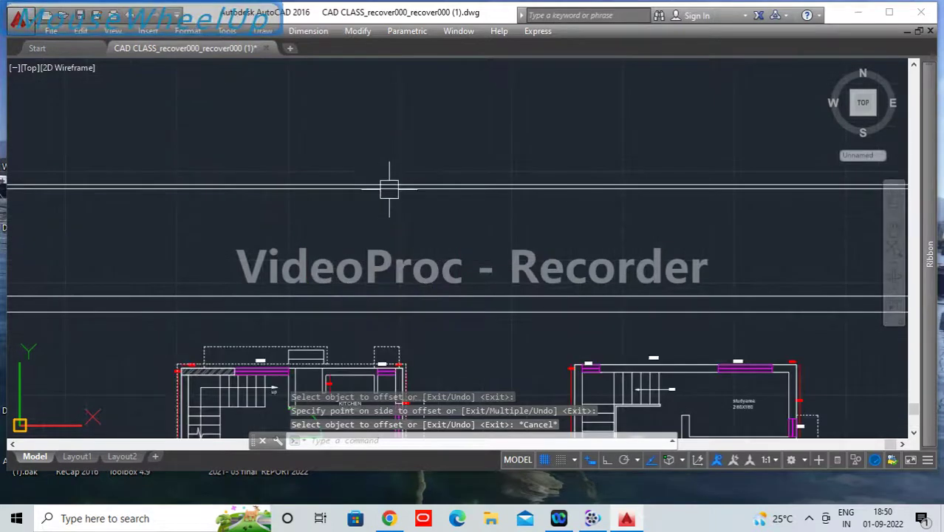
click(410, 319)
scroll(401, 164, up, 2)
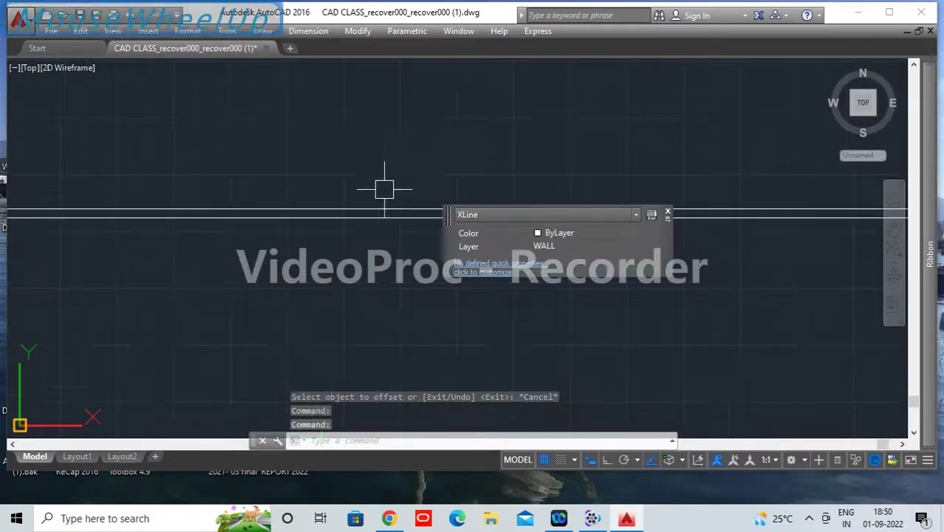
click(383, 206)
scroll(468, 204, down, 3)
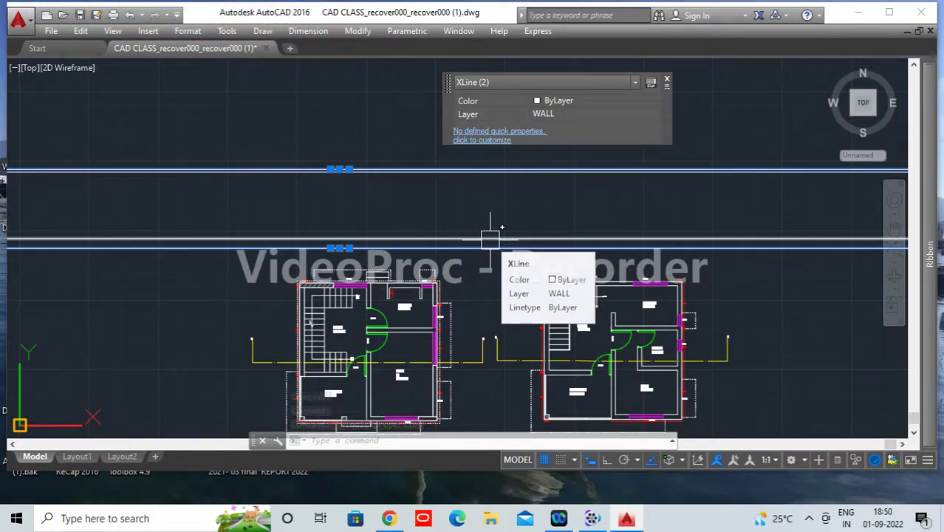
middle_drag(480, 312, 483, 278)
key(Escape)
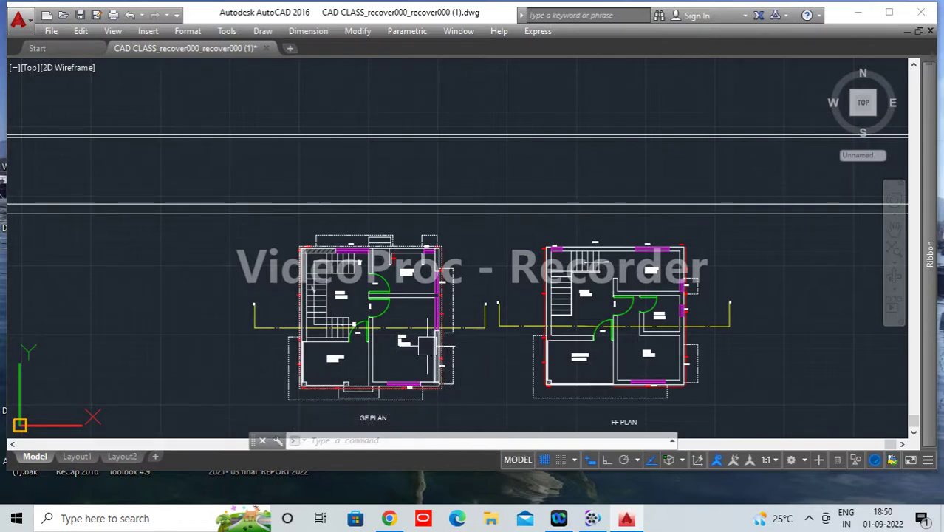
Step: Draw vertical construction lines through the left corner of the GF plan's dashed outline and the verandha's outer left wall corner
scroll(310, 340, up, 4)
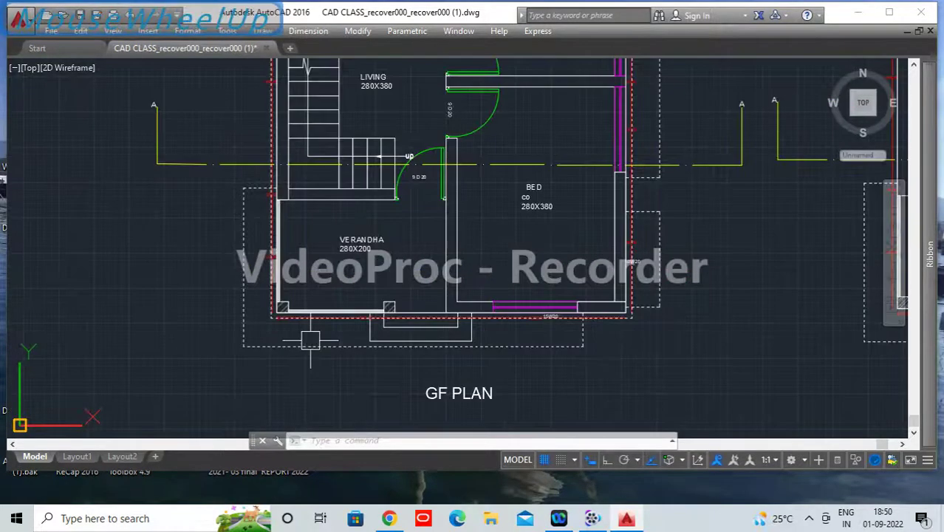
text(XL)
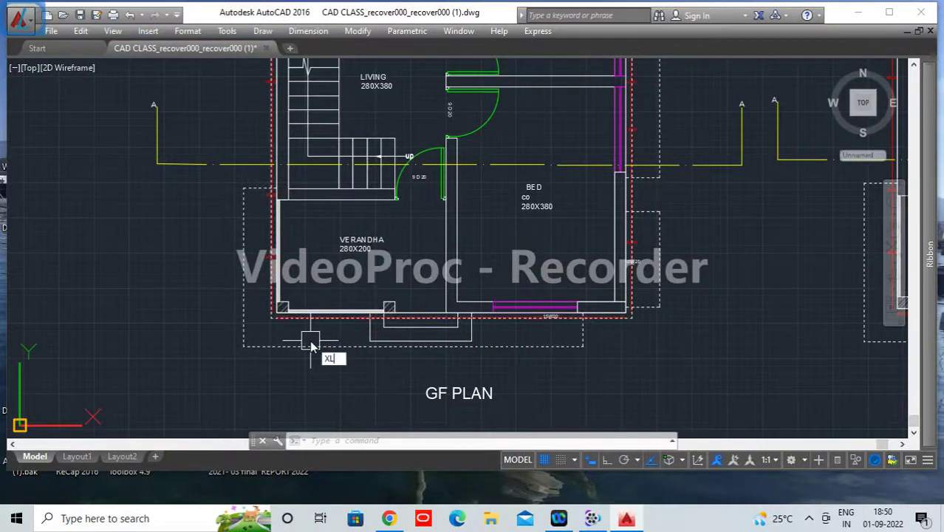
key(space)
text(V)
key(space)
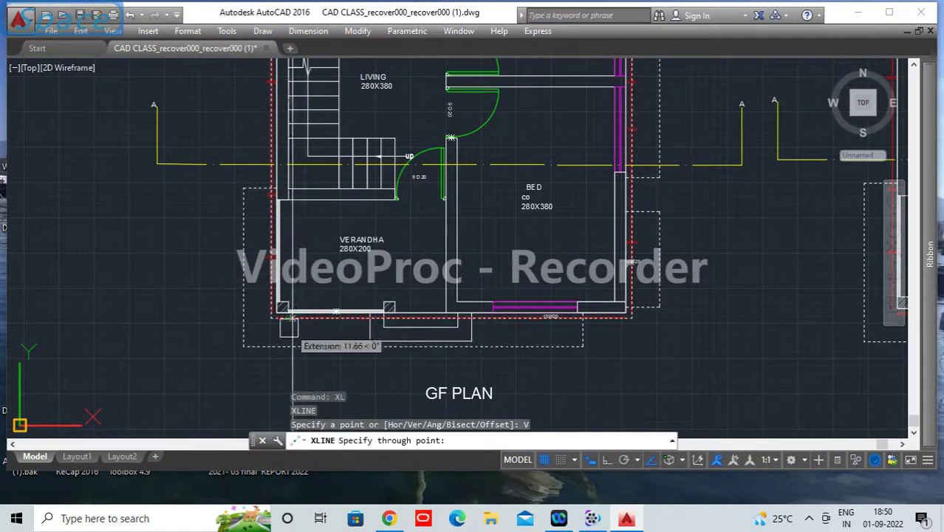
scroll(290, 319, up, 3)
double_click(241, 294)
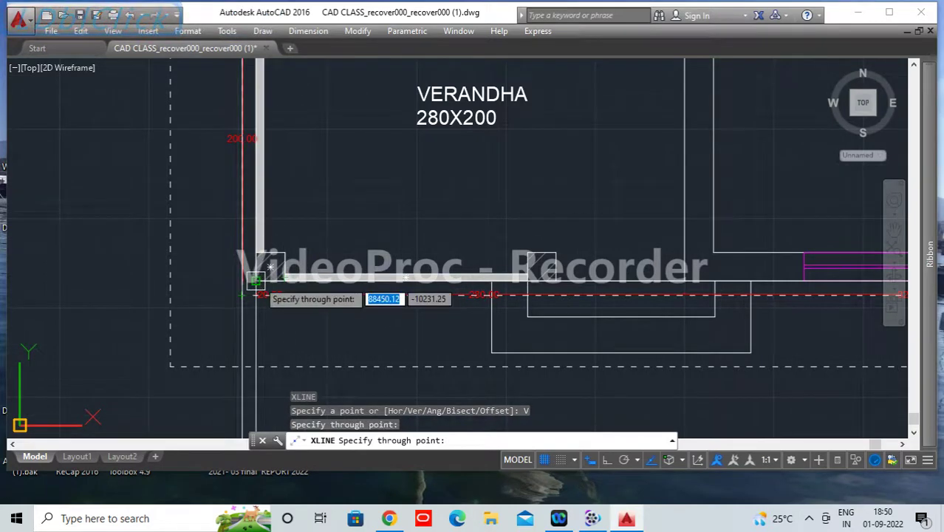
Step: Add vertical construction lines through the bedroom's outer right wall corner and the adjacent dashed-outline corner of the GF plan
scroll(266, 295, down, 5)
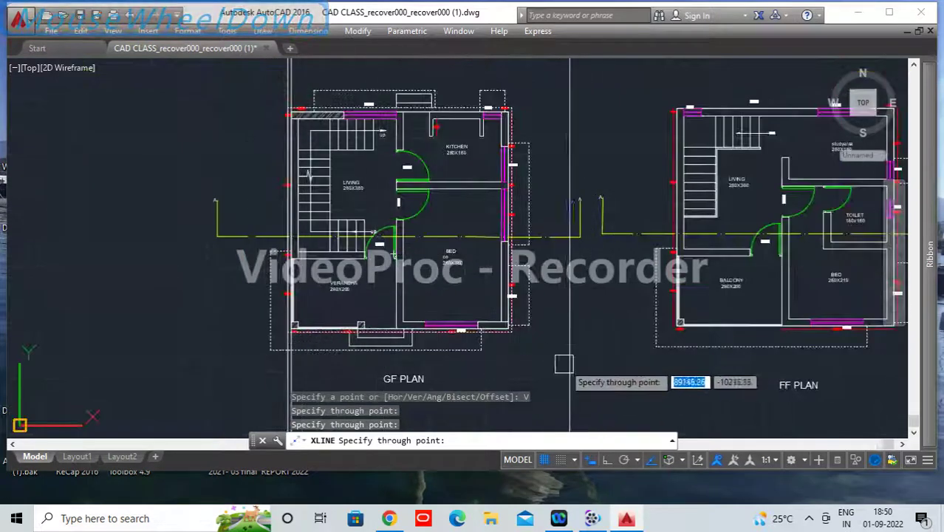
scroll(517, 380, up, 5)
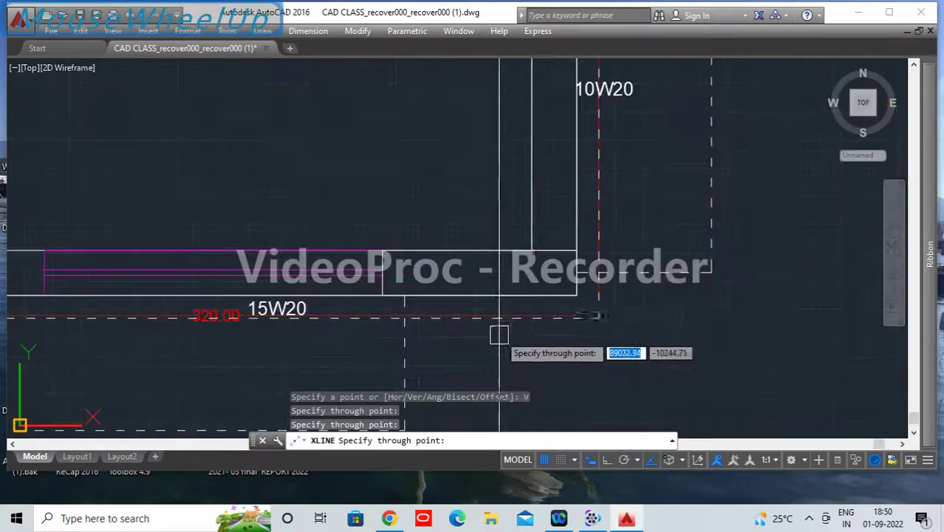
double_click(598, 317)
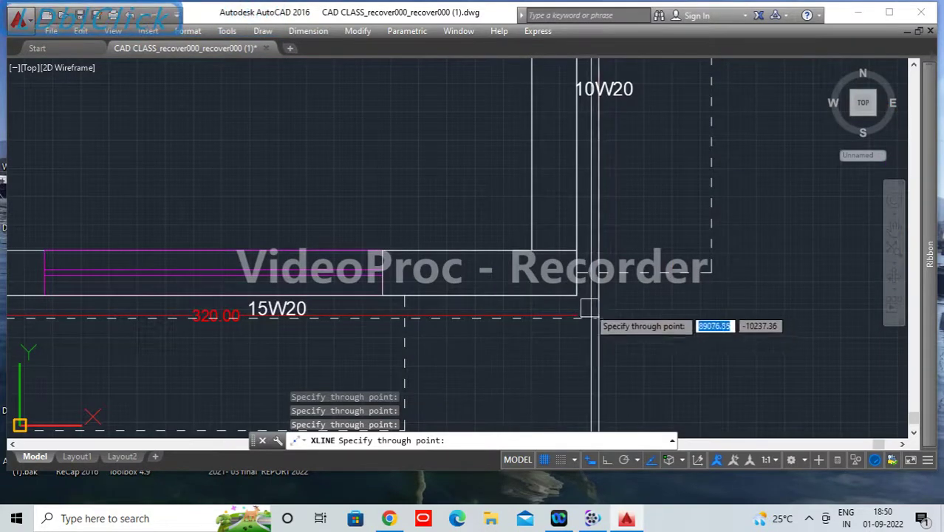
scroll(478, 273, down, 5)
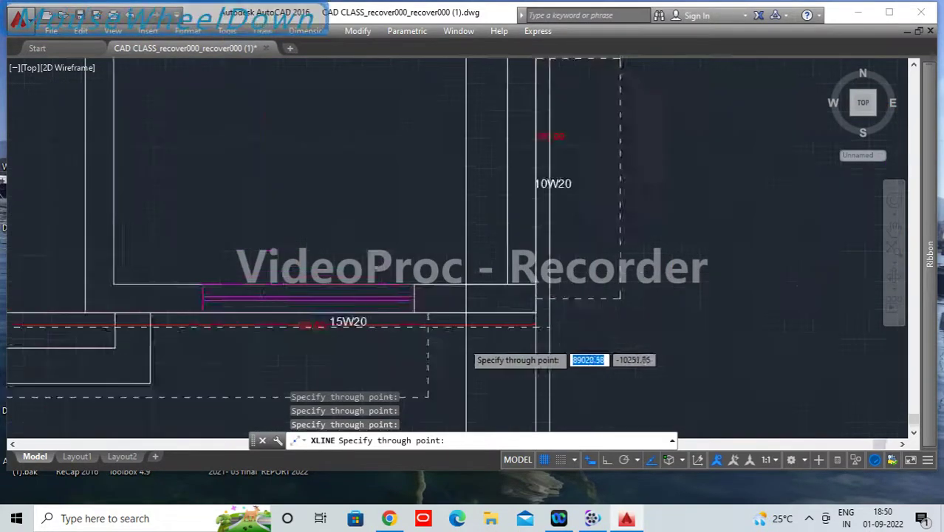
key(space)
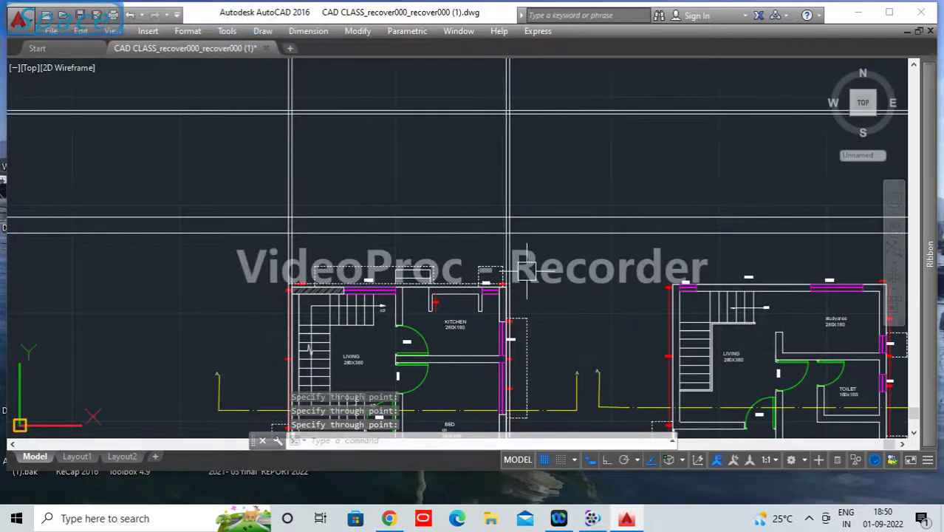
Step: Trim the vertical lines below the lowest horizontal line and the lower horizontal pair beyond the verticals on both sides
text(TR)
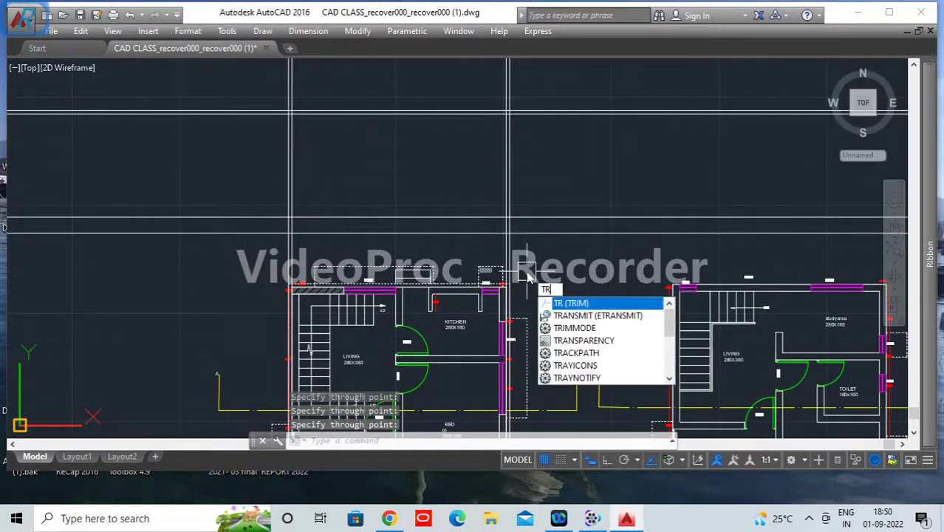
key(space)
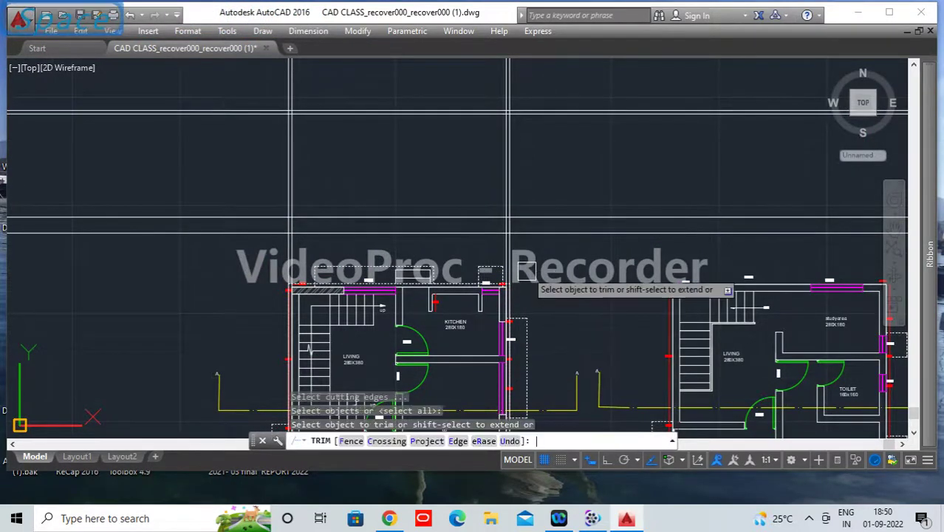
click(526, 248)
click(293, 230)
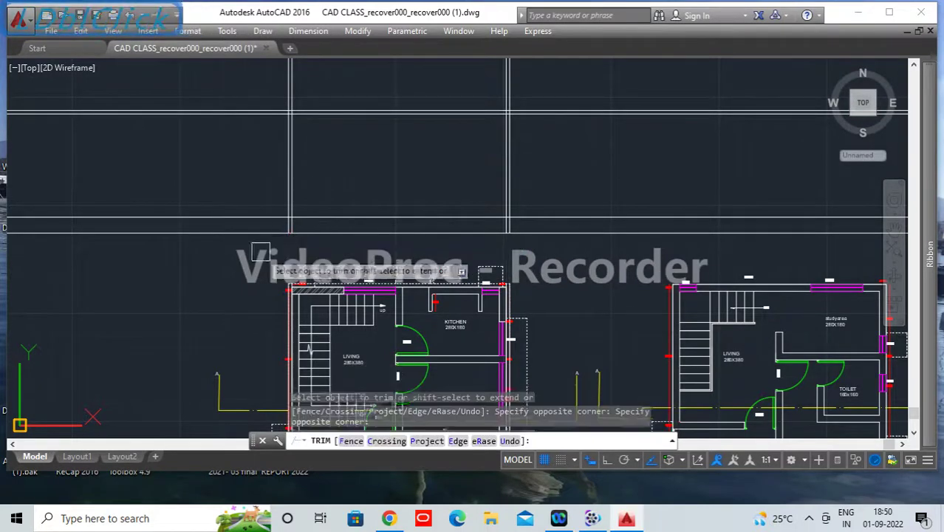
click(232, 263)
click(177, 200)
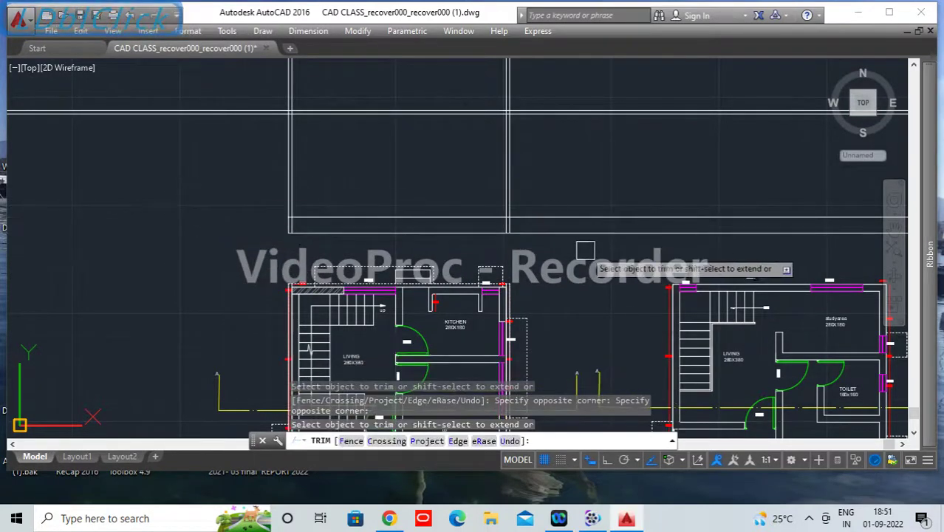
click(587, 247)
click(517, 170)
Step: Trim the upper horizontal pair beyond the verticals on both sides and the vertical lines above the topmost horizontal
click(624, 147)
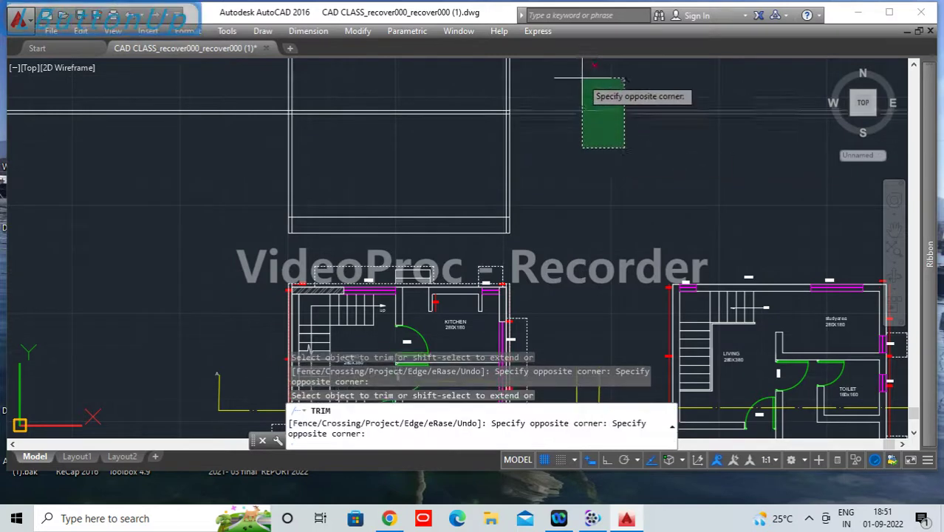
click(573, 81)
click(550, 93)
click(232, 77)
click(232, 77)
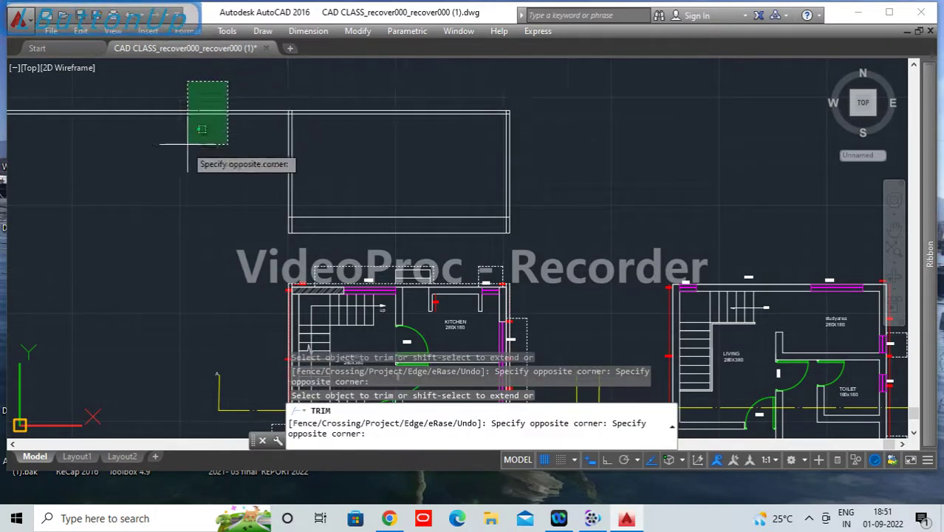
click(183, 147)
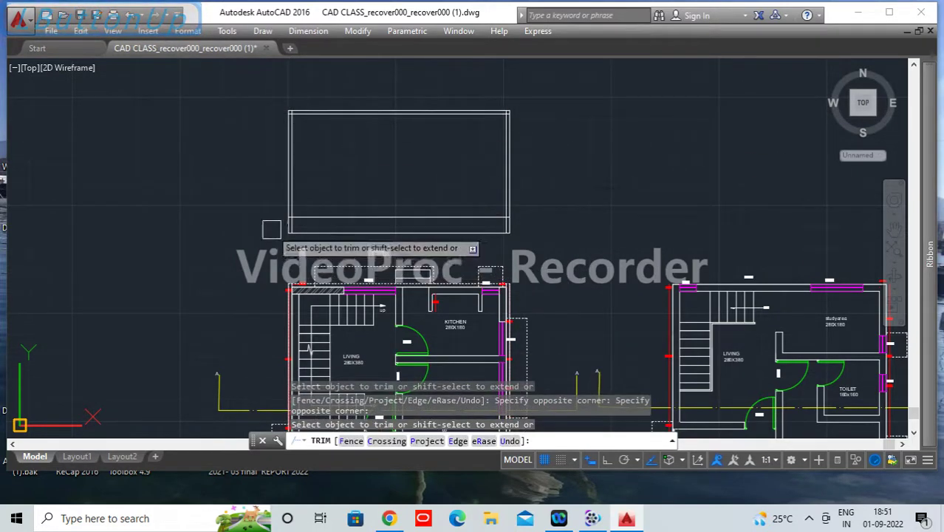
Step: Trim the outer vertical lines above the base band and the inner vertical lines inside it at both ends
scroll(280, 214, up, 6)
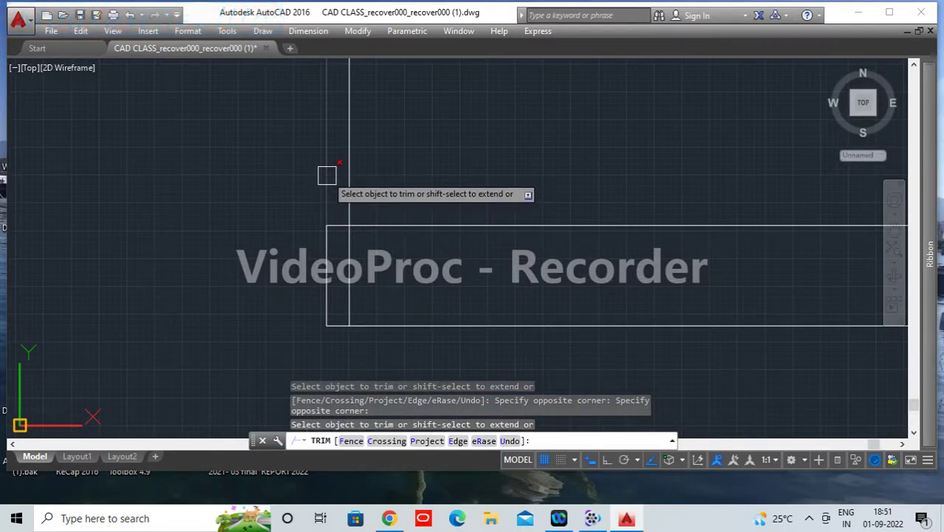
scroll(389, 273, down, 2)
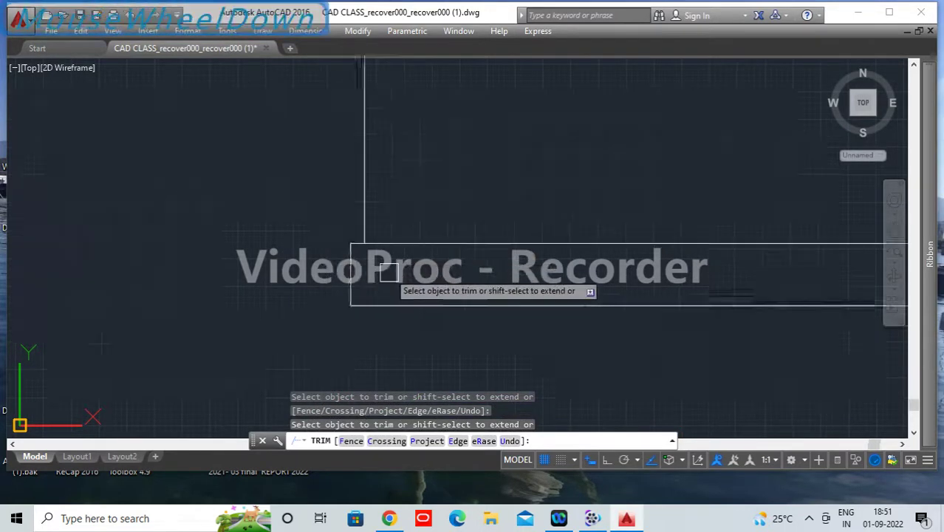
scroll(389, 272, down, 2)
scroll(682, 330, up, 5)
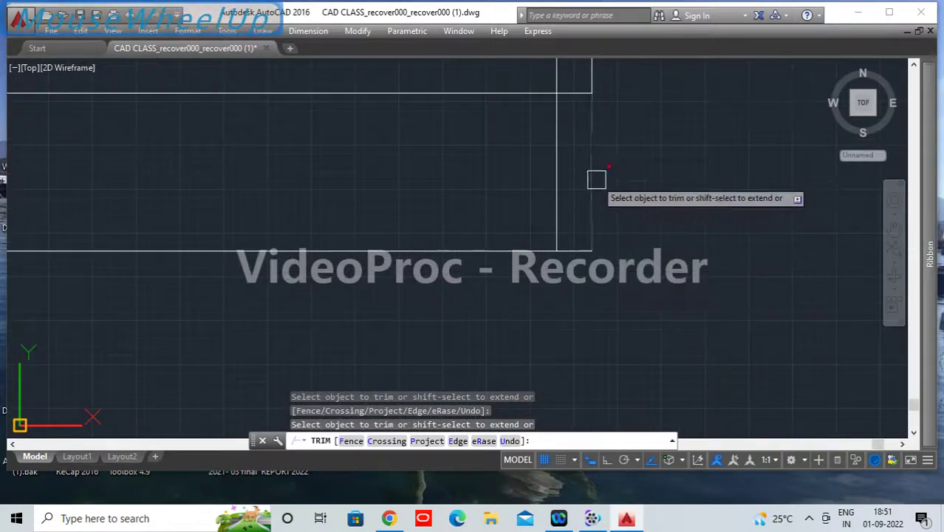
middle_drag(596, 180, 597, 277)
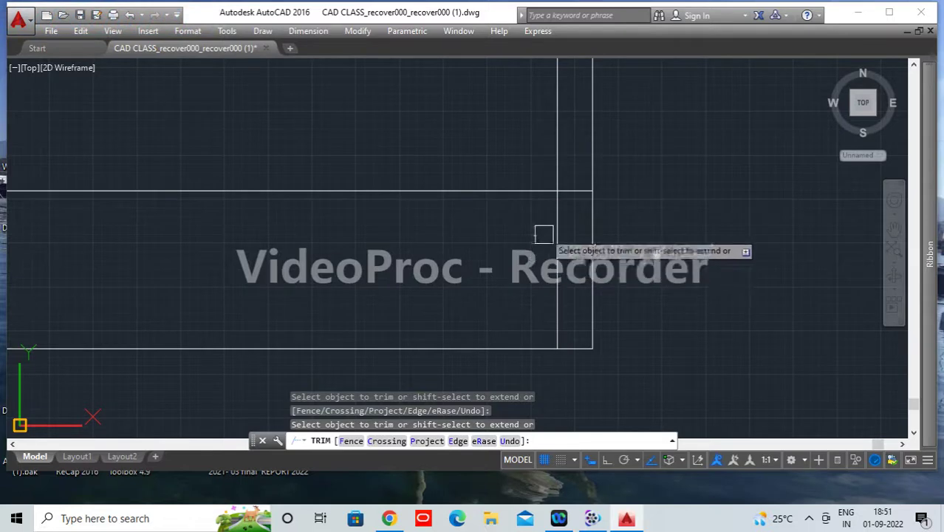
click(595, 128)
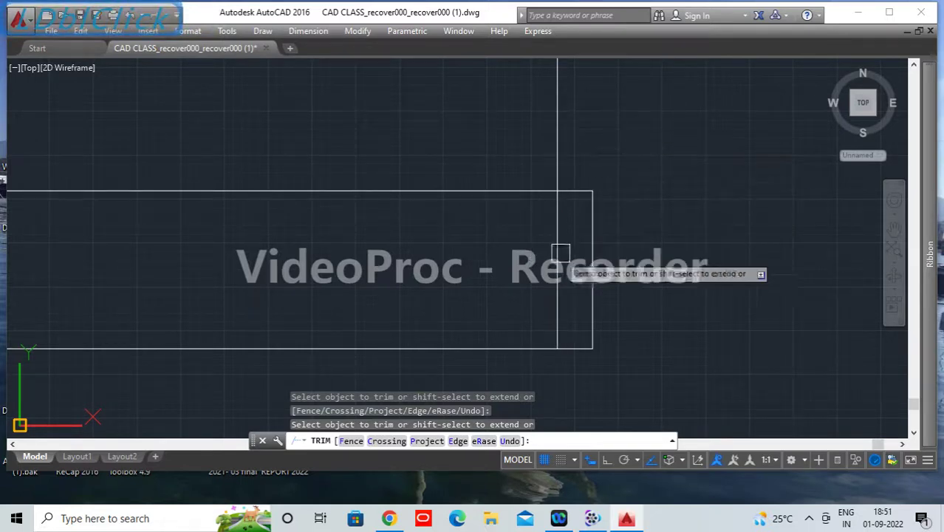
click(558, 255)
scroll(593, 263, down, 4)
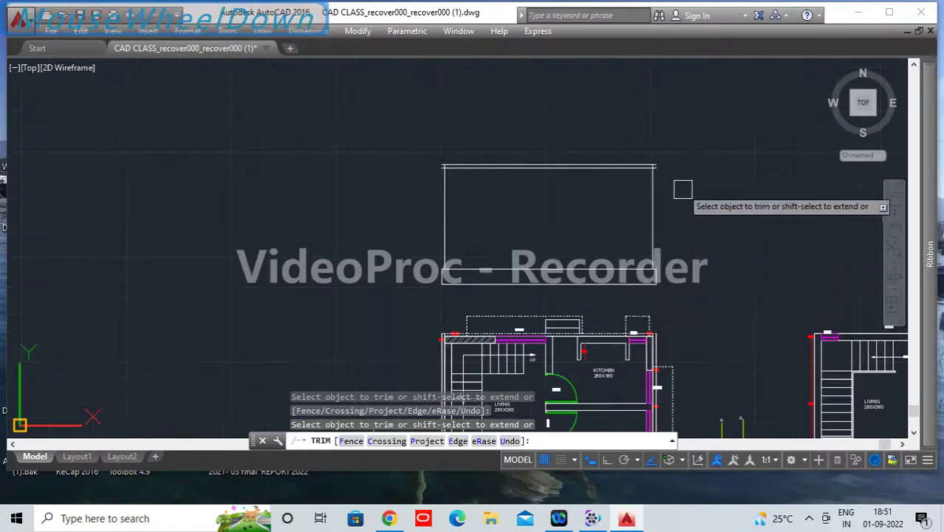
key(Return)
Step: Offset the right vertical wall line outward by 10
scroll(647, 190, up, 5)
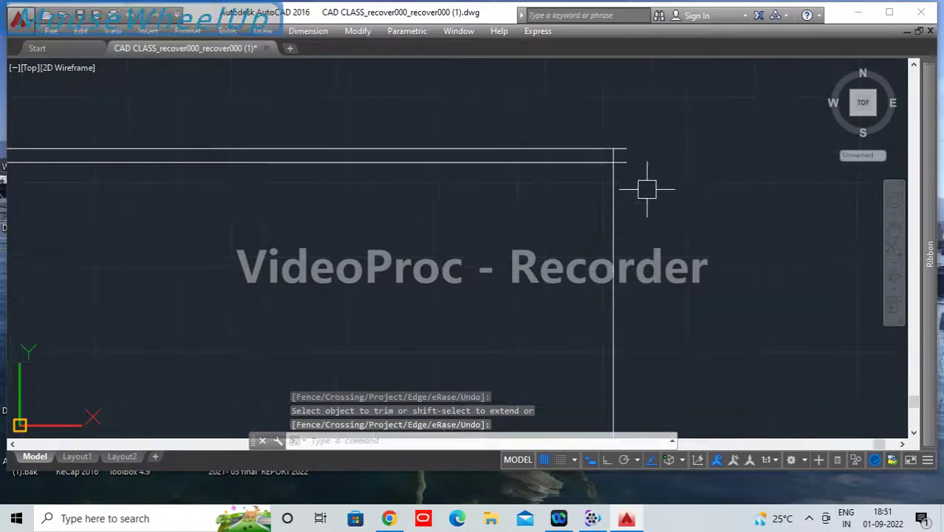
click(621, 264)
text(o)
key(Return)
text(10)
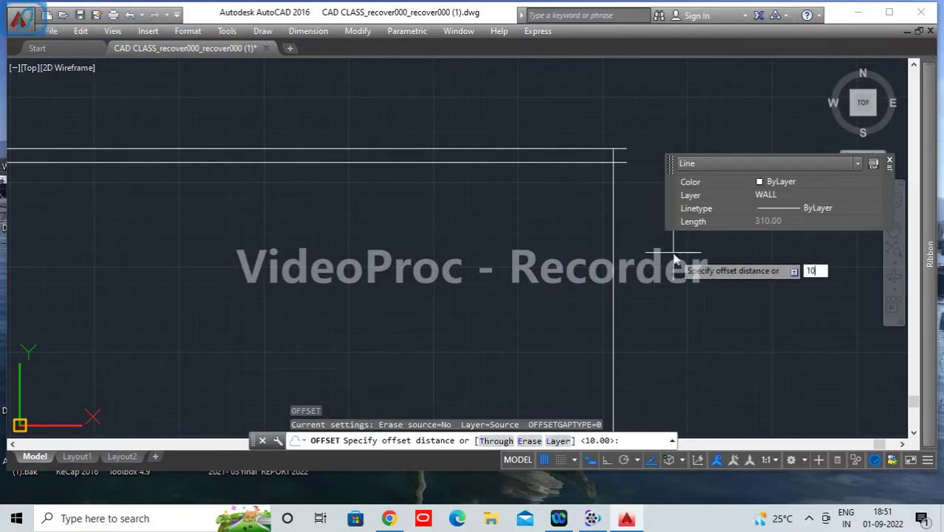
key(Return)
click(689, 252)
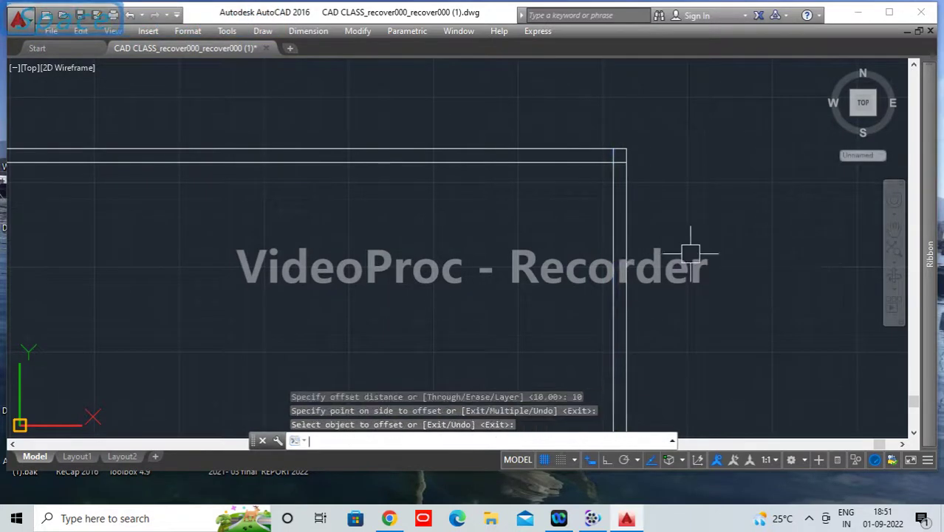
Step: Fillet the offset line with the lower slab line at zero radius to close the slab's right end
text(f)
key(Return)
scroll(628, 161, up, 5)
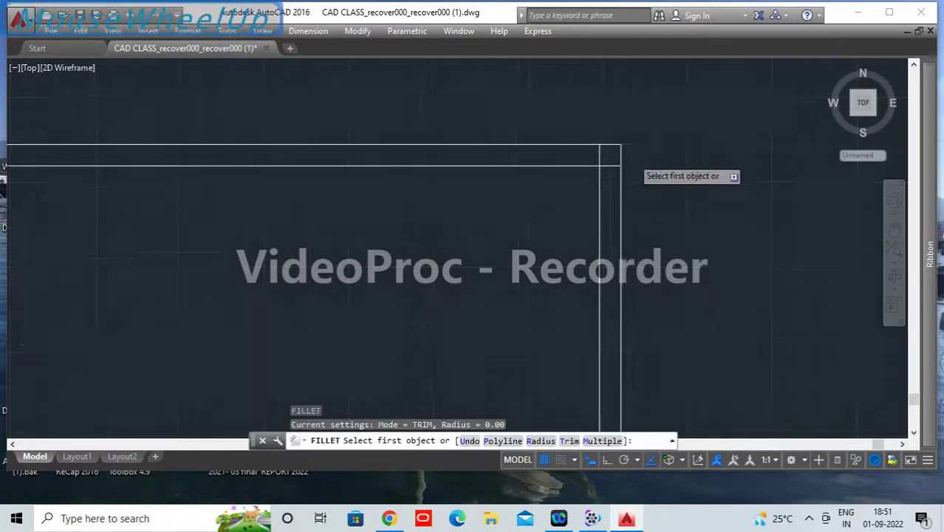
click(570, 158)
click(548, 190)
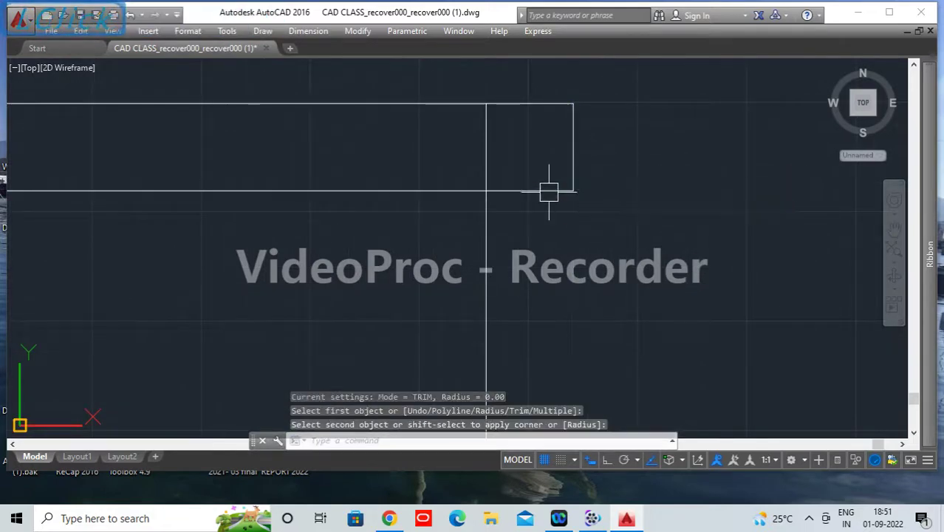
scroll(542, 251, down, 4)
scroll(542, 253, down, 3)
middle_drag(289, 333, 692, 368)
scroll(472, 325, up, 4)
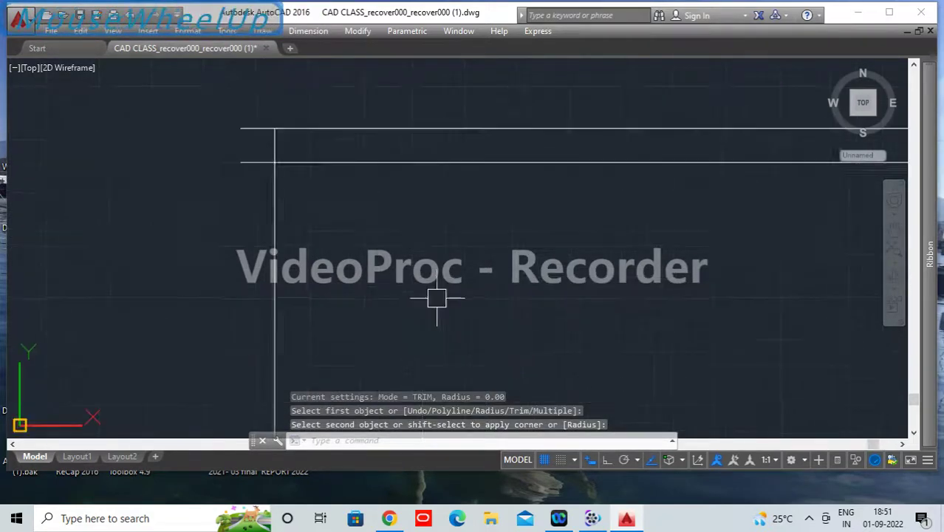
scroll(386, 292, down, 3)
text(f)
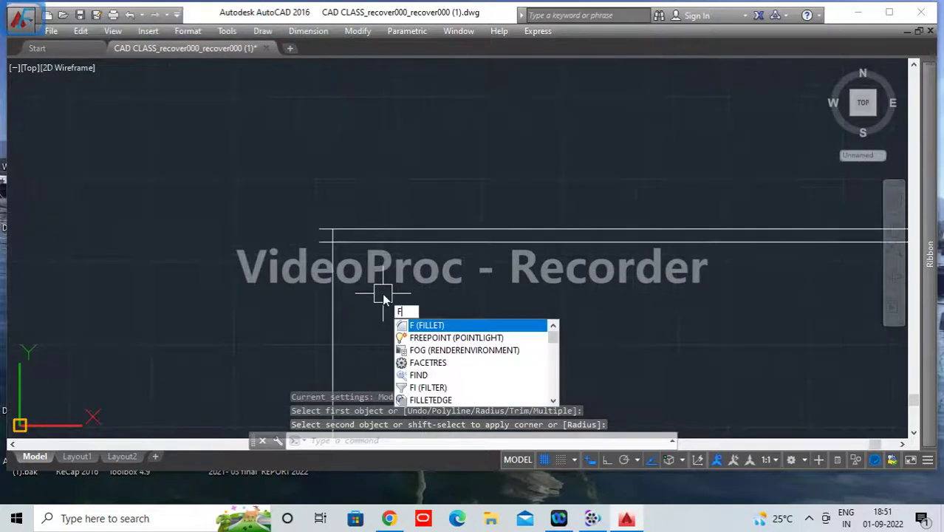
key(space)
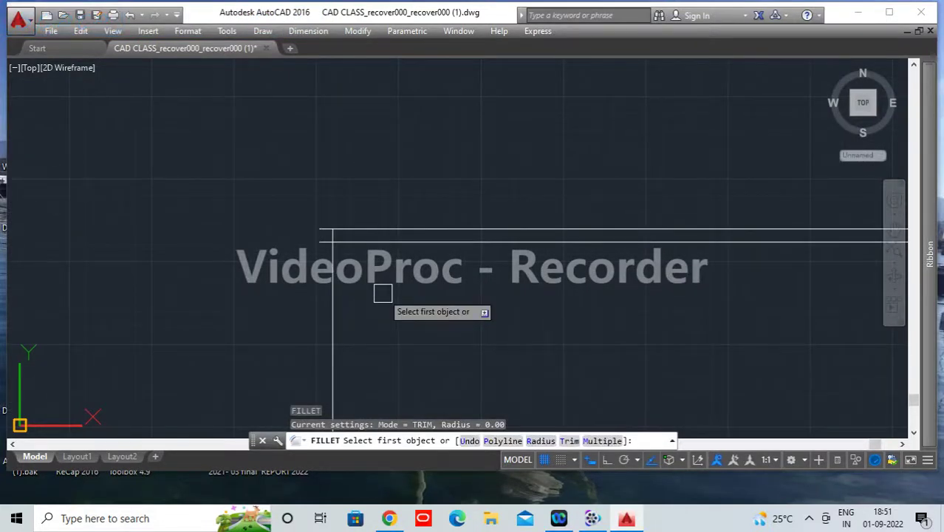
key(Escape)
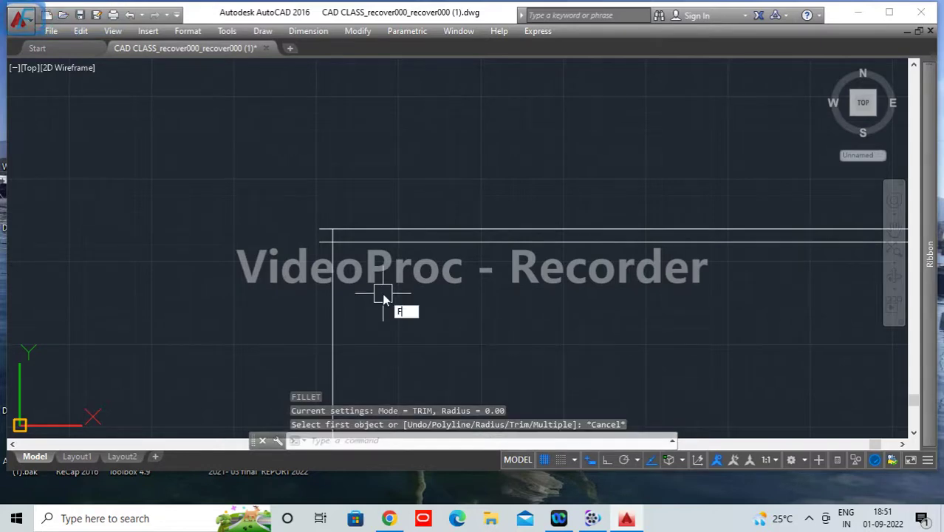
text(f)
key(space)
text(r)
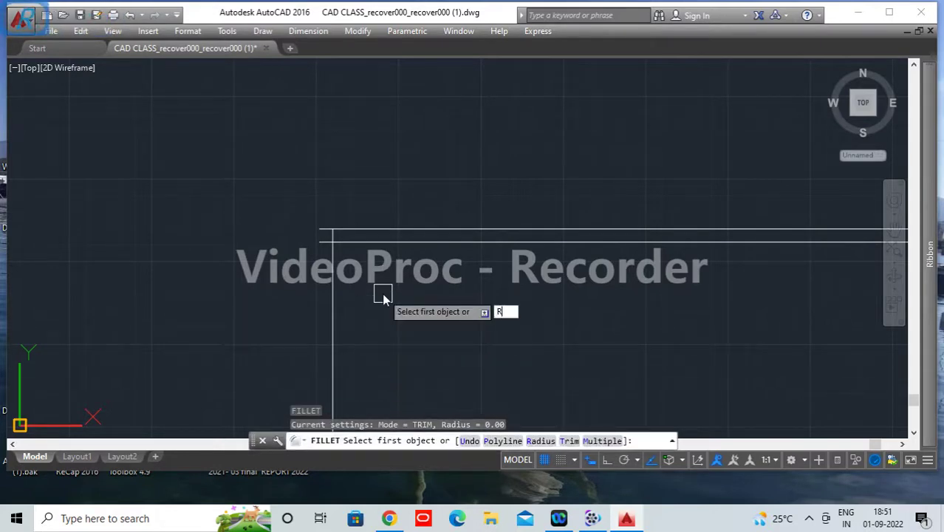
key(space)
text(0)
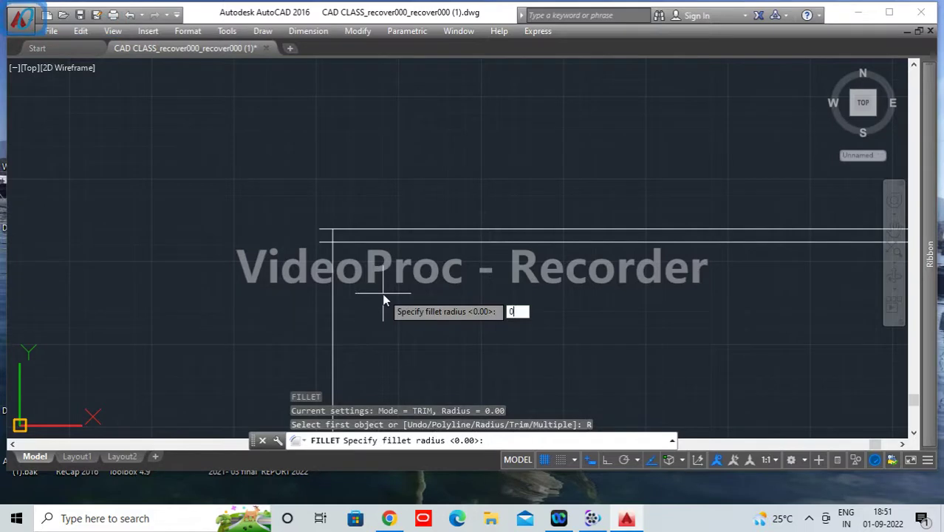
key(space)
scroll(370, 234, up, 3)
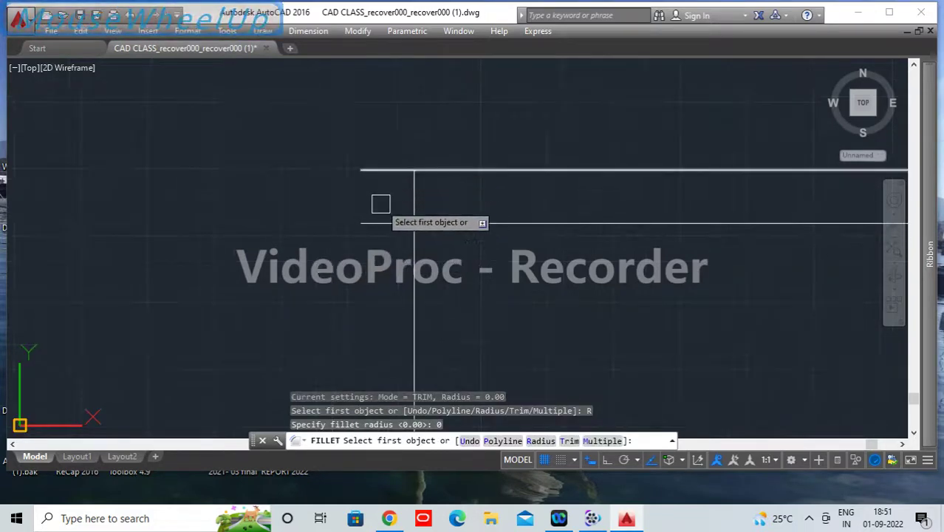
scroll(374, 231, down, 5)
scroll(365, 231, up, 3)
scroll(373, 231, up, 4)
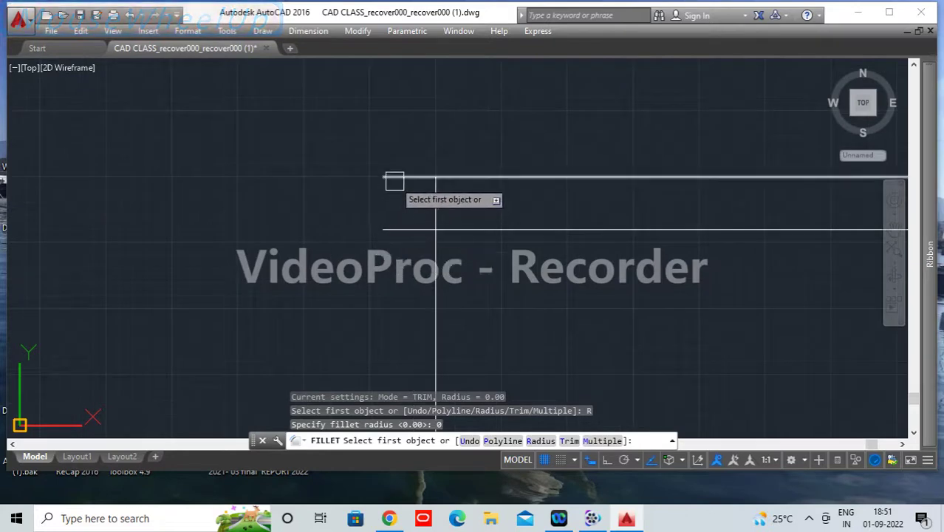
click(393, 179)
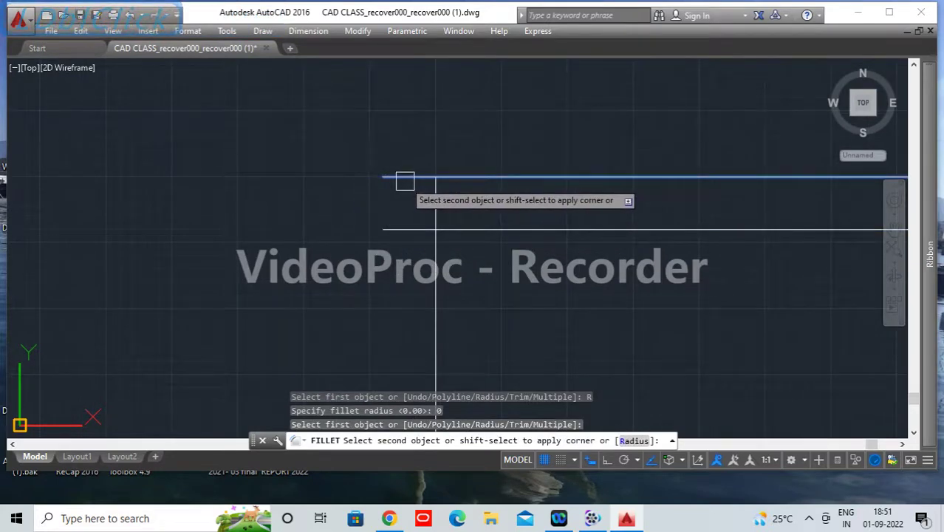
key(Escape)
Step: Draw a line joining the left endpoints of the two roof slab lines to close the slab's left end
scroll(404, 185, down, 4)
scroll(331, 240, down, 3)
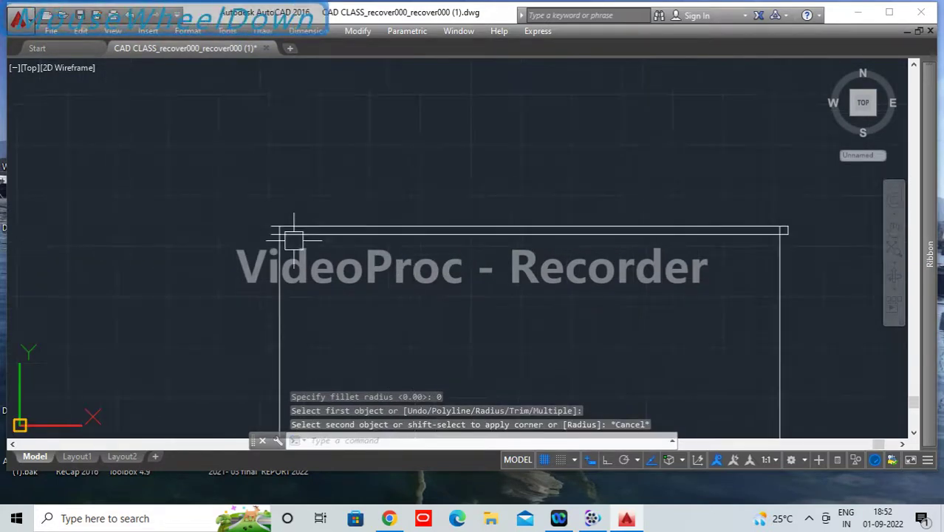
scroll(251, 235, up, 6)
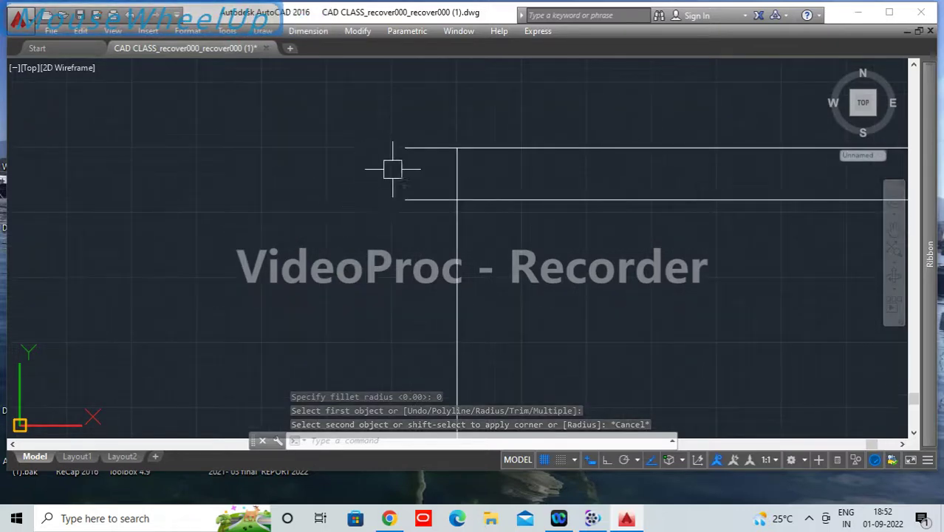
text(l)
key(space)
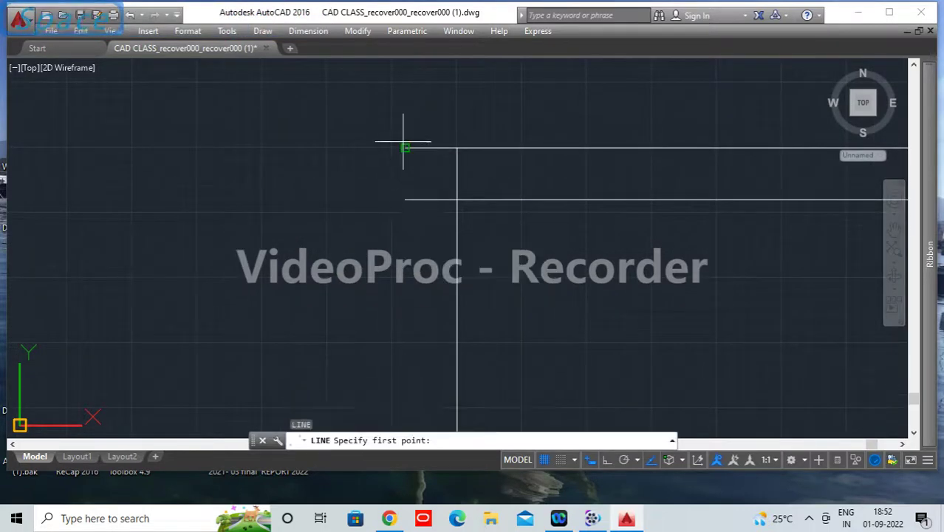
click(404, 148)
click(405, 199)
key(space)
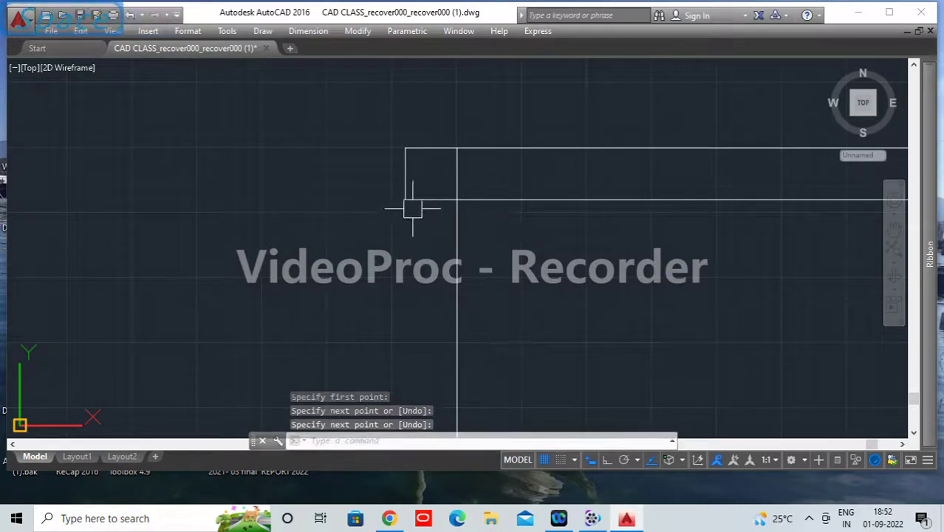
middle_drag(413, 209, 304, 202)
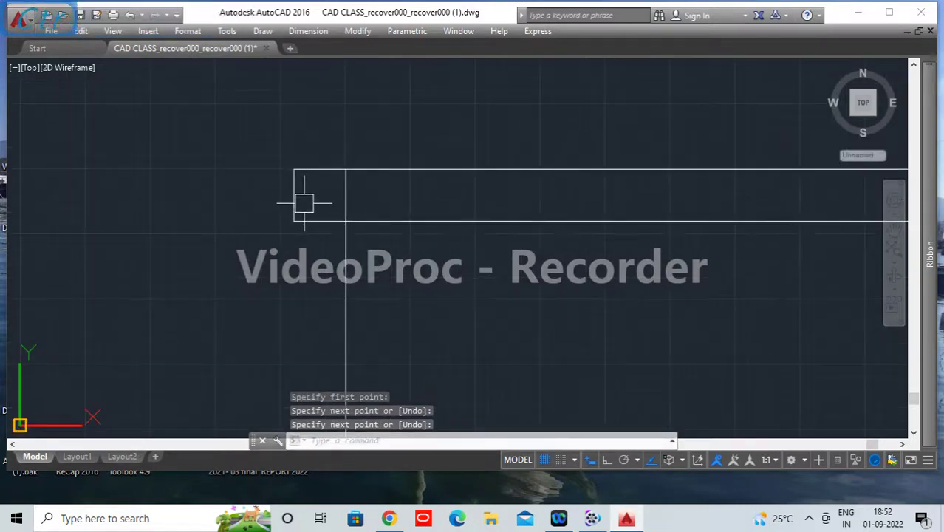
key(ctrl+z)
scroll(419, 209, up, 4)
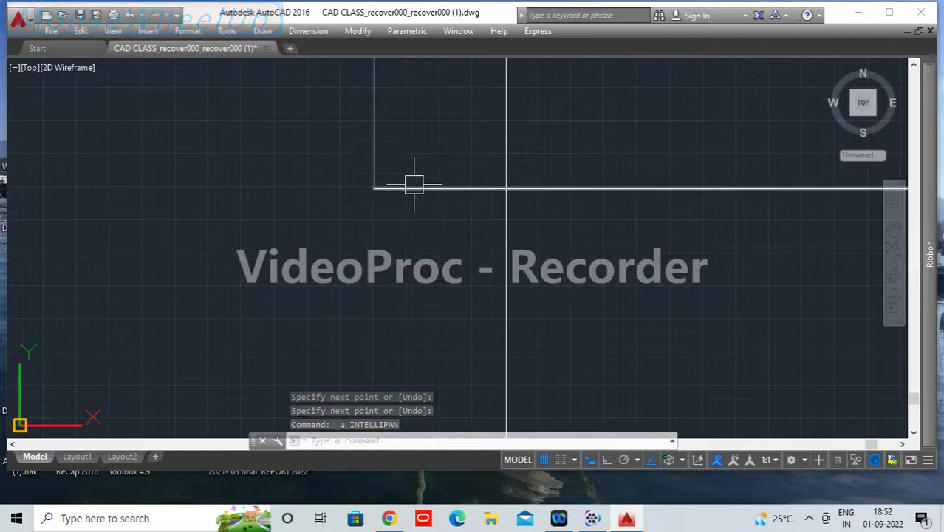
scroll(399, 160, down, 5)
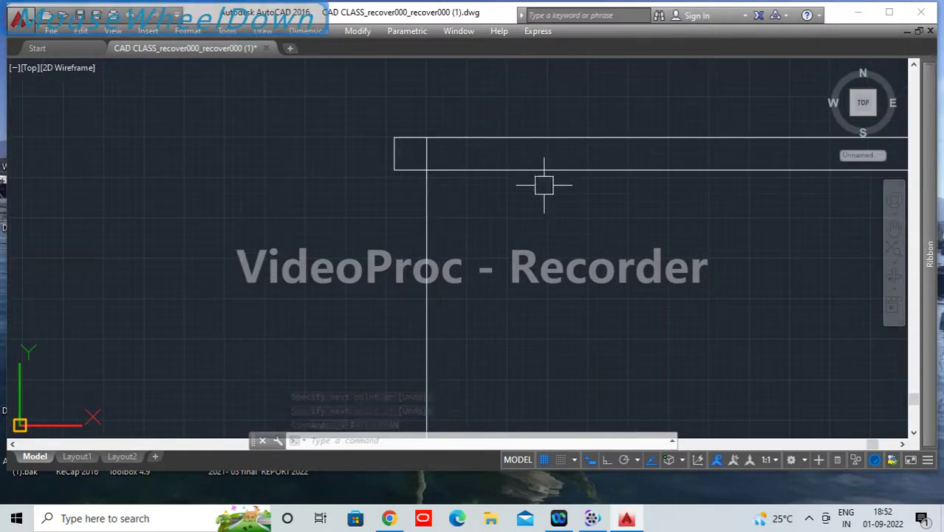
Step: Trim the segments of the left and right wall lines that cross the roof slab
middle_drag(543, 183, 444, 226)
text(tr)
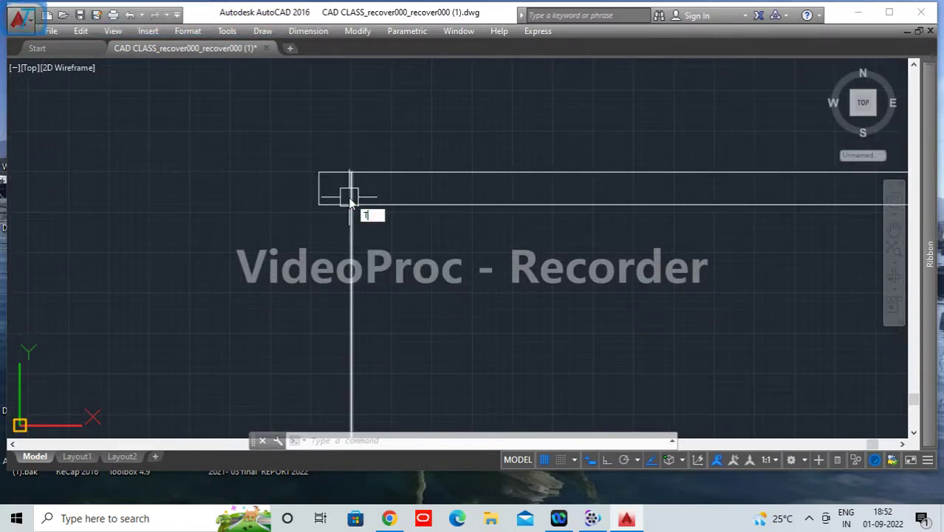
key(space)
key(space)
click(348, 181)
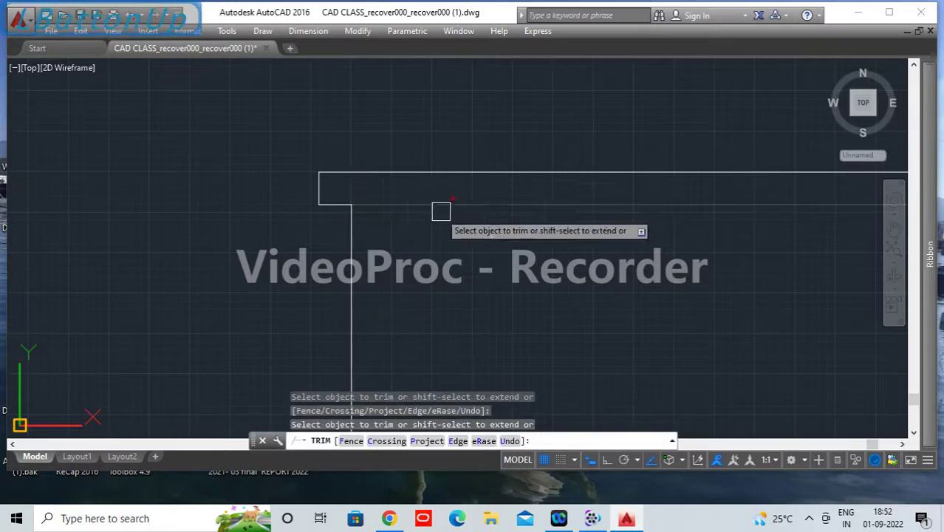
mouse_move(621, 226)
middle_down()
mouse_move(695, 251)
mouse_move(333, 289)
middle_up()
scroll(553, 226, up, 4)
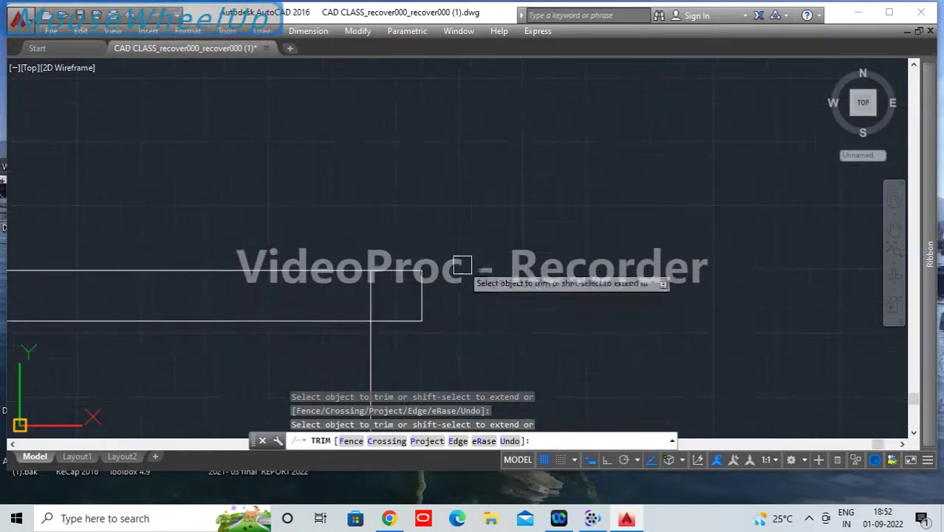
click(370, 295)
scroll(457, 289, down, 4)
middle_drag(410, 336, 704, 189)
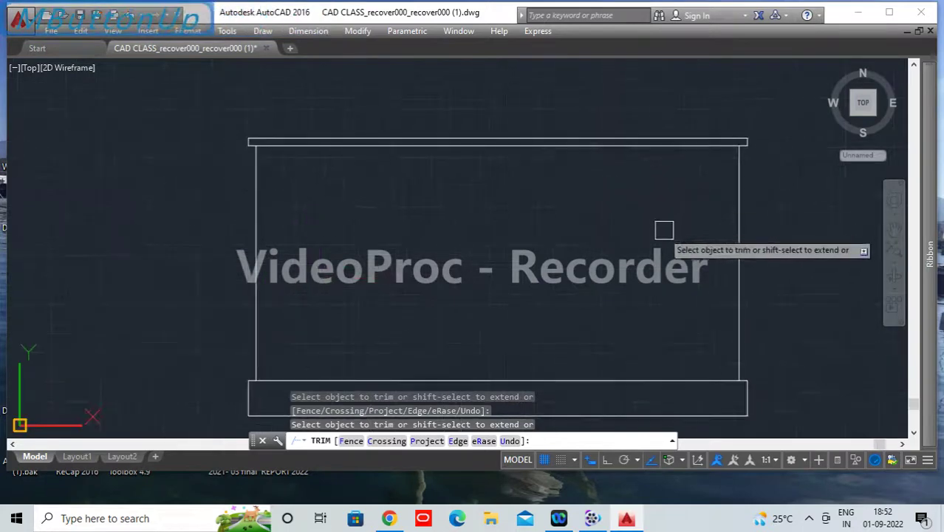
scroll(662, 232, down, 4)
middle_drag(639, 217, 550, 160)
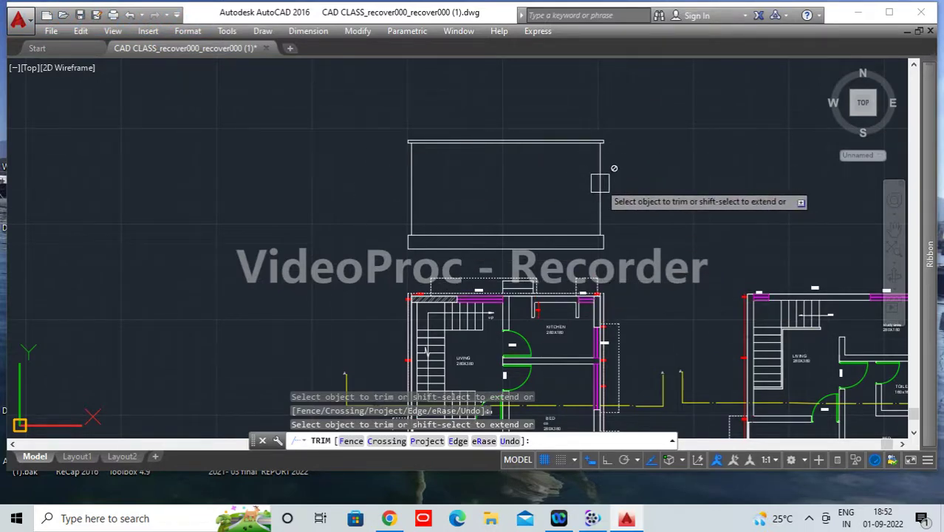
key(Escape)
Step: Delete the leftover pairs of vertical projection lines running along both sides of the ground floor plan and below it
middle_drag(622, 287, 579, 138)
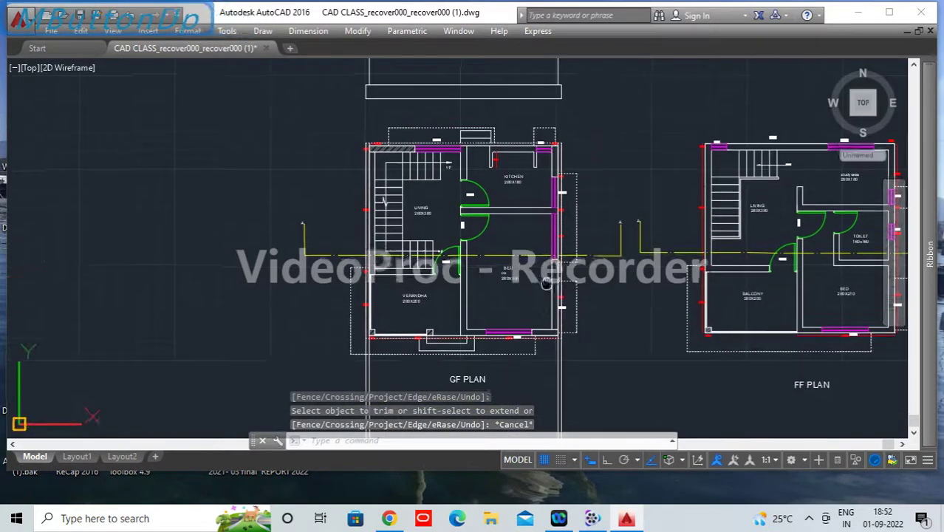
middle_drag(432, 395, 423, 372)
click(388, 367)
click(325, 369)
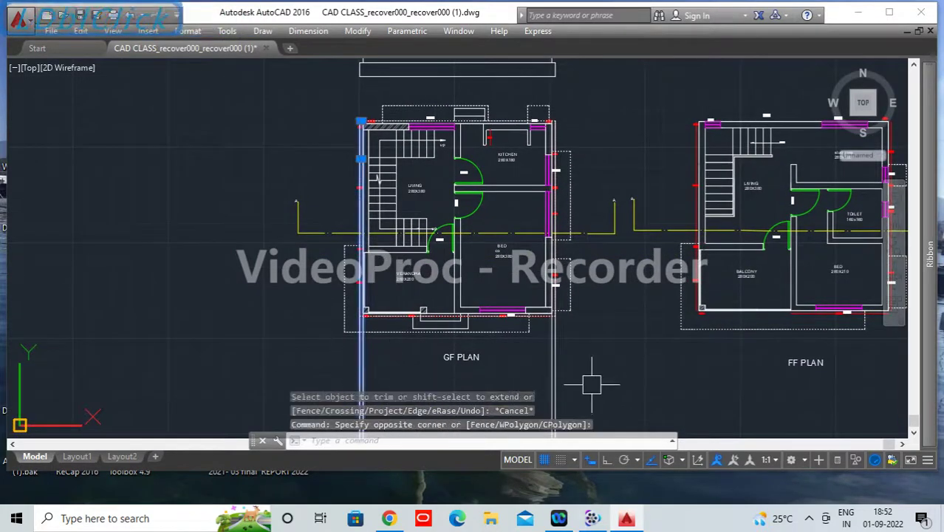
click(576, 373)
click(528, 373)
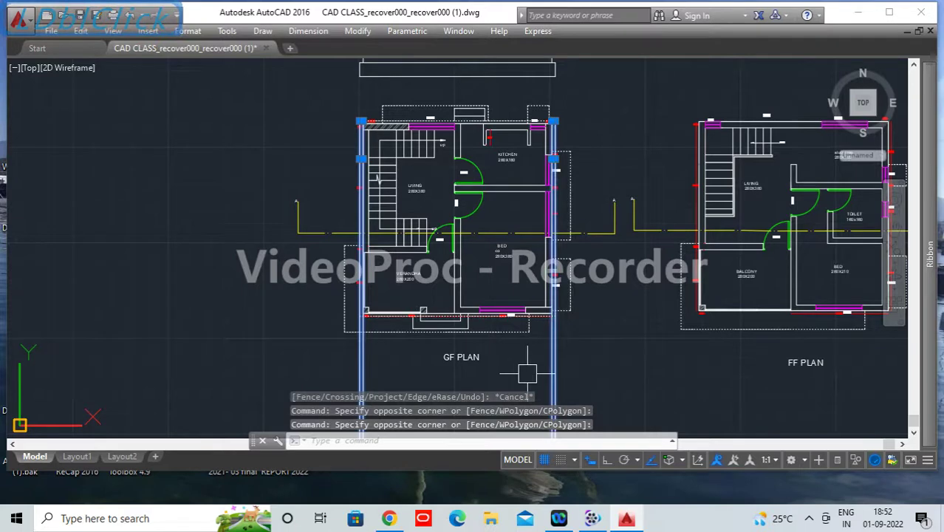
key(Delete)
Step: Draw vertical construction lines through both side edges of the two hatched verandha columns in the ground floor plan
scroll(378, 330, up, 6)
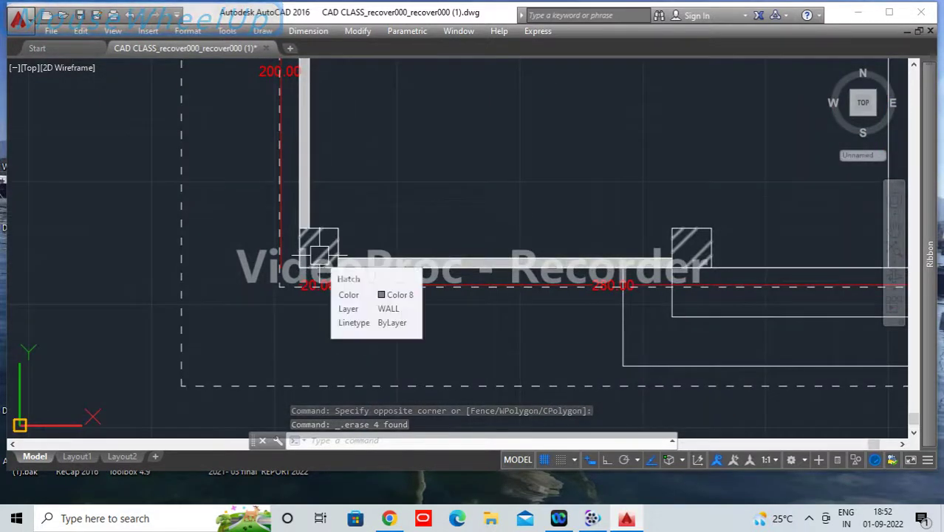
text(xl)
key(Return)
text(v)
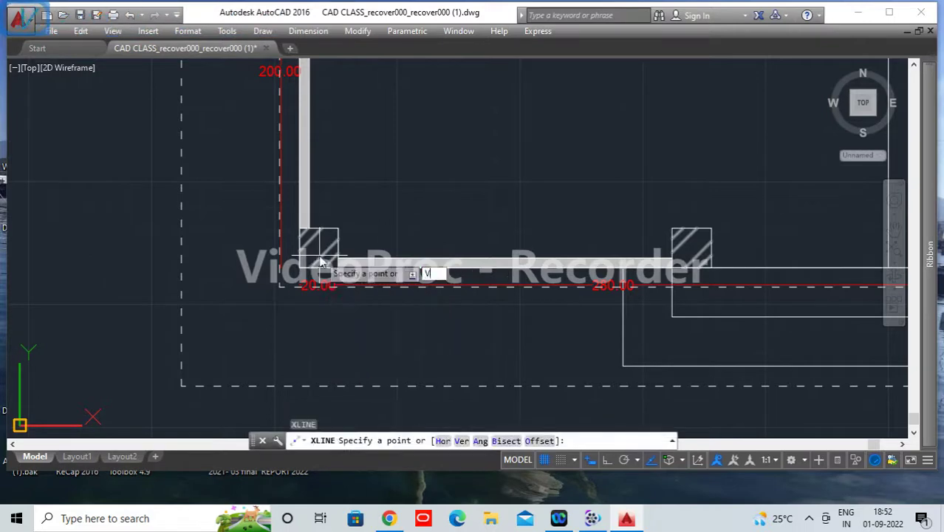
key(Return)
click(299, 268)
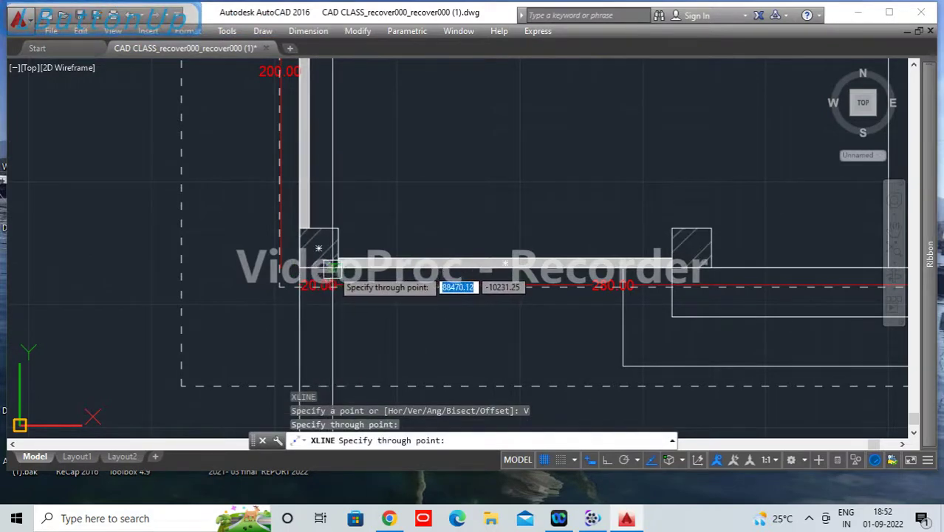
click(338, 264)
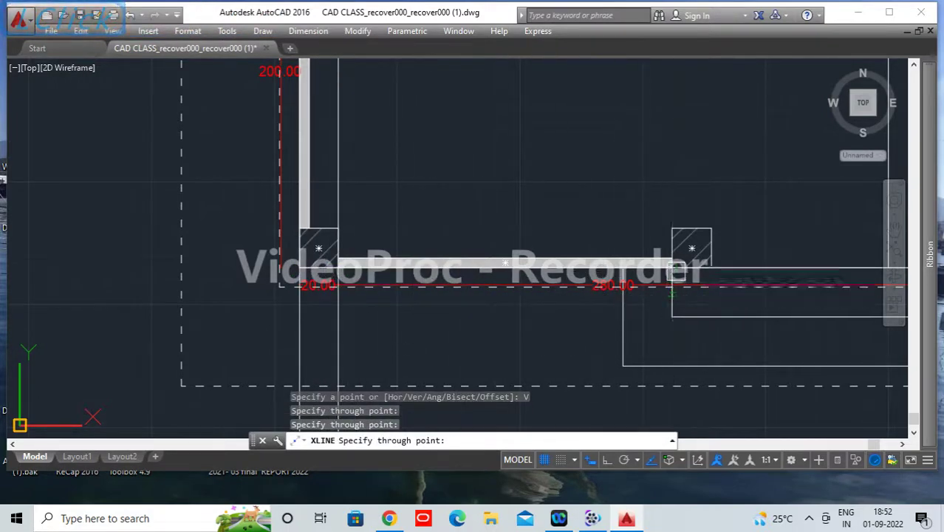
click(672, 247)
scroll(627, 288, down, 3)
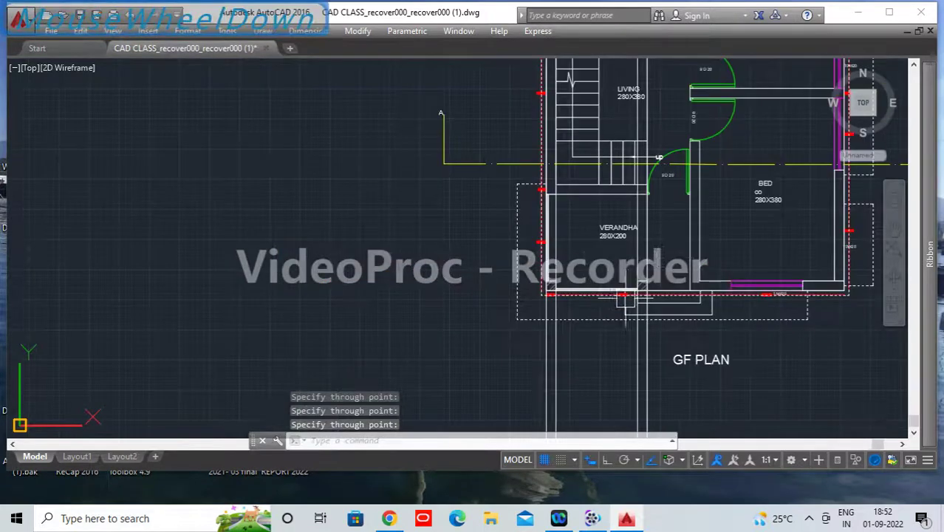
scroll(542, 294, down, 1)
key(Escape)
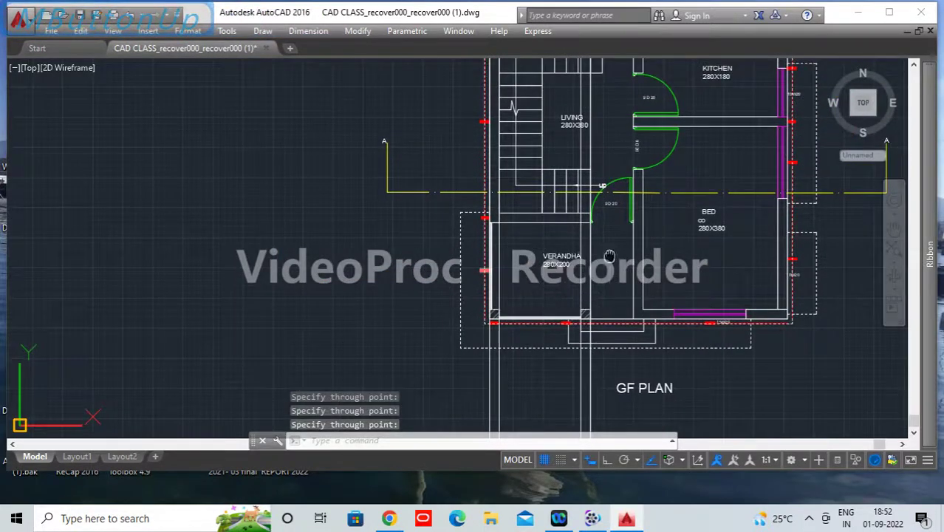
middle_drag(609, 256, 540, 278)
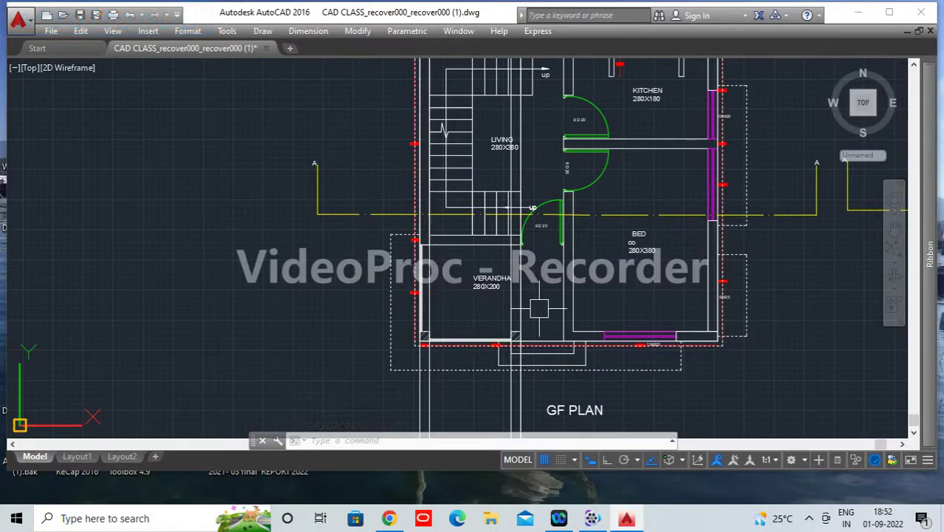
scroll(539, 303, down, 4)
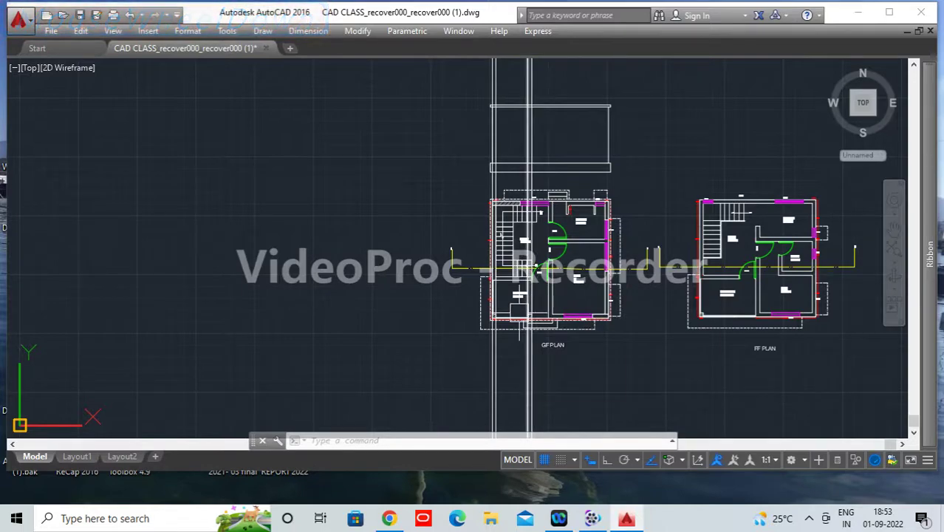
scroll(834, 329, up, 4)
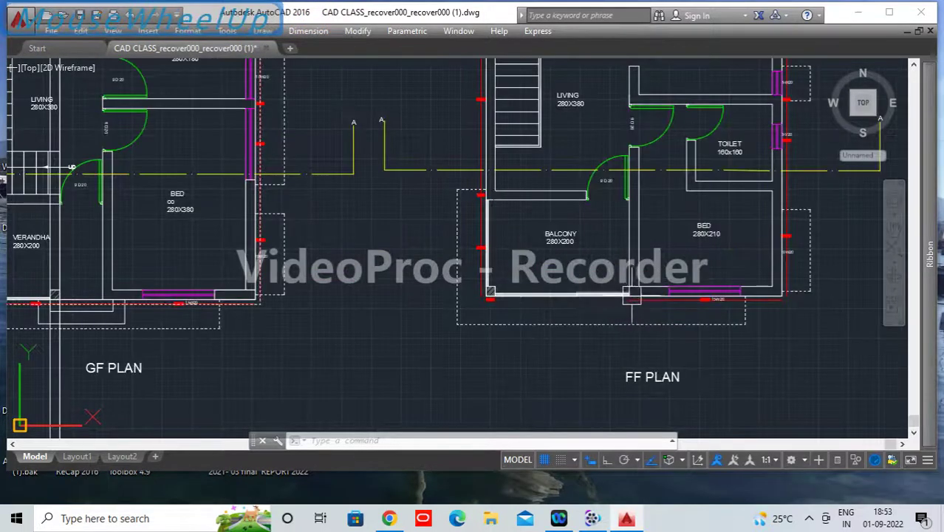
middle_drag(566, 301, 687, 303)
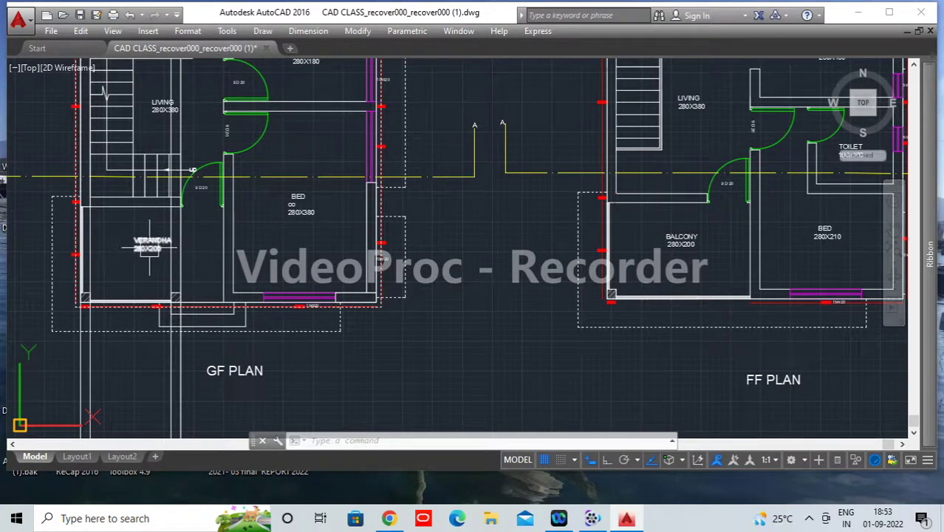
mouse_move(149, 247)
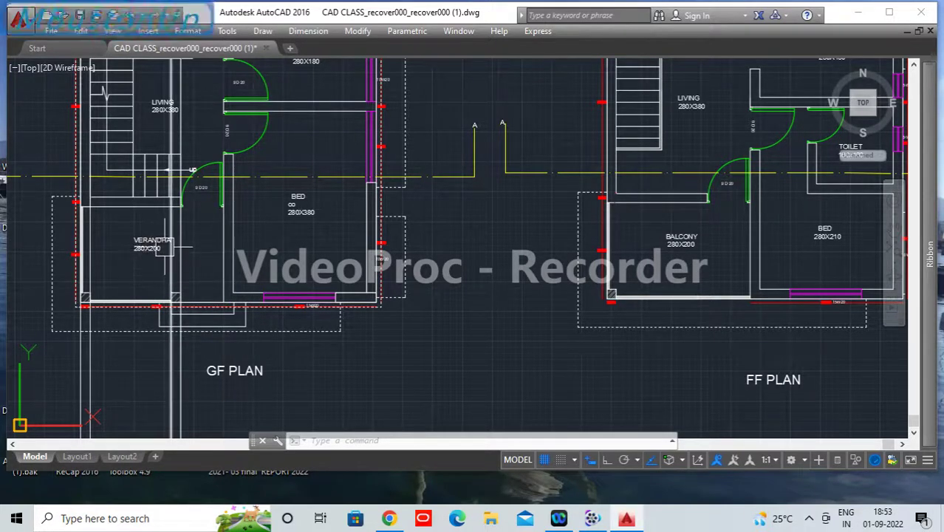
scroll(152, 247, down, 4)
mouse_move(151, 246)
middle_down()
mouse_move(260, 295)
mouse_move(405, 331)
mouse_move(413, 365)
middle_up()
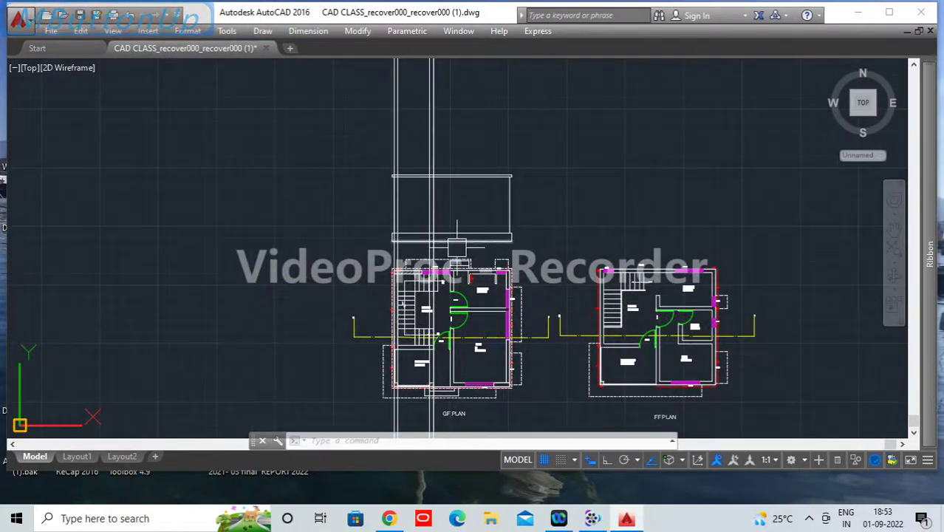
middle_drag(460, 303, 425, 258)
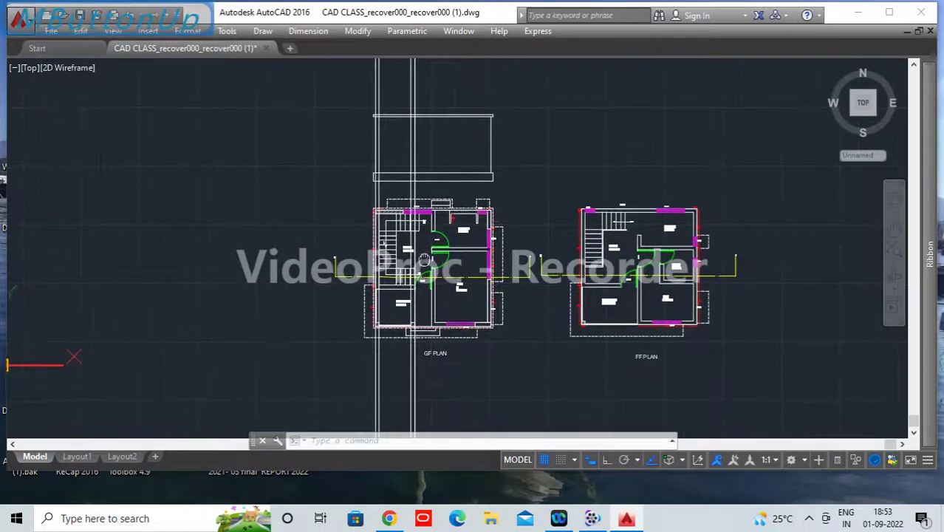
scroll(425, 334, up, 4)
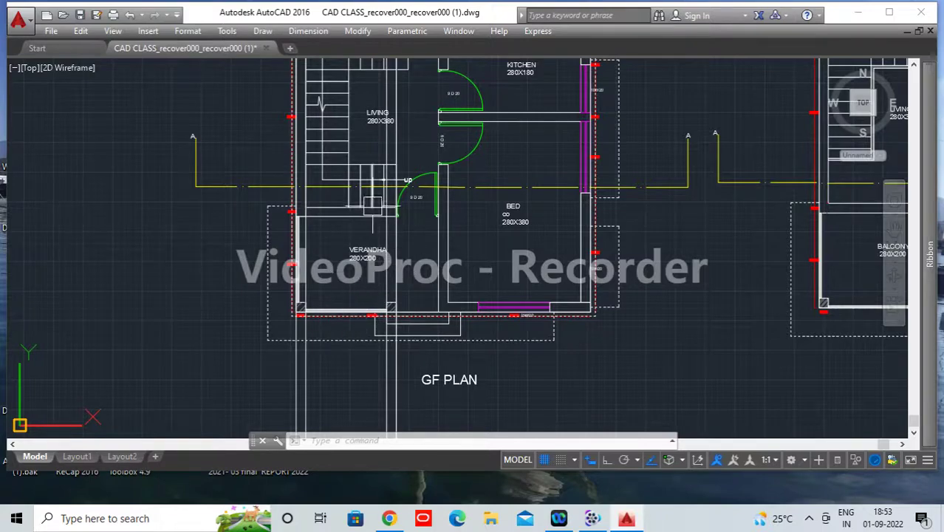
scroll(372, 205, down, 4)
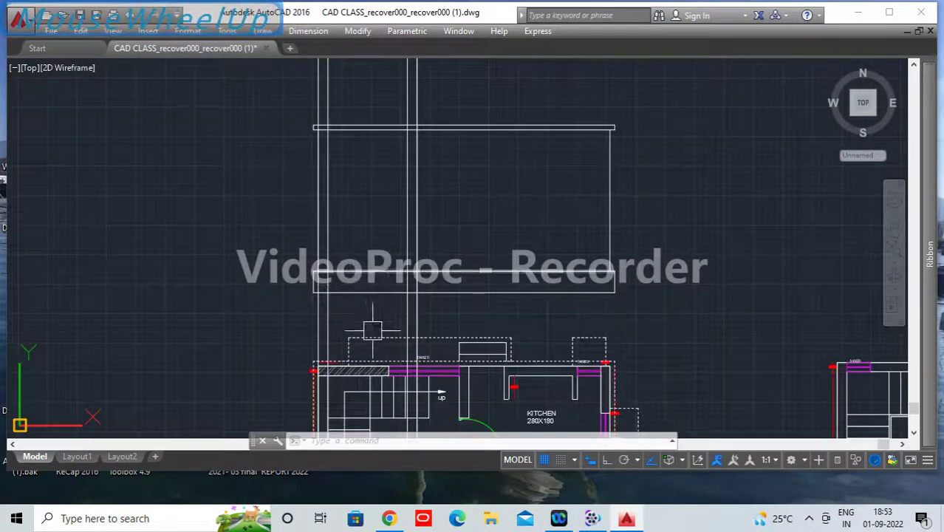
scroll(369, 292, up, 2)
click(372, 258)
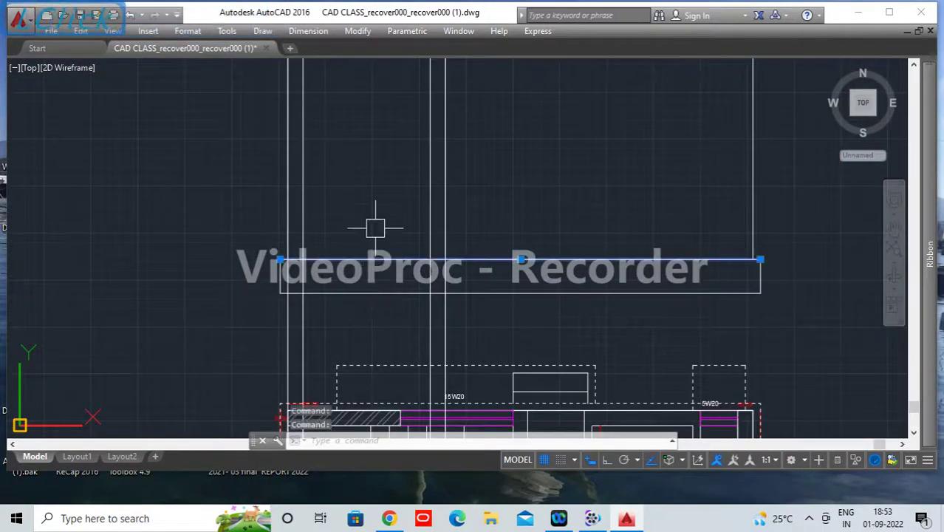
scroll(375, 225, down, 3)
text(o)
key(space)
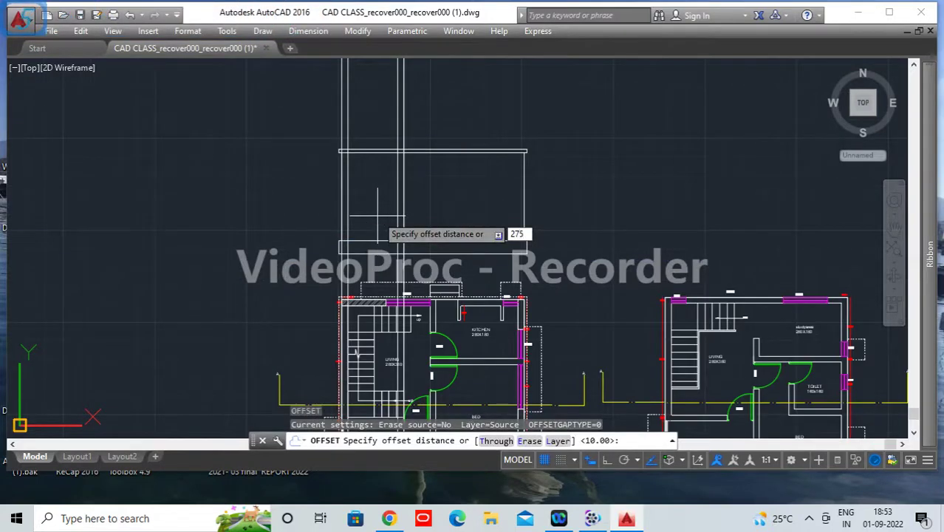
key(Return)
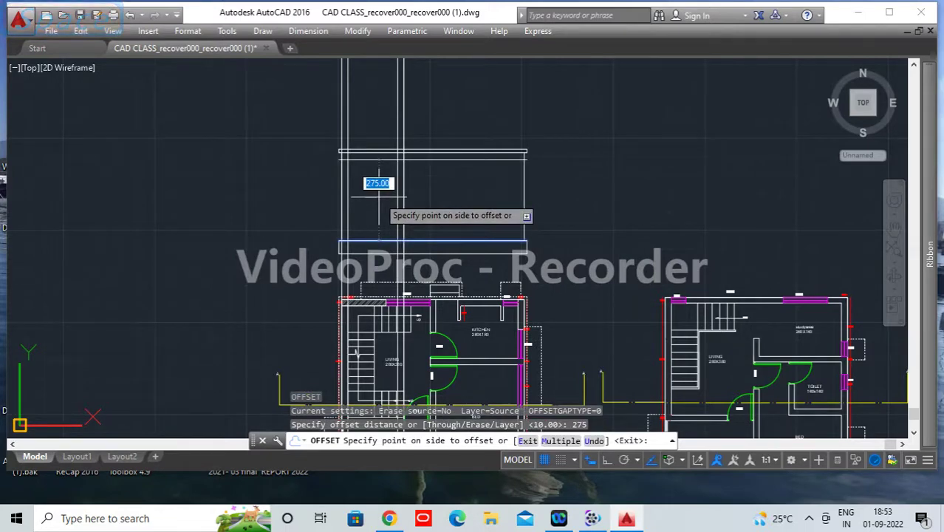
key(Escape)
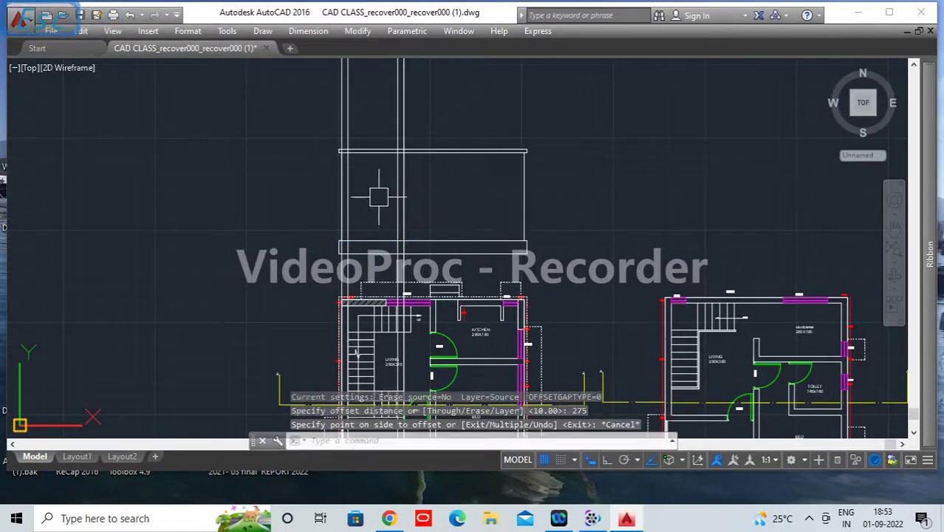
Step: Offset the base's top line 210 upward to add a horizontal line beneath the roof slab
text(o)
key(Return)
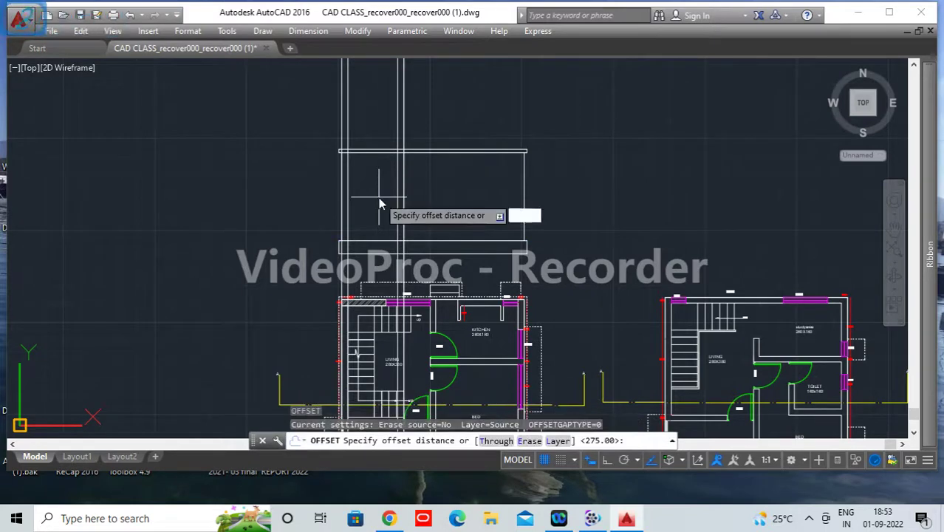
text(210)
key(Return)
click(377, 242)
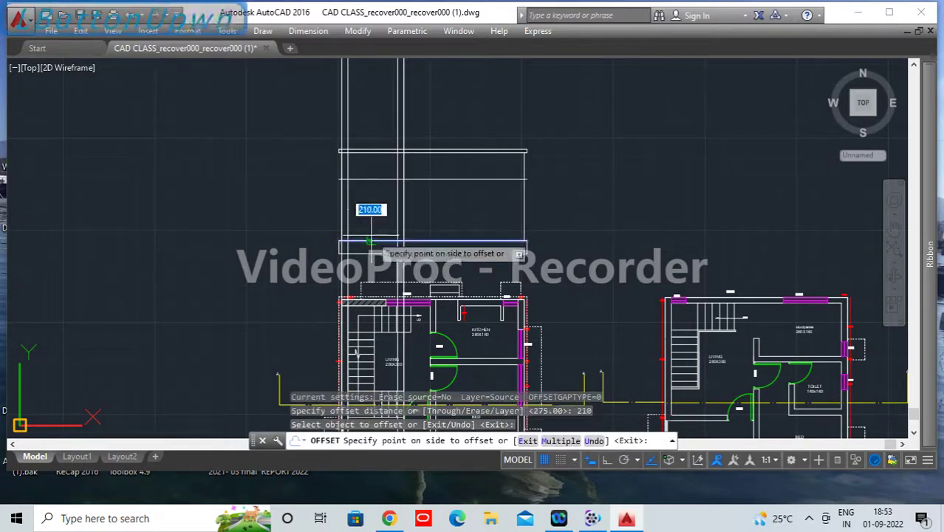
click(379, 193)
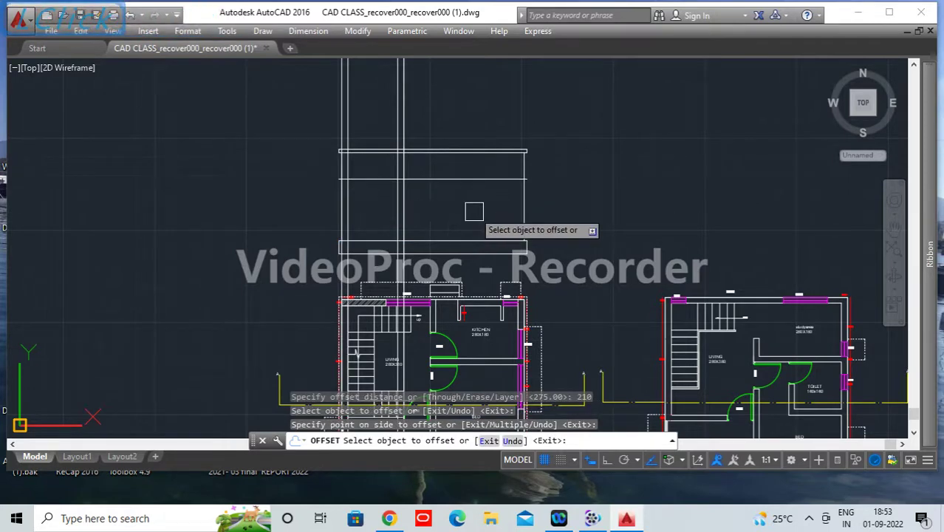
middle_drag(474, 209, 473, 187)
key(Return)
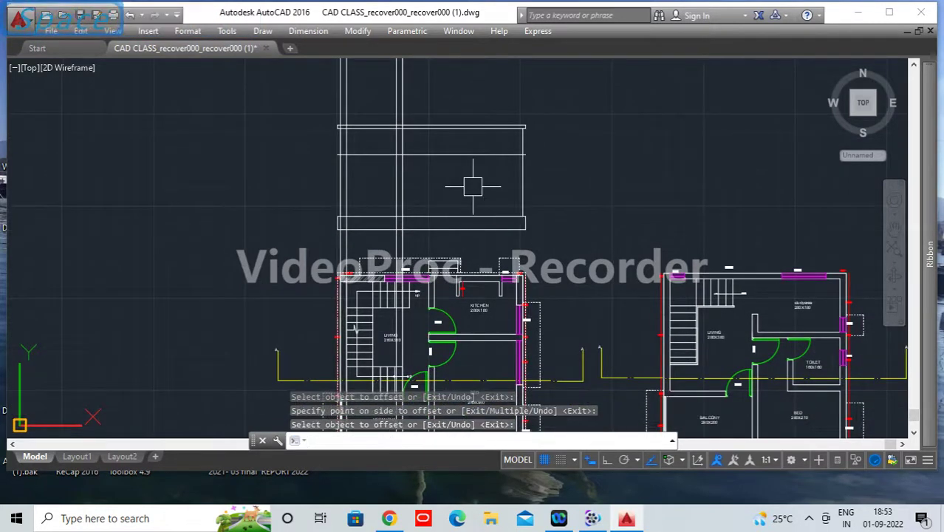
Step: Trim the segments of both pairs of column lines that cross the base
text(tr)
key(Return)
key(Return)
scroll(347, 220, up, 5)
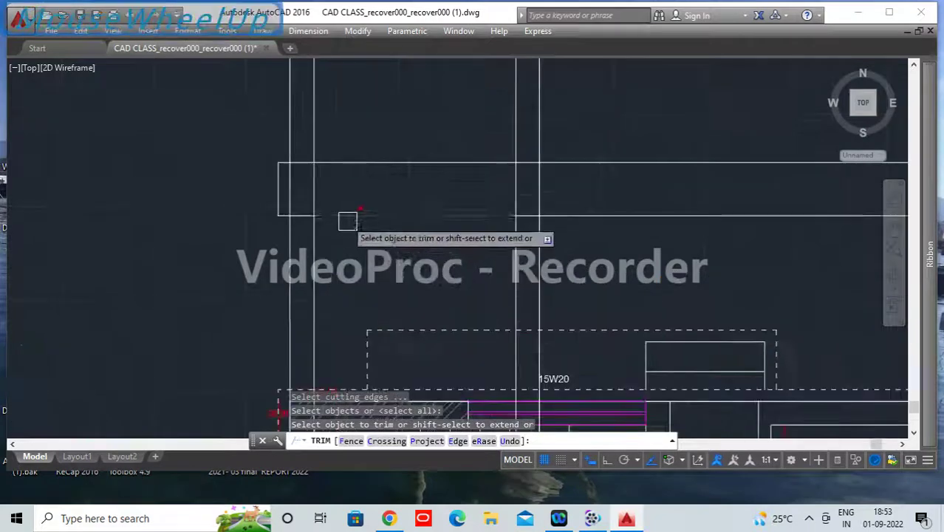
click(314, 192)
click(296, 188)
click(562, 186)
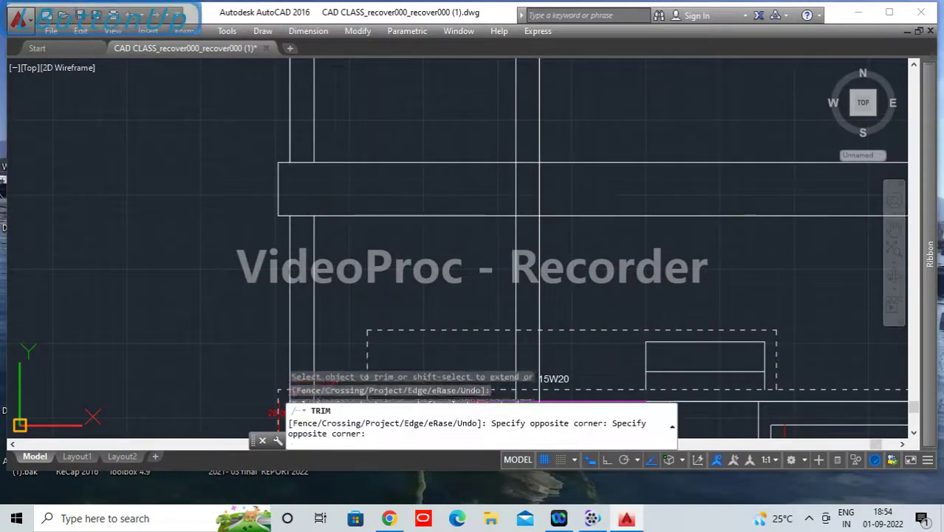
click(491, 181)
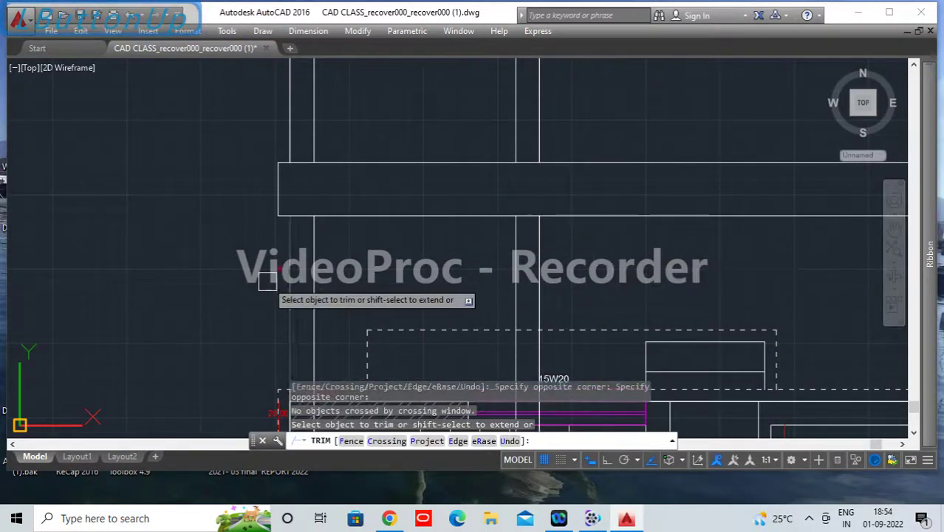
Step: Trim the column line segments between the underside of the base and the ground floor plan
click(289, 260)
click(313, 258)
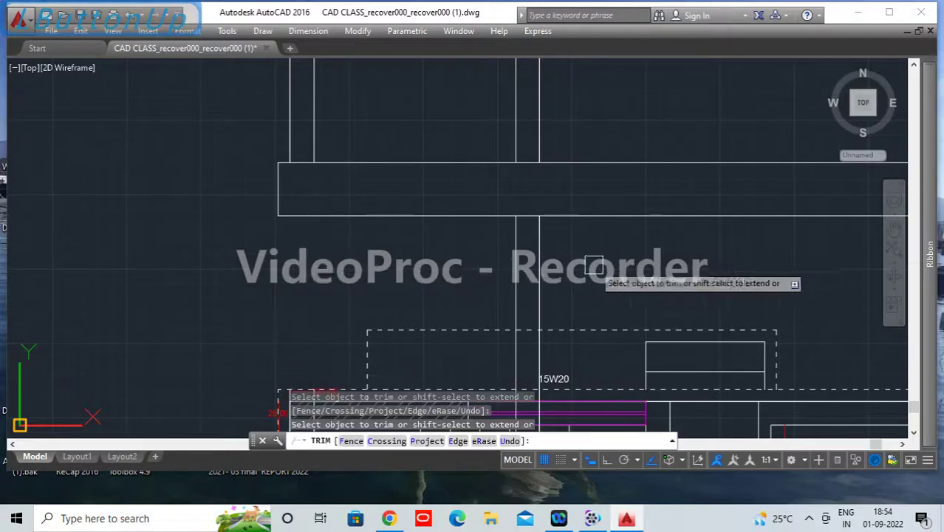
click(480, 247)
scroll(554, 280, down, 2)
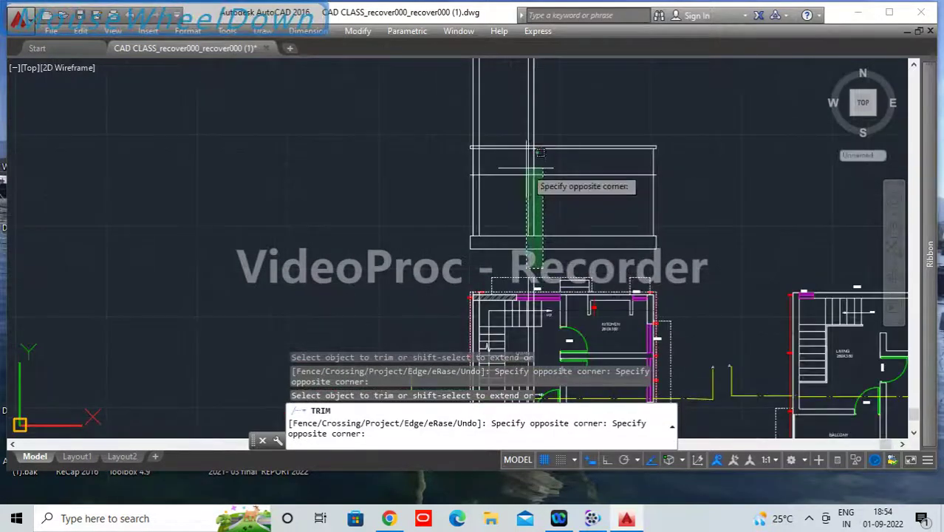
click(517, 236)
Step: Trim the column lines between the 210 offset line and the roof slab, keeping the outer left wall line
scroll(510, 218, up, 3)
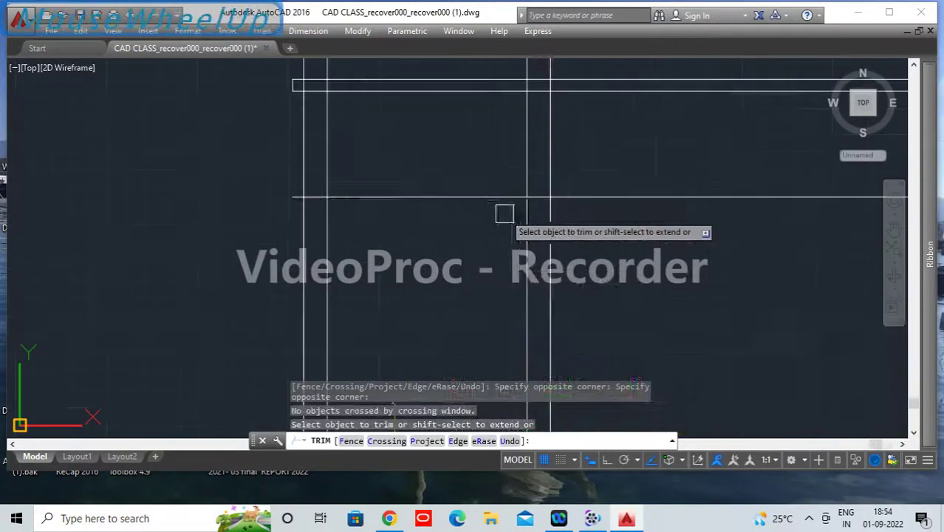
click(609, 167)
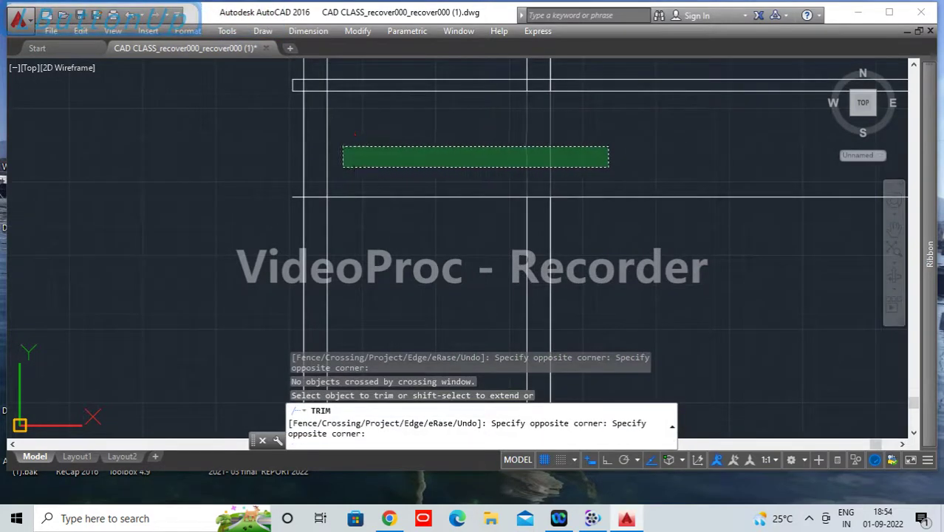
click(342, 147)
click(329, 170)
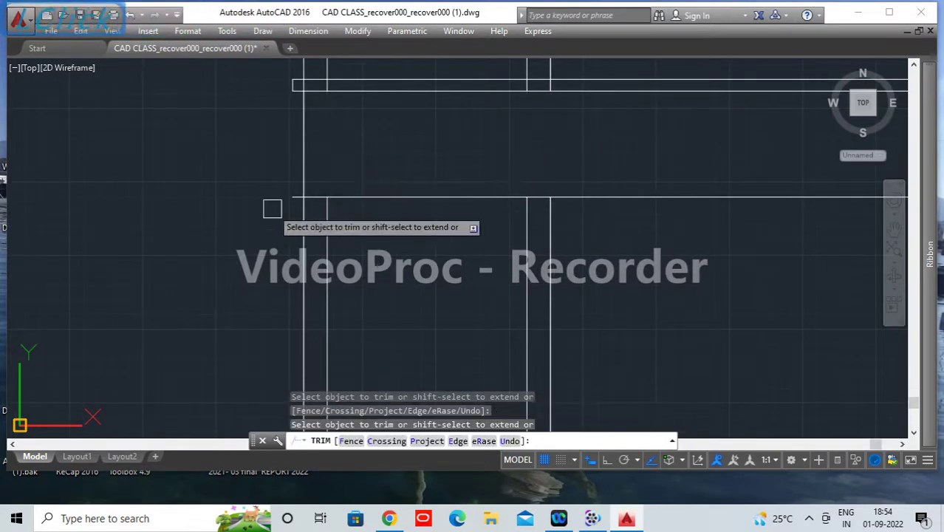
Step: Trim the segments of the column lines that cross the thickness of the roof slab
scroll(403, 148, down, 5)
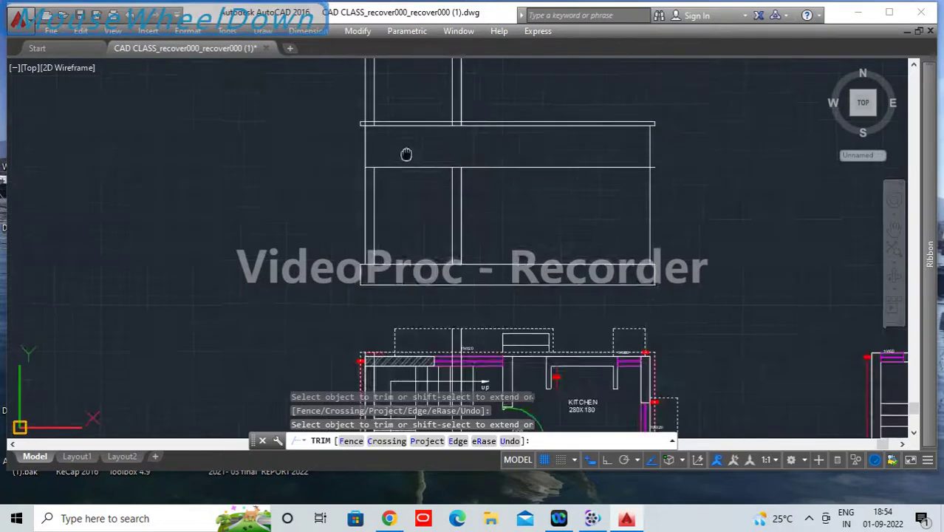
scroll(406, 154, up, 6)
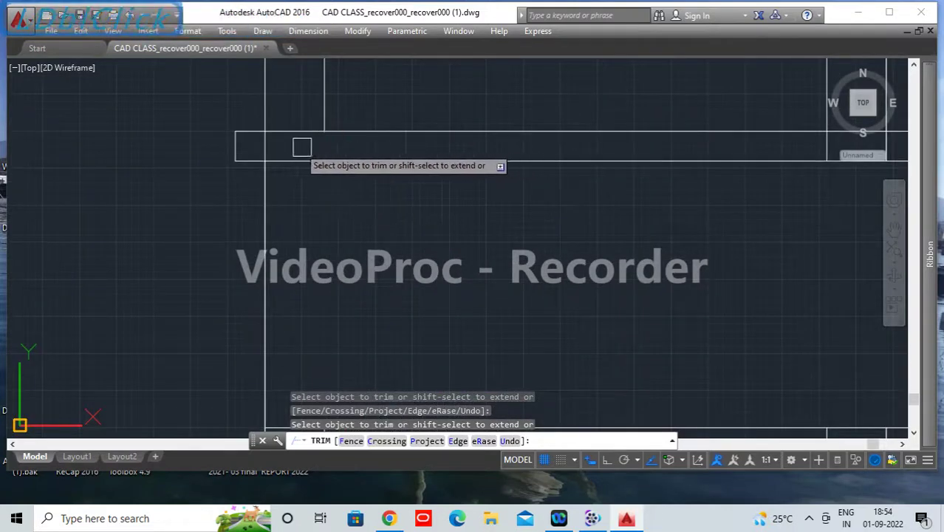
click(266, 146)
scroll(550, 163, down, 2)
scroll(684, 162, up, 4)
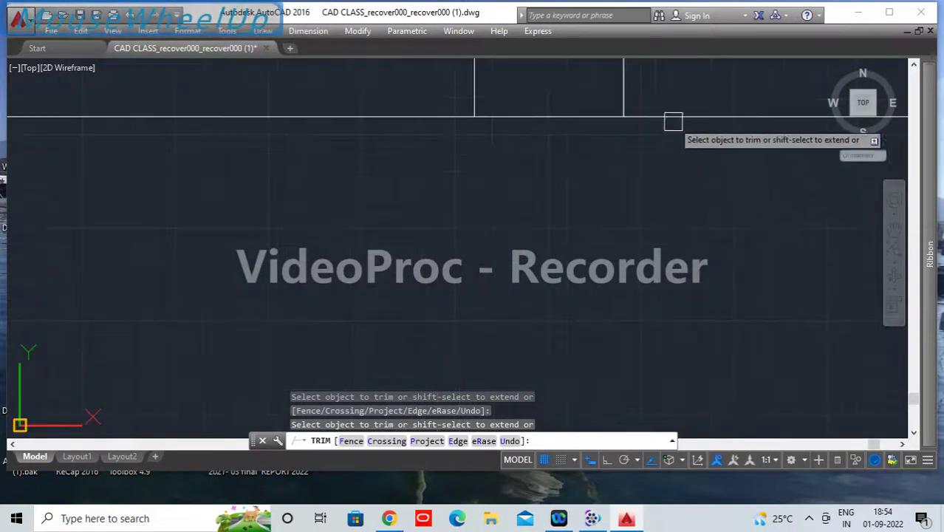
middle_drag(648, 139, 649, 231)
click(656, 258)
click(423, 255)
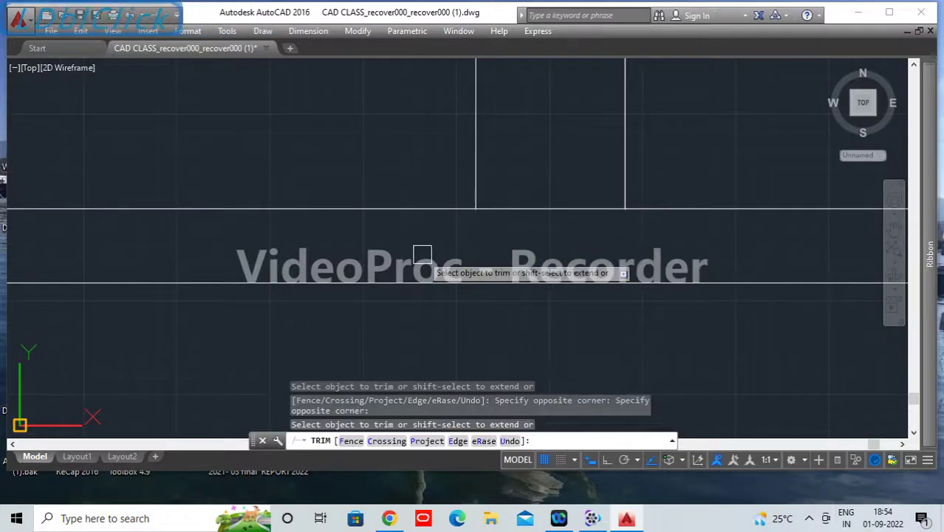
Step: Delete the leftover column construction lines extending above the roof slab
scroll(496, 281, down, 5)
click(589, 267)
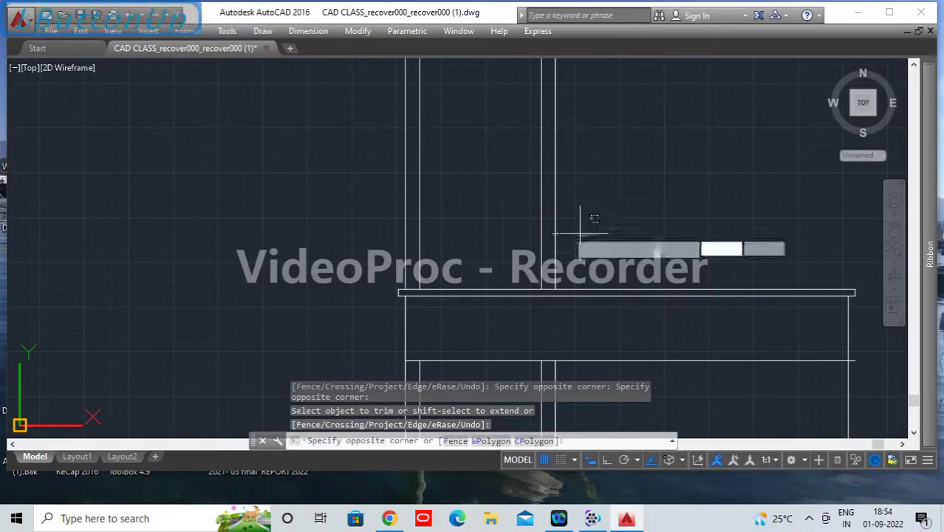
key(Delete)
click(336, 192)
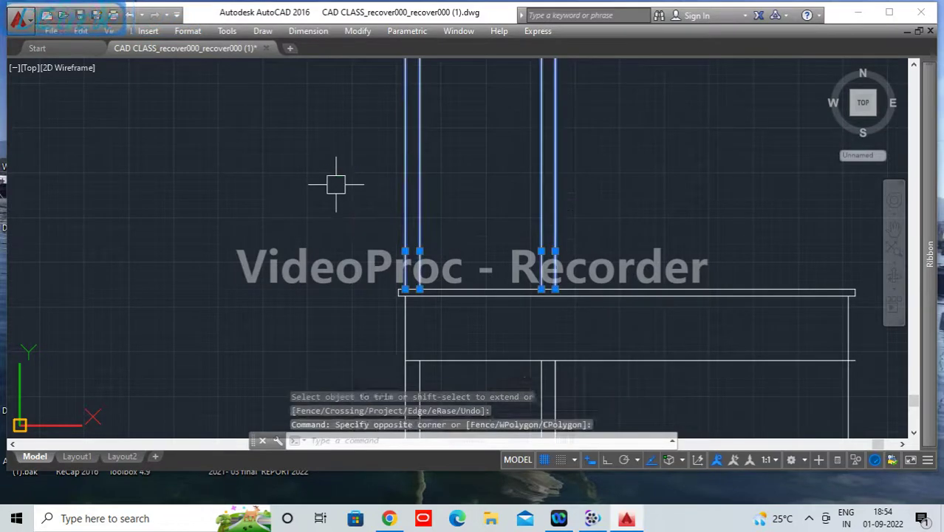
key(Delete)
Step: Offset the base's top line 90 upward to add a horizontal line across the verandha columns
scroll(337, 192, down, 3)
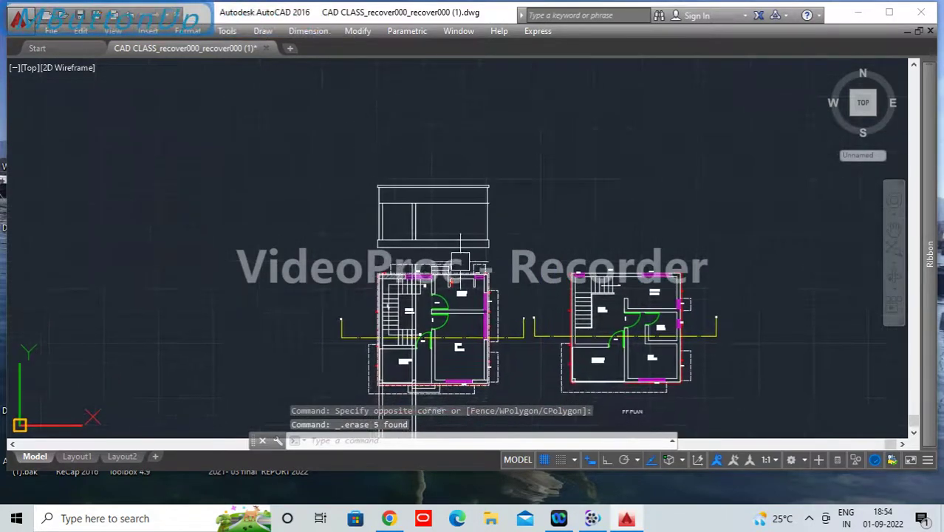
scroll(491, 277, down, 1)
scroll(443, 341, up, 4)
scroll(331, 278, up, 4)
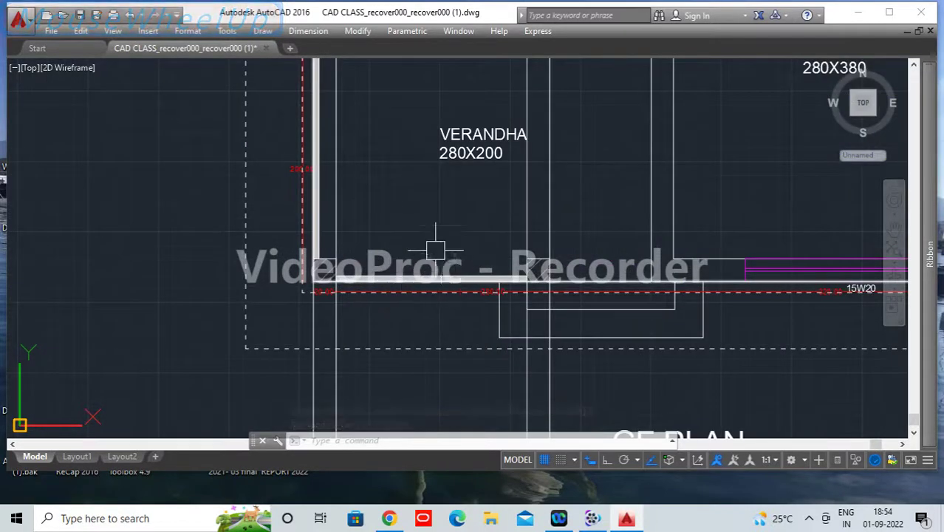
scroll(435, 250, down, 4)
middle_drag(407, 151, 389, 424)
middle_drag(419, 186, 403, 274)
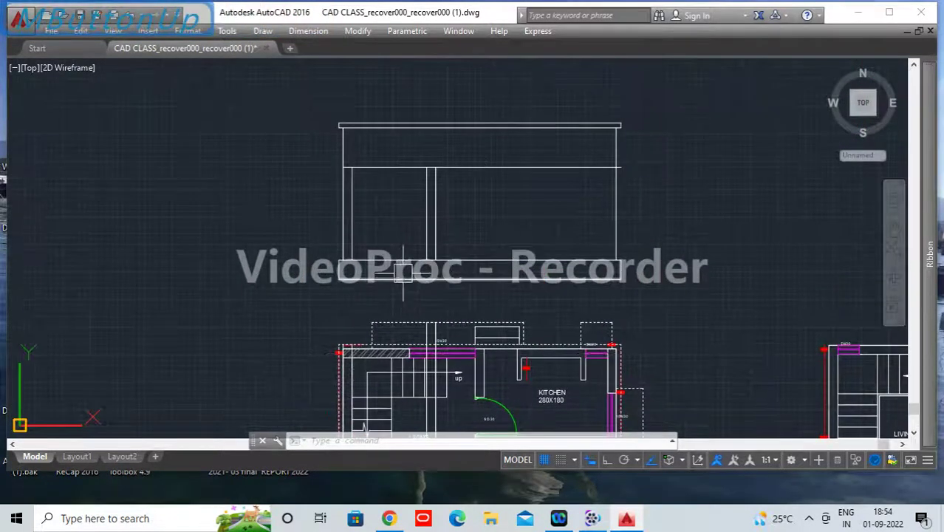
click(406, 260)
text(o)
key(space)
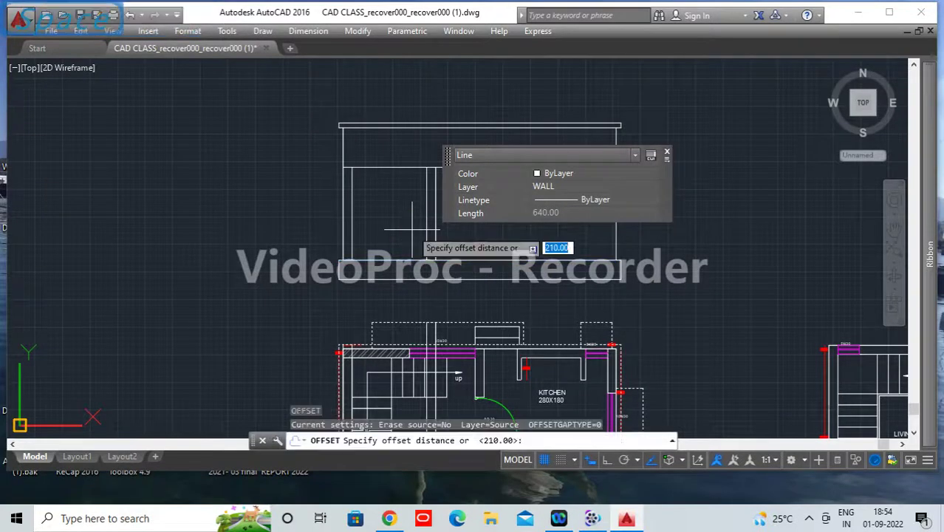
text(90)
key(Return)
click(412, 236)
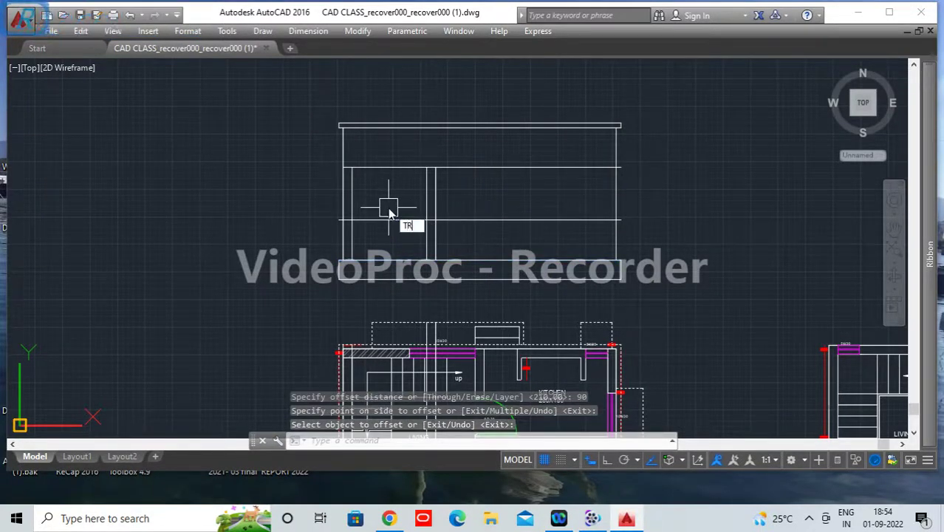
Step: Trim the overhanging left end of the 90 offset line back to the outer edge of the left column
text(TR)
key(Return)
key(Return)
scroll(336, 223, up, 3)
click(330, 185)
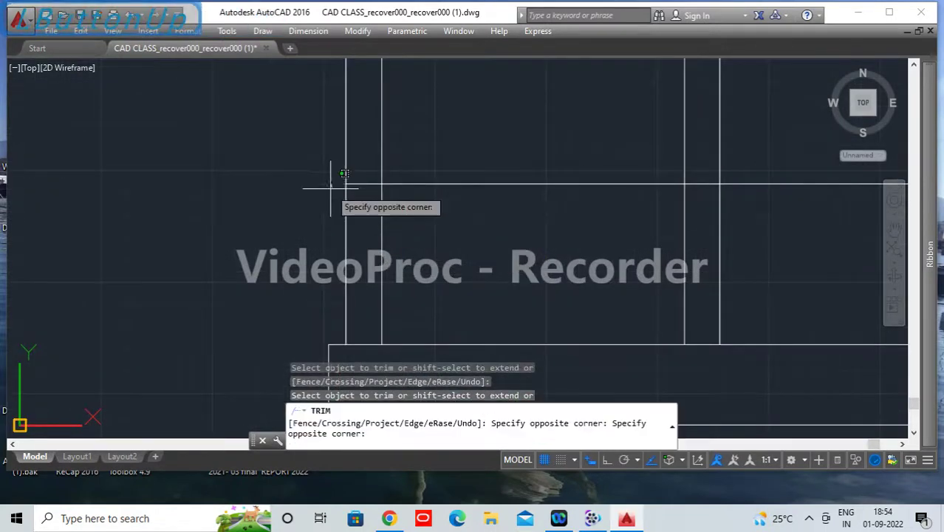
click(330, 189)
click(330, 188)
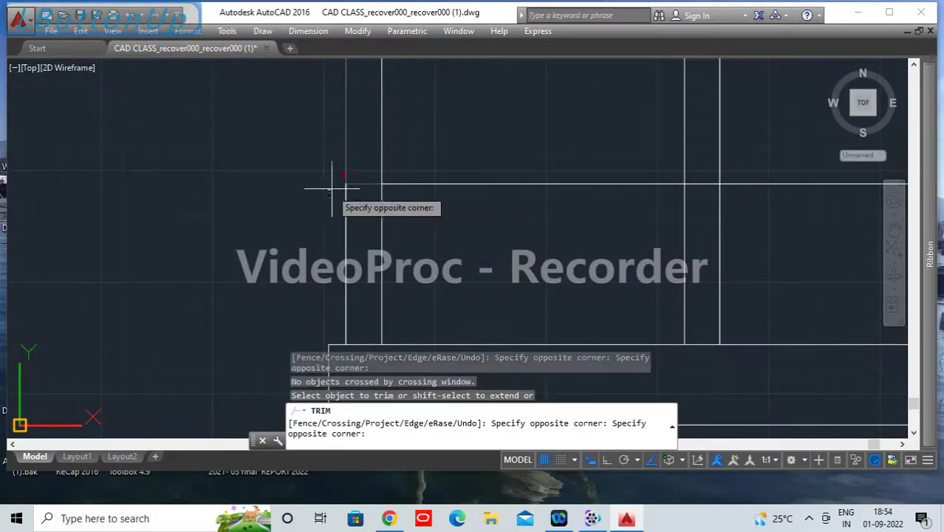
click(313, 260)
click(323, 225)
key(Escape)
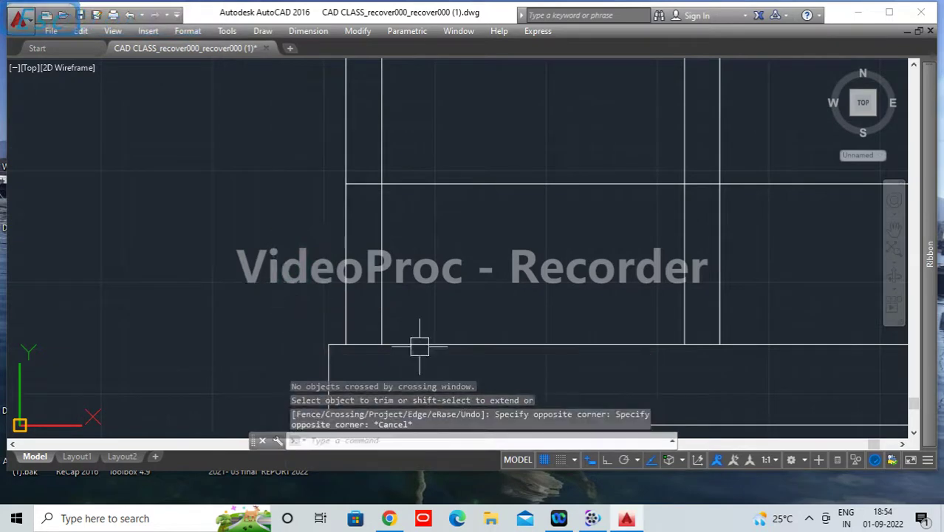
Step: Trim the horizontal line where it crosses the two left verandha columns, and delete the part right of the second column
text(TR)
key(Return)
key(Return)
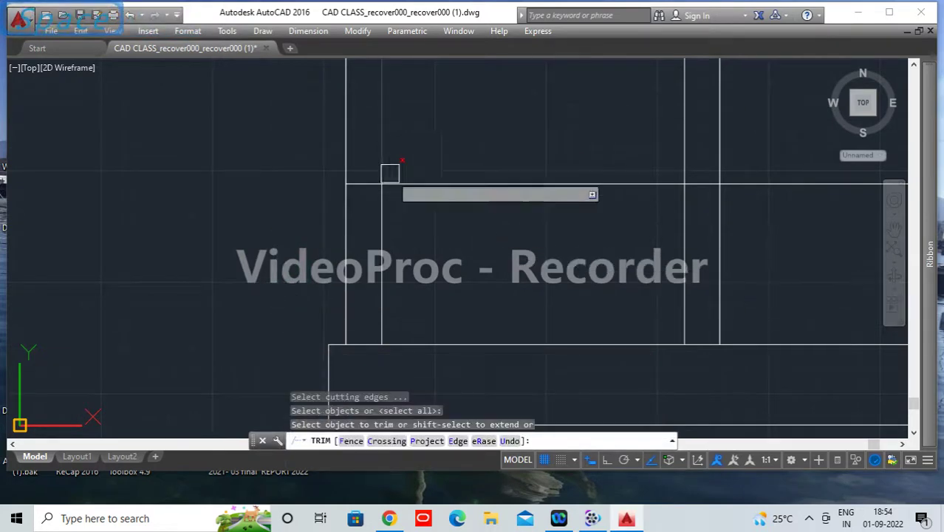
click(359, 187)
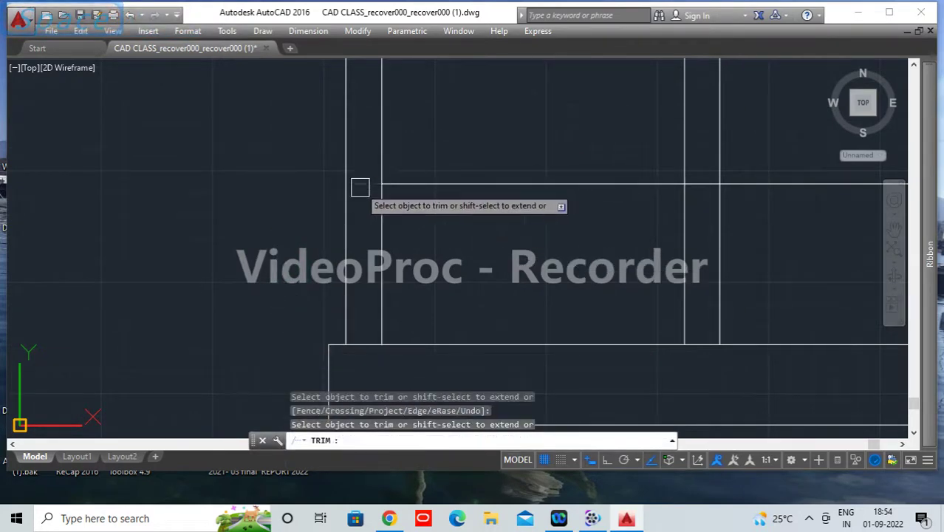
click(711, 193)
key(Return)
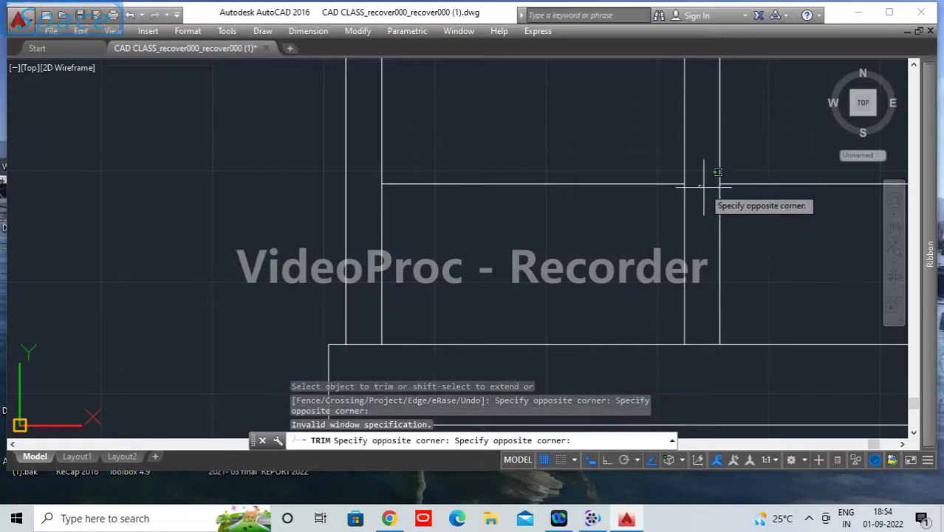
click(704, 185)
key(Return)
click(766, 170)
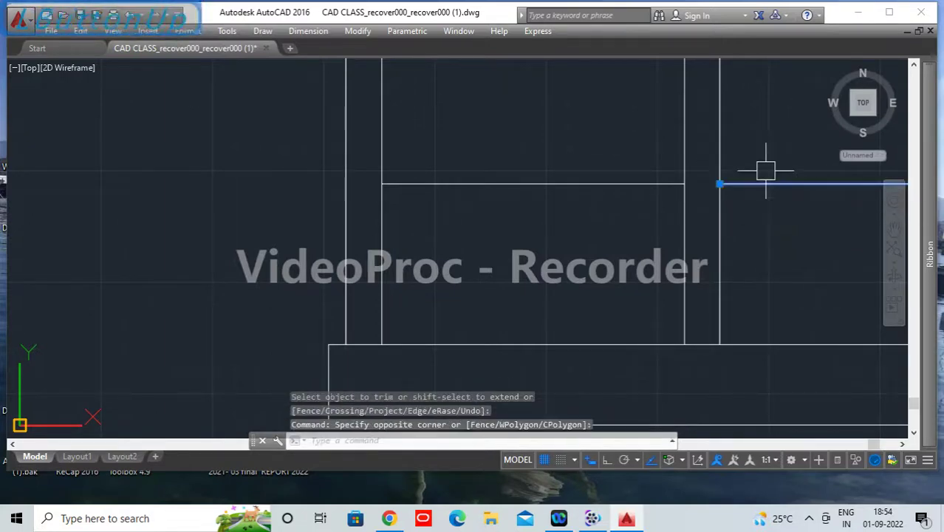
key(Delete)
Step: Offset the horizontal line between the two left columns 5 upward
click(569, 188)
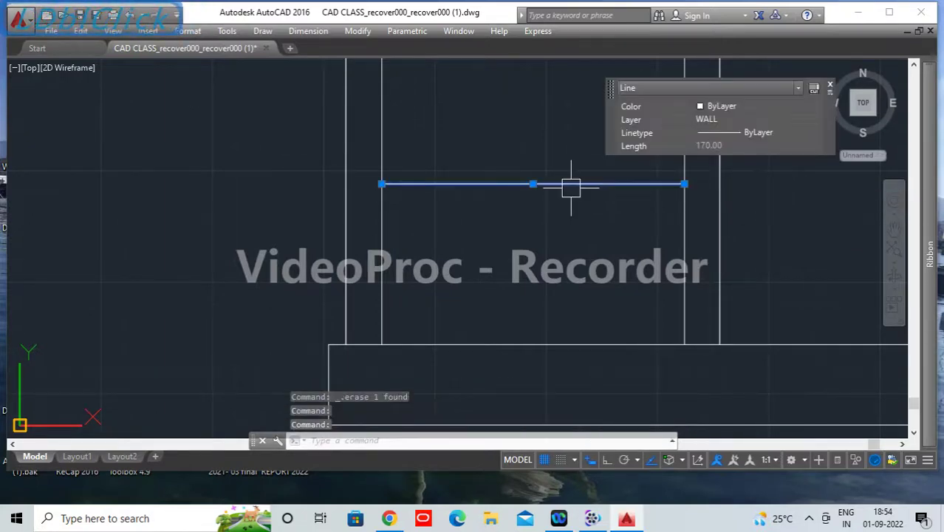
text(o)
key(Return)
text(5)
key(Return)
click(570, 184)
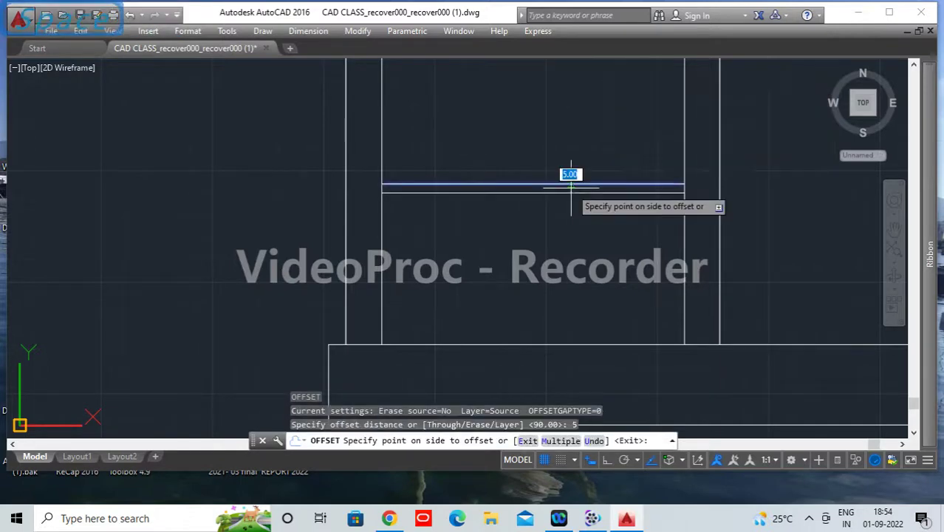
click(567, 159)
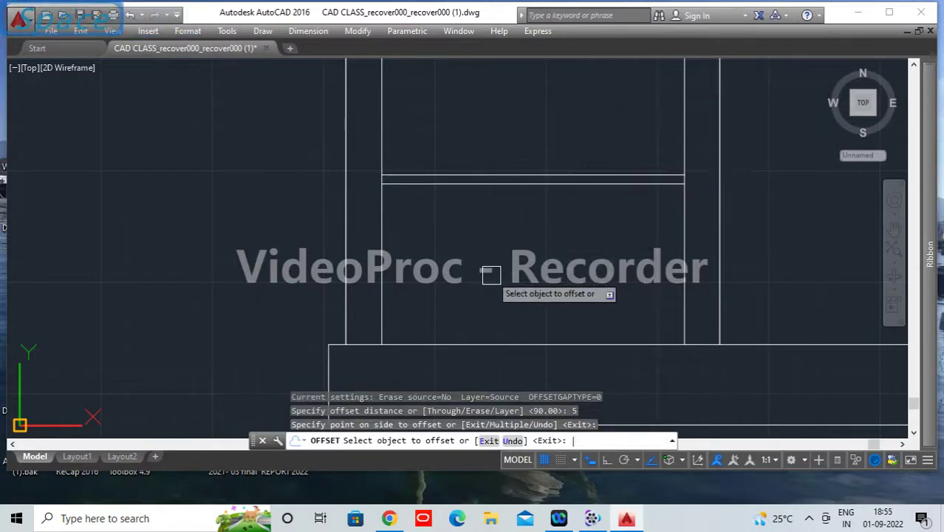
Step: Offset the facing inner edges of the two left columns 5 inward to form the vertical sides of a frame
scroll(487, 275, down, 2)
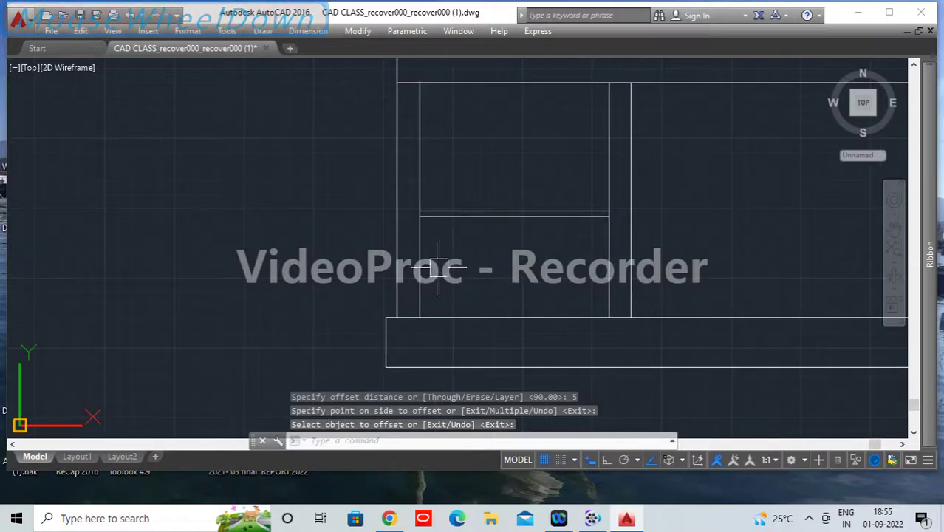
middle_drag(459, 250, 438, 236)
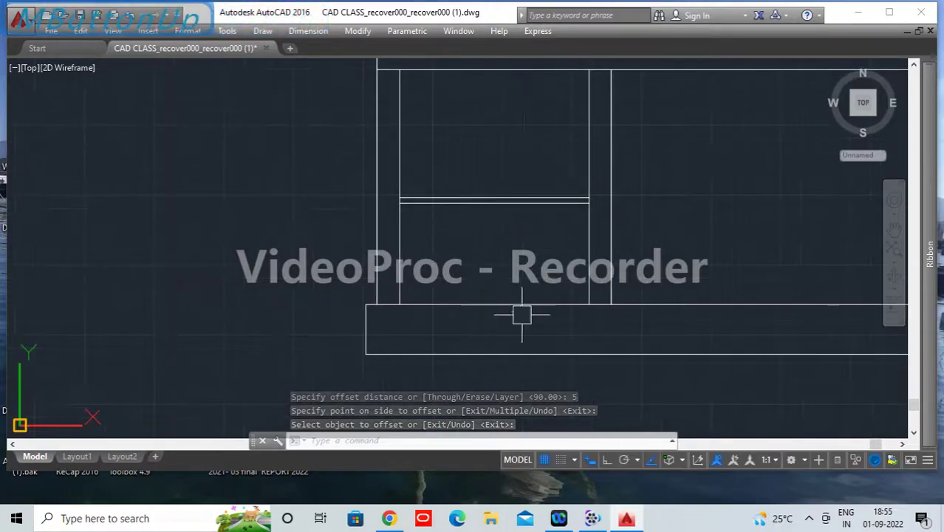
scroll(398, 245, up, 2)
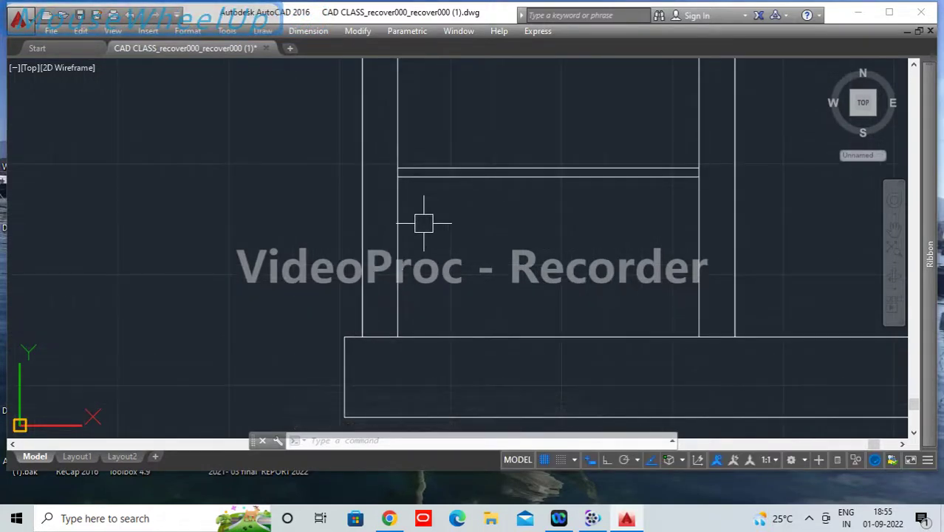
text(o)
key(space)
text(5)
key(space)
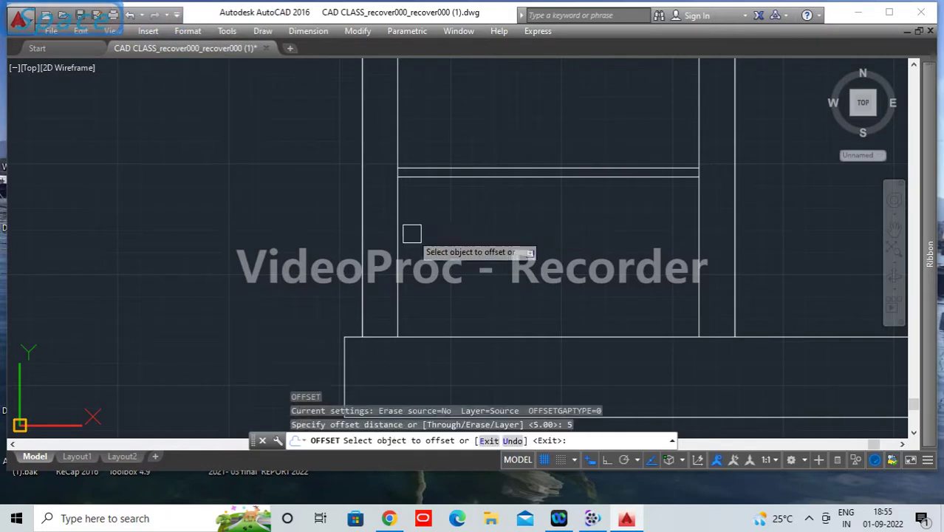
click(397, 255)
click(454, 263)
click(698, 214)
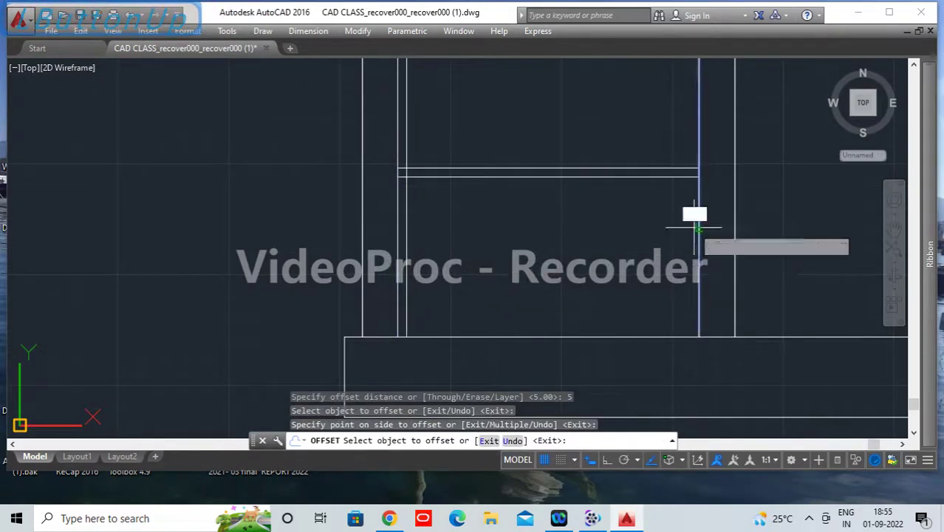
click(630, 240)
Step: Join the lower horizontal line to both inner vertical lines with radius 0 fillets in Multiple mode to form the frame's upper corners
text(f)
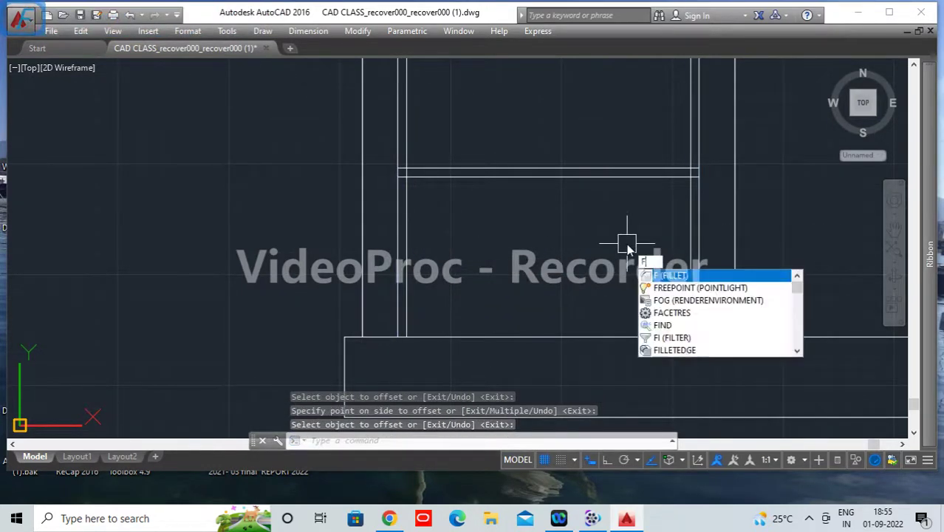
key(space)
key(space)
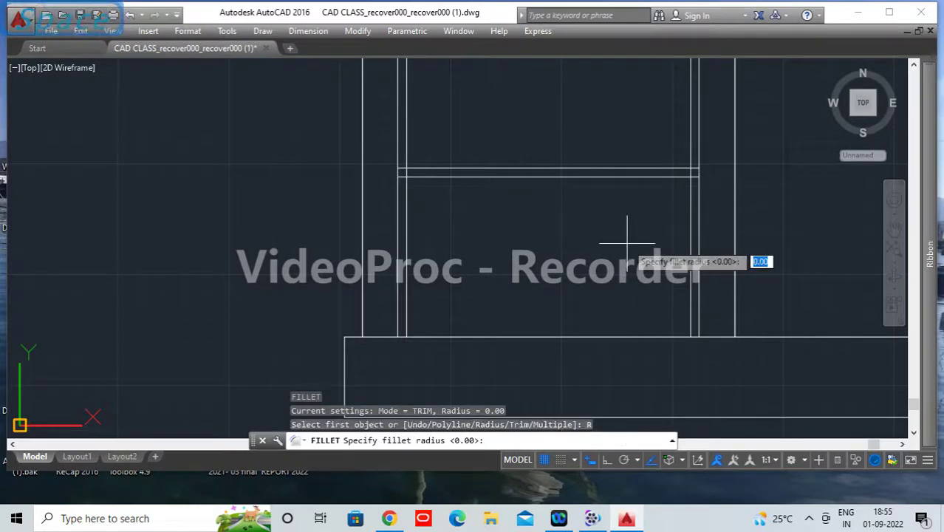
key(space)
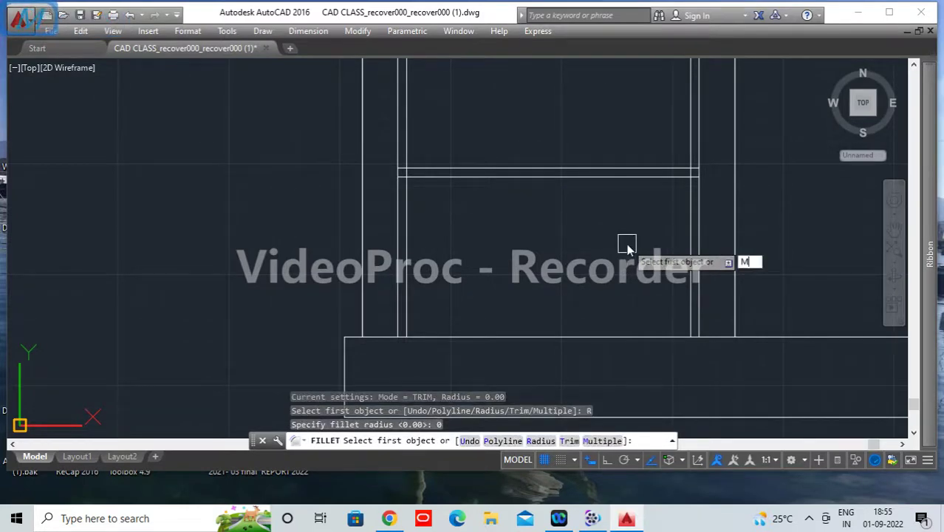
key(space)
click(422, 175)
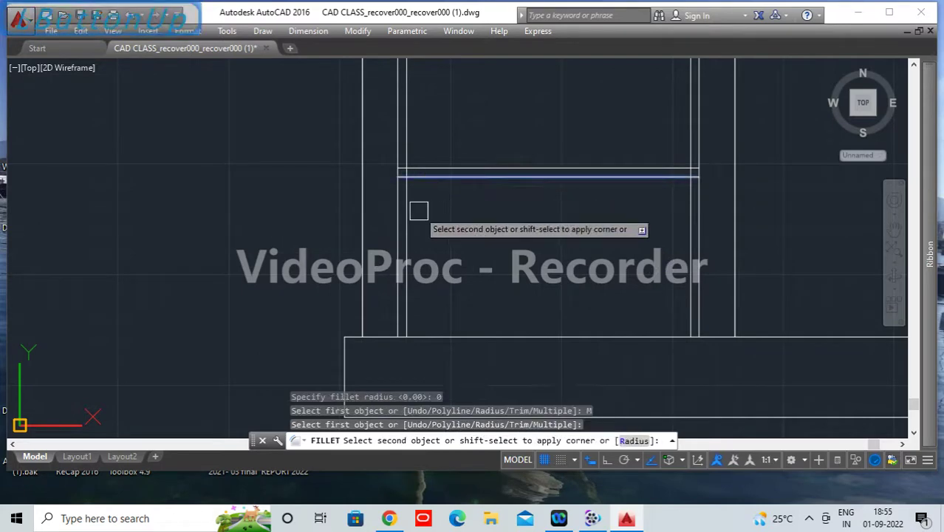
click(410, 219)
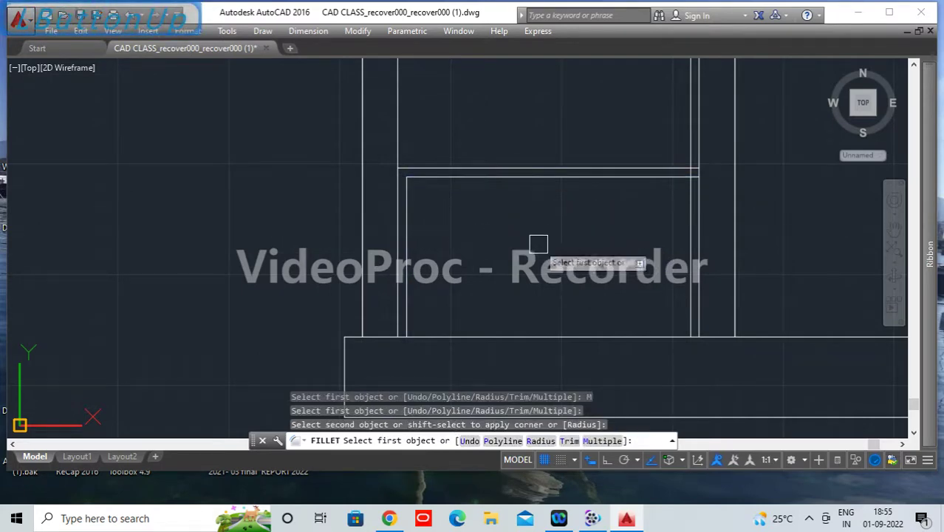
click(653, 179)
click(684, 215)
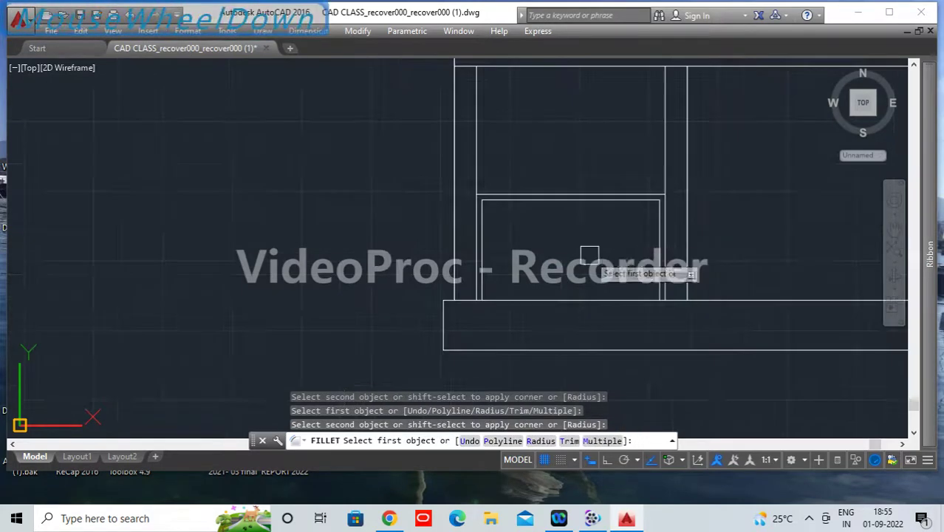
scroll(583, 253, down, 1)
scroll(576, 254, down, 1)
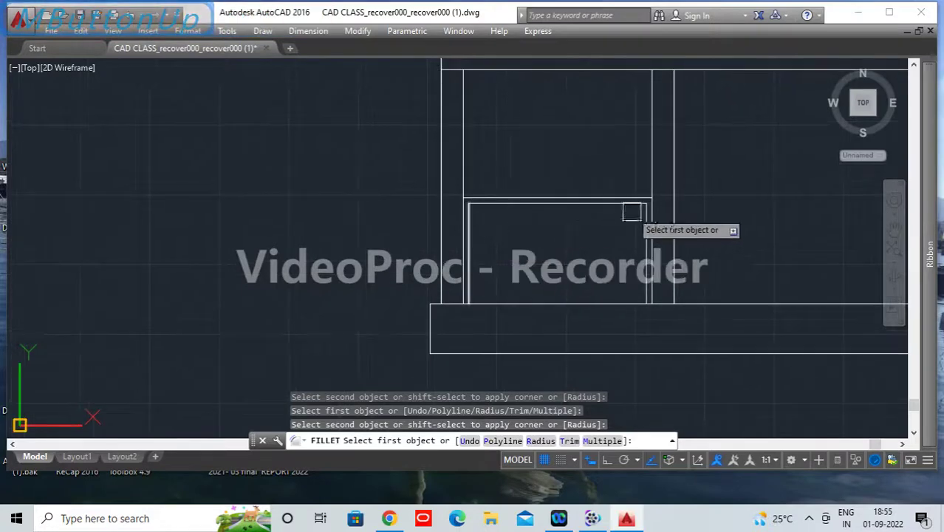
key(space)
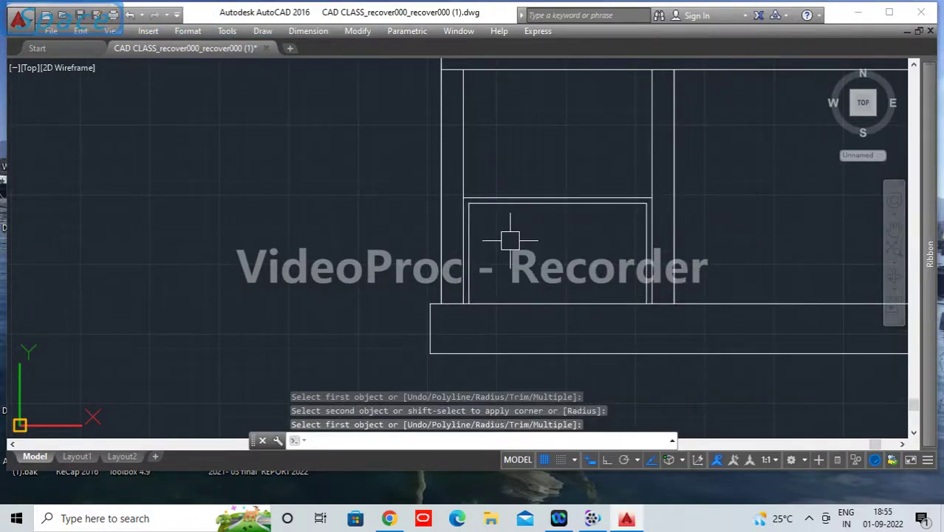
Step: Offset the frame's inner left vertical line 10 to the right to start the first vertical bar
text(o)
key(space)
key(space)
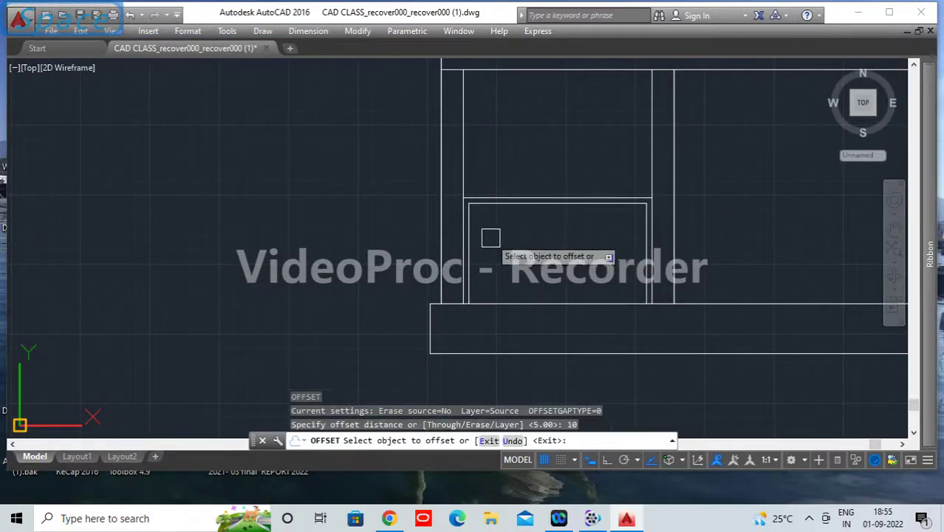
scroll(454, 240, up, 2)
click(444, 237)
click(571, 248)
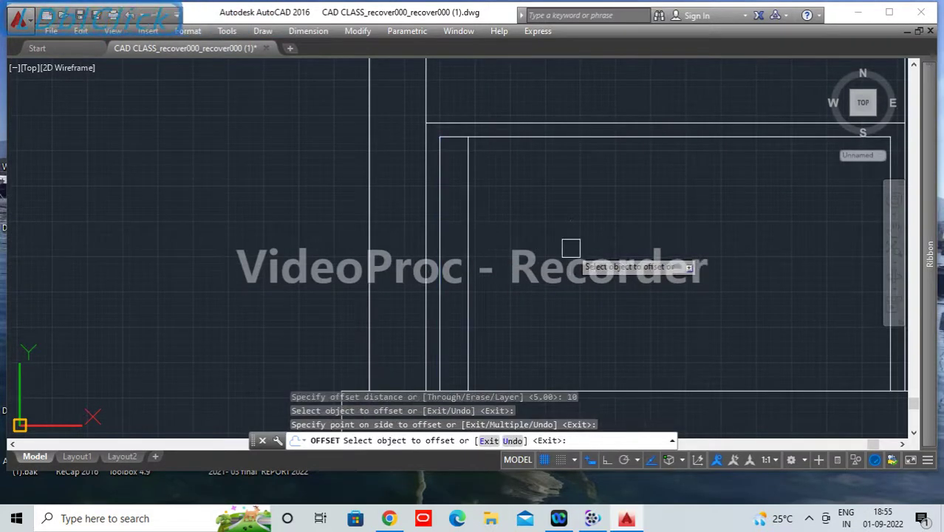
key(Return)
Step: Offset the first bar's left edge 5 to the right to complete the bar
key(Return)
text(5)
key(Return)
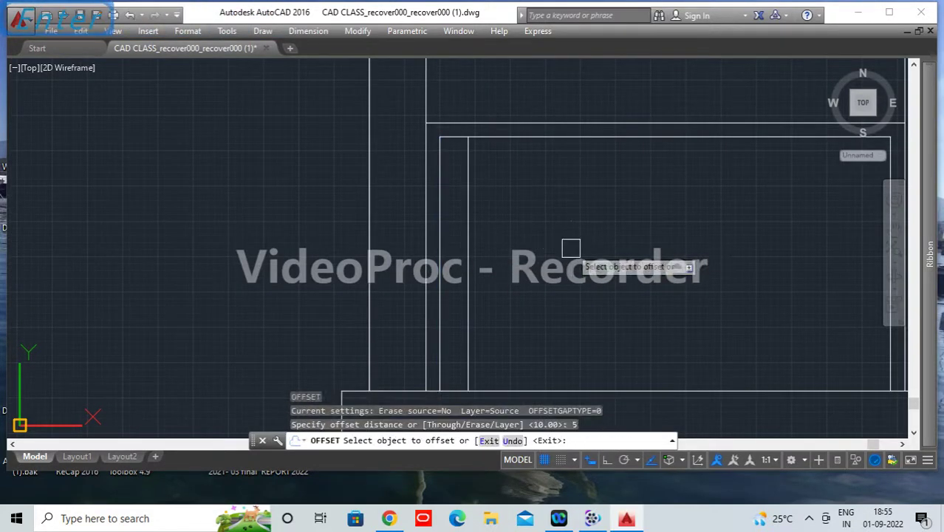
click(469, 279)
click(542, 259)
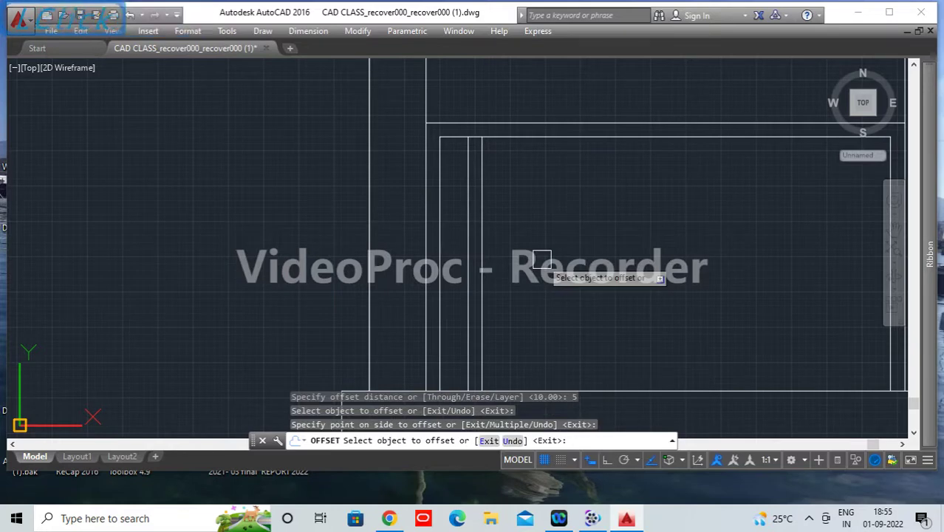
key(Return)
Step: Offset the first bar's right edge 10 to the right to start the second vertical bar
key(Return)
text(10)
key(Return)
key(Return)
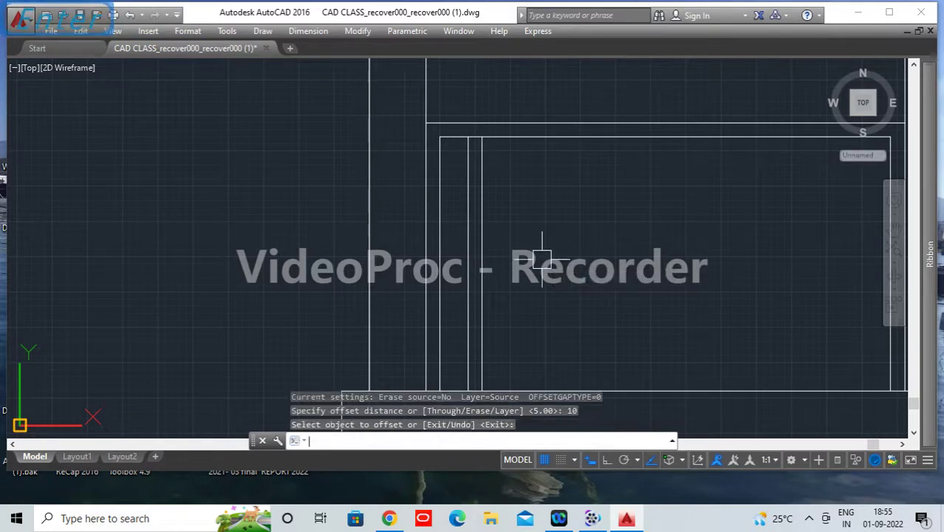
key(Return)
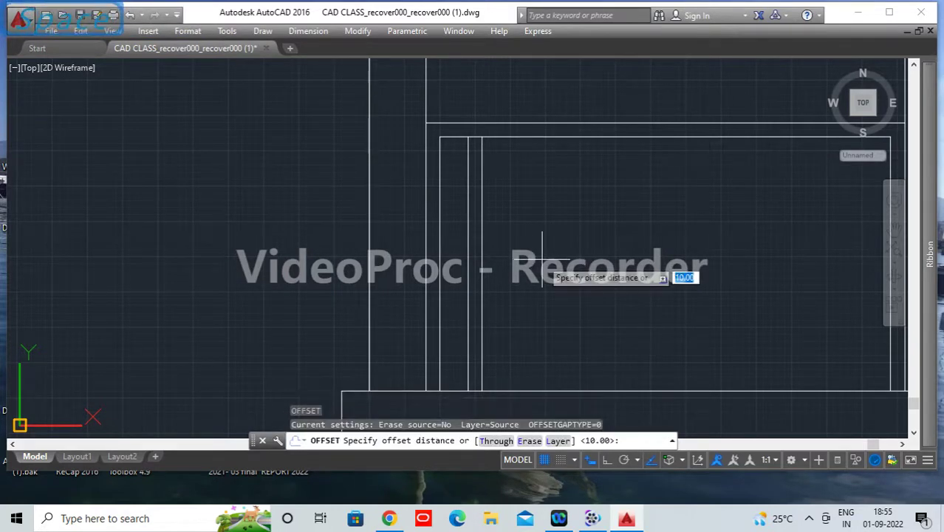
text(10)
key(Return)
click(481, 262)
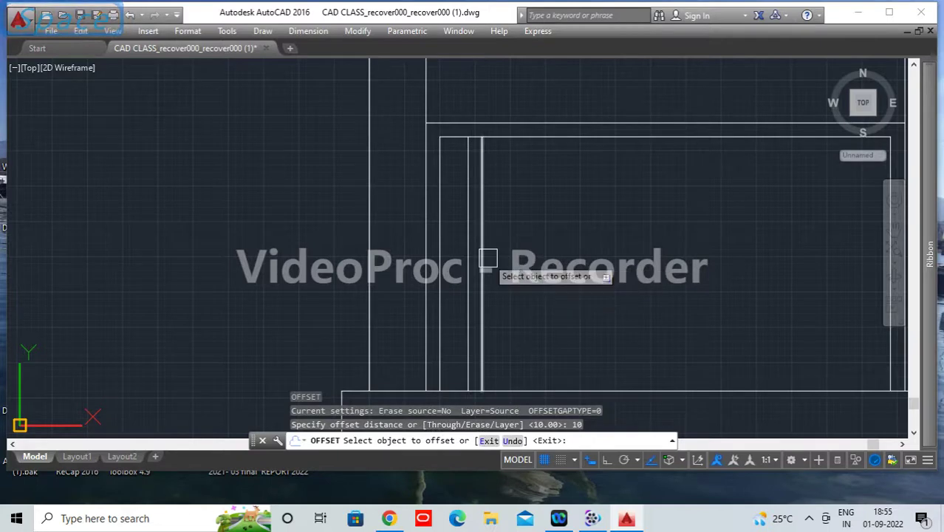
click(550, 258)
key(Return)
Step: Offset the second bar's left edge 5 to the right to complete the bar
key(Return)
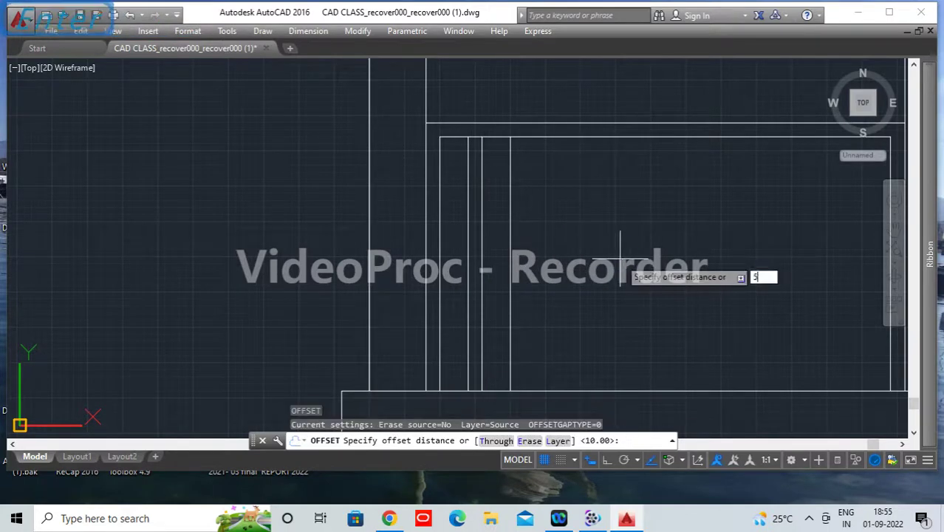
key(Return)
click(510, 244)
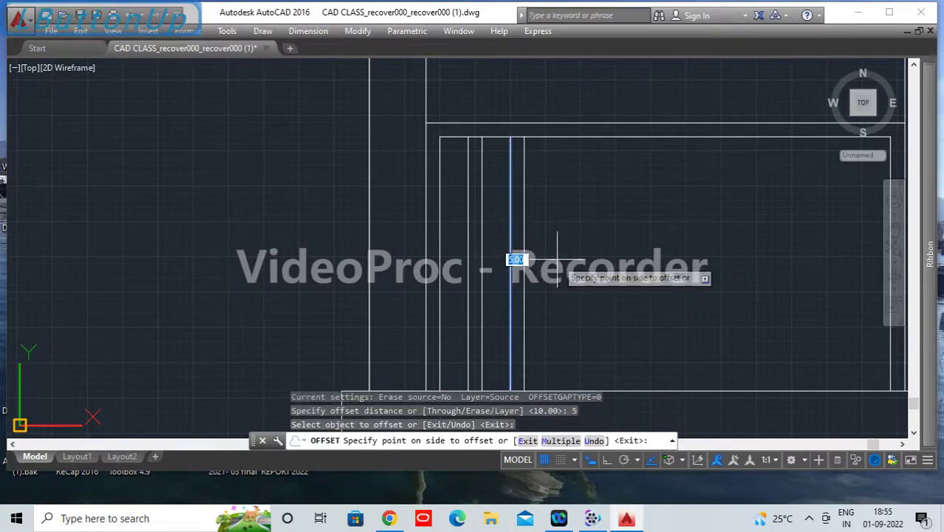
click(557, 258)
key(Return)
Step: Offset the second bar's right edge 10 to the right to start the third vertical bar
key(Return)
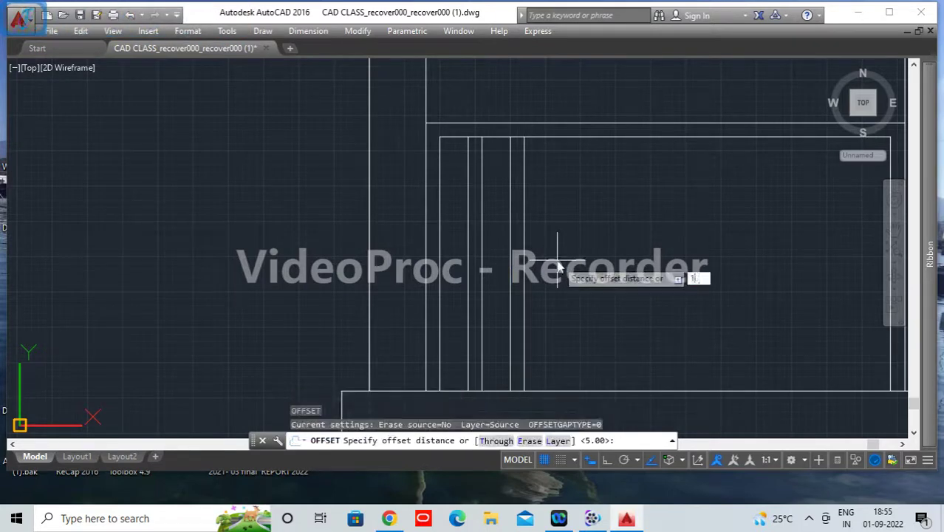
text(10)
key(Return)
click(524, 254)
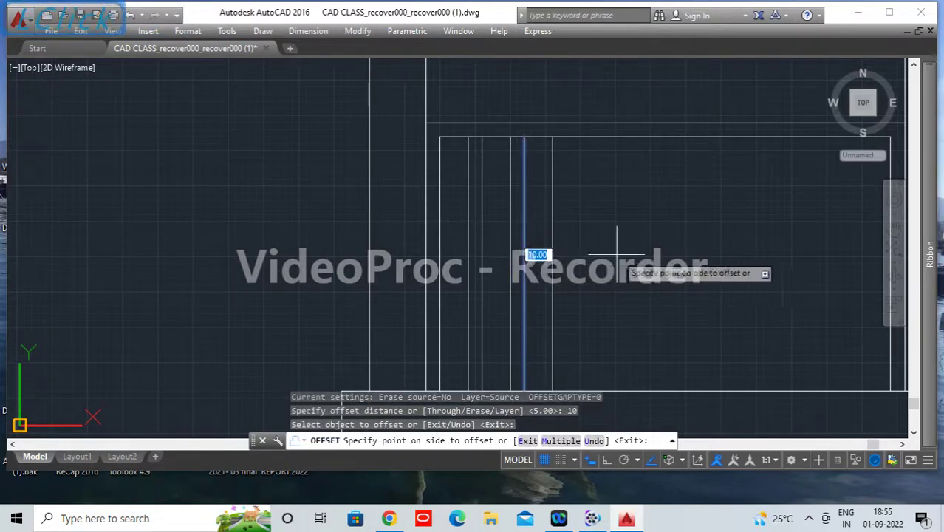
click(622, 255)
key(Return)
Step: Try to offset the third bar's starting line by 5, and undo the offset
key(Return)
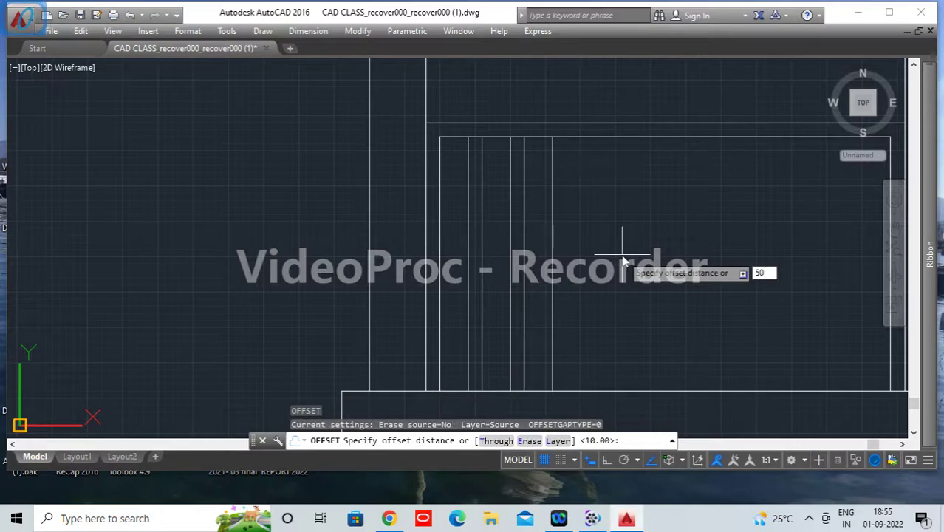
key(BackSpace)
key(Return)
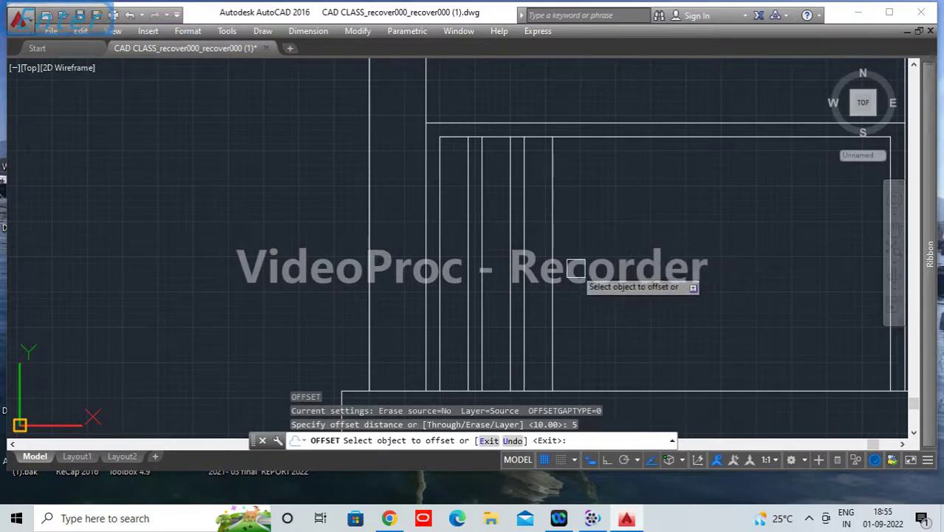
click(547, 247)
click(545, 248)
click(618, 265)
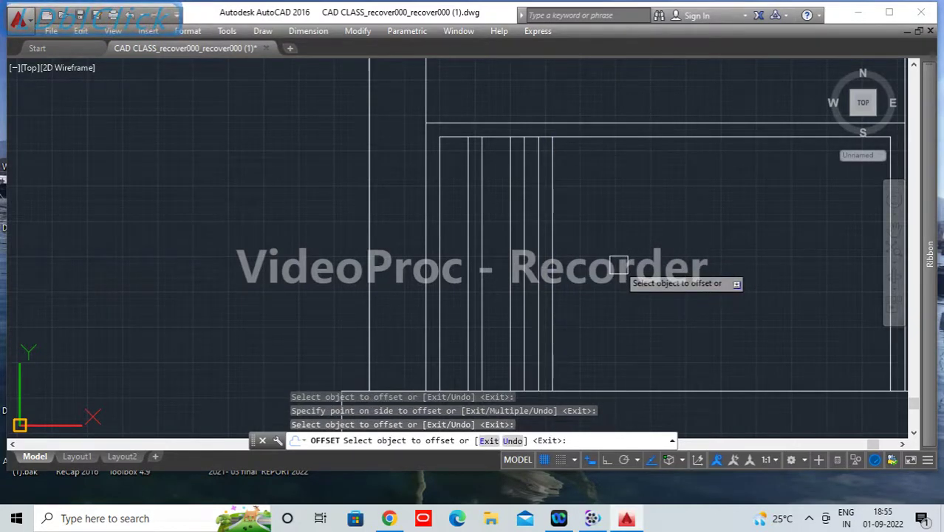
key(ctrl+z)
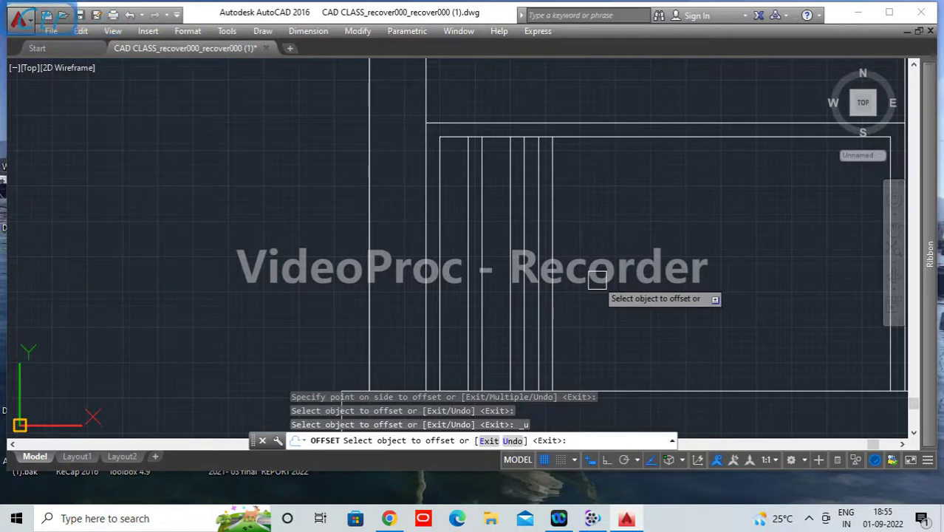
Step: Undo the stray offset, and offset the third bar's left edge 5 to the right to complete the bar
key(ctrl+z)
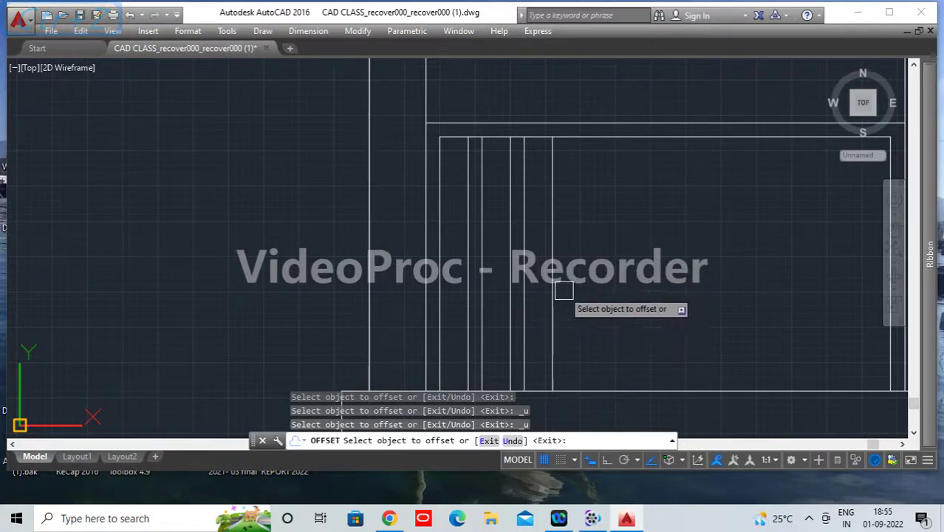
click(554, 268)
click(619, 276)
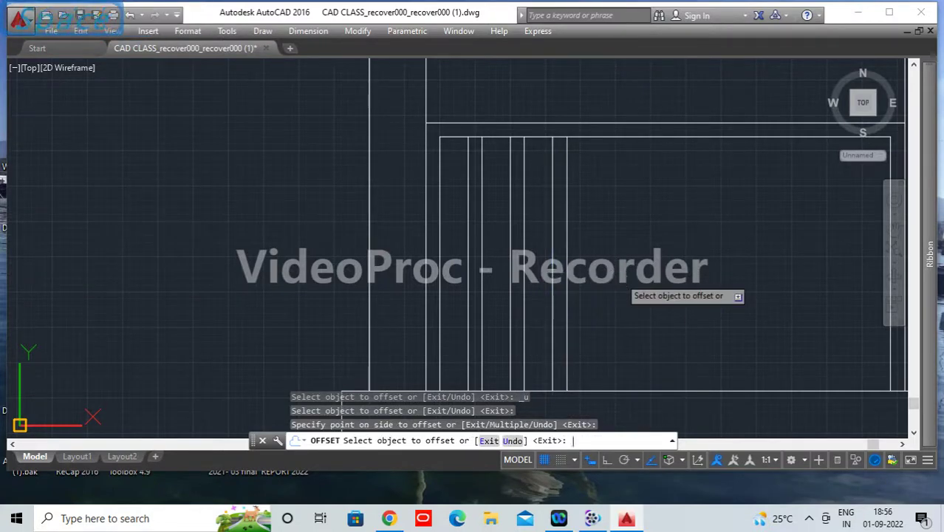
key(Return)
Step: Offset the third bar's right edge 10 to the right to start the fourth vertical bar
text(o)
key(Return)
text(1)
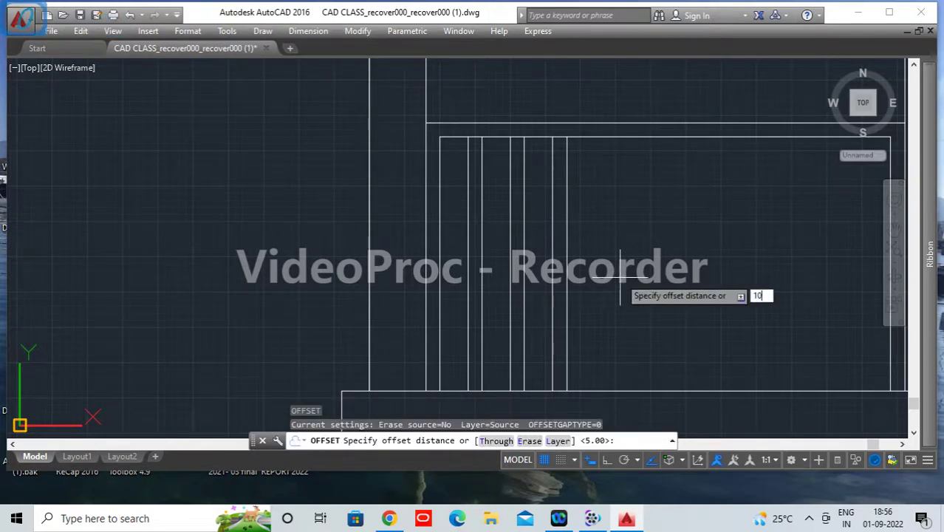
text(0)
key(Return)
click(567, 294)
click(637, 294)
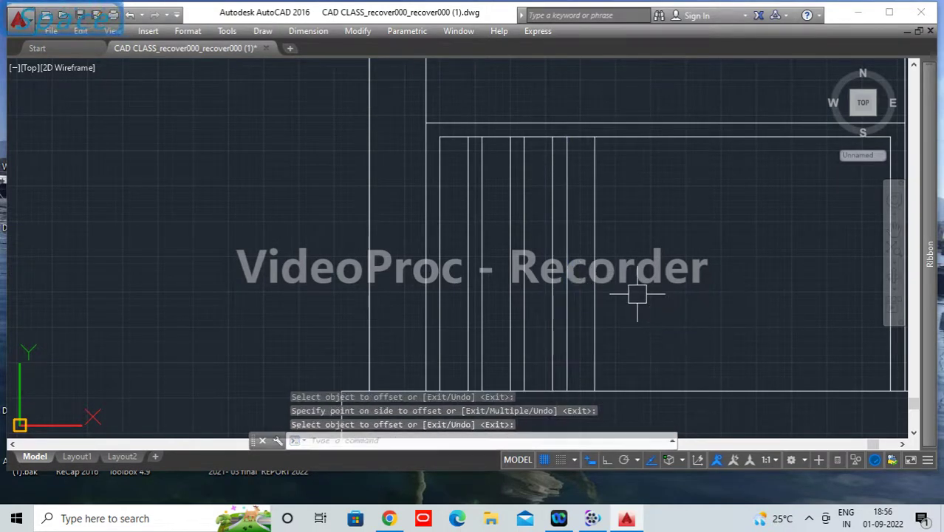
key(Return)
Step: Copy the three finished bars from the first bar's lower left corner to the foot of the fourth bar's starting line
click(588, 336)
click(456, 270)
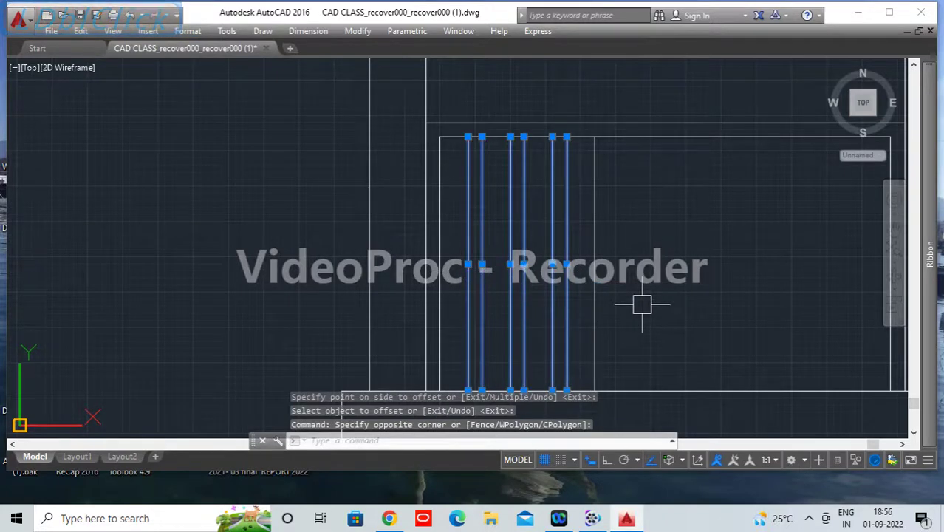
key(Return)
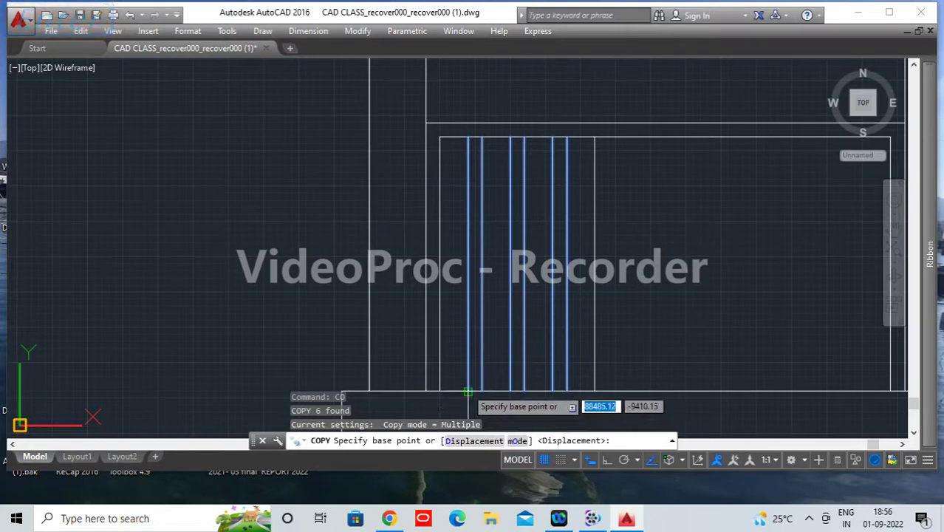
click(467, 391)
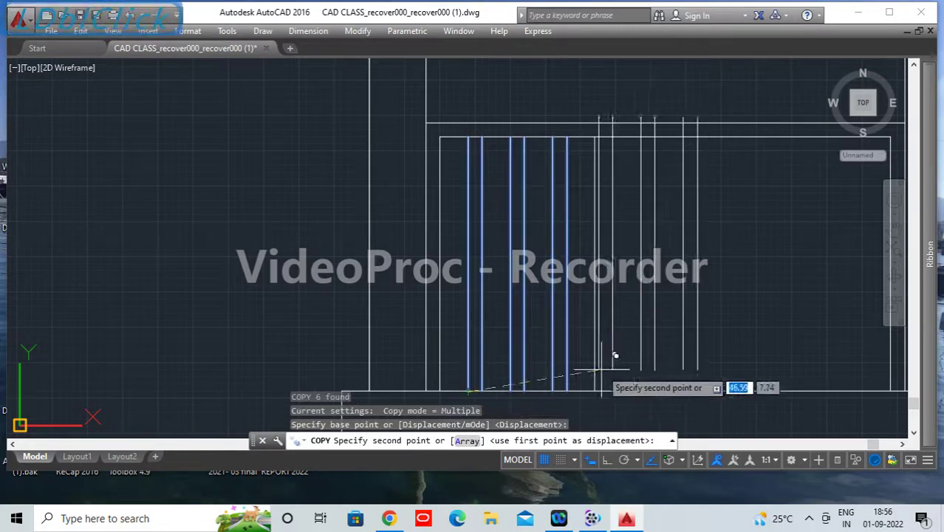
double_click(600, 378)
key(Escape)
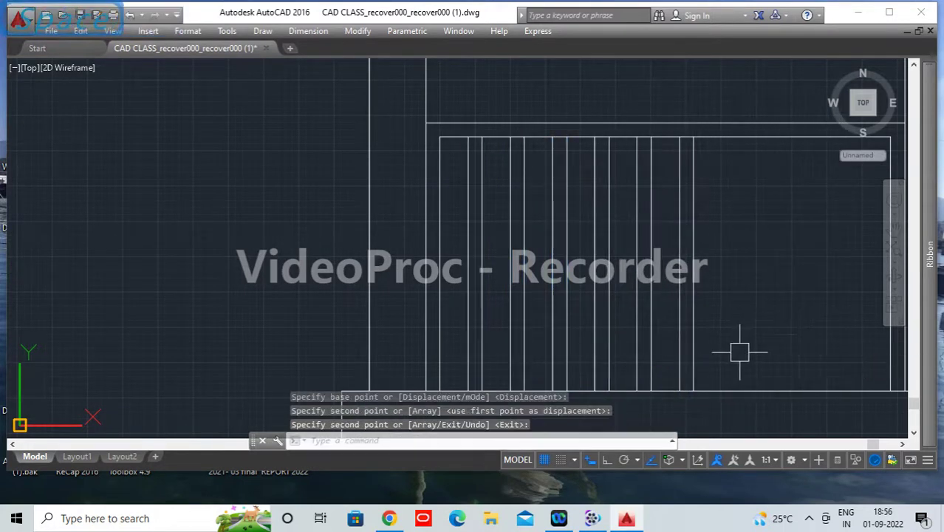
Step: Offset the sixth bar's right edge 10 to the right to start the next vertical bar
middle_drag(737, 348, 598, 295)
click(559, 257)
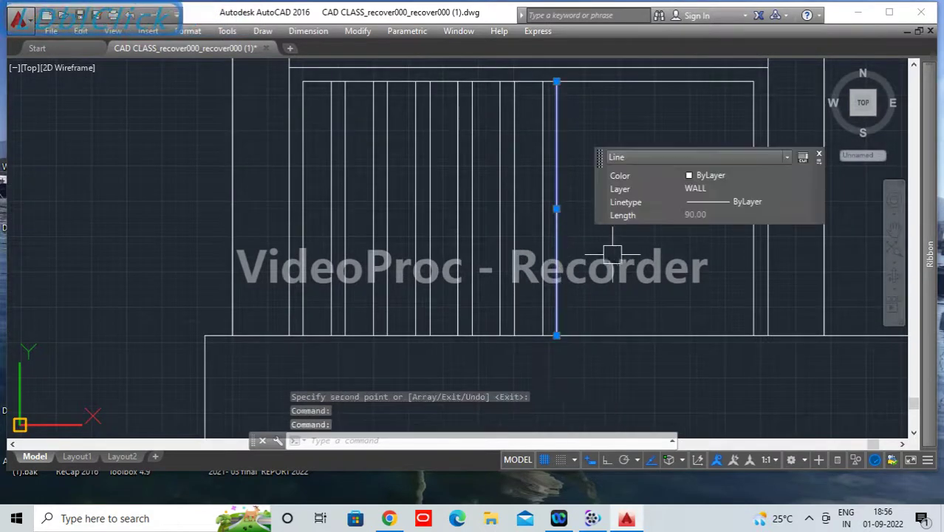
text(o)
key(Return)
text(10)
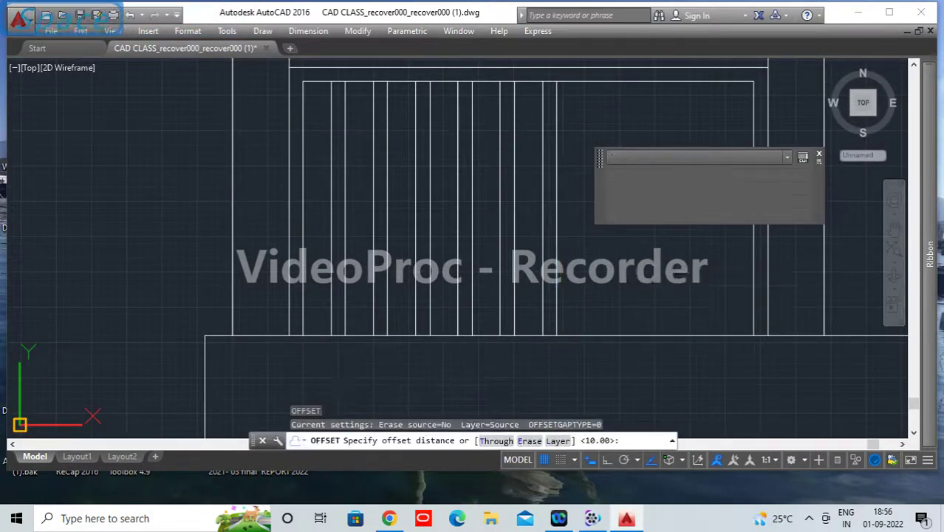
key(Return)
click(639, 255)
key(Return)
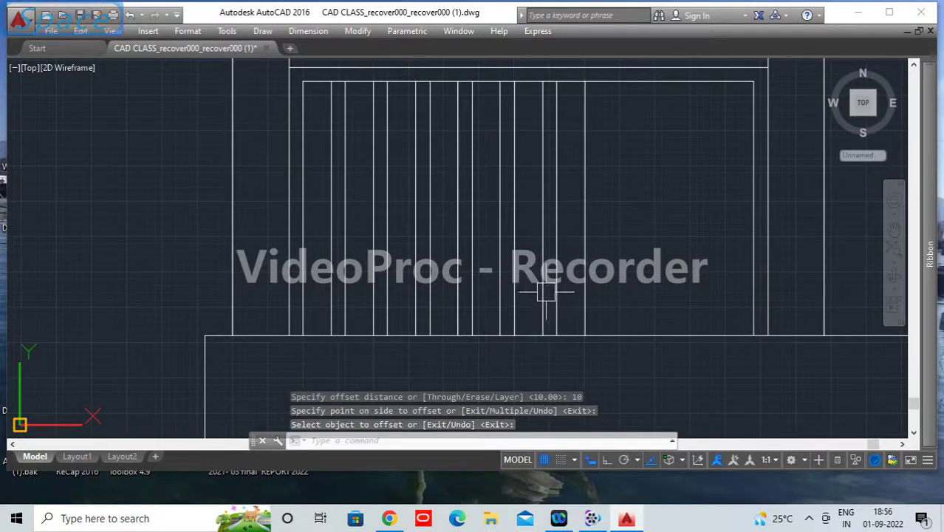
Step: Copy the second to sixth bars from the second bar's lower left corner to the foot of the new starting line
click(570, 287)
click(364, 255)
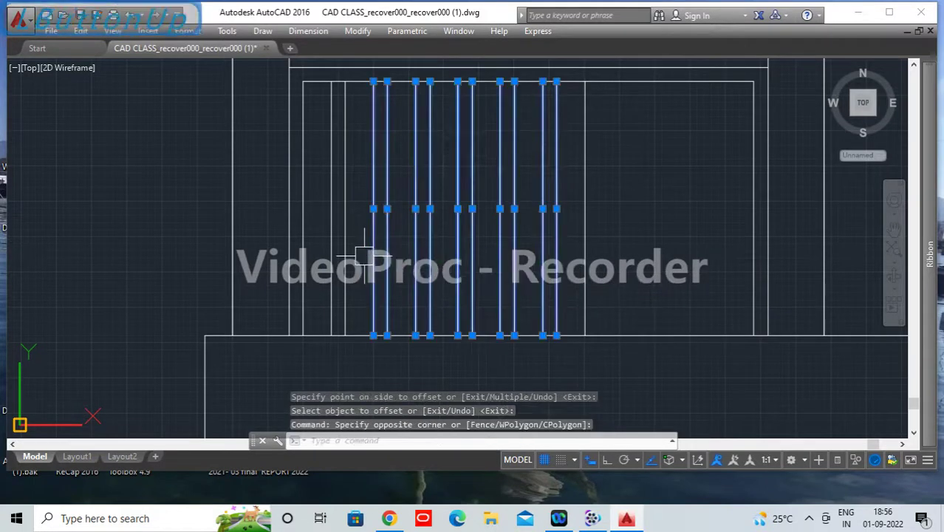
text(co)
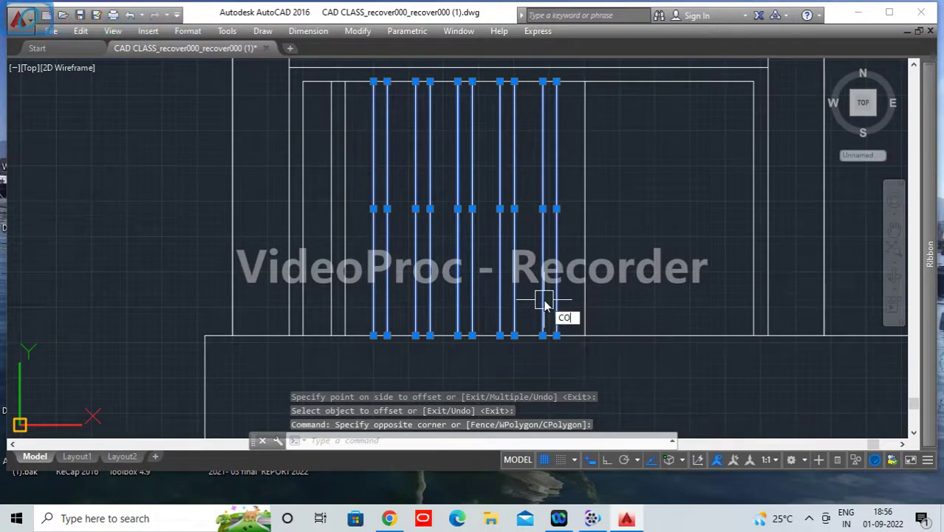
key(Return)
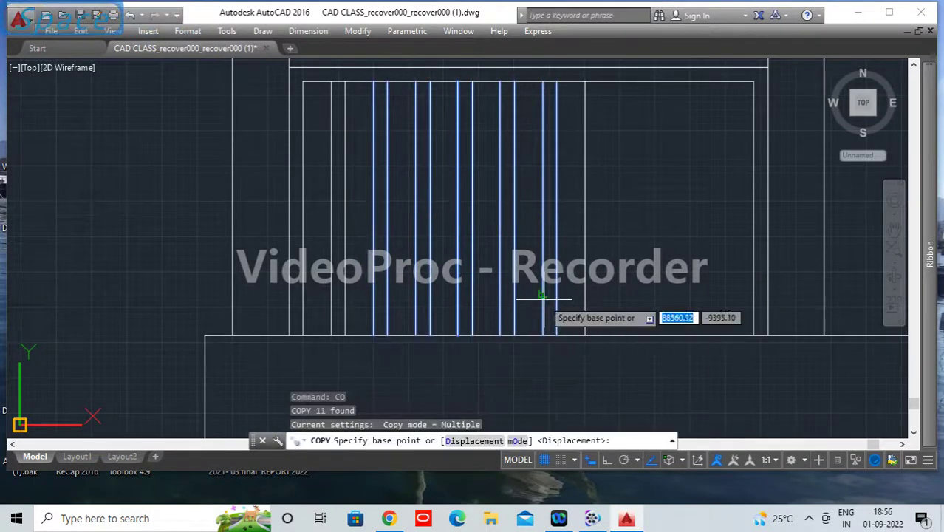
click(382, 336)
click(591, 336)
key(Return)
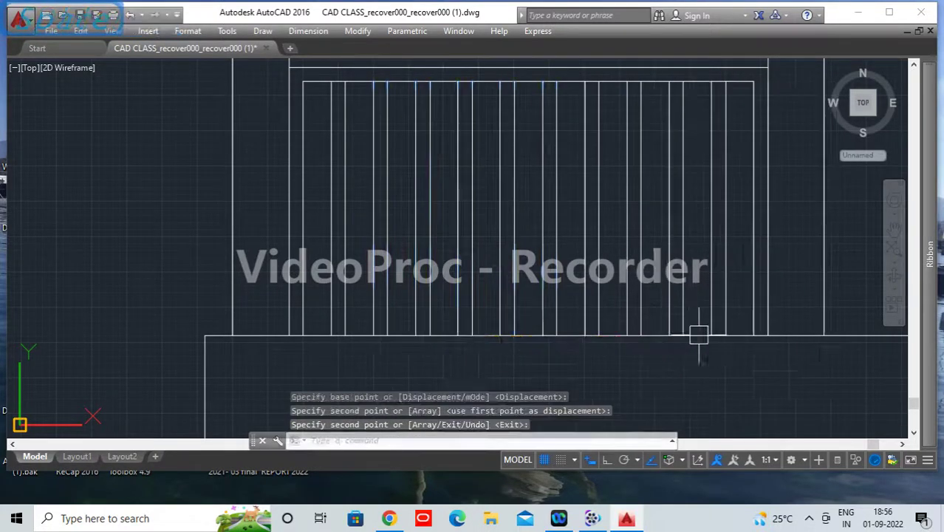
scroll(680, 331, down, 4)
scroll(602, 285, down, 3)
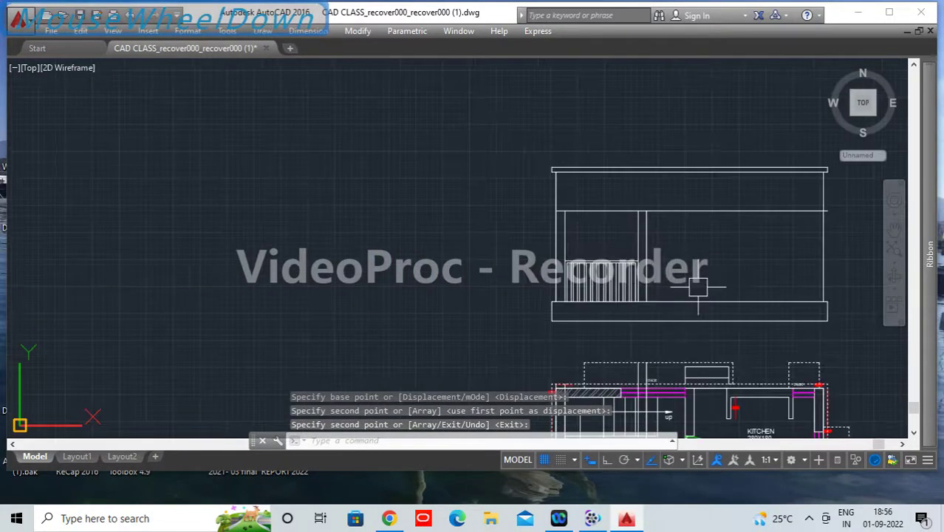
middle_drag(552, 336, 524, 108)
middle_drag(582, 346, 561, 262)
middle_drag(532, 332, 525, 224)
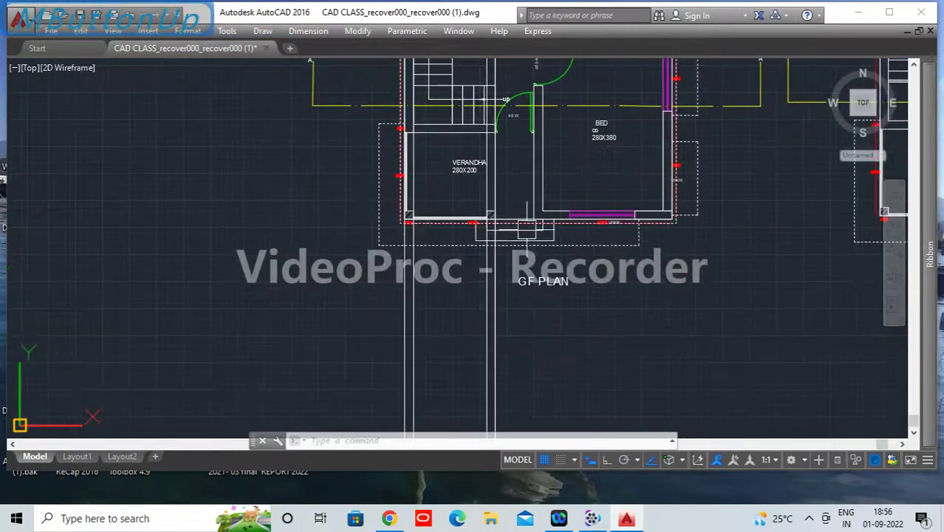
click(537, 391)
click(336, 342)
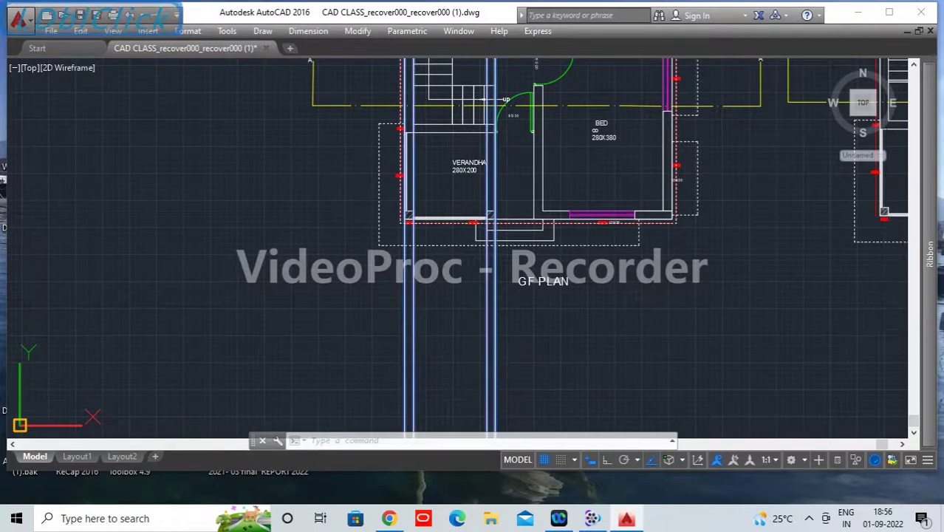
middle_drag(586, 328, 530, 395)
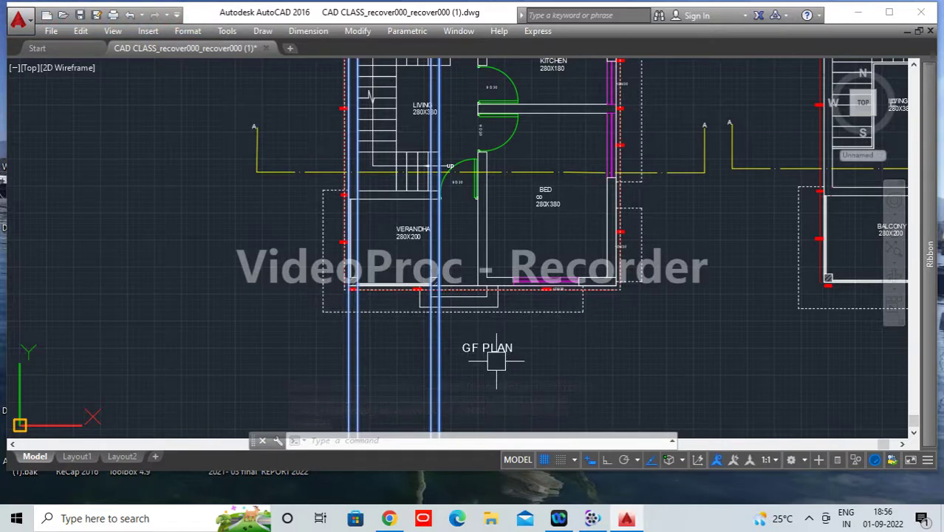
click(308, 382)
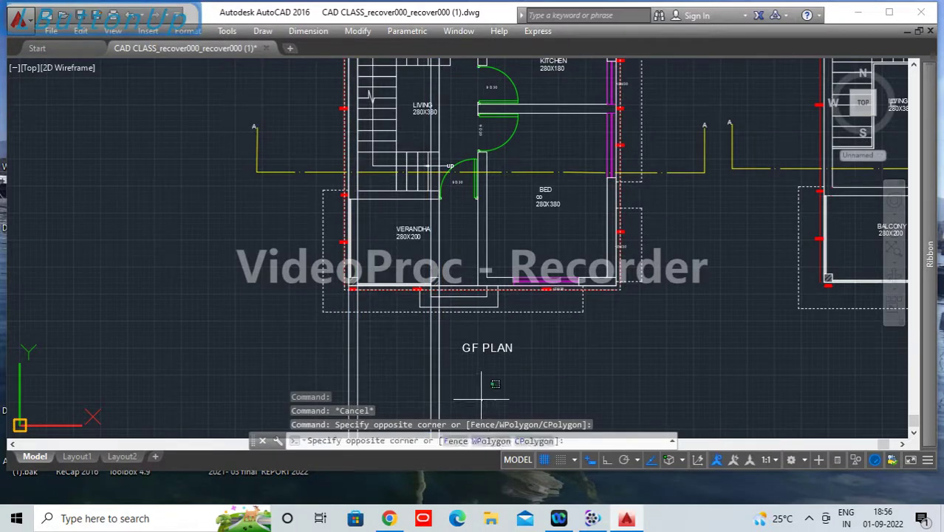
click(480, 398)
click(321, 347)
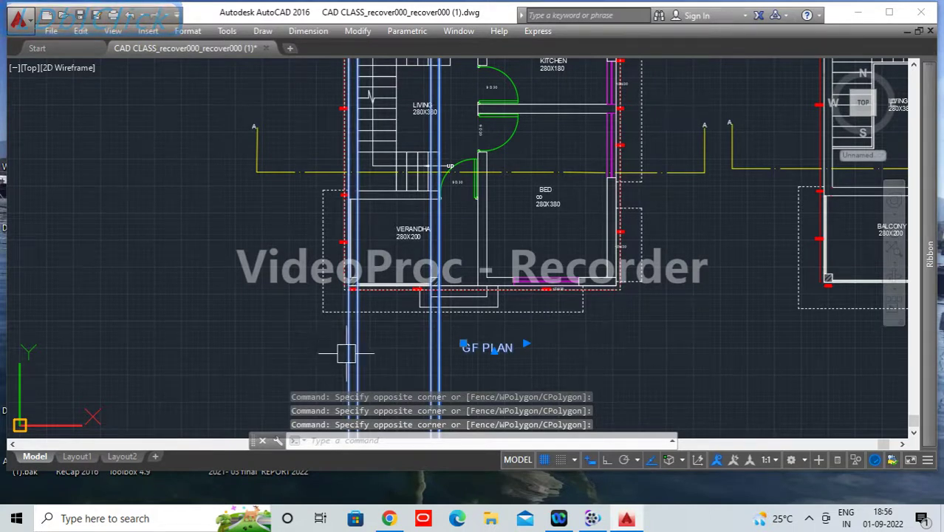
key(Escape)
Step: Set the color of the two projection rays through the verandha's left column to Red
click(476, 380)
click(341, 377)
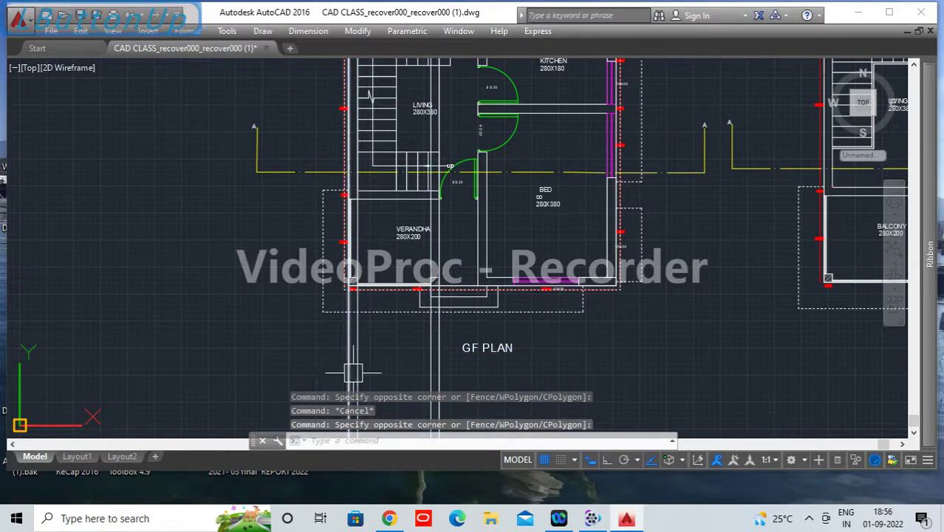
double_click(350, 373)
click(347, 375)
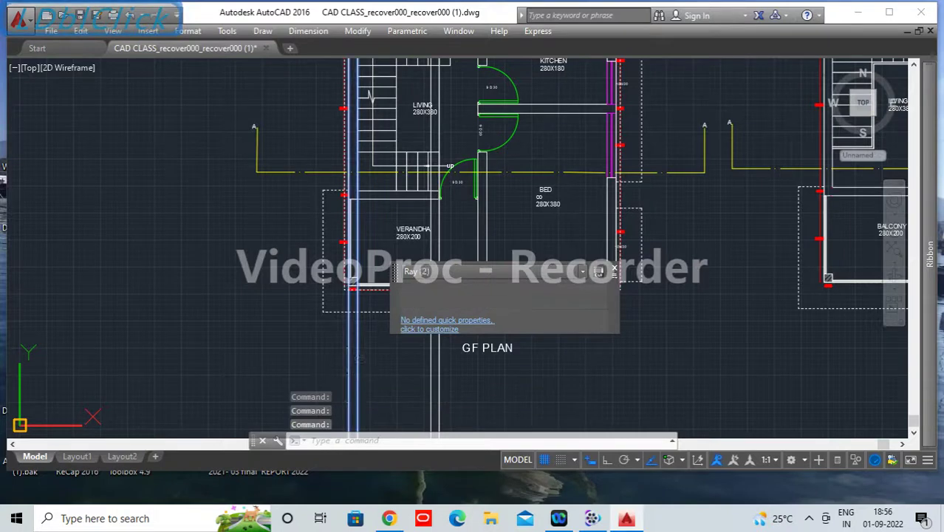
click(515, 299)
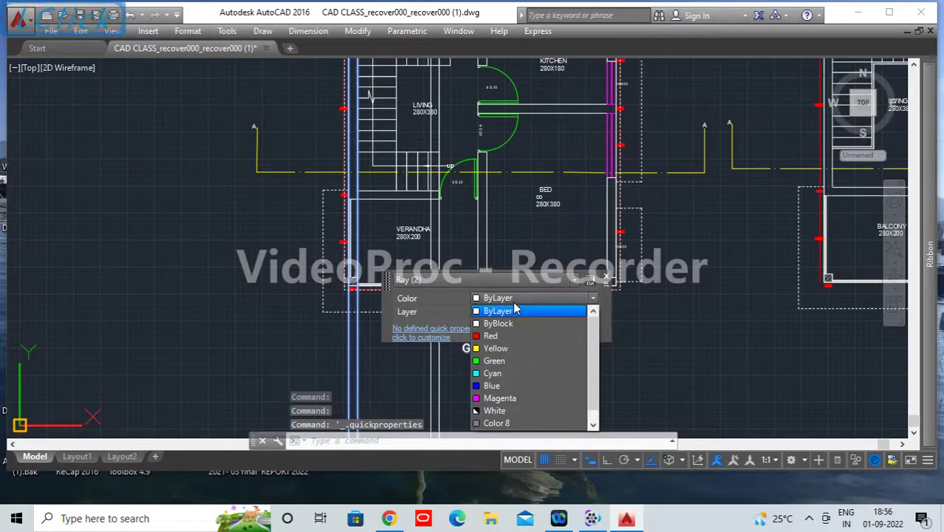
click(509, 333)
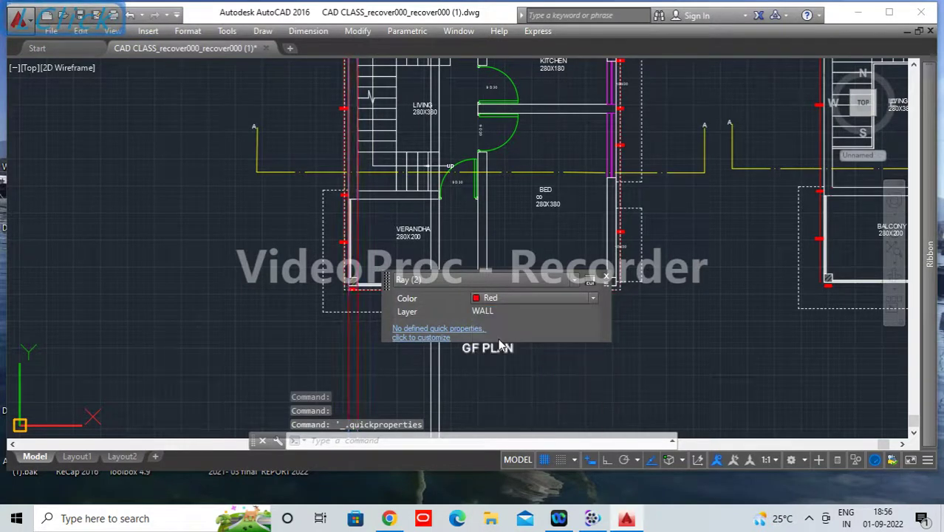
click(605, 279)
key(Escape)
Step: Match the red rays' properties onto the two white projection rays through the verandha's right column
middle_drag(558, 358, 547, 267)
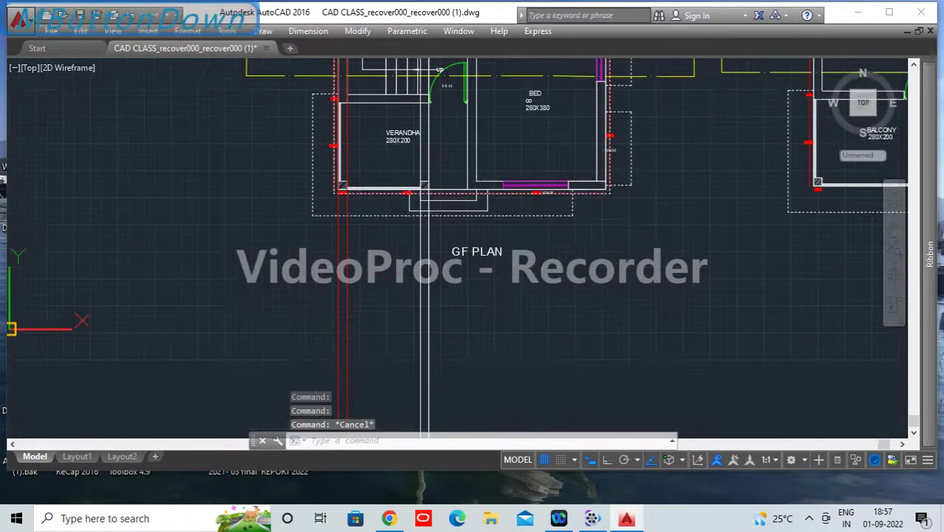
text(ma)
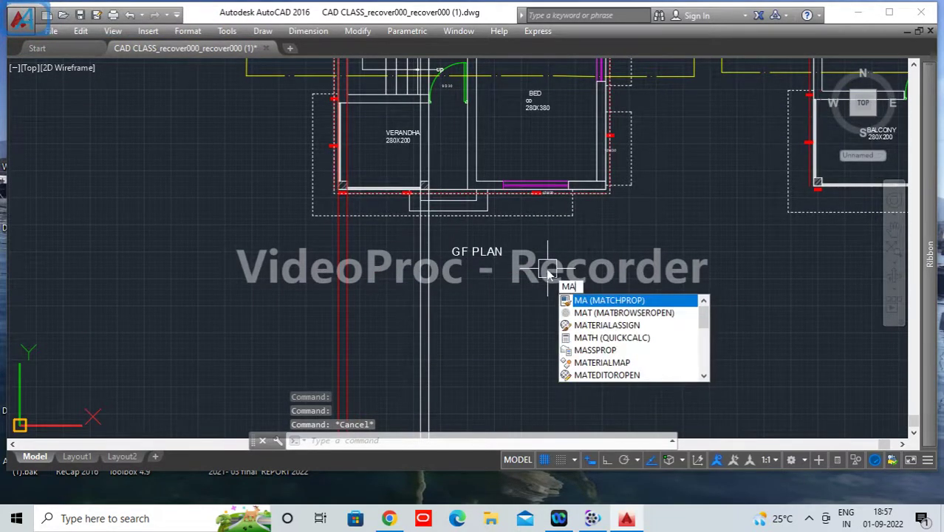
key(Return)
click(352, 353)
click(484, 385)
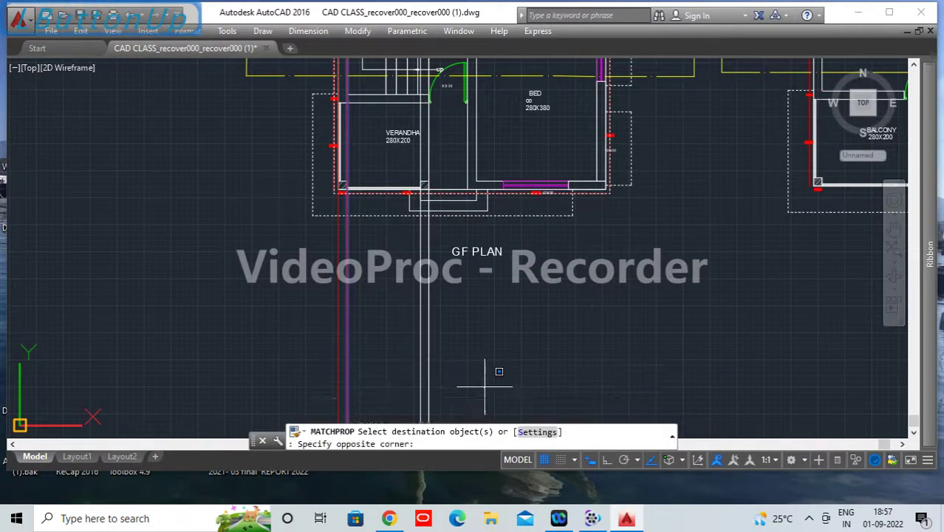
click(399, 321)
scroll(500, 316, down, 5)
key(Return)
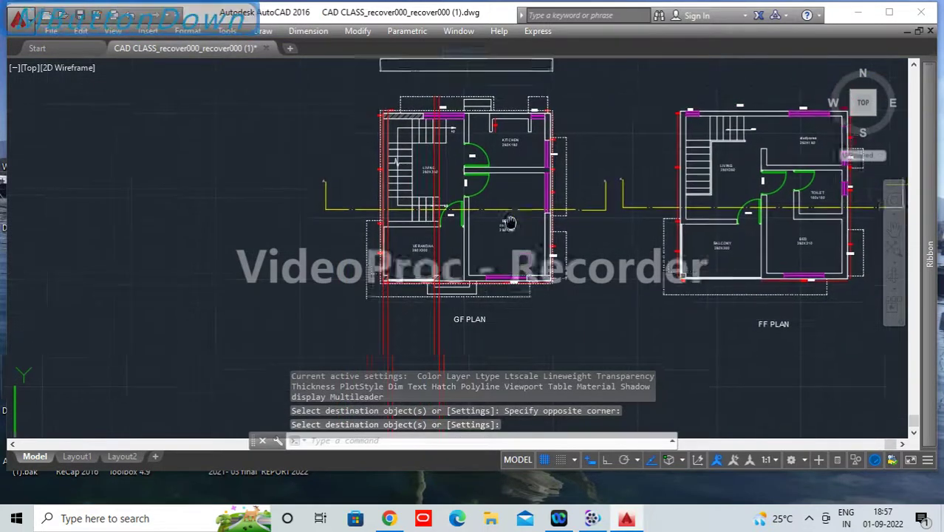
Step: Draw a vertical construction line through the GF plan at the hinge side of the verandha entrance door, beside the bedroom wall
middle_drag(432, 141, 410, 199)
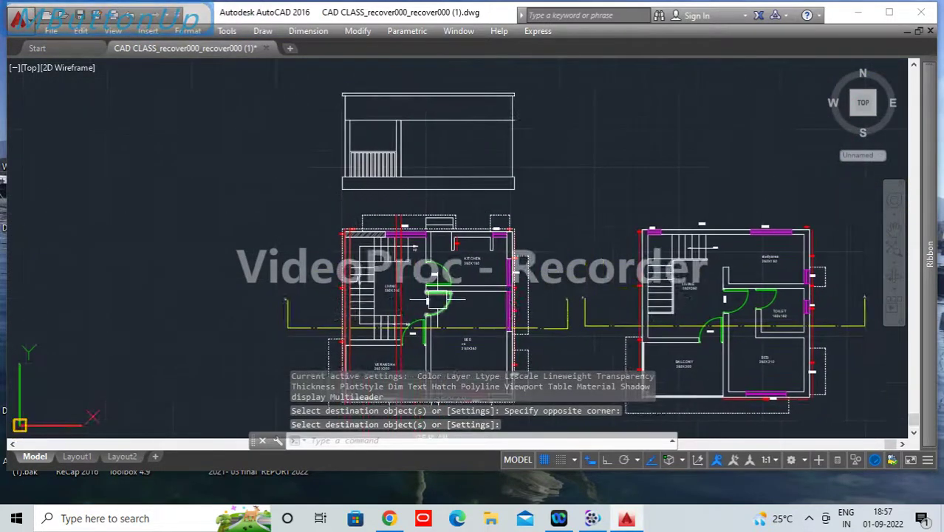
middle_drag(438, 299, 425, 226)
scroll(410, 226, up, 2)
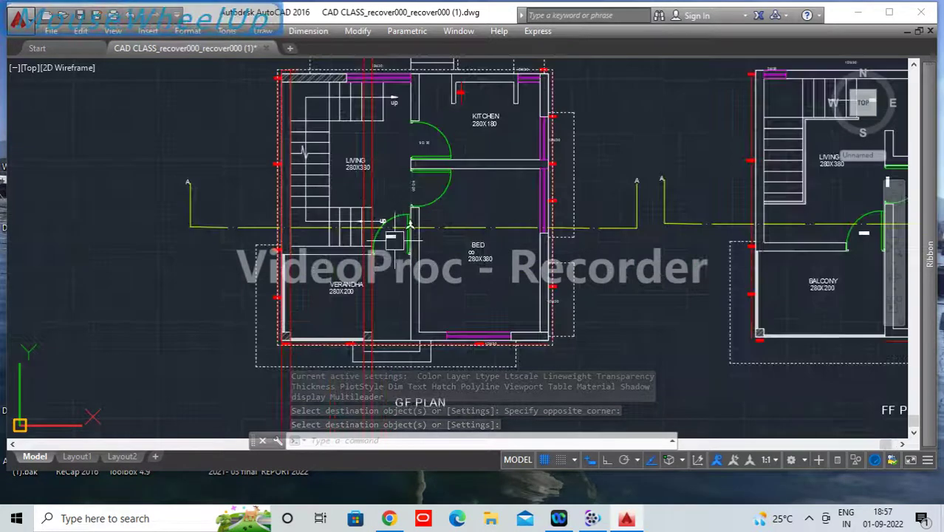
mouse_move(448, 288)
middle_down()
mouse_move(432, 244)
mouse_move(452, 283)
middle_up()
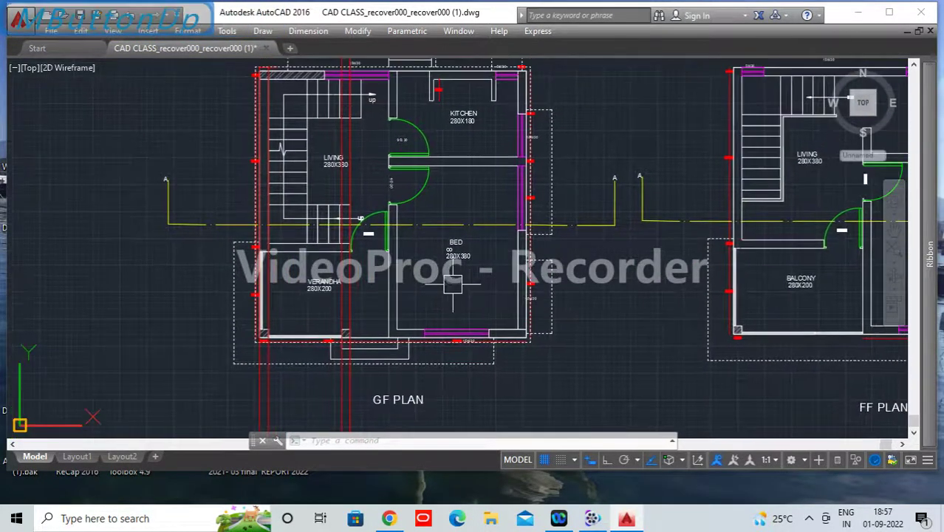
text(XL)
key(Return)
text(V)
key(Return)
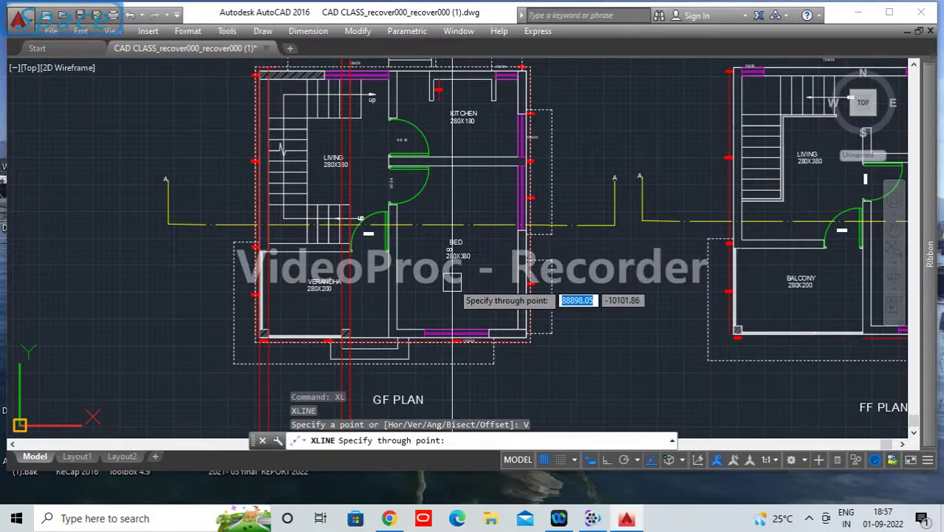
click(386, 252)
key(Return)
Step: Move the vertical construction line 5 units sideways so it lies on the bedroom wall's outer face in the GF plan
scroll(411, 376, up, 4)
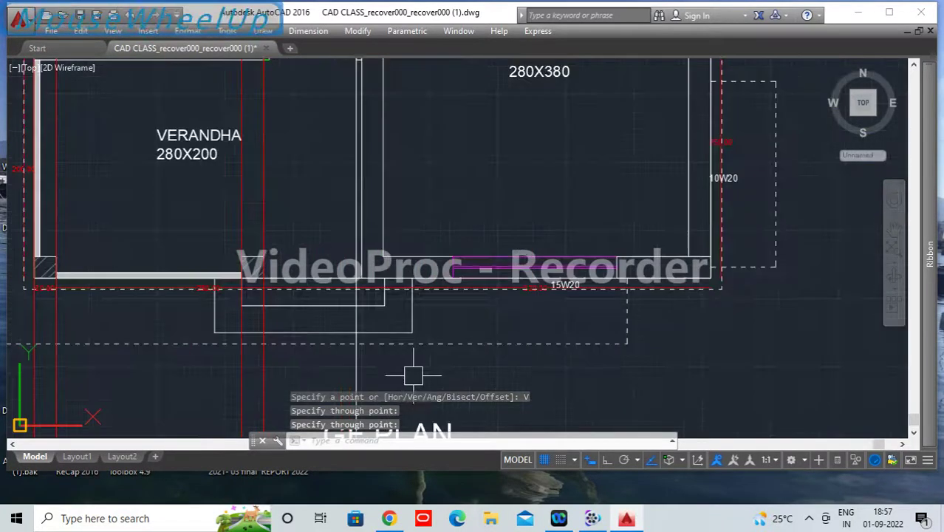
click(333, 363)
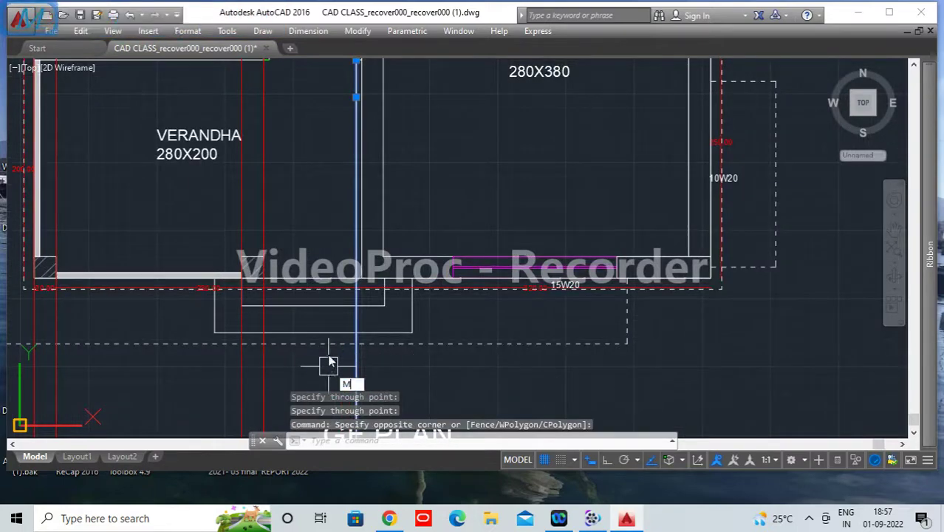
text(M)
key(Return)
scroll(330, 362, up, 5)
click(385, 300)
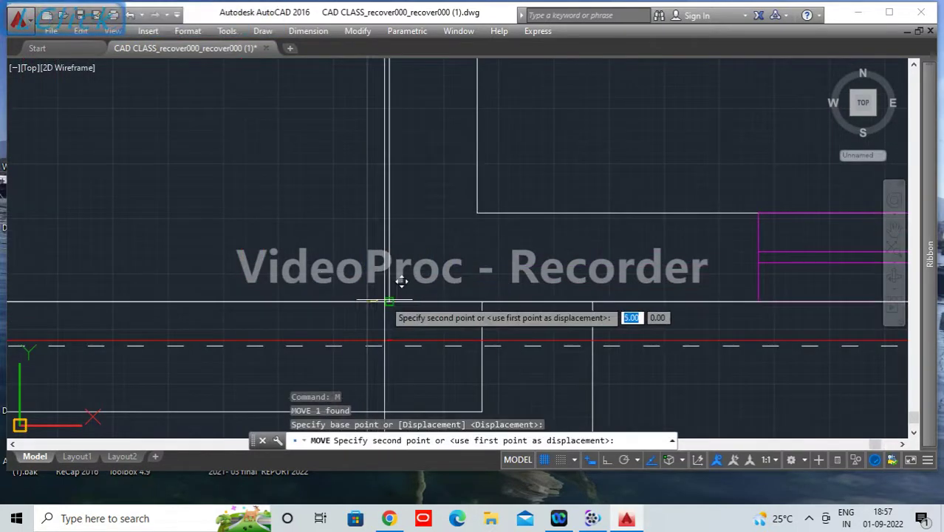
click(390, 300)
Step: Trim the construction line out of the elevation's upper band, between slab and lintel line, and out of the base
scroll(291, 327, down, 6)
middle_drag(384, 276, 463, 389)
middle_drag(464, 158, 452, 288)
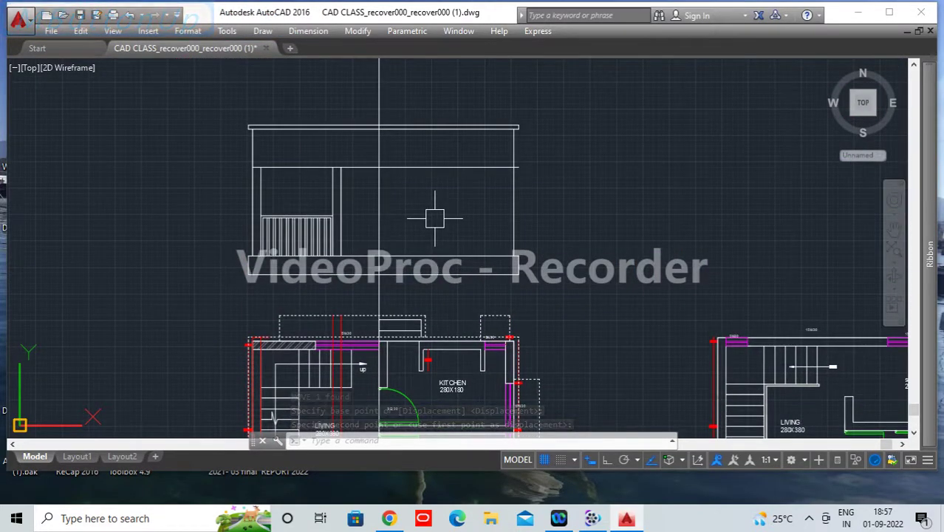
text(R)
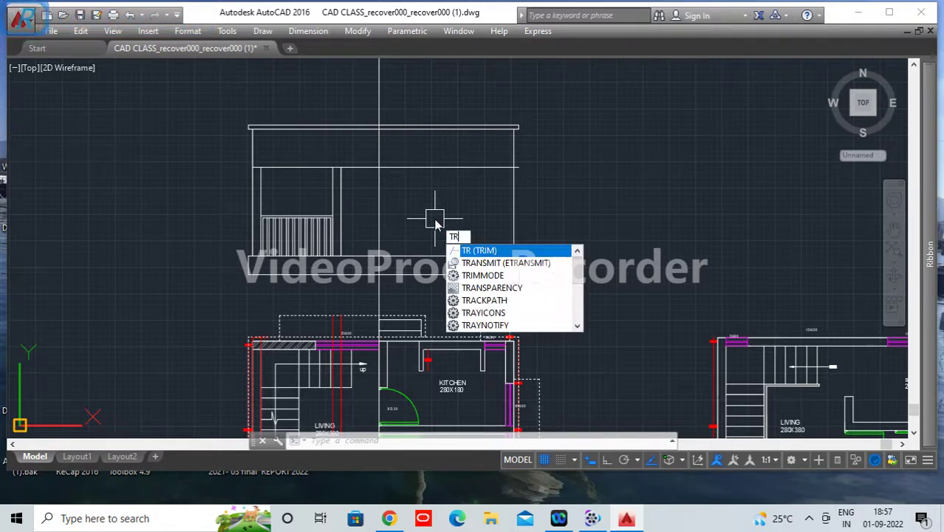
key(Return)
key(Return)
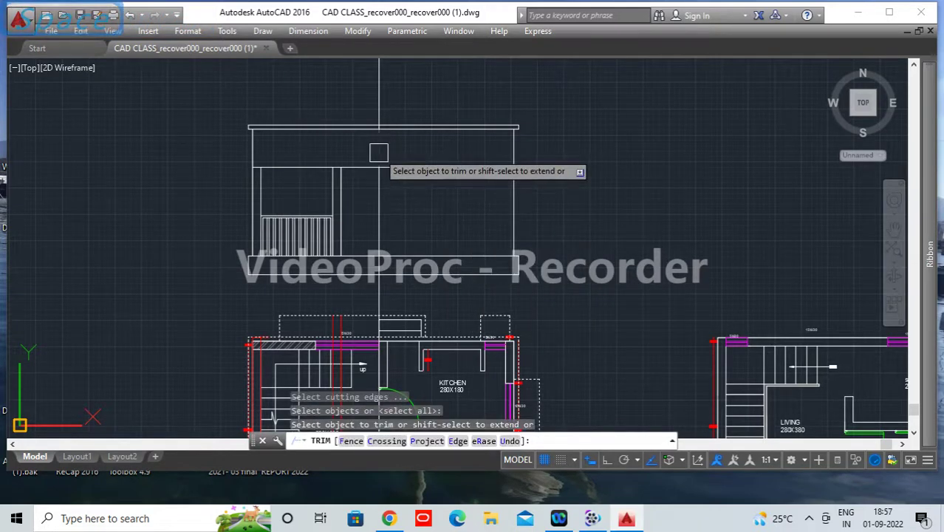
click(379, 152)
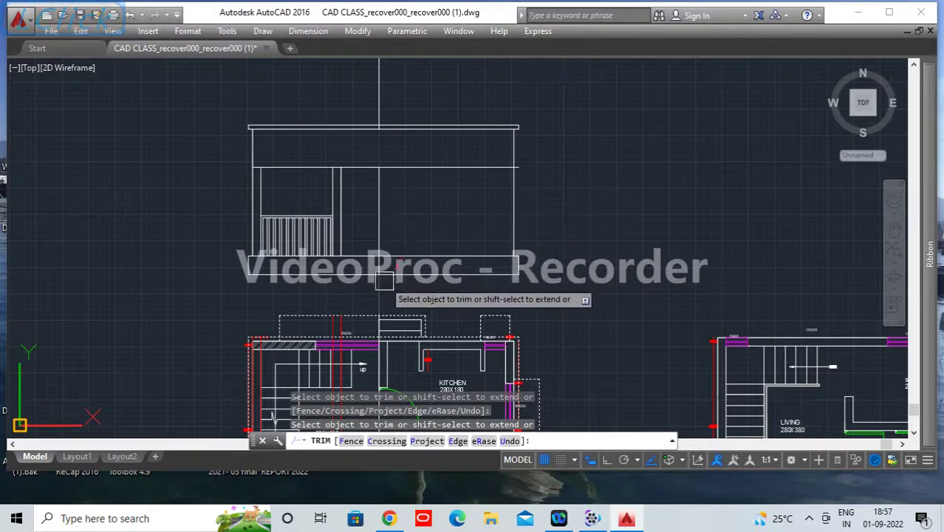
scroll(380, 273, up, 5)
scroll(419, 301, down, 5)
key(Return)
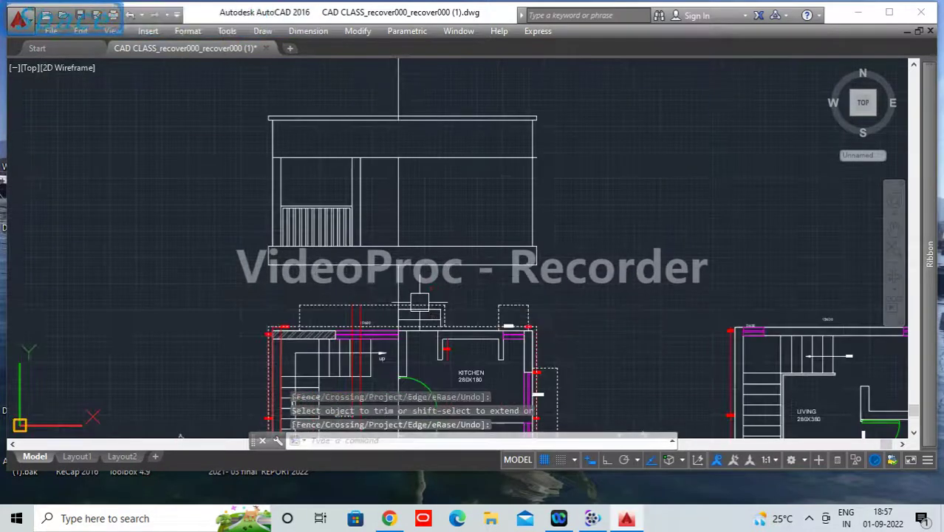
Step: Erase the leftover piece of the construction line above the elevation's roof slab
click(422, 103)
click(348, 83)
key(Delete)
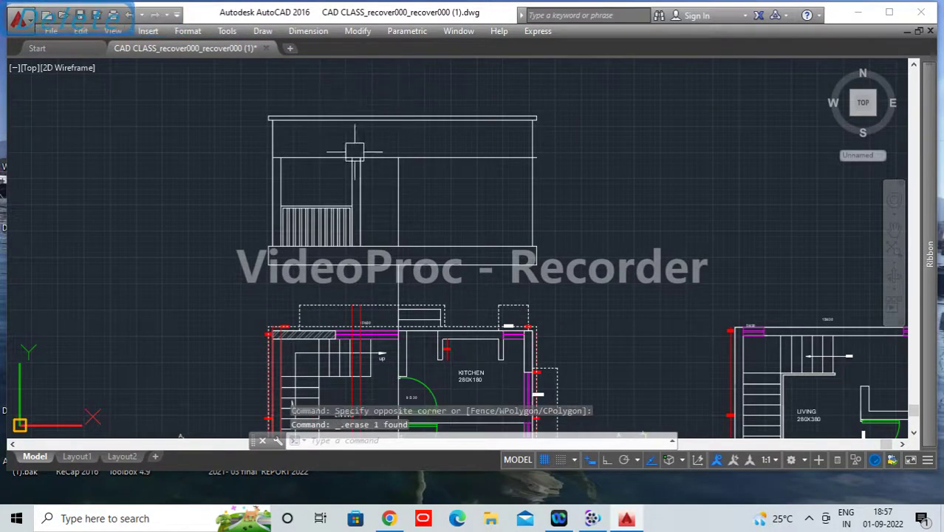
Step: Offset the lintel line downward and the door opening's two side lines inward by 5 units in the elevation
scroll(375, 207, up, 2)
text(o)
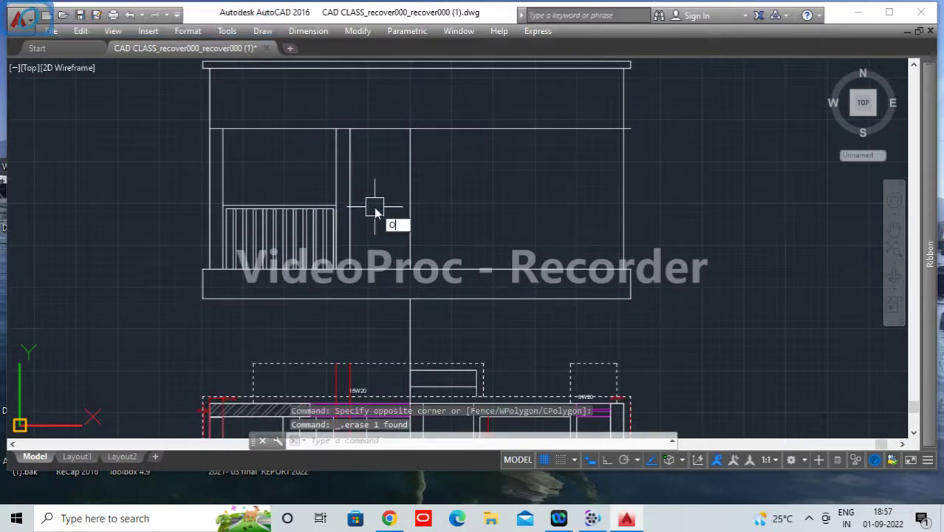
key(space)
key(Return)
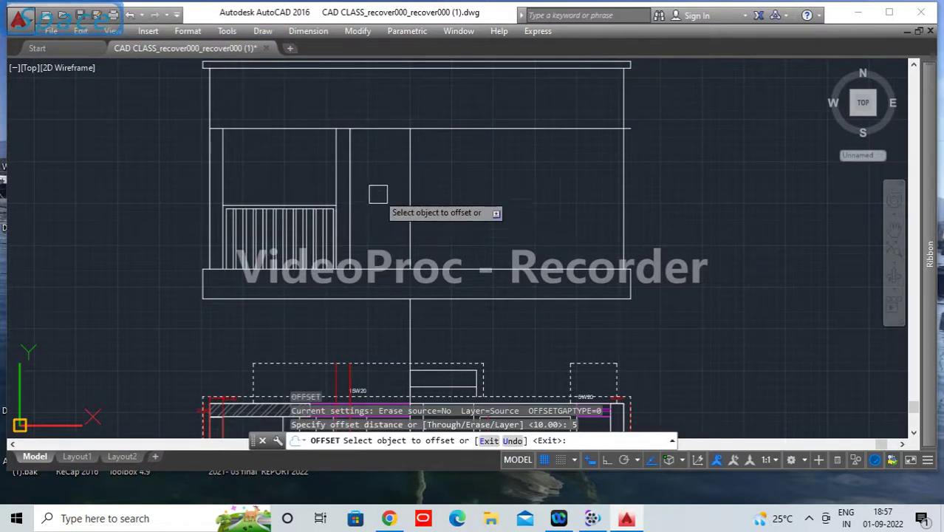
scroll(373, 151, up, 2)
click(385, 114)
click(385, 178)
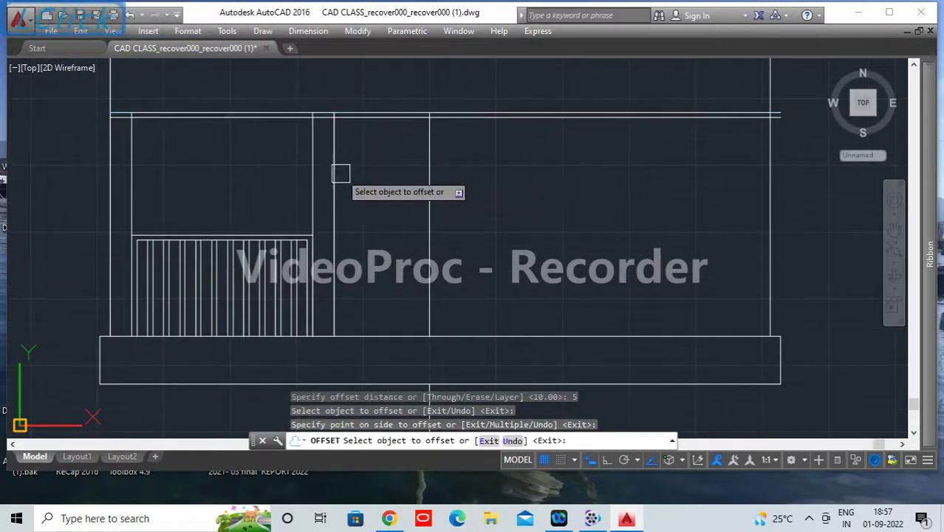
click(334, 172)
click(399, 180)
click(429, 177)
click(392, 192)
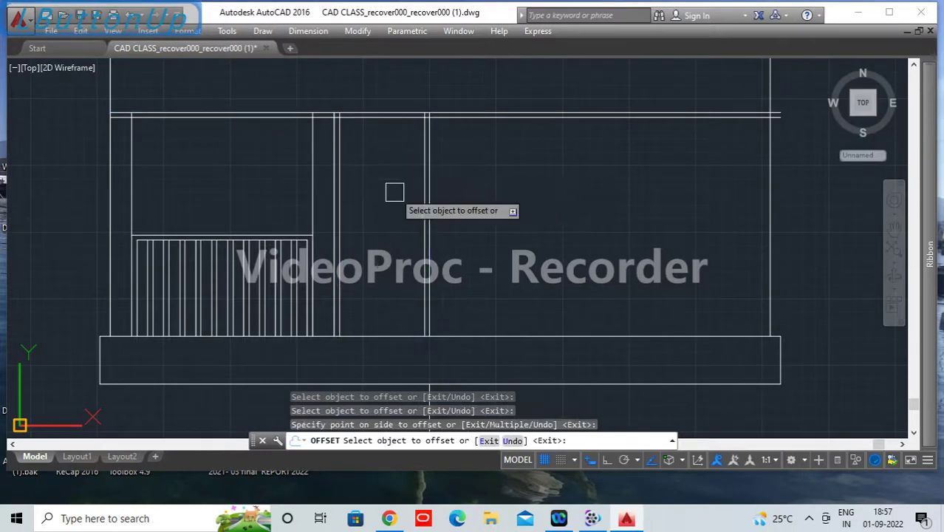
key(Return)
Step: Fillet both upper corners of the inner door frame with radius 0, using the Multiple option
text(f)
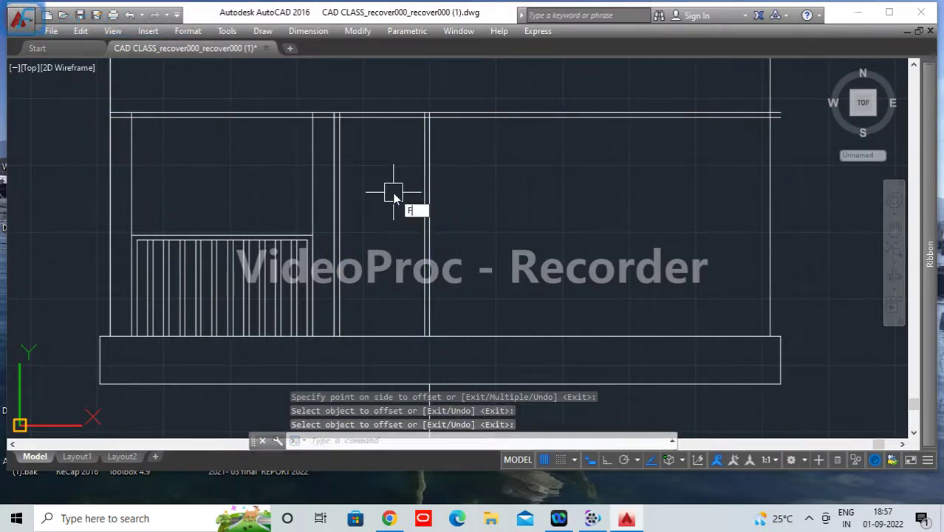
key(Return)
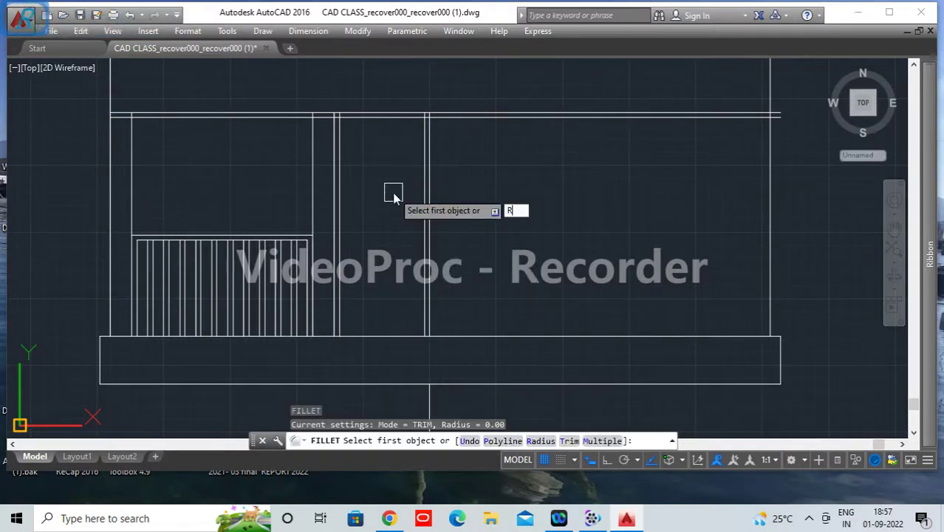
text(R)
key(Return)
key(Return)
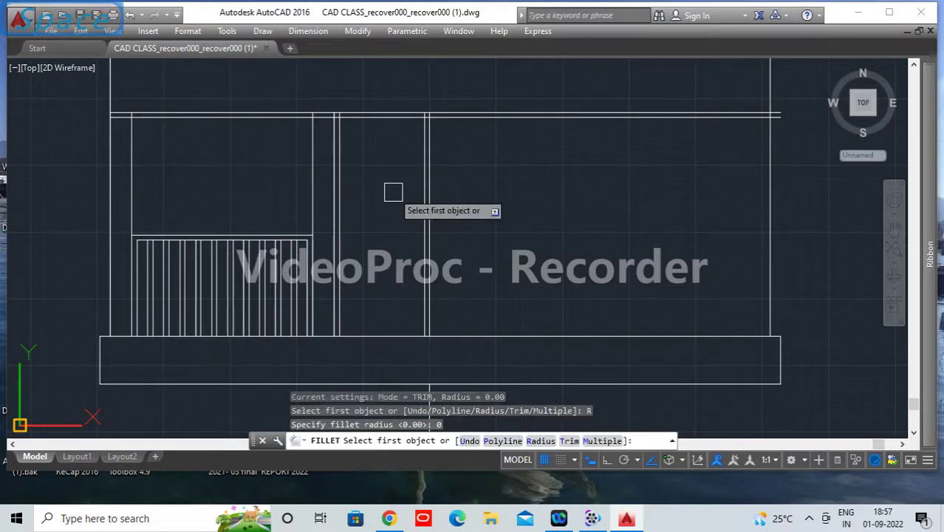
text(M)
key(Return)
scroll(302, 179, up, 5)
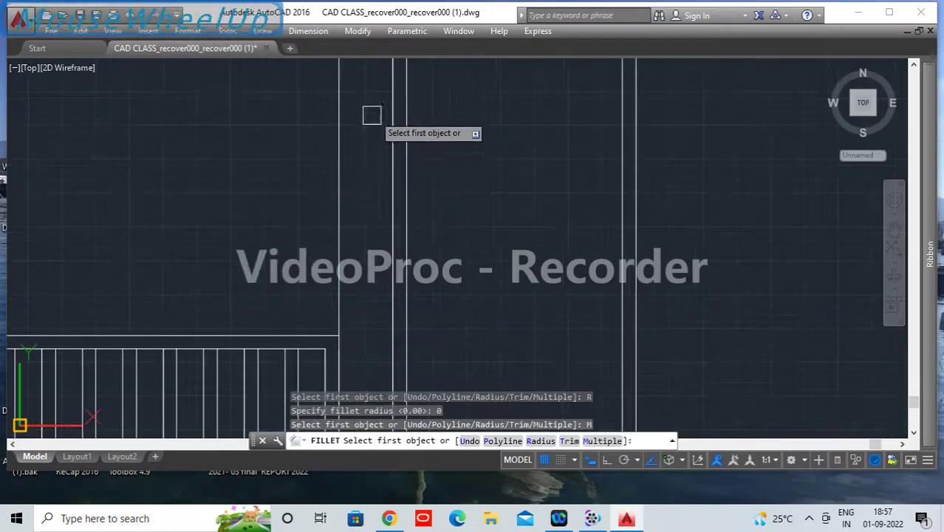
middle_drag(371, 113, 294, 310)
click(314, 212)
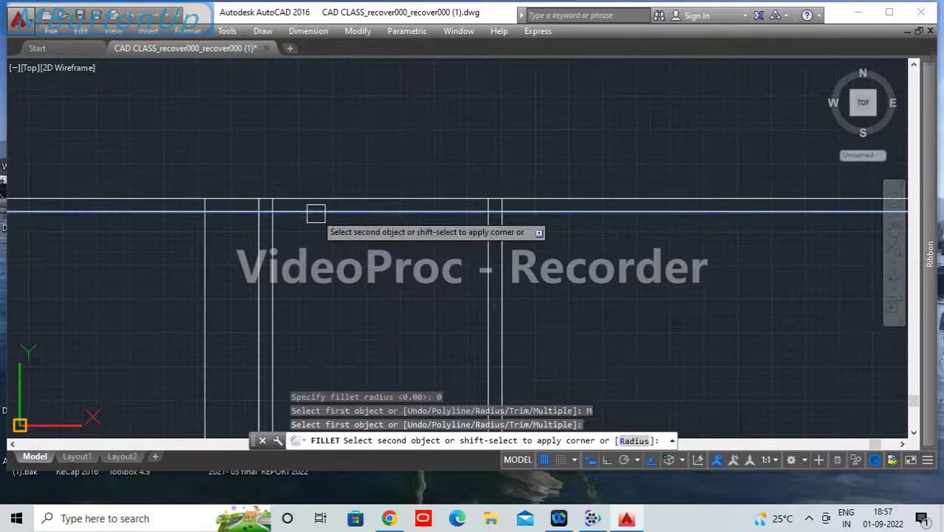
click(279, 262)
click(438, 212)
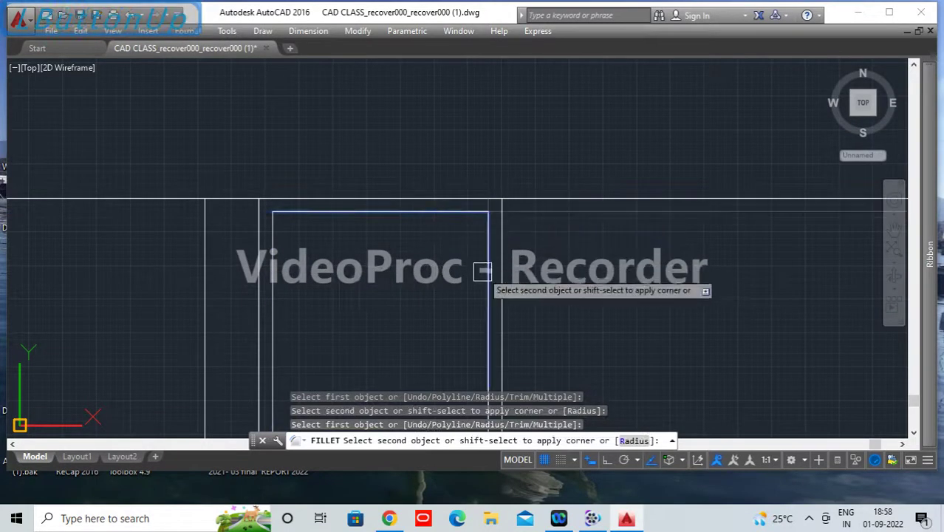
click(480, 274)
scroll(382, 304, down, 4)
middle_drag(465, 319, 472, 263)
middle_drag(381, 352, 375, 276)
middle_drag(461, 319, 480, 133)
middle_drag(508, 365, 439, 256)
key(space)
Step: Match the red ray's properties onto the white construction line running along the bedroom wall below the GF plan
middle_drag(462, 318, 448, 220)
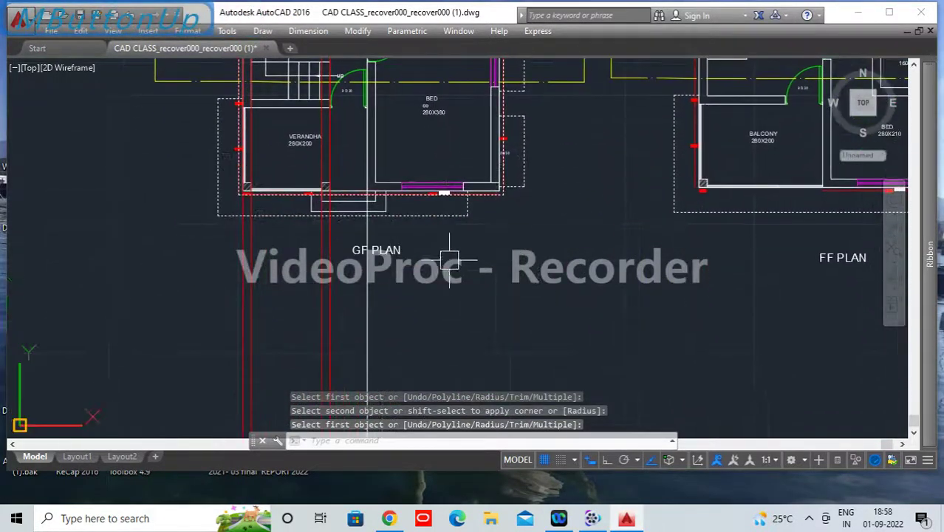
text(MA)
key(Return)
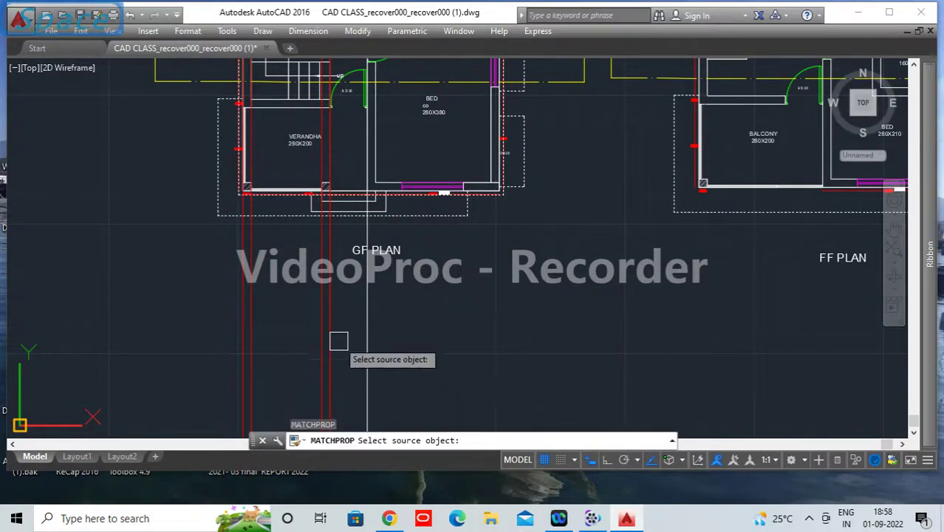
click(335, 330)
click(367, 334)
mouse_move(433, 284)
middle_down()
mouse_move(442, 280)
mouse_move(426, 363)
middle_up()
key(Return)
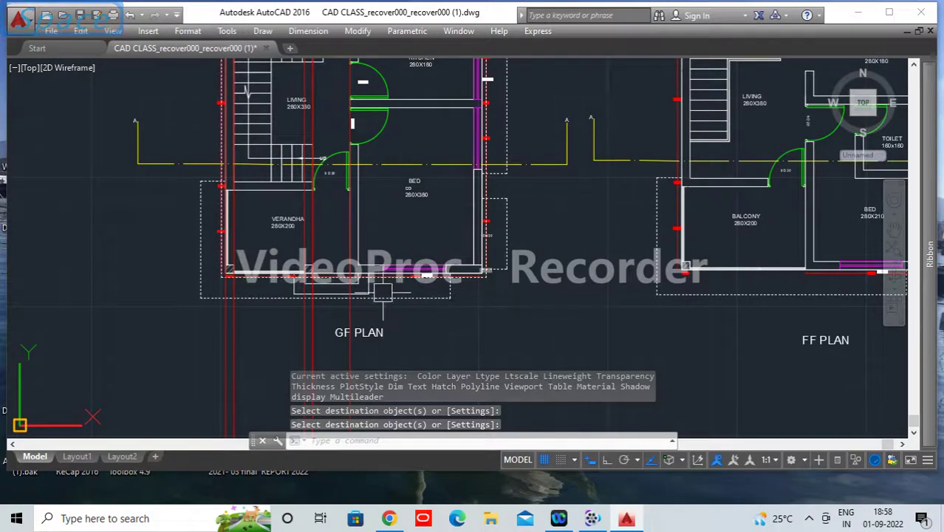
Step: Examine the door frame's side line beside the bedroom wall in the elevation against its projection ray from the GF plan
scroll(382, 291, up, 2)
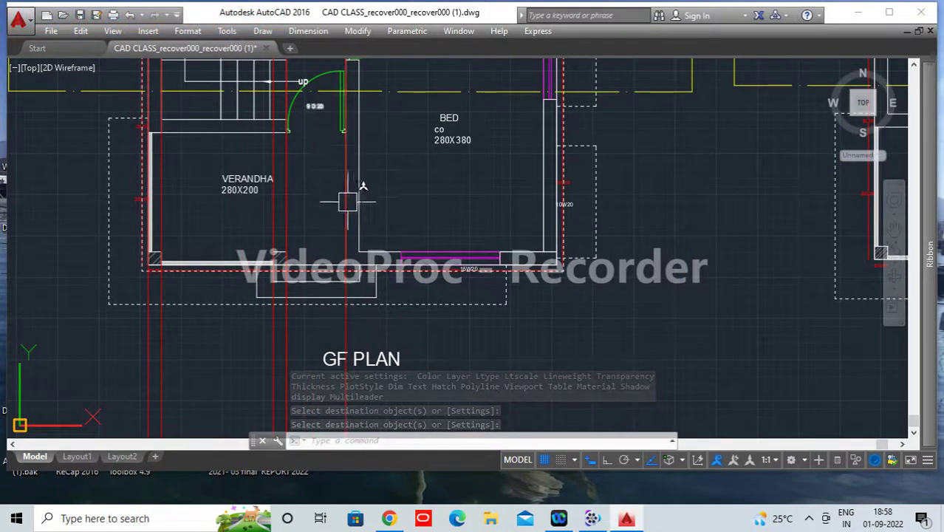
scroll(344, 200, down, 4)
middle_drag(372, 158, 365, 362)
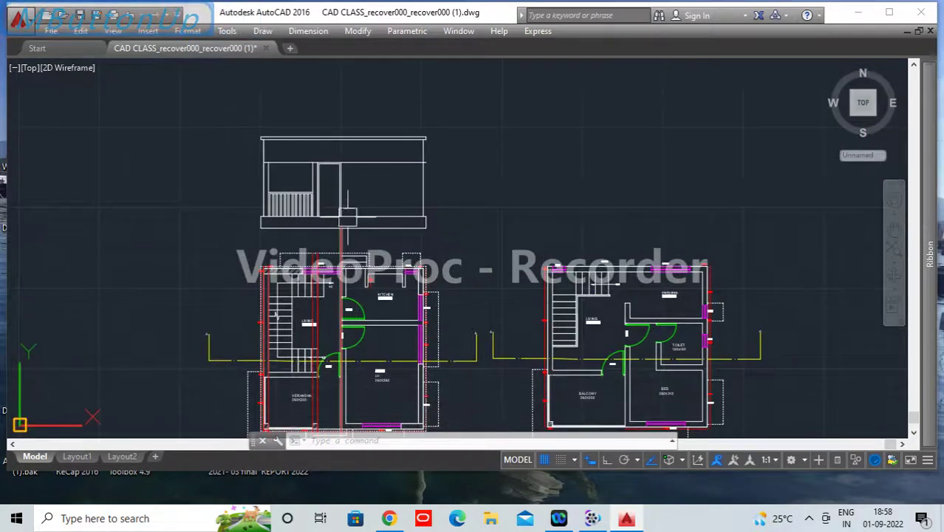
scroll(348, 220, up, 2)
scroll(343, 146, up, 2)
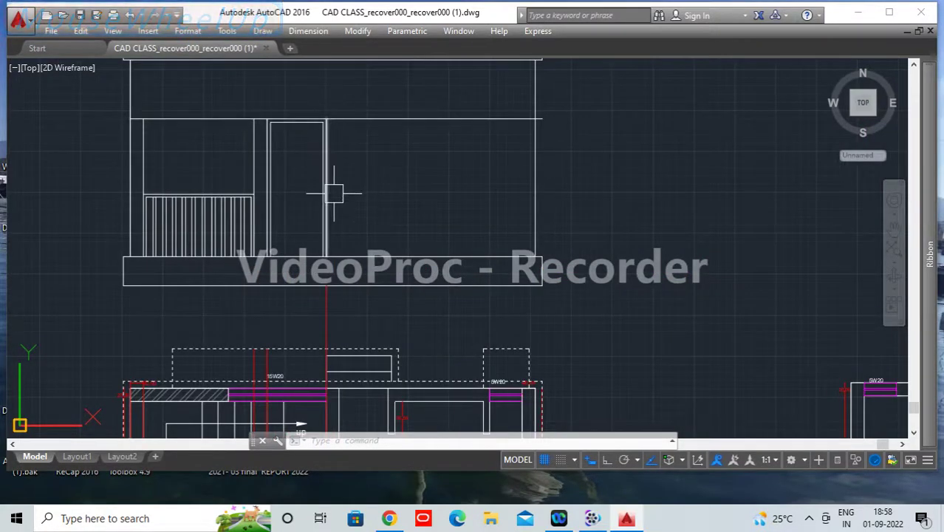
scroll(334, 186, up, 2)
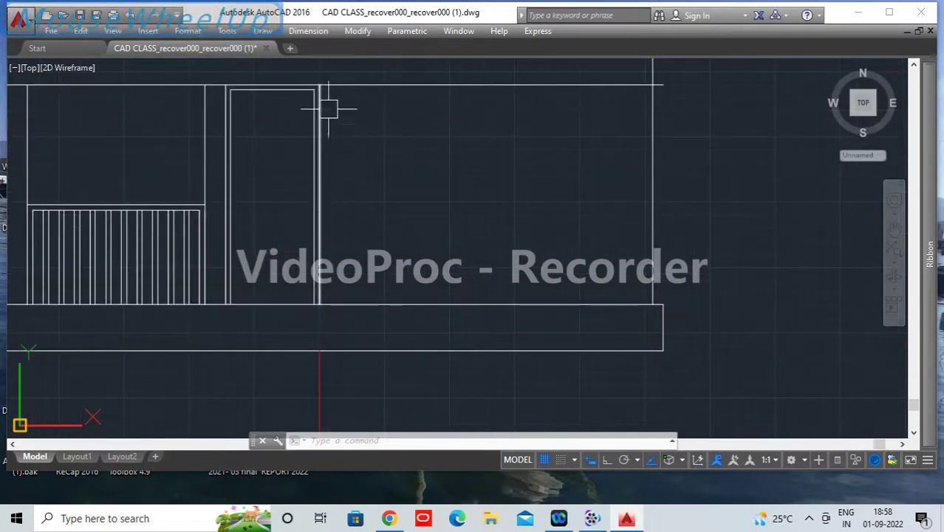
click(320, 145)
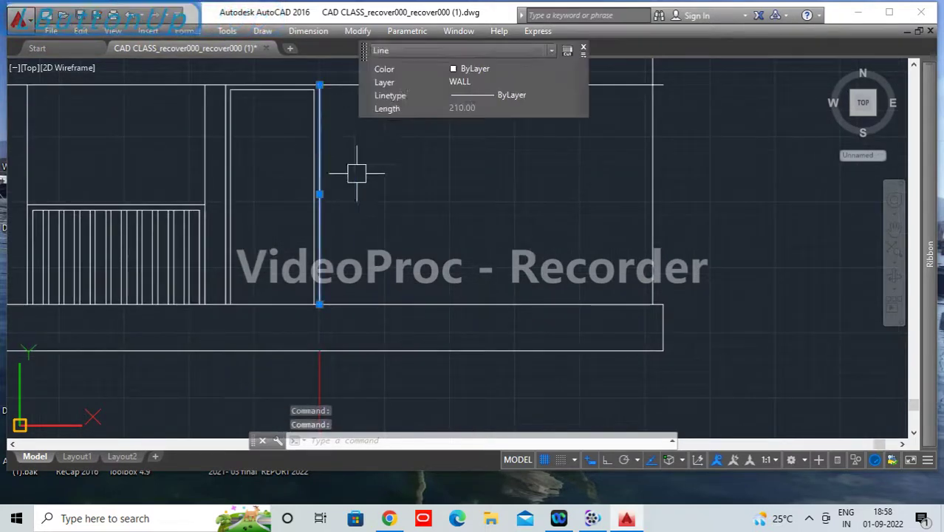
scroll(408, 232, down, 2)
scroll(396, 233, up, 4)
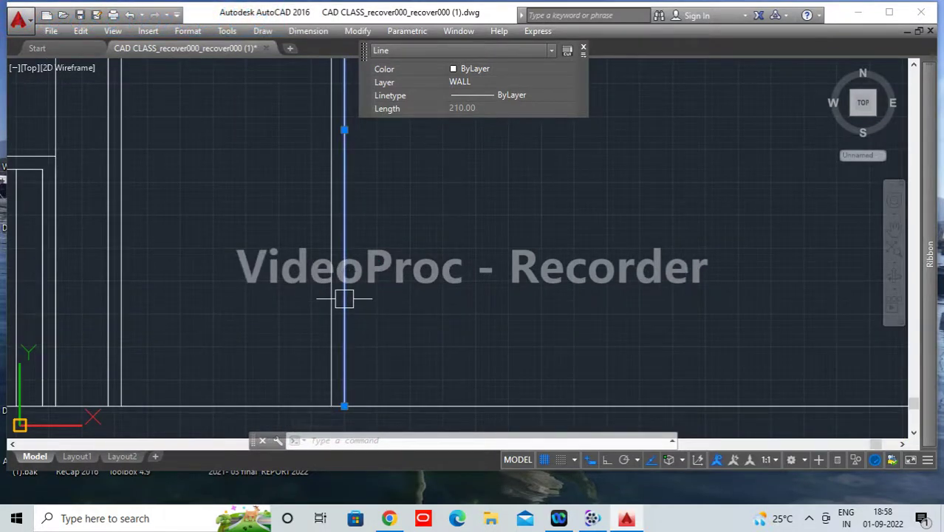
scroll(344, 298, down, 4)
key(Escape)
Step: Try erasing the red projection ray that runs along the bedroom wall in the GF plan
scroll(366, 303, down, 2)
middle_drag(400, 353, 400, 94)
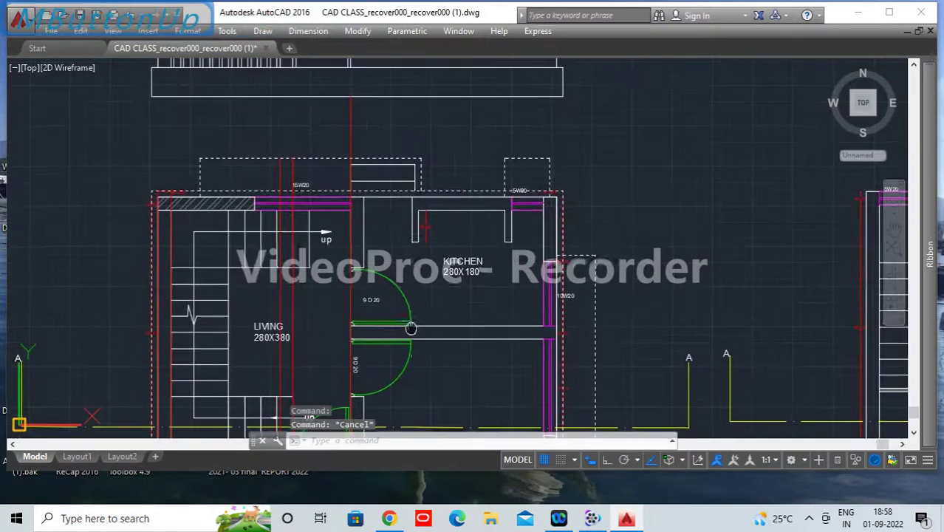
middle_drag(411, 328, 408, 83)
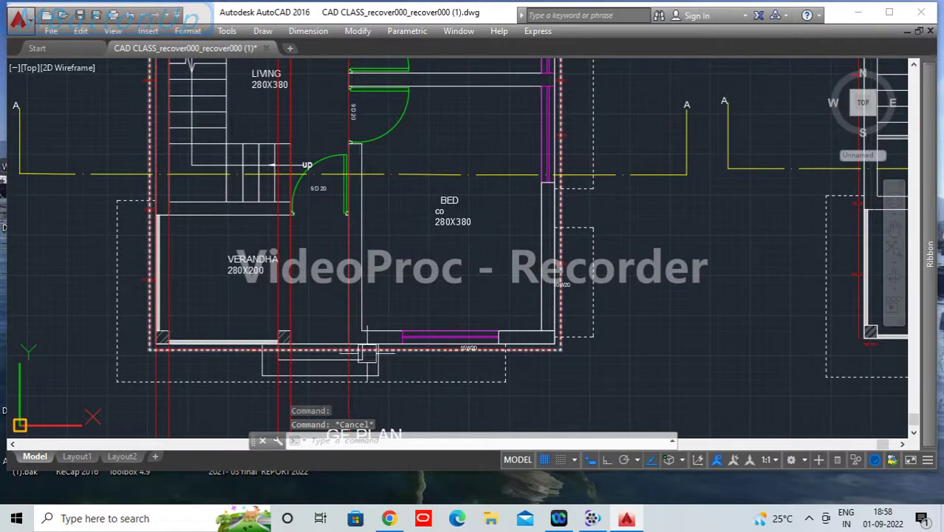
click(349, 399)
key(Delete)
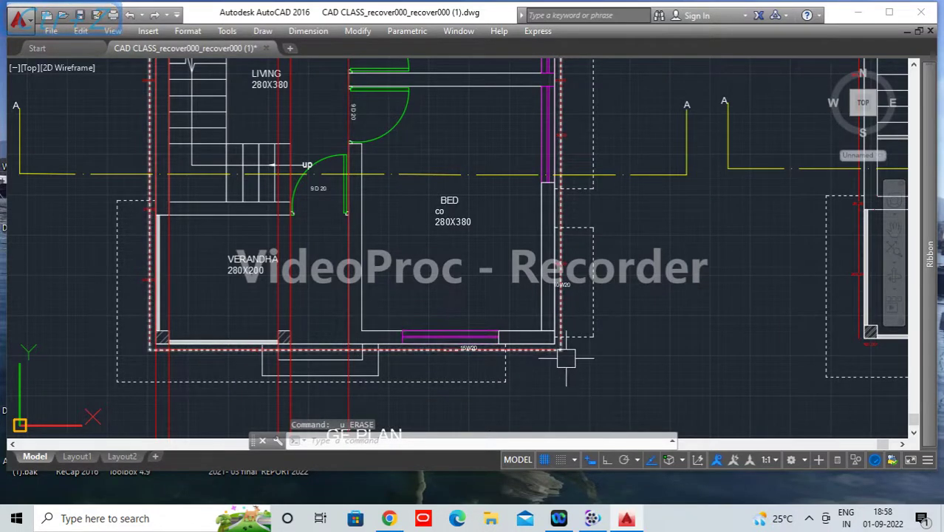
Step: Draw two vertical construction lines through the two ends of the bedroom's 15W20 front window in the GF plan
text(xl)
key(Return)
text(v)
key(Return)
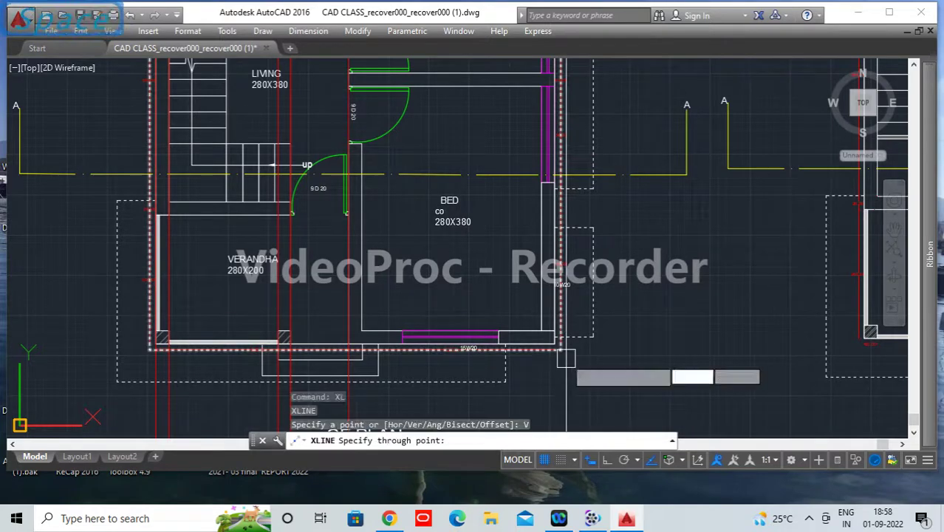
click(403, 344)
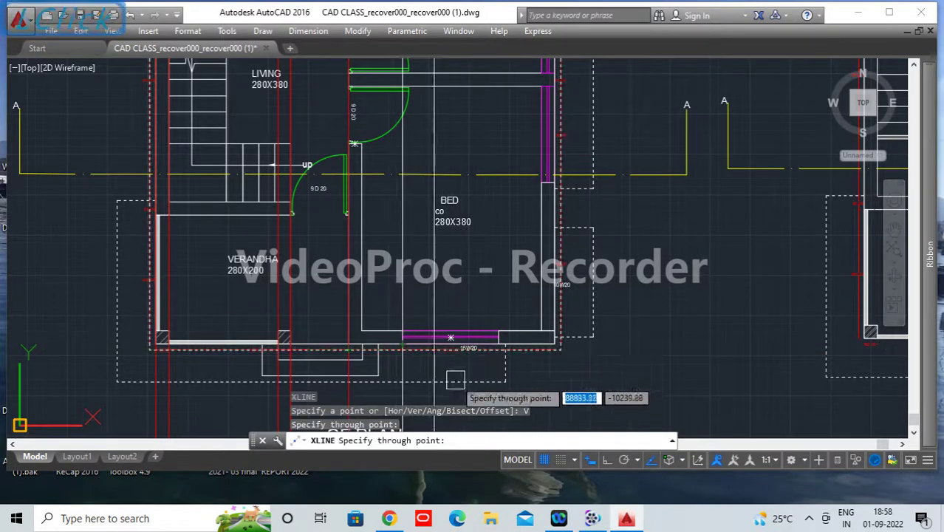
click(498, 338)
middle_drag(632, 367, 596, 347)
key(Return)
scroll(518, 310, down, 2)
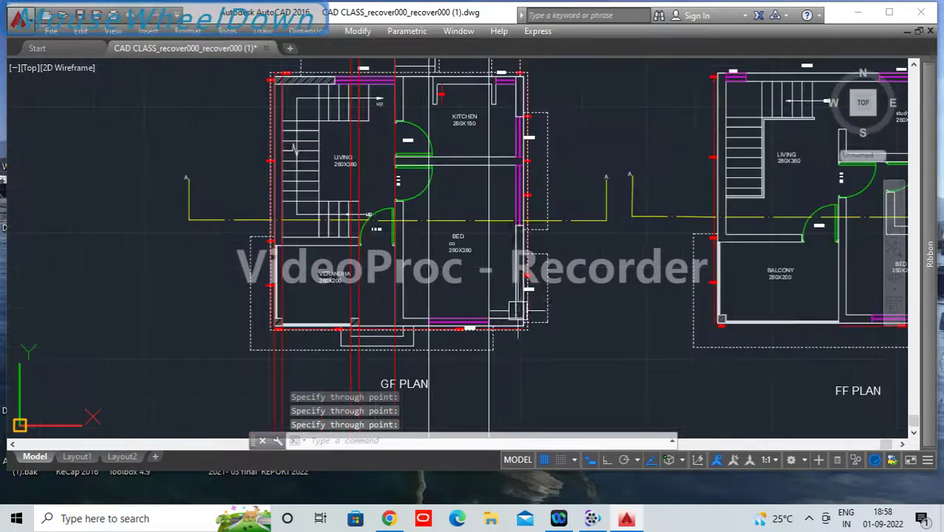
middle_drag(515, 222, 529, 417)
middle_drag(478, 159, 454, 274)
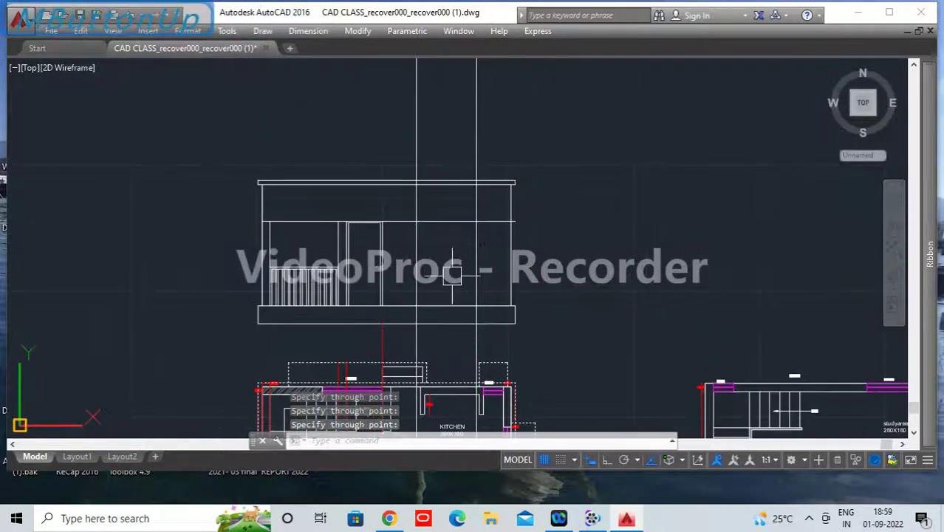
Step: Offset the elevation's horizontal line at door-head level 135 downward to create the bedroom window's sill line
scroll(455, 272, up, 2)
text(o)
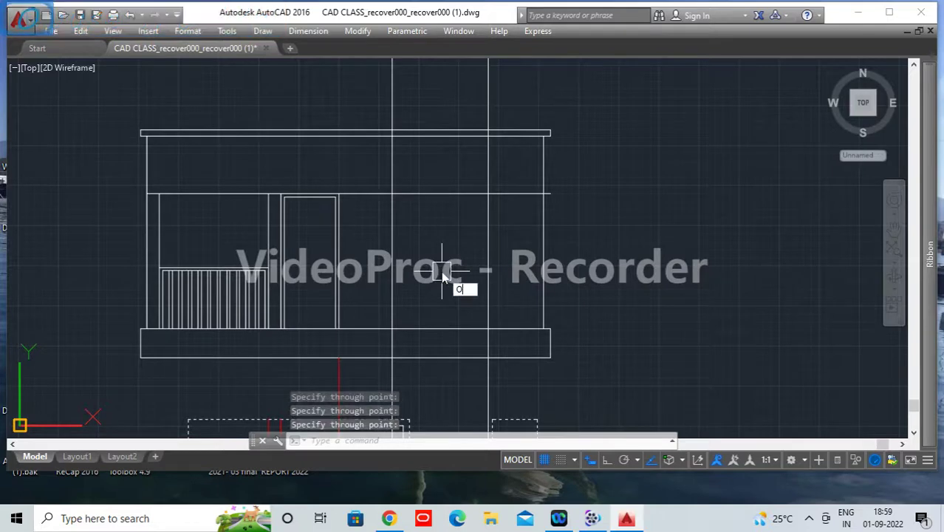
key(Return)
key(Return)
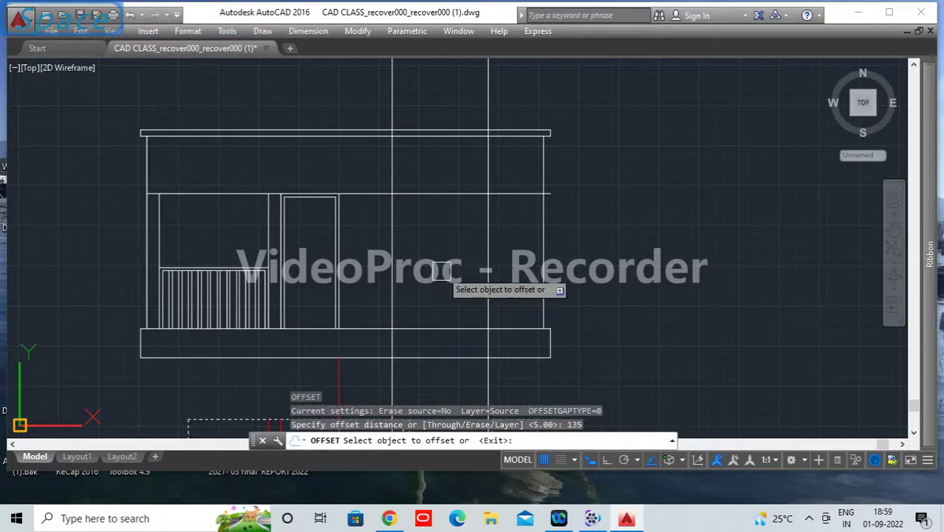
click(444, 193)
click(449, 240)
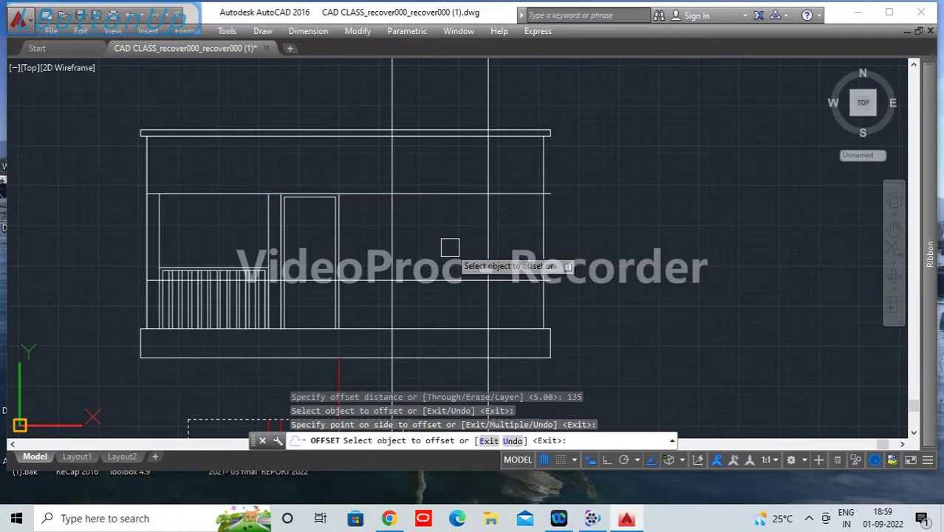
Step: Try to form the bedroom window's corners by filleting the head line with both vertical construction lines at radius 0 in Multiple mode
text(f)
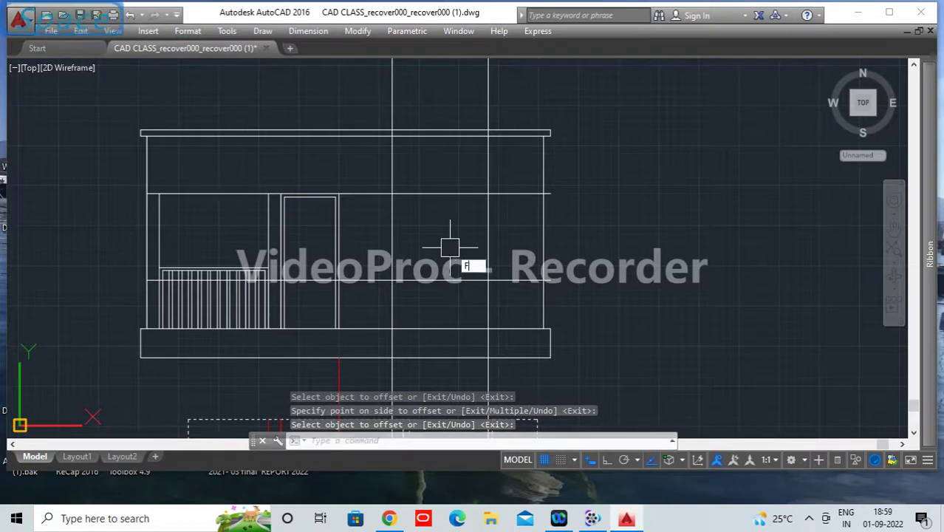
key(space)
text(r)
key(Return)
text(0)
key(Return)
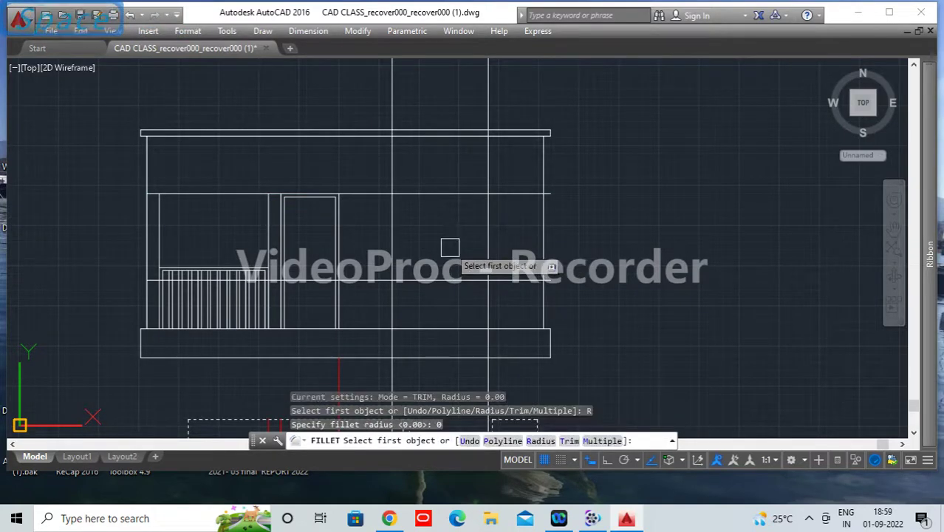
key(Return)
click(410, 194)
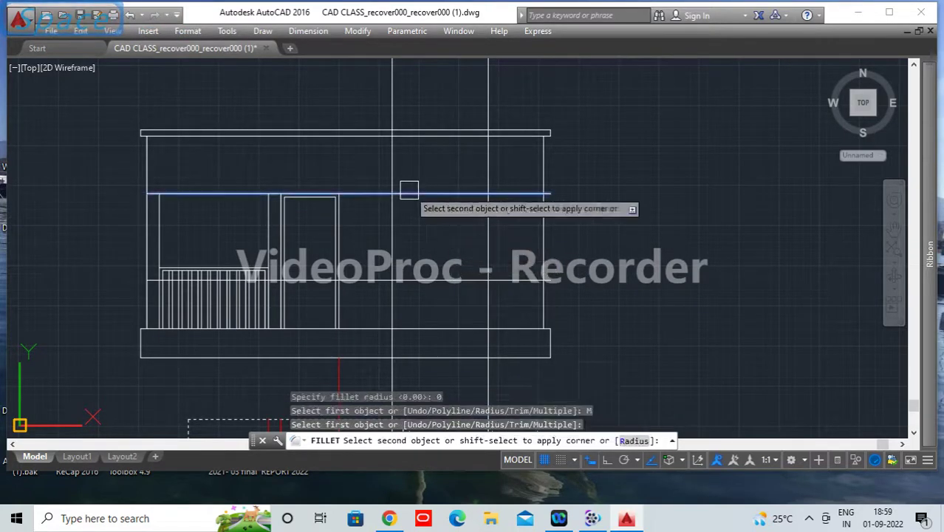
click(392, 229)
click(469, 195)
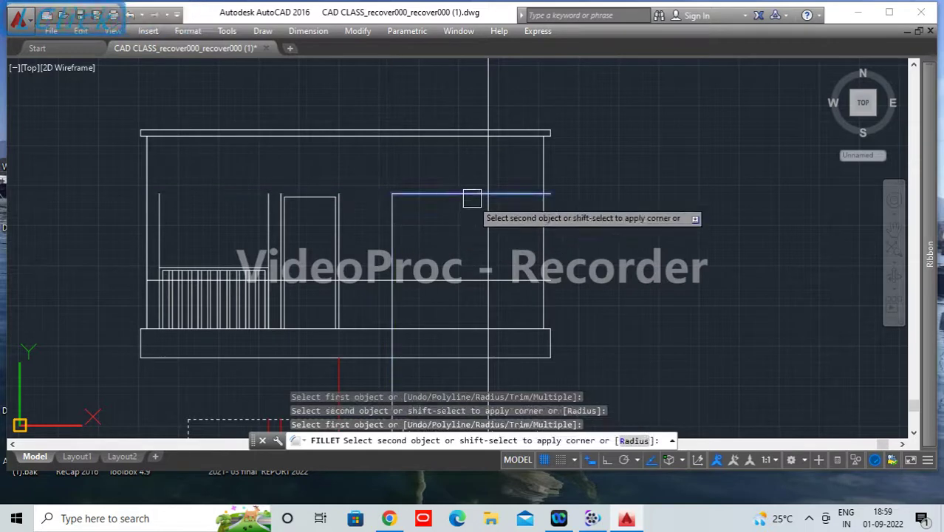
click(488, 244)
click(392, 262)
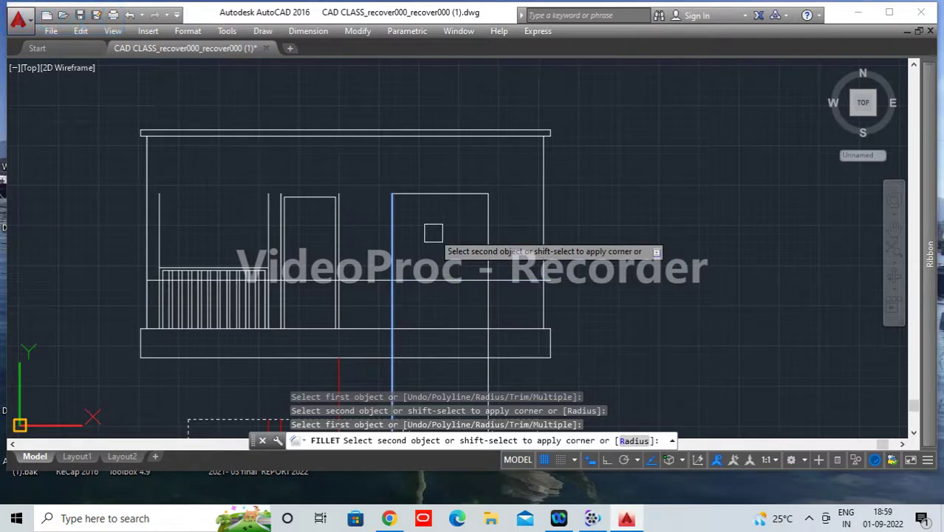
key(Escape)
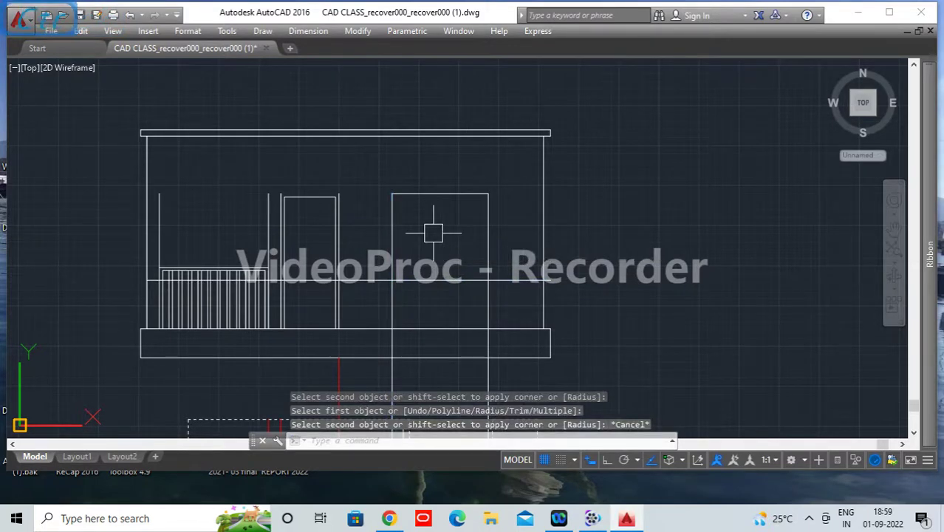
key(ctrl+z)
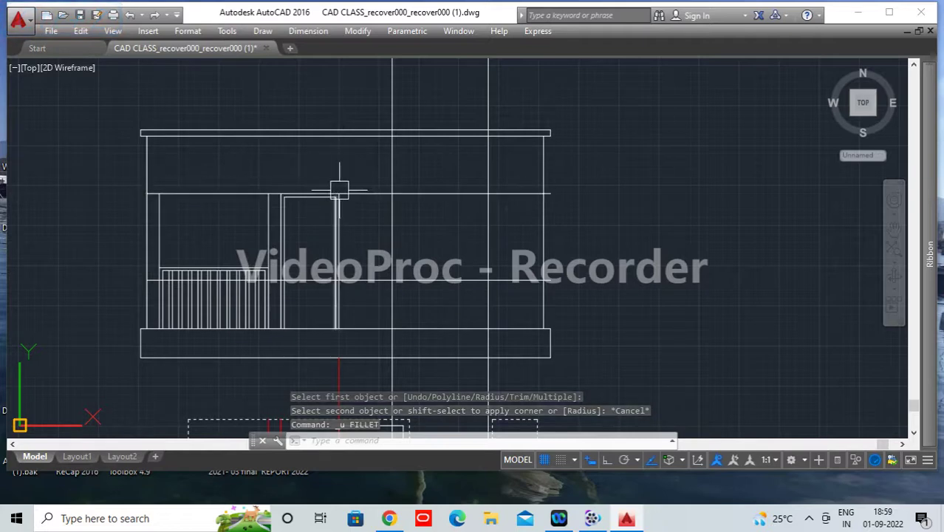
Step: Trim the vertical construction lines and the head and sill lines around the bedroom window outline in the elevation
text(TR)
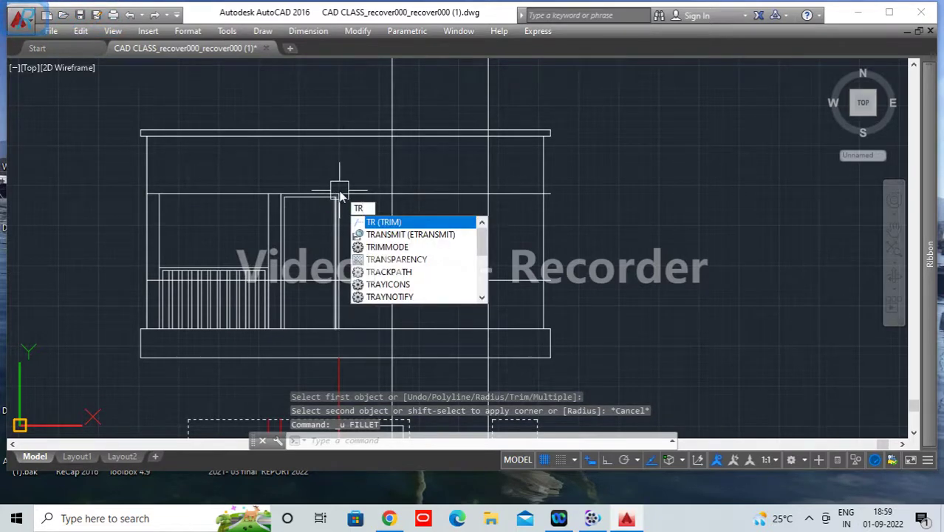
key(Return)
key(Return)
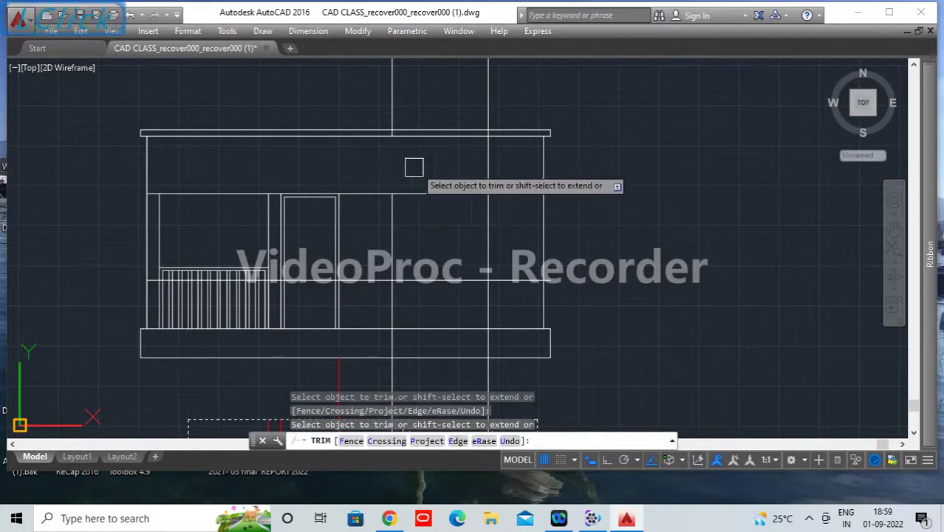
click(487, 169)
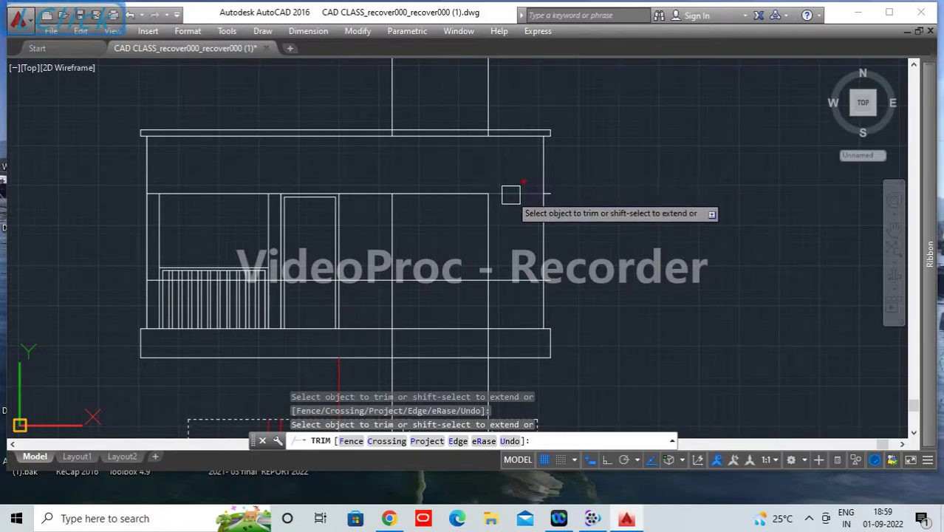
click(511, 194)
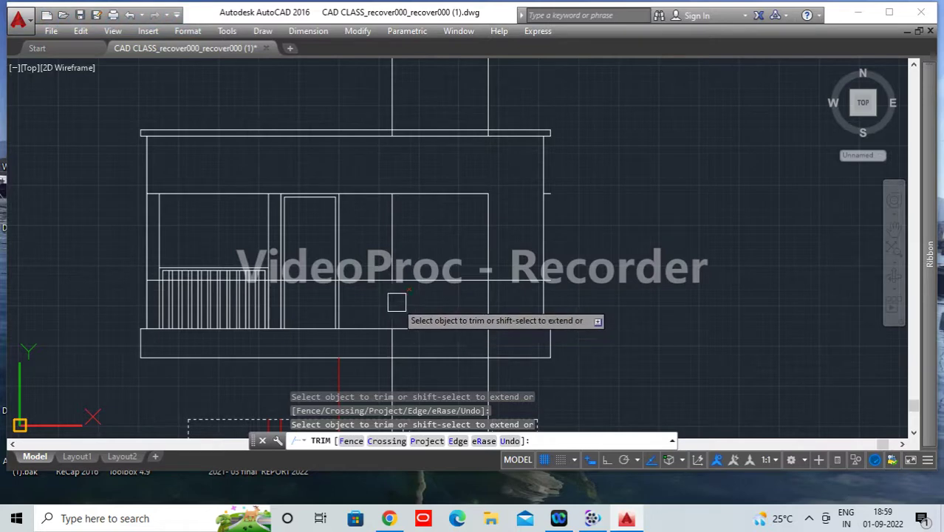
click(397, 302)
click(486, 301)
click(369, 286)
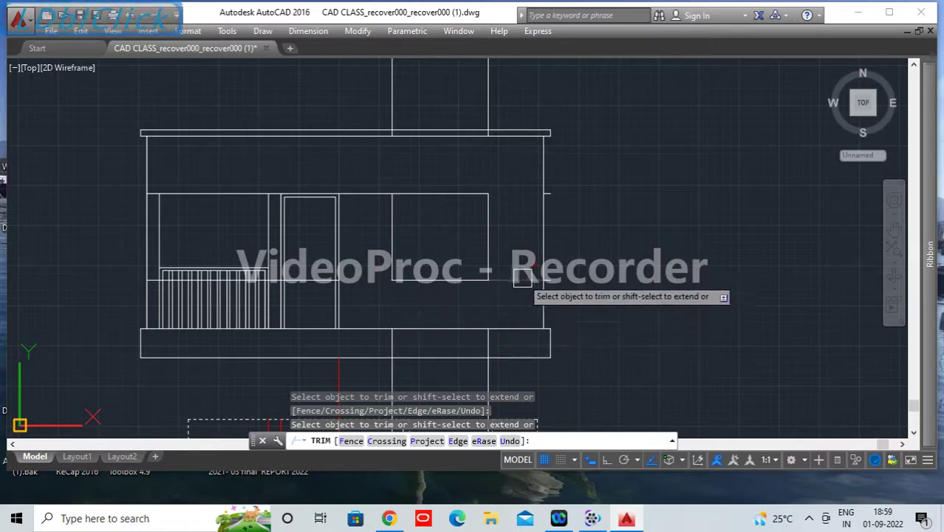
key(Return)
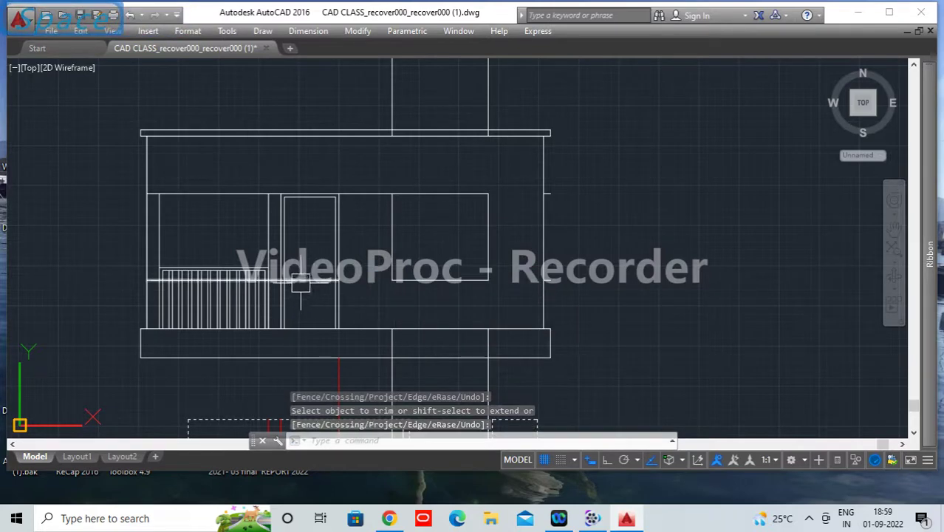
Step: Erase the leftover sill line across the door and railing and the two short stubs beyond the bedroom's outer wall
click(300, 280)
key(Delete)
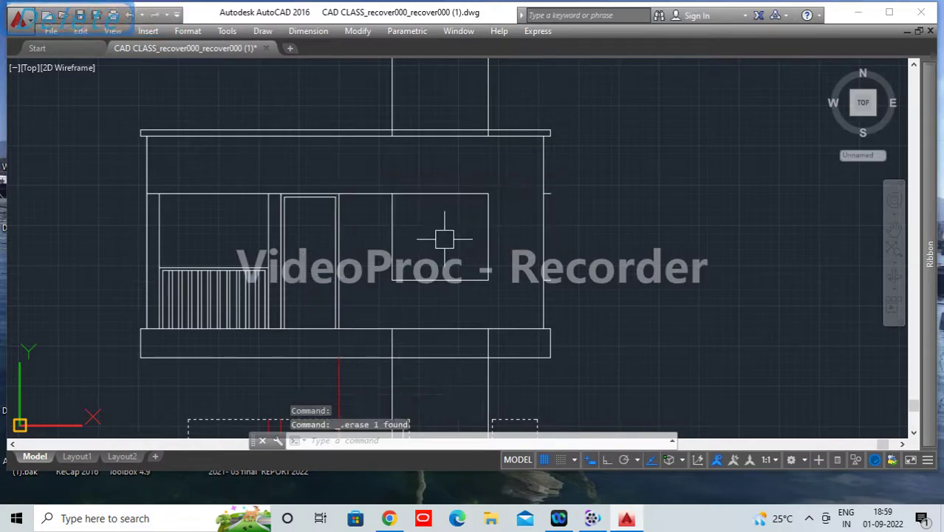
scroll(550, 273, up, 3)
click(579, 308)
click(579, 308)
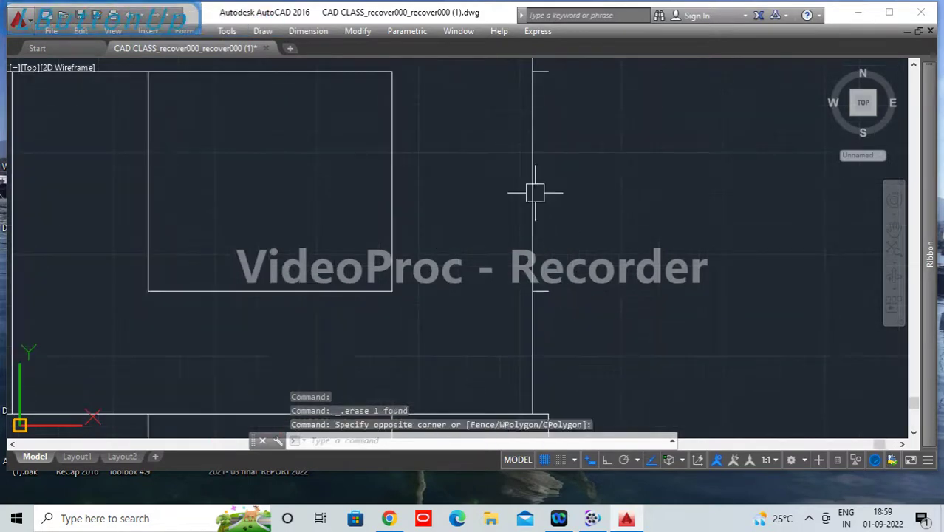
click(609, 369)
click(608, 359)
click(550, 260)
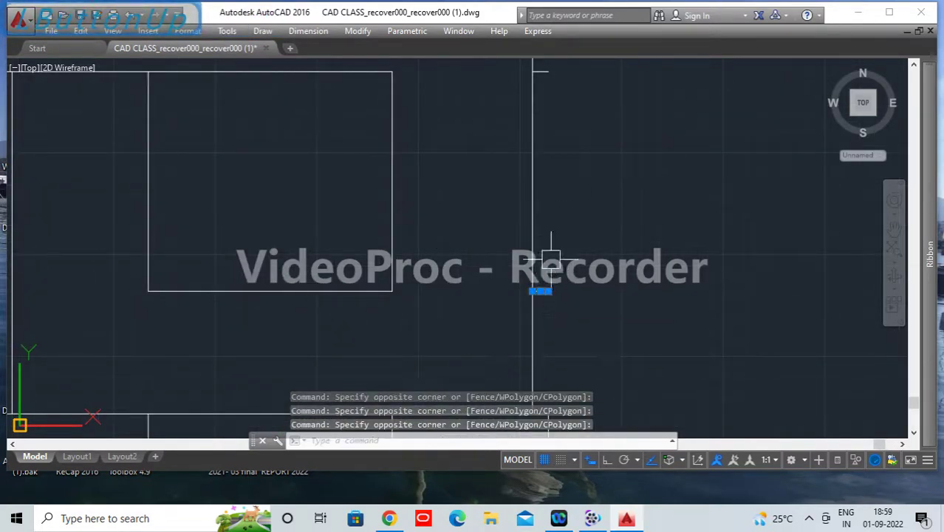
click(575, 113)
click(546, 64)
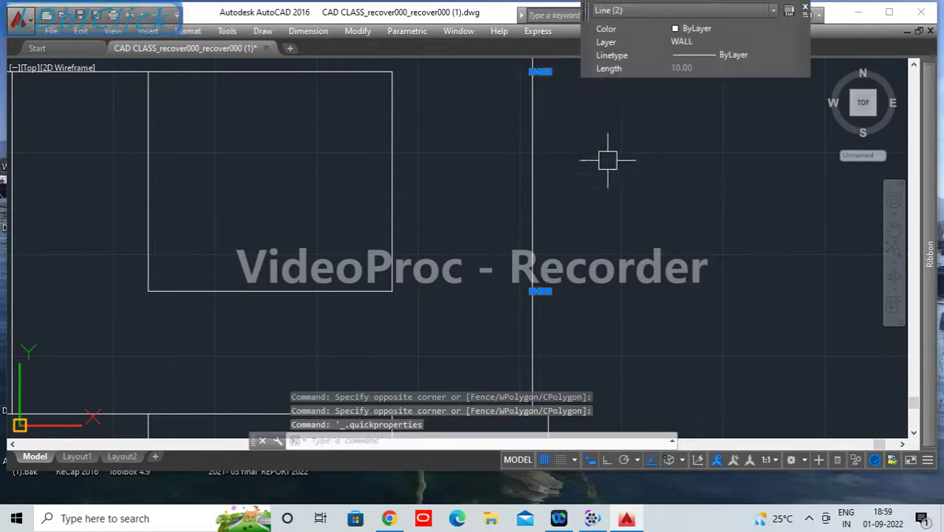
key(Delete)
Step: Erase the two leftover construction line pieces above the roof slab
scroll(624, 200, down, 5)
scroll(507, 190, up, 2)
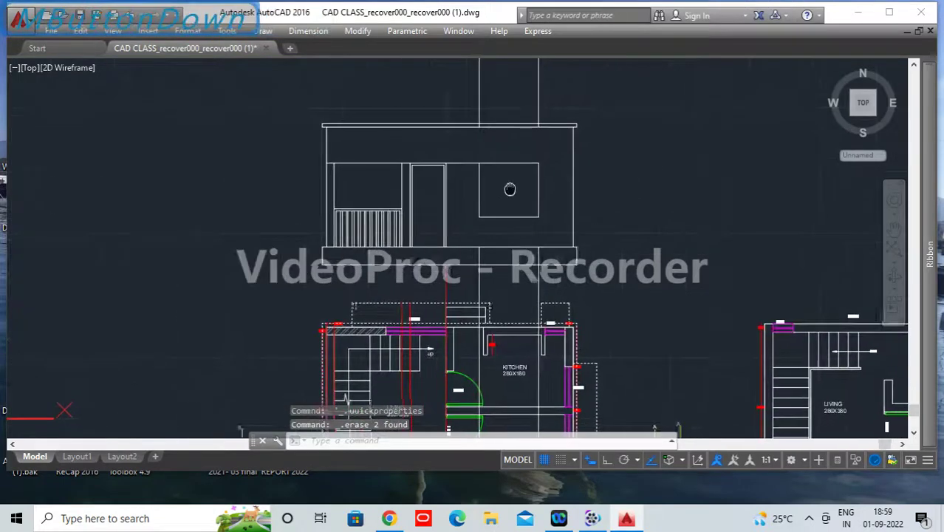
click(530, 97)
click(351, 106)
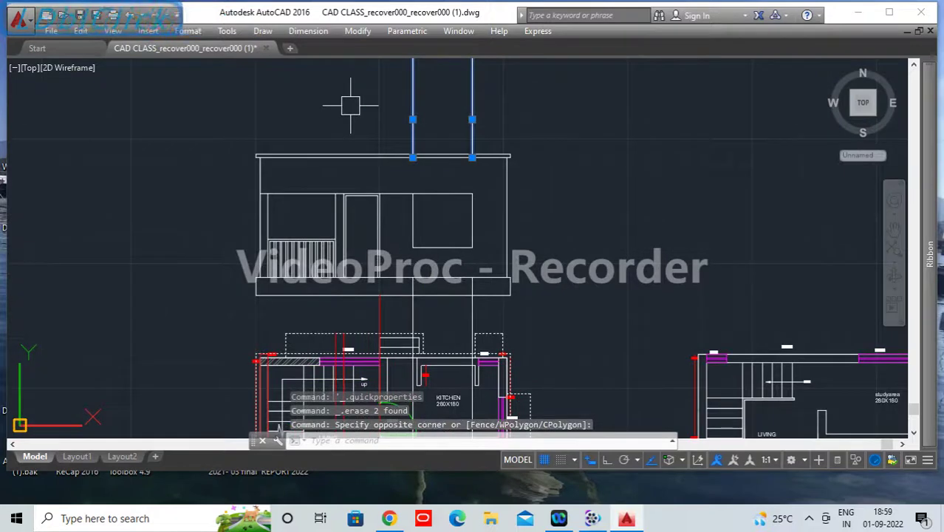
key(Delete)
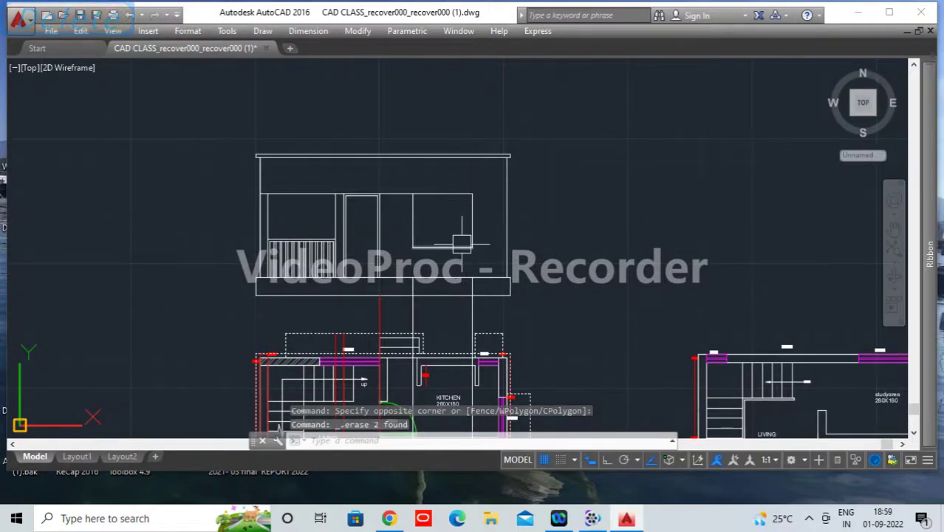
Step: Draw a rectangle over the bedroom window outline from its upper corner to the diagonally opposite lower corner
scroll(430, 265, up, 2)
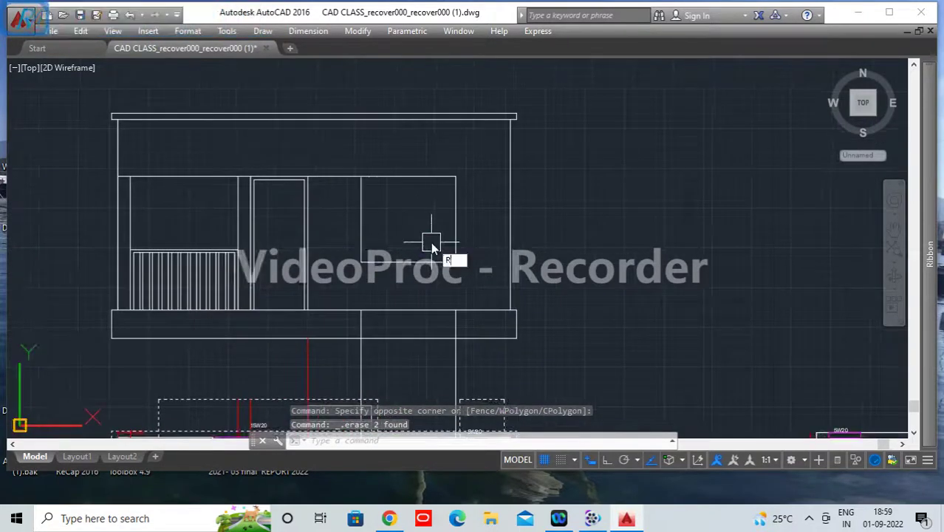
key(Return)
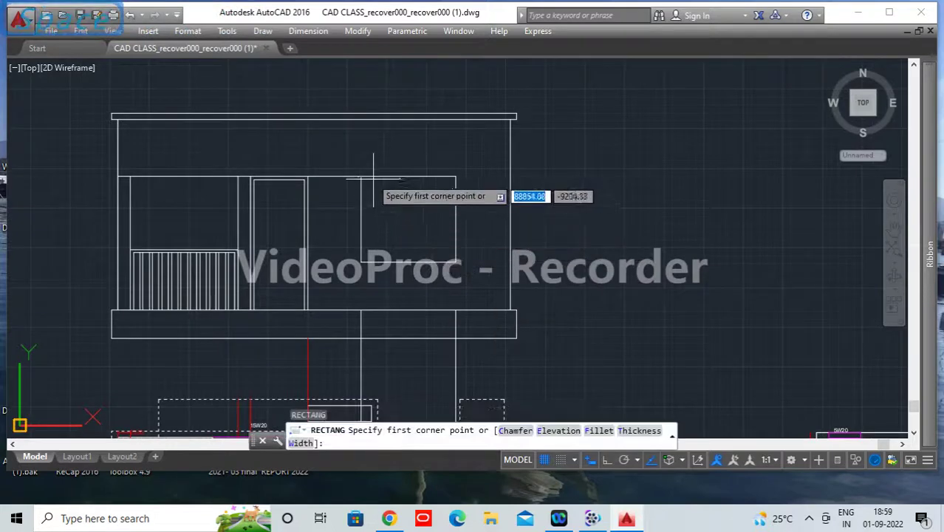
click(361, 177)
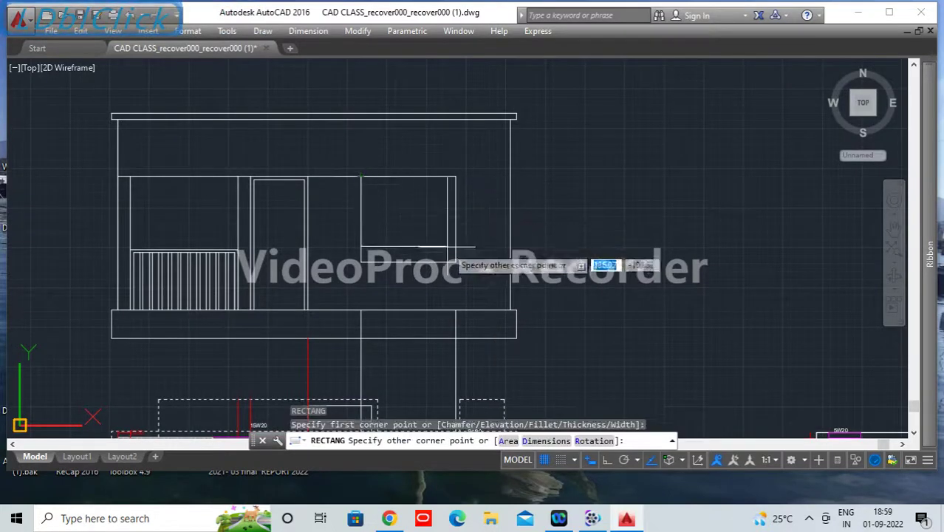
click(456, 262)
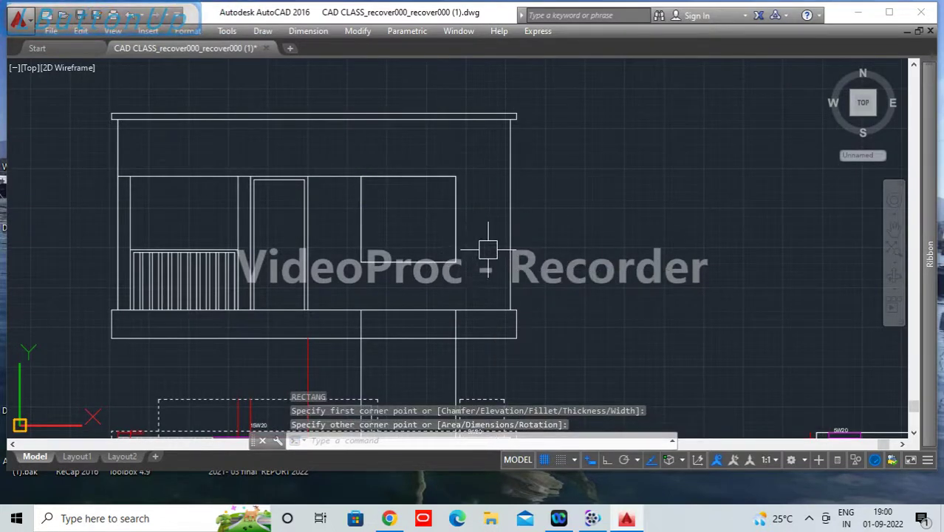
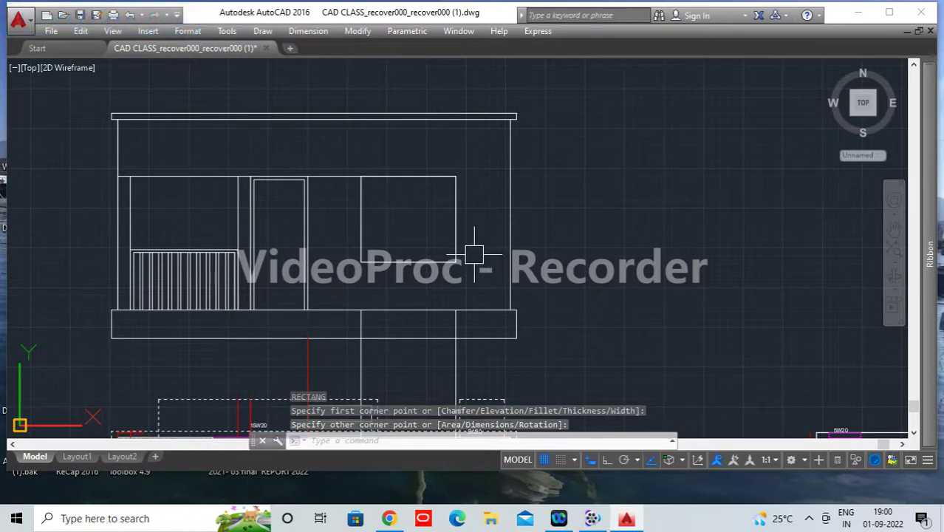
Step: Move the window rectangle out of the elevation into the empty space beside the bedroom's outer wall
double_click(457, 242)
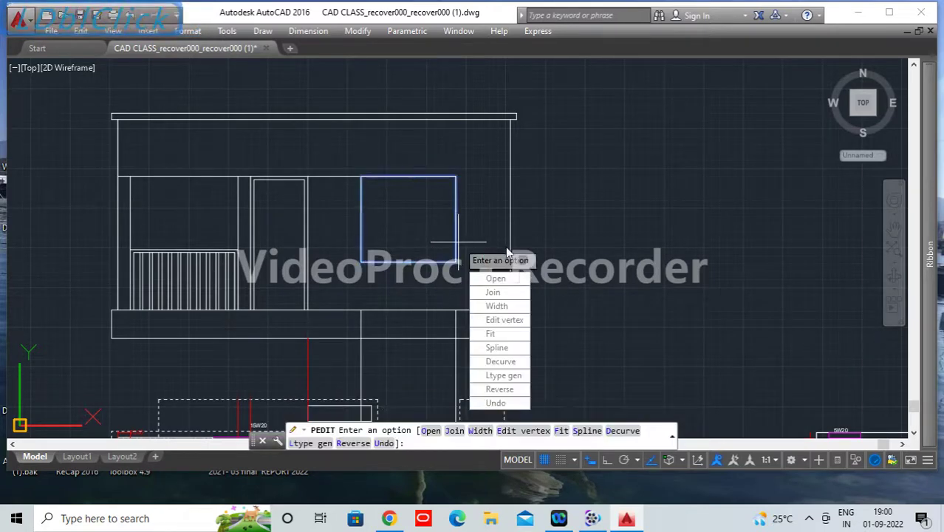
key(Escape)
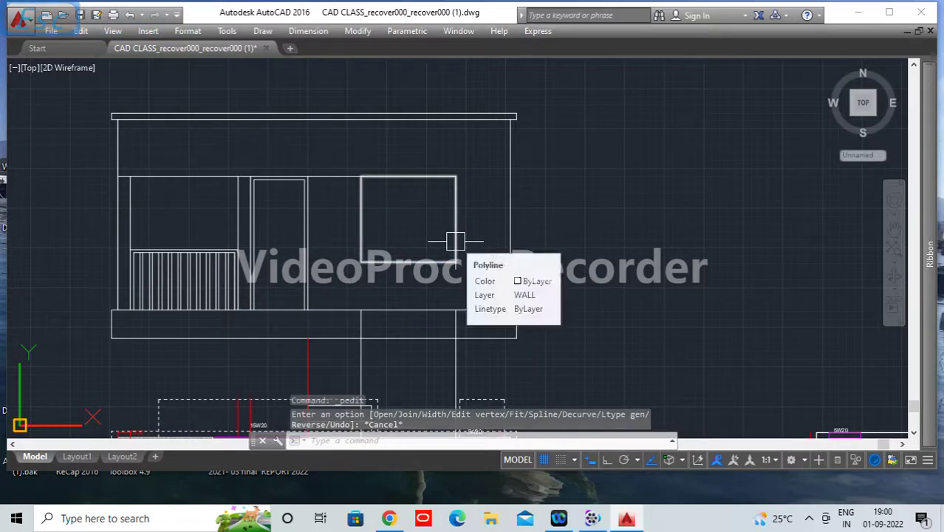
text(m)
key(Return)
click(408, 219)
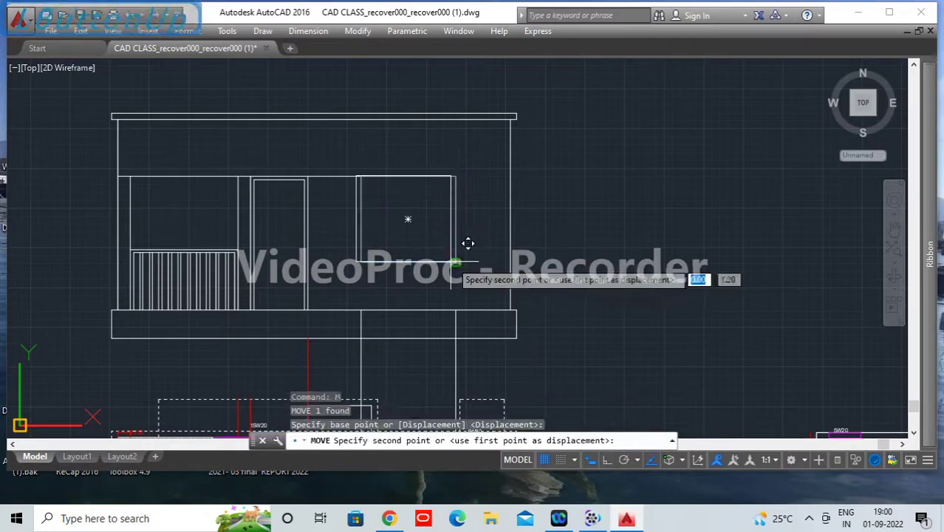
click(730, 271)
middle_drag(727, 285, 396, 319)
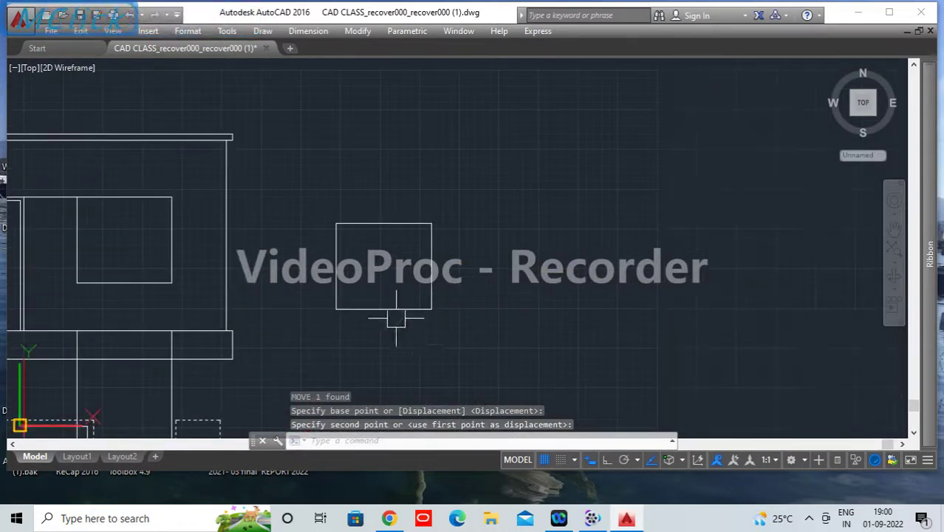
Step: Offset the separate window rectangle inward by 2.5 to form the outer frame
scroll(403, 258, up, 2)
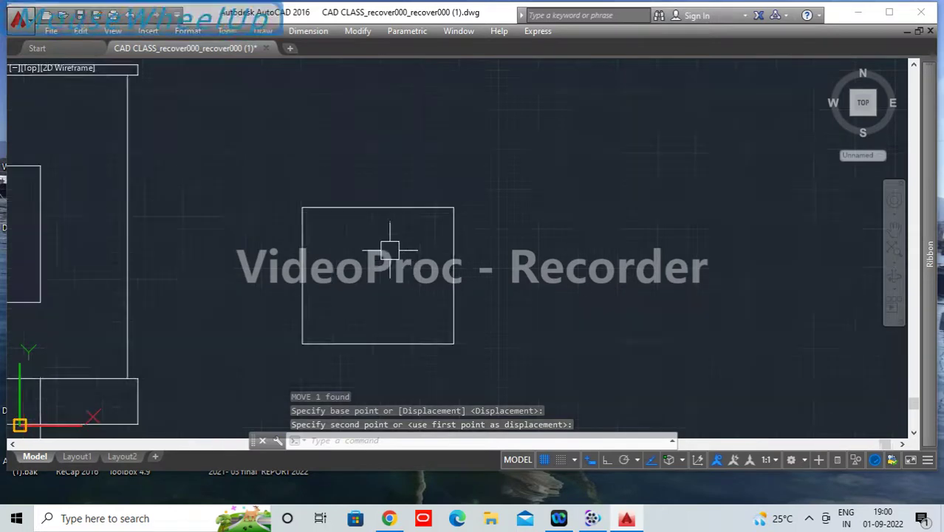
click(378, 208)
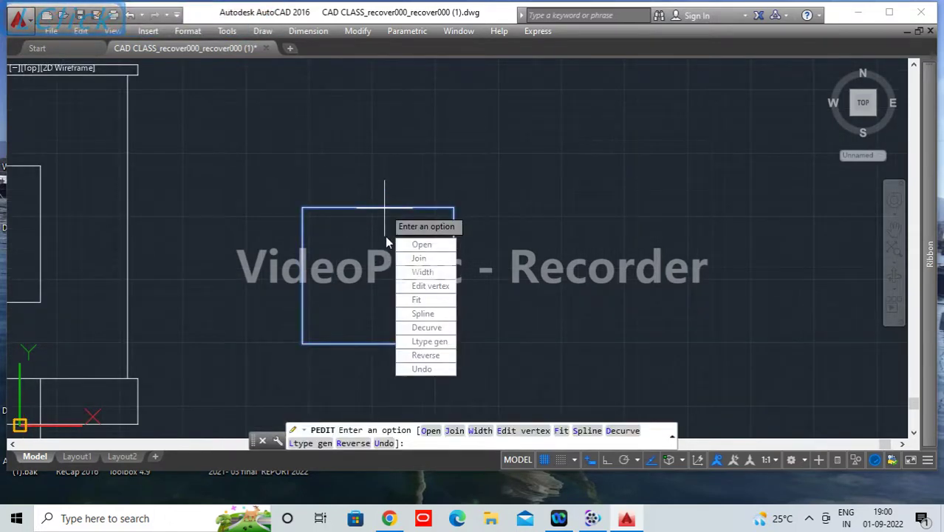
key(Escape)
click(356, 227)
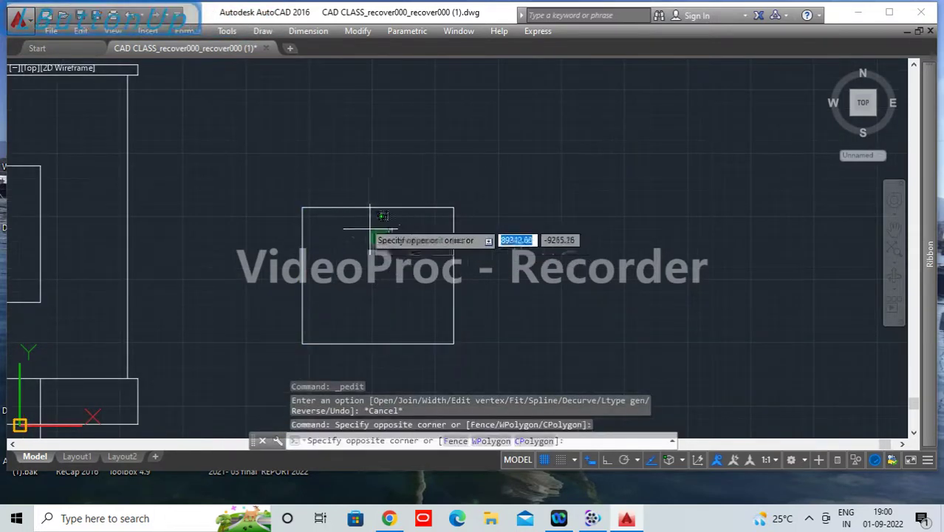
click(298, 175)
text(o)
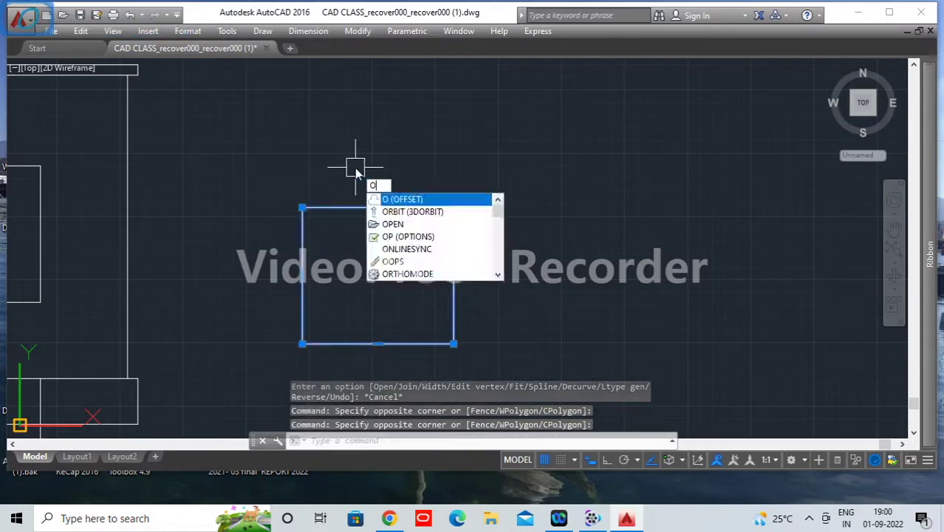
key(Return)
text(2)
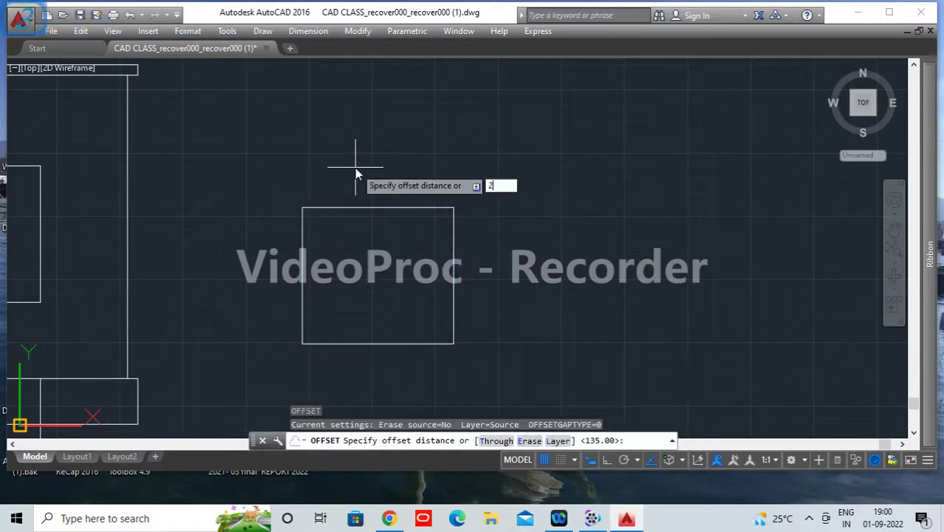
text(.5)
key(Return)
click(354, 208)
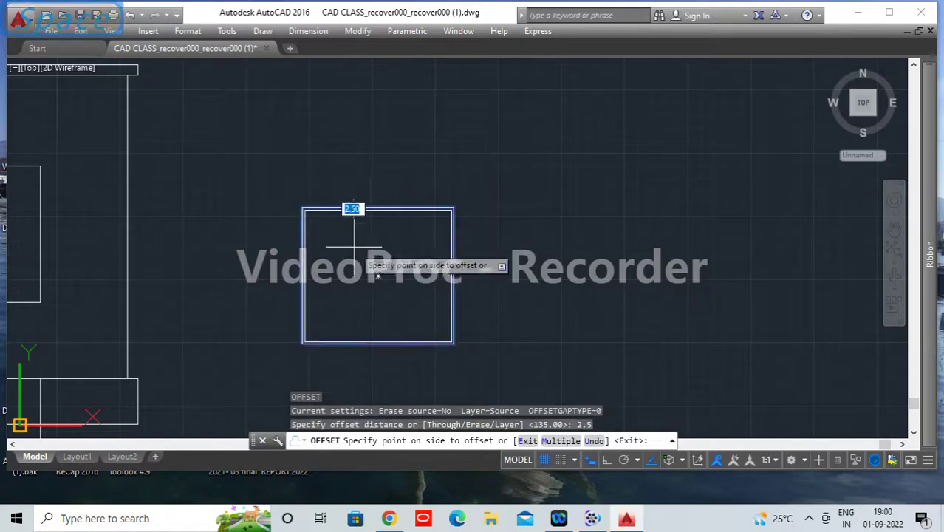
click(354, 252)
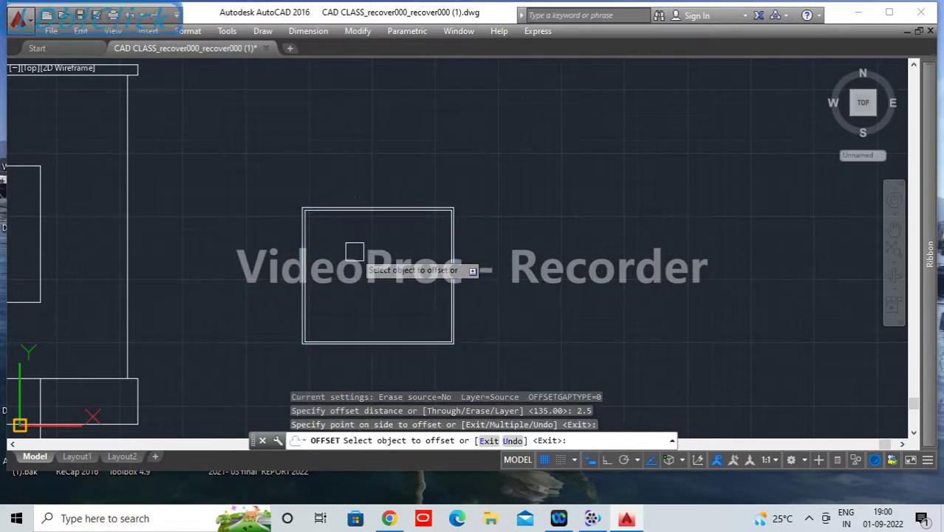
middle_drag(354, 250, 387, 206)
key(Return)
Step: Explode the outer rectangle of the separate window into individual lines
scroll(332, 268, up, 10)
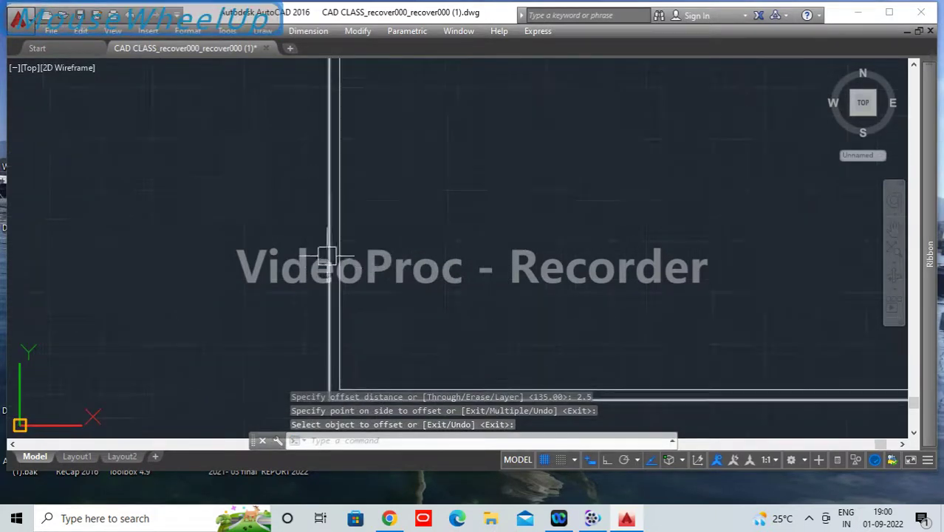
click(348, 295)
click(259, 215)
scroll(229, 264, down, 10)
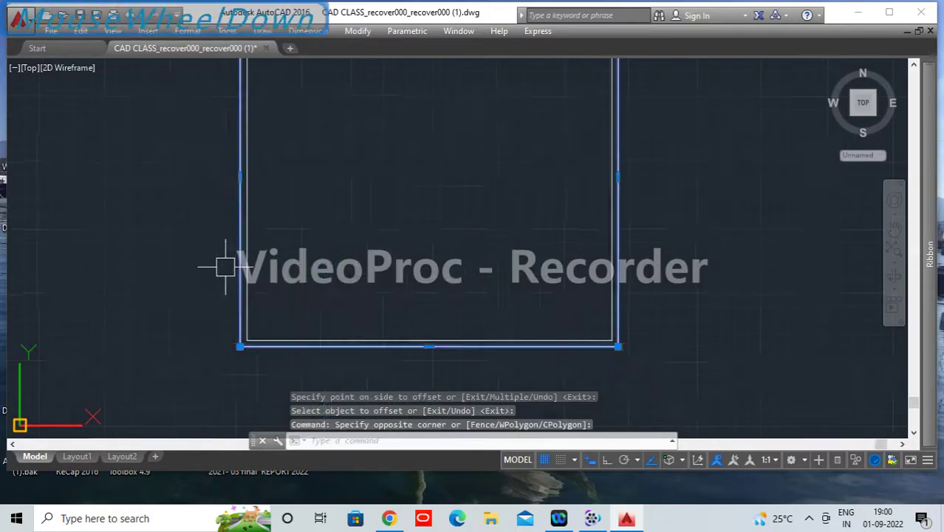
scroll(234, 290, down, 4)
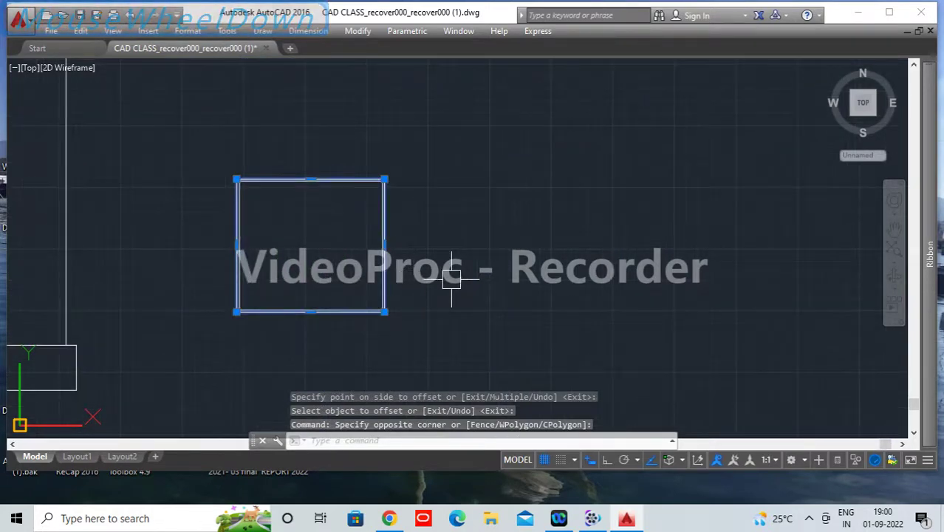
text(x)
key(space)
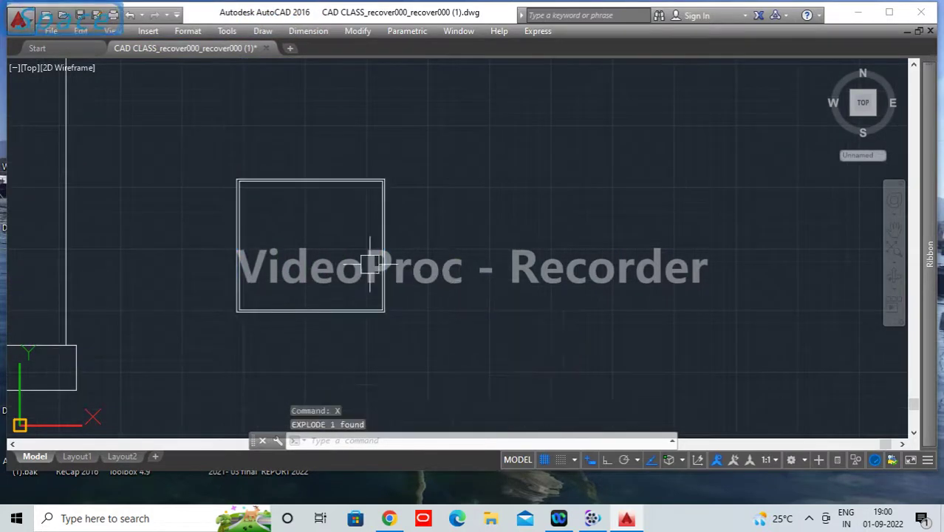
Step: Offset the window's outer left side inward by 50 and repeat from the new line, giving two vertical dividers
scroll(363, 271, up, 5)
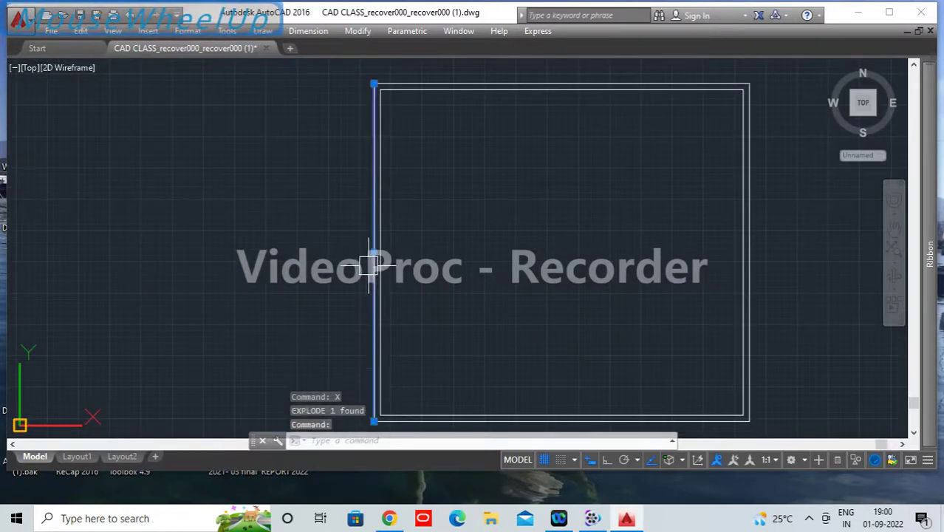
click(370, 265)
text(o)
key(space)
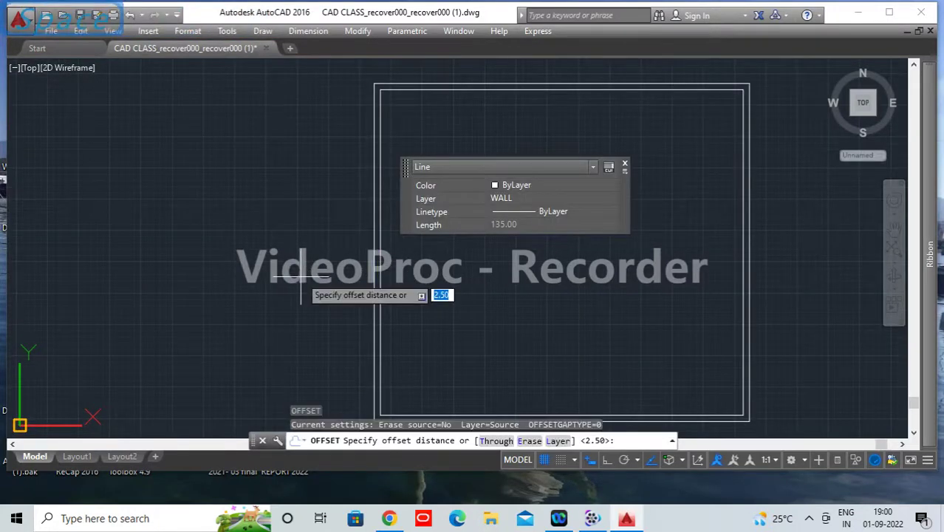
key(Return)
click(380, 299)
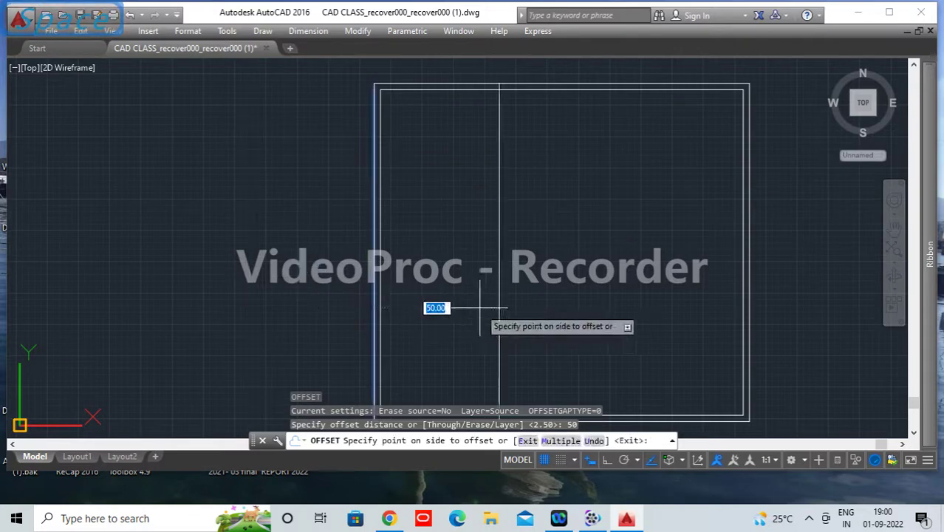
click(482, 304)
click(499, 273)
click(562, 270)
scroll(638, 258, down, 4)
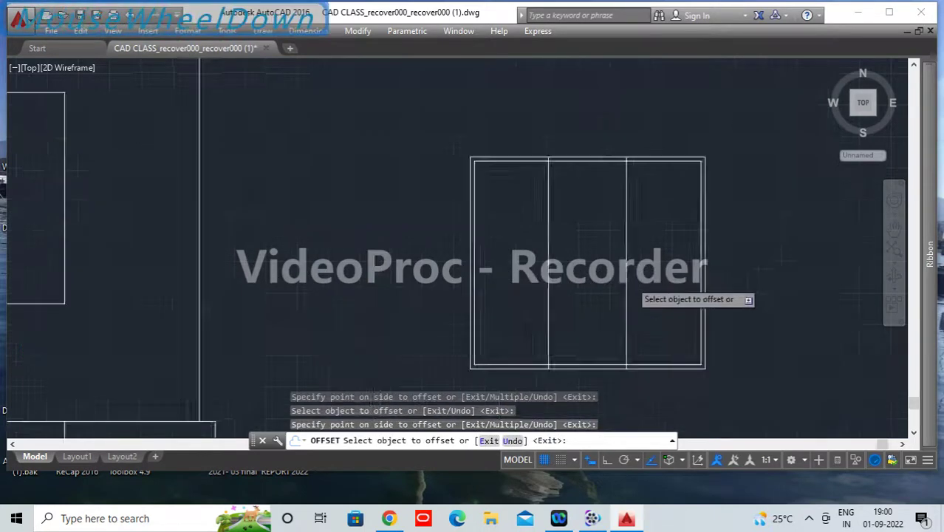
key(Return)
Step: Offset the window's first vertical divider line by 1.25 to both sides
scroll(524, 283, up, 5)
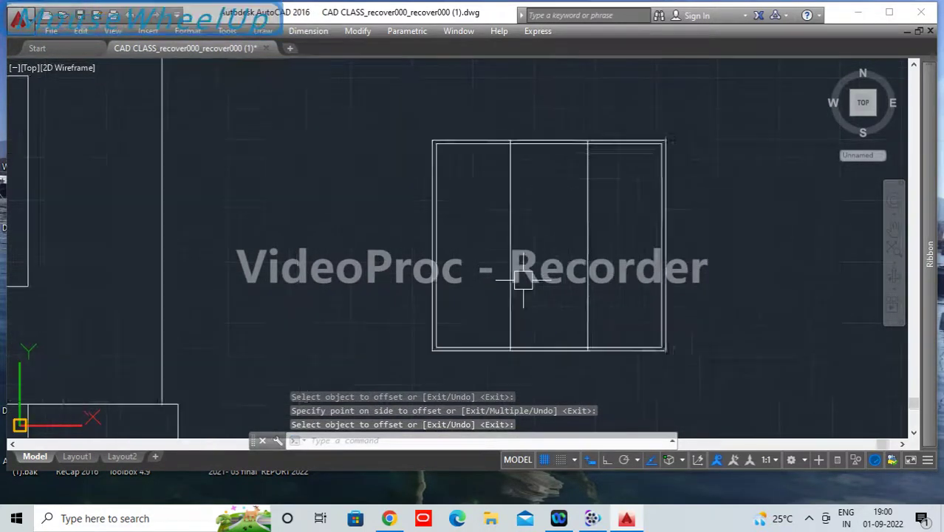
double_click(487, 263)
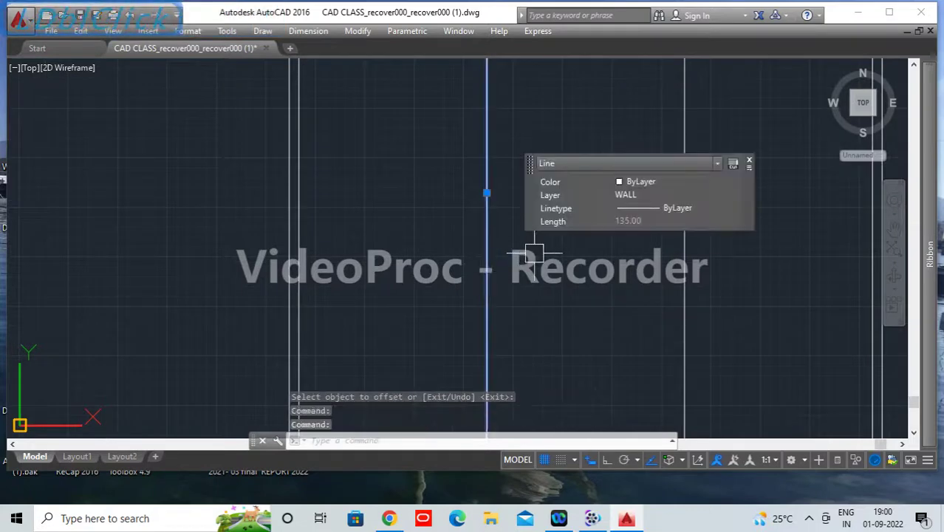
key(Return)
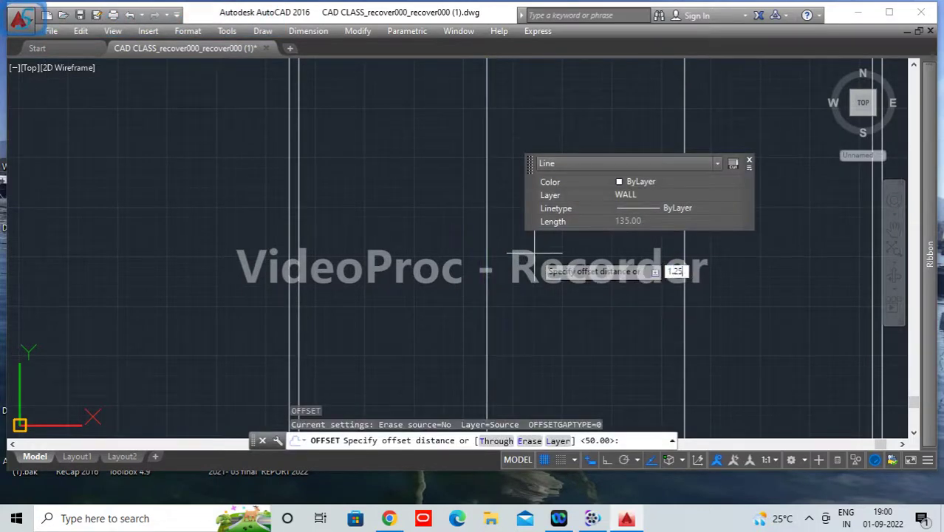
key(Return)
click(485, 254)
click(436, 257)
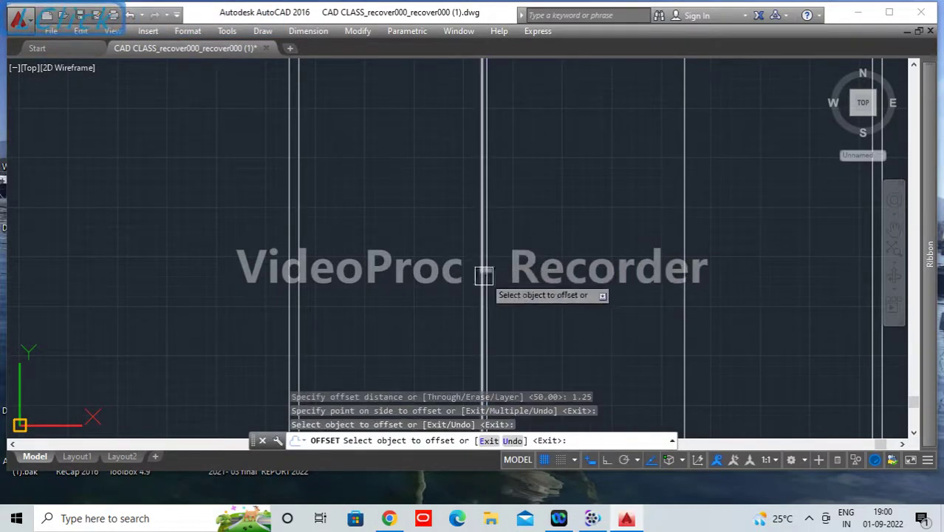
scroll(483, 273, up, 3)
click(460, 252)
click(504, 260)
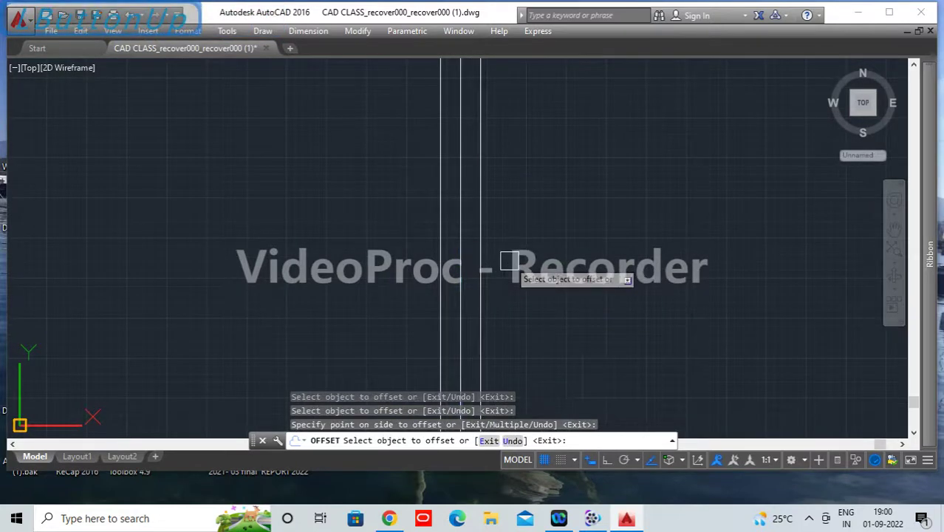
Step: Offset the window's second vertical divider line by 1.25 to both sides
scroll(509, 260, up, 6)
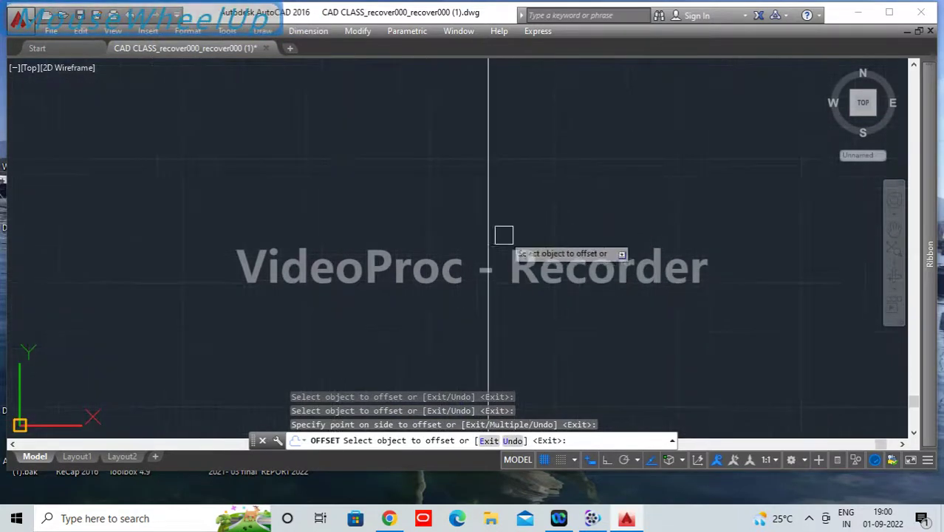
click(487, 244)
click(378, 253)
click(488, 235)
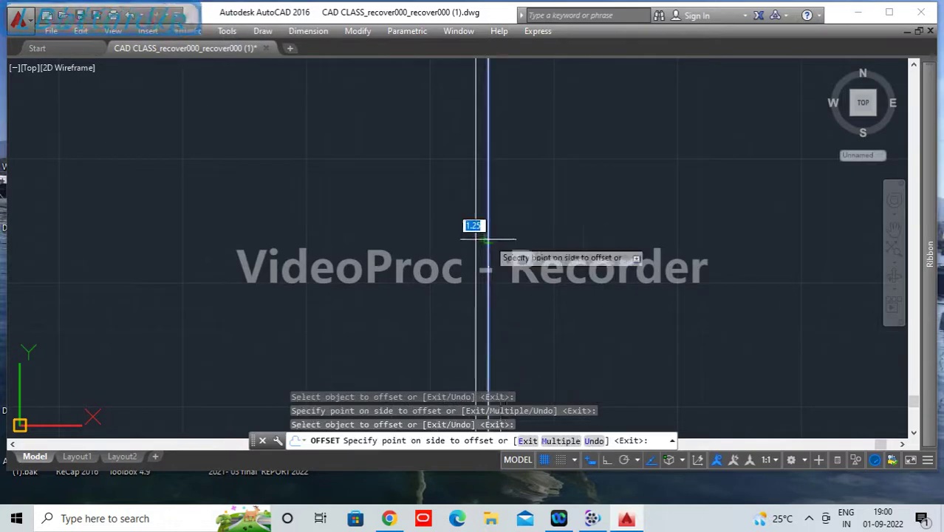
click(605, 239)
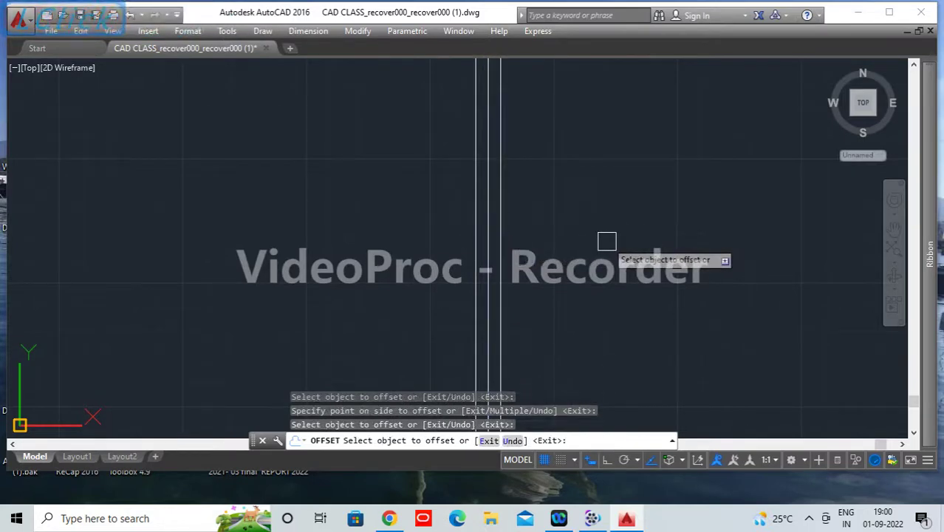
key(Return)
Step: Erase the centre lines of both vertical dividers, keeping the offset lines on either side
scroll(506, 299, up, 4)
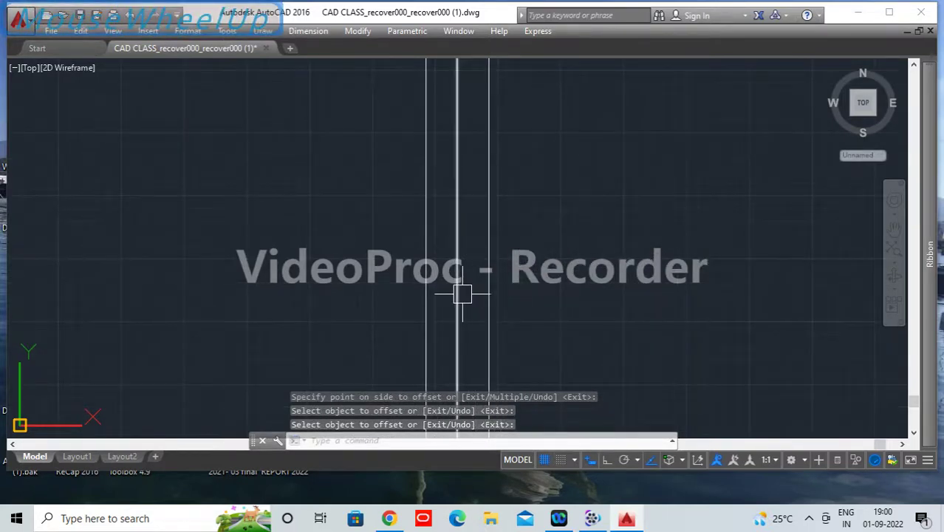
click(463, 294)
scroll(354, 319, down, 4)
middle_drag(287, 317, 539, 321)
scroll(407, 316, up, 5)
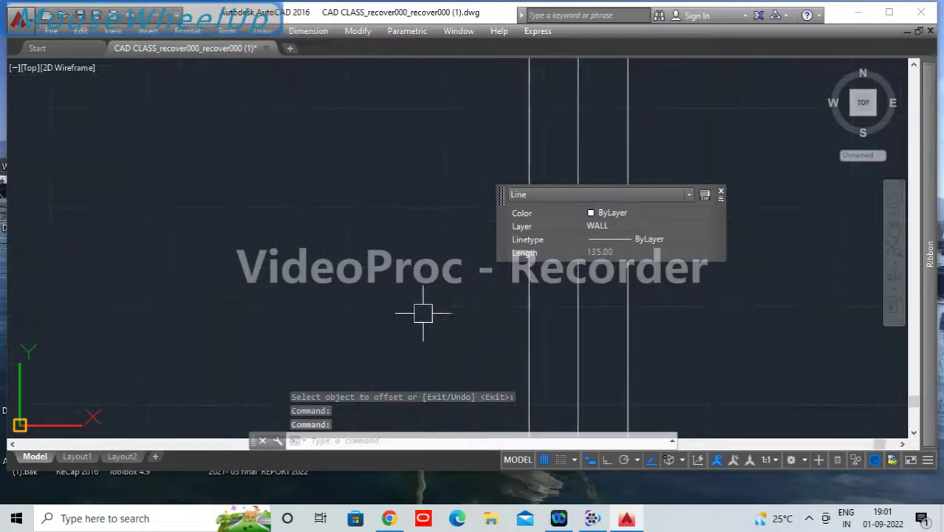
click(578, 322)
key(Delete)
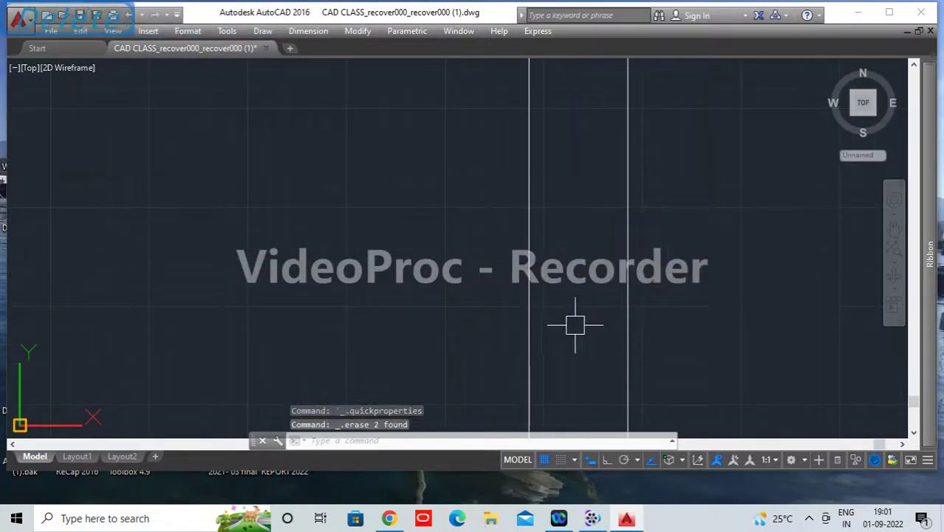
Step: Trim the line ends and the inner frame piece where the first divider meets the window's lower frame
scroll(598, 313, down, 3)
scroll(647, 334, down, 2)
middle_drag(647, 334, 592, 256)
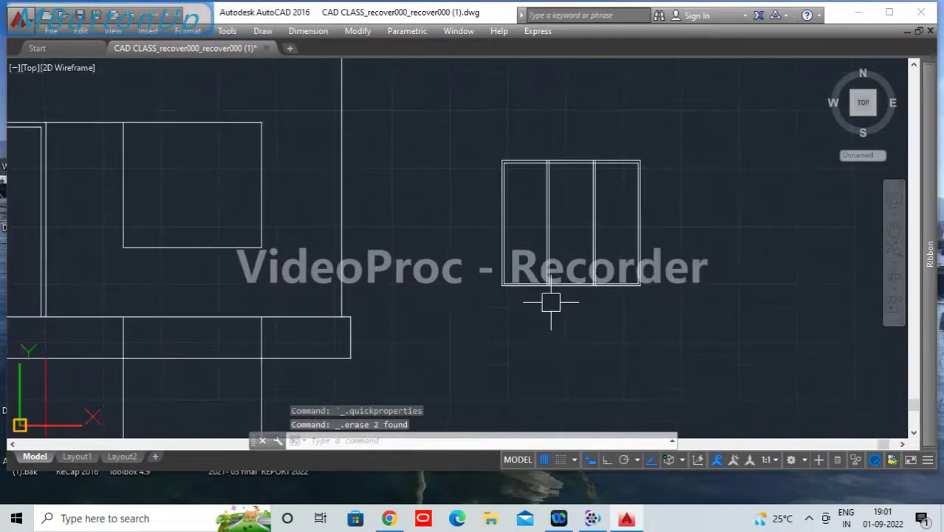
key(Return)
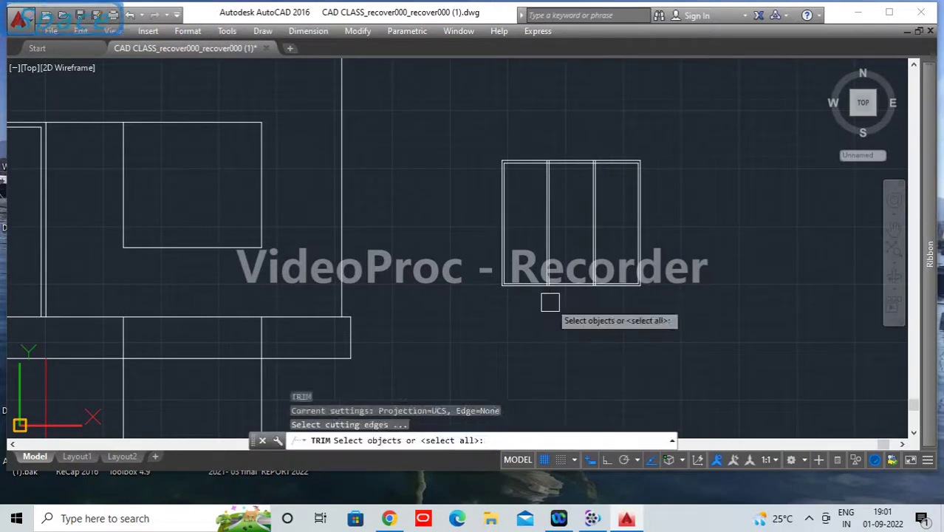
key(Return)
scroll(565, 285, up, 5)
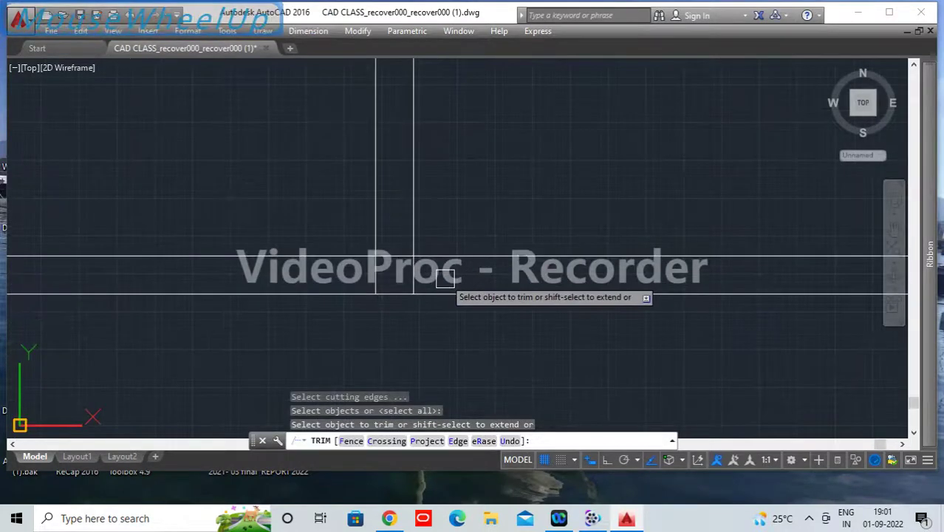
click(445, 278)
click(332, 279)
click(396, 253)
scroll(361, 291, down, 4)
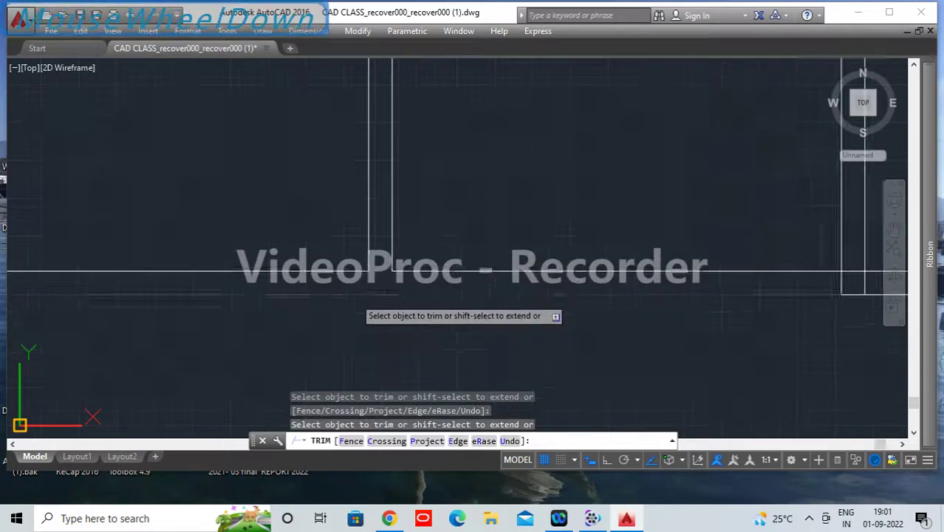
Step: Trim the inner frame piece and the line ends where the second divider meets the window's lower frame
scroll(504, 310, up, 5)
click(312, 172)
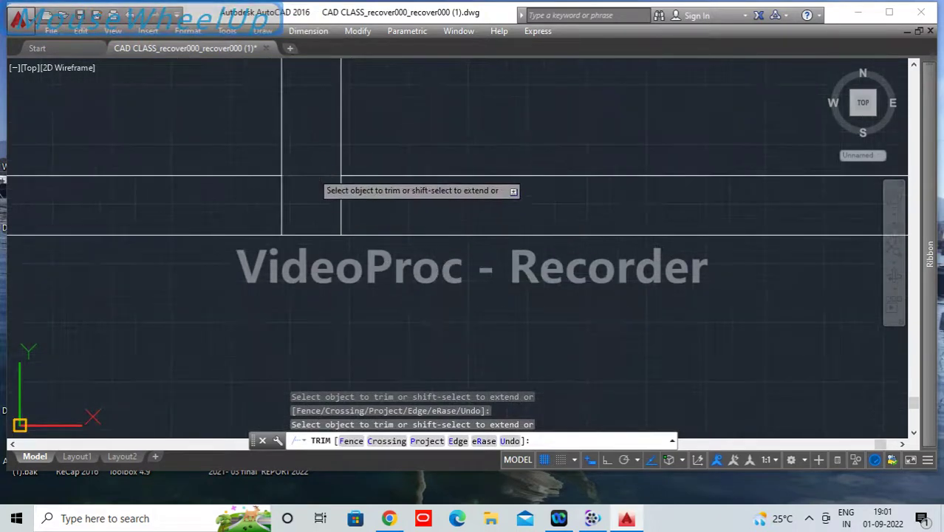
click(380, 195)
click(380, 196)
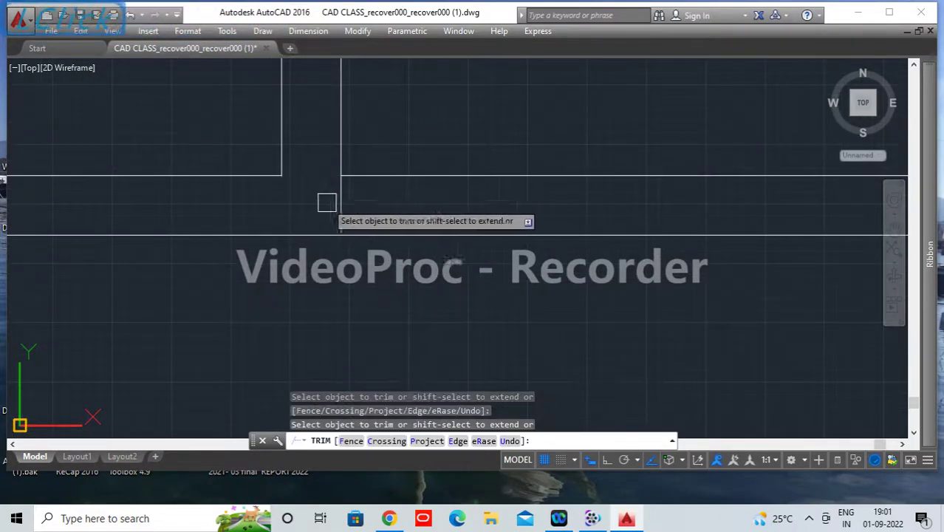
Step: Trim a divider's line ends and the inner frame piece between them at the window's upper frame
mouse_move(336, 205)
middle_down()
mouse_move(302, 255)
mouse_move(391, 212)
mouse_move(502, 369)
mouse_move(448, 384)
middle_up()
middle_drag(351, 171, 347, 319)
scroll(361, 259, up, 4)
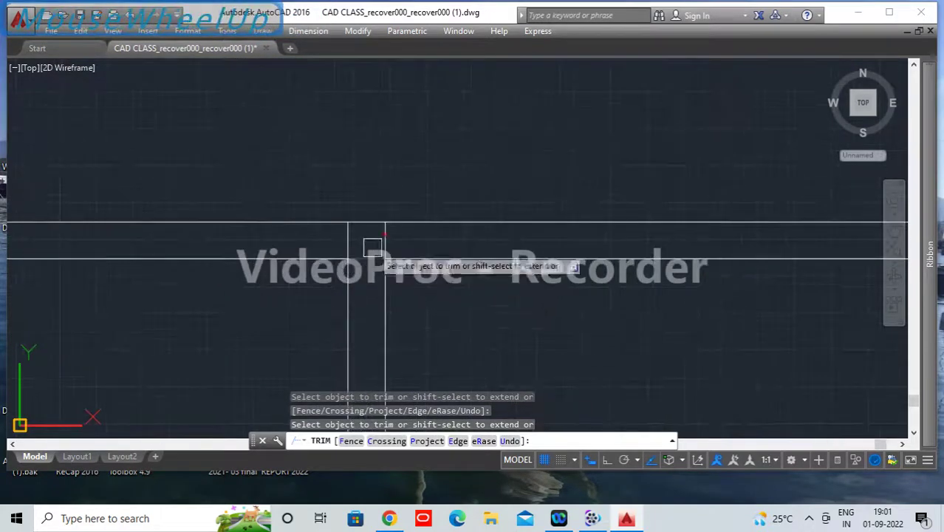
scroll(382, 250, down, 3)
scroll(384, 248, up, 2)
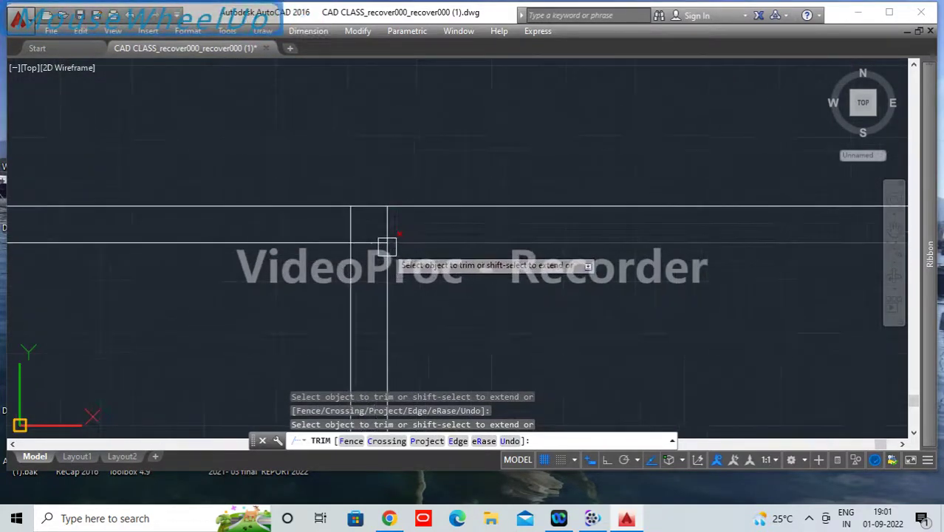
scroll(399, 214, up, 4)
click(408, 207)
click(311, 202)
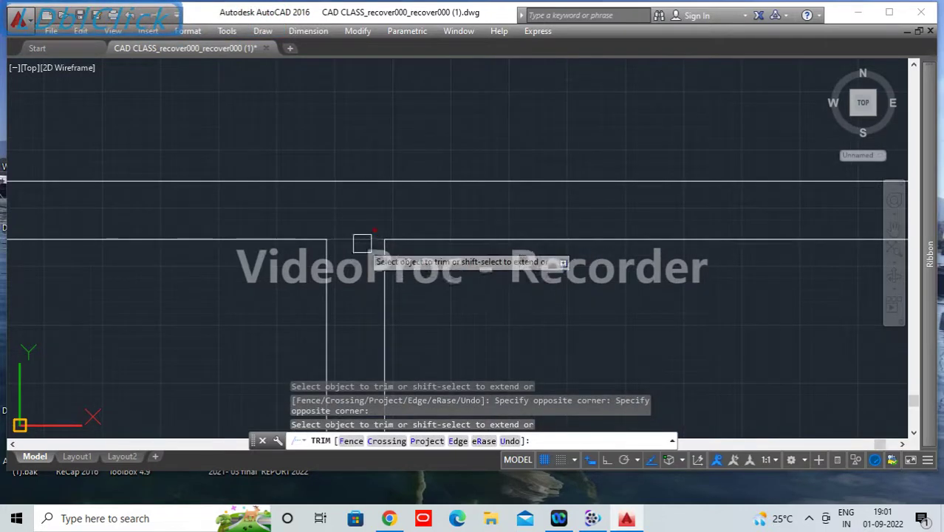
Step: Trim the overlapping frame line segments where the window's vertical mullion meets the top of the frame
scroll(347, 273, down, 4)
scroll(510, 285, up, 4)
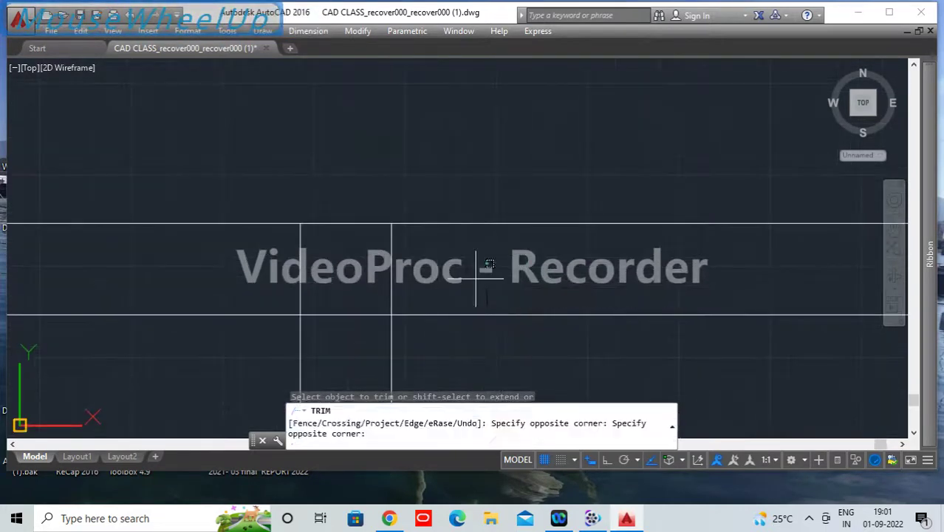
click(275, 254)
click(336, 307)
scroll(361, 324, down, 6)
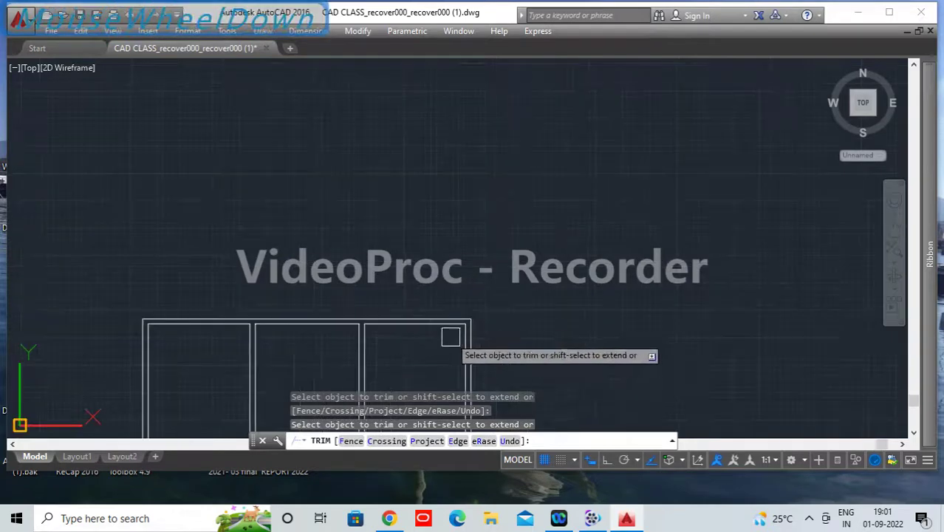
middle_drag(497, 316, 564, 211)
scroll(564, 211, down, 4)
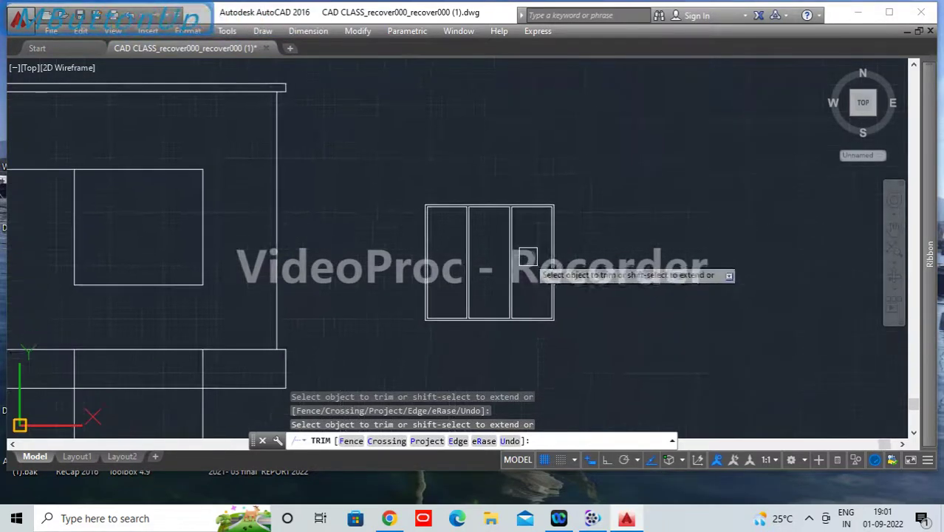
key(space)
Step: Draw a rectangle over the window's left pane opening, from its top-left inner corner to its bottom-right inner corner
scroll(426, 259, up, 3)
text(re)
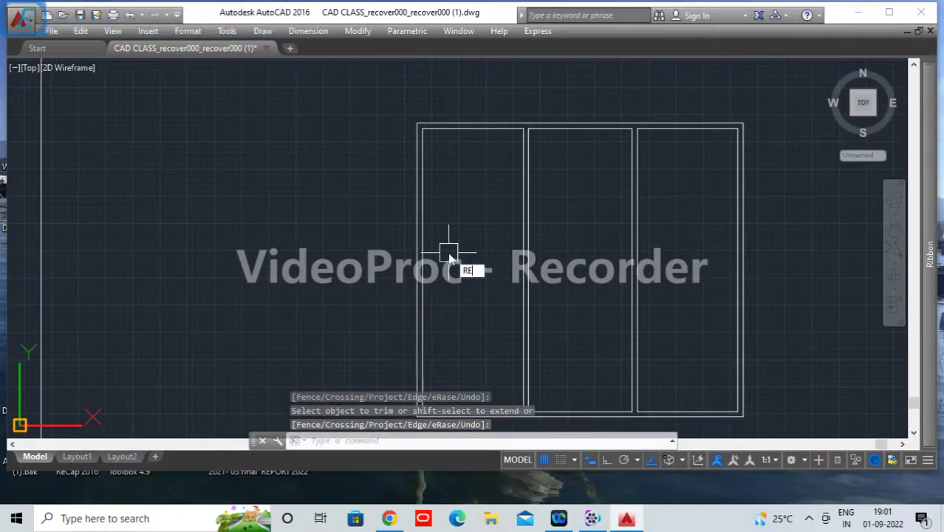
scroll(438, 149, up, 2)
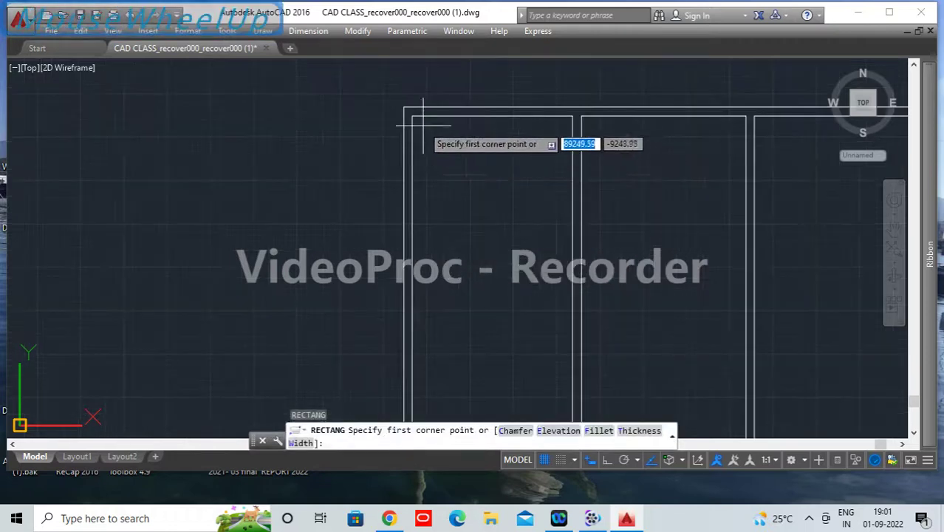
click(413, 116)
middle_drag(514, 299, 401, 122)
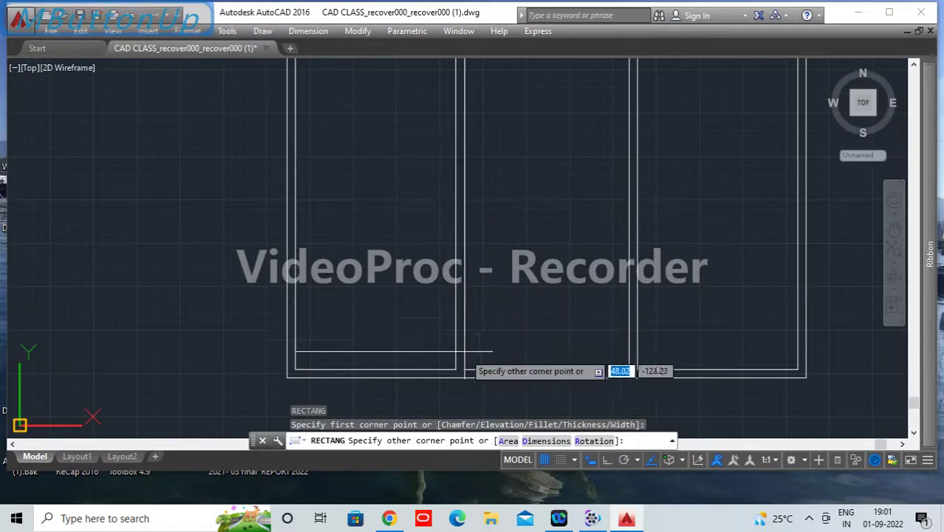
click(455, 364)
scroll(455, 266, down, 2)
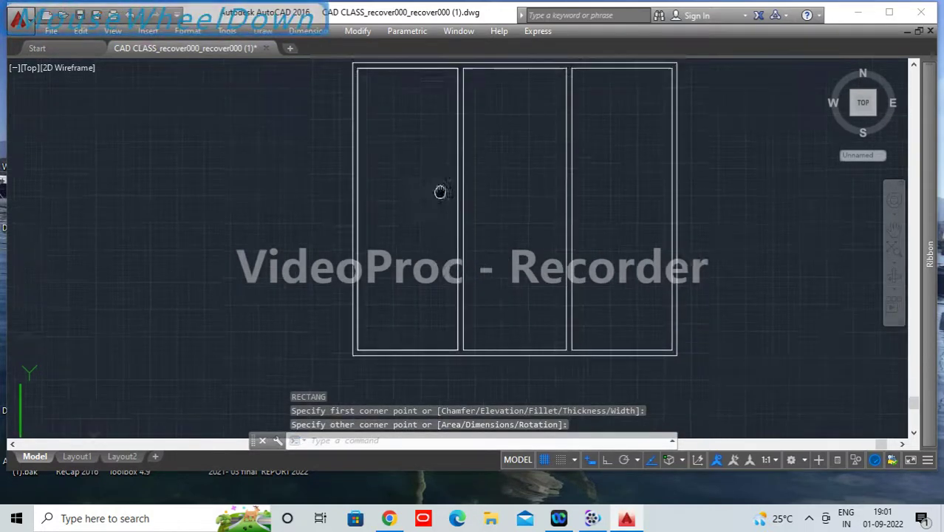
Step: Offset the left pane's rectangle inward by 5
double_click(413, 142)
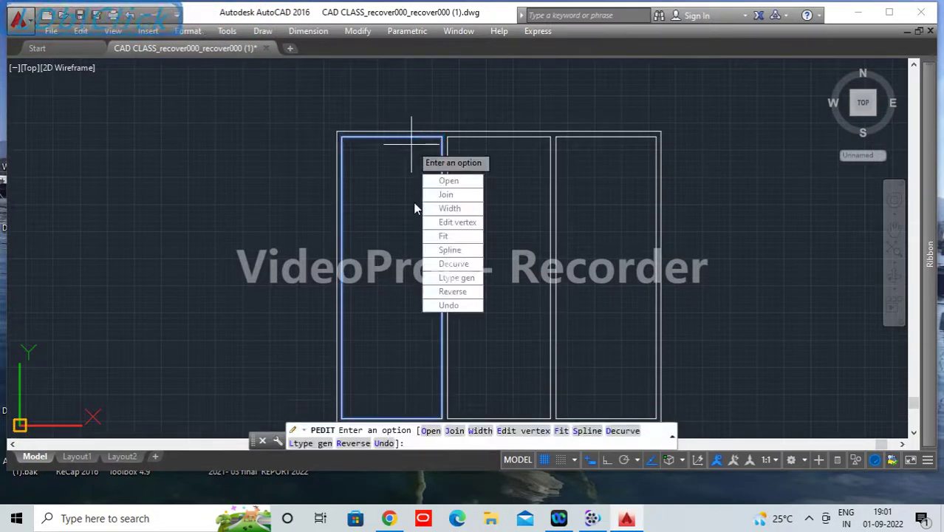
key(Escape)
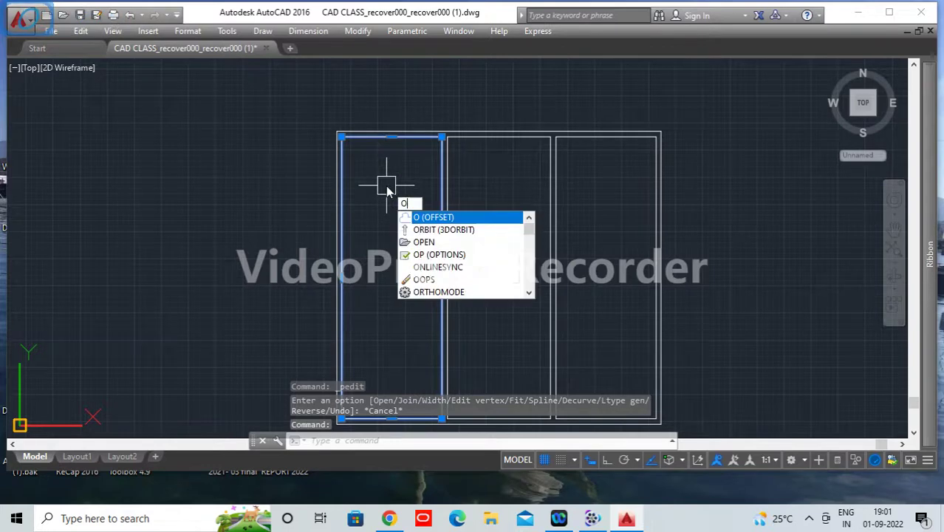
key(Return)
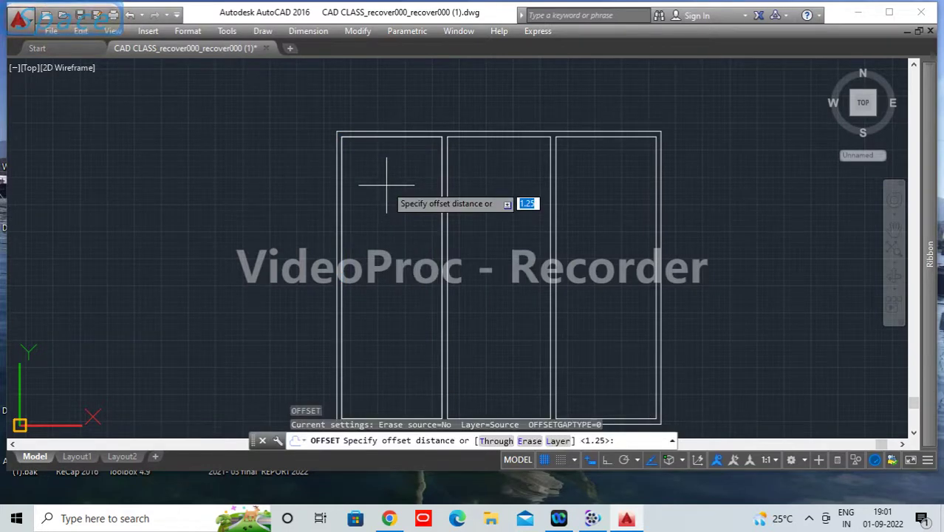
key(Return)
click(344, 185)
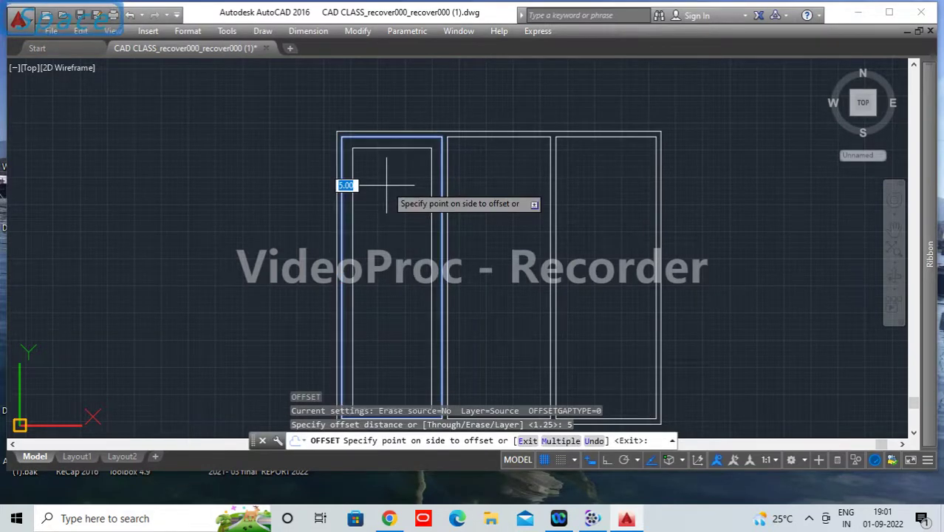
click(399, 223)
key(Return)
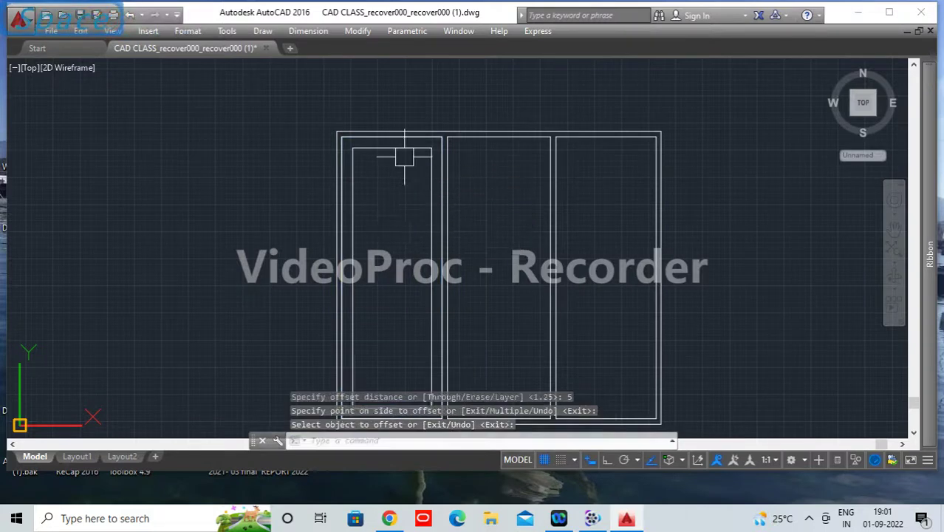
scroll(402, 139, up, 2)
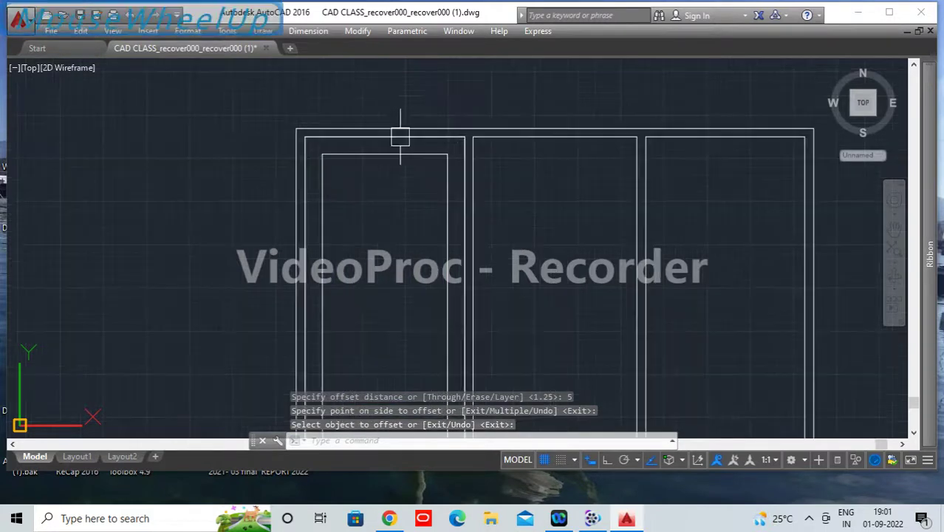
click(383, 138)
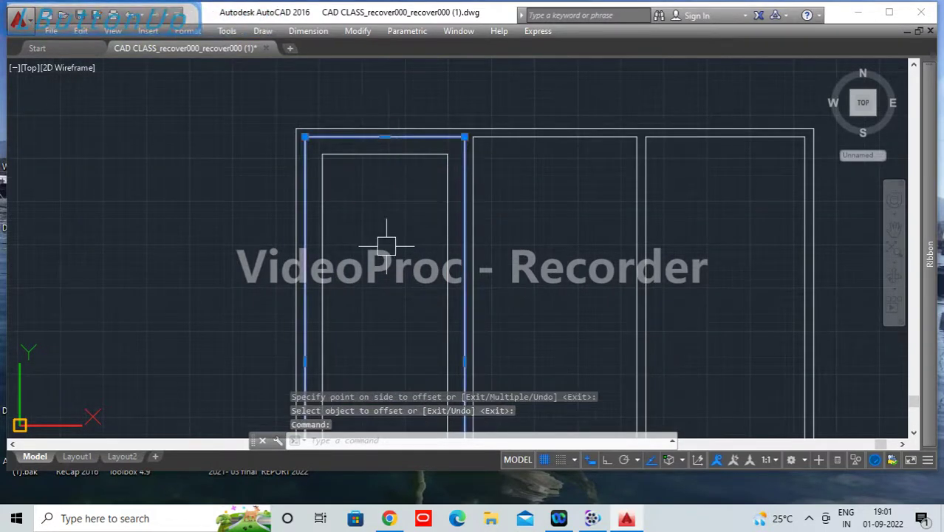
text(M)
key(Return)
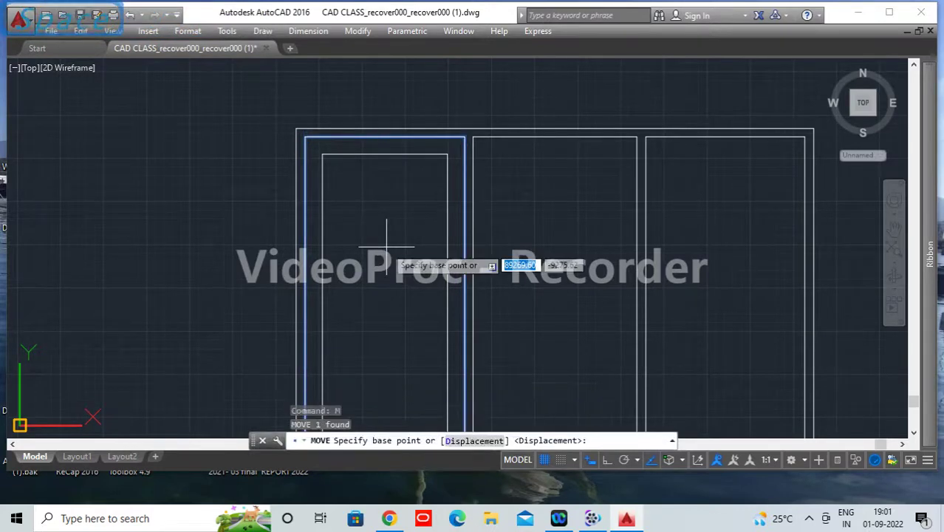
click(305, 137)
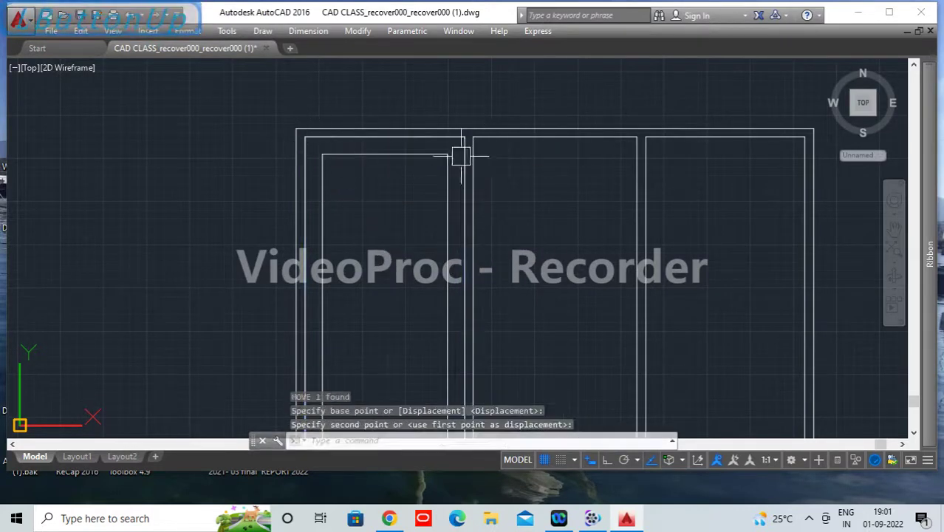
key(Escape)
double_click(367, 138)
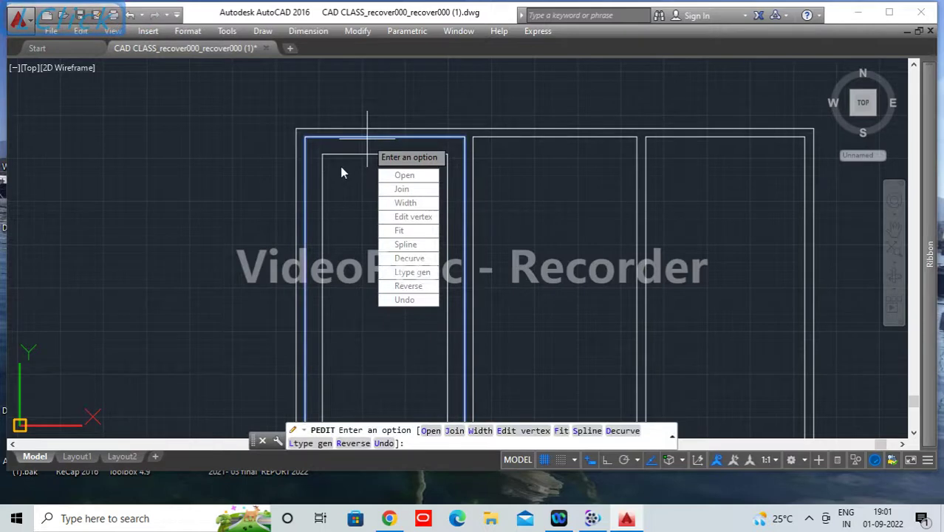
key(Escape)
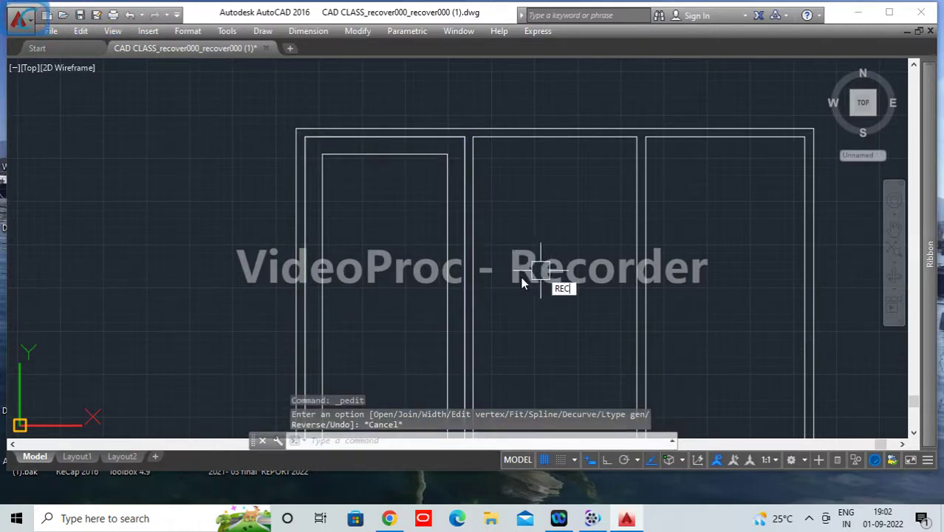
Step: Draw a rectangle over the window's middle pane opening between its opposite inner corners
text(REC)
key(Return)
click(471, 137)
middle_drag(557, 264, 489, 236)
click(561, 378)
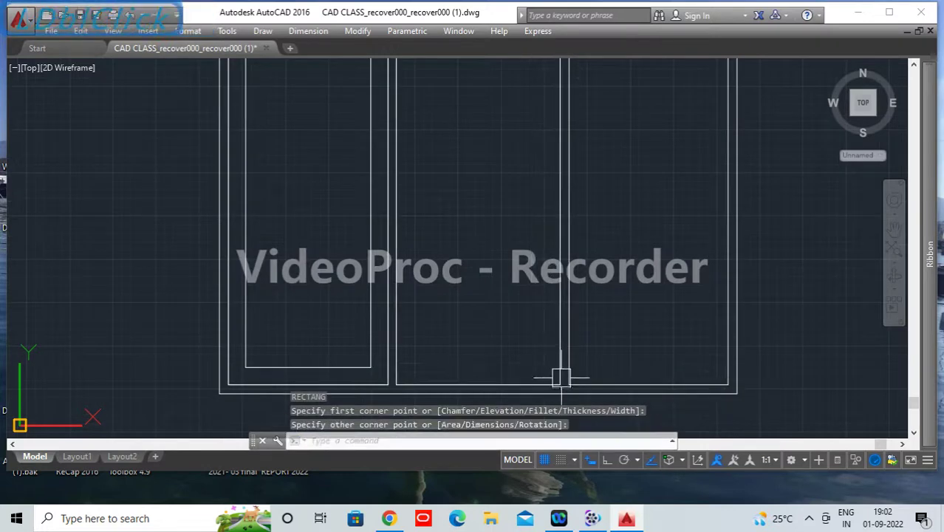
Step: Draw a rectangle over the window's right pane opening, from its top-left inner corner to its bottom-right inner corner
middle_drag(635, 183, 607, 257)
key(Return)
scroll(602, 161, down, 2)
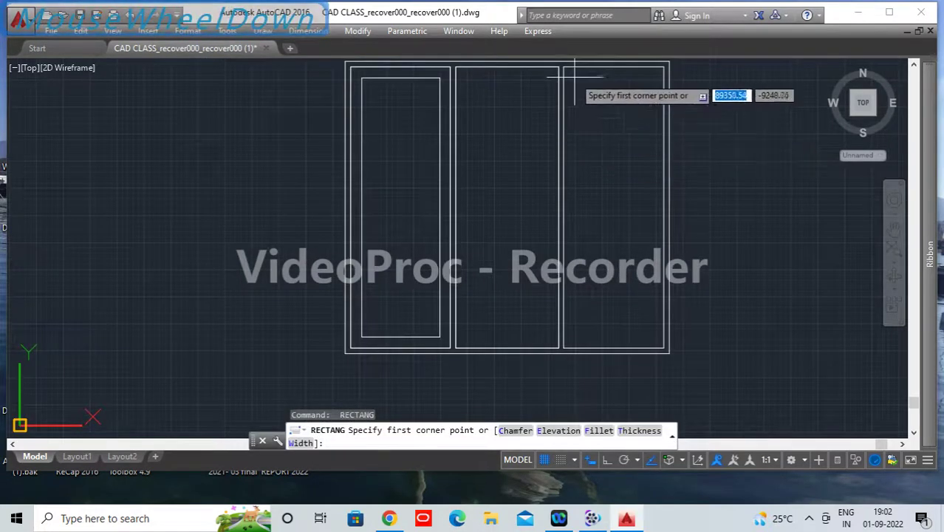
middle_drag(580, 101, 580, 112)
scroll(580, 111, up, 3)
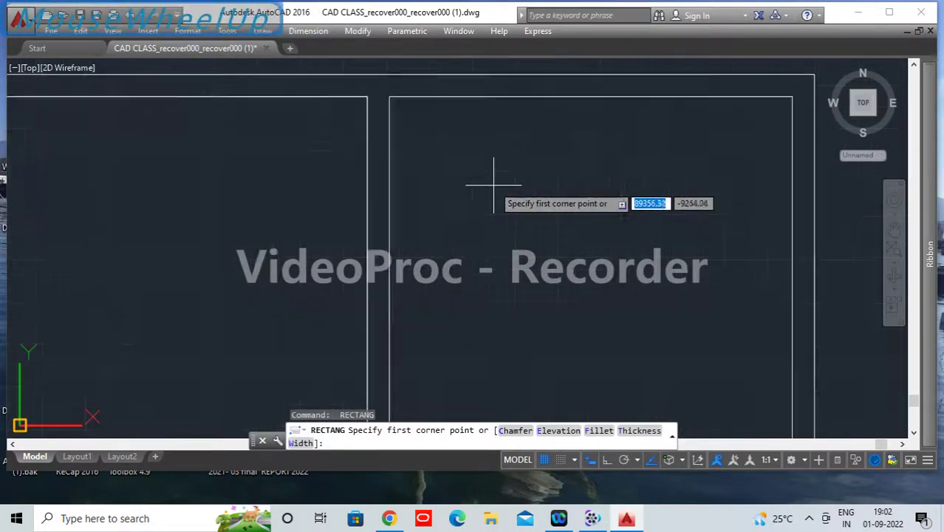
click(390, 97)
middle_drag(578, 416, 527, 179)
scroll(527, 249, down, 3)
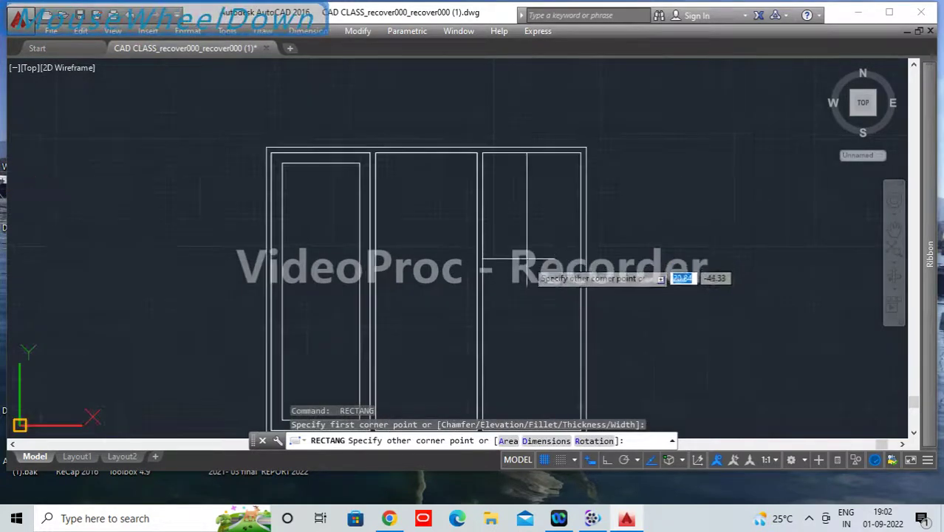
scroll(572, 370, up, 5)
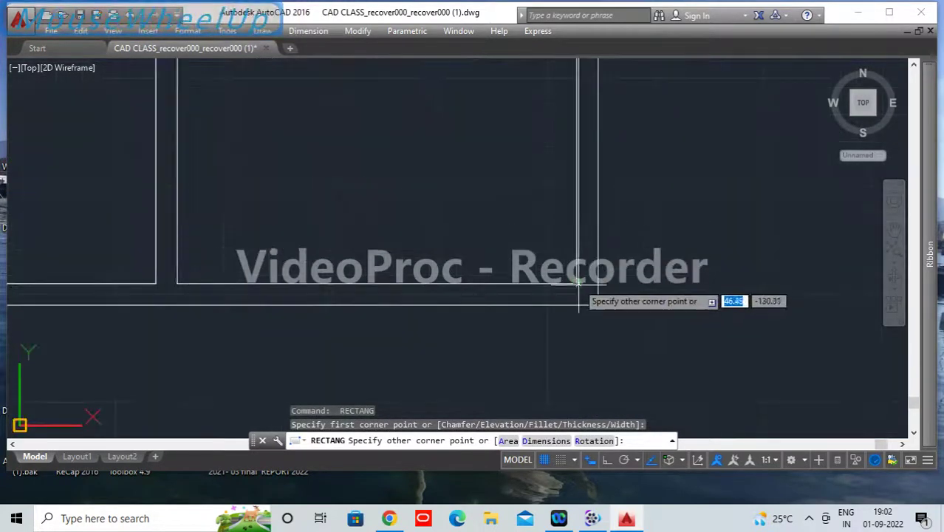
click(555, 277)
scroll(554, 277, down, 3)
scroll(533, 310, up, 3)
scroll(464, 240, down, 4)
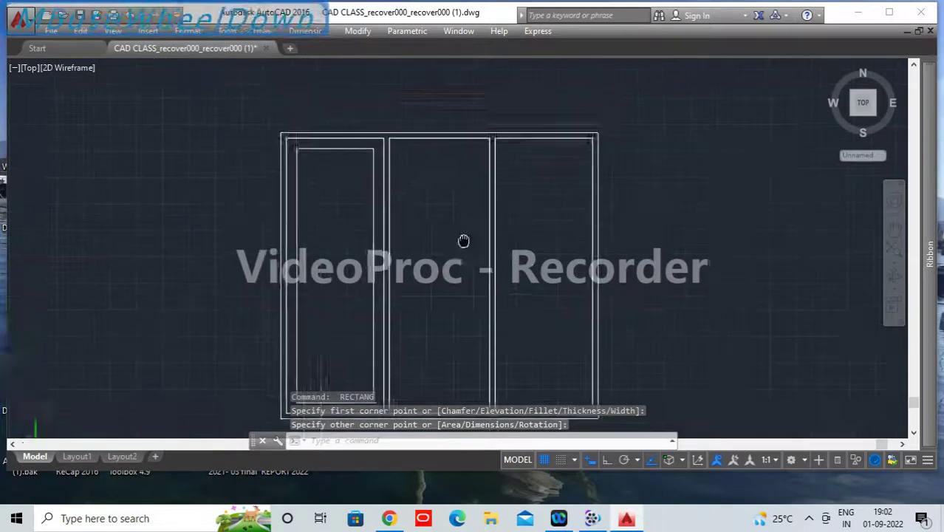
Step: Offset the middle pane's rectangle inward by 5
scroll(464, 240, up, 1)
scroll(463, 214, up, 5)
double_click(455, 222)
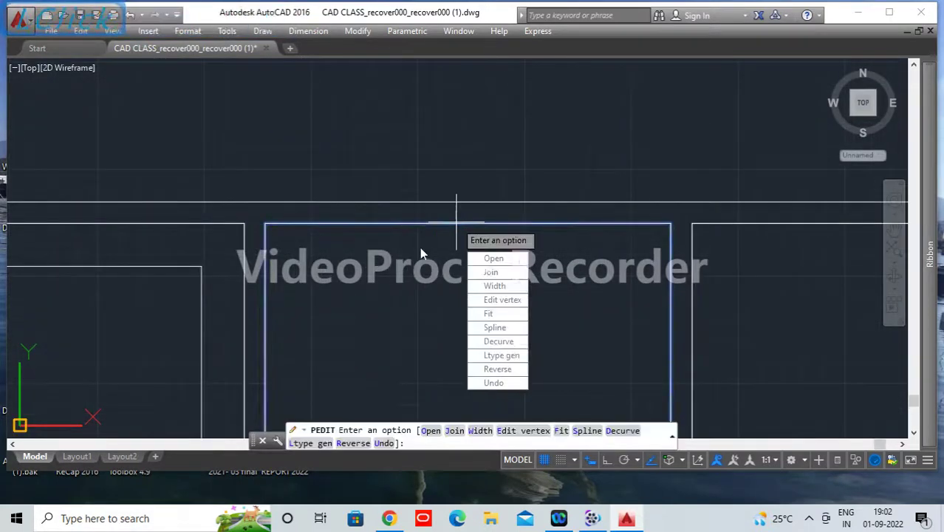
key(Escape)
click(408, 224)
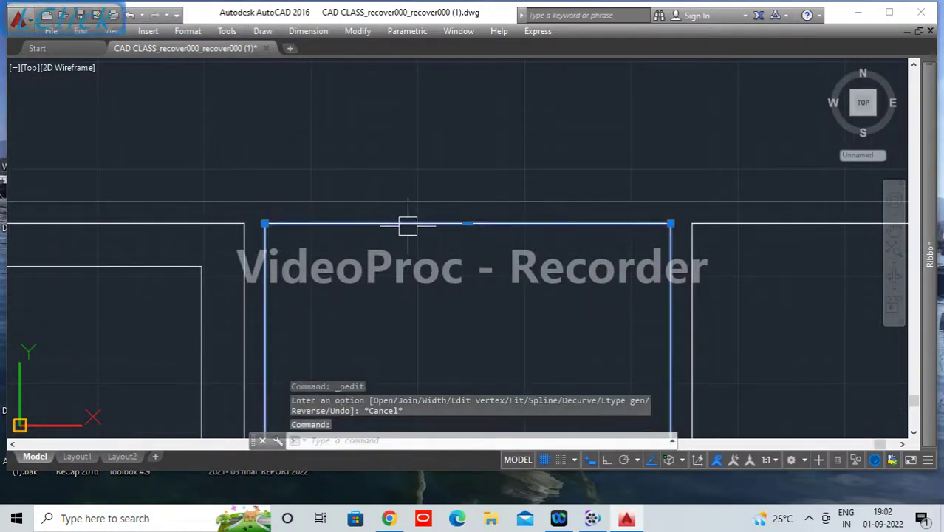
text(o)
key(Return)
text(5)
key(Return)
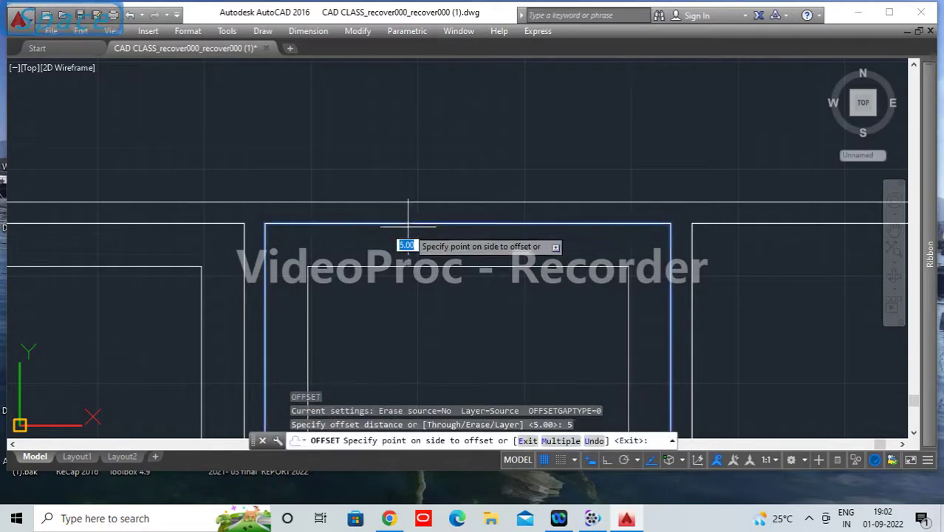
click(412, 328)
Step: Offset the right pane's rectangle inward by the same distance of 5 and finish the Offset command
click(733, 224)
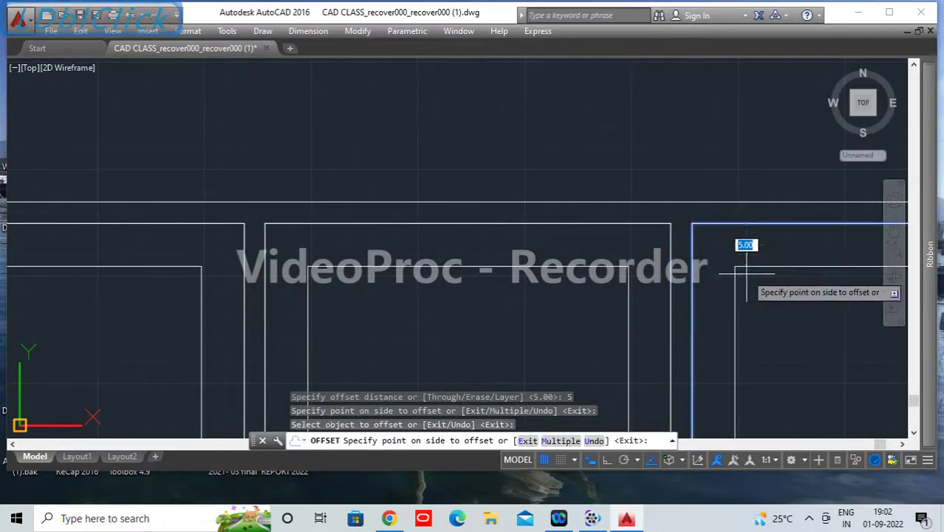
click(713, 306)
scroll(758, 309, down, 5)
middle_drag(771, 360, 675, 236)
key(space)
Step: Measure the height of the left pane's inner rectangle along its left edge
scroll(595, 218, up, 3)
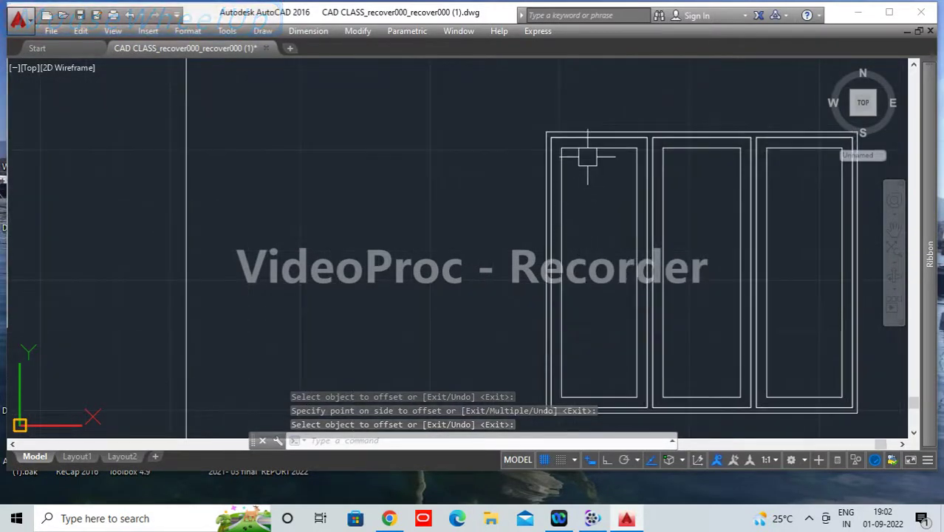
mouse_move(595, 181)
middle_down()
mouse_move(595, 219)
mouse_move(580, 181)
middle_up()
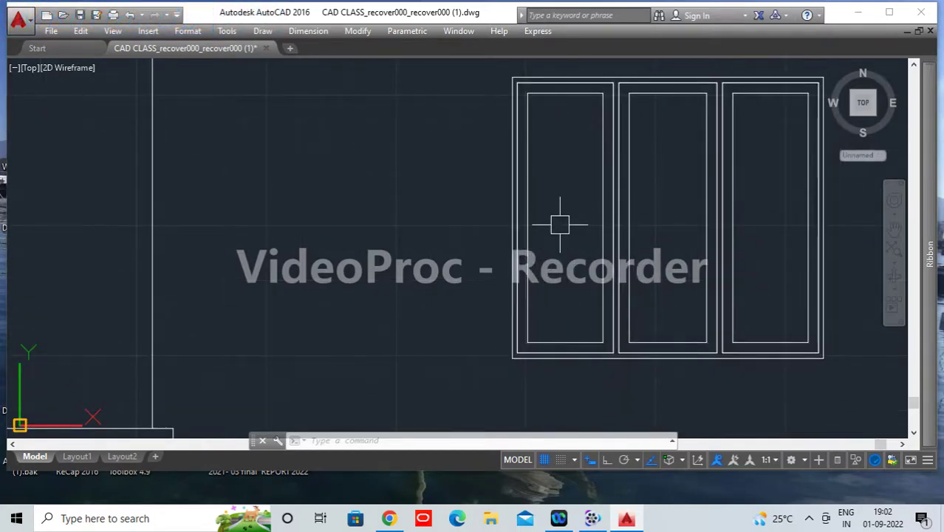
text(ST)
key(Return)
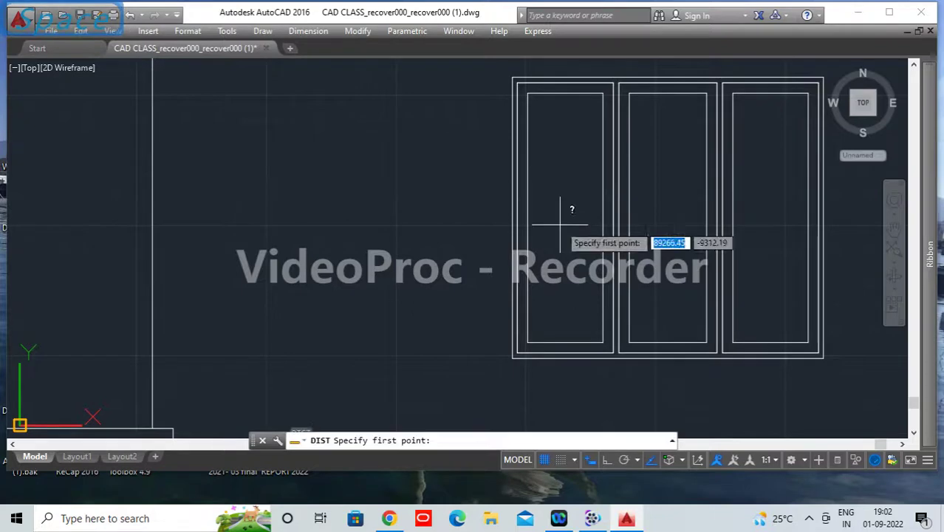
click(527, 93)
click(527, 342)
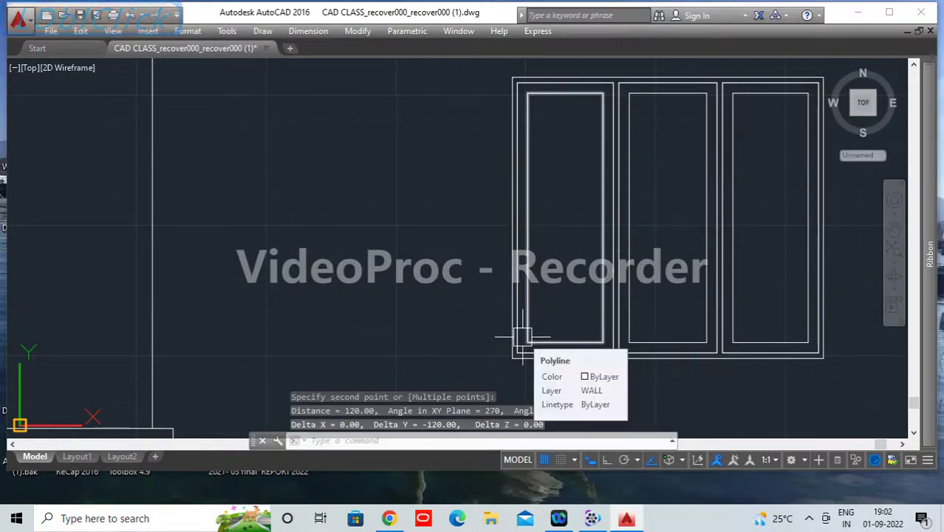
double_click(560, 99)
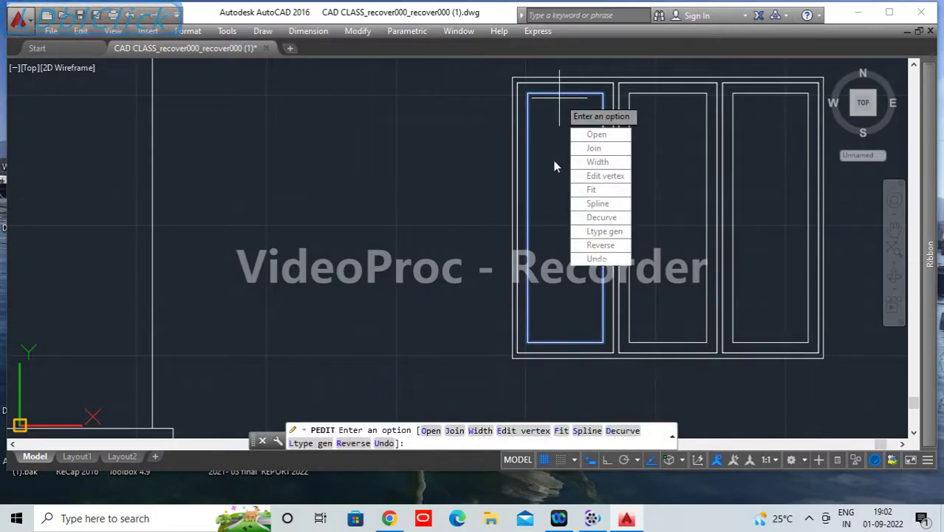
key(Escape)
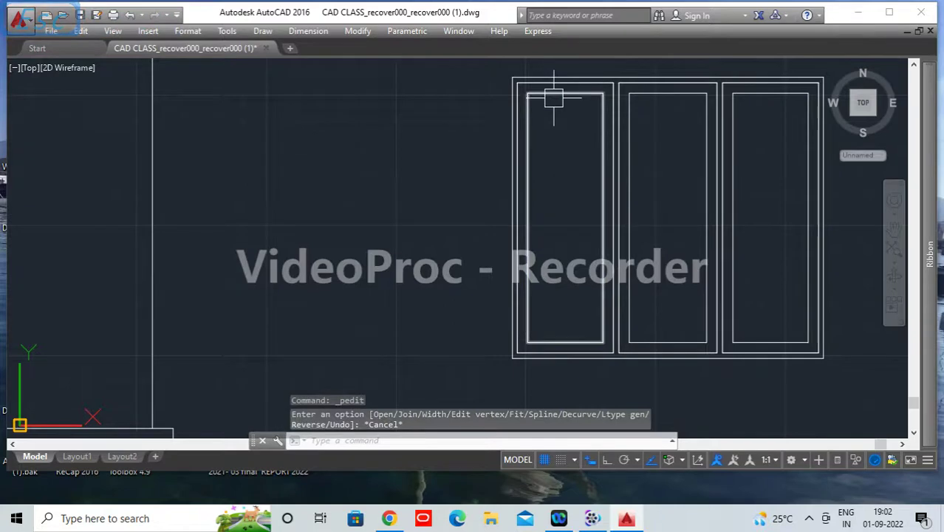
double_click(554, 98)
text(x)
key(Return)
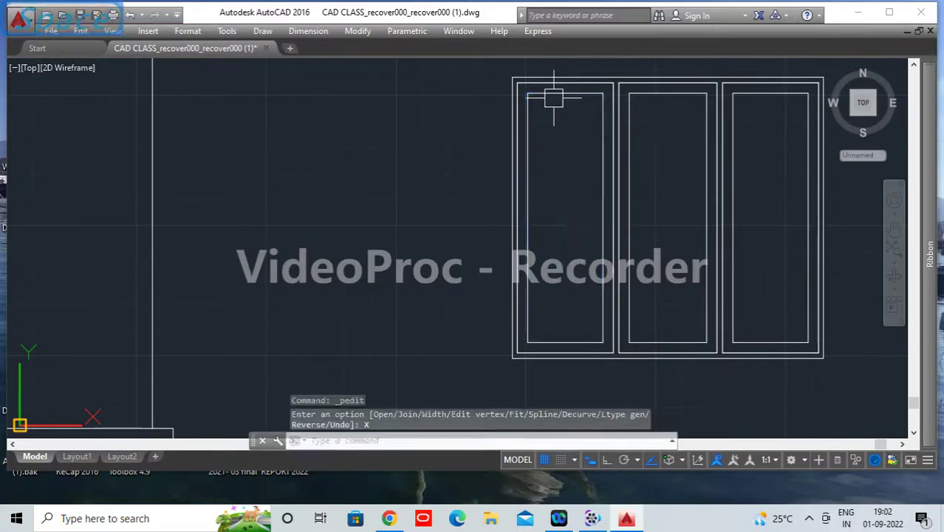
double_click(559, 94)
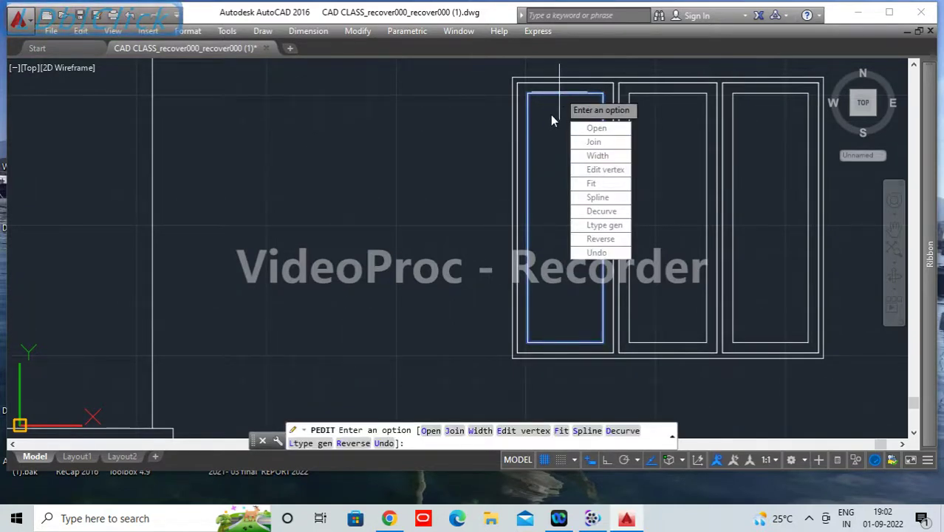
key(Escape)
scroll(550, 115, up, 2)
middle_drag(550, 111, 516, 247)
click(551, 263)
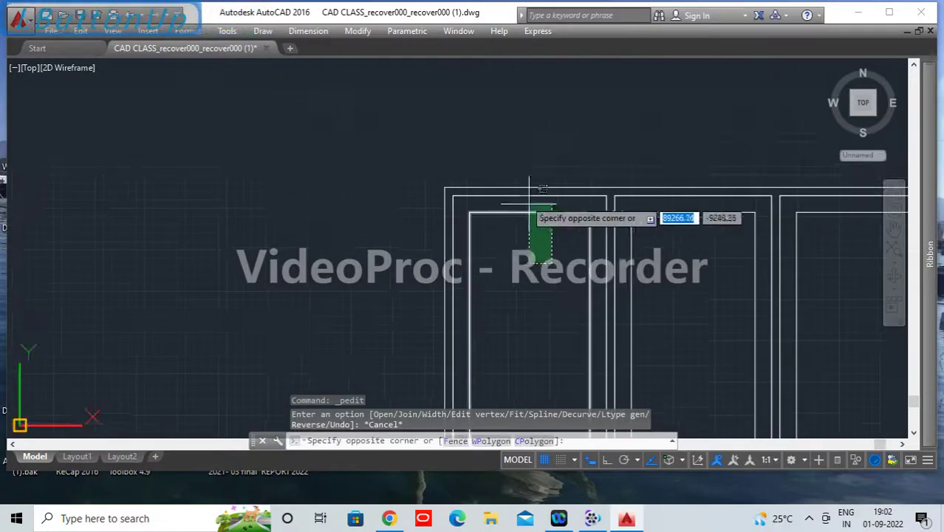
click(495, 208)
key(Escape)
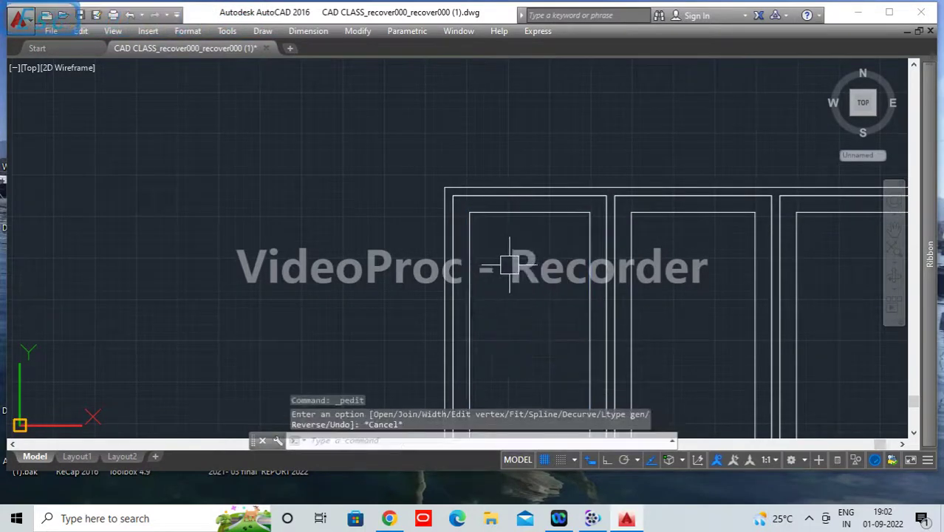
click(517, 251)
click(468, 212)
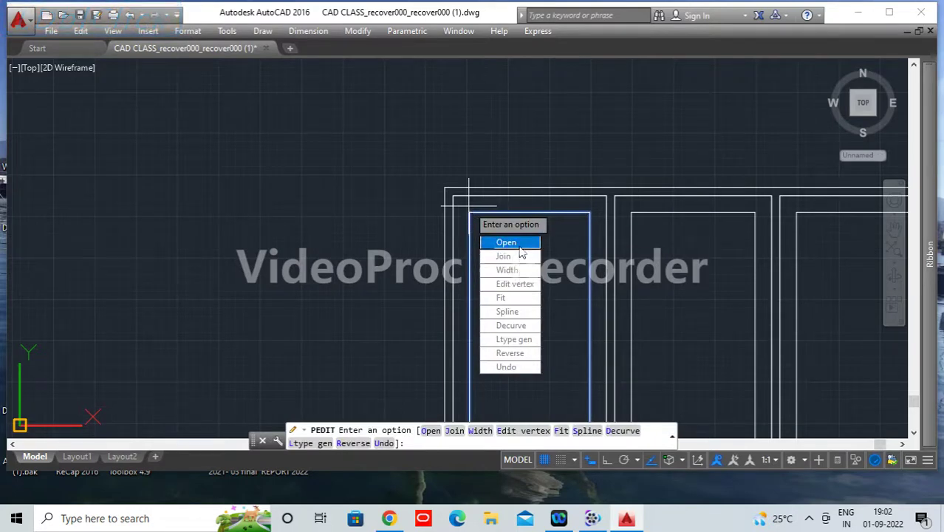
click(562, 244)
key(Escape)
click(500, 190)
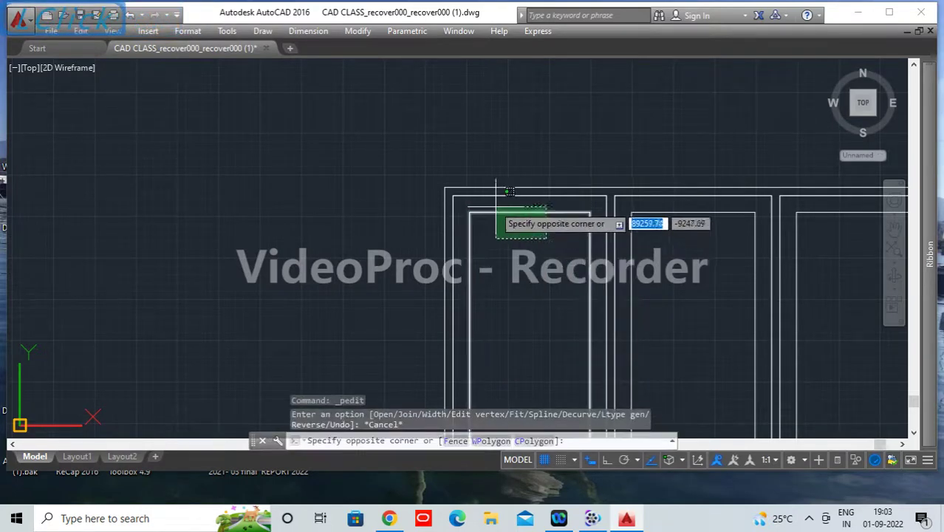
click(493, 206)
double_click(493, 206)
key(Escape)
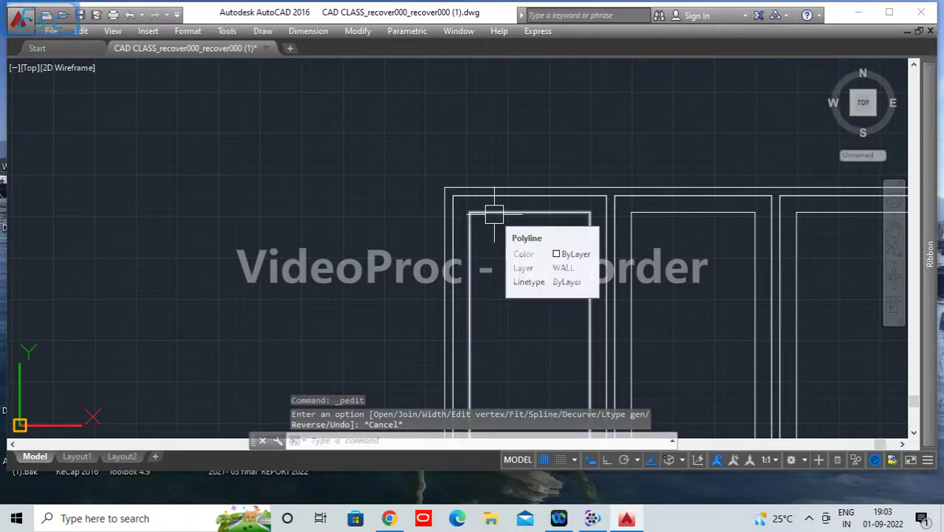
double_click(494, 215)
text(X)
key(Return)
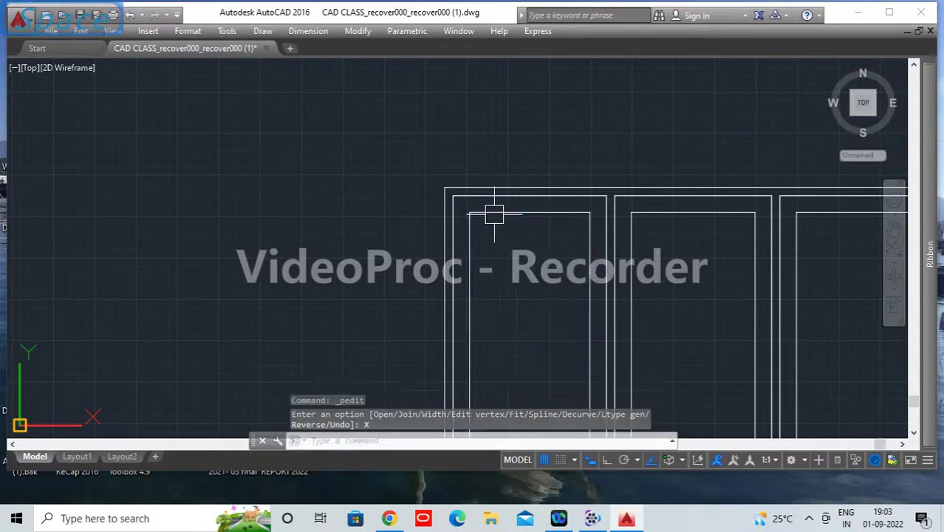
double_click(494, 214)
key(Escape)
scroll(529, 236, down, 2)
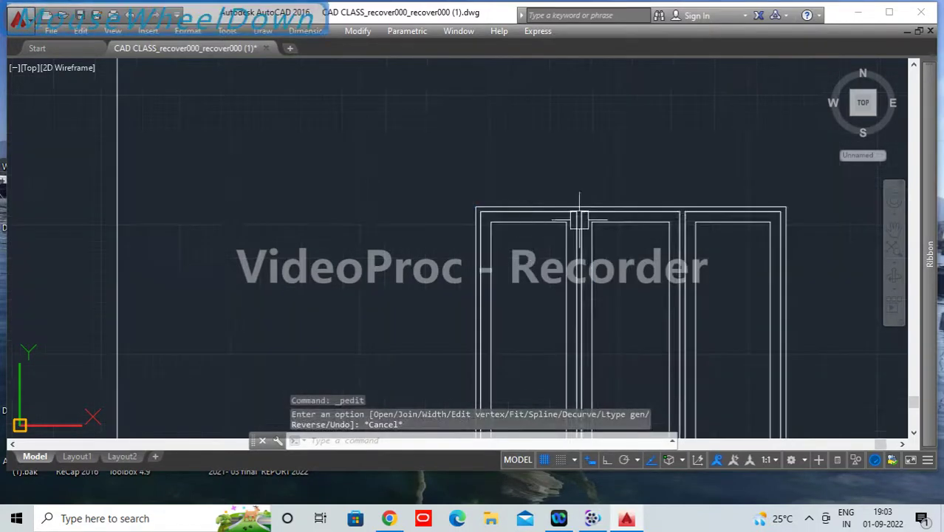
double_click(630, 224)
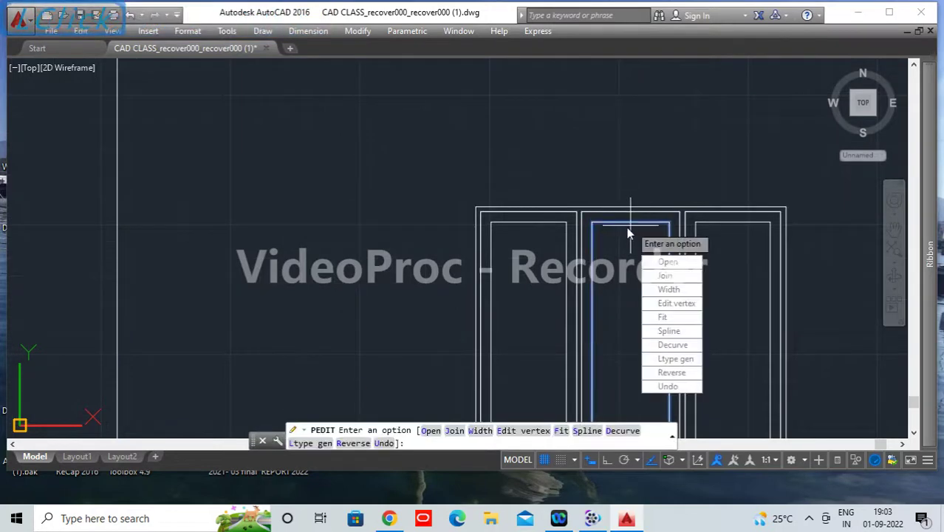
key(Escape)
scroll(452, 257, up, 3)
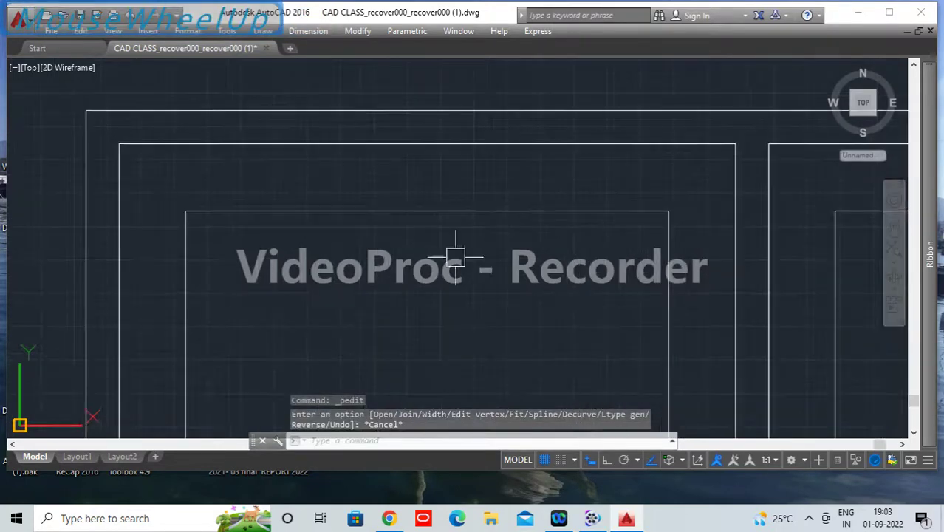
Step: Explode the left pane's inner rectangle into separate lines
click(317, 270)
click(144, 192)
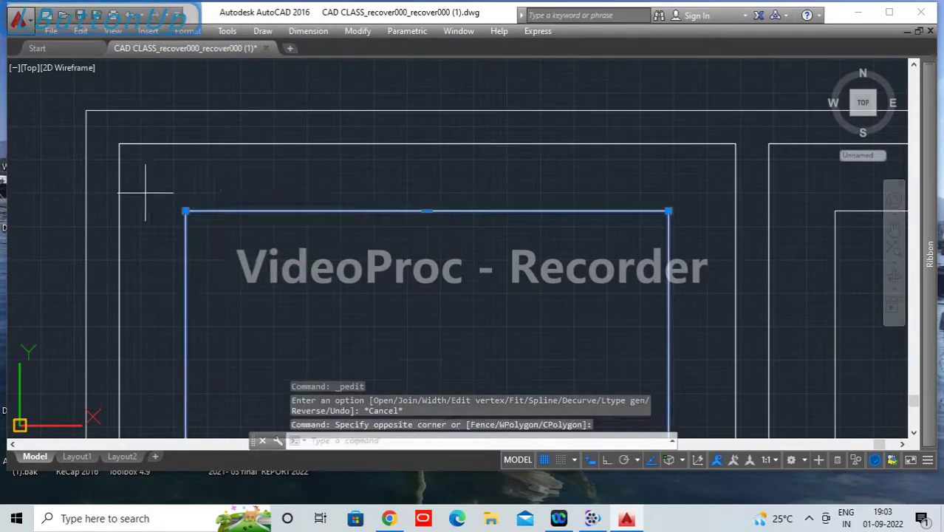
click(145, 192)
key(Return)
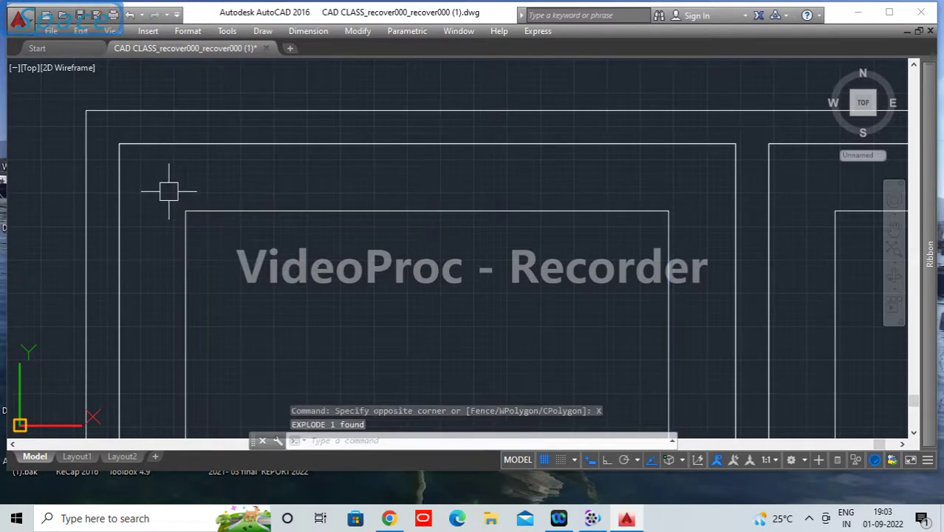
Step: Offset the top line of the left pane's inner rectangle downward by 40 twice to add two horizontal divisions
click(247, 213)
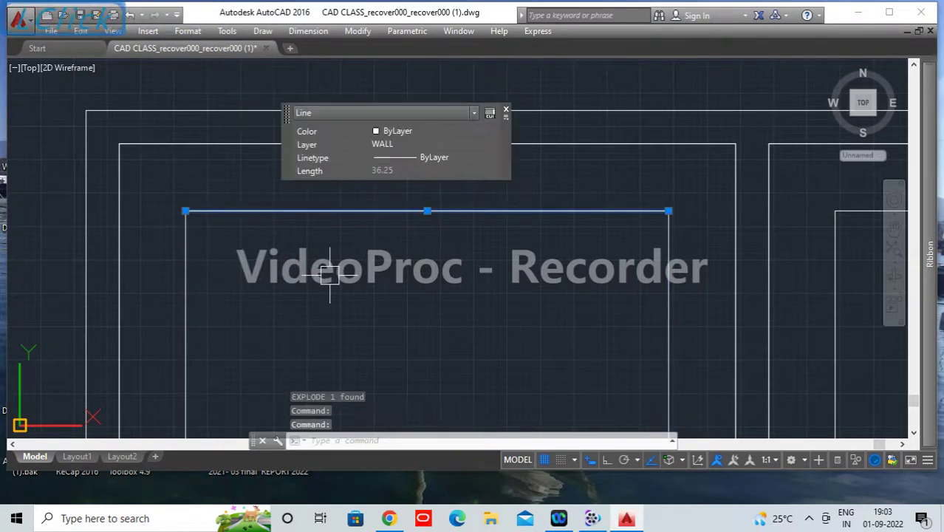
scroll(399, 214, up, 5)
text(o)
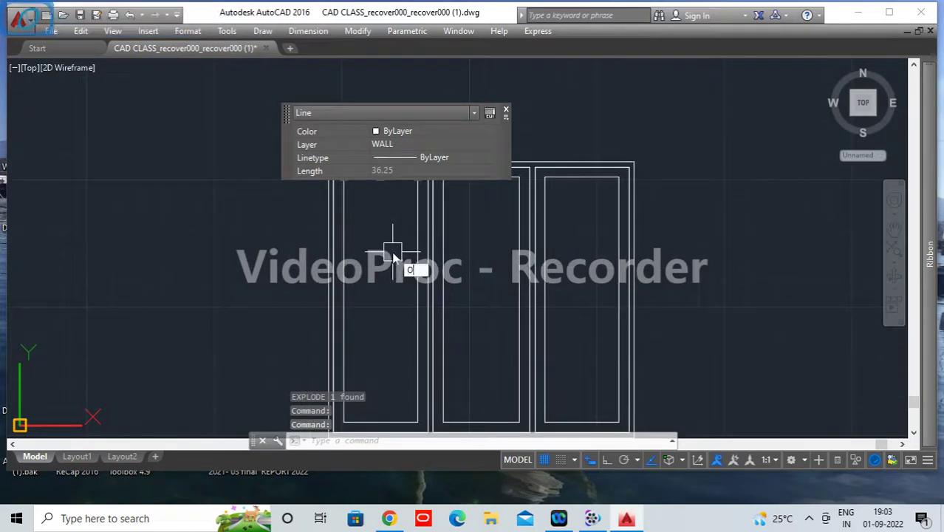
key(Return)
key(Return)
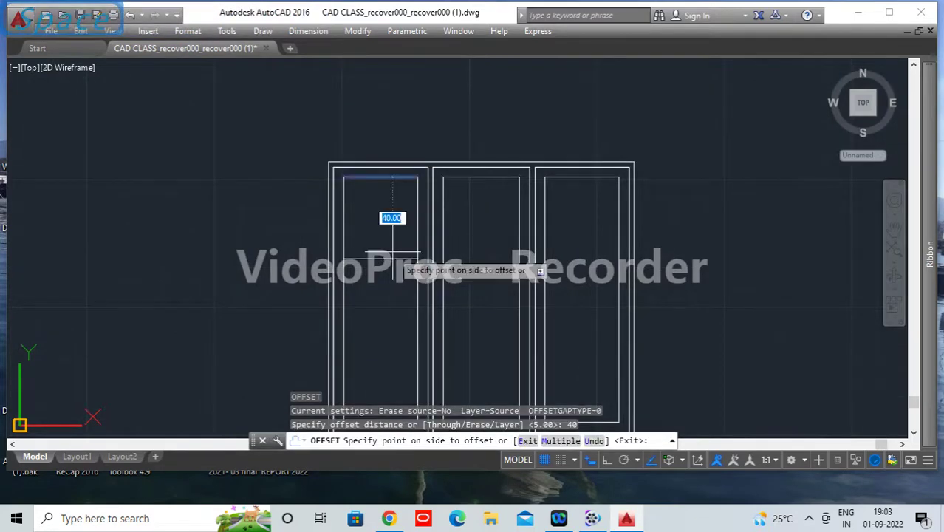
click(373, 316)
middle_drag(394, 311, 427, 231)
click(420, 213)
click(407, 291)
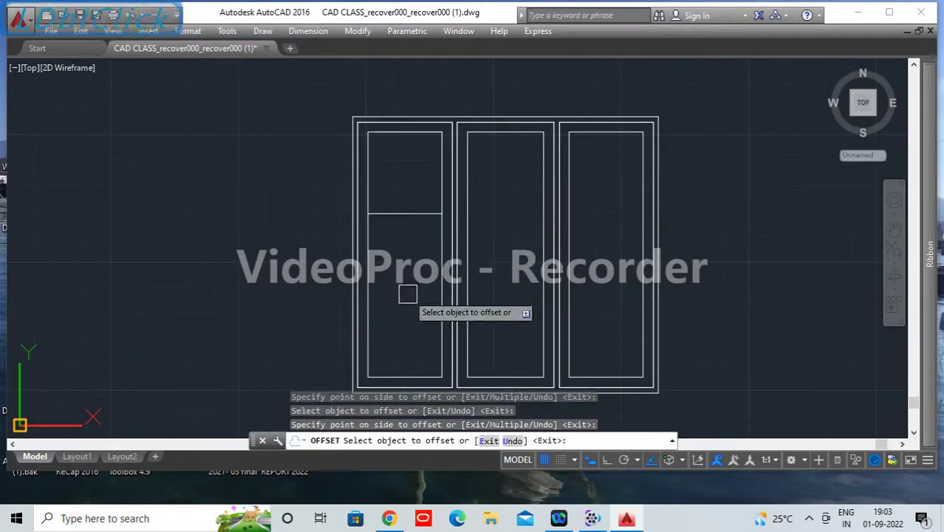
click(418, 214)
click(418, 282)
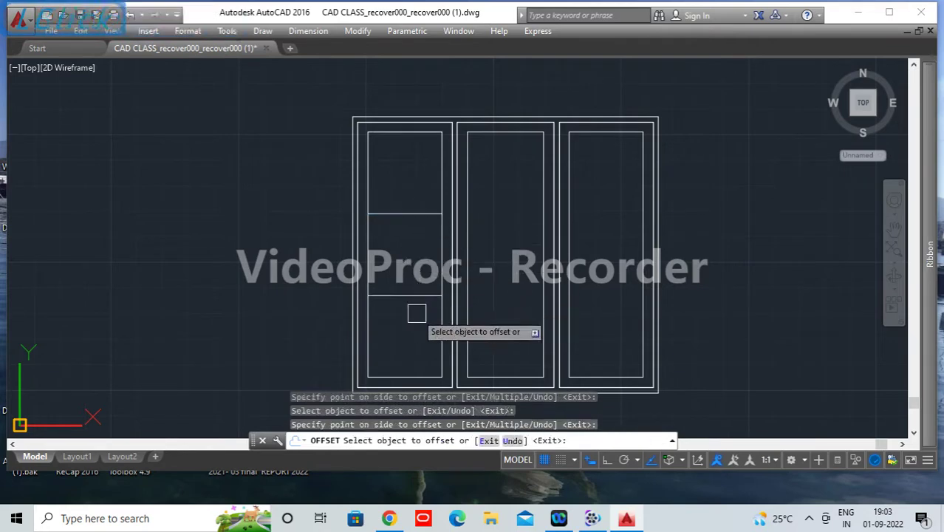
key(Return)
text(o)
key(Return)
text(1.25)
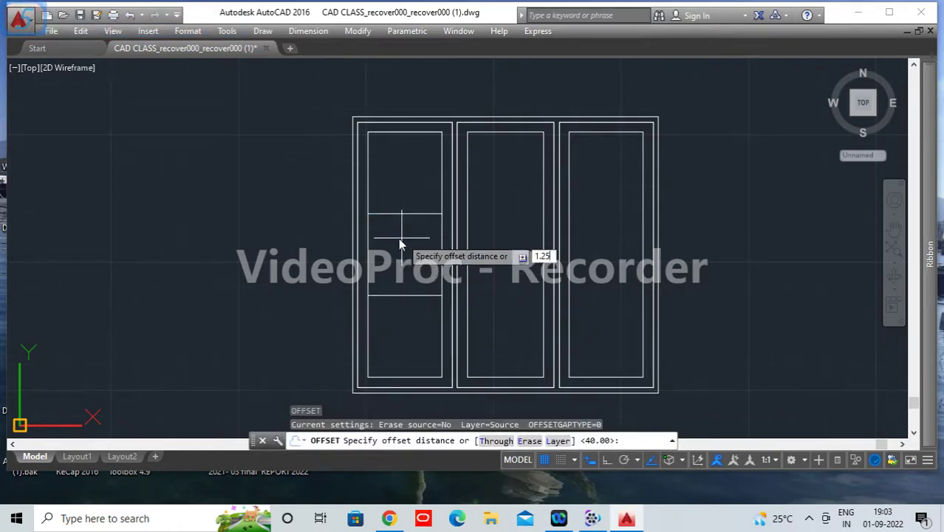
key(Escape)
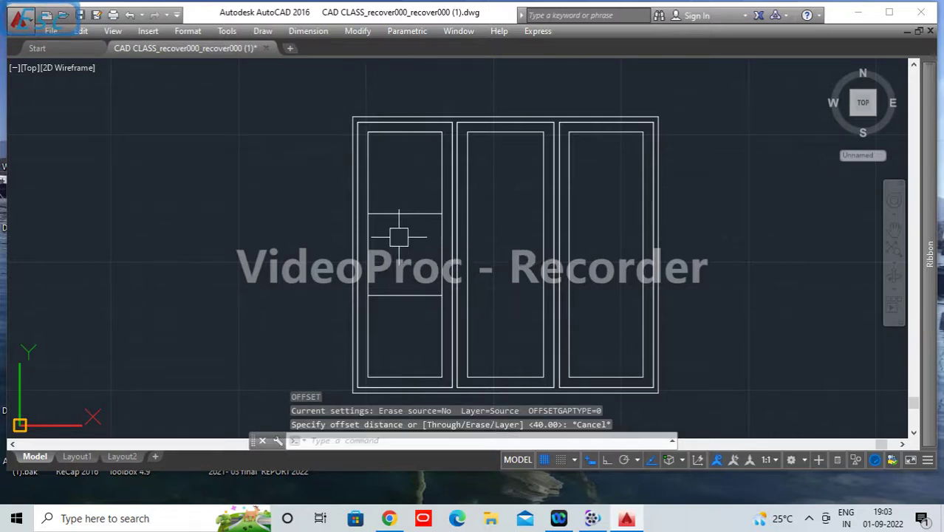
Step: Offset the top line of the left pane's inner rectangle downward by 2.5
key(Return)
text(2.5)
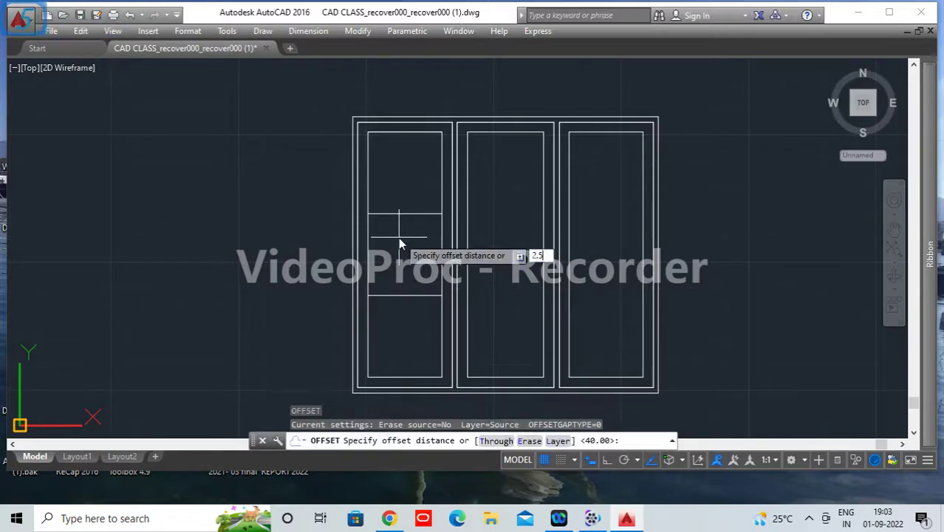
key(Return)
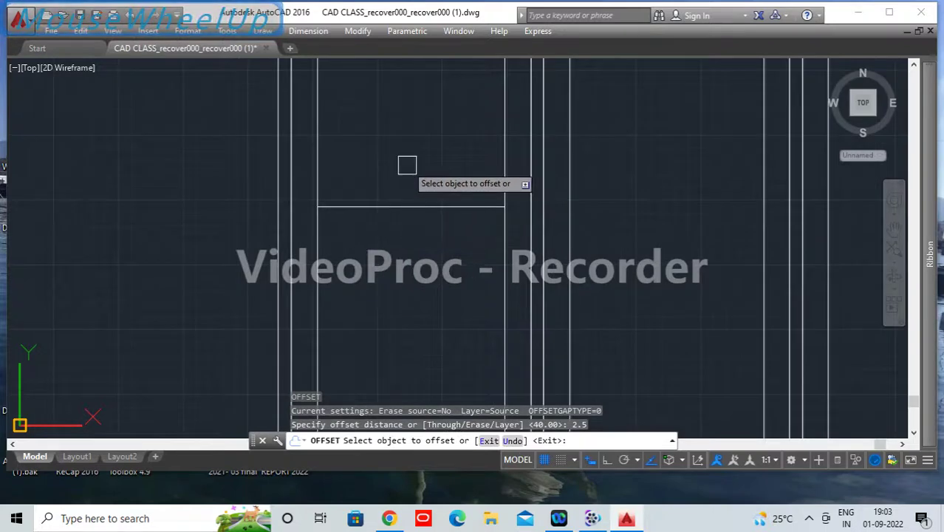
scroll(406, 166, down, 3)
scroll(384, 232, down, 1)
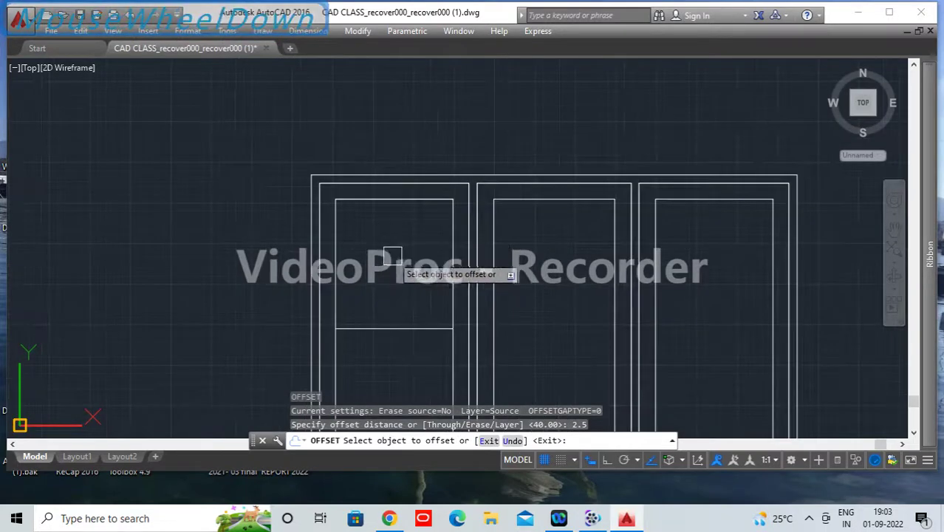
scroll(395, 243, down, 2)
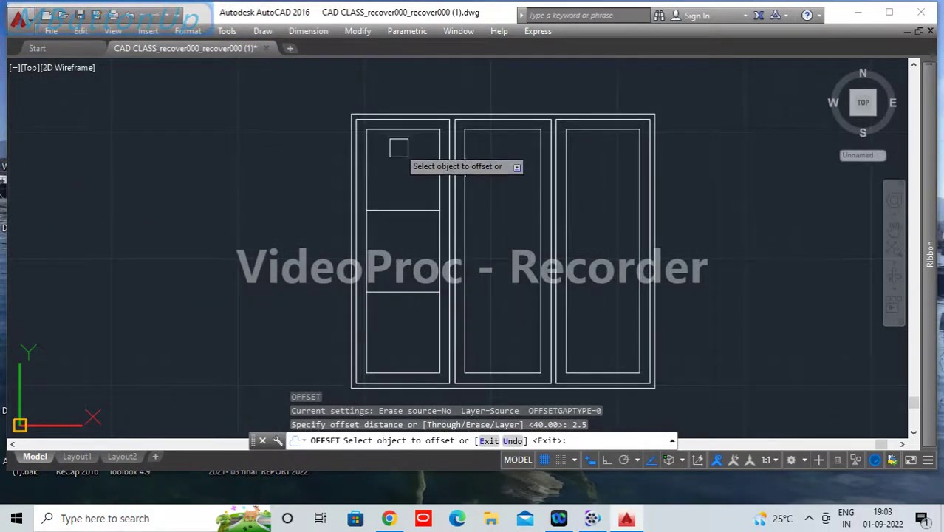
scroll(405, 192, up, 4)
click(413, 169)
click(415, 211)
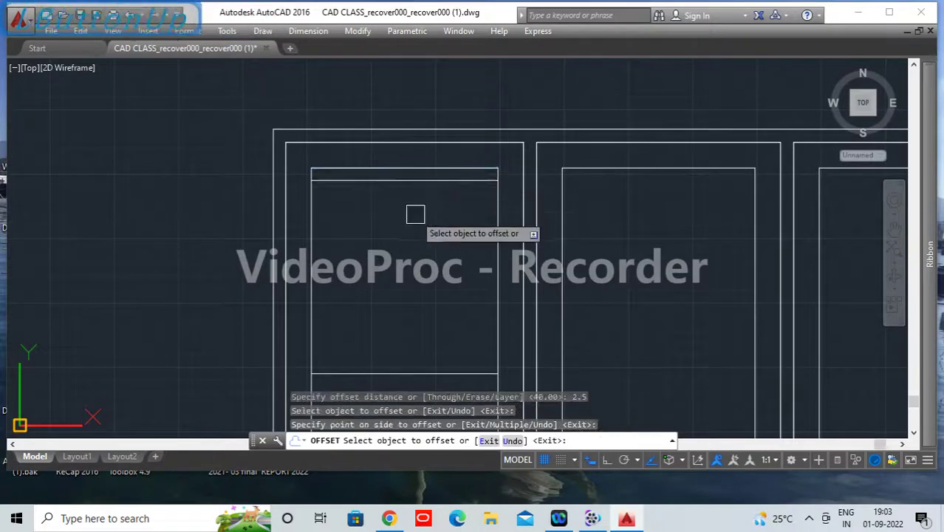
Step: Offset both side lines of the left pane's inner rectangle inward by 2.5
click(303, 295)
click(311, 267)
click(483, 291)
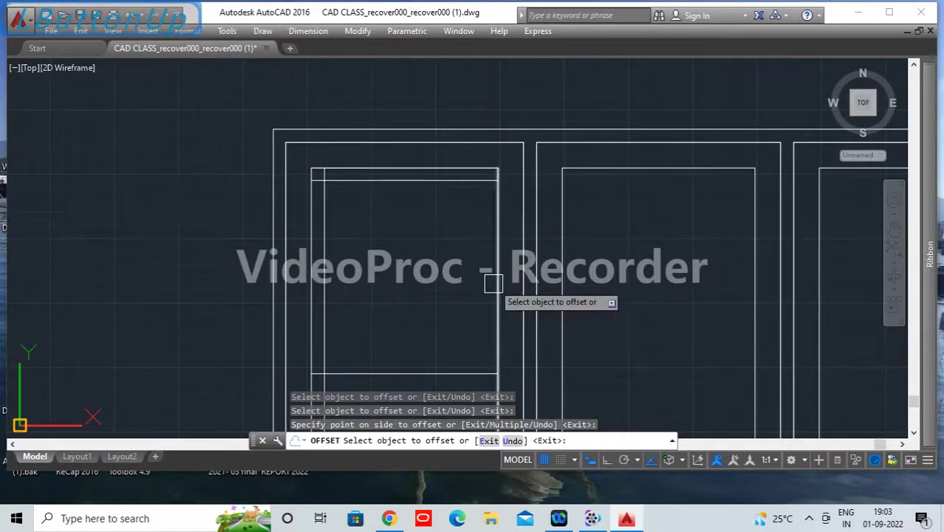
click(493, 283)
click(441, 286)
Step: Offset the left pane's upper dividing line by 2.5 to both sides, and undo all the 2.5 offsets
scroll(449, 223, up, 5)
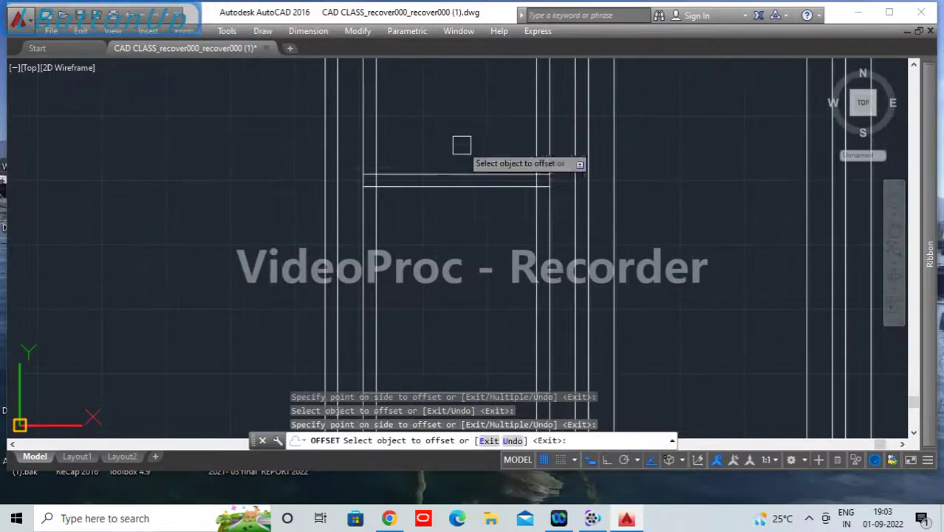
click(462, 145)
click(450, 186)
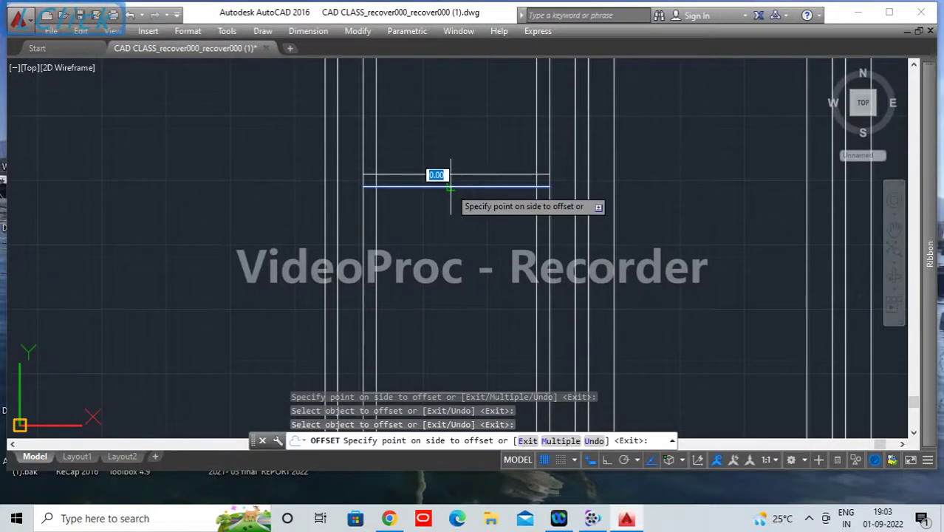
click(446, 209)
scroll(446, 260, down, 2)
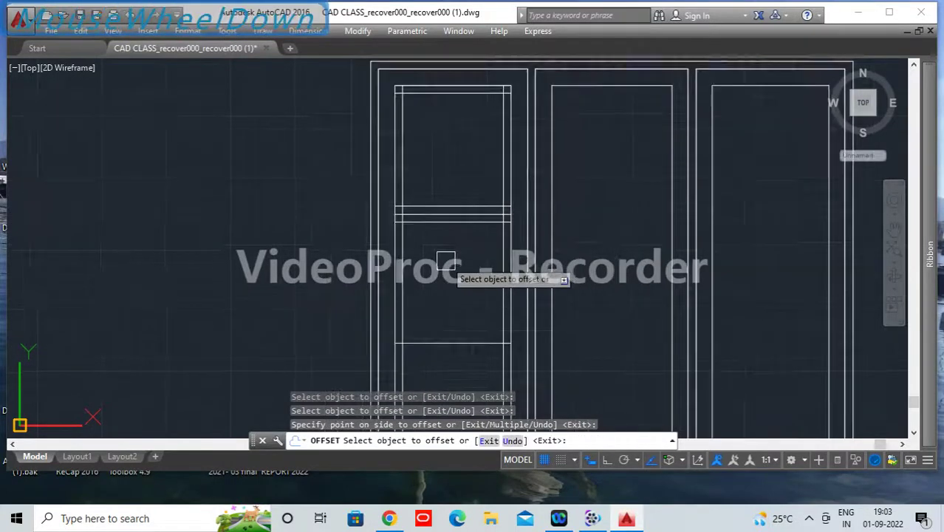
key(Escape)
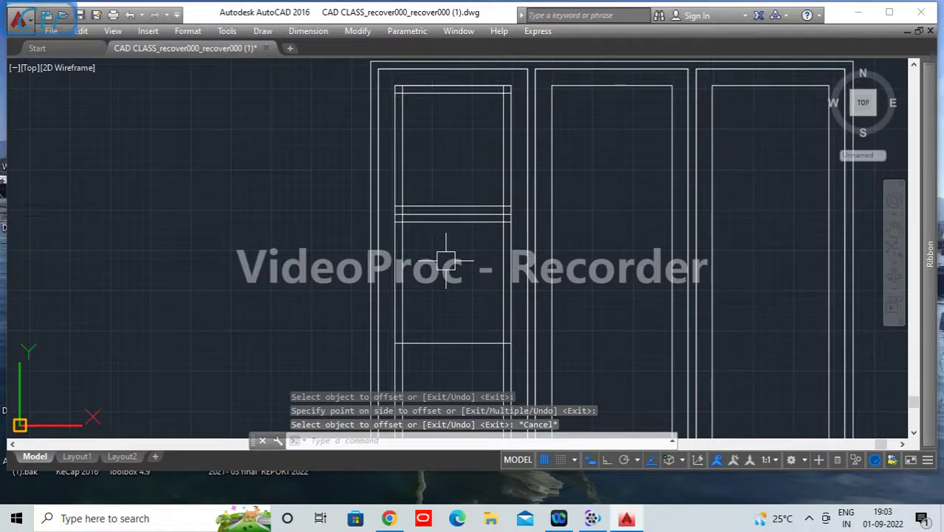
key(ctrl+z)
Step: Offset the top line of the left pane's inner rectangle downward by 5
scroll(432, 200, up, 4)
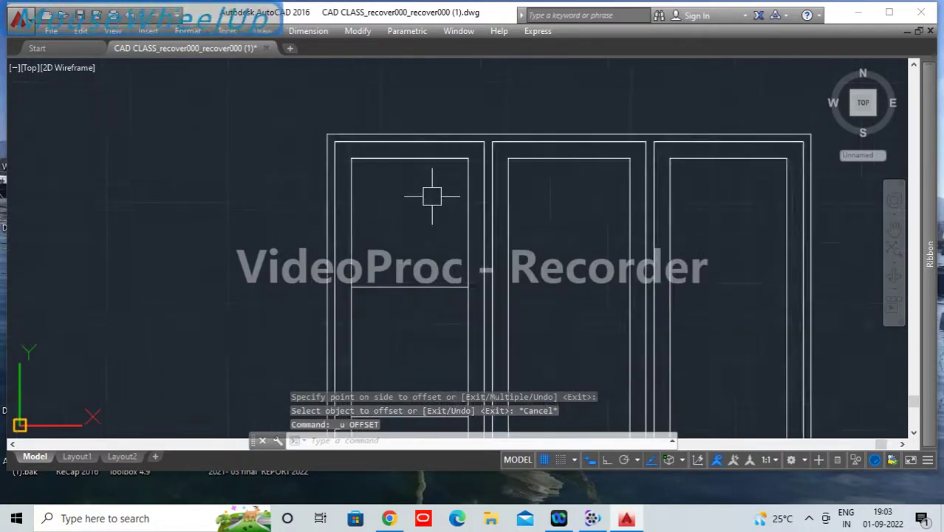
text(o)
key(space)
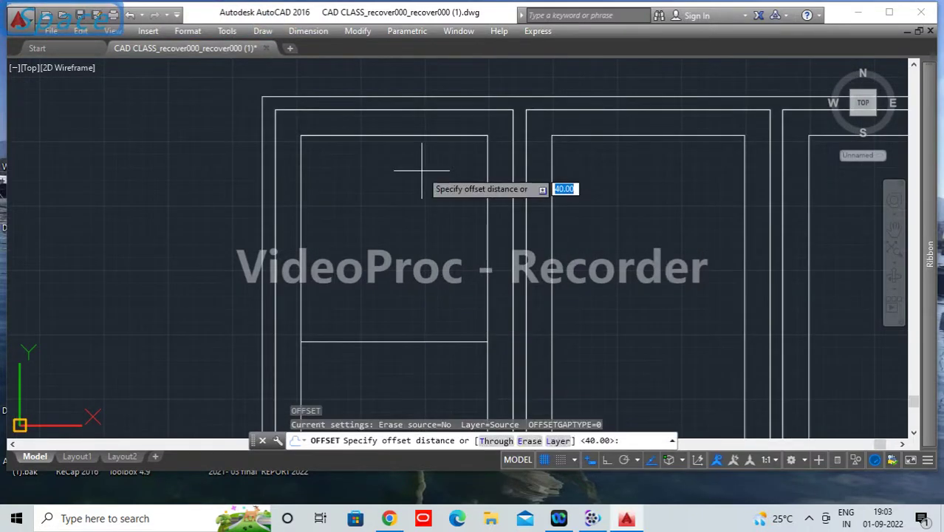
text(5)
key(space)
click(429, 136)
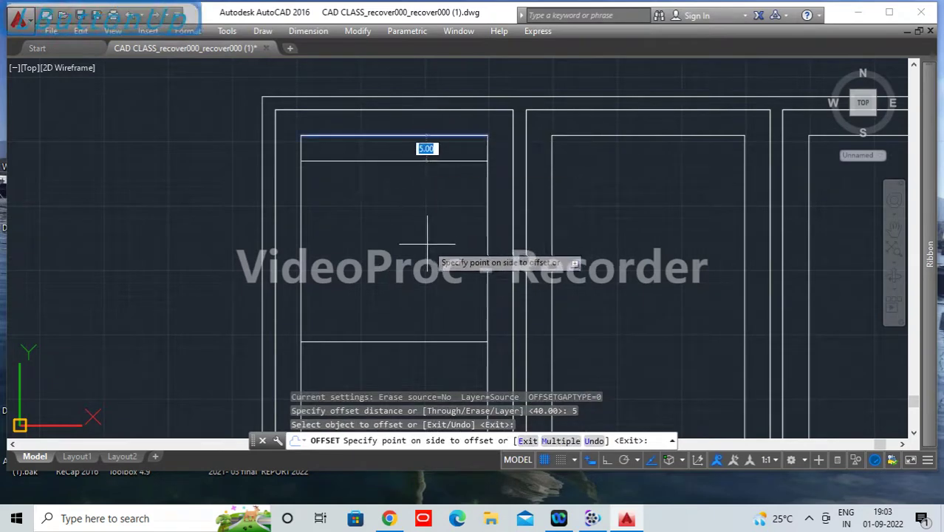
click(432, 258)
Step: Offset both side lines of the left pane's inner rectangle inward by 5, and undo all the 5 offsets
click(362, 275)
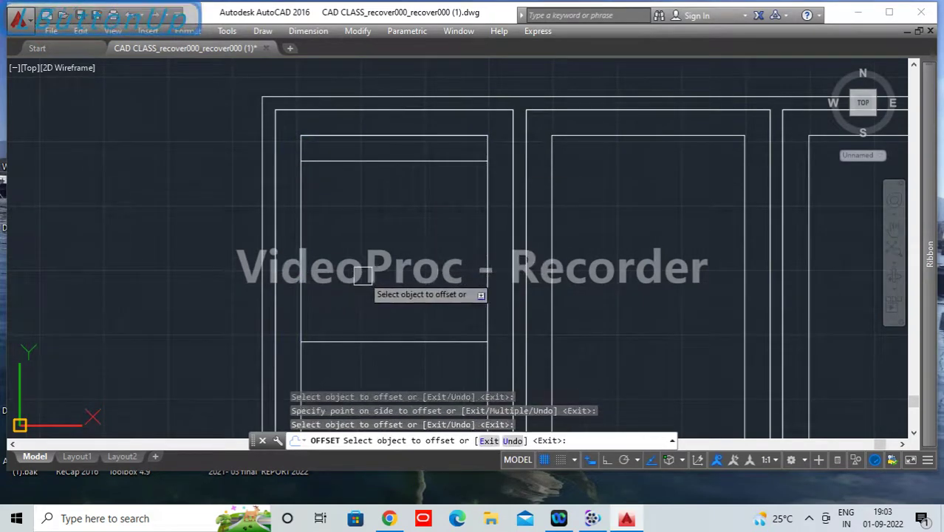
click(306, 276)
click(373, 276)
click(481, 262)
click(432, 286)
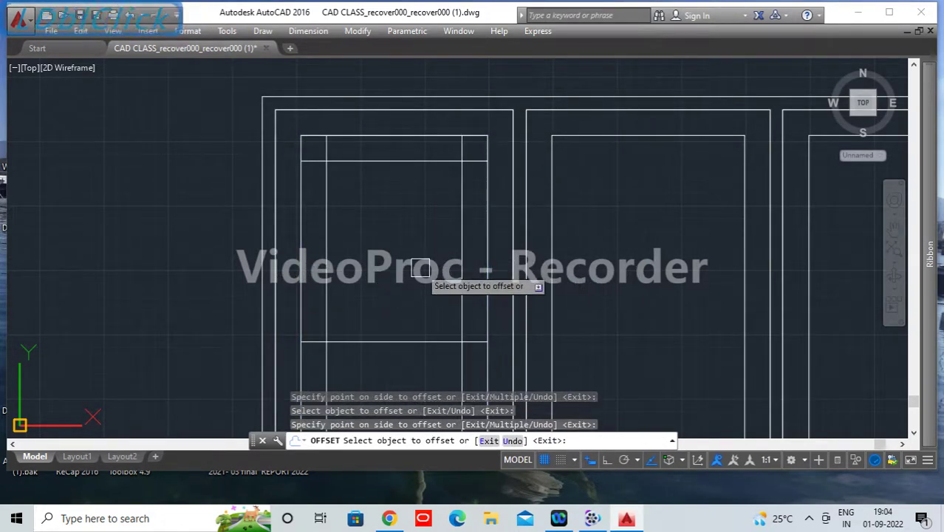
scroll(443, 286, down, 4)
middle_drag(449, 285, 457, 186)
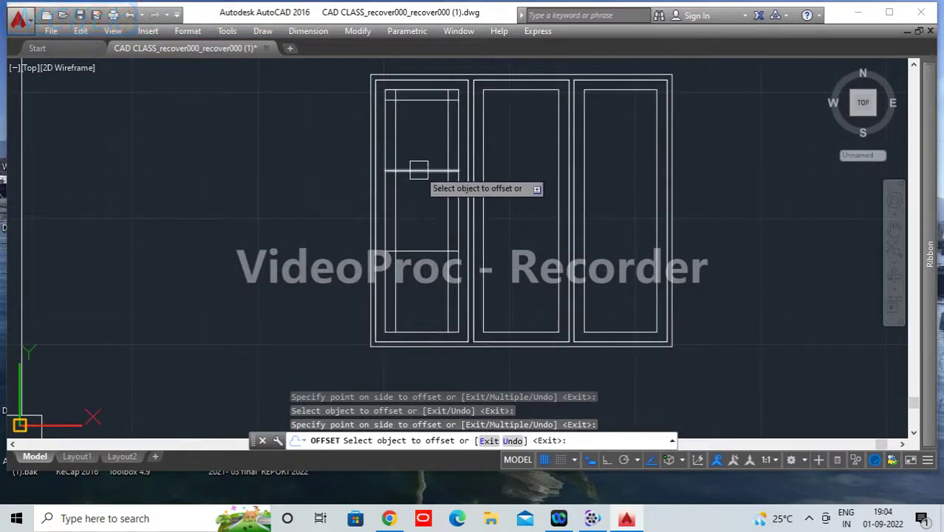
key(Escape)
key(ctrl+z)
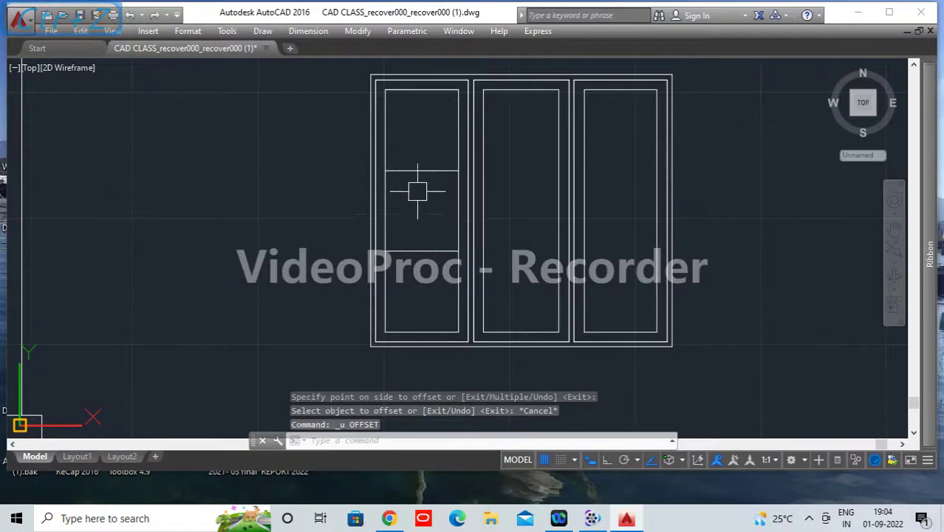
Step: Offset the left pane's upper dividing line by 1.25 to both sides
middle_drag(422, 222, 428, 215)
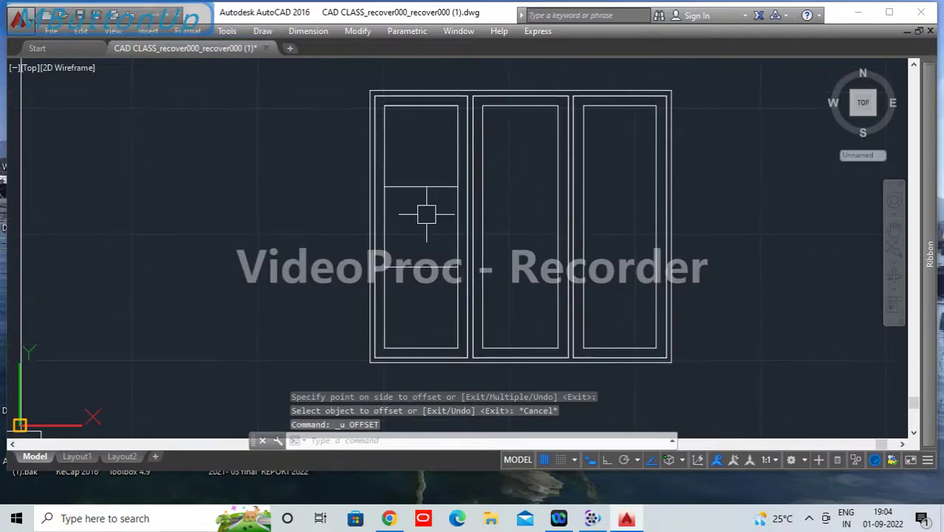
key(space)
text(1.25)
key(space)
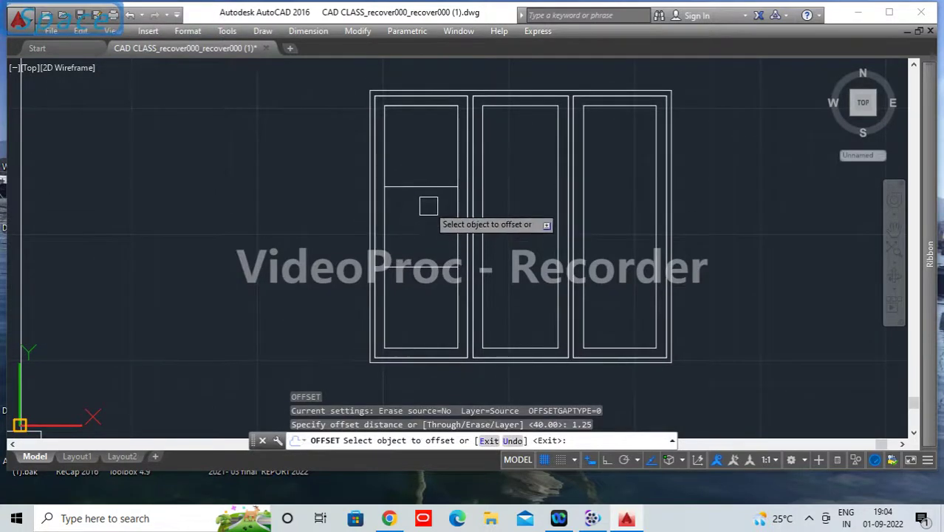
scroll(427, 199, up, 2)
click(423, 186)
click(418, 190)
scroll(418, 190, up, 3)
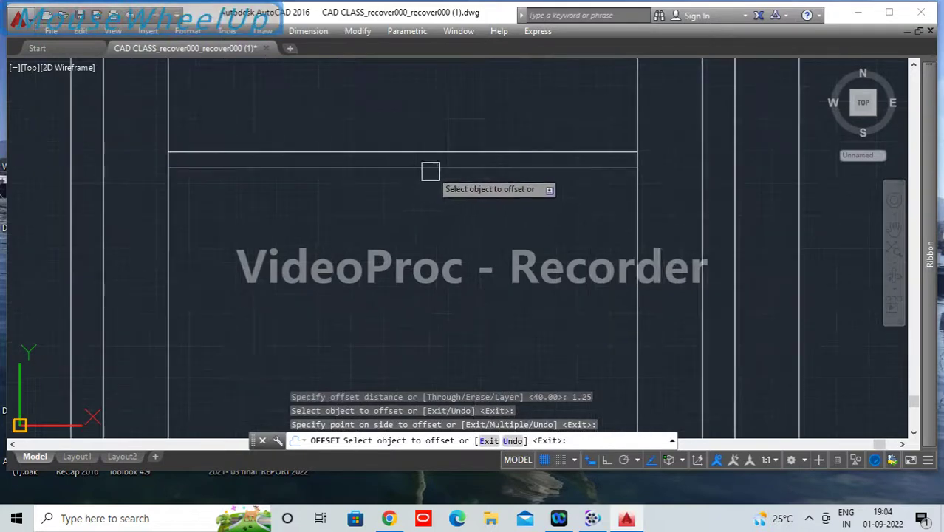
click(431, 170)
click(422, 218)
Step: Offset the left pane's lower dividing line by 1.25 to both sides
scroll(425, 216, down, 2)
middle_drag(446, 241, 460, 170)
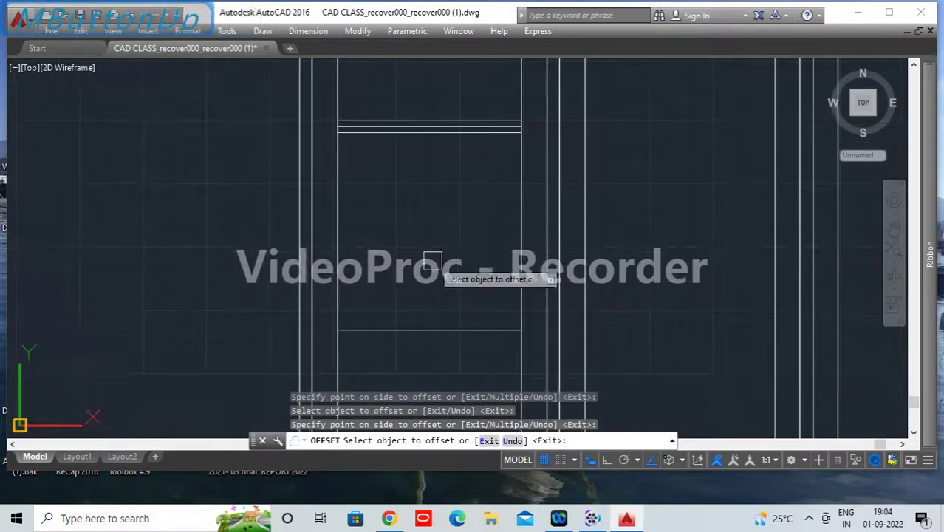
scroll(431, 347, up, 3)
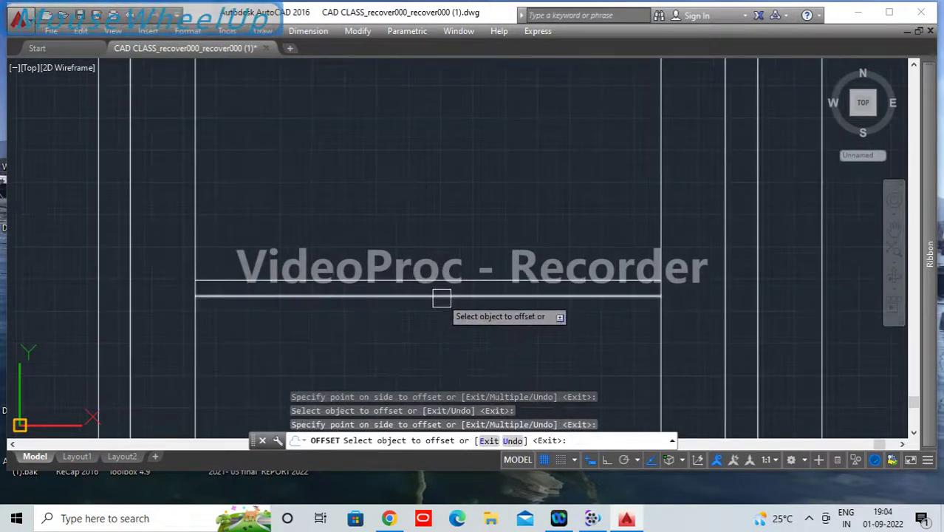
click(442, 298)
click(442, 329)
key(space)
Step: Erase the middle line of each of the two 1.25-spaced divider groups in the left pane
click(450, 295)
middle_drag(464, 179, 443, 305)
scroll(443, 303, down, 2)
scroll(433, 215, up, 4)
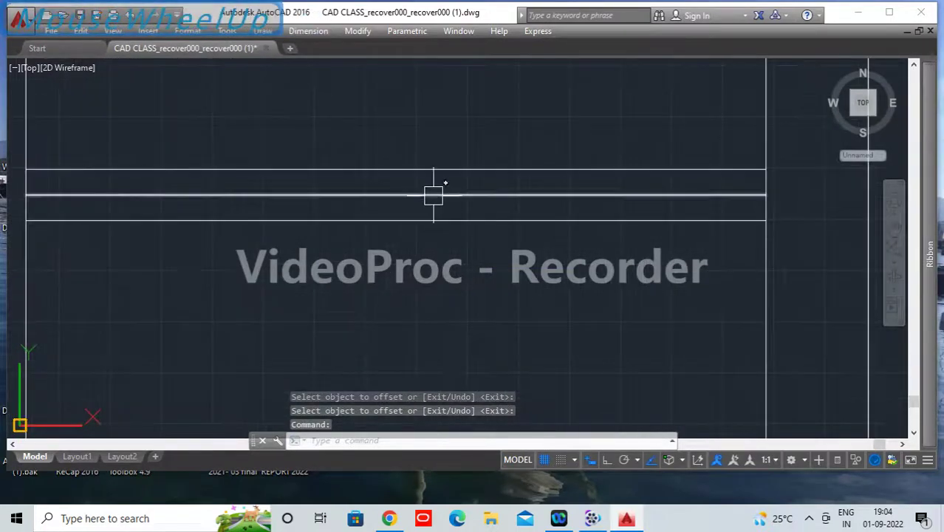
click(434, 195)
key(Delete)
scroll(465, 271, down, 3)
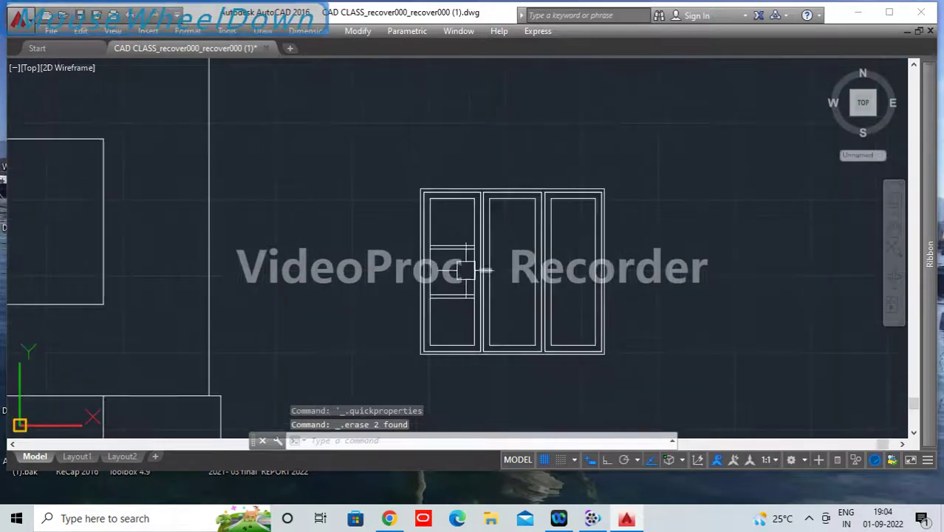
scroll(466, 268, up, 4)
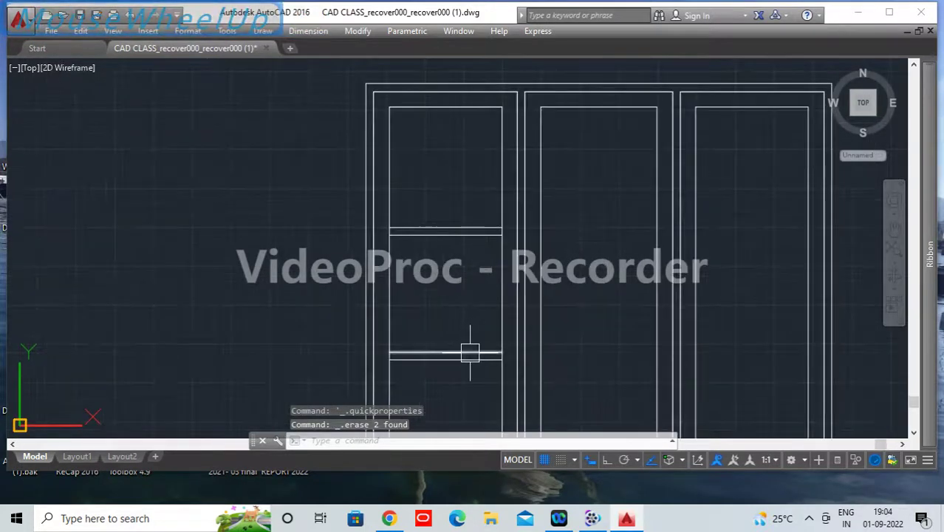
Step: Undo the erasure of the middle divider lines
key(ctrl+z)
key(ctrl+z)
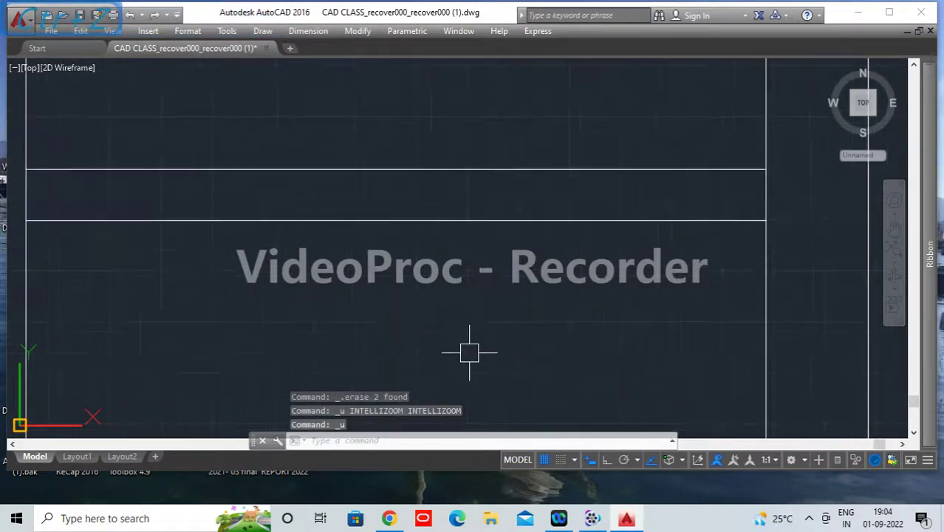
key(ctrl+z)
key(ctrl+z)
key(ctrl+z)
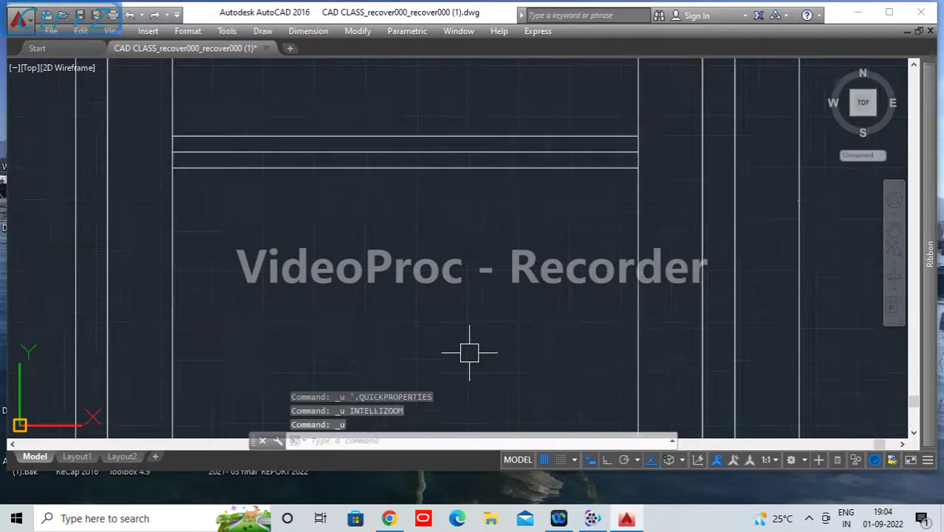
Step: Erase the four 1.25 offset lines around the left pane's two dividing lines, keeping the original dividers
scroll(449, 322, down, 3)
scroll(434, 268, up, 2)
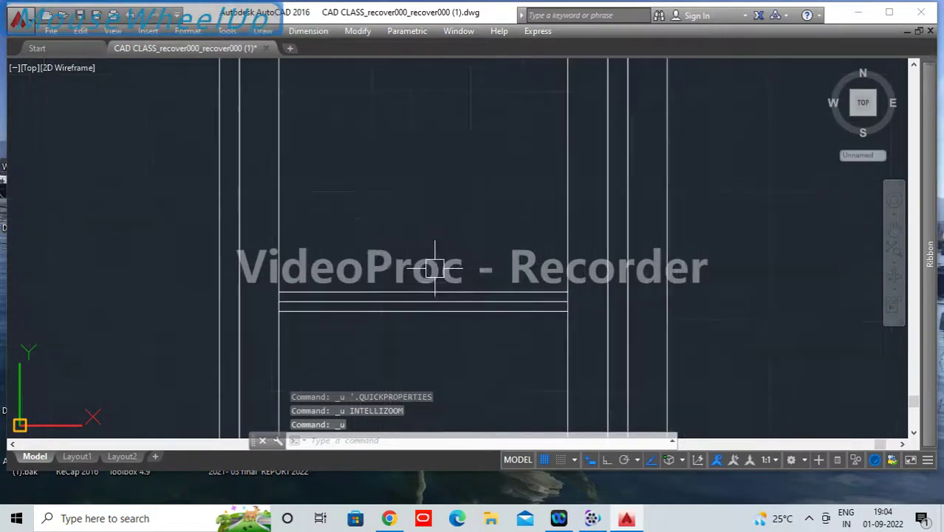
click(431, 293)
middle_drag(416, 240, 418, 305)
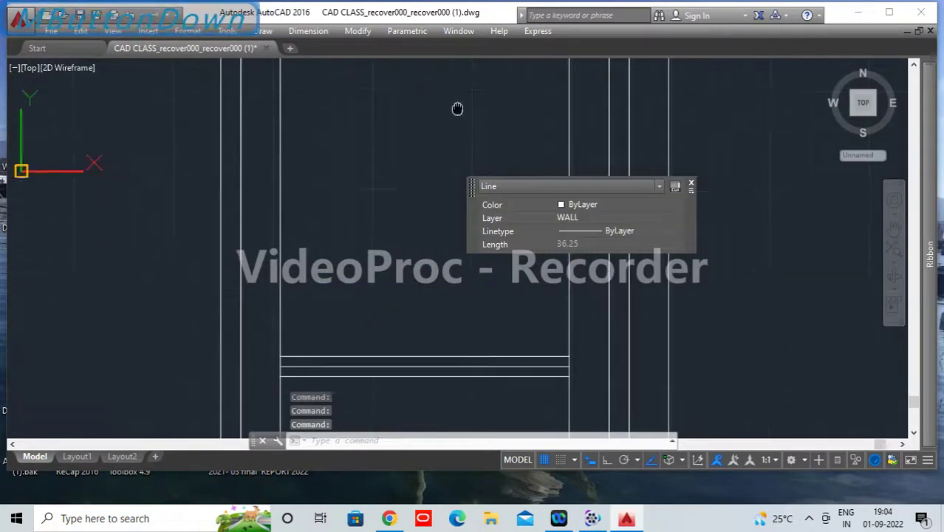
double_click(413, 355)
double_click(423, 375)
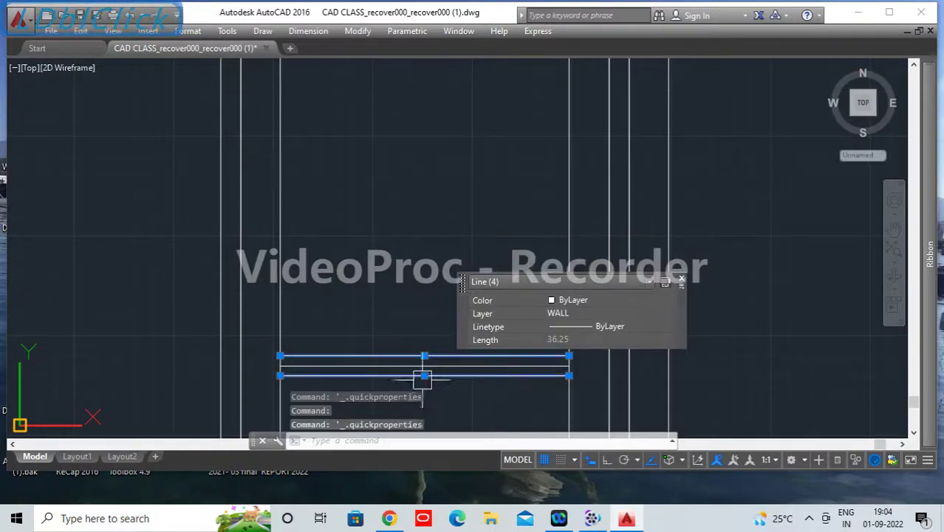
key(Delete)
scroll(415, 295, down, 3)
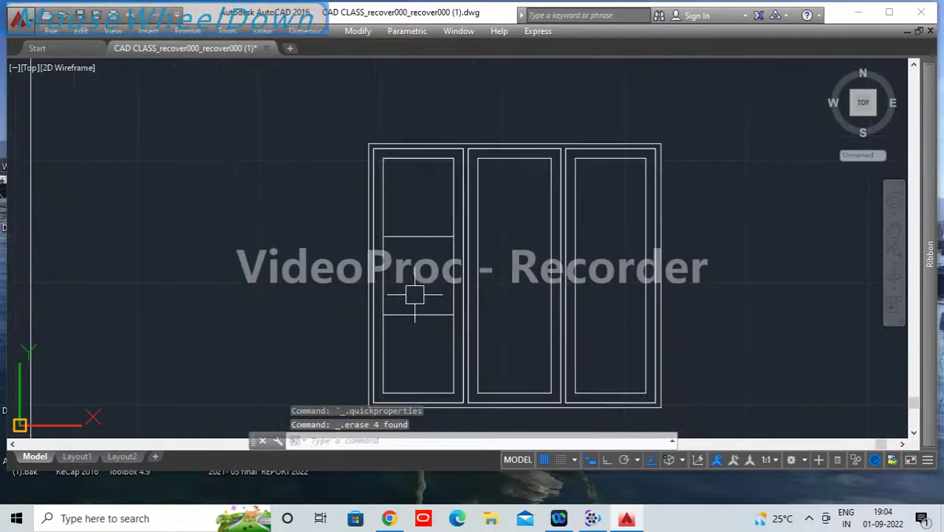
Step: Offset the left pane's upper dividing line by 2.5 to both sides
text(o)
key(space)
text(2.5)
key(space)
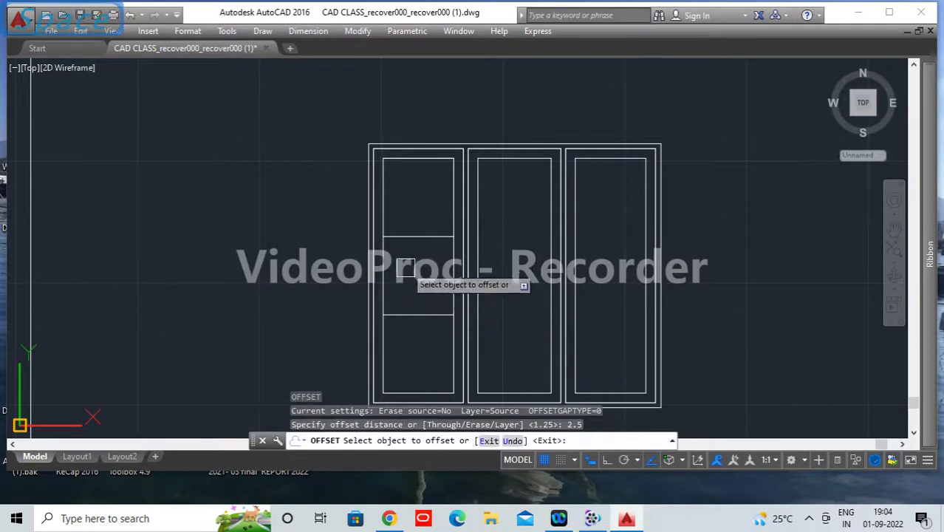
scroll(405, 268, up, 3)
click(421, 209)
click(424, 222)
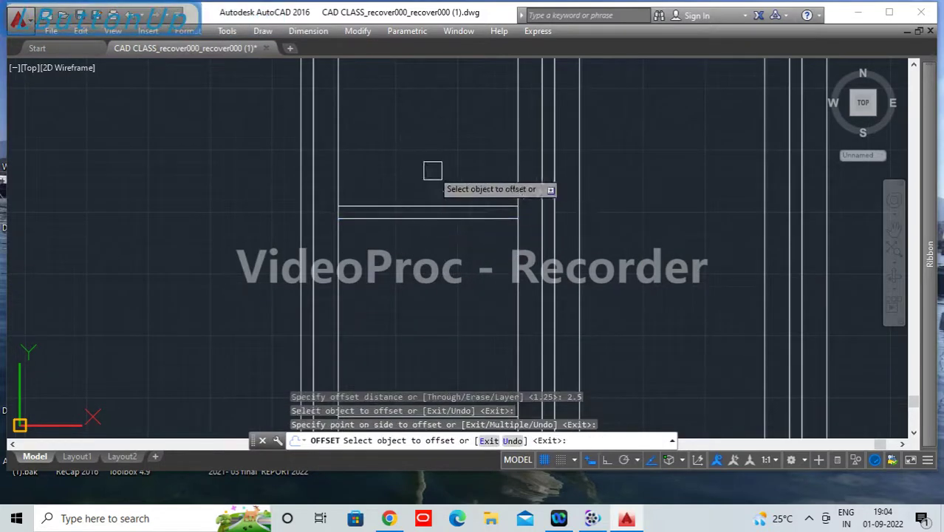
click(422, 218)
click(421, 247)
Step: Offset the left pane's lower dividing line by 2.5 to both sides
middle_drag(426, 304, 442, 108)
click(435, 220)
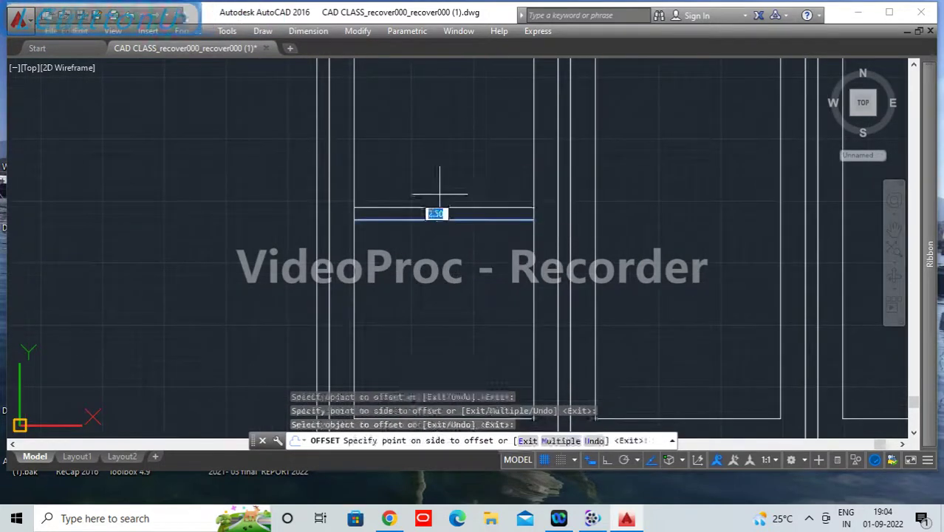
click(440, 195)
click(437, 220)
click(438, 221)
key(space)
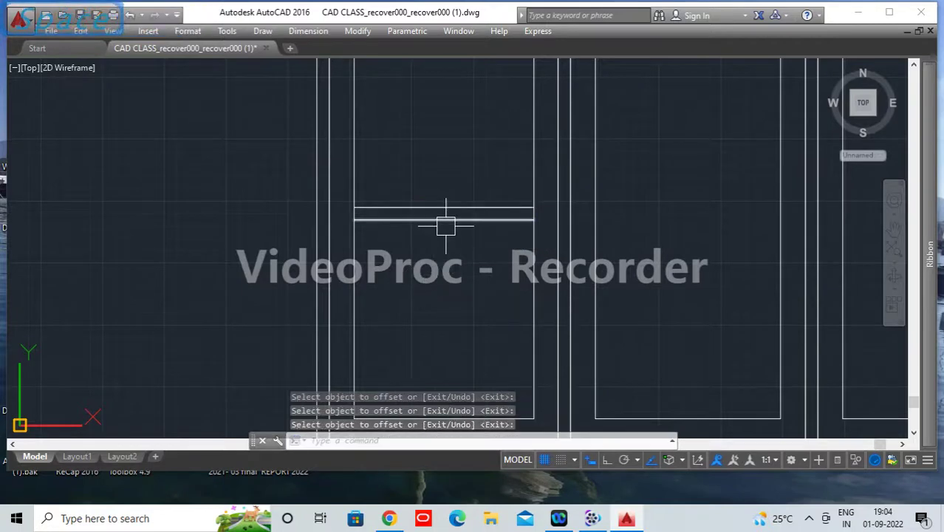
key(Return)
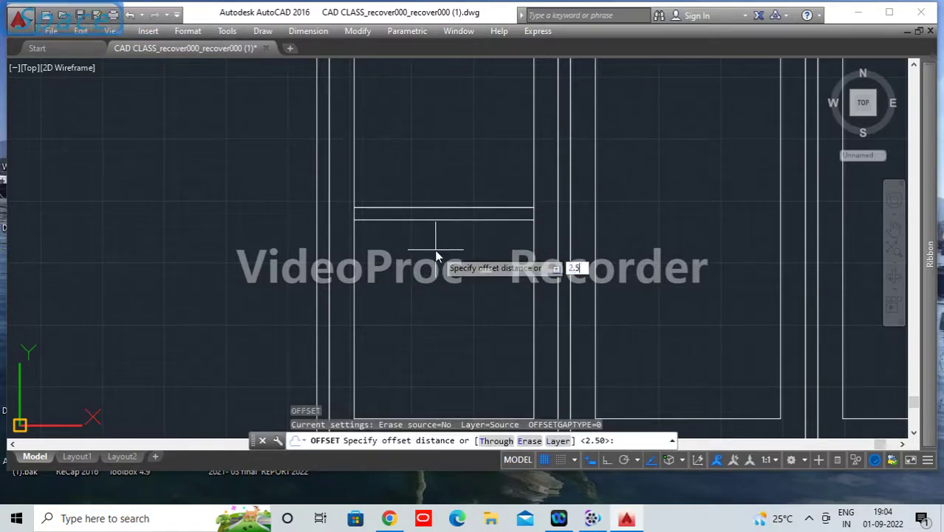
key(Return)
click(436, 220)
click(439, 236)
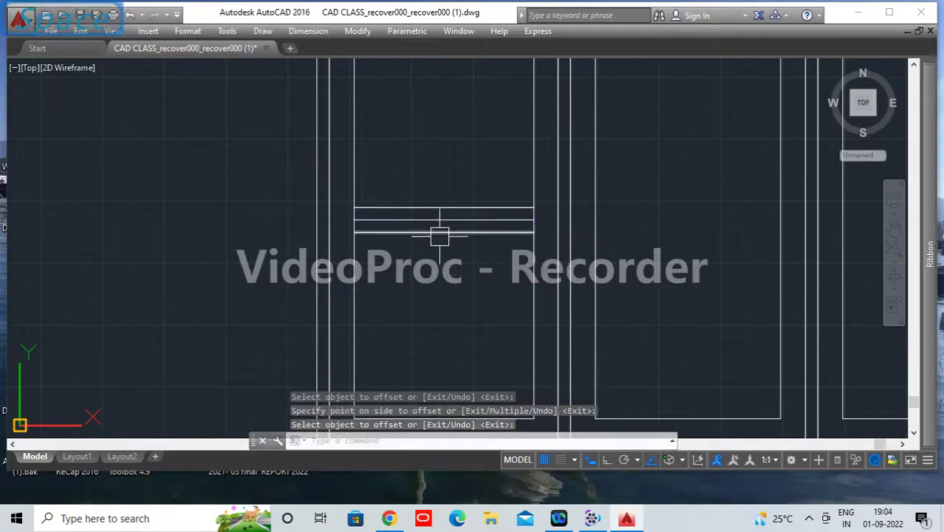
Step: Erase the two original dividing lines between the 2.5 offset lines in the left pane
click(444, 219)
middle_drag(466, 154, 456, 187)
scroll(456, 251, up, 5)
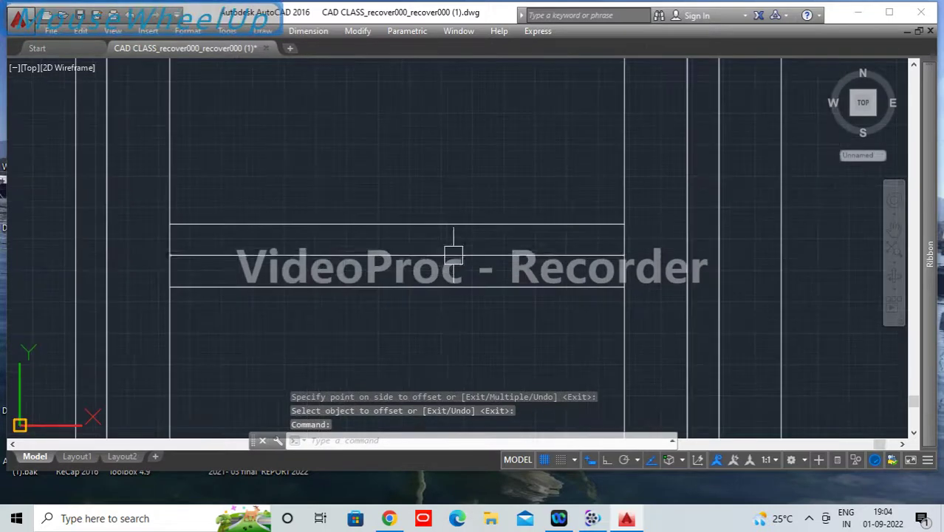
double_click(447, 256)
key(Delete)
scroll(488, 288, down, 5)
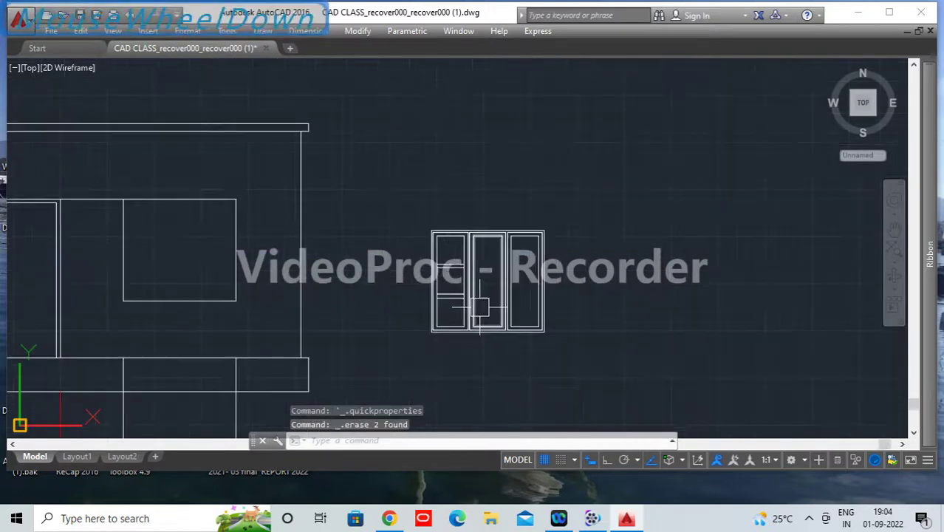
Step: Copy the left pane's two pairs of divider lines into the middle and right panes, using the upper pair's left endpoint as base point
scroll(487, 286, up, 2)
middle_drag(446, 328, 393, 305)
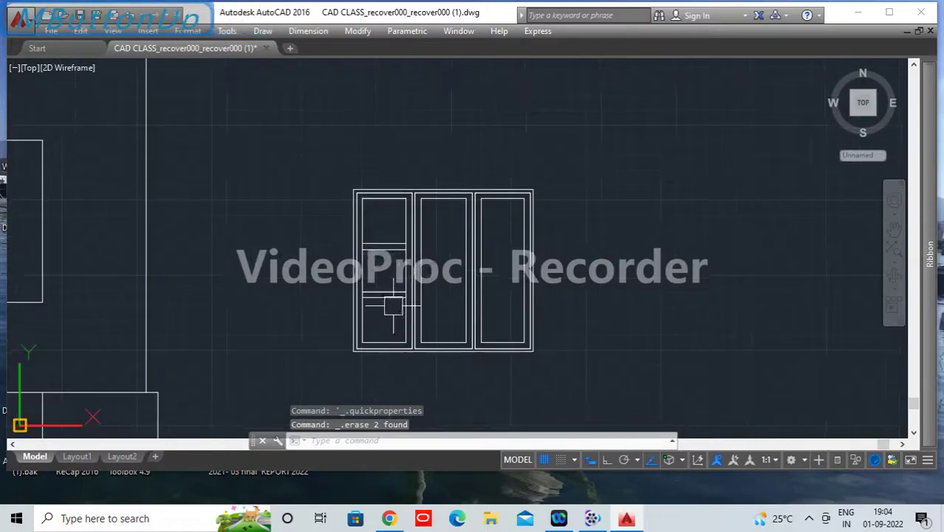
scroll(387, 275, down, 2)
scroll(376, 310, up, 4)
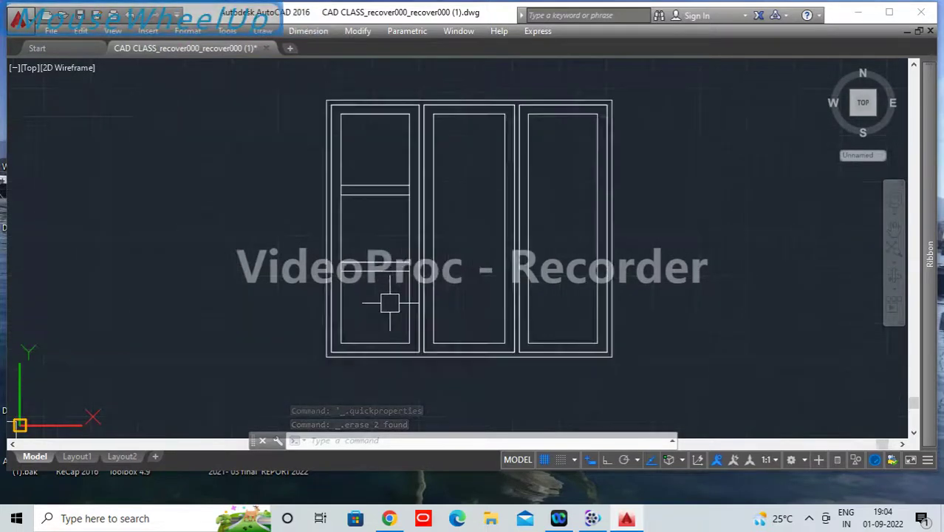
click(399, 299)
click(363, 167)
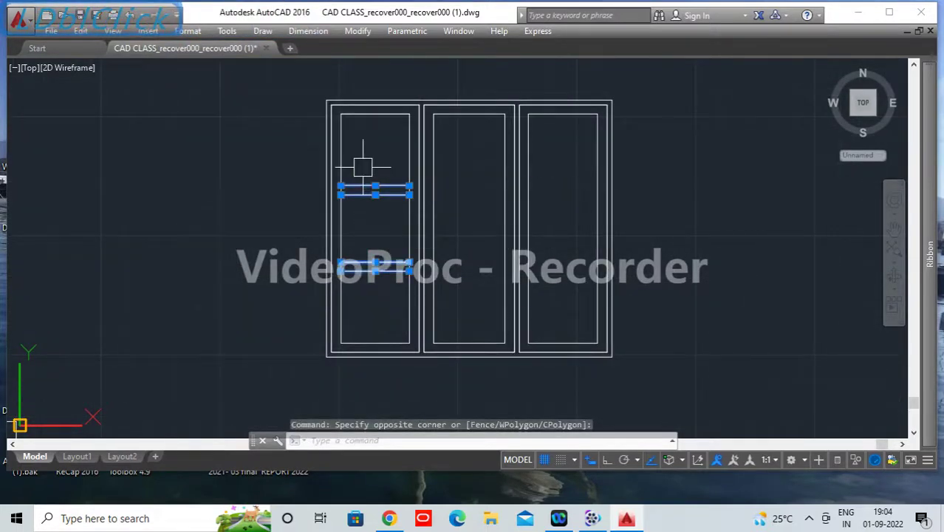
text(CO)
key(Return)
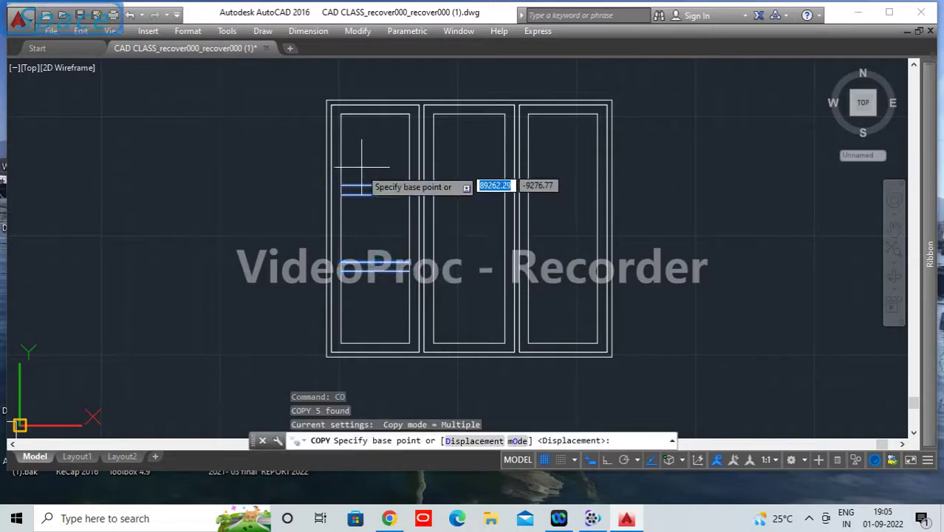
click(338, 186)
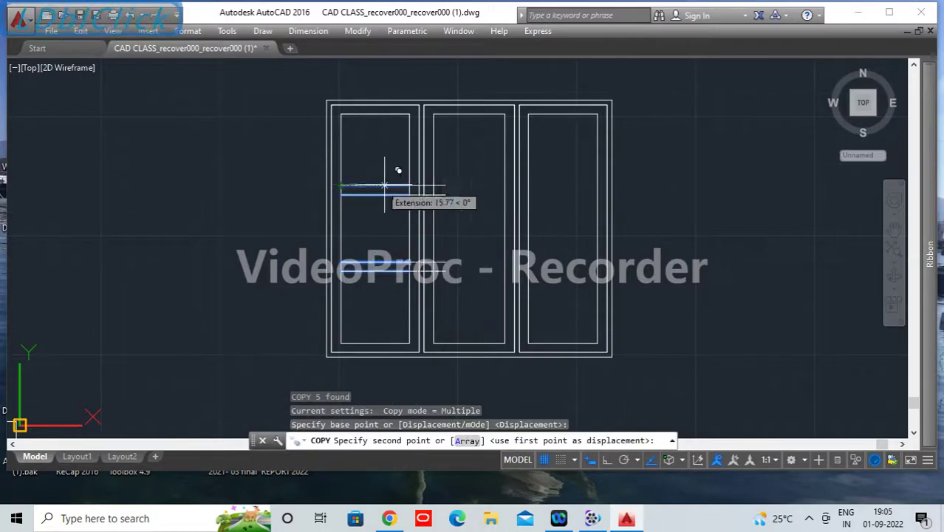
click(454, 171)
click(535, 172)
key(Return)
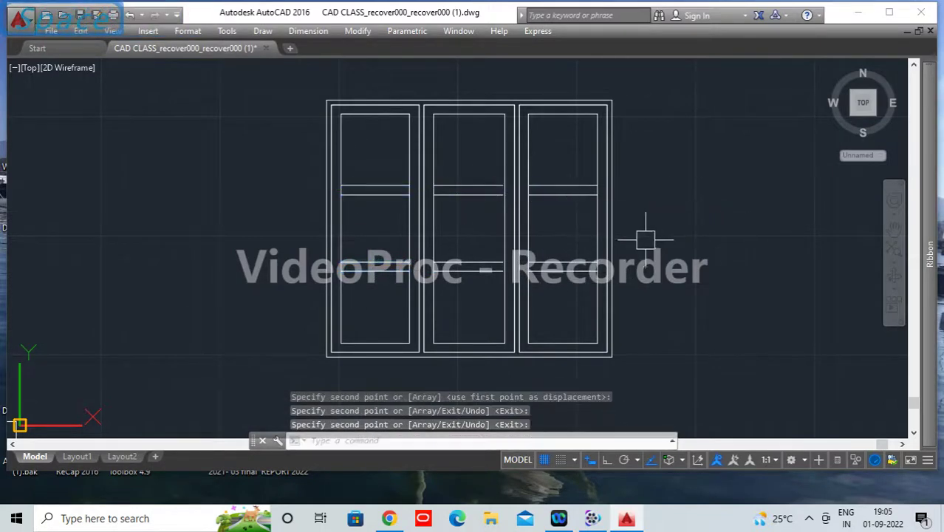
Step: Define a block named NHJ from the whole three-pane window drawing beside the elevation
scroll(644, 239, down, 5)
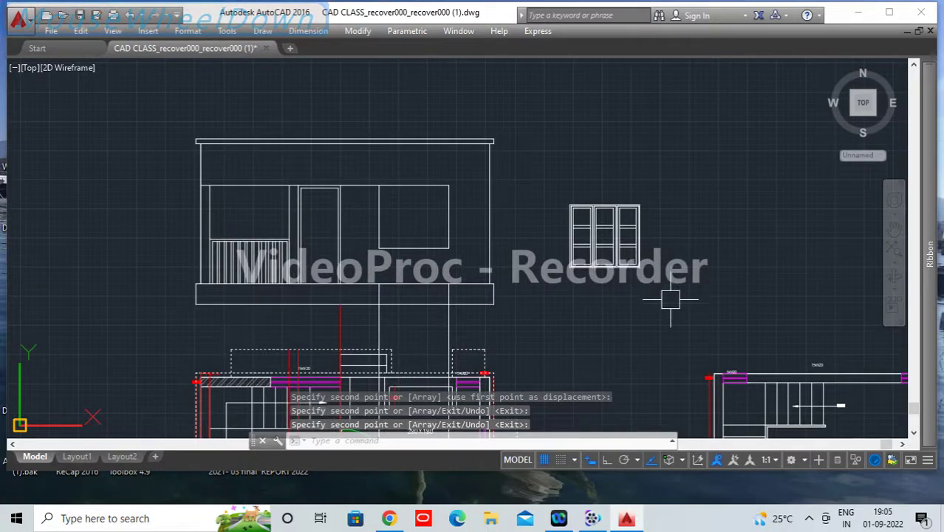
click(610, 214)
click(674, 295)
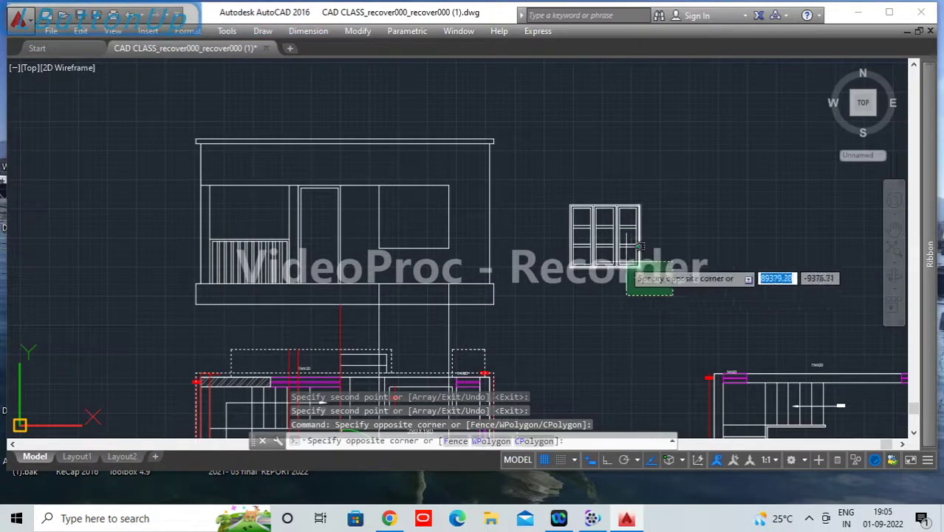
click(546, 188)
text(b)
key(Return)
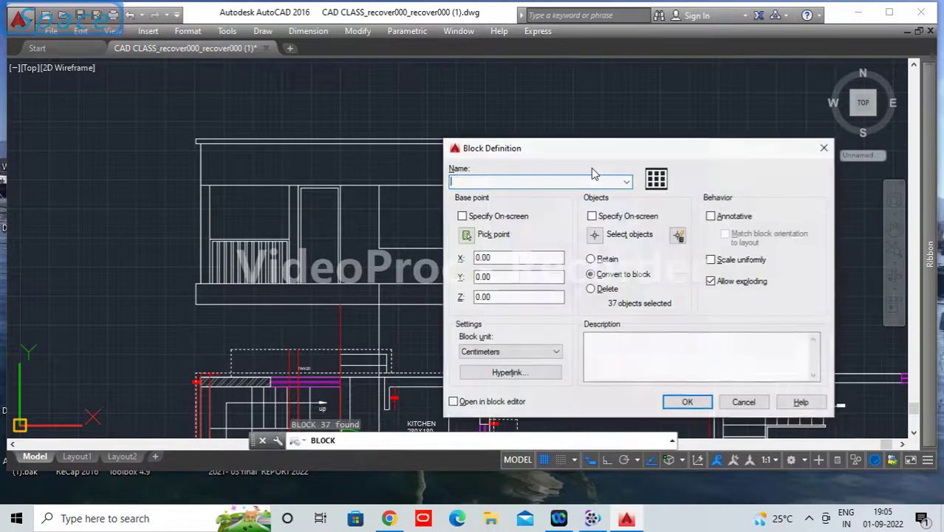
text(NHJ)
key(Return)
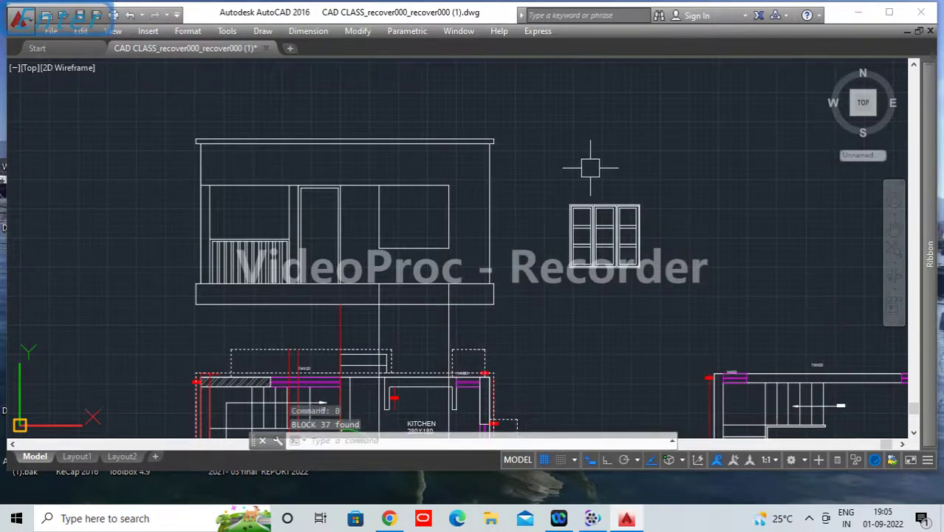
double_click(627, 244)
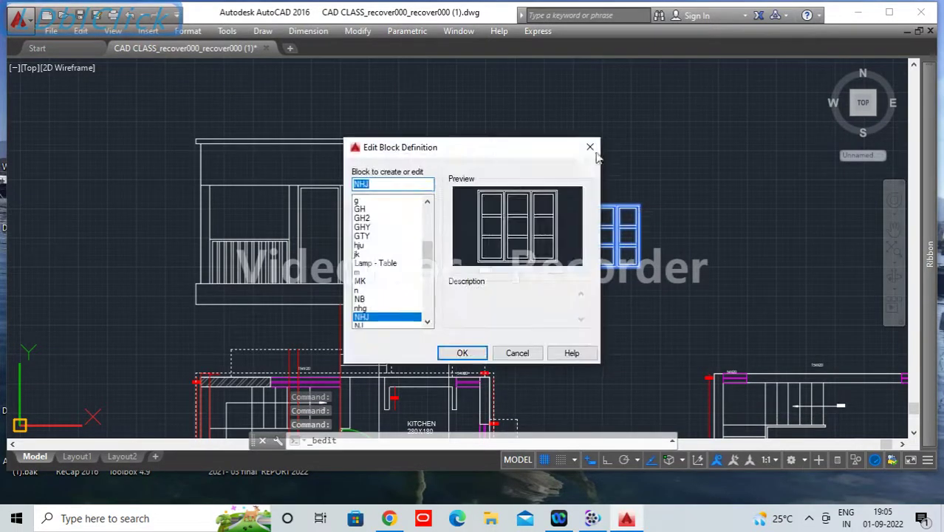
click(595, 151)
click(660, 304)
double_click(645, 265)
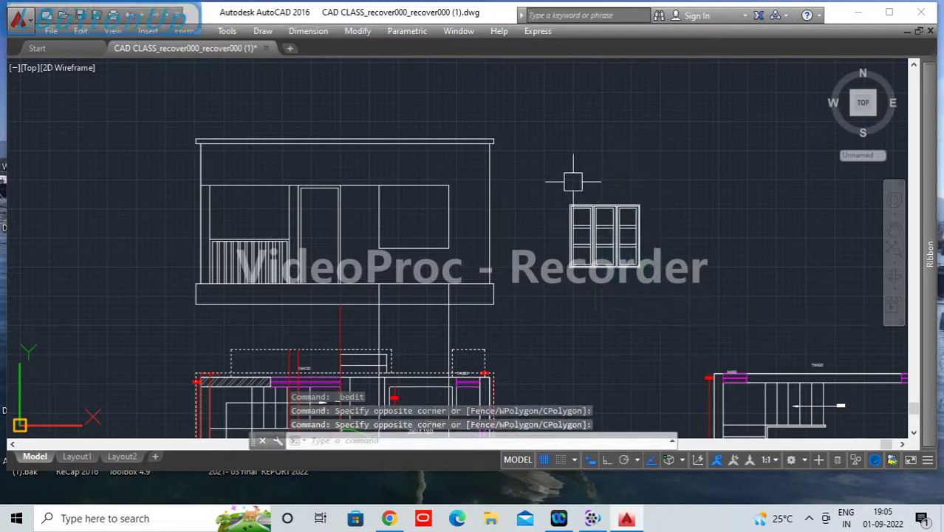
Step: Move the window block by its upper-left corner onto the upper-left corner of the window opening in the front elevation
click(660, 282)
click(551, 166)
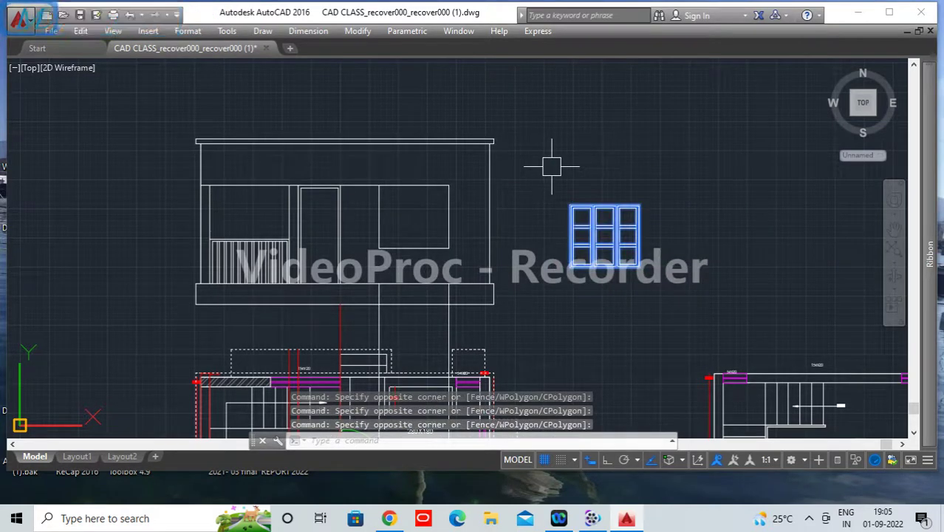
text(m)
key(Return)
scroll(560, 198, up, 6)
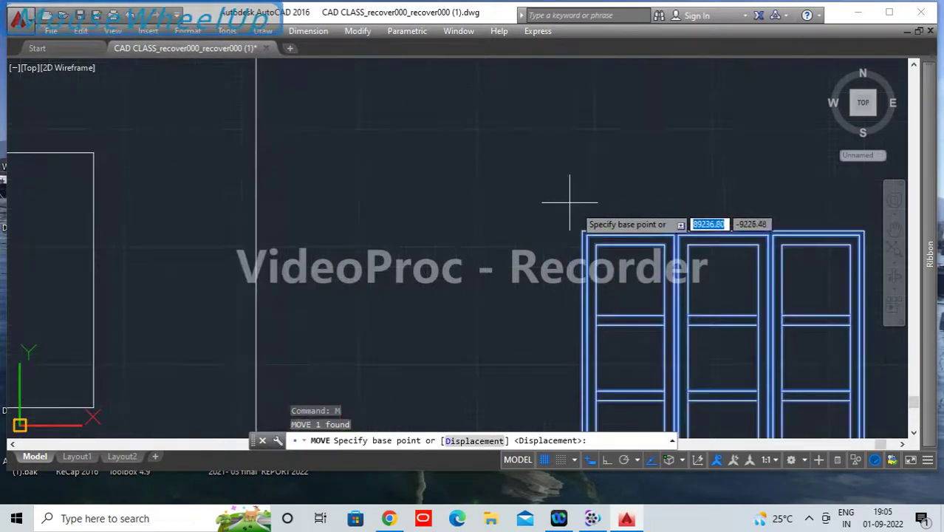
click(582, 230)
scroll(316, 187, down, 5)
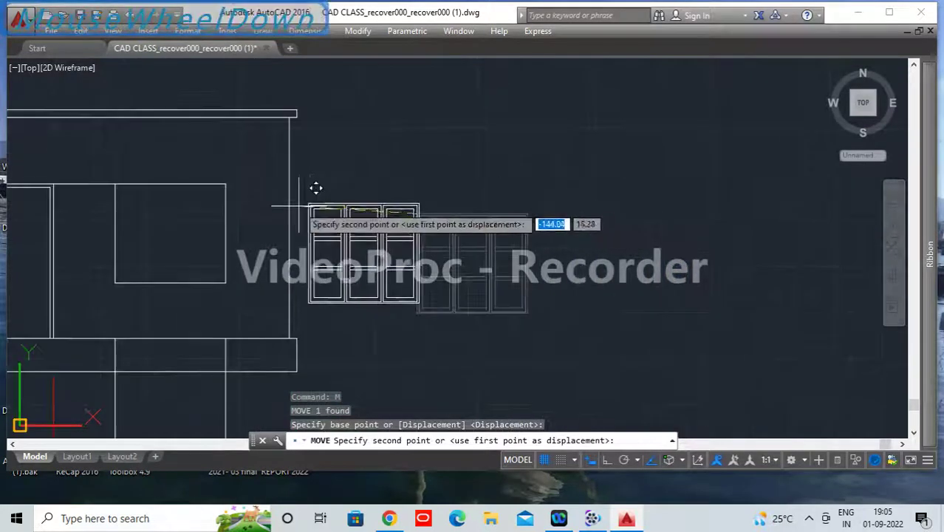
scroll(406, 236, up, 1)
click(280, 198)
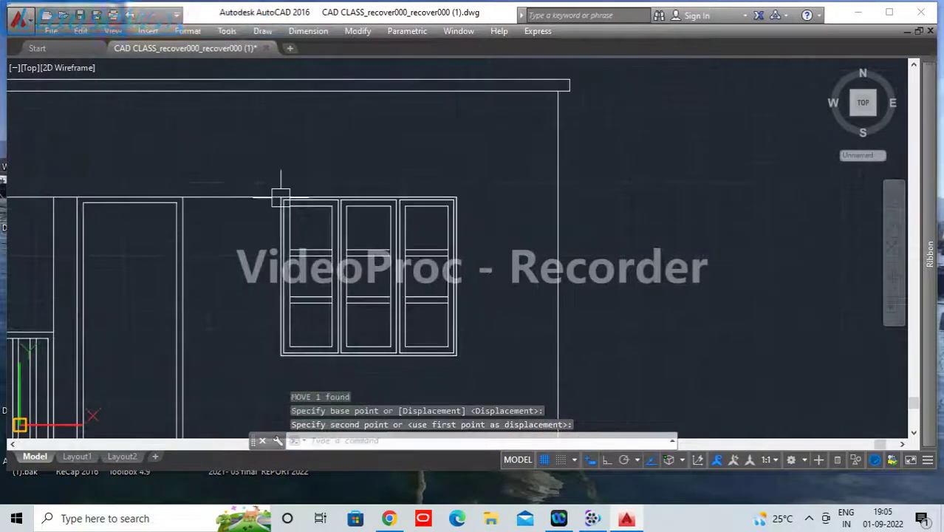
scroll(564, 294, down, 4)
key(Return)
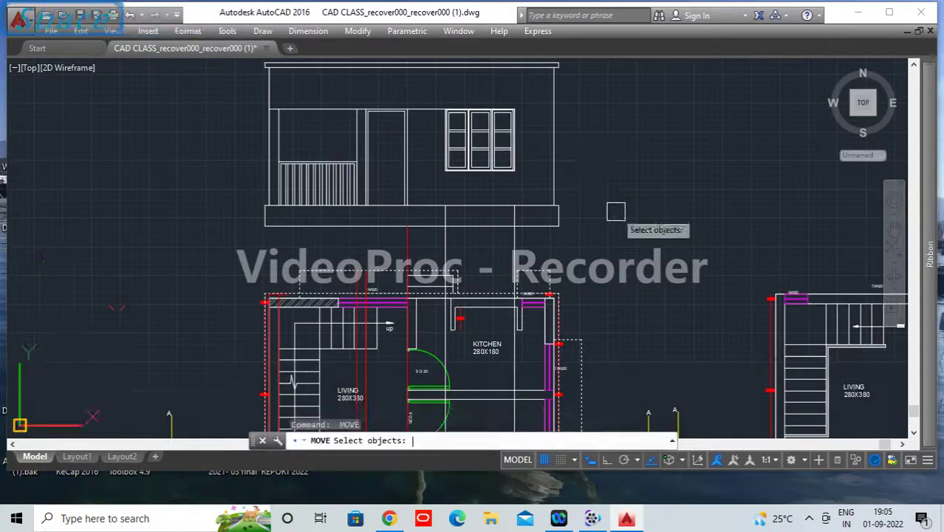
key(space)
Step: Erase all the vertical construction lines running through and below the GF plan
scroll(608, 244, down, 2)
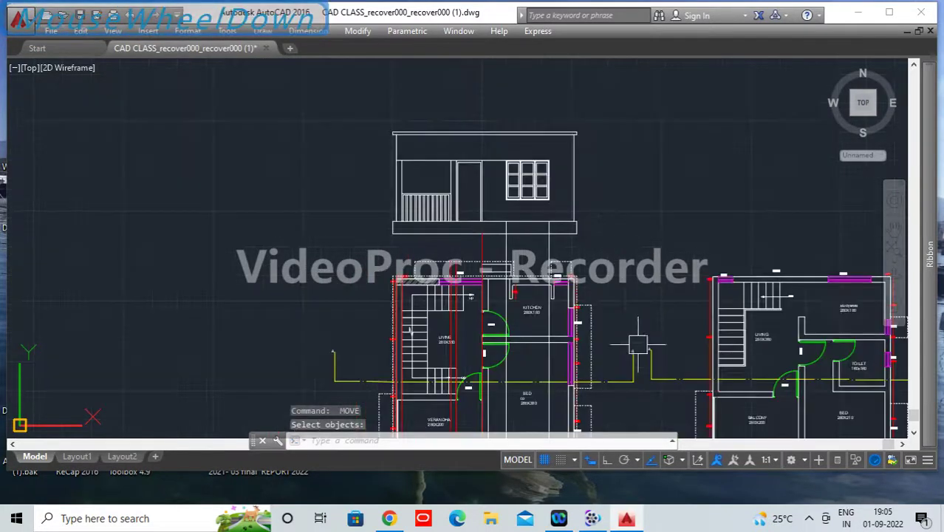
middle_drag(628, 425, 631, 229)
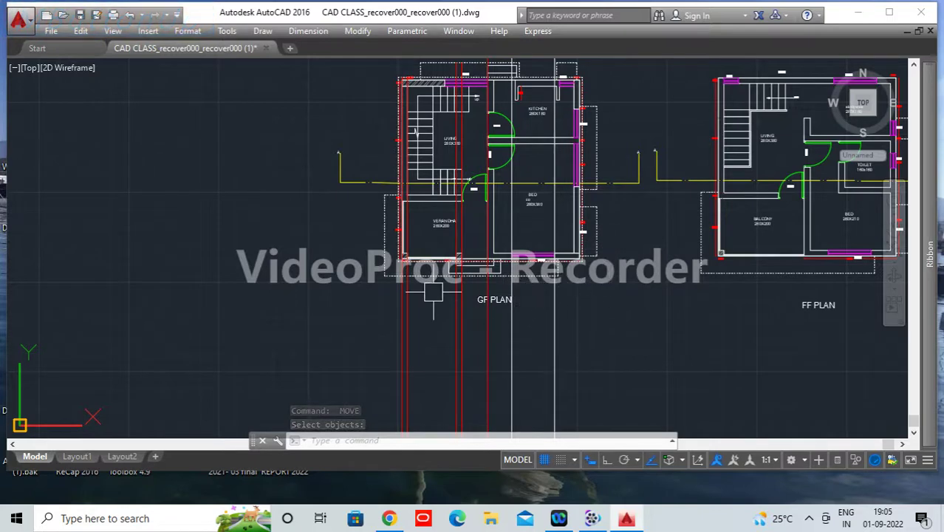
click(585, 371)
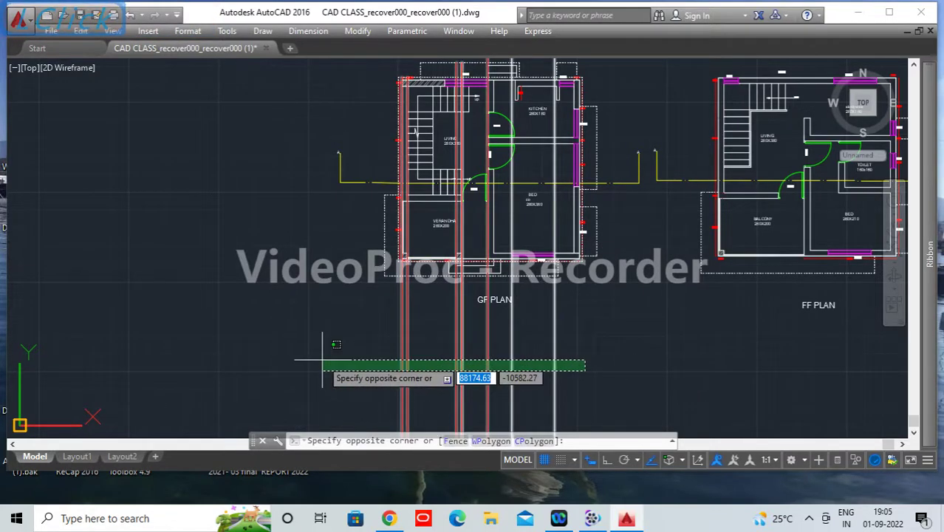
click(322, 361)
key(Delete)
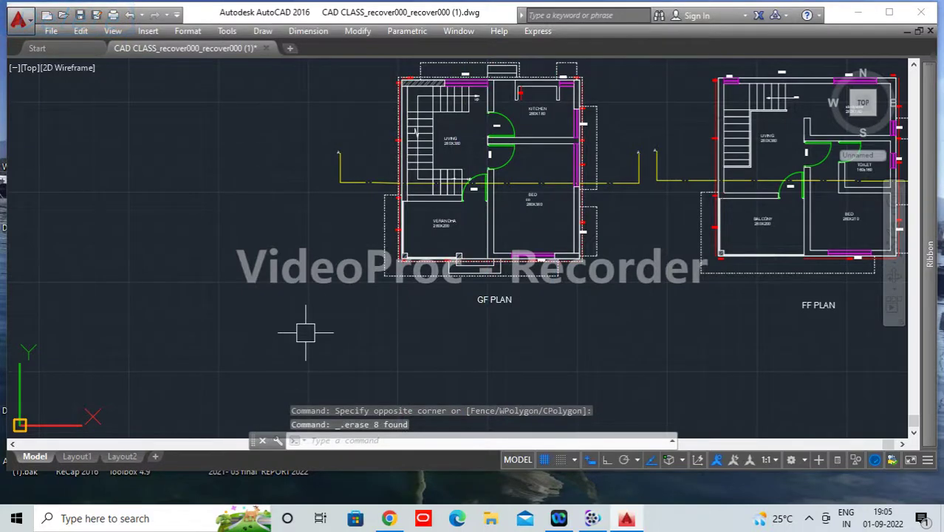
Step: Draw vertical construction lines through both ends of the GF plan's front sunshade outline and the outer edge of the right-side sunshade
text(XL)
key(Return)
text(V)
key(Return)
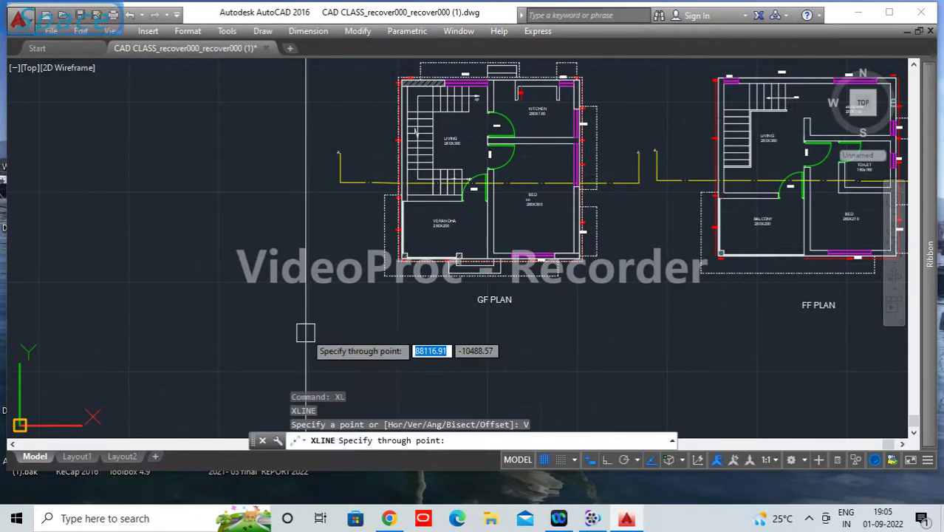
click(384, 275)
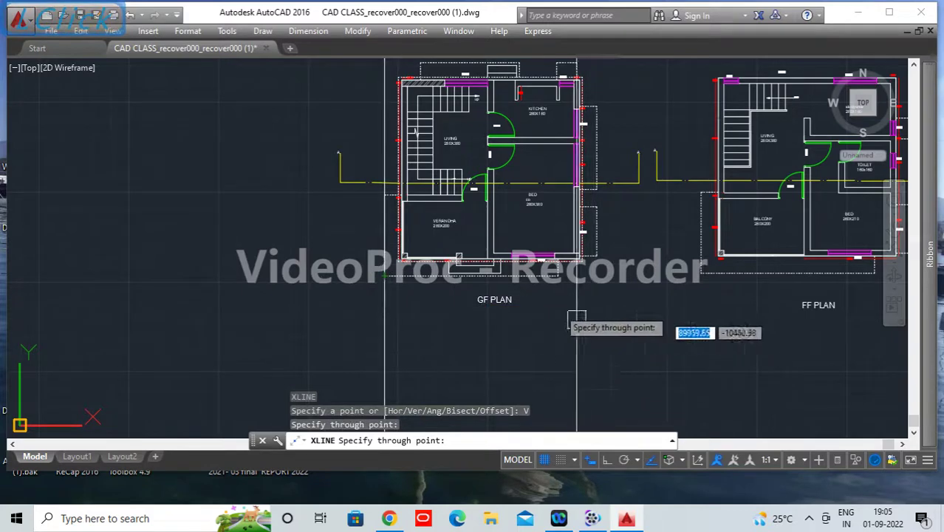
click(558, 271)
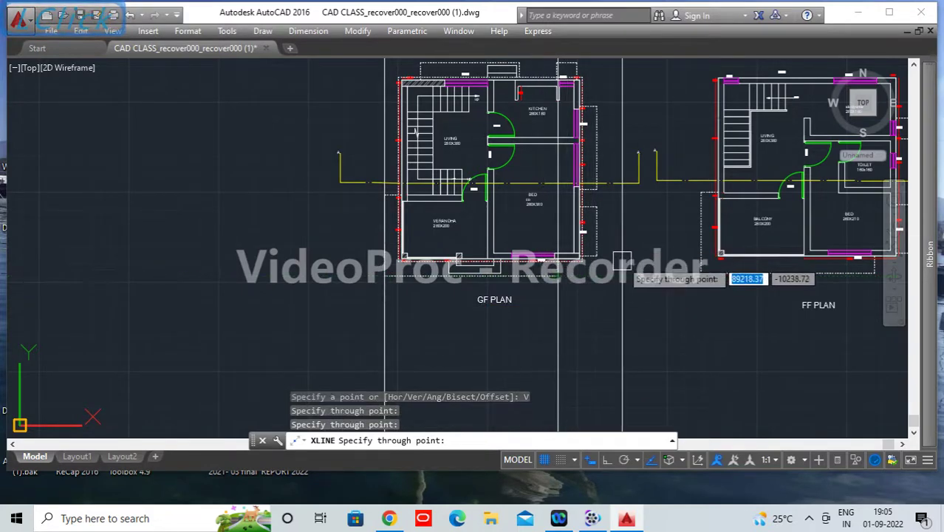
click(602, 257)
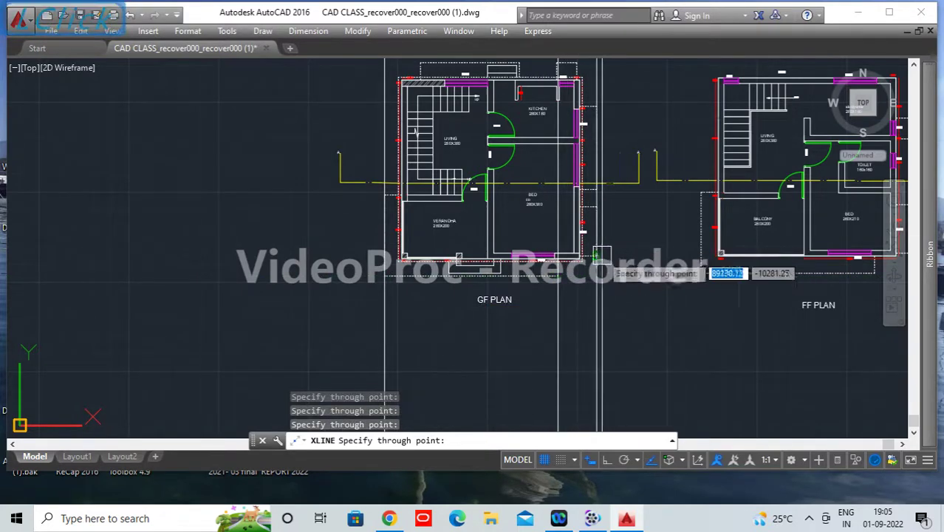
middle_drag(618, 88, 528, 417)
middle_drag(529, 368, 559, 327)
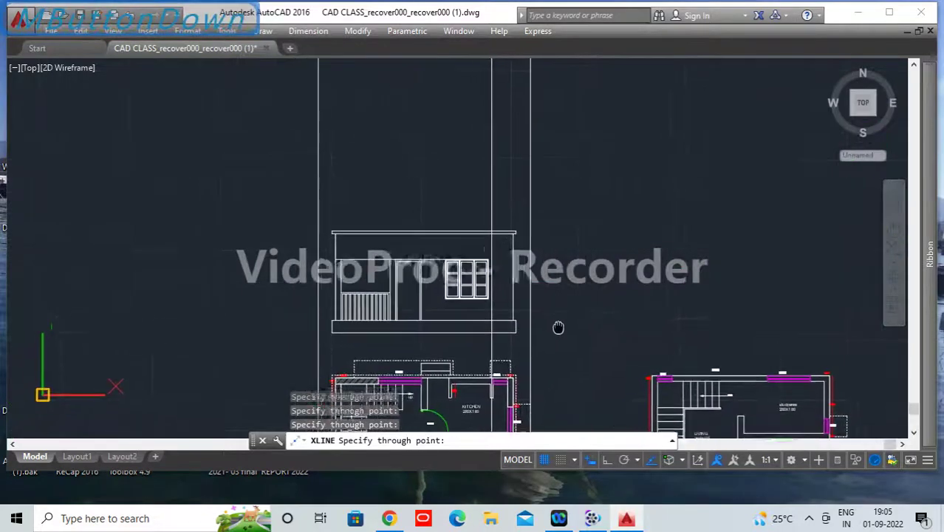
key(Escape)
Step: Extend the elevation's horizontal lintel line to the right as far as the outermost vertical construction line
scroll(487, 297, up, 4)
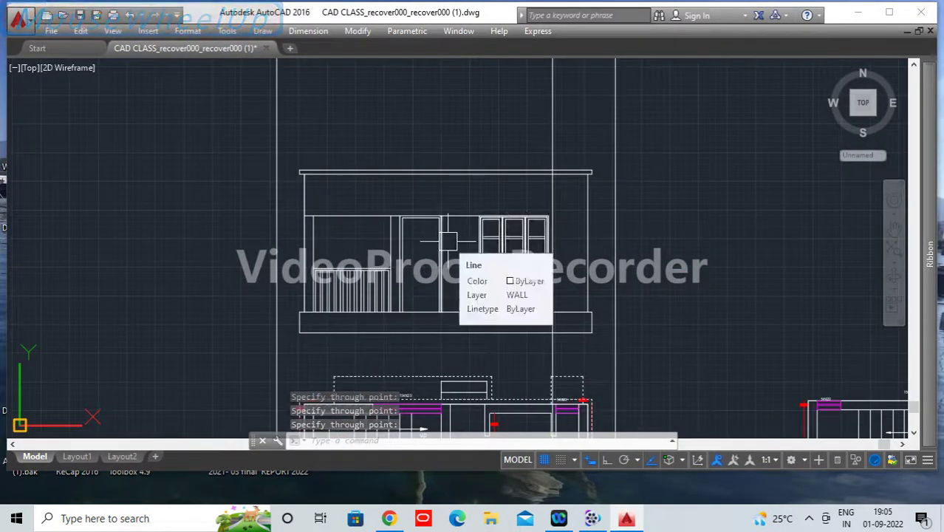
text(ex)
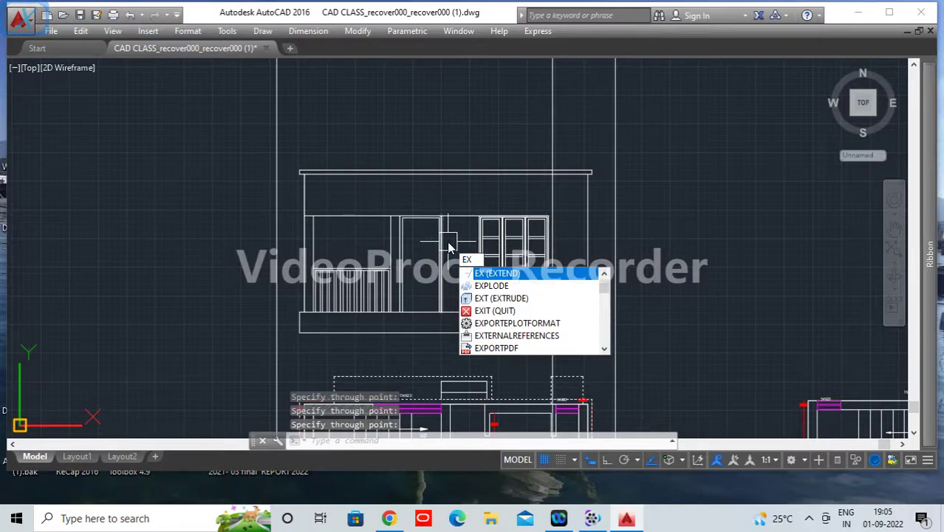
key(Return)
key(Return)
click(510, 274)
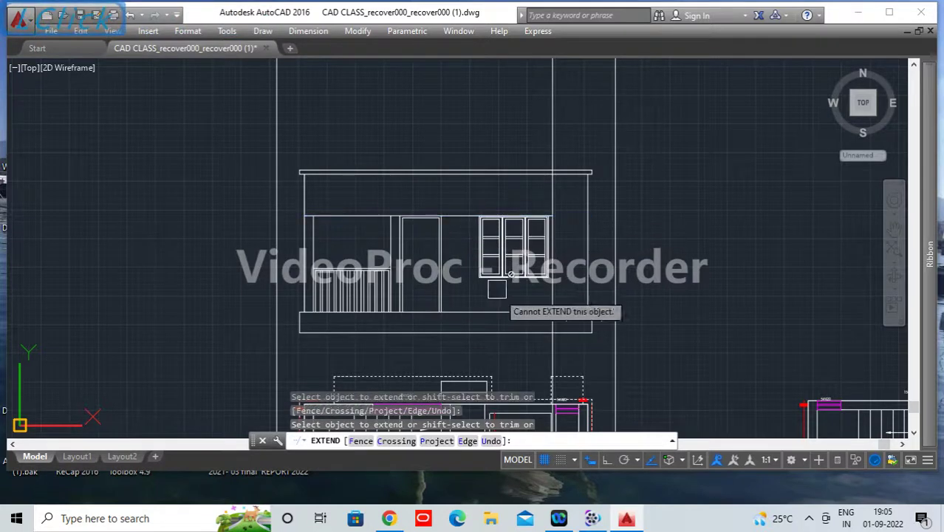
scroll(583, 272, up, 2)
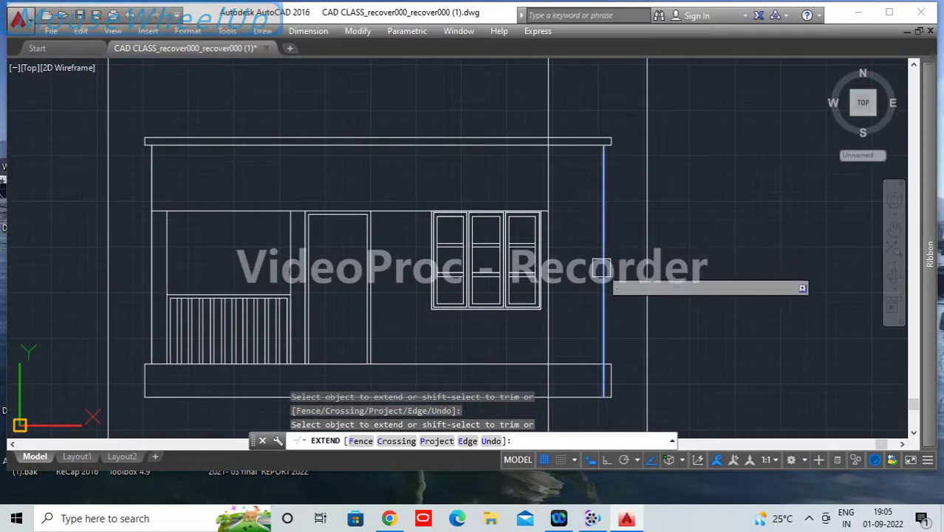
click(414, 212)
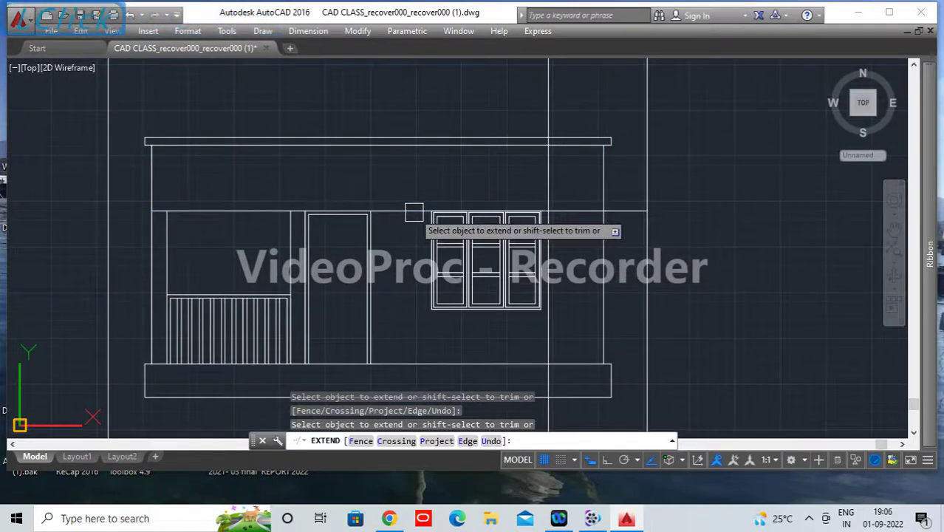
key(Return)
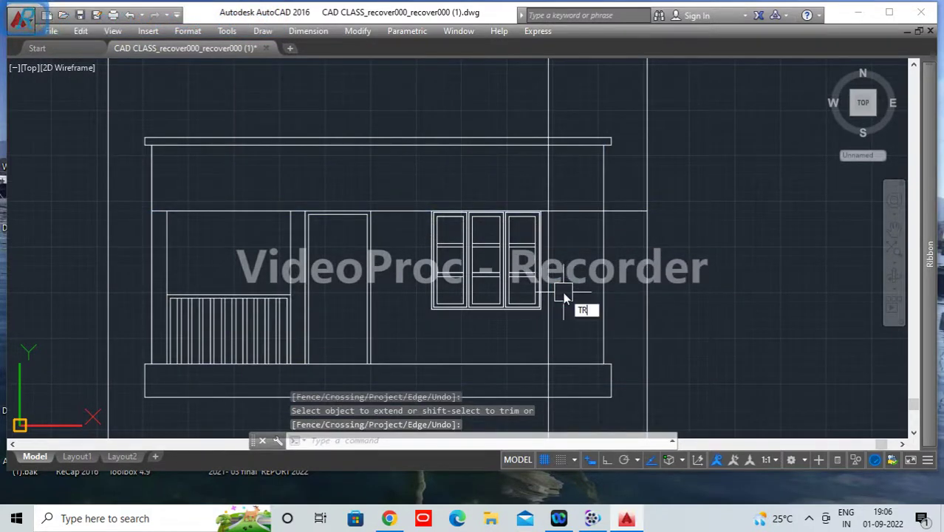
Step: Trim the lintel line between the middle construction line and right wall, and the middle and right construction lines directly above lintel level
key(Return)
key(Return)
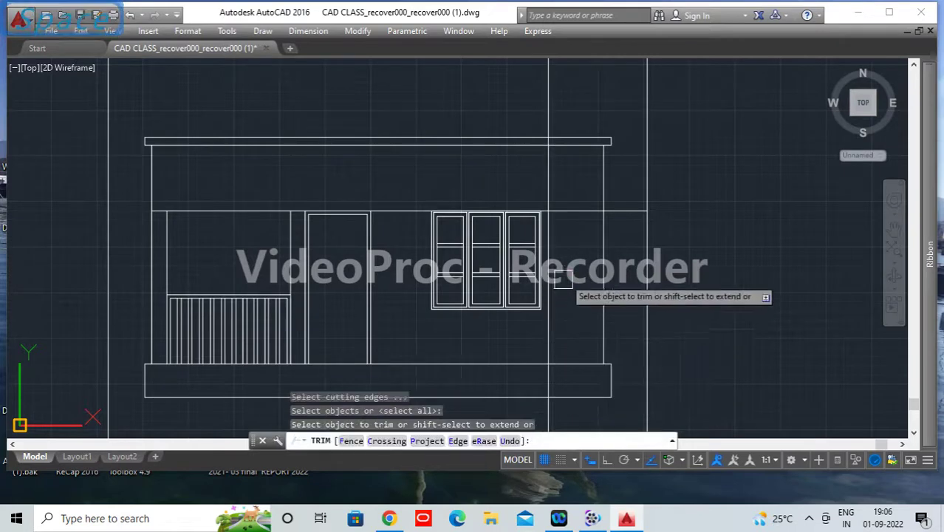
click(552, 191)
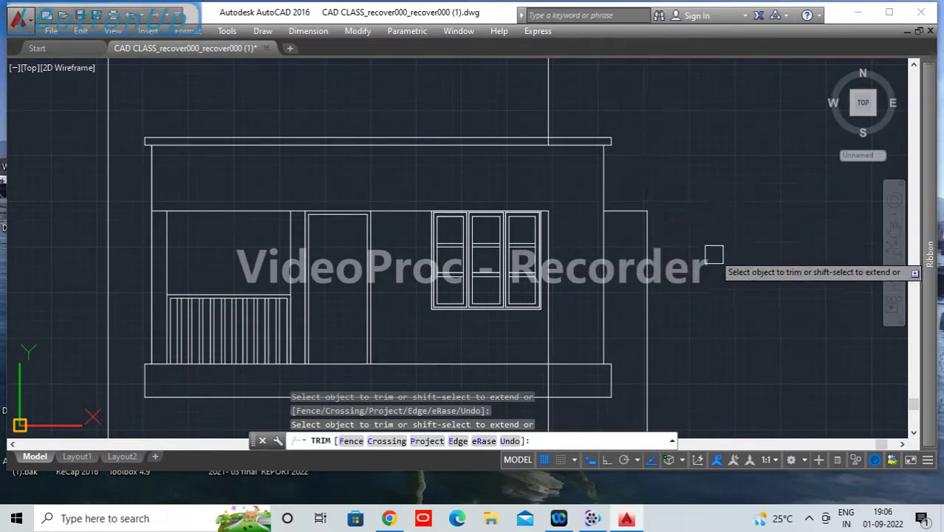
mouse_move(712, 253)
middle_down()
mouse_move(729, 236)
mouse_move(771, 228)
middle_up()
key(Return)
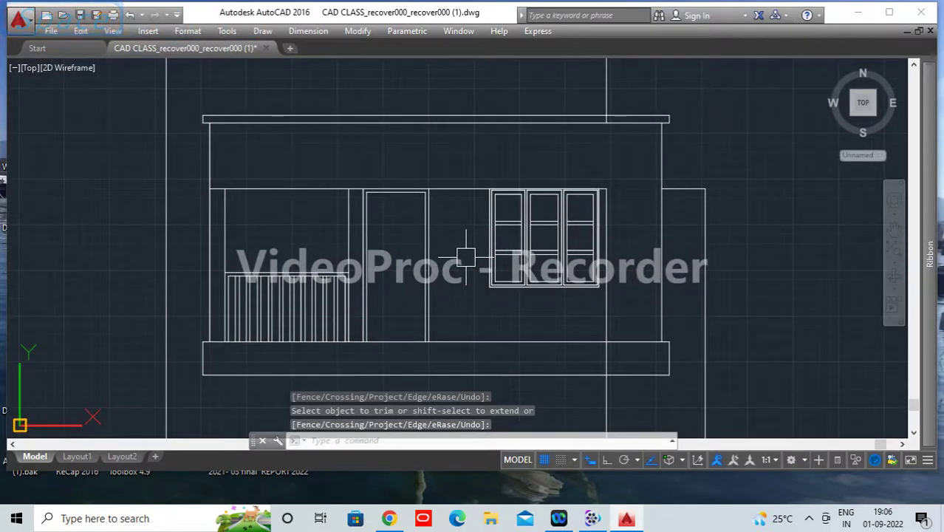
Step: Offset the lintel line above the door and window upward by 10
key(Return)
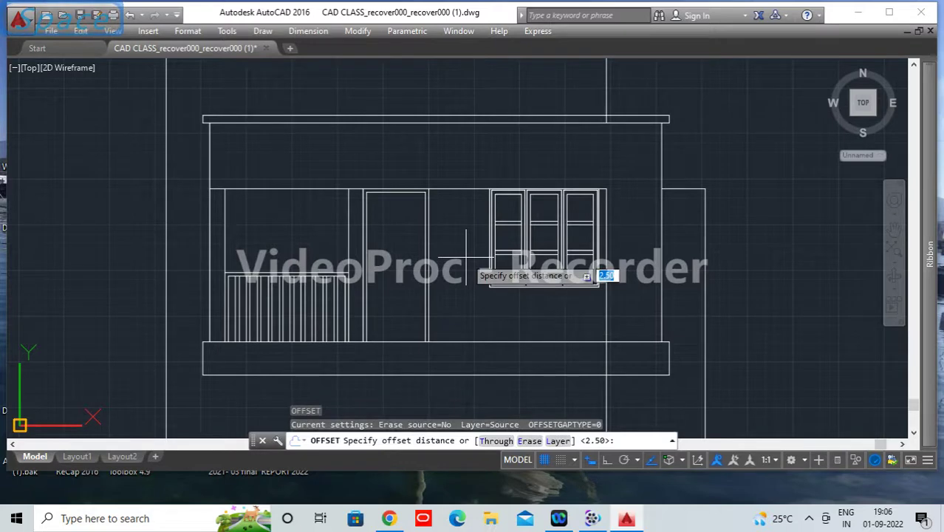
text(10)
key(Return)
click(291, 184)
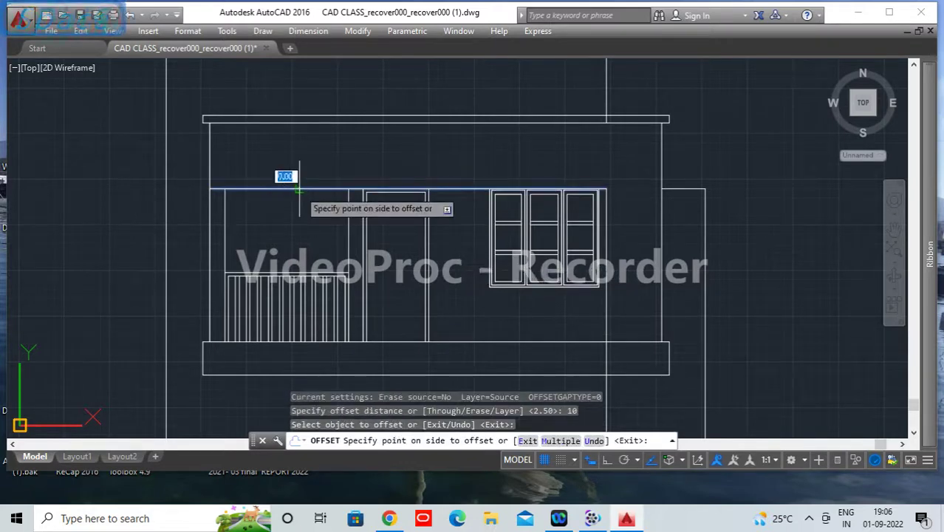
click(305, 169)
key(Return)
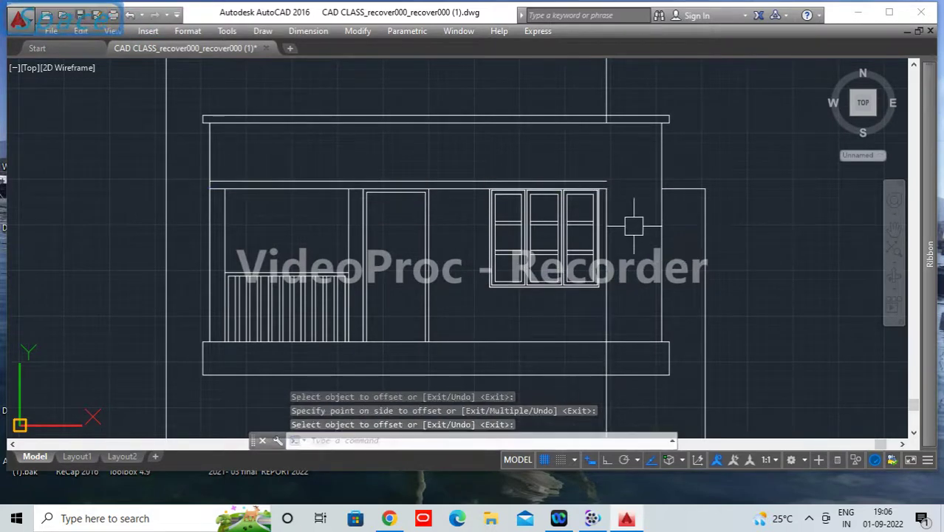
Step: Offset the lintel line above the door and window downward by 60
middle_drag(632, 220, 599, 203)
scroll(595, 190, up, 2)
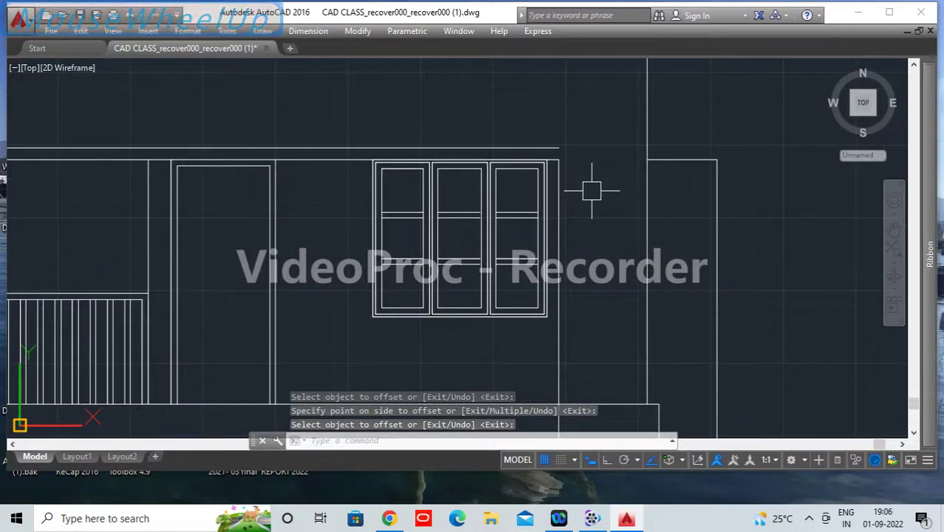
scroll(592, 190, up, 2)
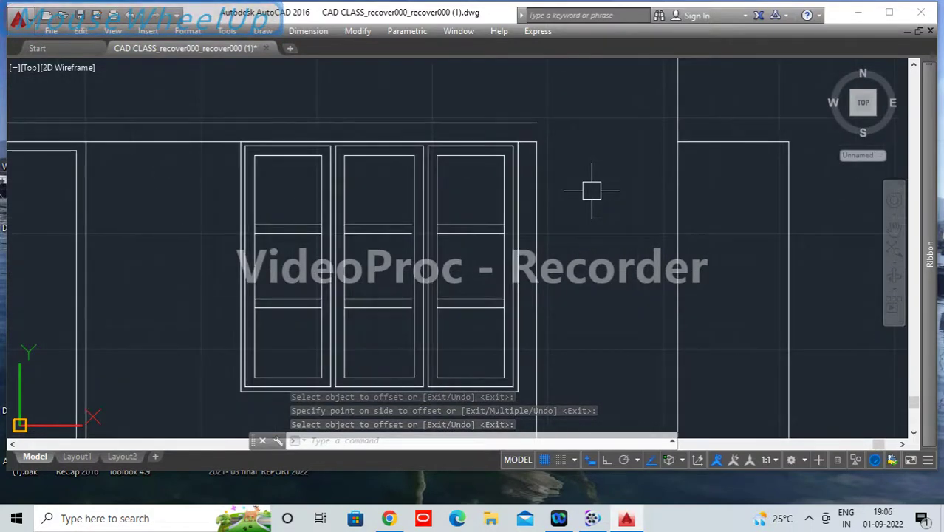
text(o)
key(space)
text(60)
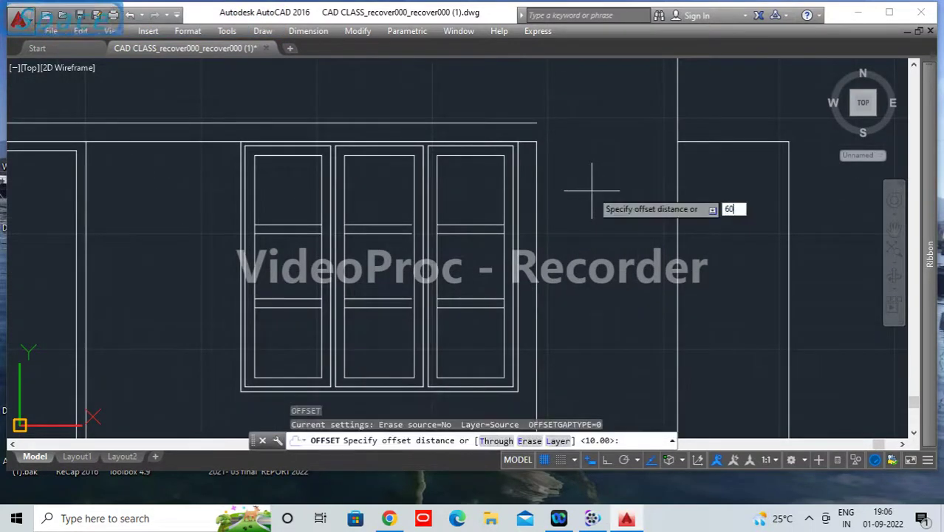
key(space)
scroll(533, 153, up, 3)
click(533, 124)
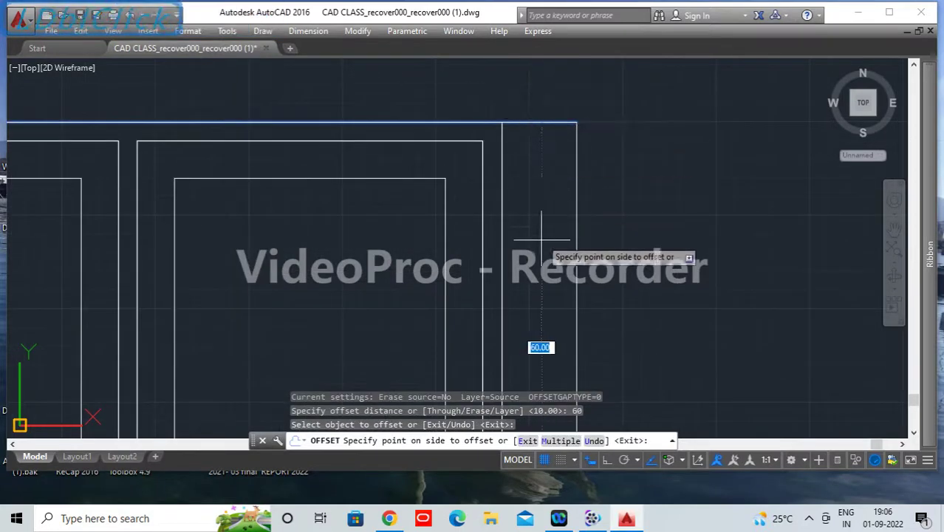
click(562, 255)
scroll(622, 294, down, 4)
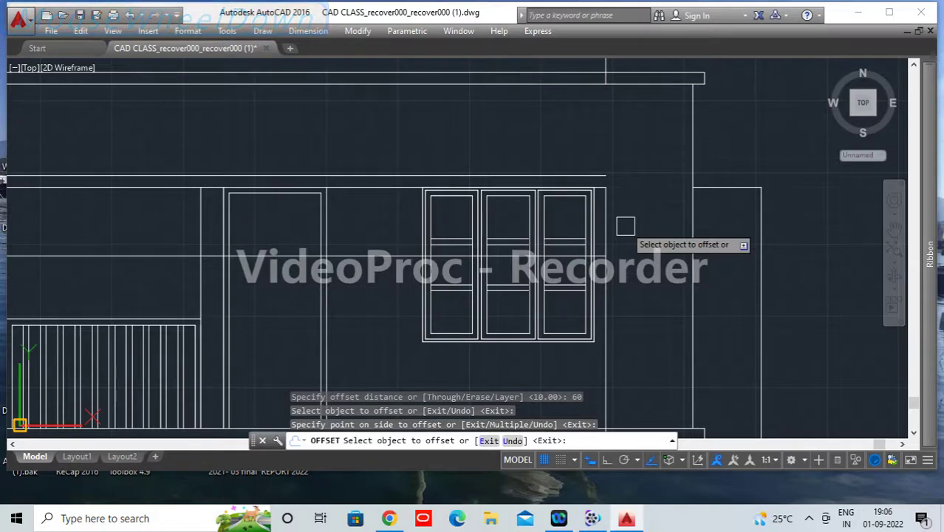
key(Escape)
Step: Fillet the upper lintel line with the vertical construction line just beyond the window into a sharp corner at radius 0
text(F)
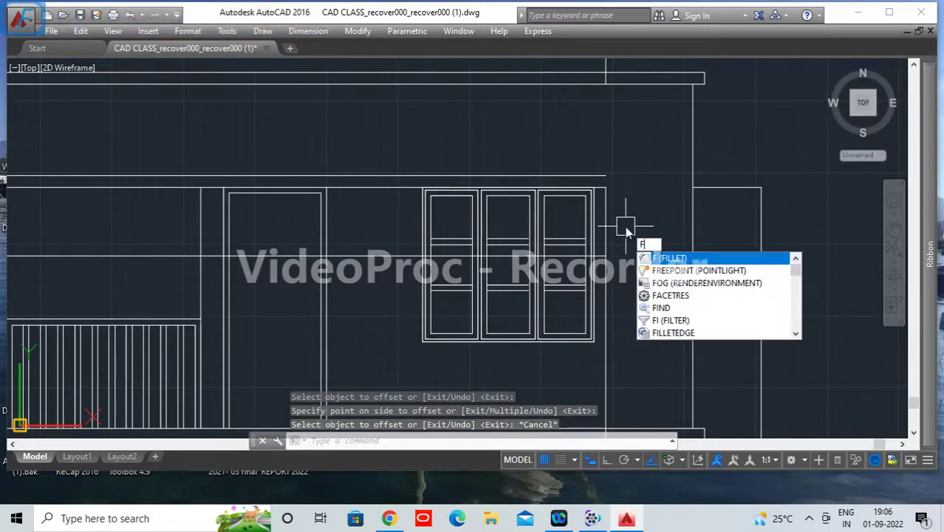
key(Return)
scroll(625, 217, up, 2)
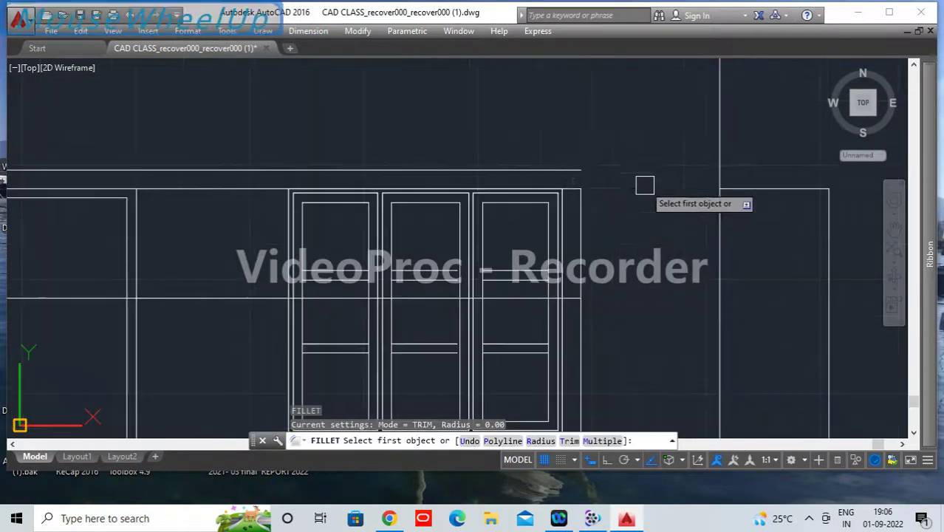
click(567, 170)
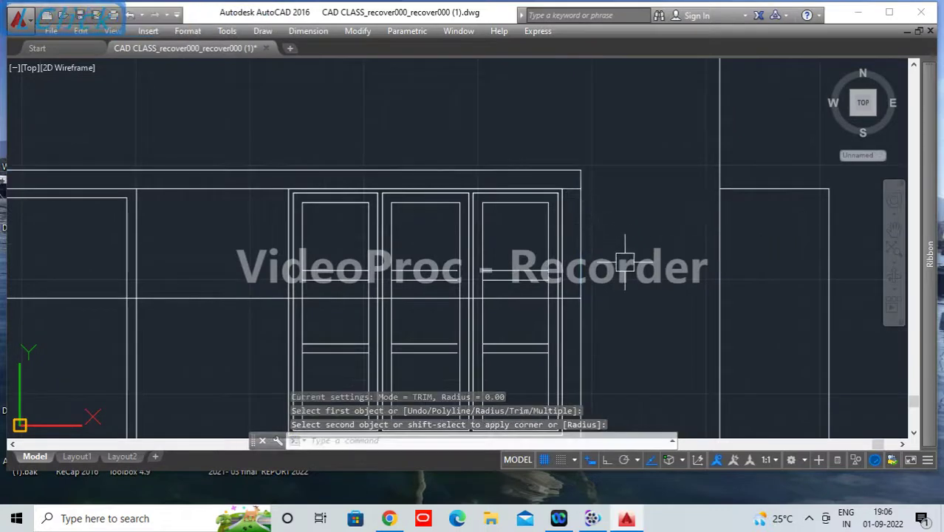
middle_drag(624, 262, 625, 240)
key(space)
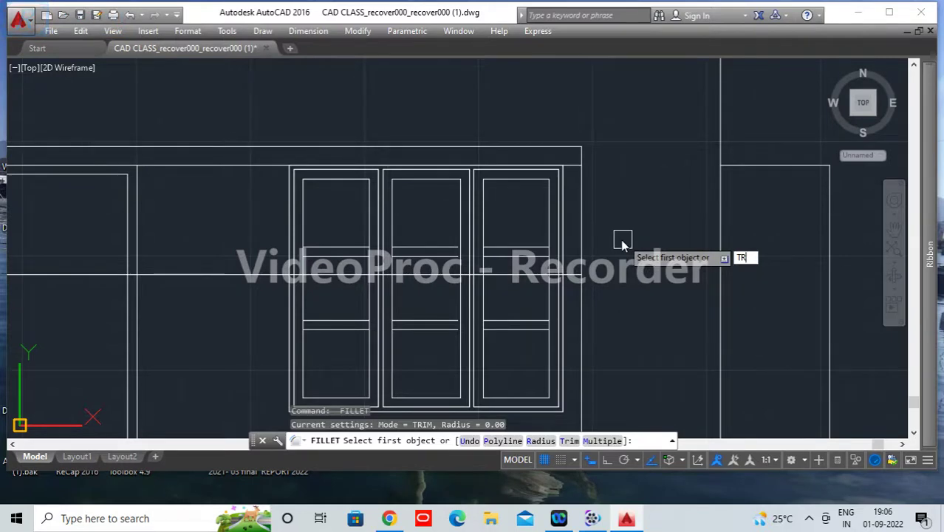
key(Return)
scroll(598, 175, up, 3)
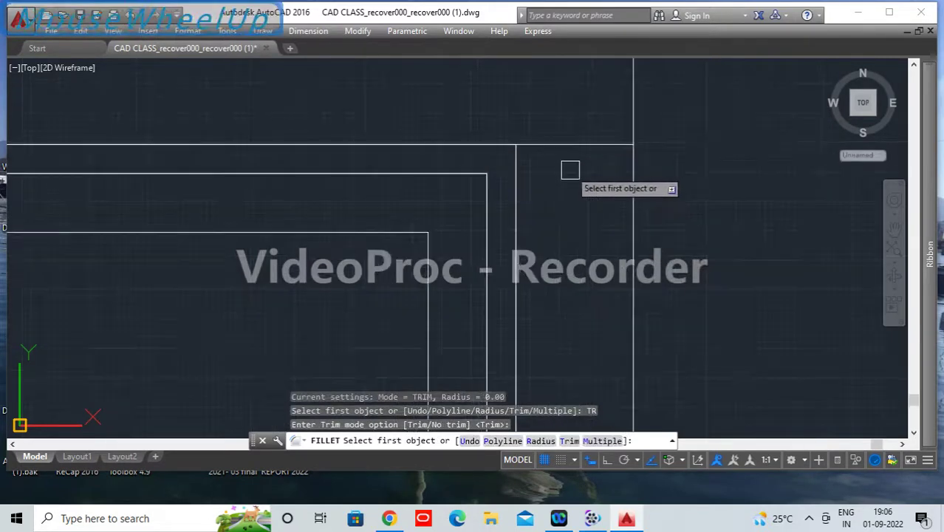
click(577, 143)
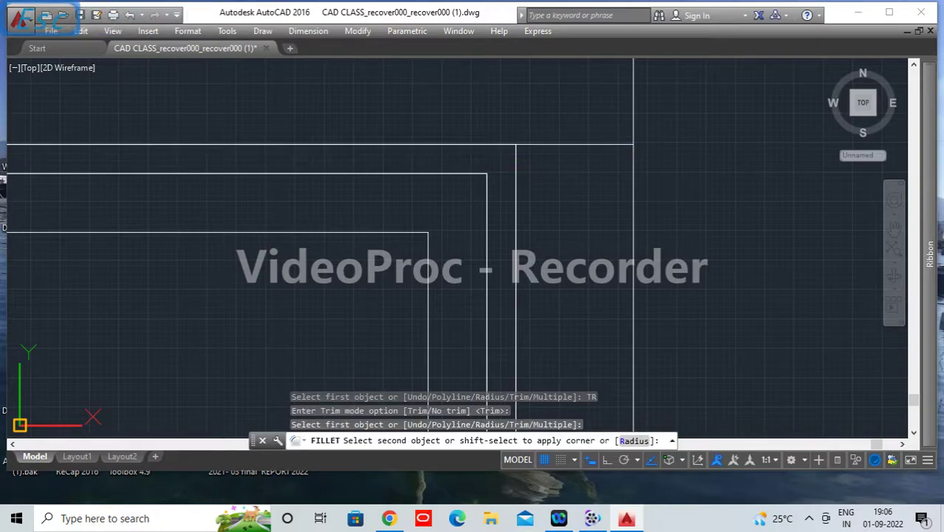
Step: Trim the lintel line between the window's right edge and the vertical construction line, and that construction line below the lower offset line
click(575, 144)
text(tr)
key(Return)
key(Return)
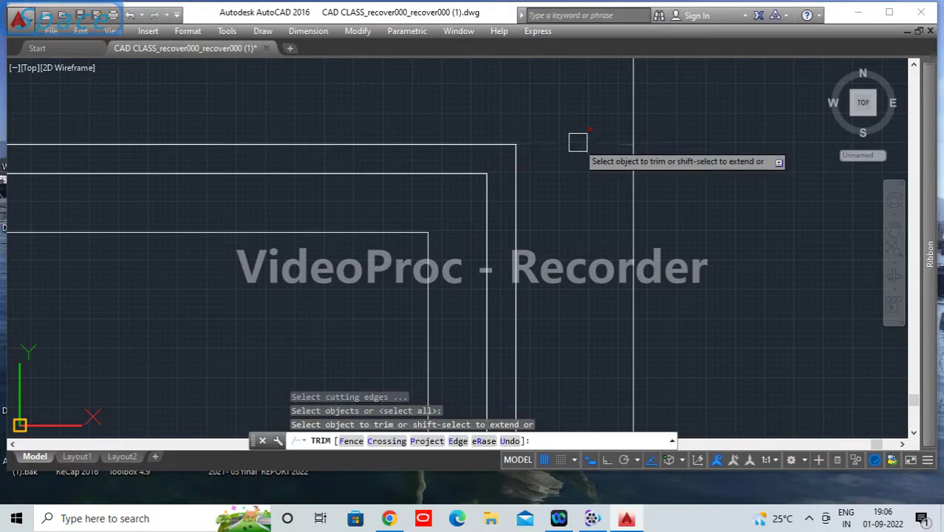
scroll(577, 142, down, 5)
scroll(575, 238, up, 3)
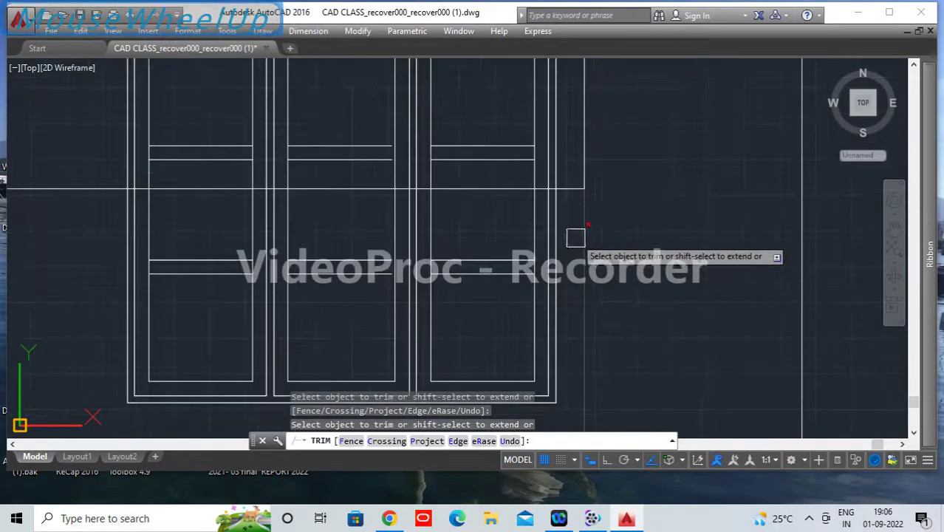
click(576, 238)
click(599, 213)
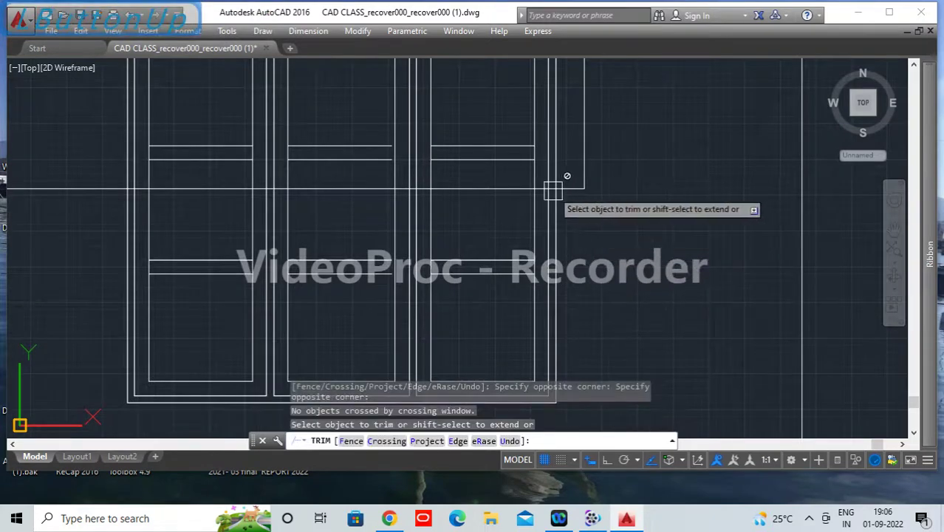
Step: Cut the lower offset line at the window's right edge and delete its portion running across the window, door and wall
scroll(552, 191, up, 5)
scroll(539, 296, down, 5)
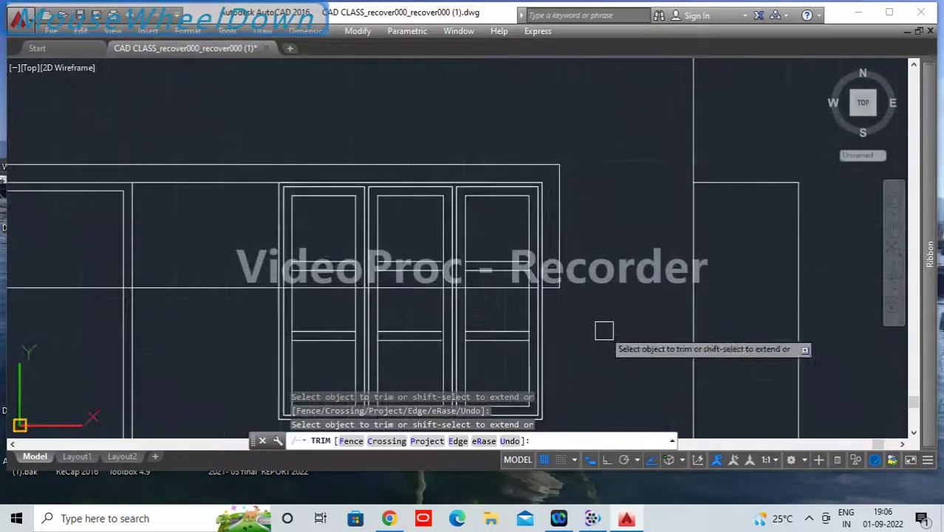
key(space)
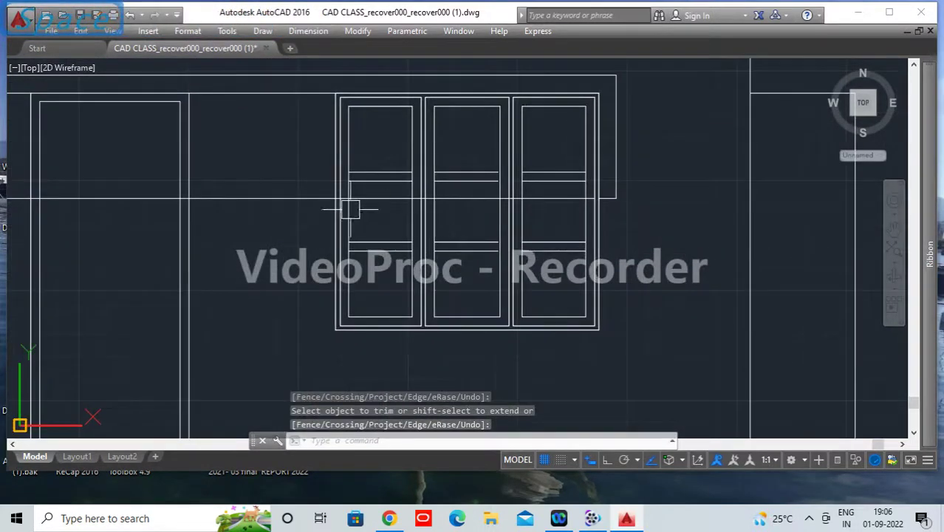
click(301, 197)
key(Delete)
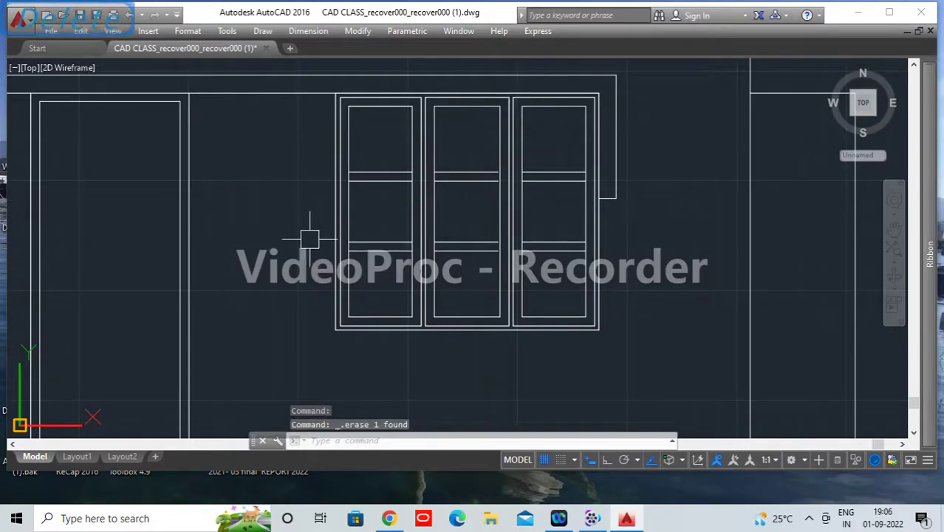
Step: Offset the top line of the right-side sunshade downward by 60
scroll(309, 238, down, 5)
middle_drag(508, 247, 605, 249)
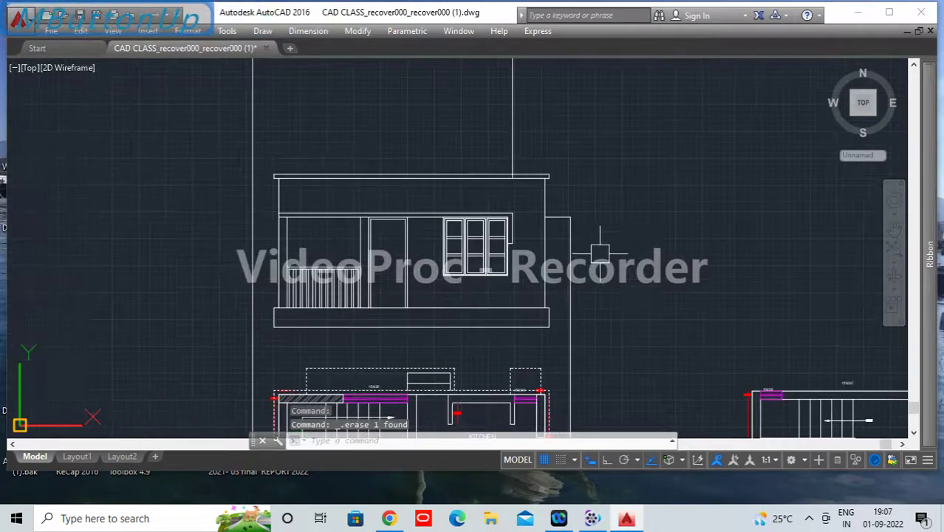
scroll(605, 248, up, 5)
click(487, 163)
text(o)
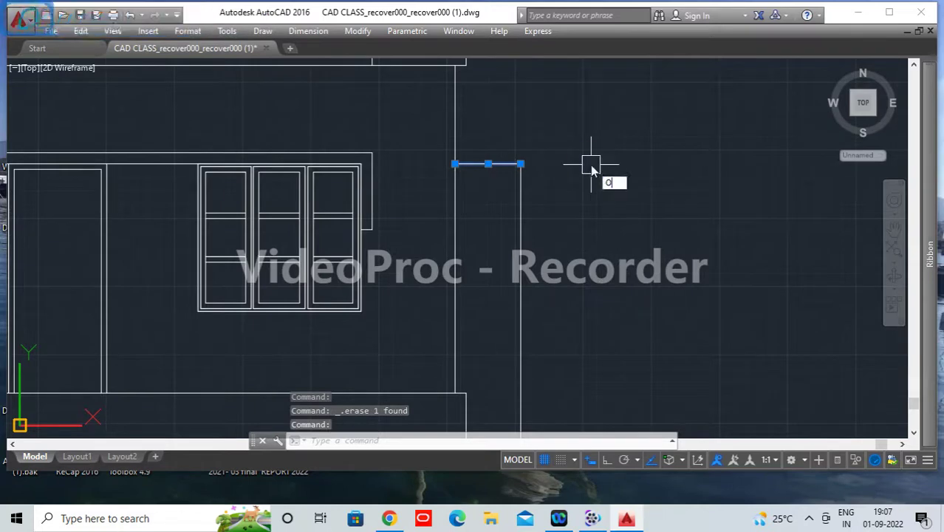
key(space)
text(60)
key(Return)
click(487, 164)
click(582, 283)
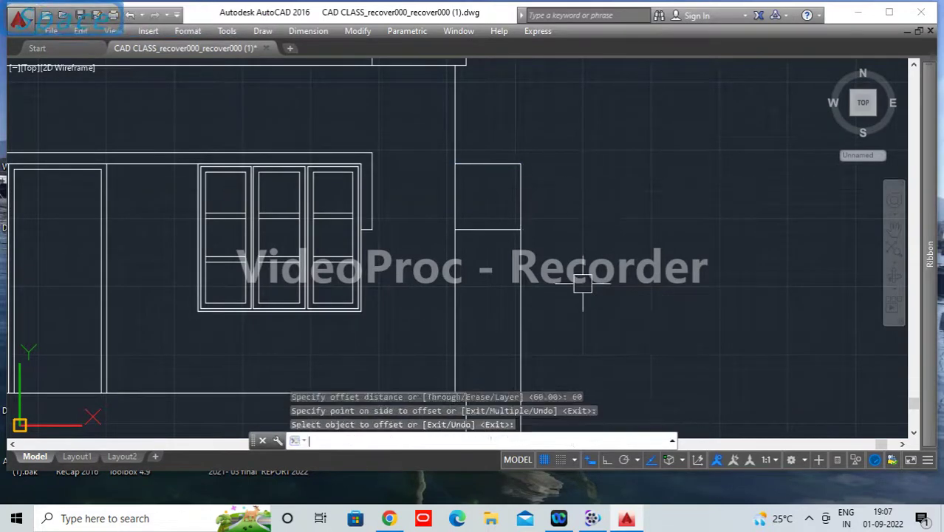
key(Escape)
Step: Fillet the right-side sunshade's outer vertical line with its lower offset line to close the corner at radius 0
text(f)
key(Return)
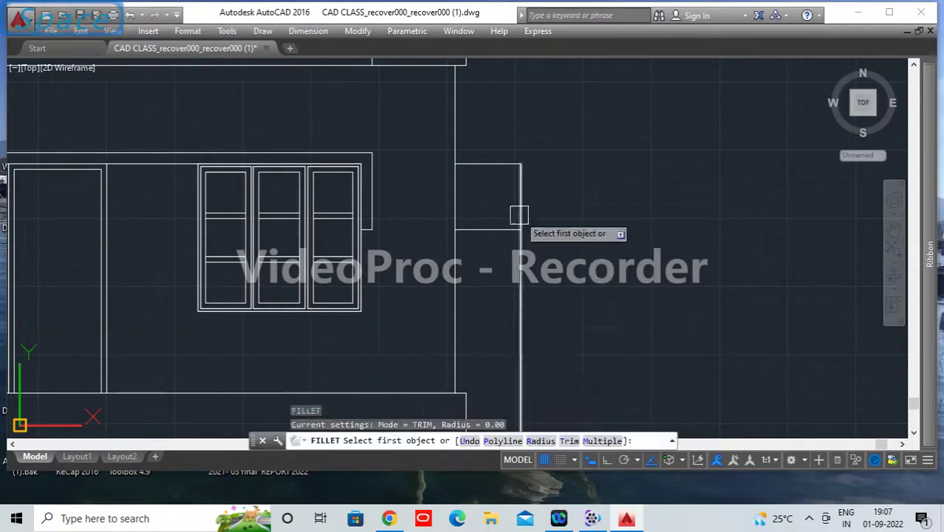
click(519, 213)
click(502, 228)
Step: Delete the leftover vertical construction line above the right part of the roof
scroll(543, 284, down, 5)
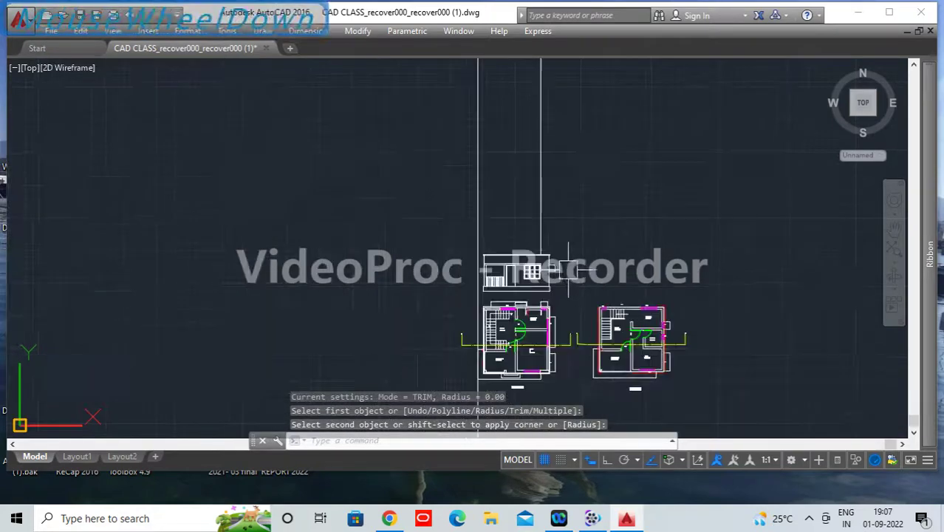
scroll(567, 229, up, 4)
click(565, 222)
click(483, 193)
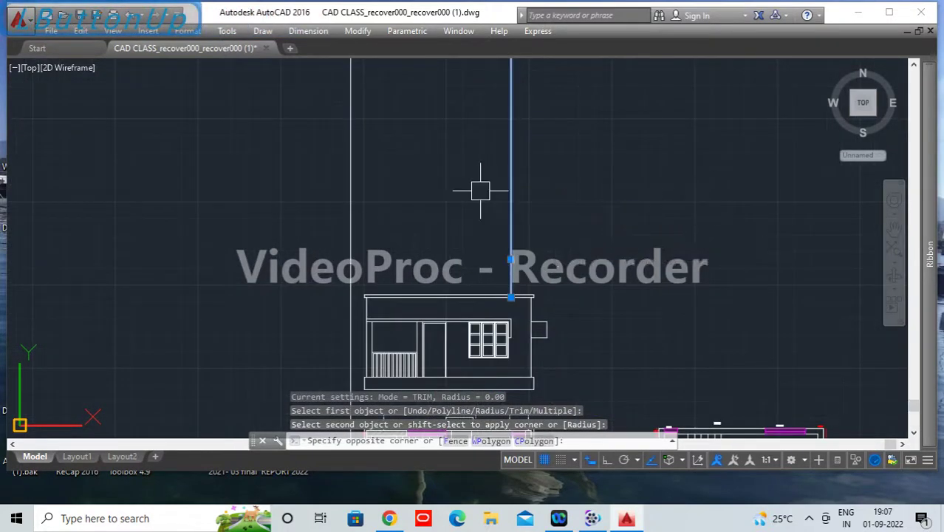
key(Delete)
Step: Extend both horizontal lintel lines leftward past the wall to the left vertical construction line
scroll(495, 229, up, 5)
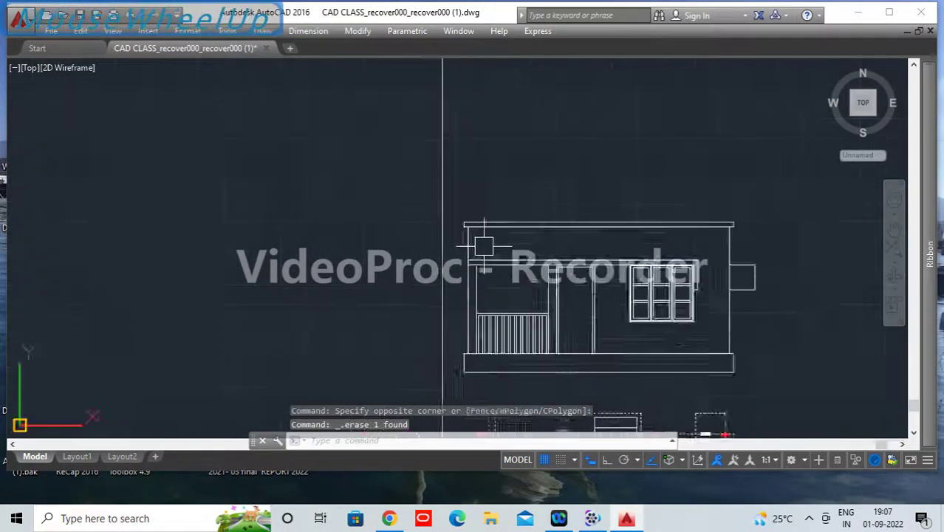
middle_drag(475, 259, 492, 163)
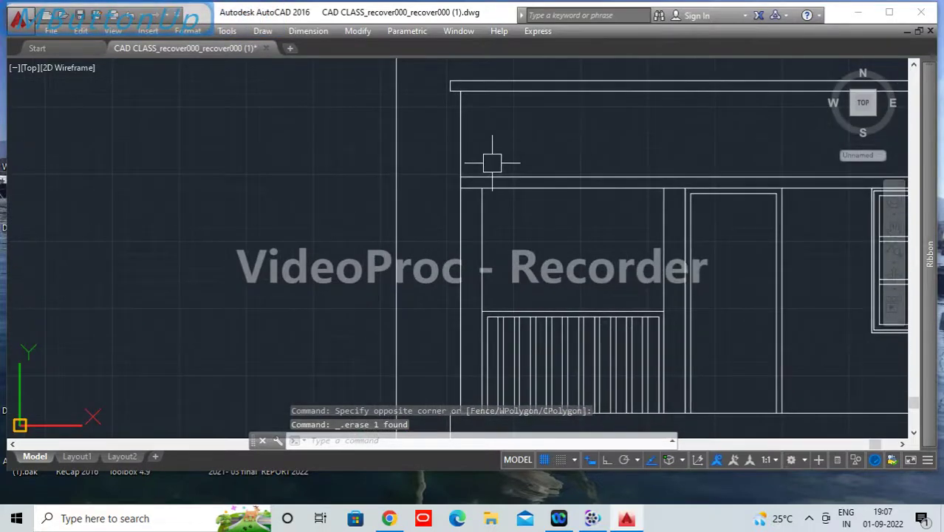
text(ex)
key(Return)
key(Return)
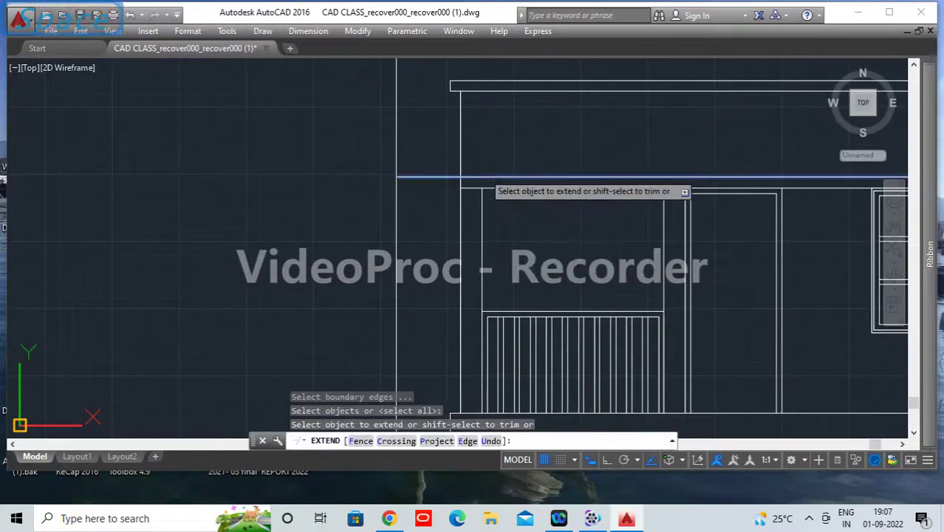
double_click(473, 187)
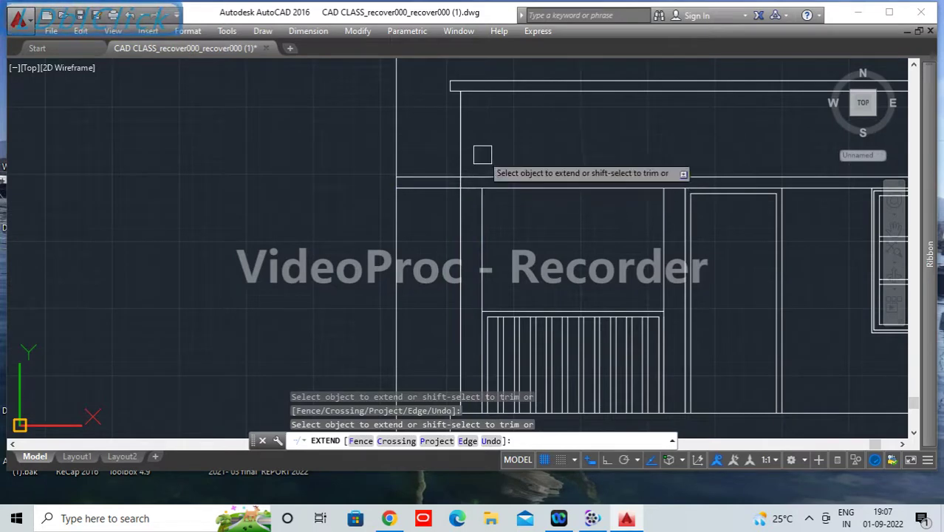
key(Return)
Step: Trim the left vertical construction line above the upper lintel line
text(t)
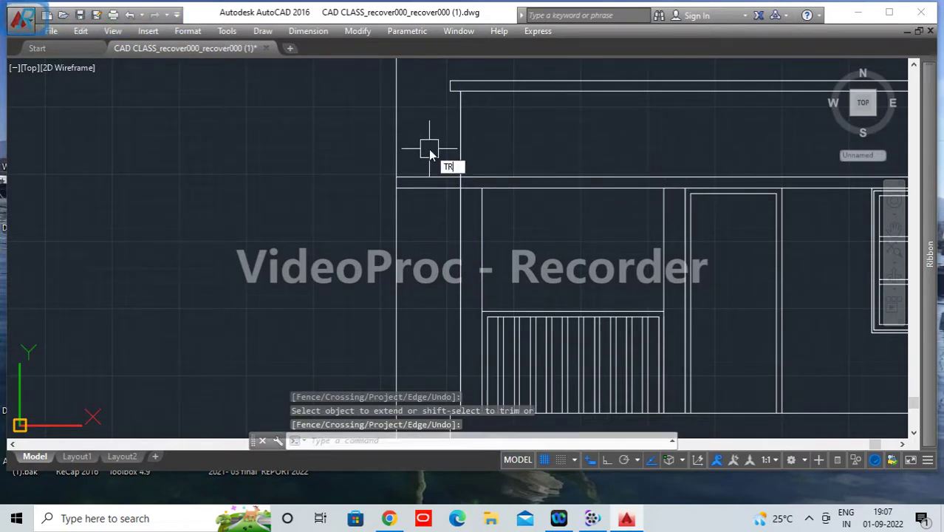
key(Return)
key(Return)
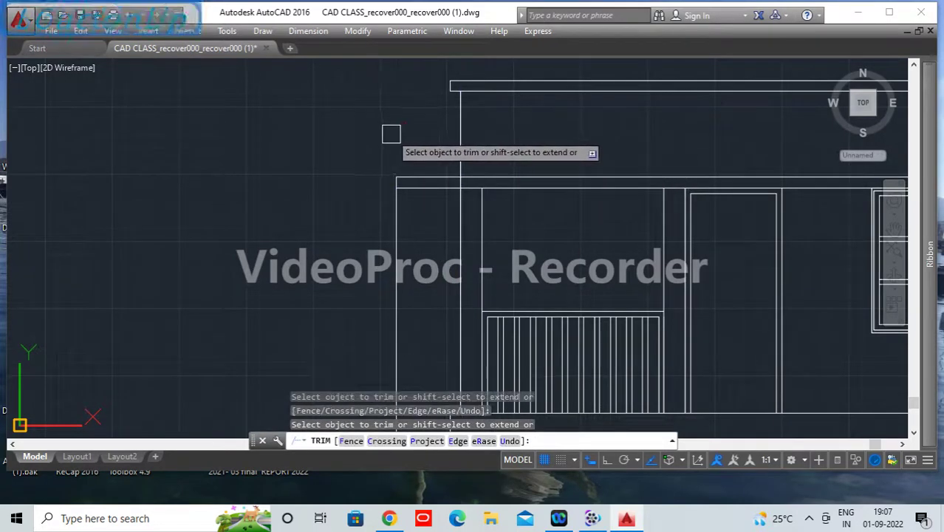
click(391, 134)
click(346, 217)
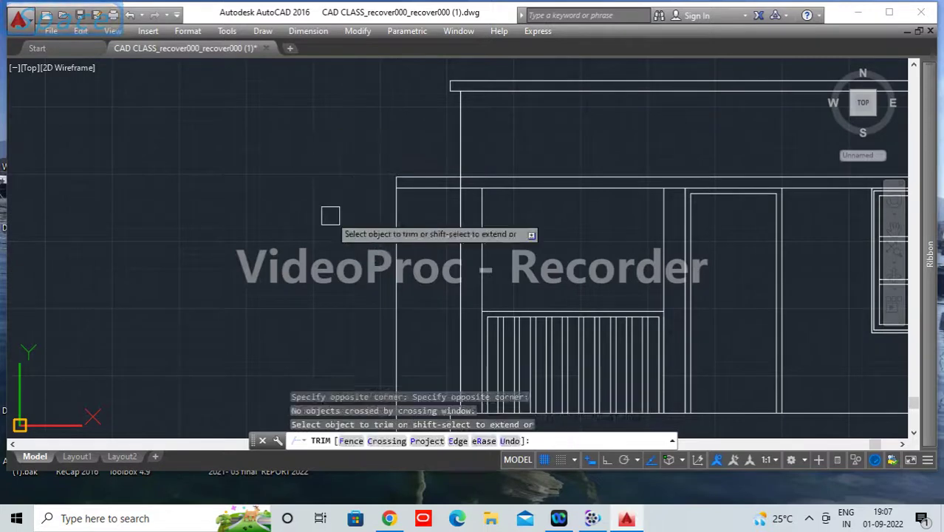
key(Escape)
Step: Offset the lower of the two extended lintel lines downward by 60
text(o)
key(Return)
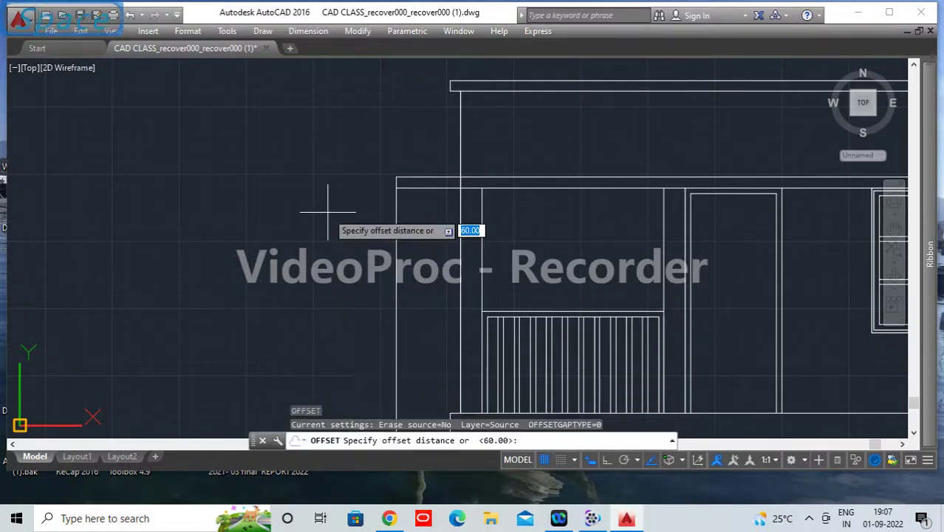
text(60)
key(Return)
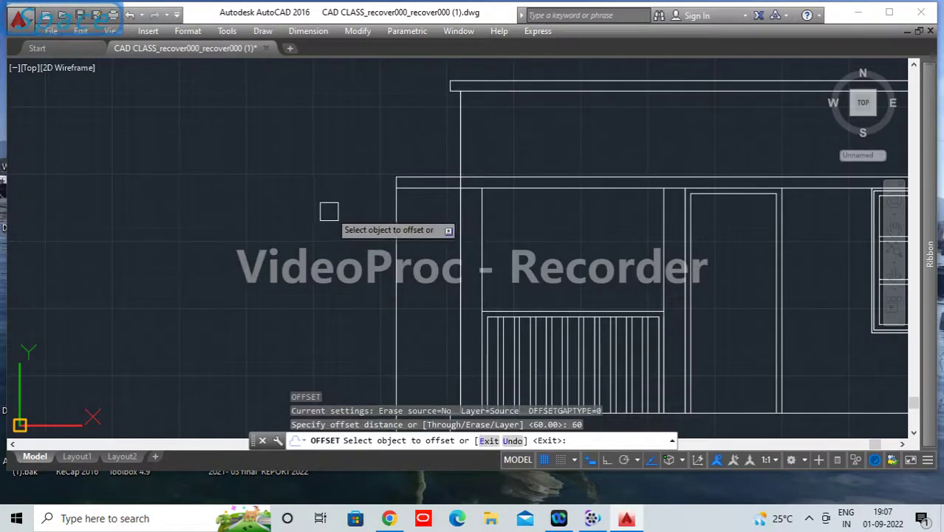
click(426, 191)
click(420, 291)
key(Return)
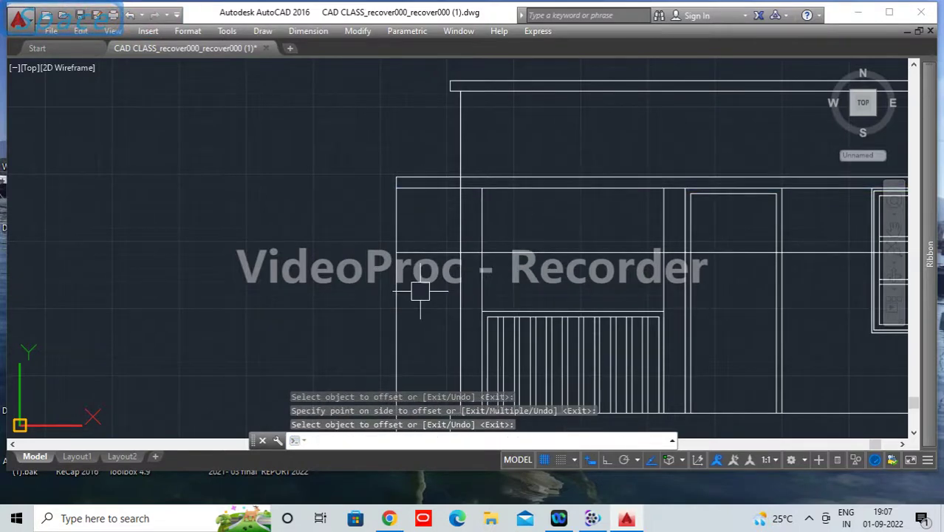
Step: Fillet the left vertical construction line with the new lower line to form the left sunshade's bottom corner at radius 0
text(f)
key(Return)
click(415, 252)
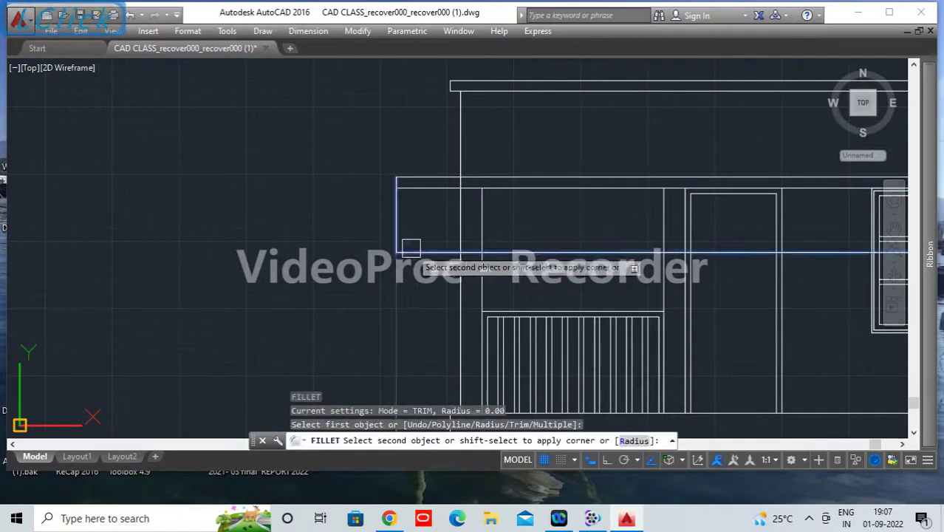
click(413, 254)
Step: Trim the left sunshade's bottom line at the outer wall and erase its leftover portion across the elevation
text(t)
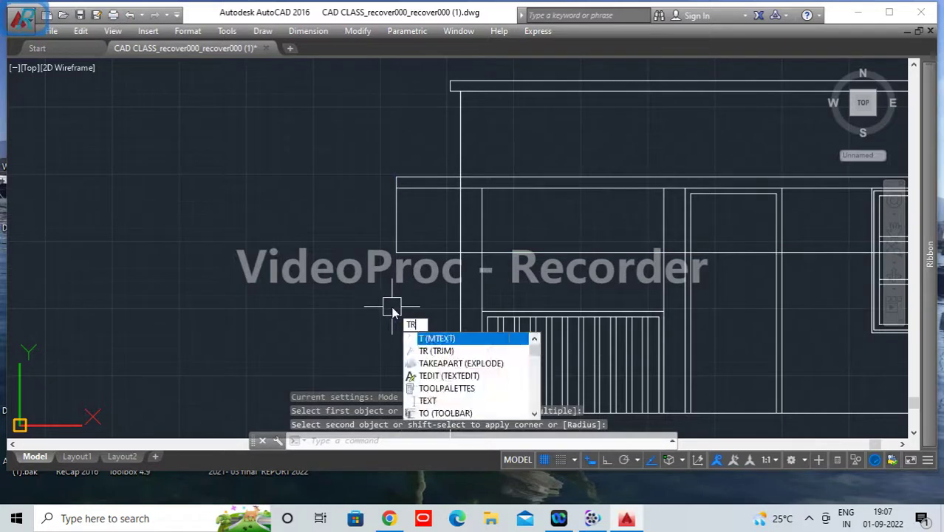
key(Return)
key(Return)
scroll(460, 239, up, 3)
click(450, 223)
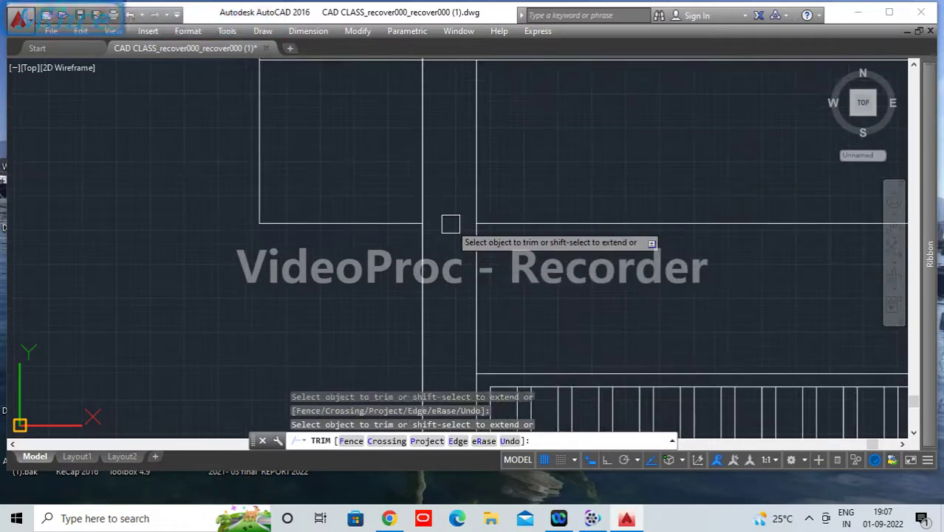
key(Return)
scroll(435, 280, down, 4)
key(Delete)
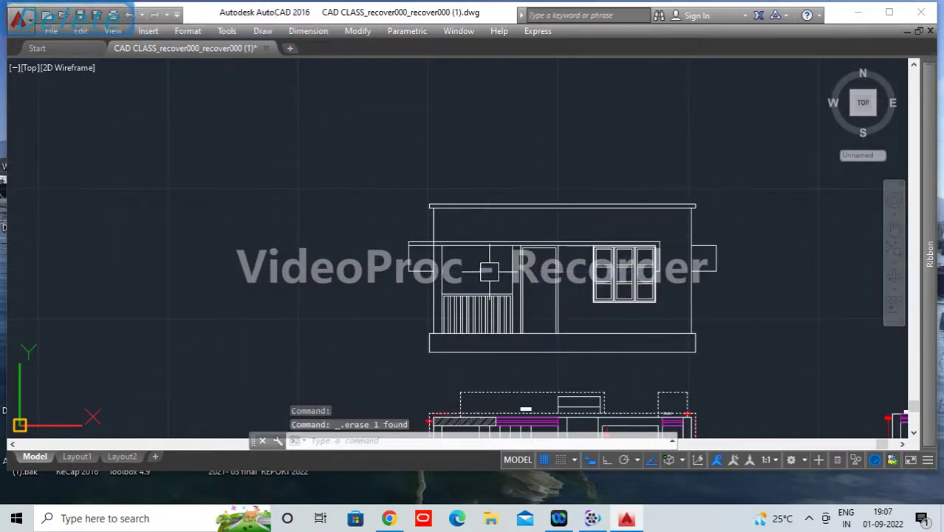
Step: Examine the front sunshade line in the ground-floor plan and compare it with the left sunshade in the elevation
middle_drag(482, 339, 481, 270)
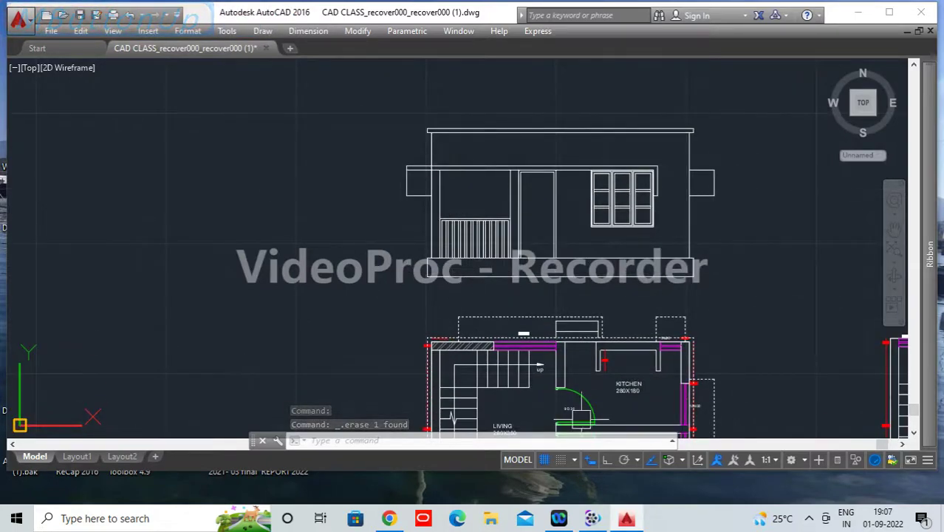
middle_drag(609, 411, 595, 230)
middle_drag(548, 317, 560, 182)
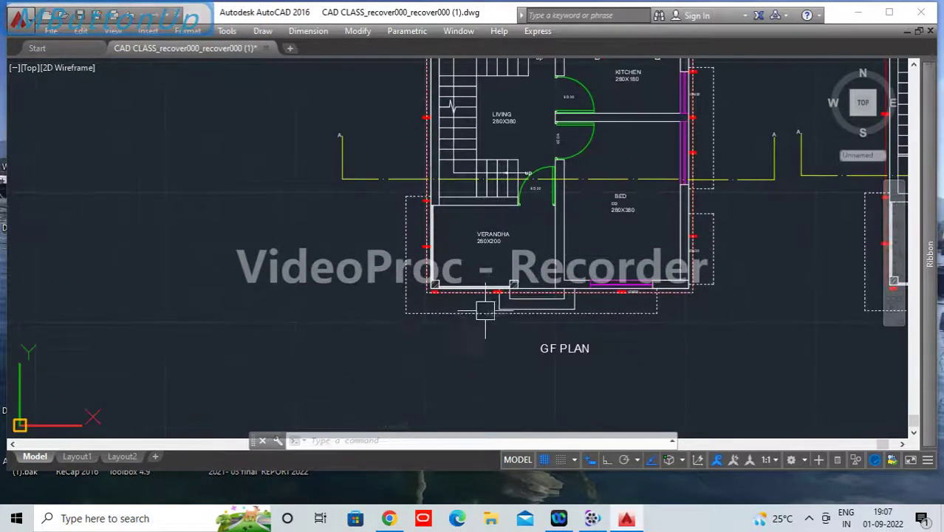
scroll(485, 310, up, 2)
click(545, 345)
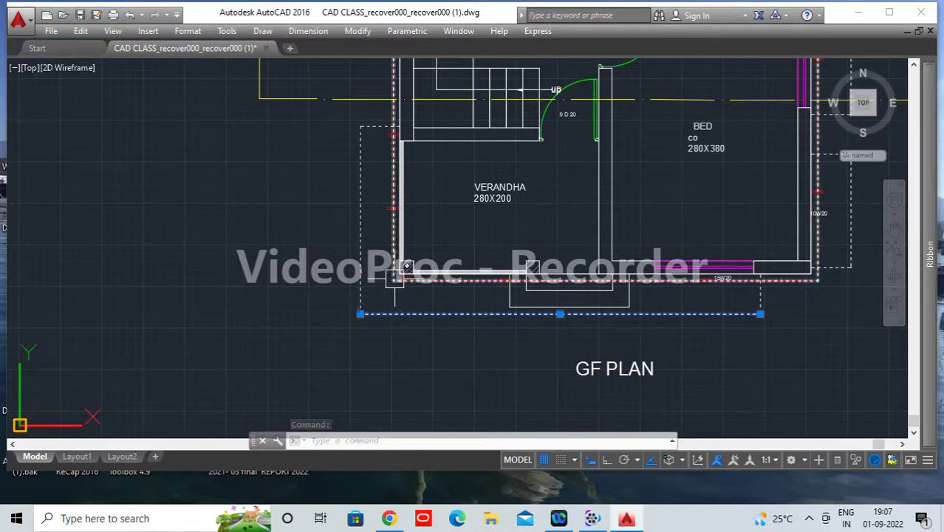
scroll(350, 297, down, 1)
middle_drag(395, 206, 361, 484)
middle_drag(381, 238, 387, 344)
scroll(381, 256, up, 4)
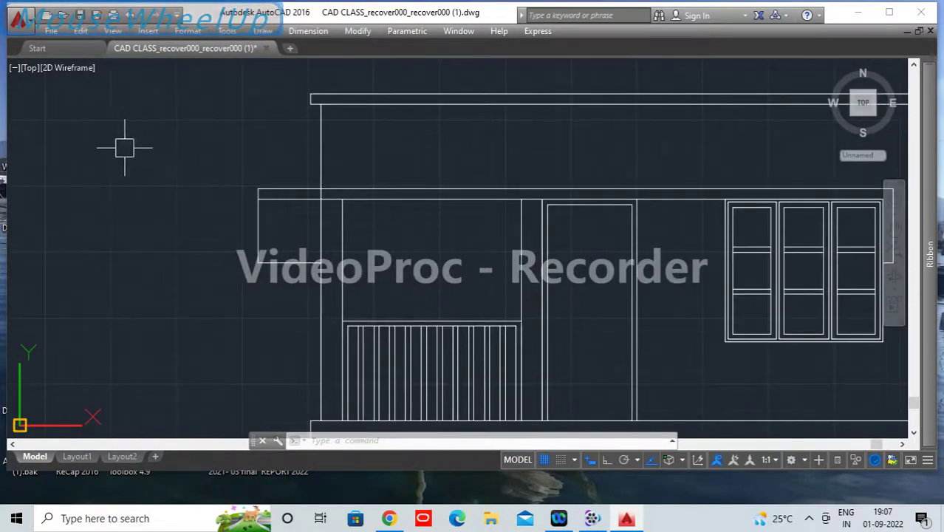
Step: Trim the left wall line out of the sunshade band between the two horizontal lintel lines
text(tr)
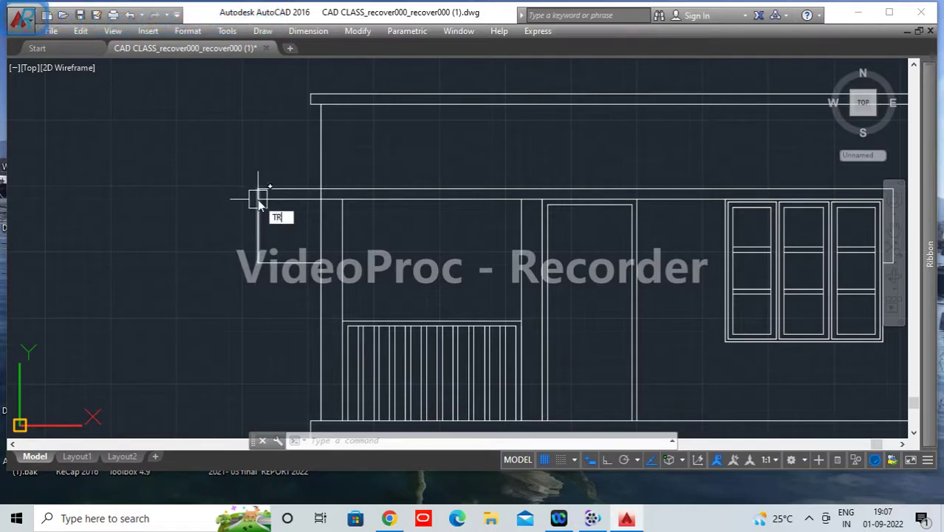
key(space)
key(space)
scroll(320, 197, up, 3)
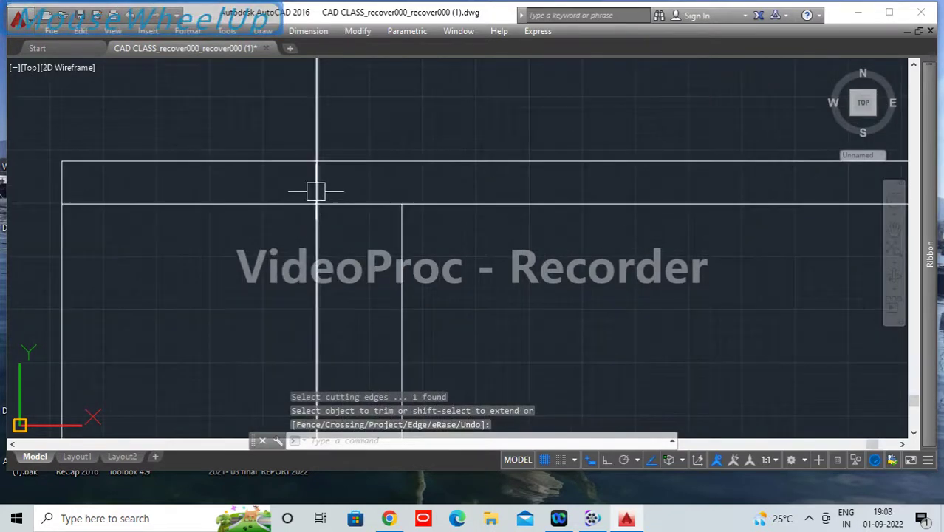
text(tr)
key(space)
key(space)
click(312, 182)
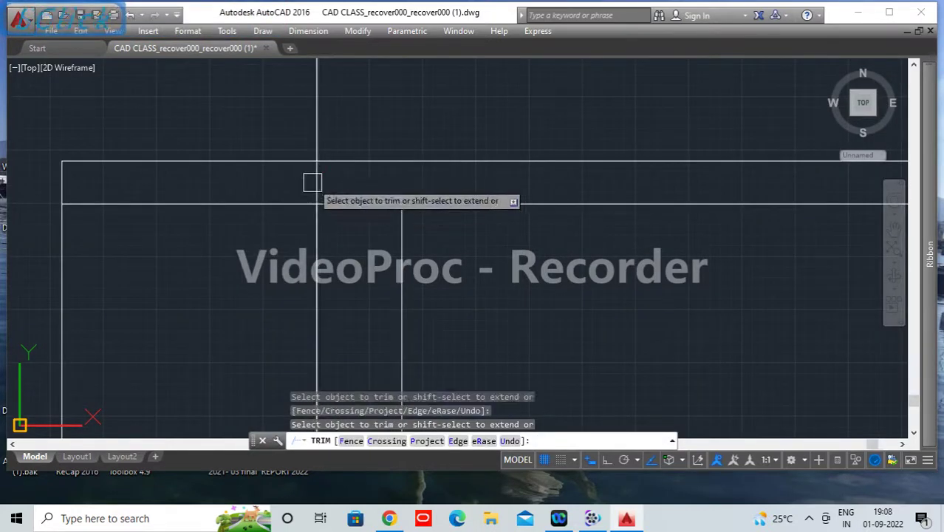
scroll(354, 185, down, 4)
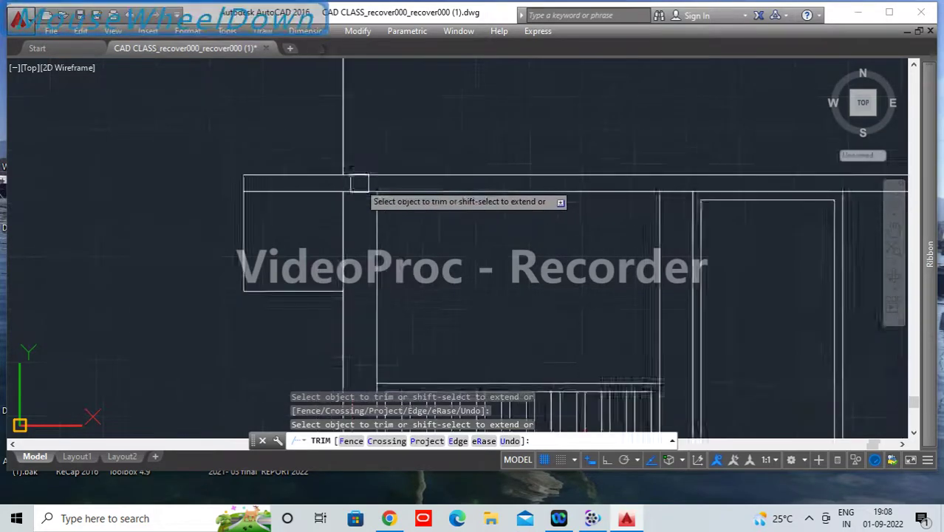
middle_drag(588, 306, 651, 222)
key(space)
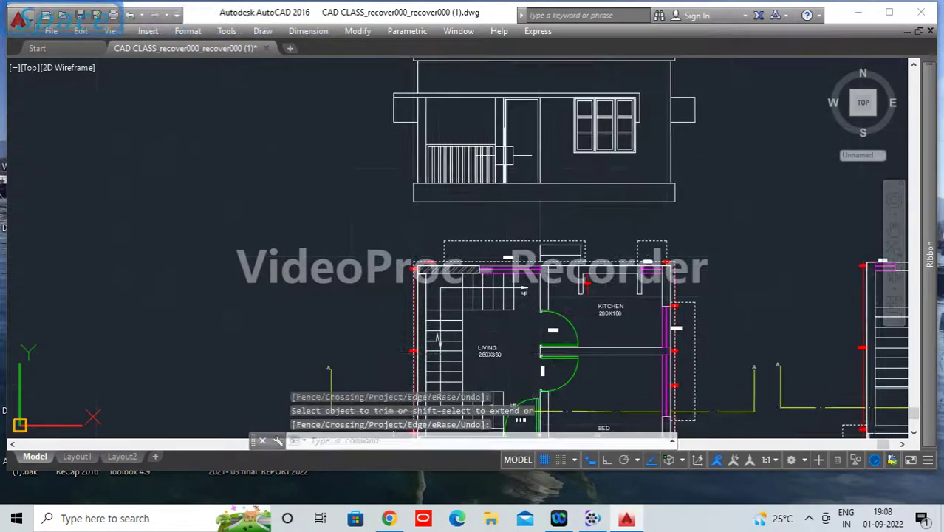
middle_drag(443, 106, 444, 192)
scroll(444, 193, up, 3)
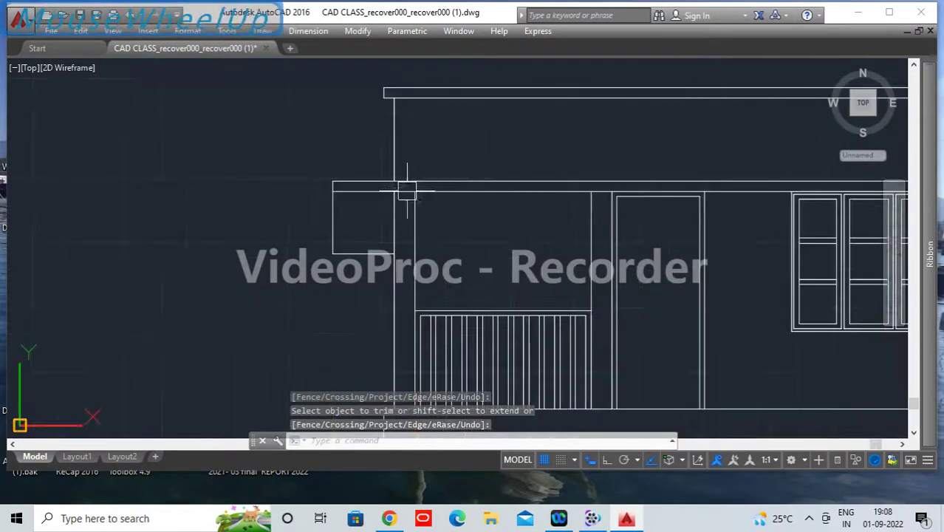
text(l)
key(Return)
click(332, 181)
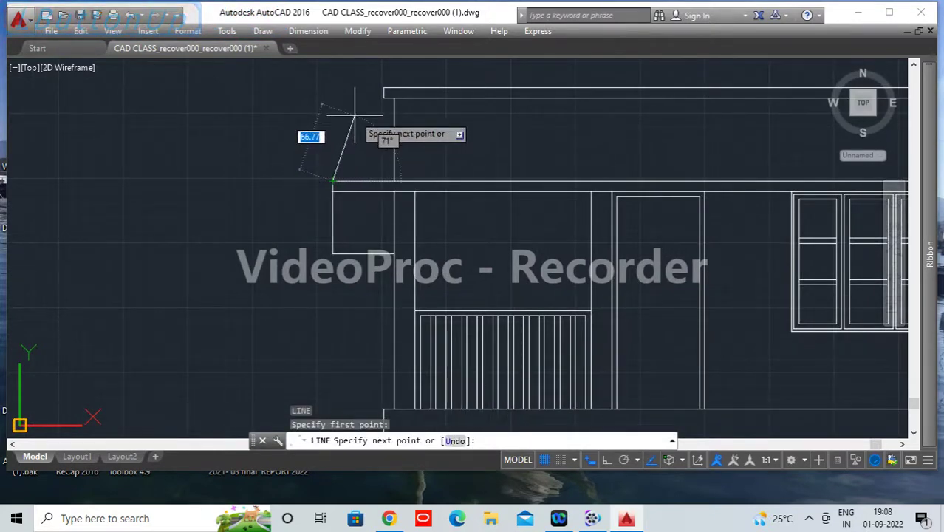
key(Escape)
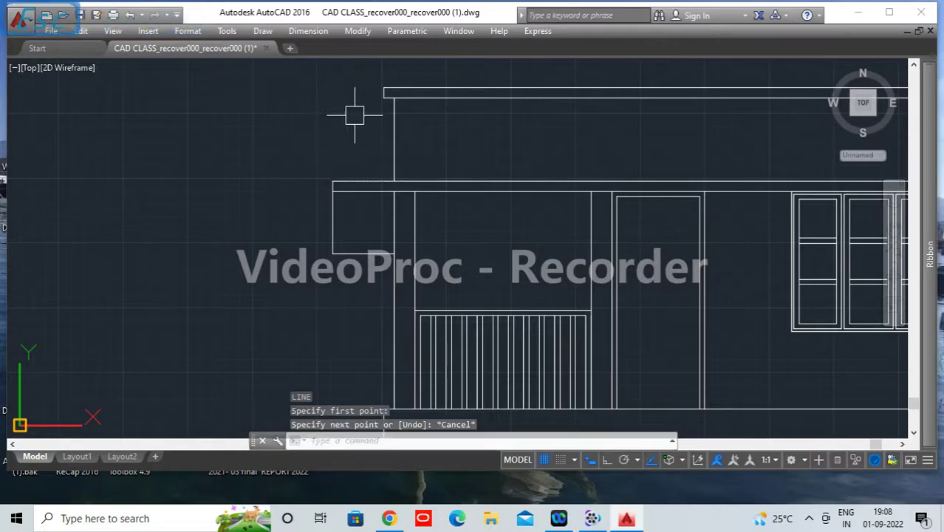
scroll(352, 110, down, 5)
scroll(402, 292, up, 5)
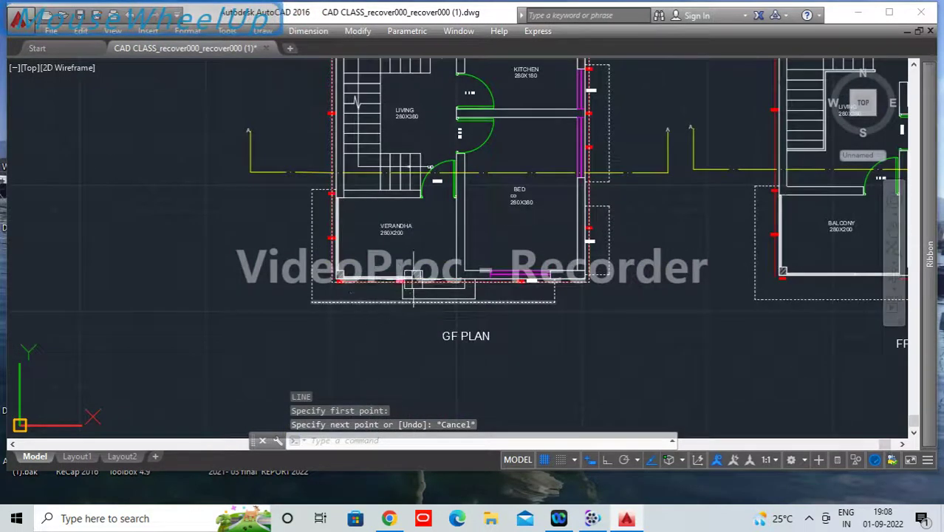
scroll(328, 284, up, 4)
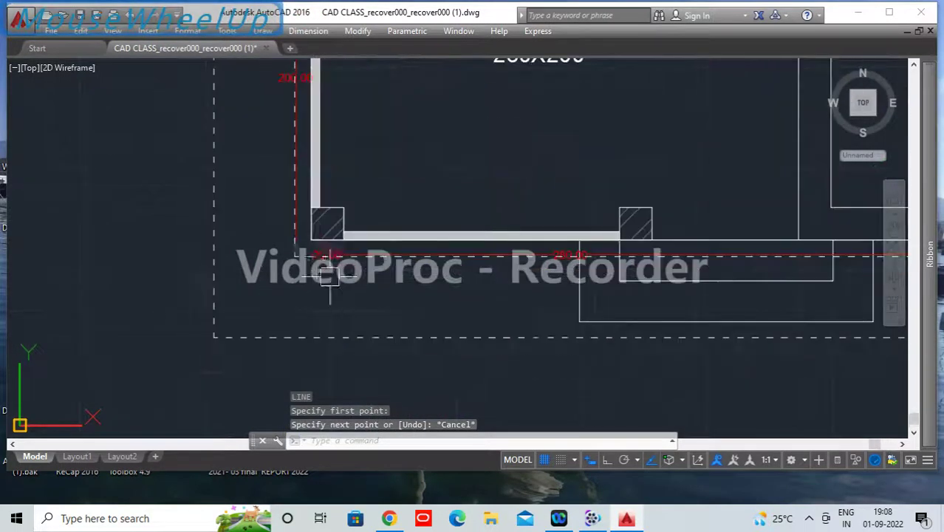
key(space)
click(311, 240)
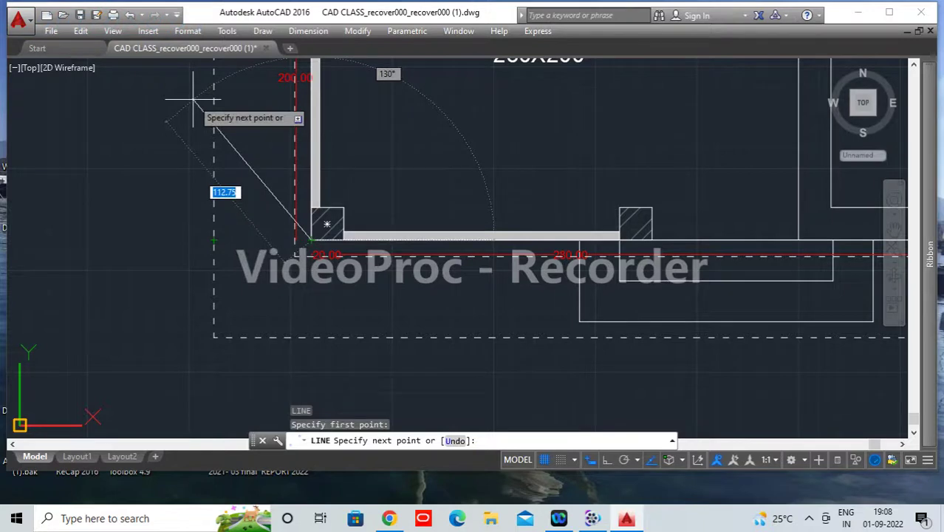
key(Escape)
Step: Inspect the properties of the front and left sunshade lines in the ground-floor plan and compare them with the elevation
scroll(236, 255, down, 6)
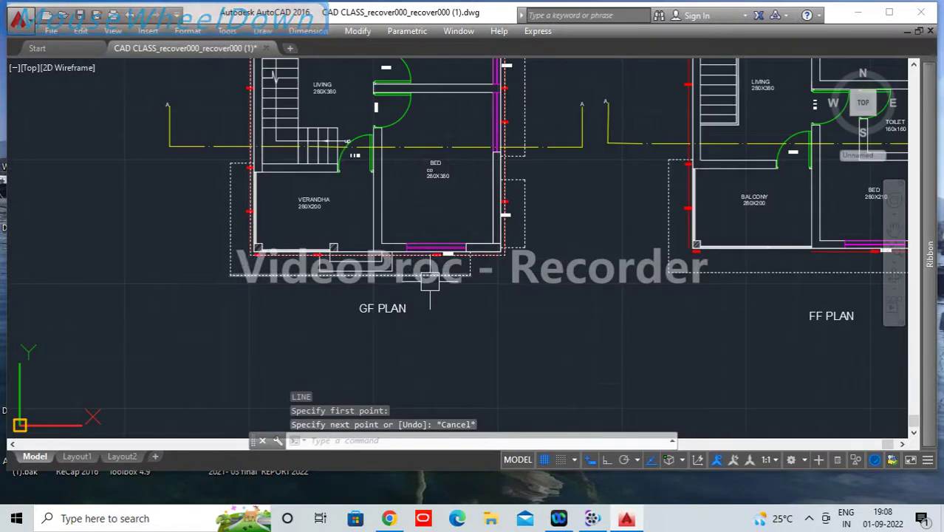
double_click(430, 280)
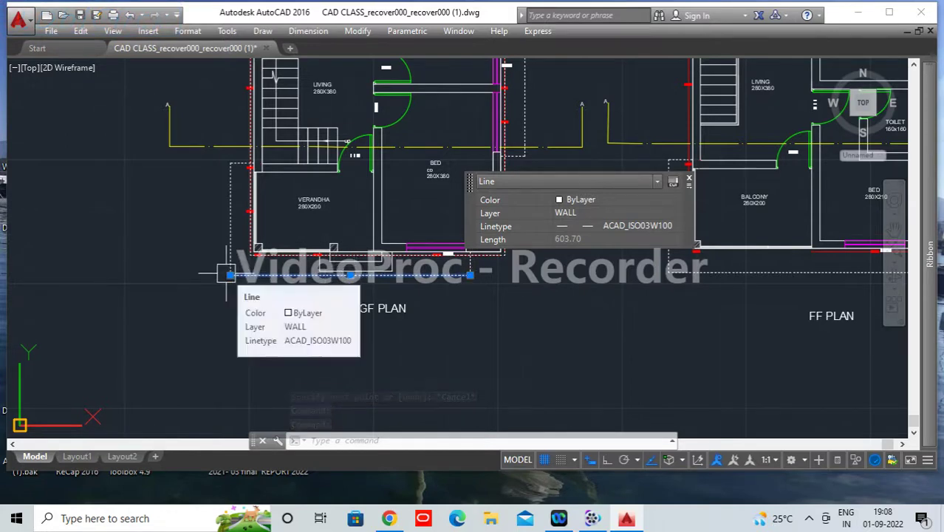
double_click(229, 193)
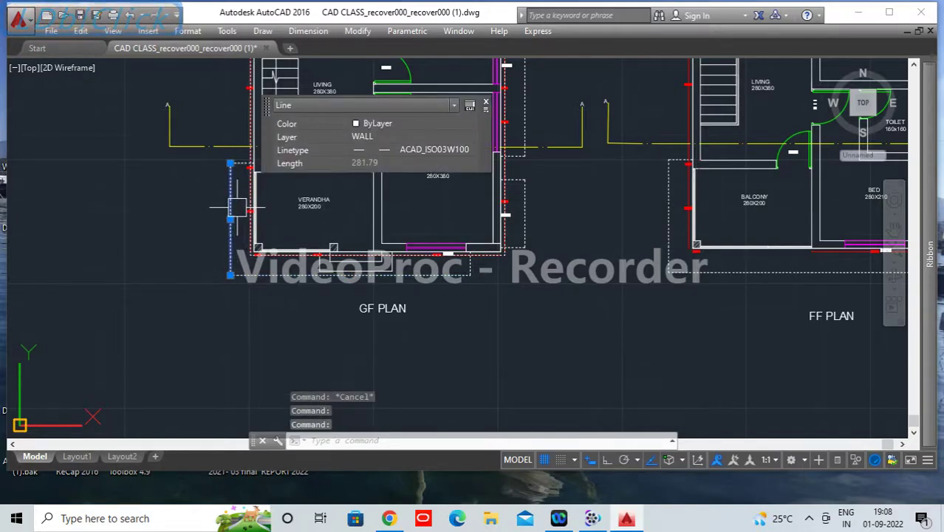
key(Escape)
scroll(238, 203, up, 5)
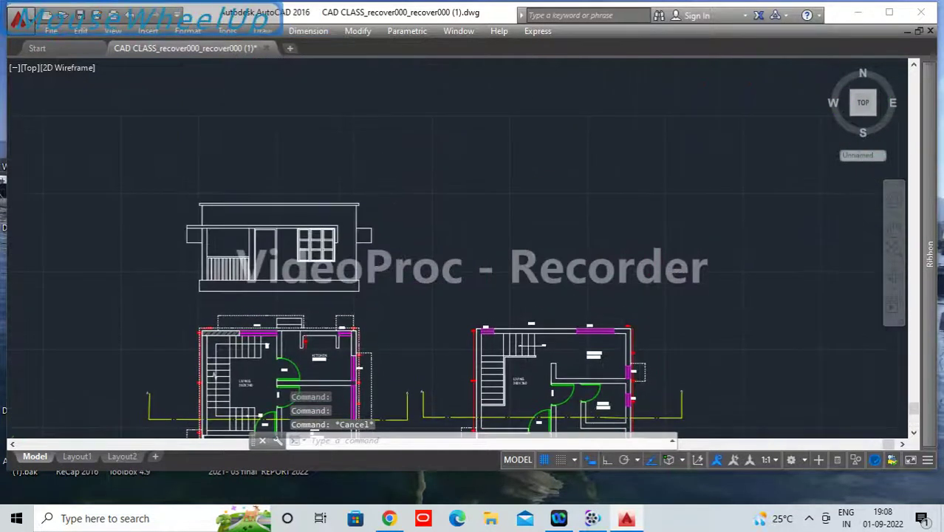
scroll(199, 230, up, 5)
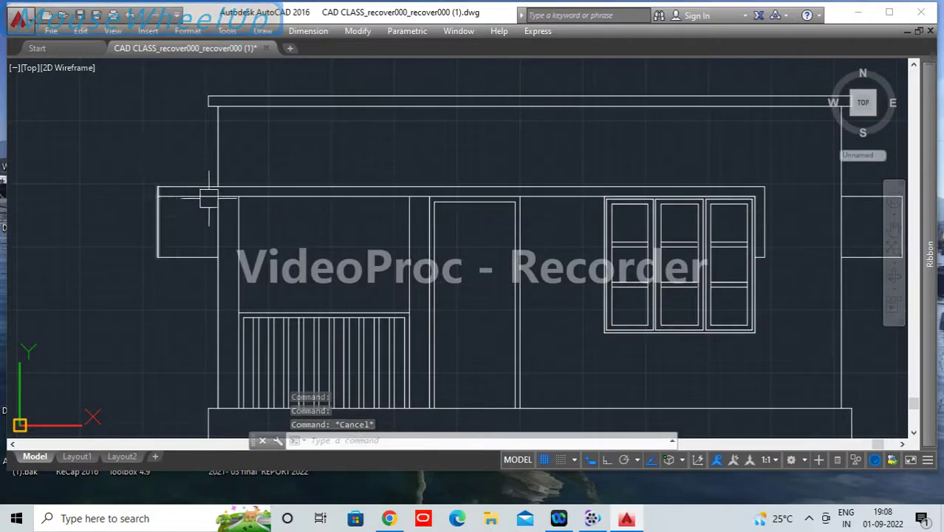
scroll(219, 246, down, 4)
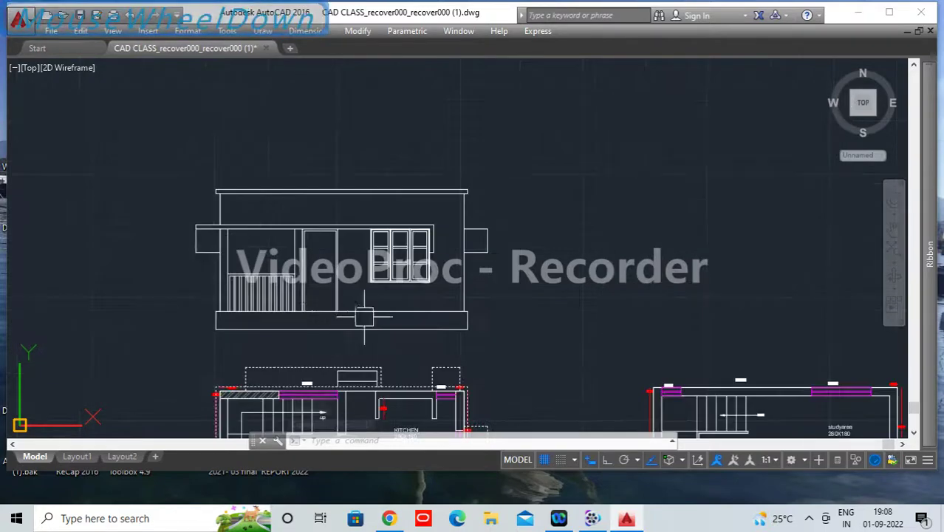
Step: Inspect the properties of the front sunshade's long edge and its short end line beside the bedroom window in the ground-floor plan
middle_drag(364, 317, 377, 152)
middle_drag(482, 324, 498, 214)
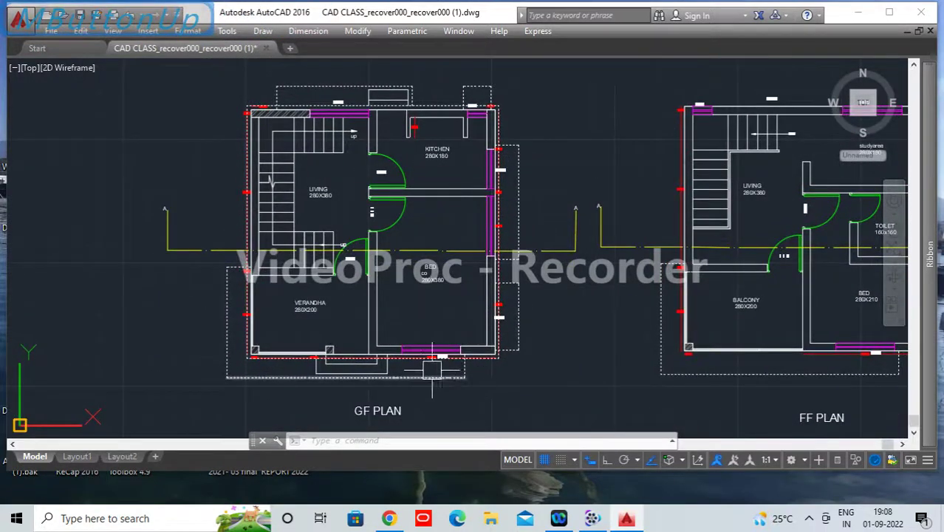
scroll(432, 369, up, 4)
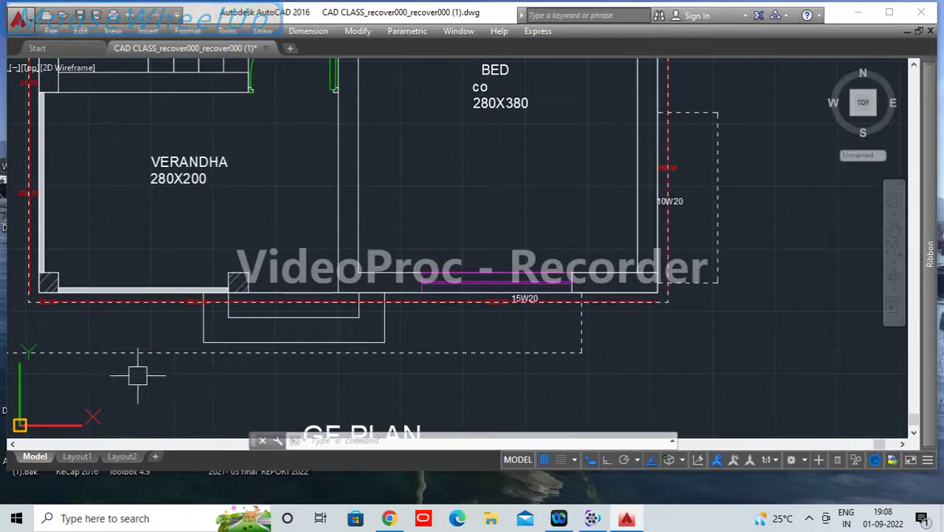
double_click(538, 353)
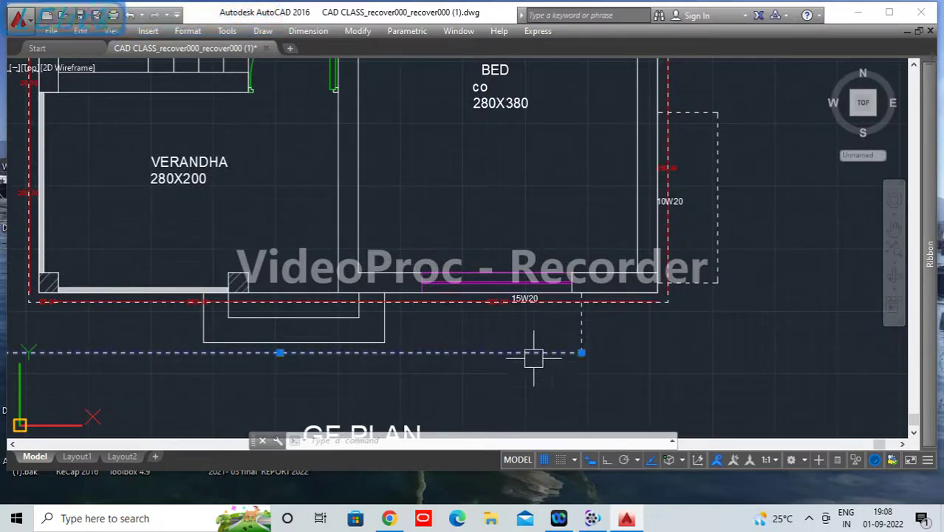
key(Escape)
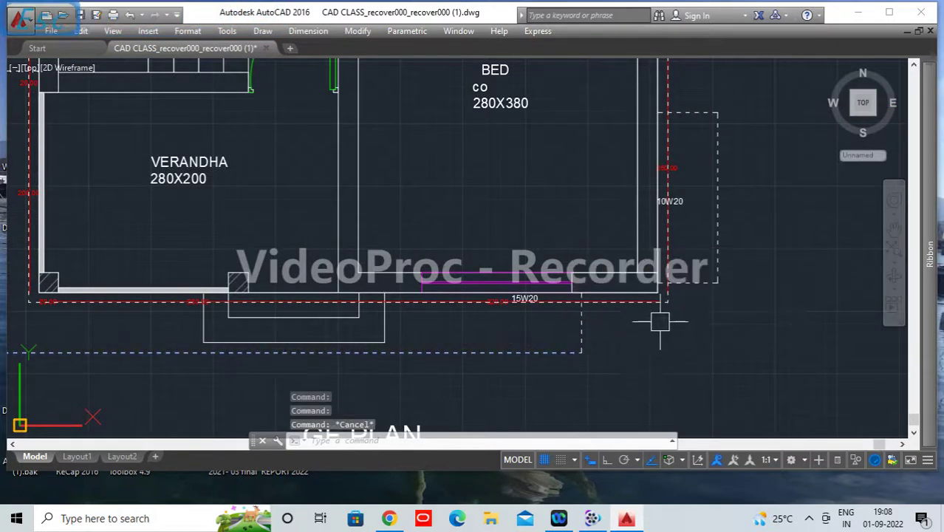
double_click(582, 324)
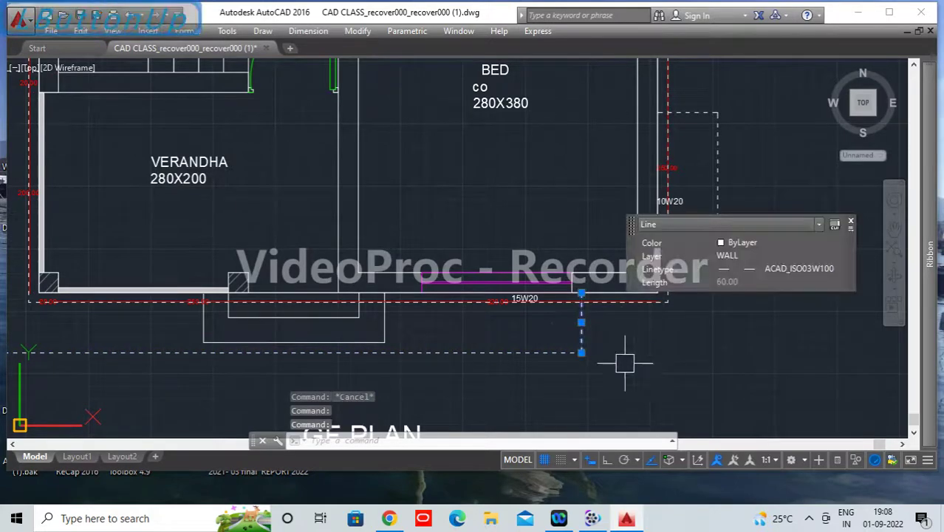
Step: Inspect the properties of the front sunshade's vertical end line beside the window in the elevation
scroll(576, 225, down, 6)
middle_drag(575, 176, 576, 403)
scroll(601, 251, up, 4)
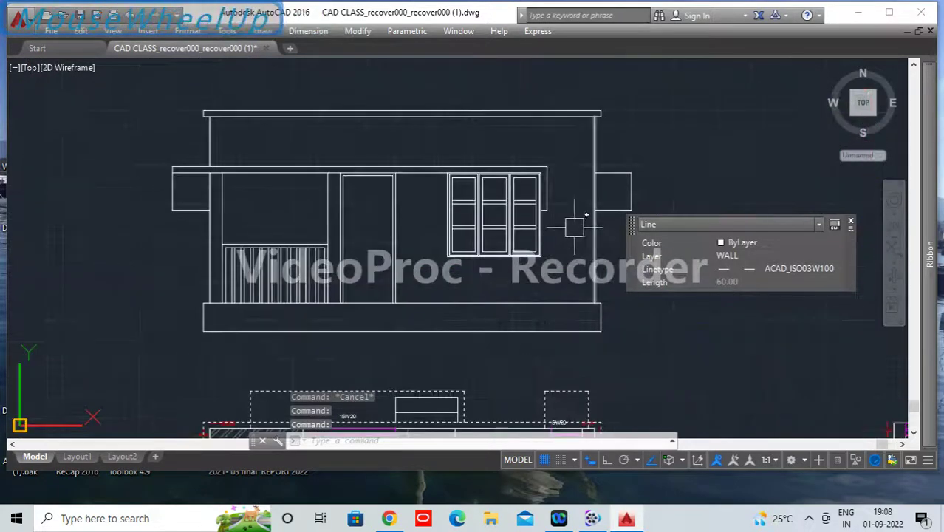
scroll(547, 215, up, 3)
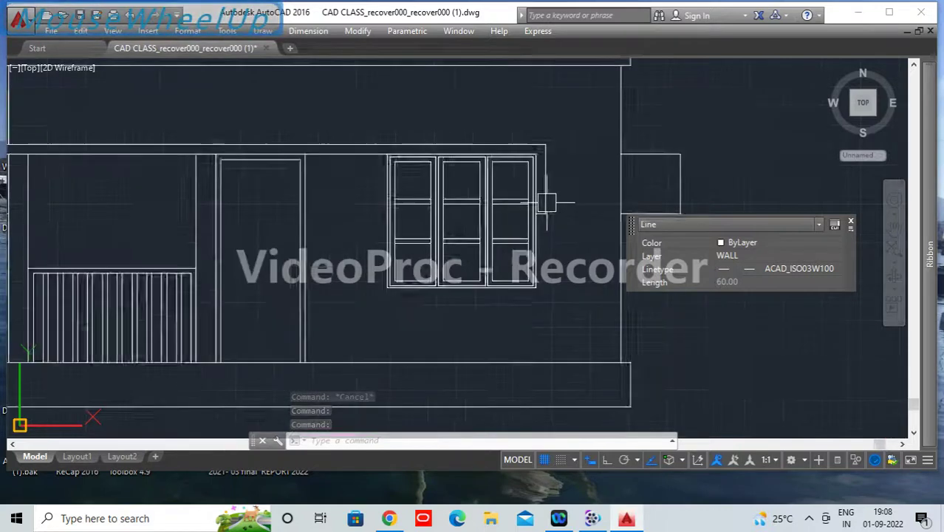
key(Escape)
double_click(543, 153)
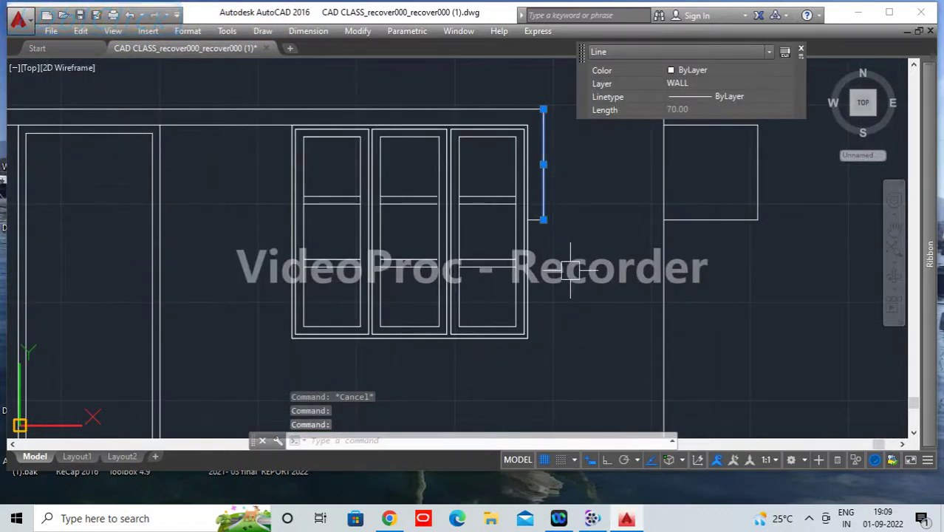
key(Escape)
Step: Inspect the properties of the short end line of the bedroom's side sunshade in the ground-floor plan and compare it with the elevation
scroll(570, 270, down, 8)
scroll(600, 302, up, 6)
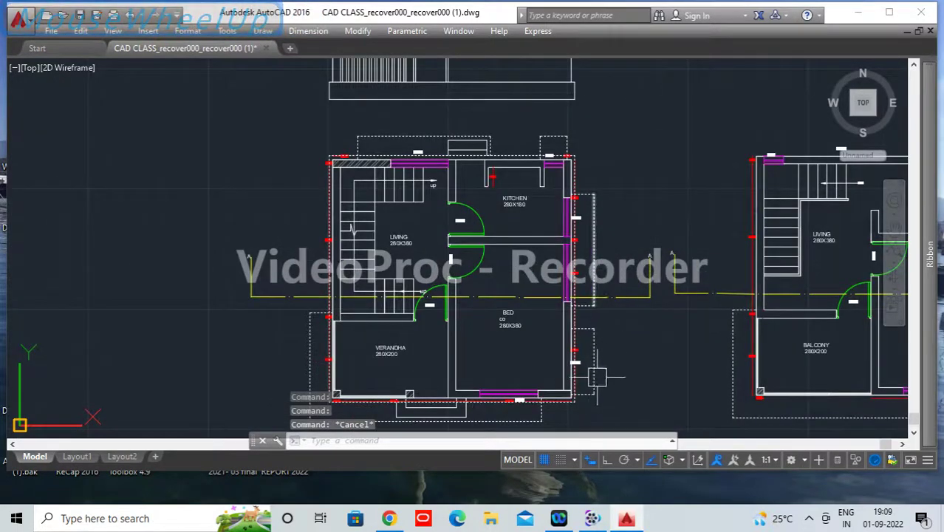
middle_drag(616, 411, 628, 336)
scroll(628, 336, up, 2)
click(626, 325)
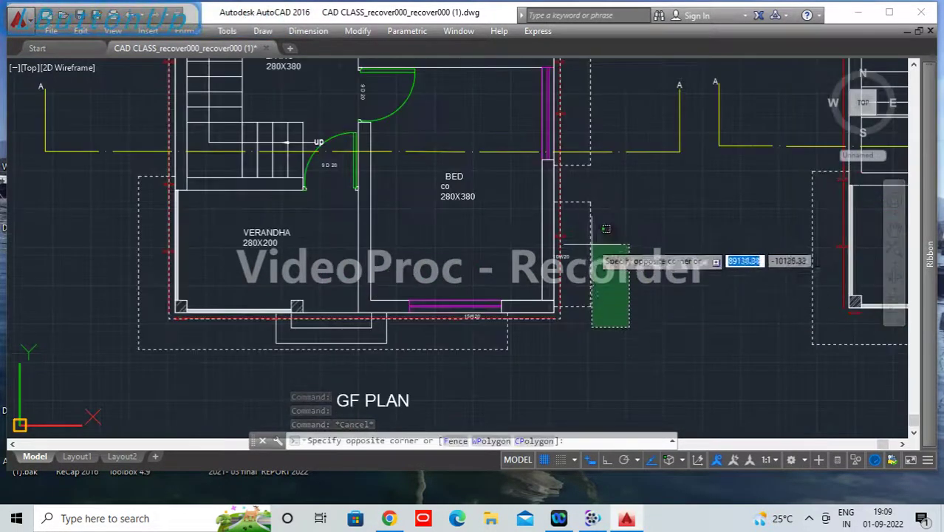
click(587, 251)
key(Escape)
scroll(574, 323, up, 6)
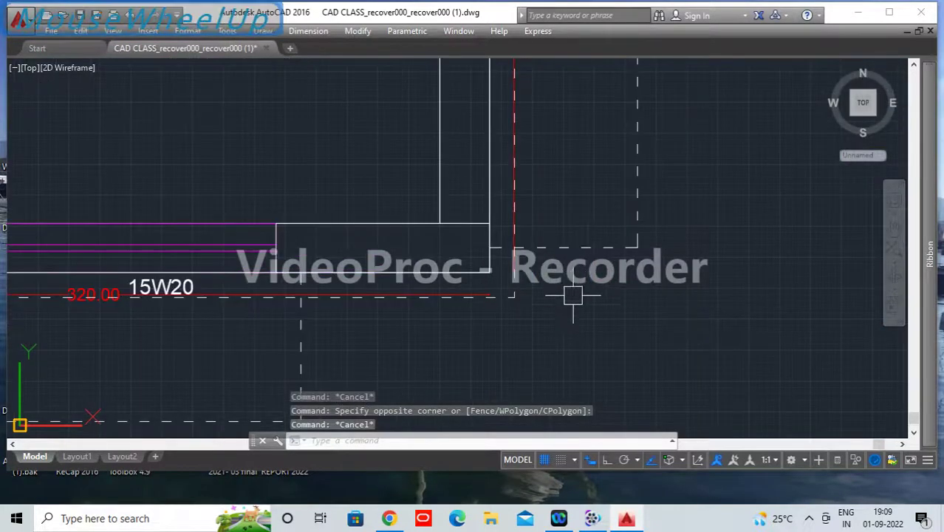
click(580, 247)
scroll(595, 310, down, 4)
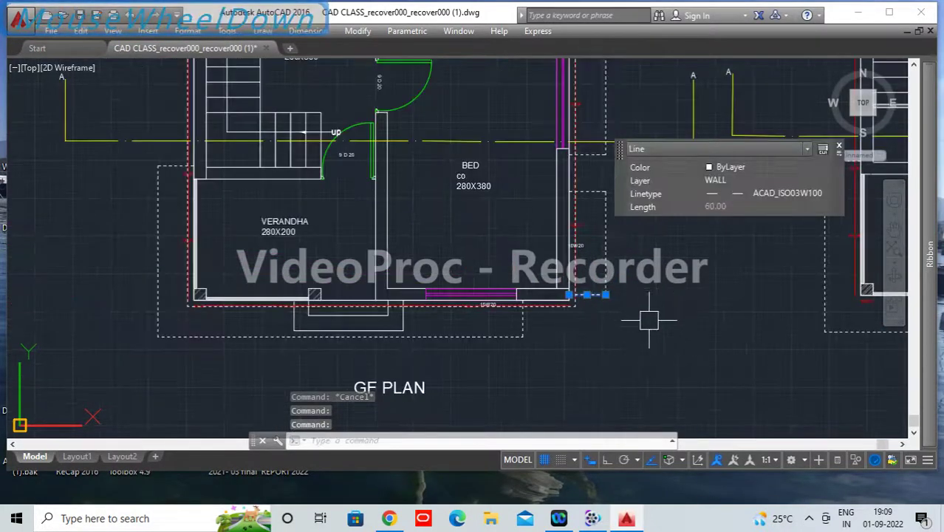
mouse_move(568, 174)
middle_down()
mouse_move(551, 432)
mouse_move(567, 433)
middle_up()
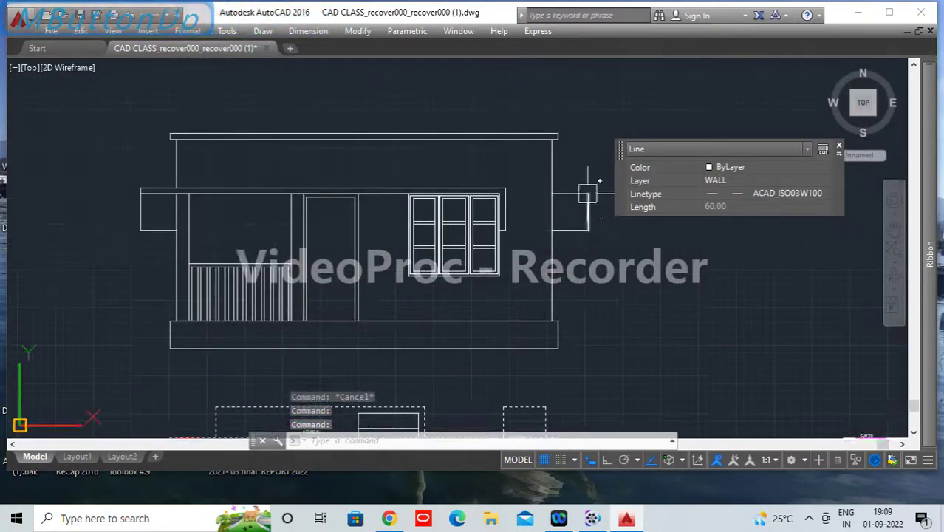
key(Escape)
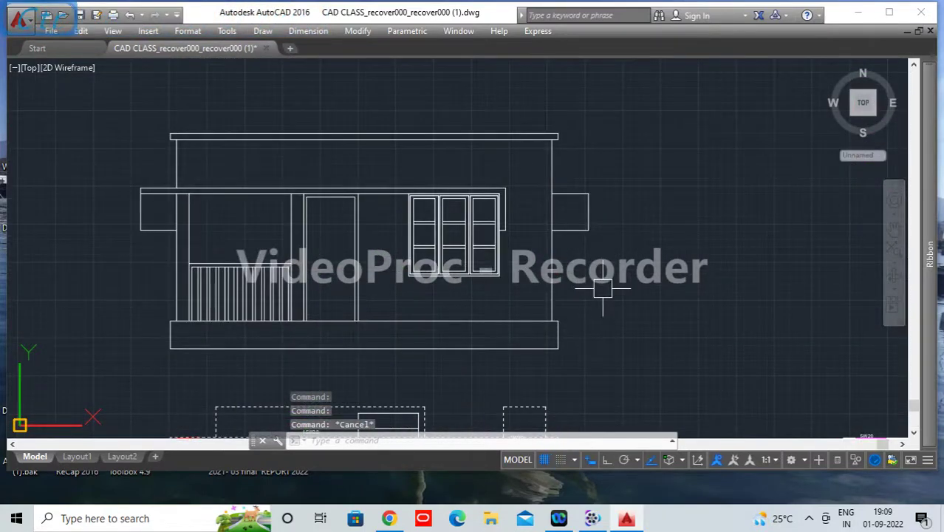
Step: Save the drawing and draw a horizontal construction line through the base of the ground-floor elevation, extending above the first-floor plan
key(ctrl+s)
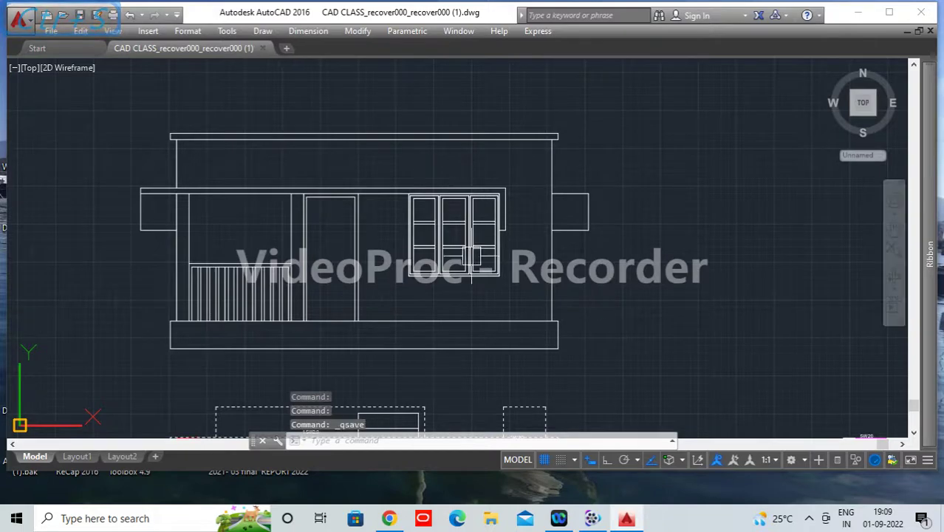
scroll(466, 252, down, 2)
middle_drag(569, 318, 555, 272)
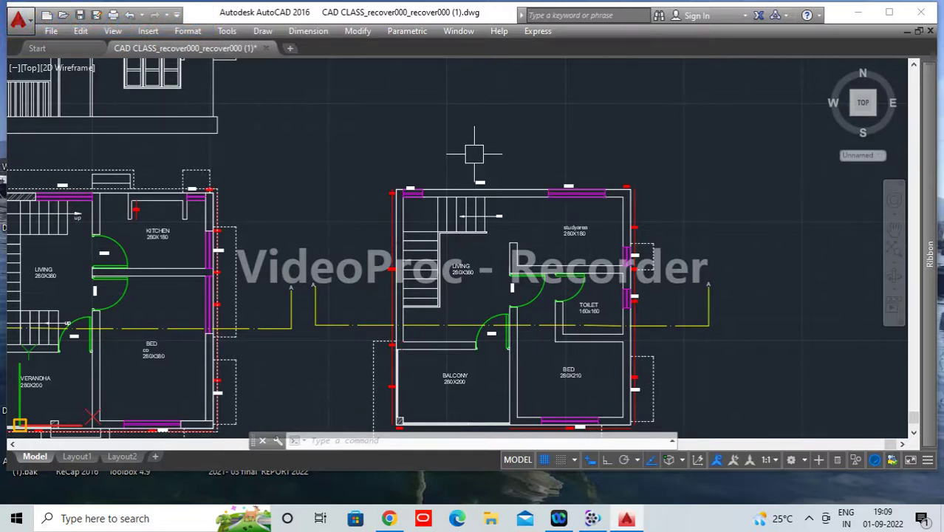
key(Return)
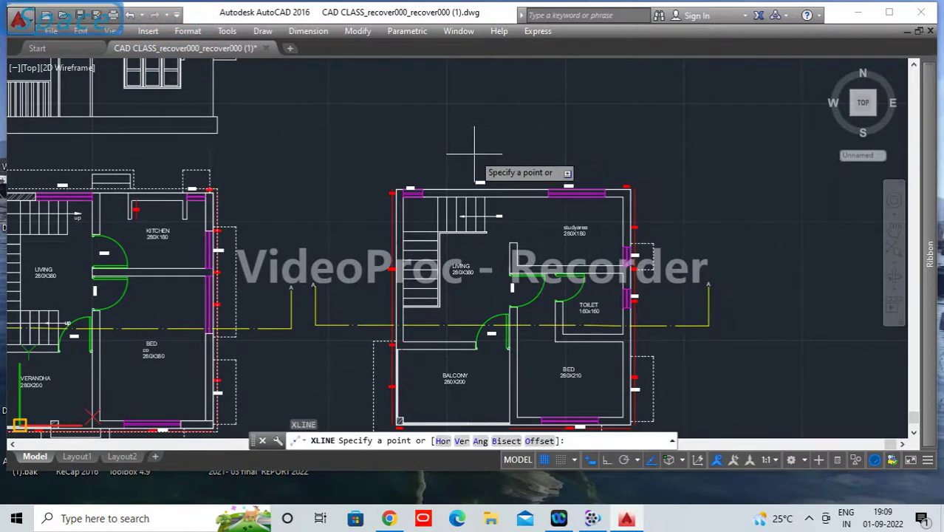
text(H)
key(Return)
click(216, 133)
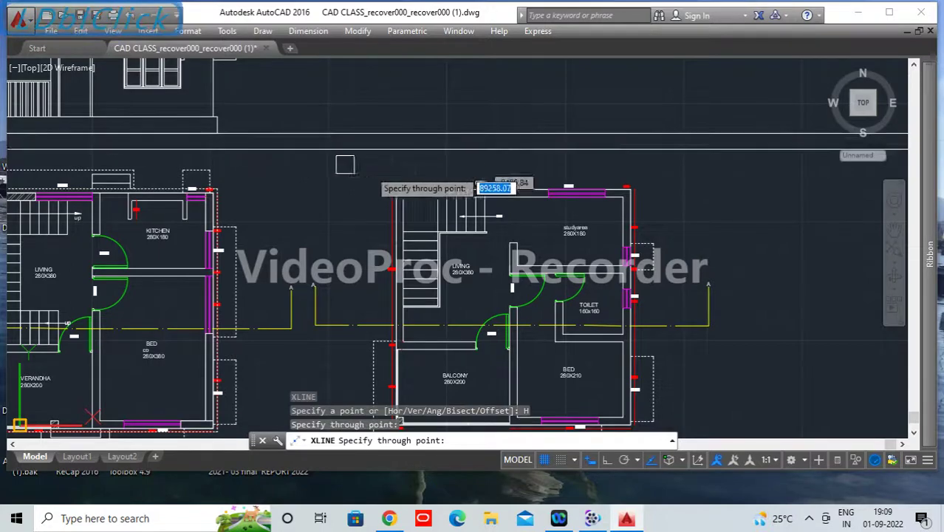
key(Return)
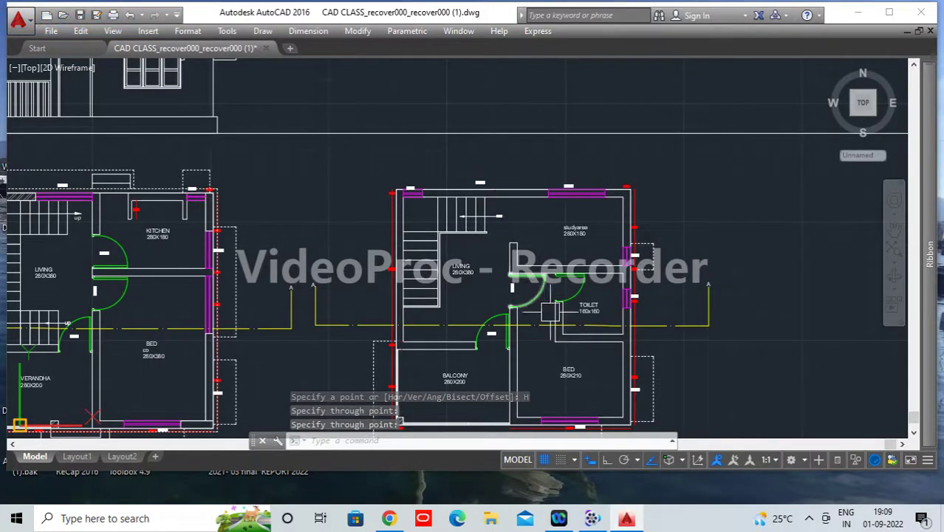
Step: Draw vertical construction lines through both edges of the balcony's corner column in the first-floor plan
mouse_move(467, 311)
middle_down()
mouse_move(461, 149)
mouse_move(486, 181)
middle_up()
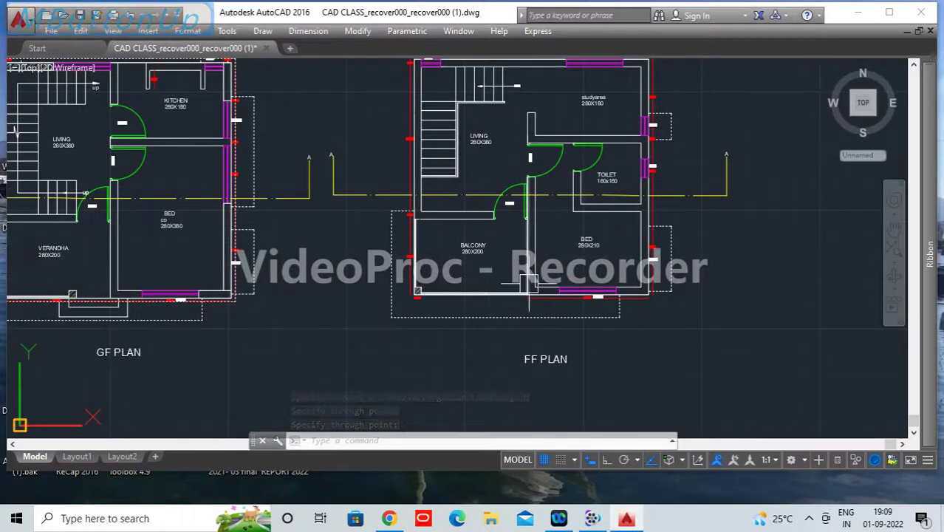
text(xl)
key(Return)
text(V)
key(Return)
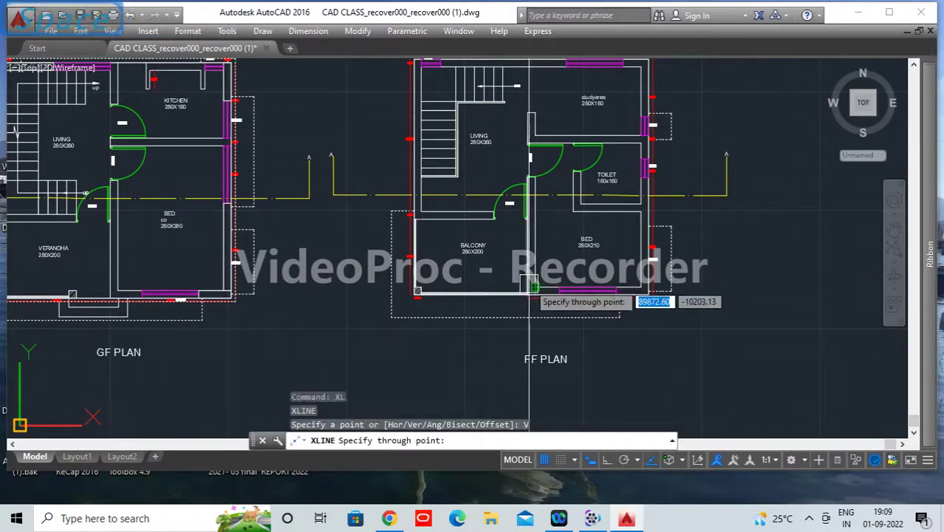
scroll(443, 300, up, 5)
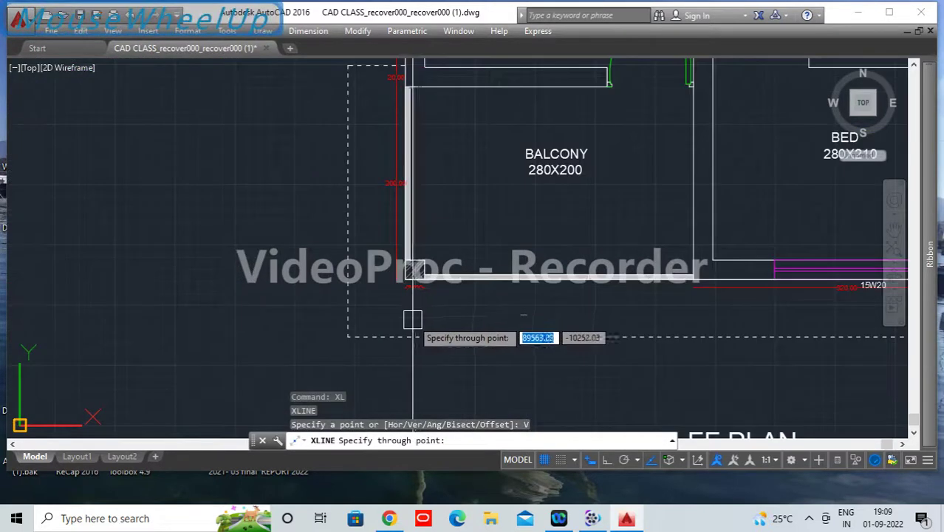
click(401, 262)
click(449, 262)
scroll(390, 316, down, 5)
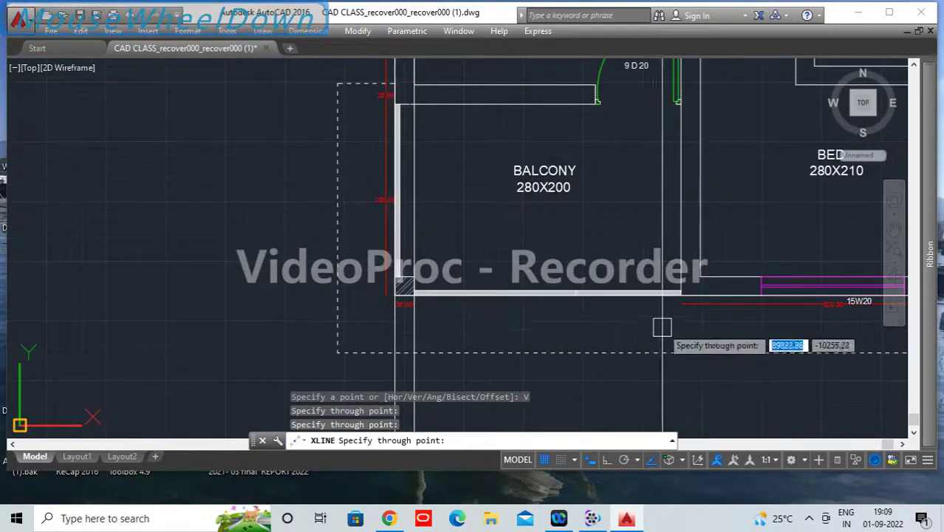
Step: Add vertical construction lines through the balcony-bedroom wall corner and the bedroom's outer right corner in the first-floor plan
middle_drag(659, 322, 542, 324)
click(559, 293)
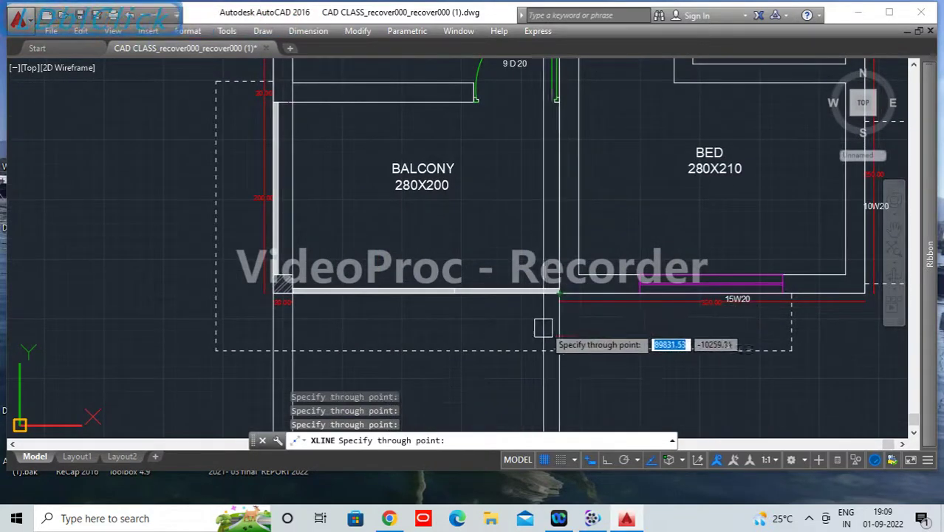
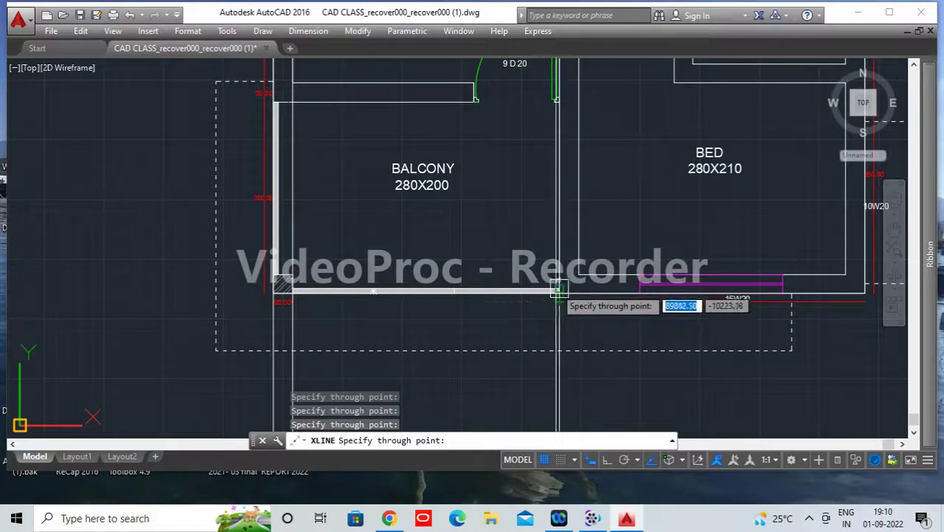
scroll(520, 295, down, 2)
scroll(656, 305, up, 2)
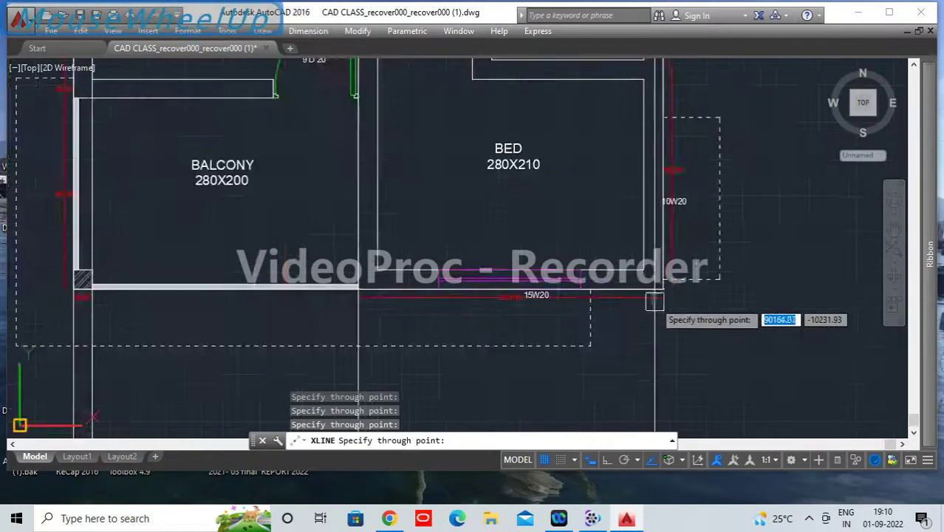
scroll(550, 310, down, 3)
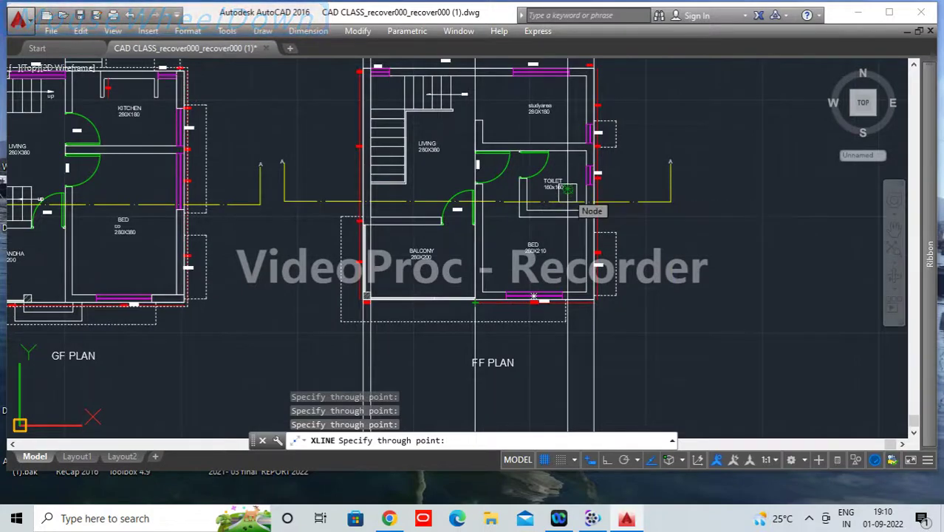
middle_drag(545, 167, 575, 357)
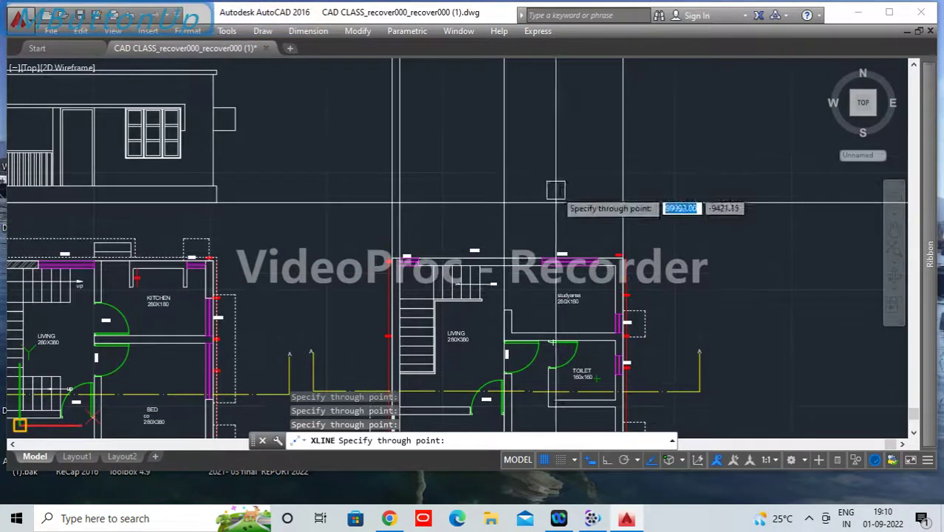
middle_drag(558, 186, 563, 234)
key(space)
Step: Offset the horizontal base construction line upward by 275
text(o)
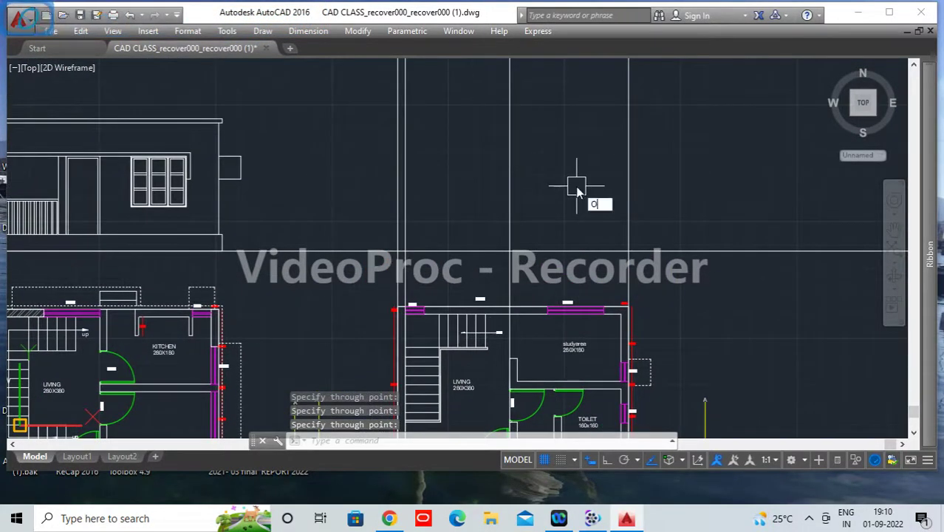
key(space)
text(275)
key(space)
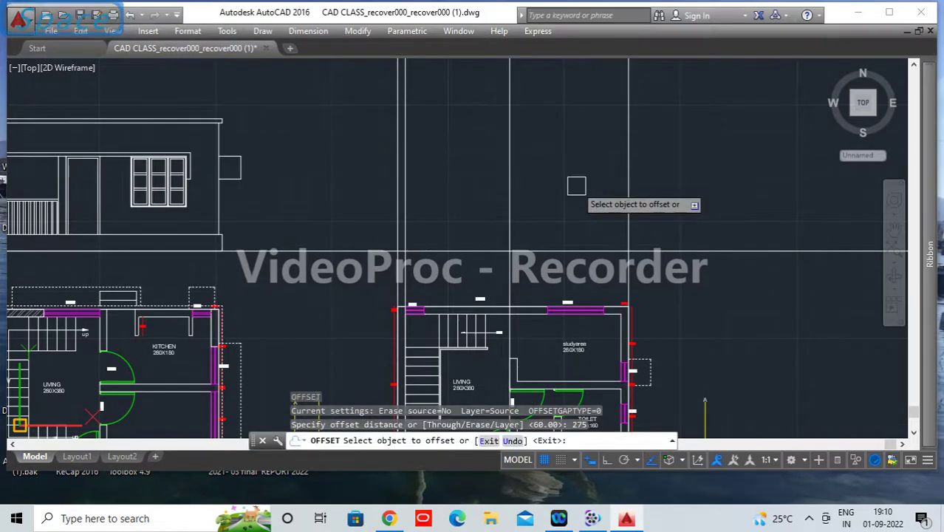
click(573, 251)
click(568, 131)
key(space)
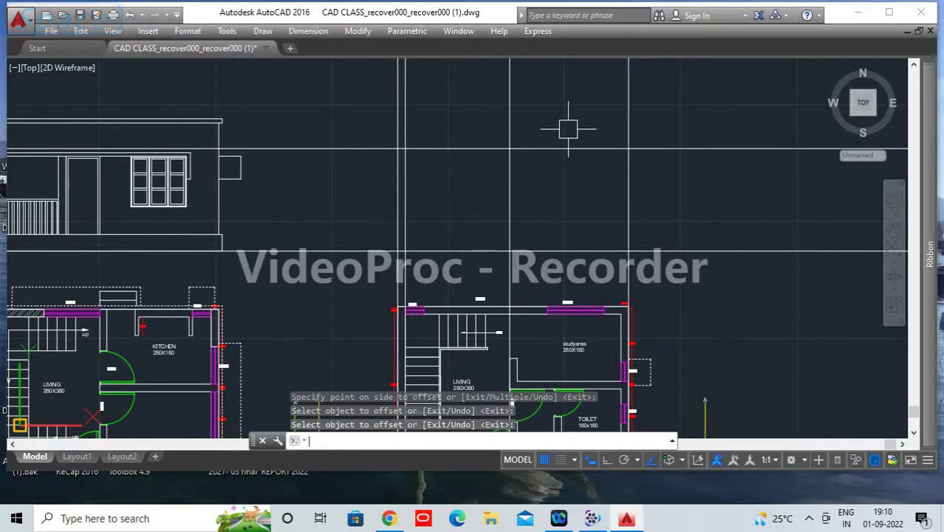
Step: Trim the vertical construction lines above the upper horizontal line, and both horizontals between the ground-floor elevation and the new outline
key(Return)
key(Return)
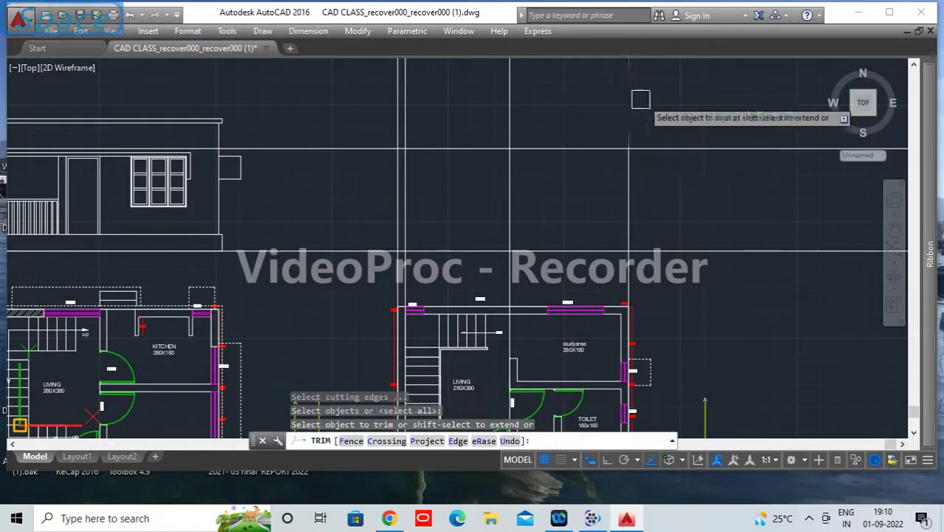
click(678, 111)
click(385, 112)
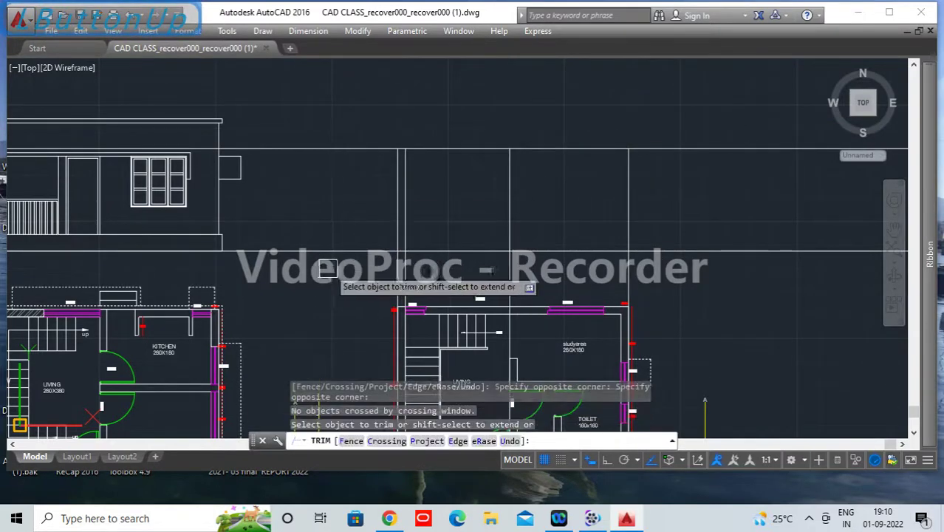
click(316, 148)
click(320, 150)
click(343, 274)
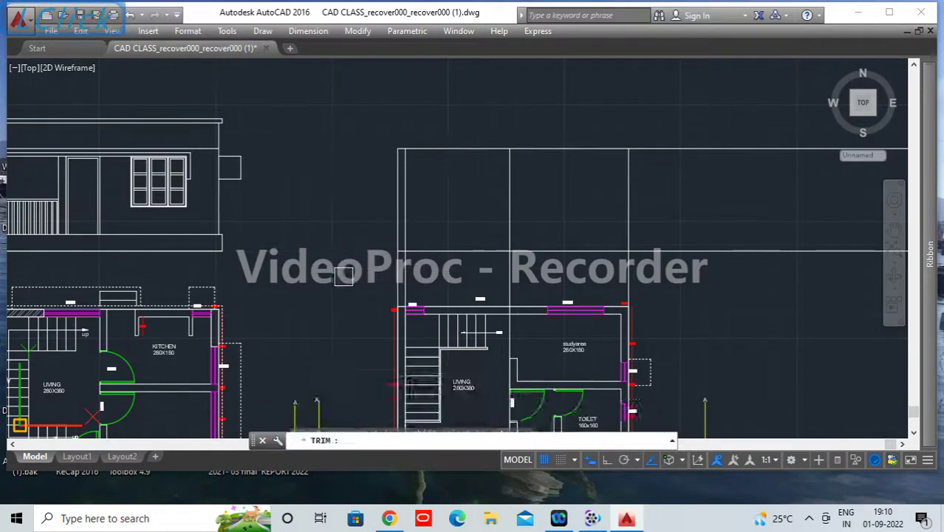
Step: Trim the vertical lines below the base line and the horizontal lines beyond the right wall line of the first-floor elevation outline
click(344, 277)
click(515, 270)
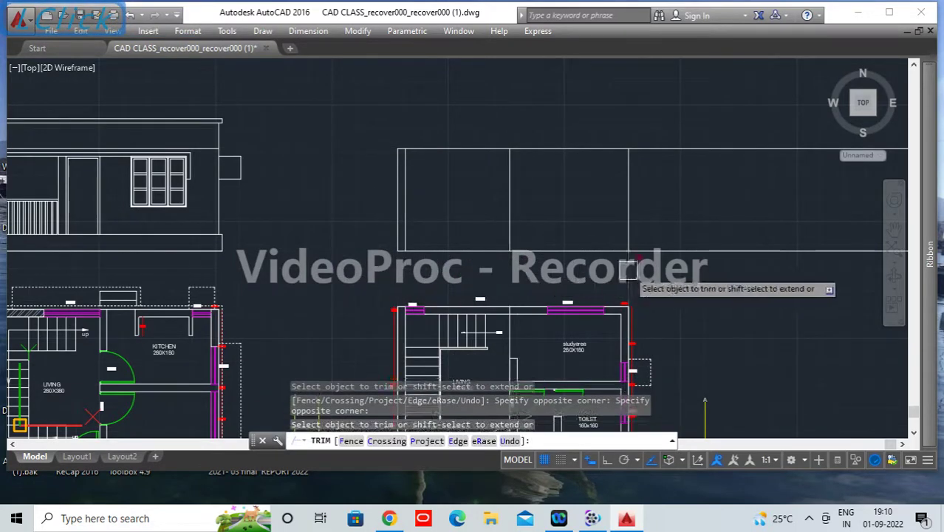
click(629, 270)
click(653, 255)
click(666, 156)
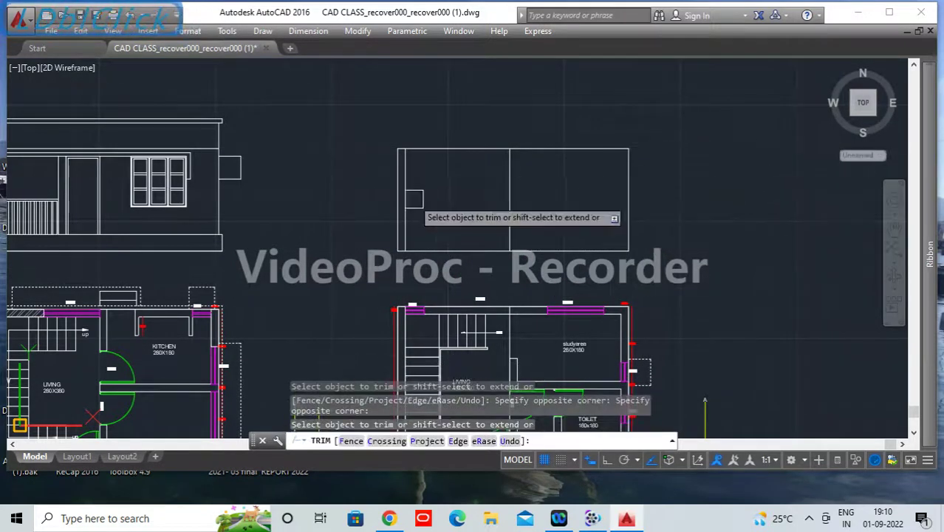
mouse_move(411, 200)
middle_down()
mouse_move(679, 197)
mouse_move(670, 196)
middle_up()
key(Return)
Step: Delete the two leftover horizontal construction lines crossing the ground-floor elevation
click(205, 303)
click(175, 284)
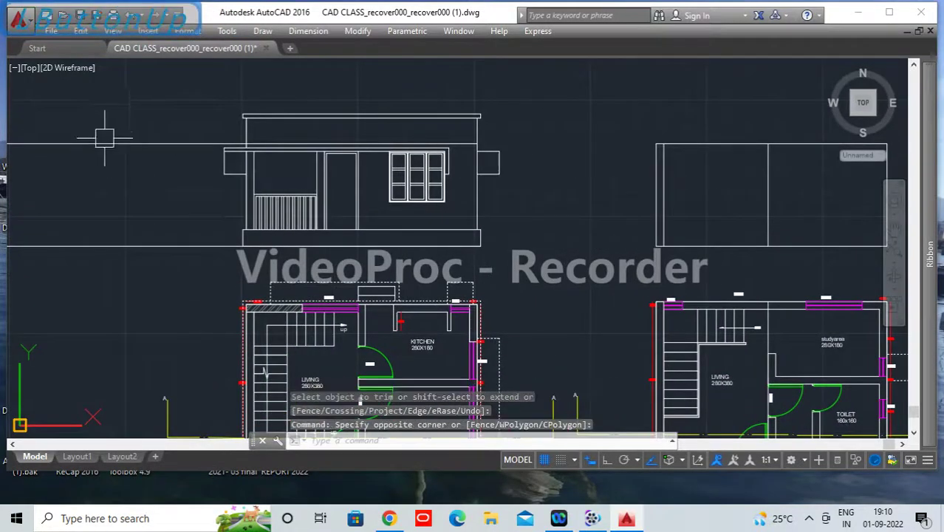
click(88, 271)
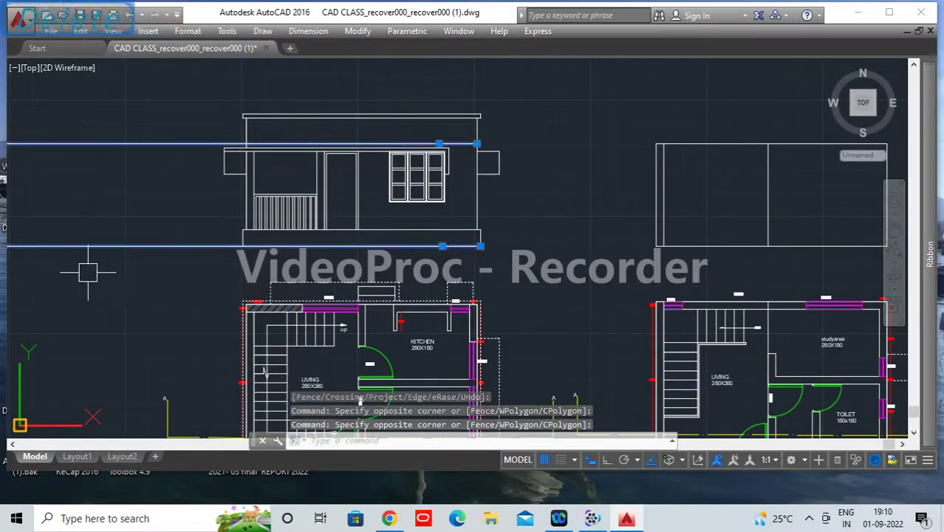
key(Delete)
Step: Delete the four leftover vertical construction lines running through the first-floor plan
middle_drag(734, 346, 510, 123)
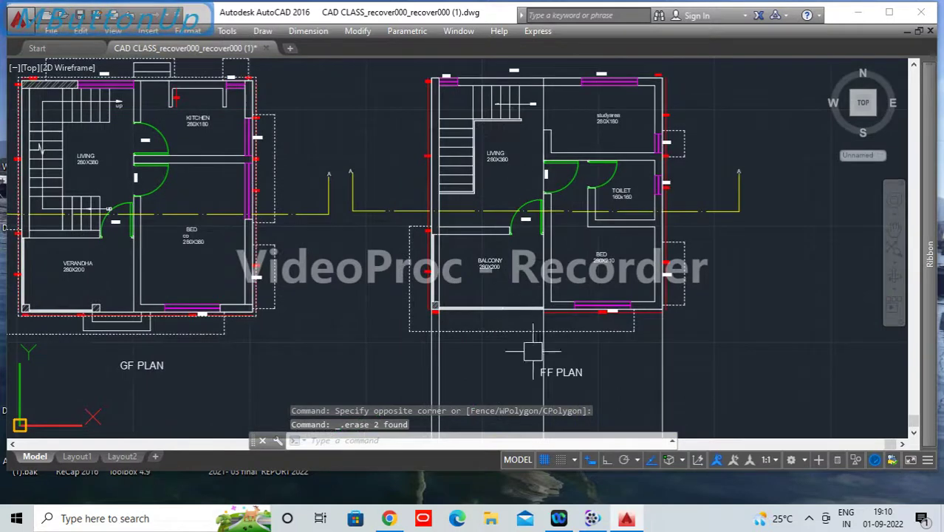
middle_drag(683, 348, 669, 262)
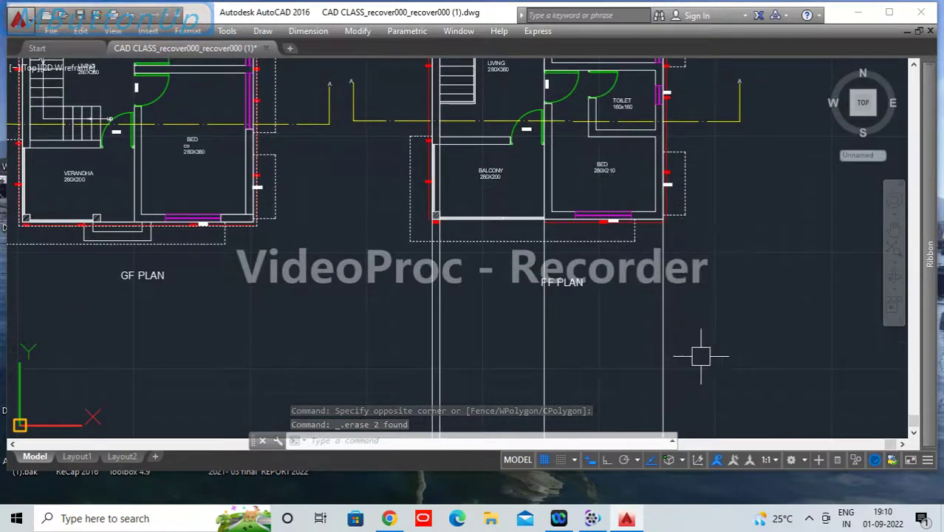
click(719, 388)
click(718, 386)
click(693, 379)
click(686, 368)
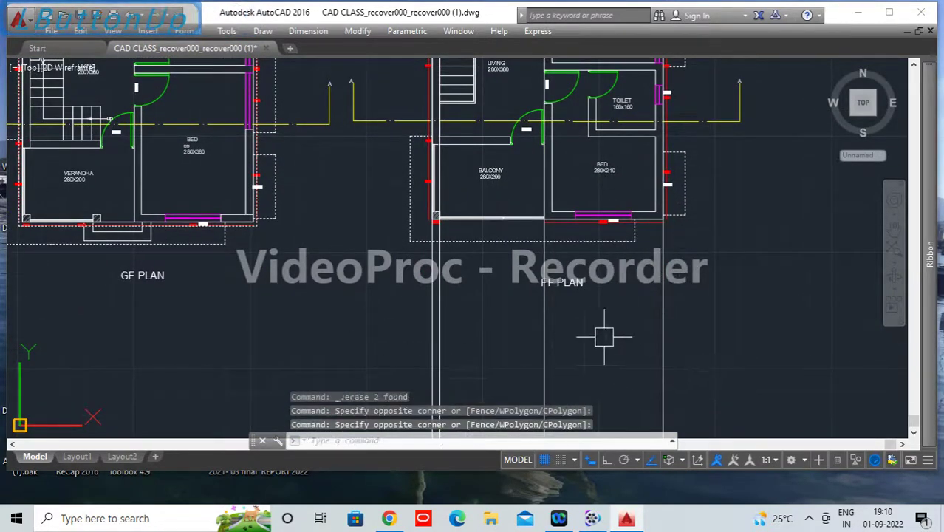
click(693, 399)
click(389, 326)
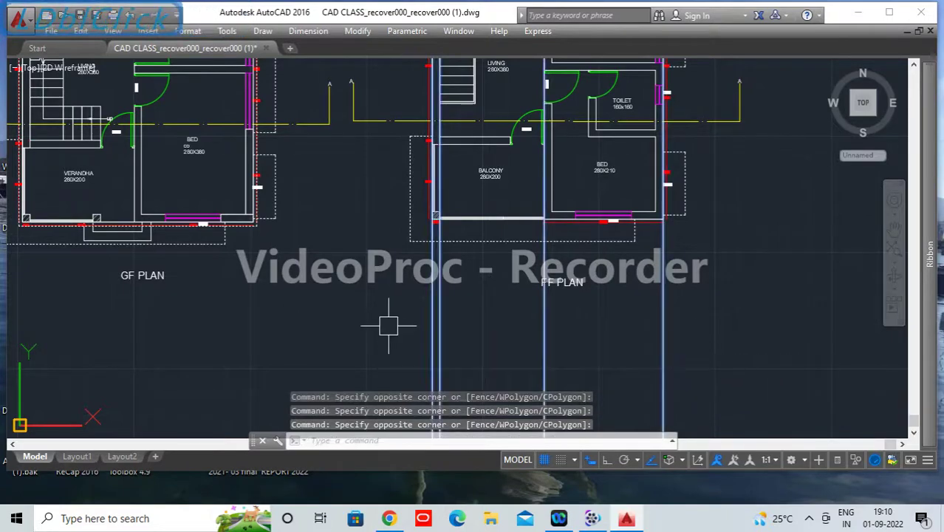
key(Delete)
middle_drag(457, 208, 446, 255)
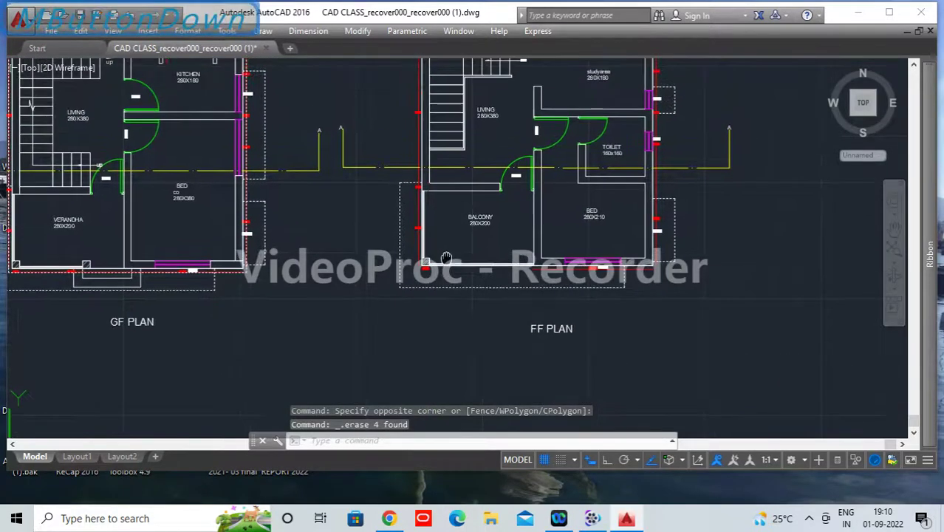
Step: Offset the base line of the first-floor elevation outline upward by 90
scroll(444, 271, up, 1)
scroll(475, 211, down, 1)
middle_drag(487, 150, 466, 393)
scroll(460, 228, up, 1)
middle_drag(460, 220, 440, 294)
click(451, 259)
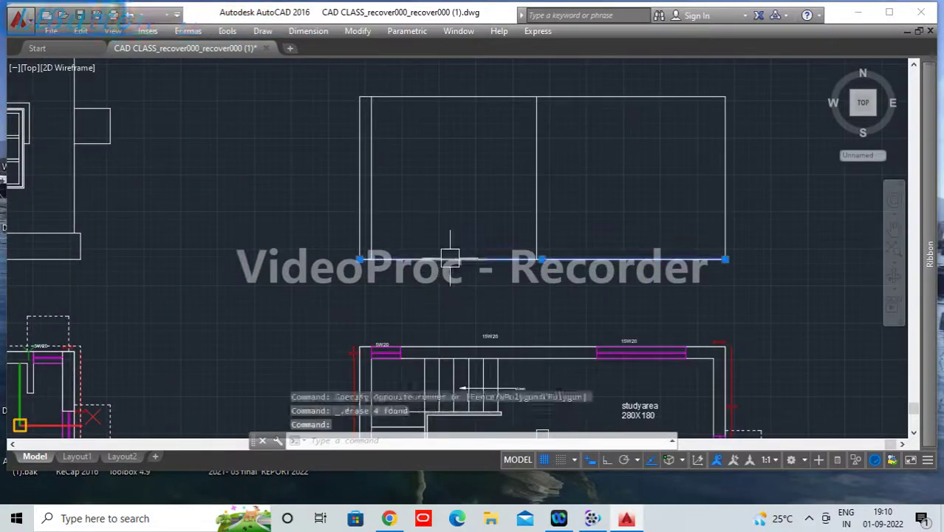
text(o)
key(Return)
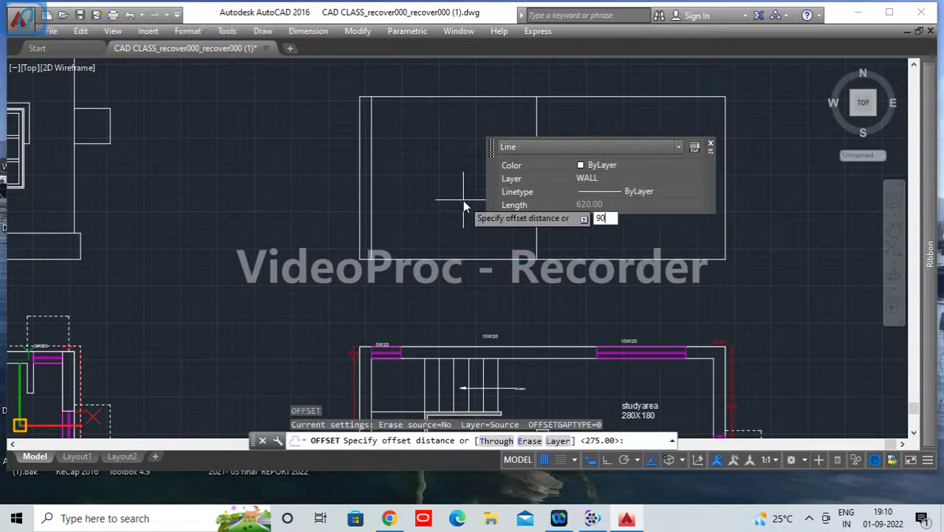
key(Return)
click(470, 173)
key(Return)
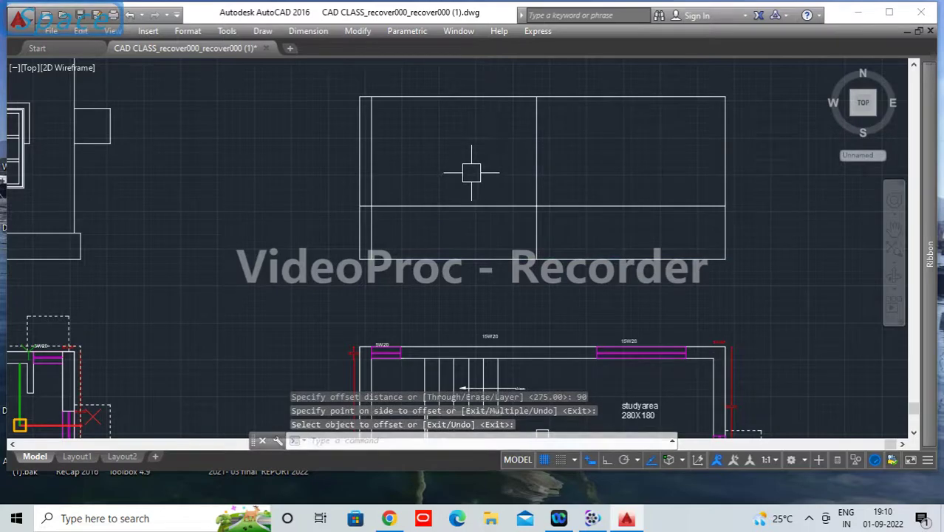
Step: Trim the new horizontal line in the first-floor elevation so it spans only between the two vertical lines bounding the balcony opening
text(TR)
key(Return)
key(Return)
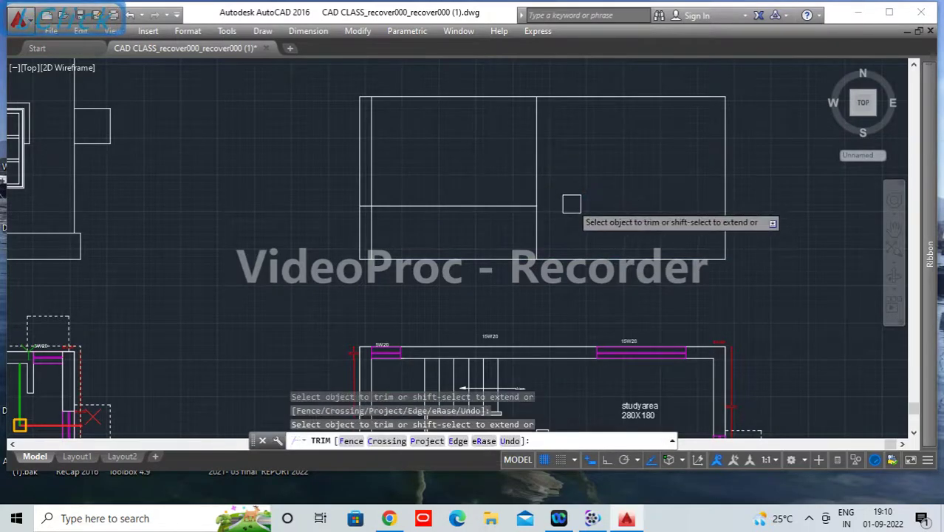
scroll(376, 185, up, 5)
click(371, 131)
scroll(260, 232, down, 8)
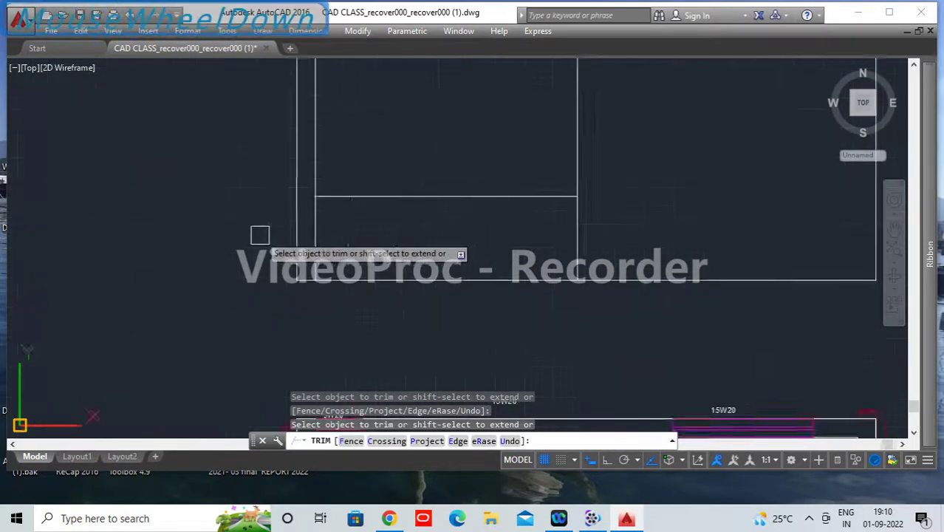
key(Return)
Step: Copy the ground-floor verandah railing's top line and balusters to the first-floor elevation, from the railing's top-left corner to the balcony rail line's left end
middle_drag(208, 264, 630, 260)
scroll(312, 218, up, 5)
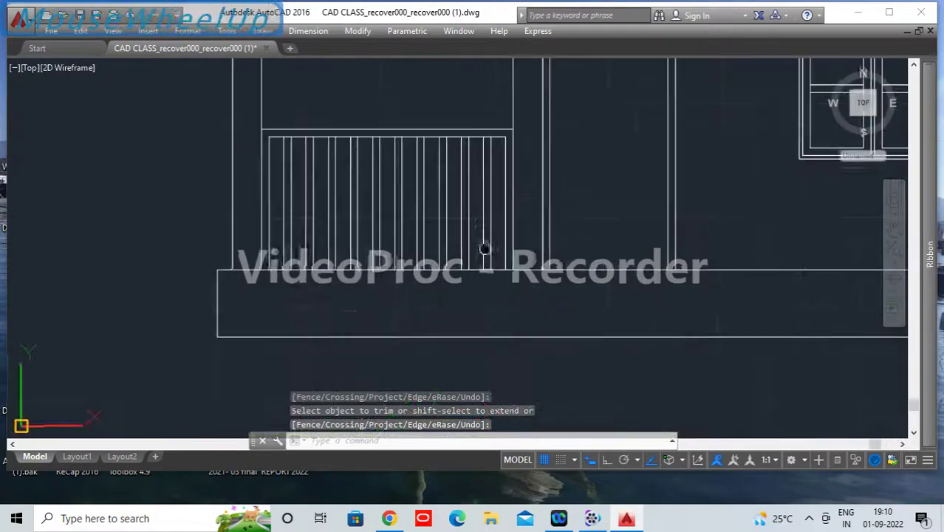
middle_drag(484, 249, 581, 269)
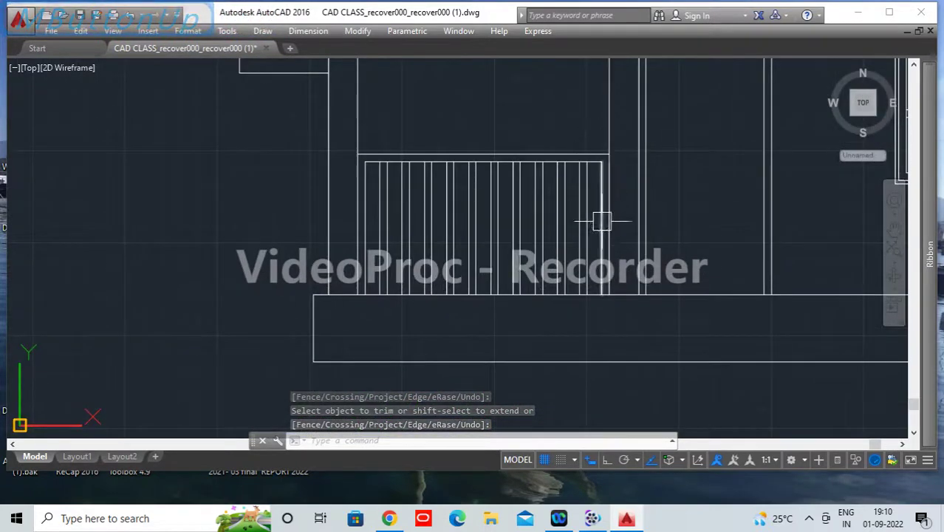
scroll(602, 222, up, 4)
key(Escape)
click(604, 251)
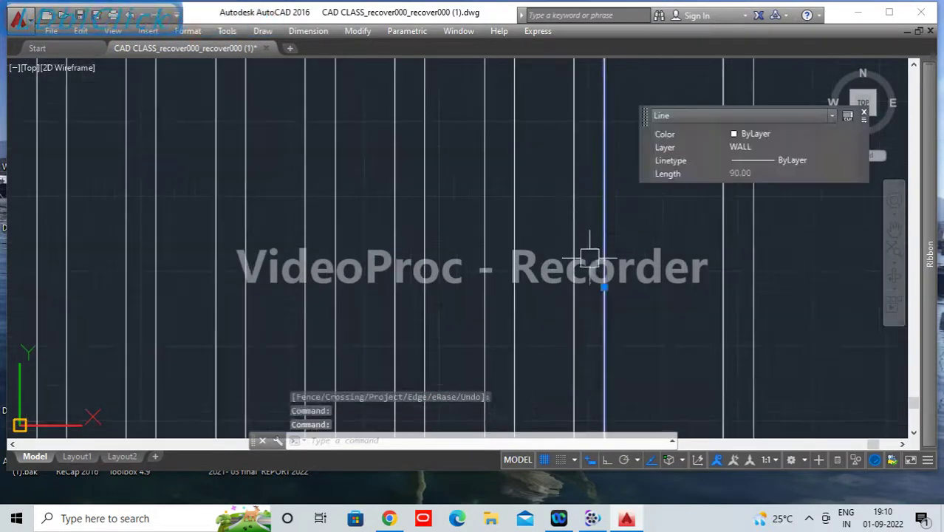
middle_drag(267, 206, 693, 309)
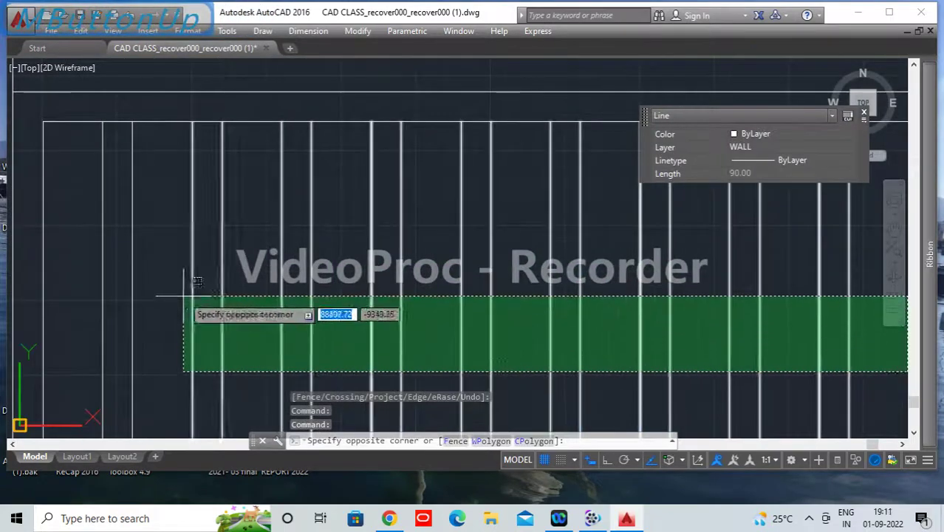
middle_drag(183, 297, 523, 281)
click(365, 255)
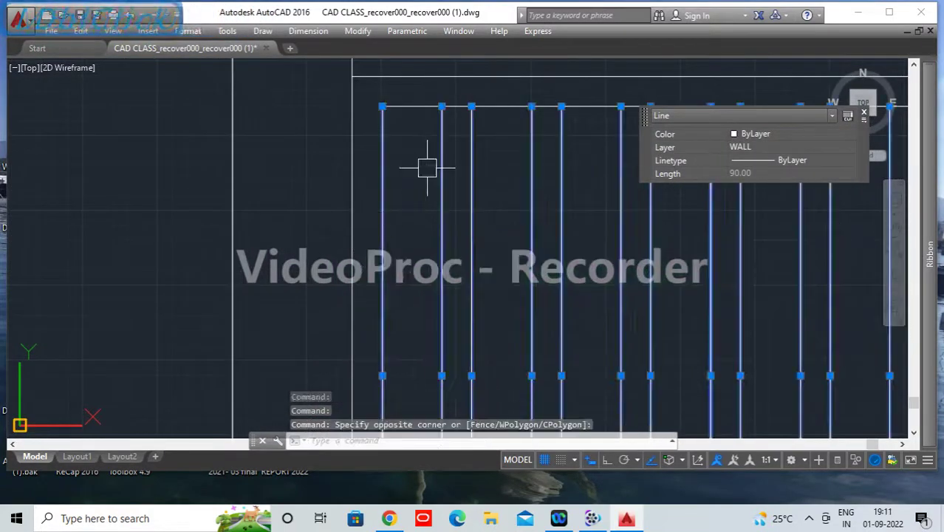
click(430, 76)
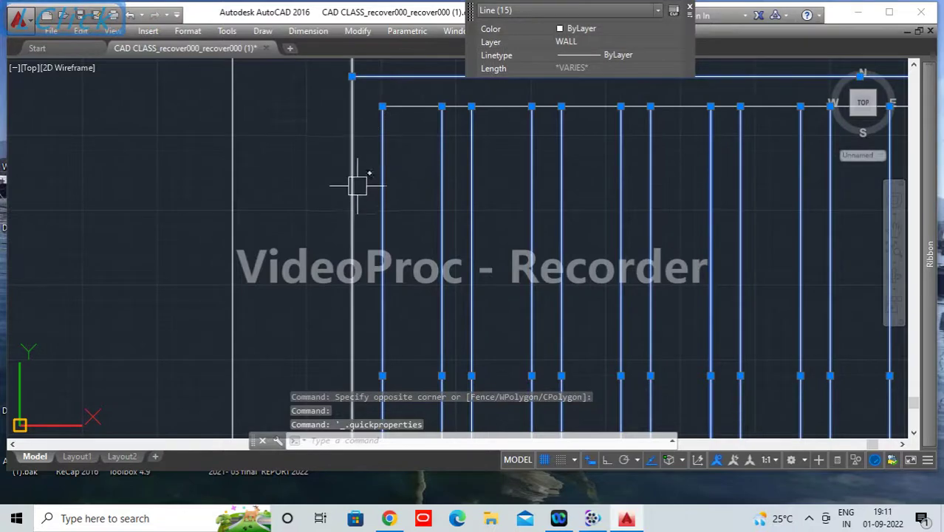
scroll(356, 191, down, 5)
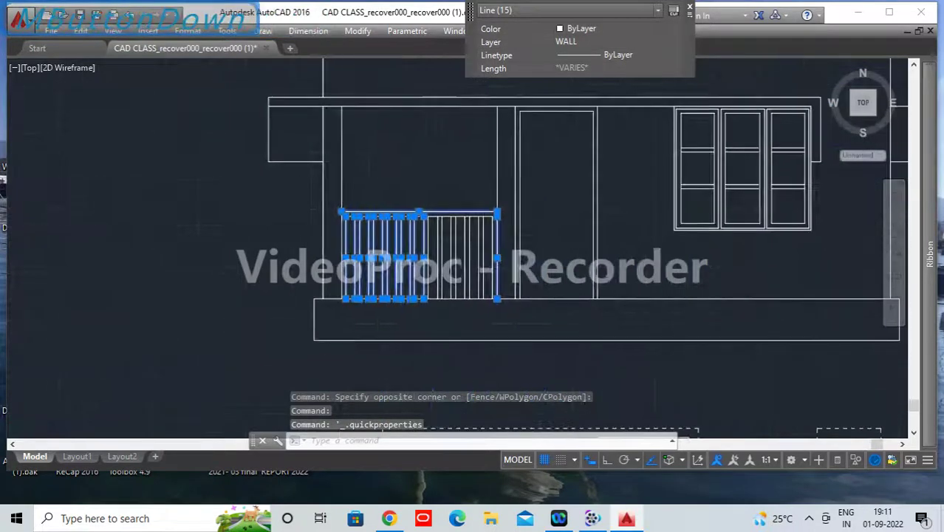
scroll(487, 272, up, 5)
double_click(488, 292)
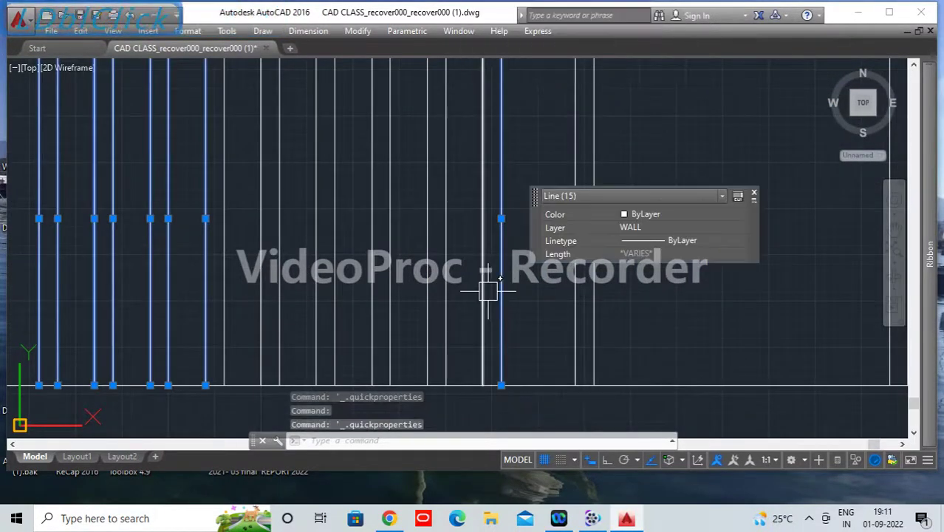
click(470, 347)
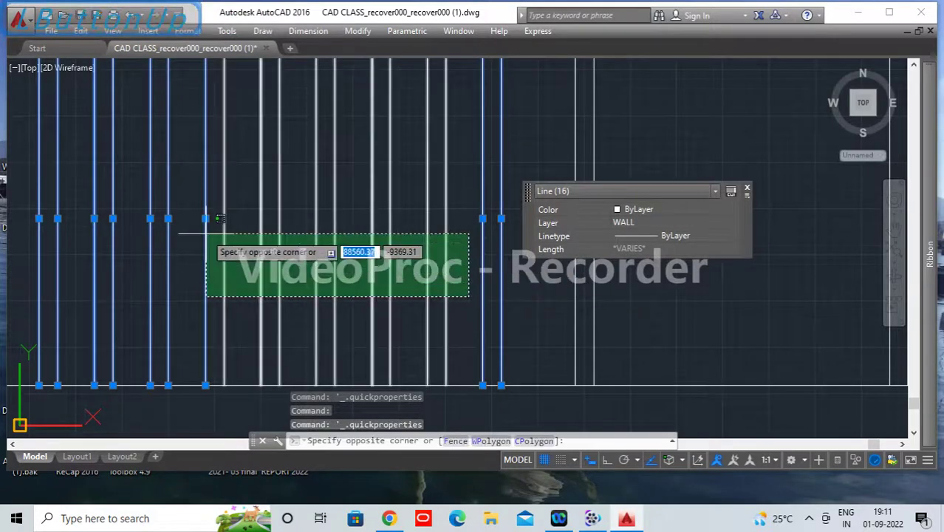
click(206, 234)
text(co)
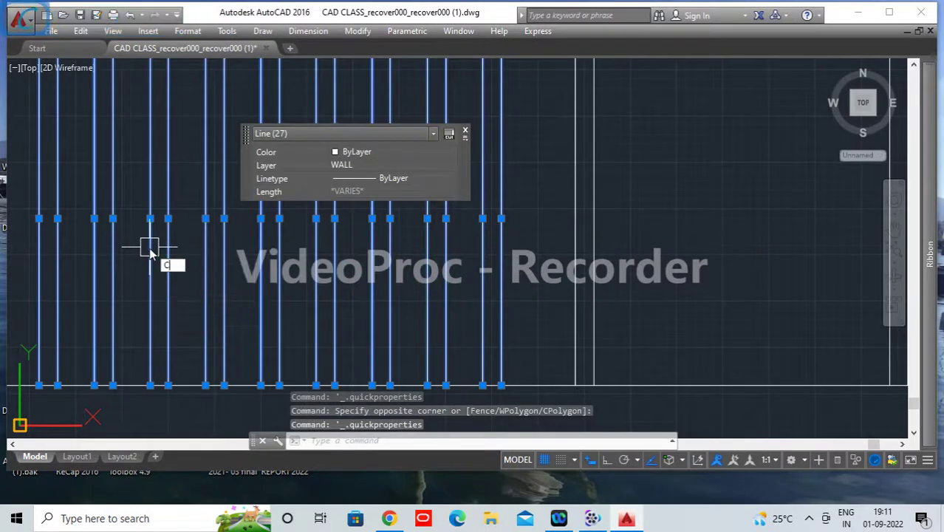
key(Return)
scroll(148, 249, down, 3)
scroll(323, 225, up, 3)
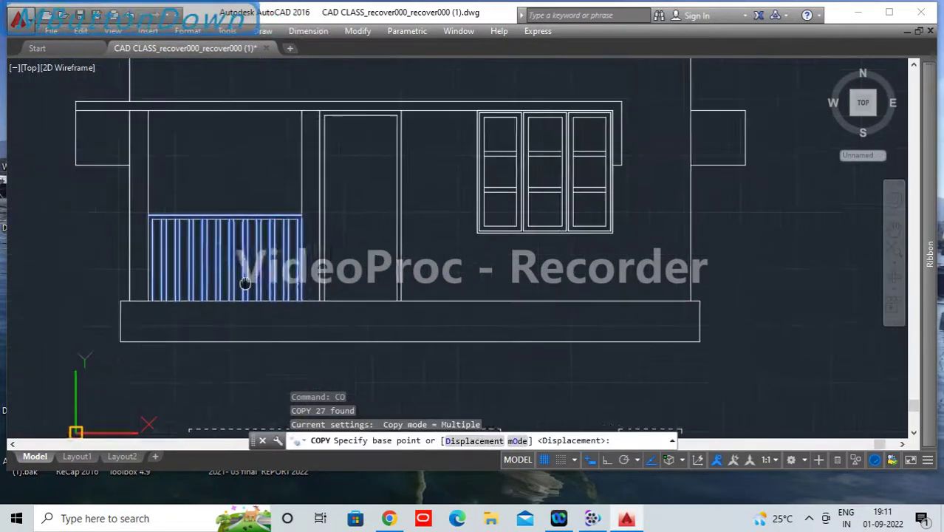
scroll(323, 225, up, 3)
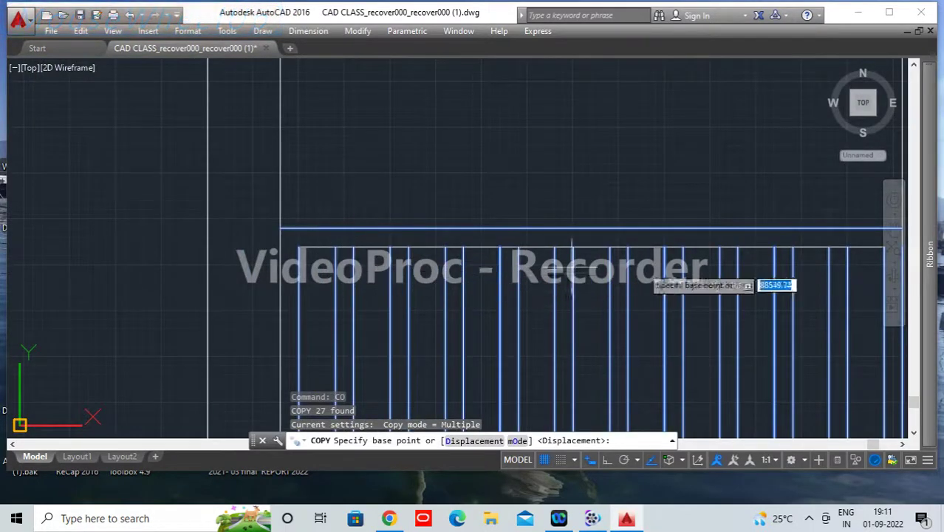
scroll(606, 275, down, 4)
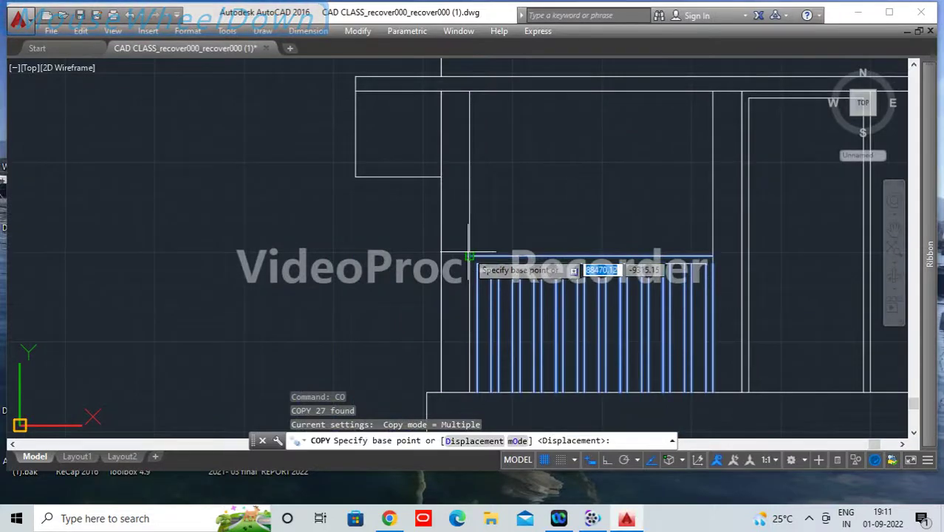
click(469, 256)
scroll(650, 237, down, 5)
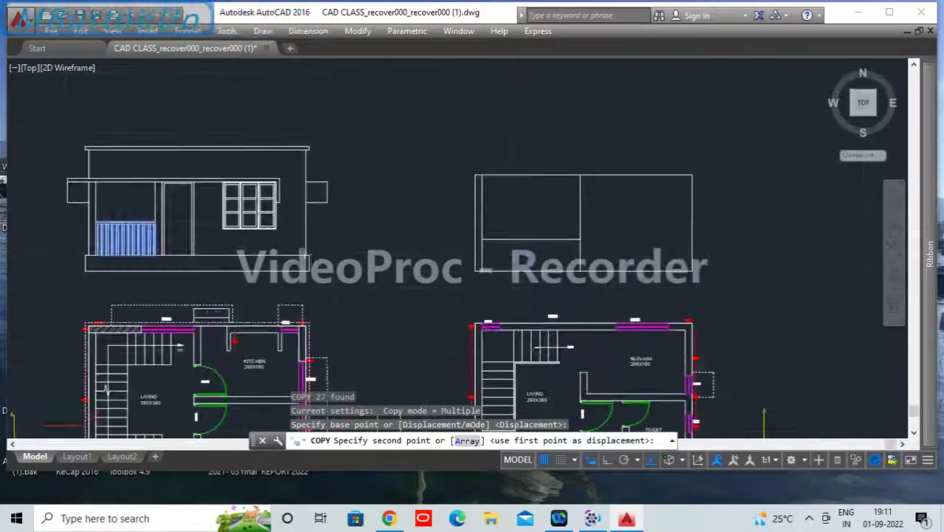
scroll(418, 229, up, 3)
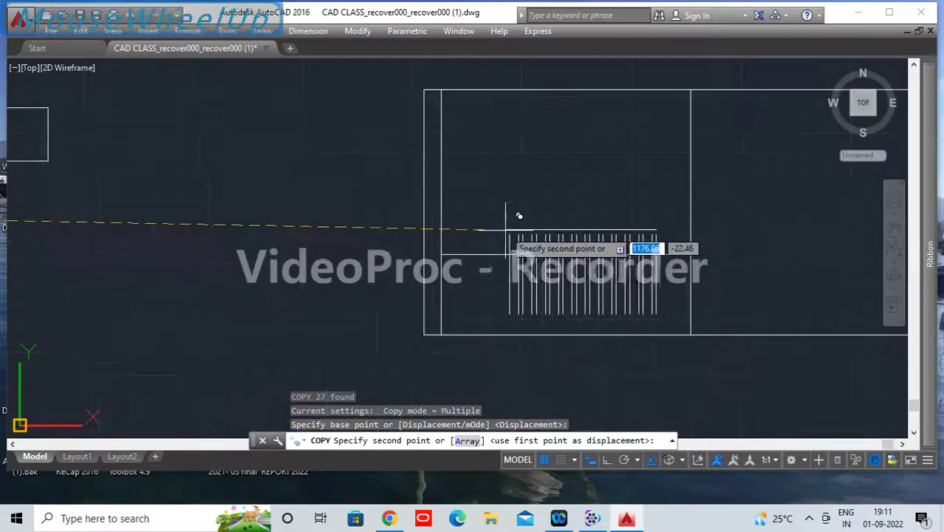
click(444, 253)
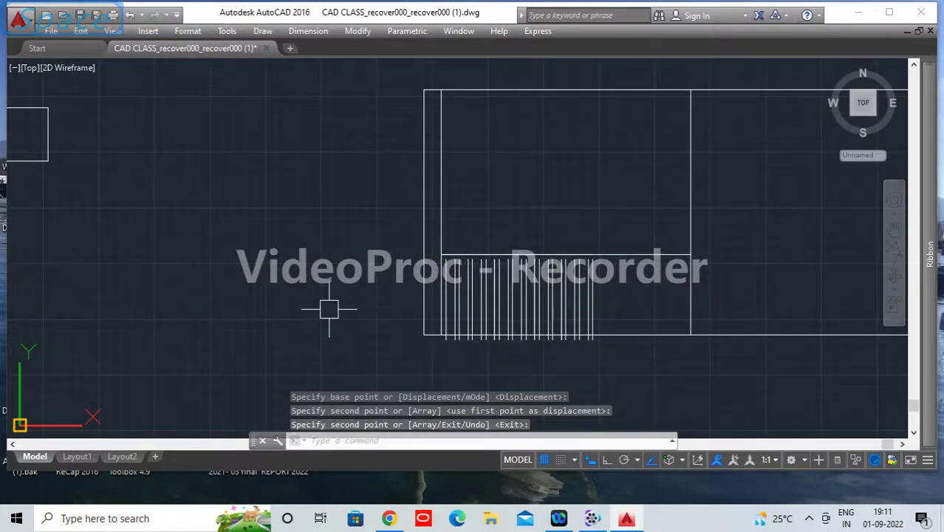
Step: Offset the copied top line of the first-floor balcony railing downward by 5
key(Return)
text(5)
key(Return)
scroll(551, 303, up, 2)
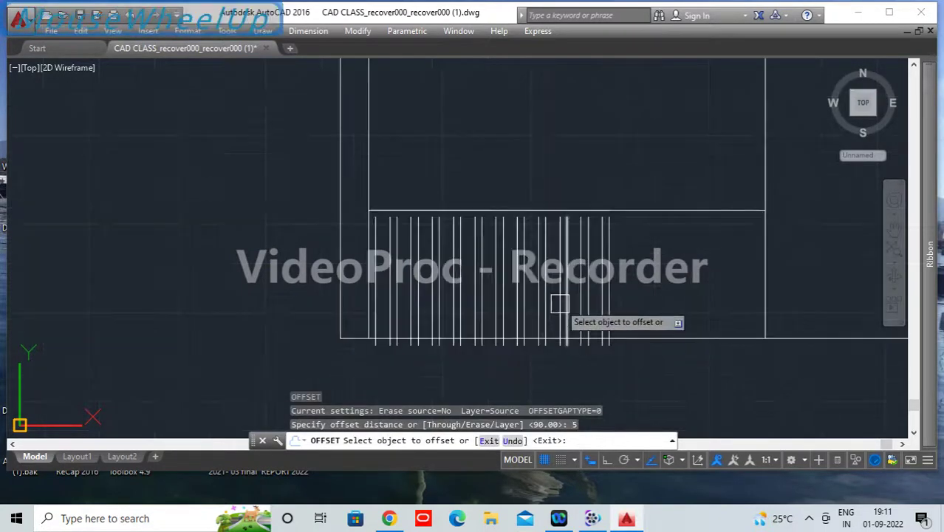
scroll(530, 210, up, 4)
click(529, 205)
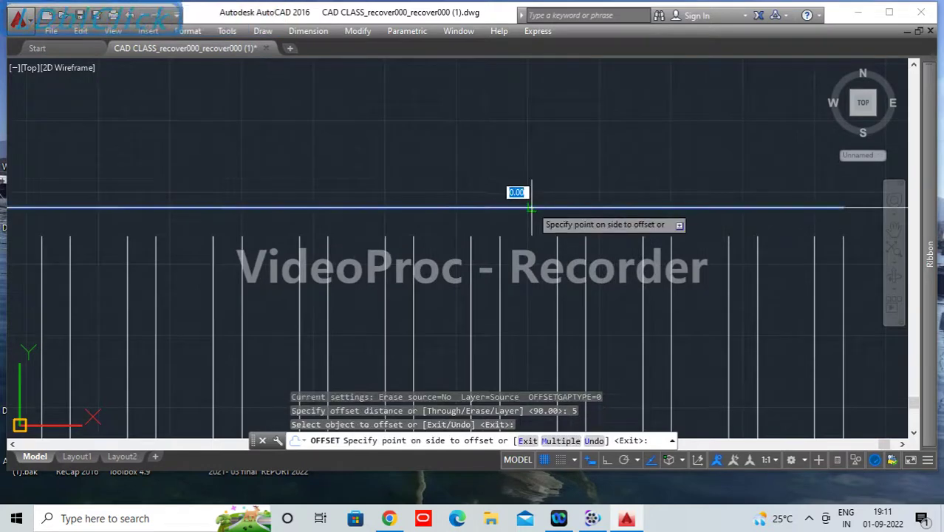
click(525, 233)
scroll(576, 251, down, 4)
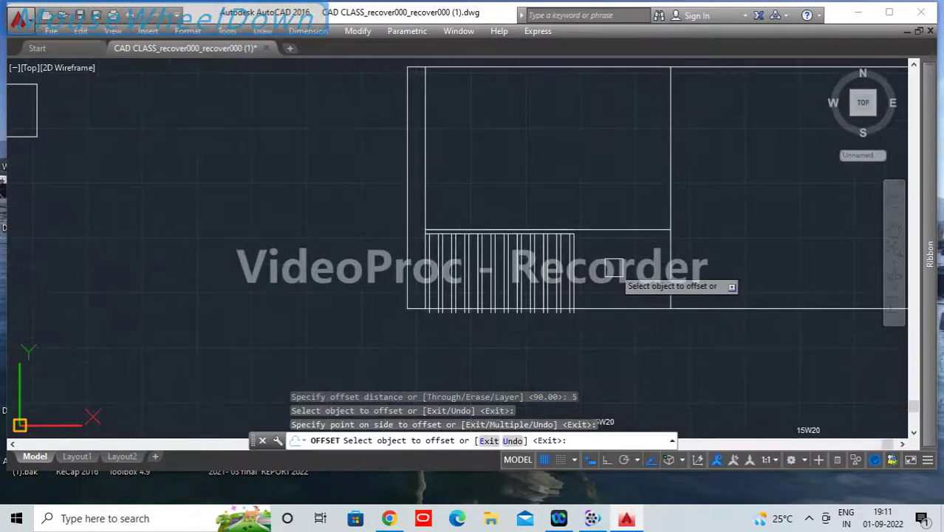
scroll(604, 257, up, 4)
key(Return)
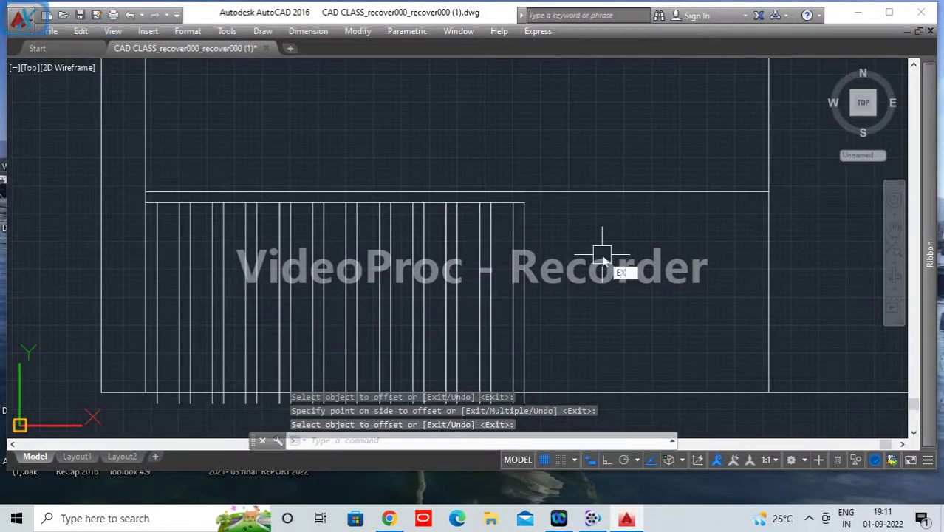
Step: Extend the lower handrail line of the first-floor balcony railing to the vertical wall line at the opening's right side
text(ex)
key(Return)
key(Return)
click(497, 202)
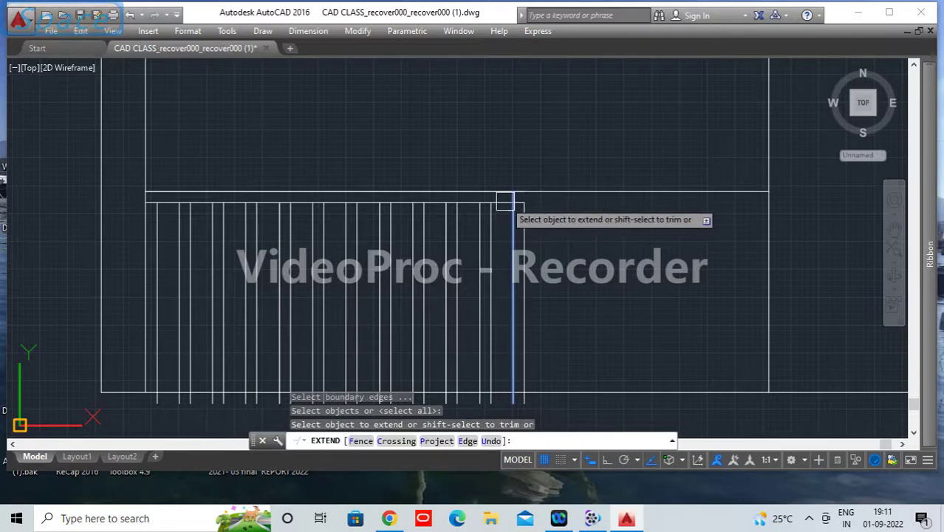
scroll(497, 200, up, 1)
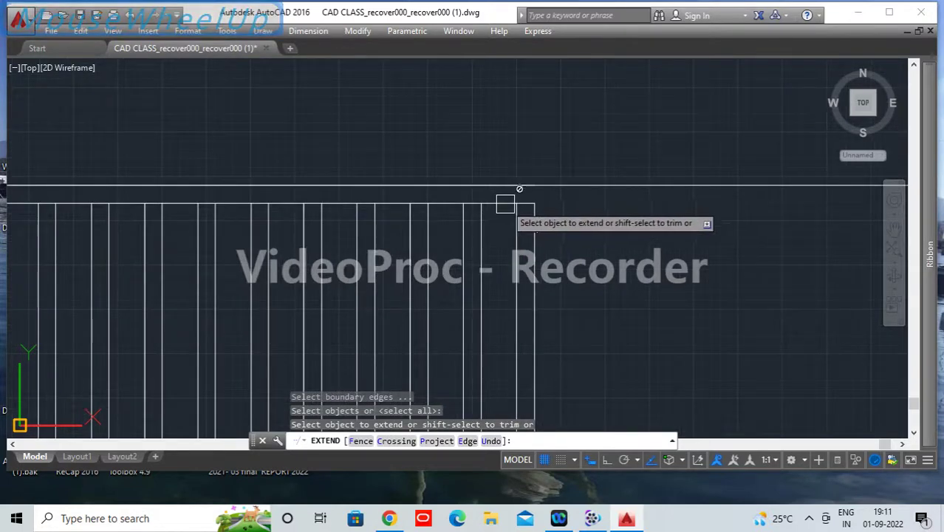
scroll(507, 206, down, 1)
middle_drag(563, 232, 462, 232)
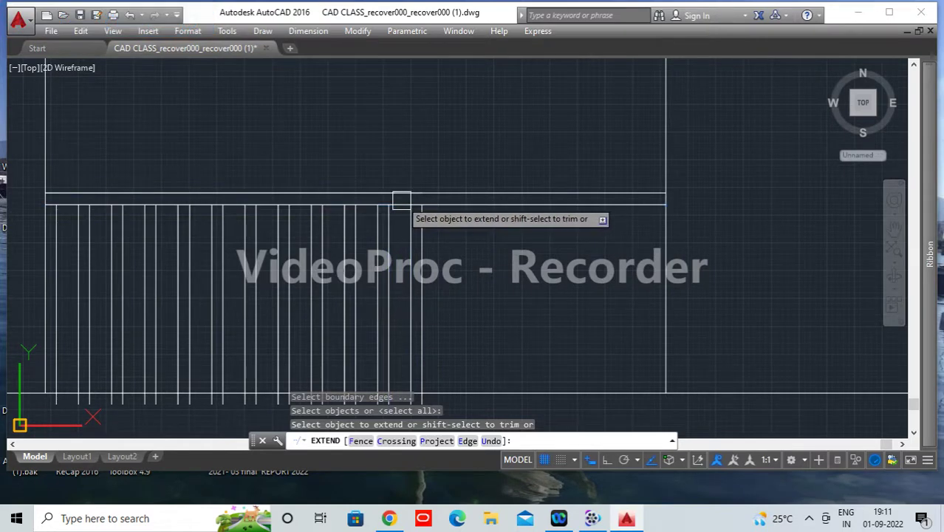
click(401, 200)
middle_drag(507, 264, 654, 172)
key(space)
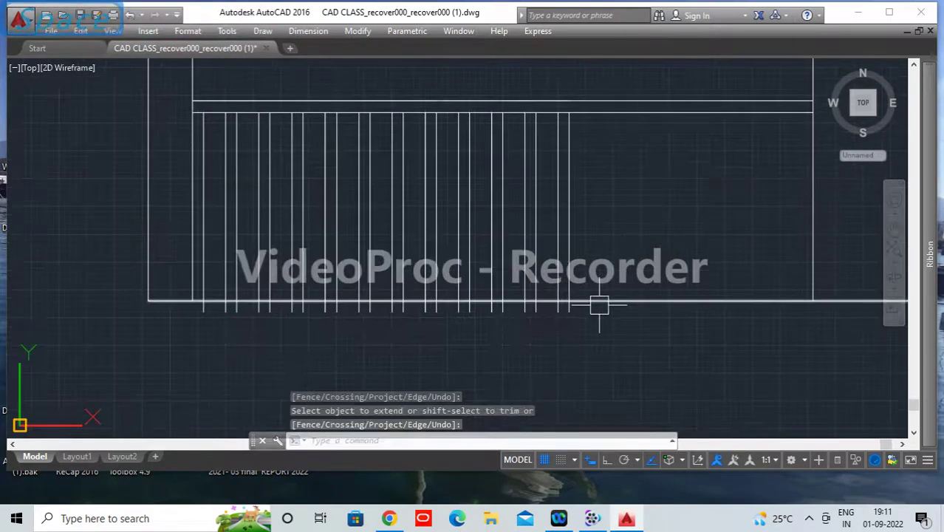
Step: Trim the baluster ends that project below the first-floor elevation's base line
text(TR)
key(Return)
key(Return)
click(598, 342)
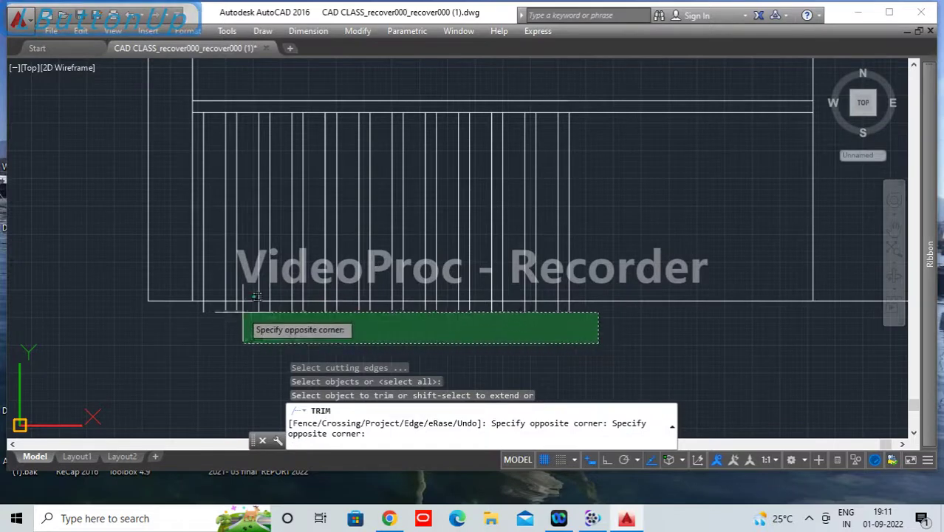
click(200, 308)
key(Return)
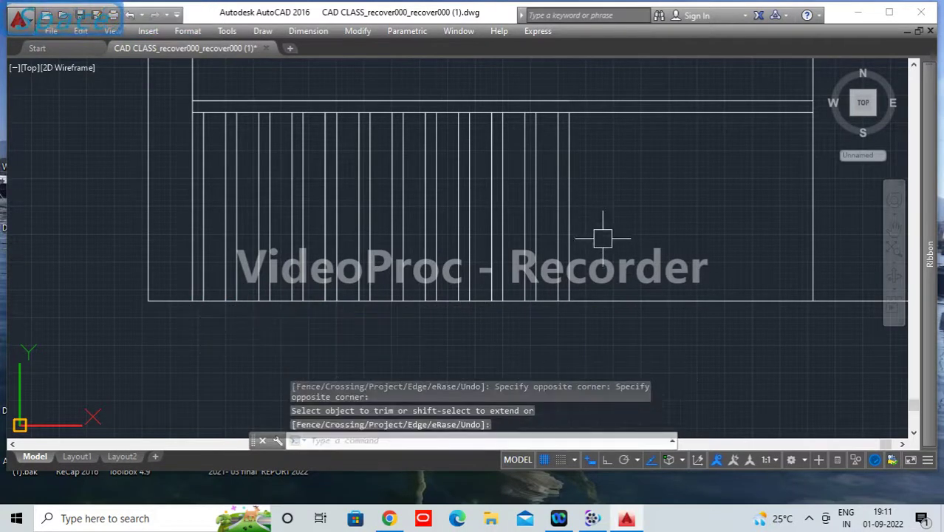
Step: Offset the rightmost baluster line of the first-floor railing 10 to the right
click(568, 222)
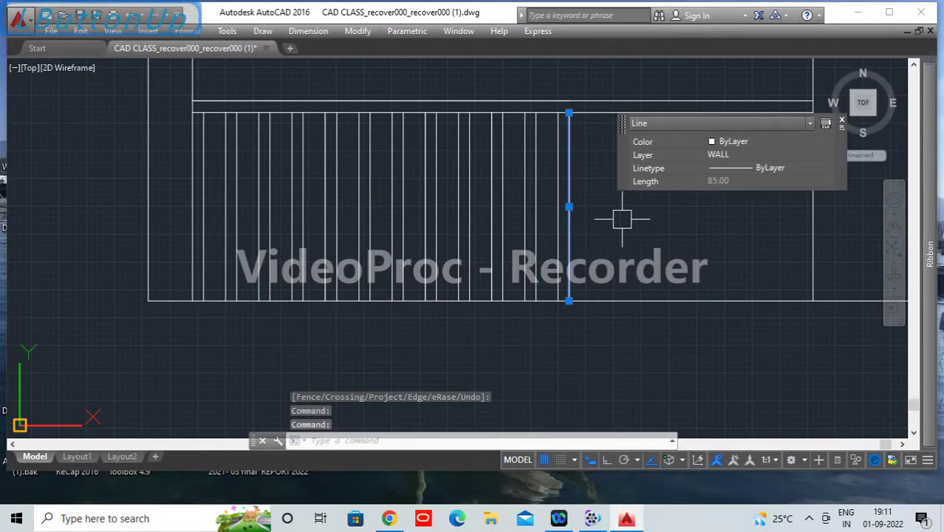
text(O)
key(Return)
text(10)
key(Return)
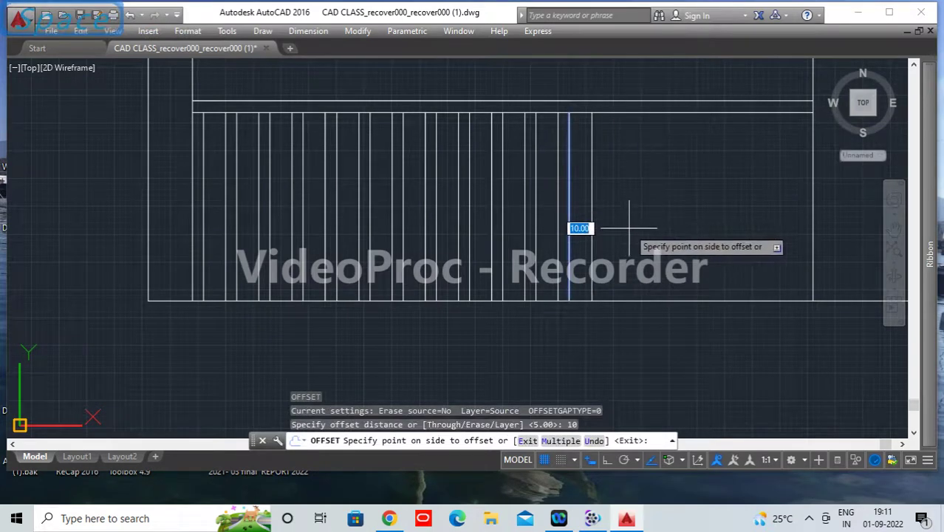
click(629, 229)
key(Return)
Step: Copy the last four baluster pairs at the right end of the first-floor railing
click(576, 258)
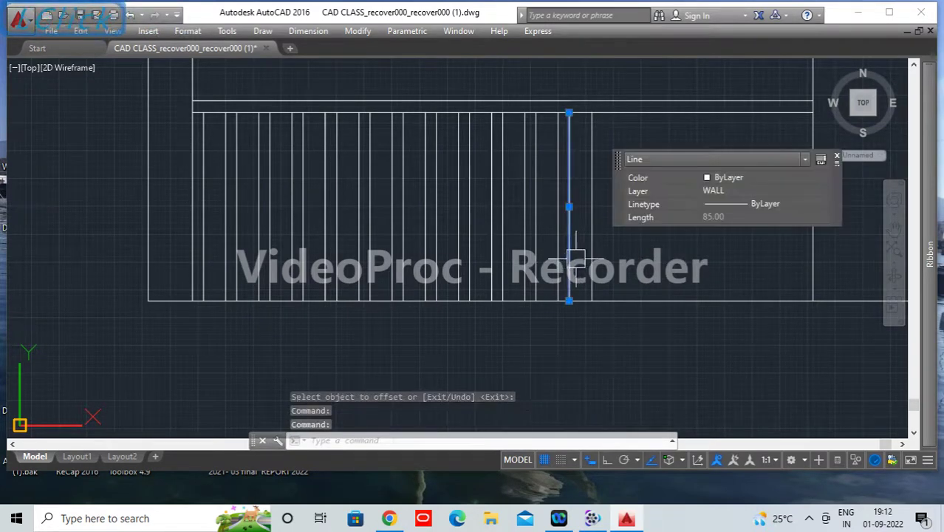
click(579, 260)
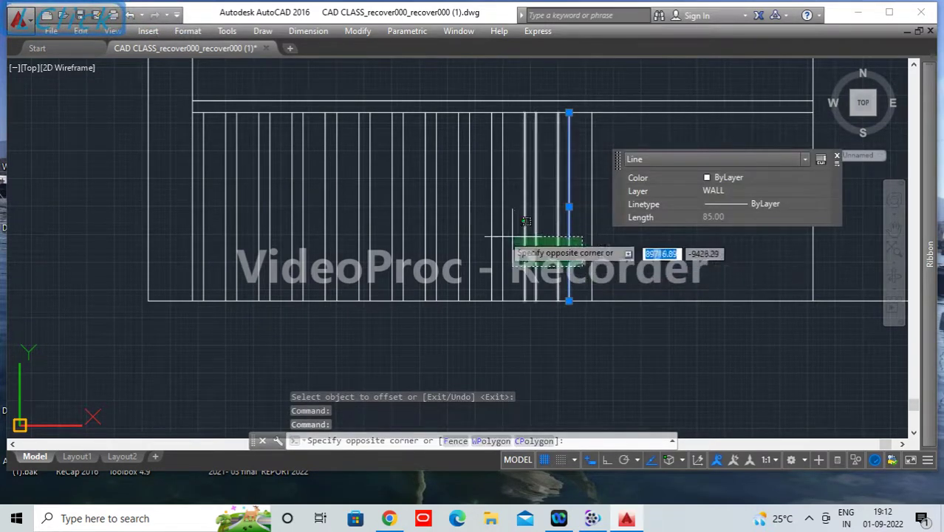
click(451, 222)
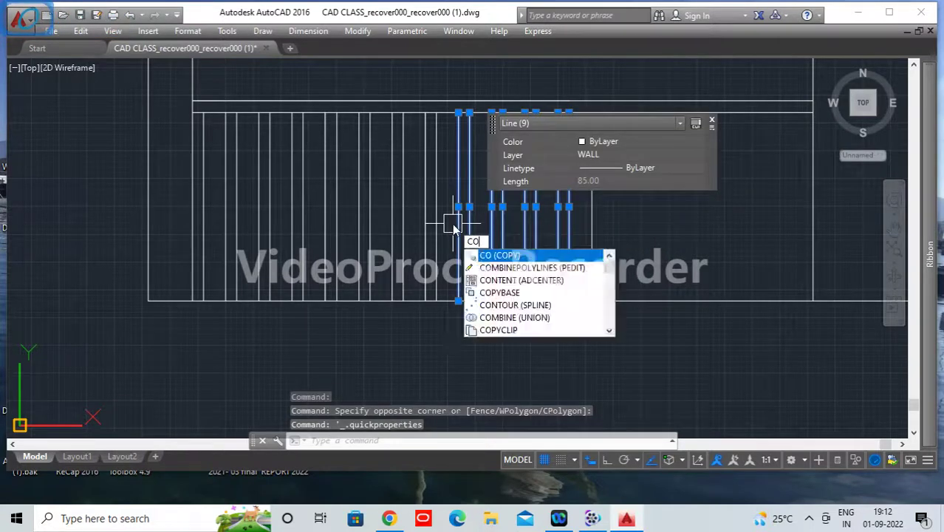
Step: Copy the nine selected baluster lines twice along the railing's base line to continue the balcony railing to the wall
key(Return)
click(456, 302)
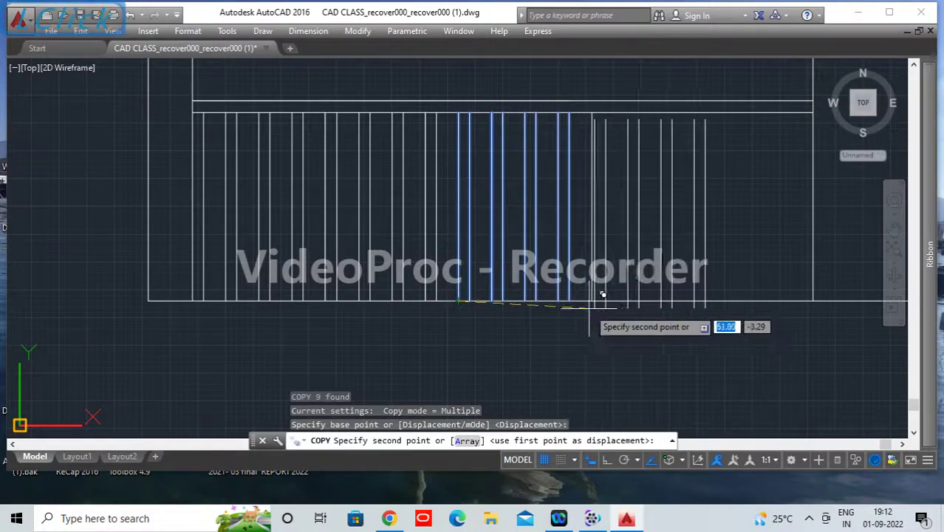
click(591, 300)
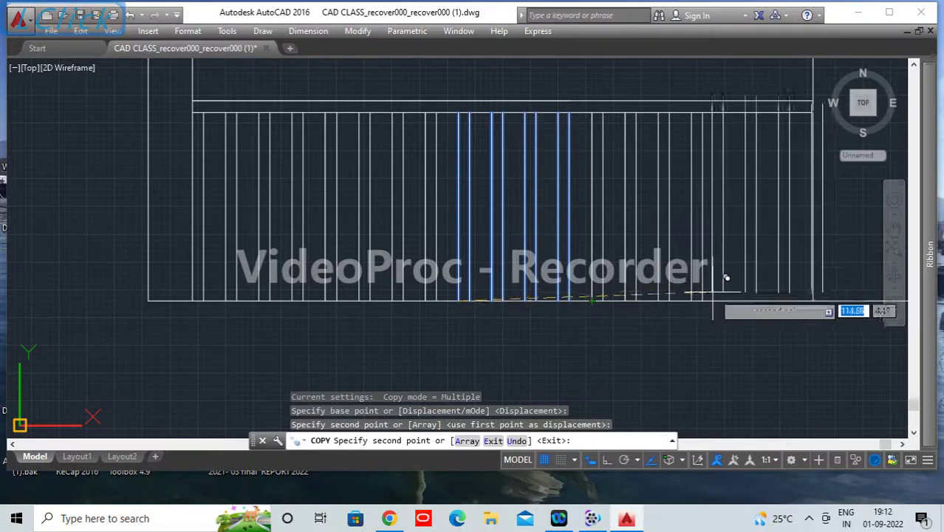
click(729, 300)
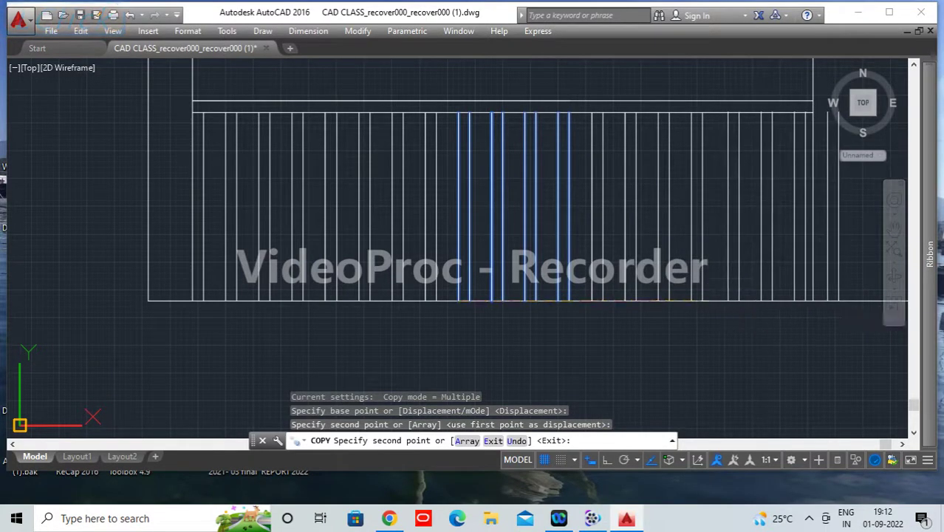
key(Return)
Step: Delete the two surplus baluster lines that extend past the wall line at the railing's end
middle_drag(716, 366, 437, 359)
scroll(528, 257, up, 3)
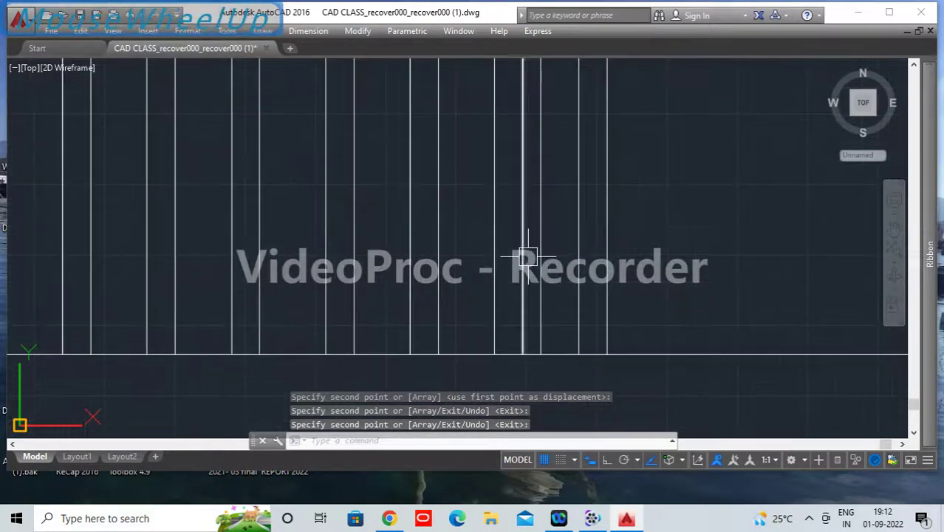
click(657, 298)
click(565, 230)
key(Delete)
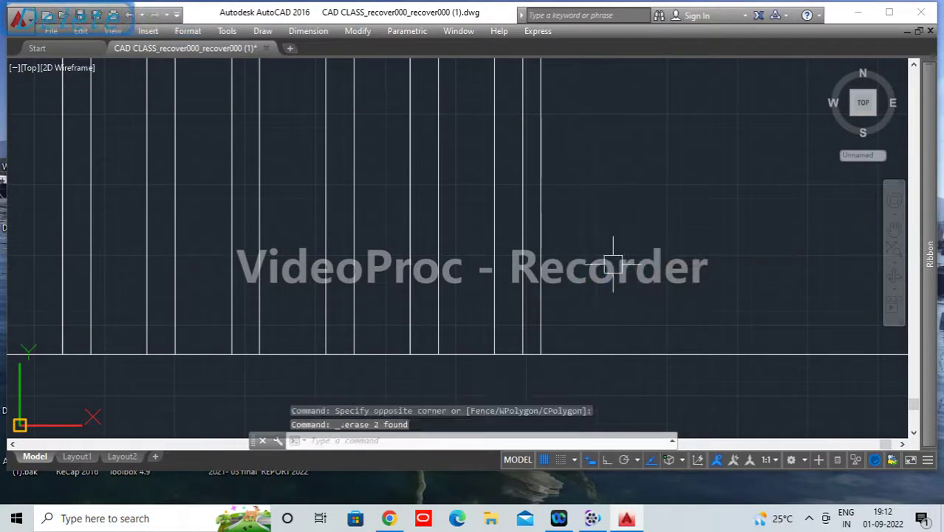
Step: Draw vertical construction lines through both ends of the front 15W20 bedroom window in the FF plan, up through the elevation
scroll(618, 260, down, 3)
scroll(643, 238, down, 3)
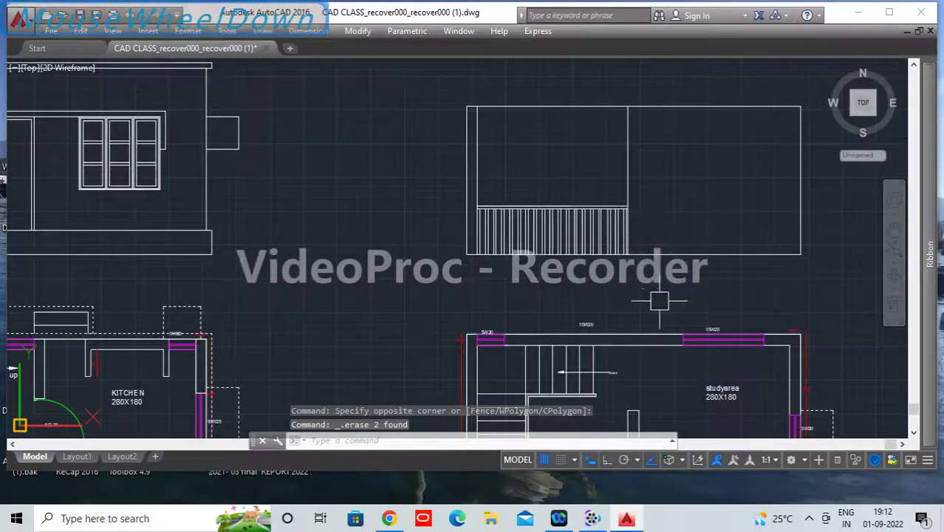
middle_drag(704, 310, 584, 63)
middle_drag(596, 308, 630, 165)
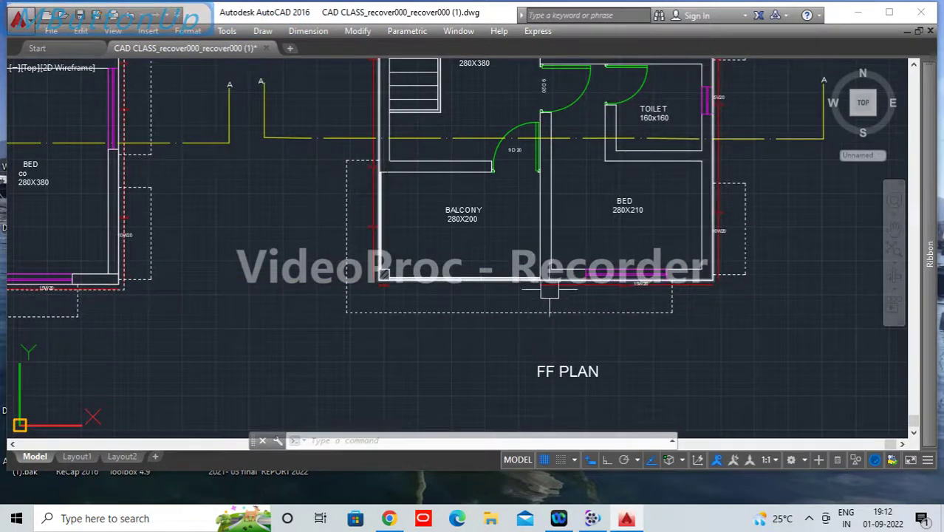
scroll(639, 282, up, 2)
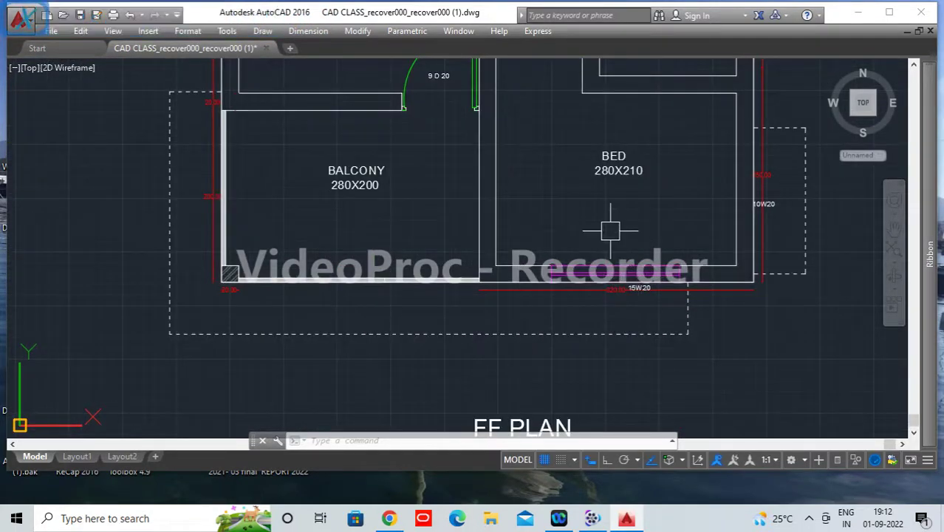
text(xl)
key(Return)
text(v)
key(Return)
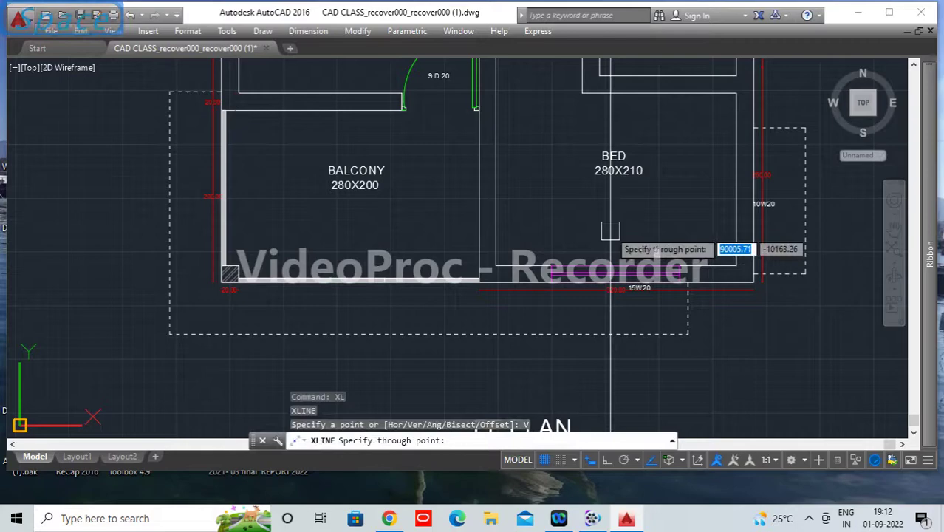
double_click(551, 281)
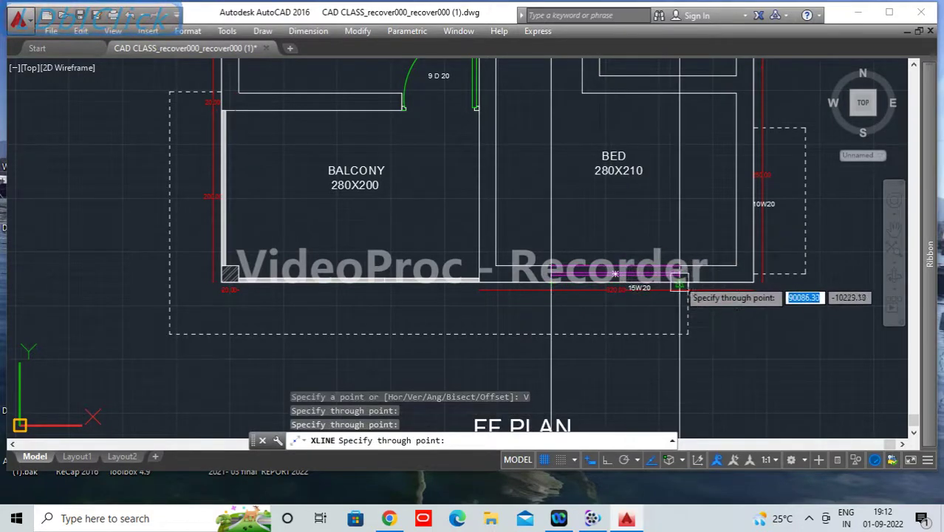
scroll(688, 238, down, 1)
middle_drag(680, 157, 639, 451)
middle_drag(631, 198, 589, 317)
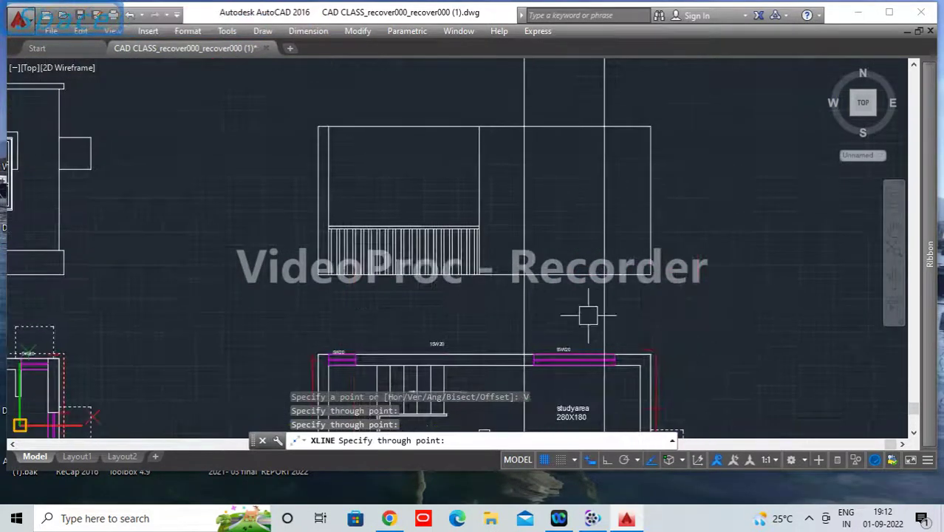
key(space)
Step: Offset the first-floor elevation's base line upward by 210 for the window's top edge
click(566, 274)
text(o)
key(Return)
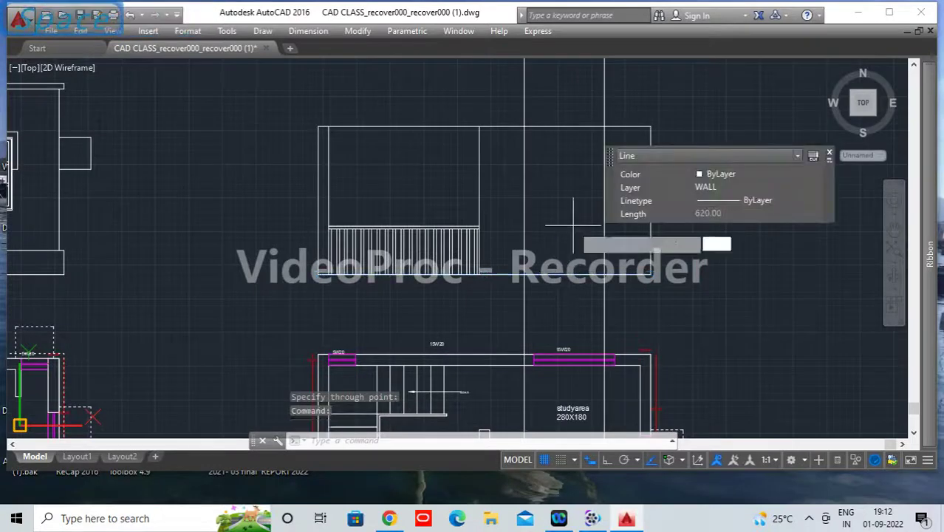
text(210)
key(space)
click(571, 207)
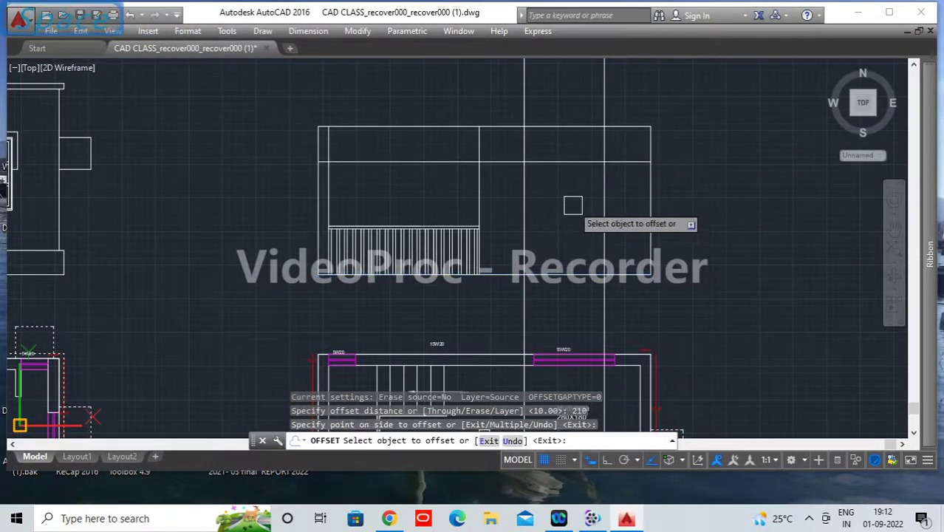
key(space)
Step: Fillet the window's top line with both vertical construction lines to form two square upper corners
text(f)
key(Return)
click(543, 161)
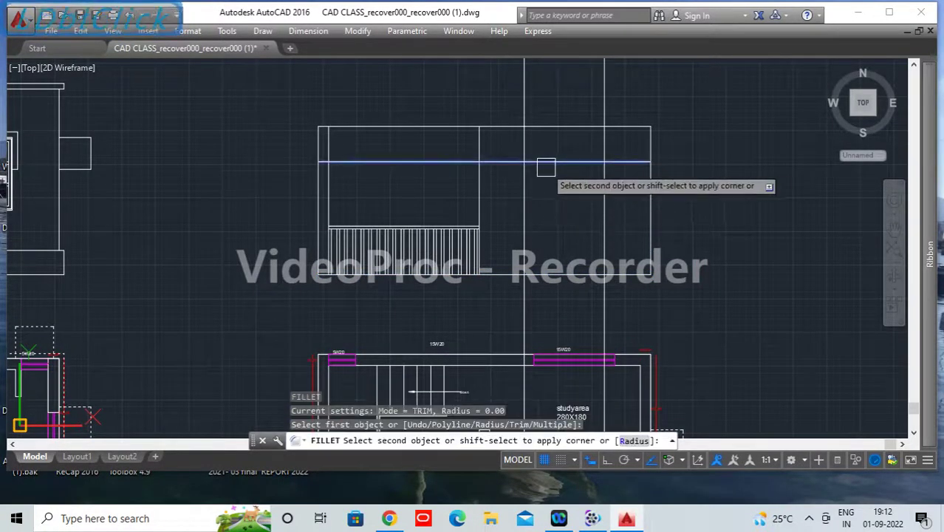
click(520, 195)
key(Return)
click(569, 162)
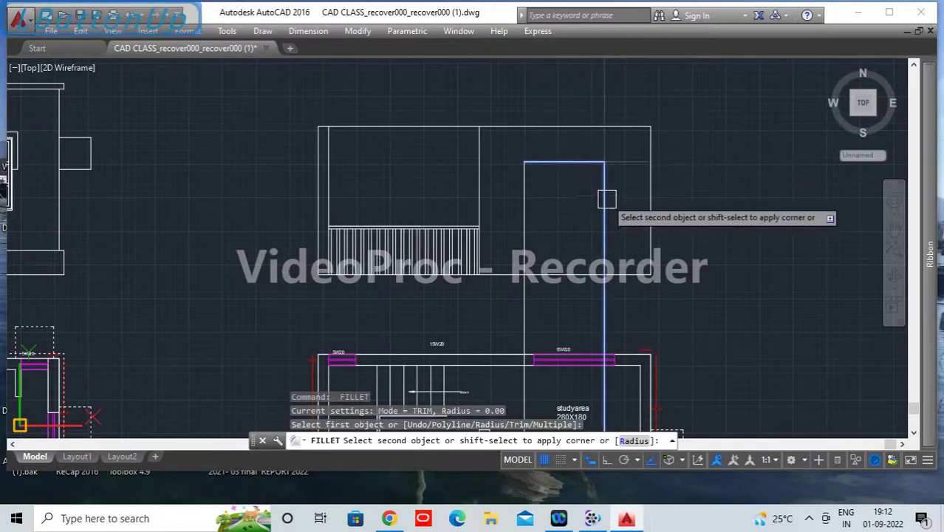
click(604, 195)
key(Return)
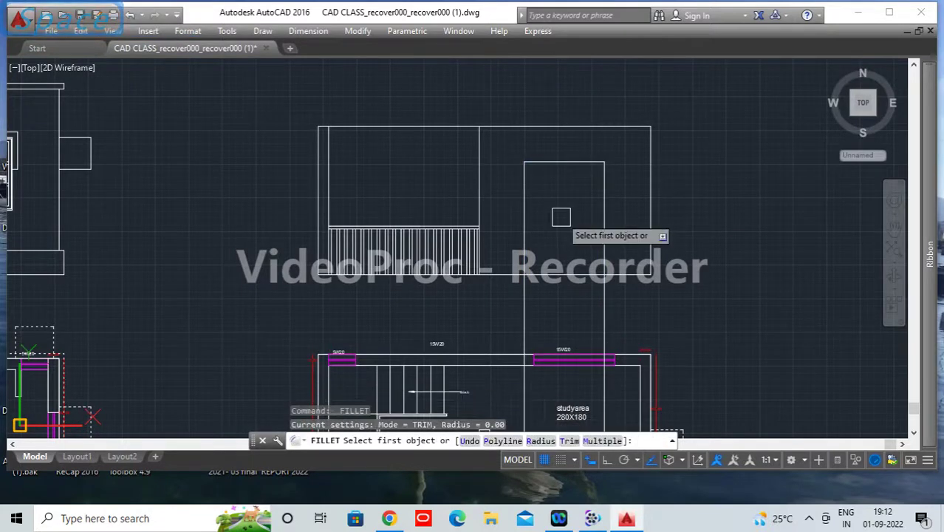
key(Escape)
Step: Offset the window's top line downward by 135 to create its sill line
text(o)
key(Return)
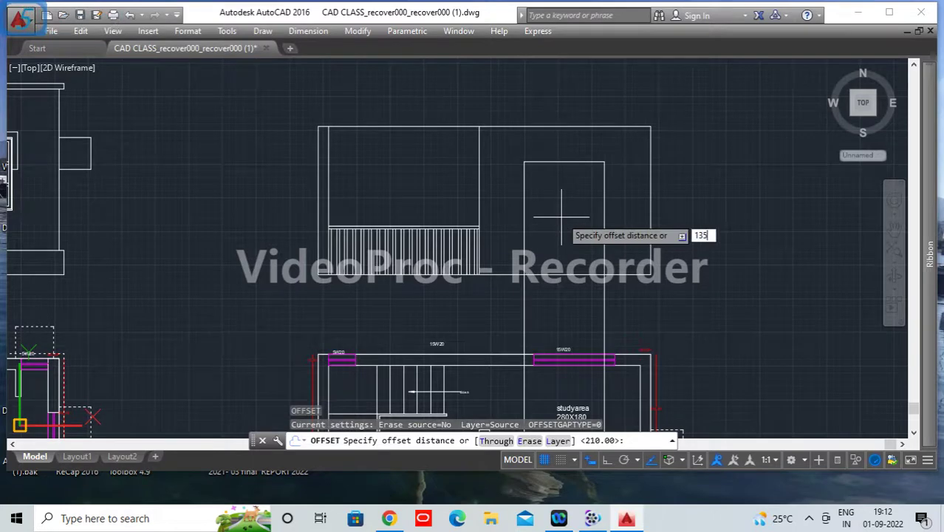
key(Return)
click(573, 161)
click(588, 258)
key(Return)
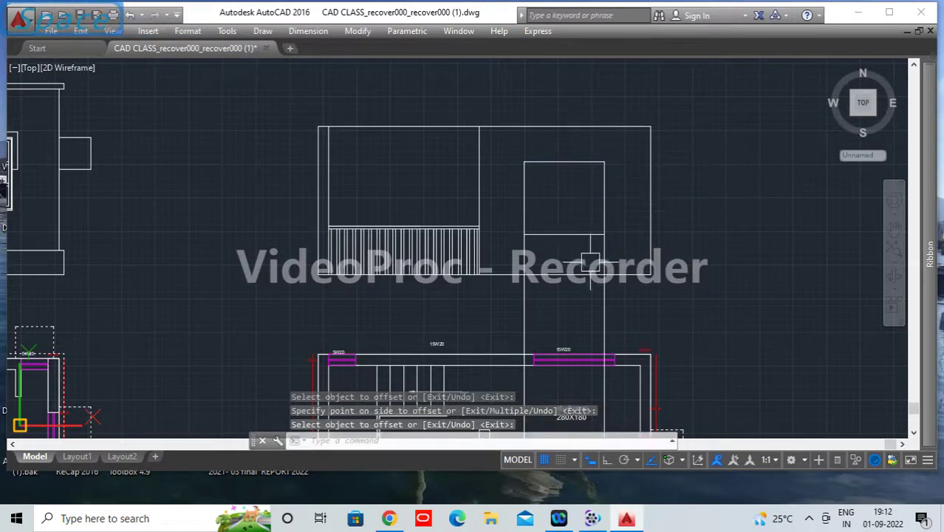
Step: Fillet the sill line with both vertical lines to close the window opening's lower corners
key(space)
click(528, 212)
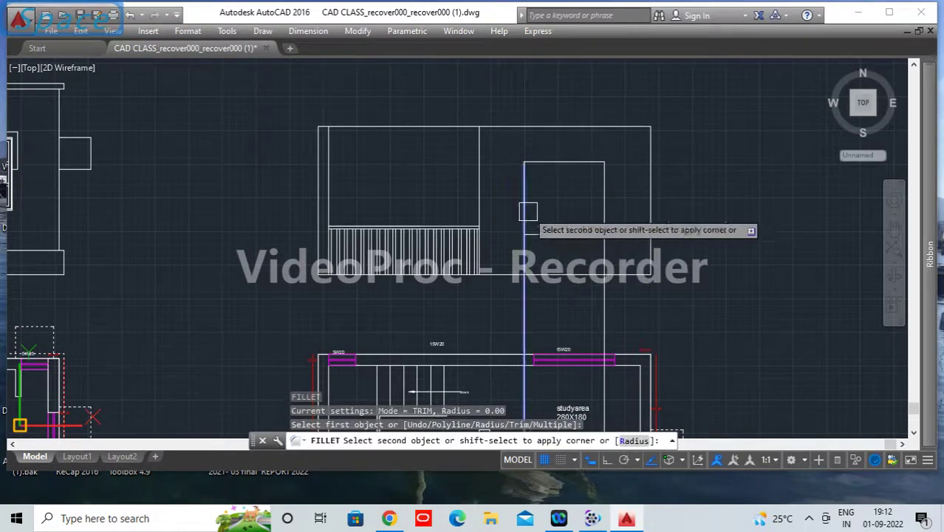
click(542, 235)
key(space)
click(598, 209)
click(582, 235)
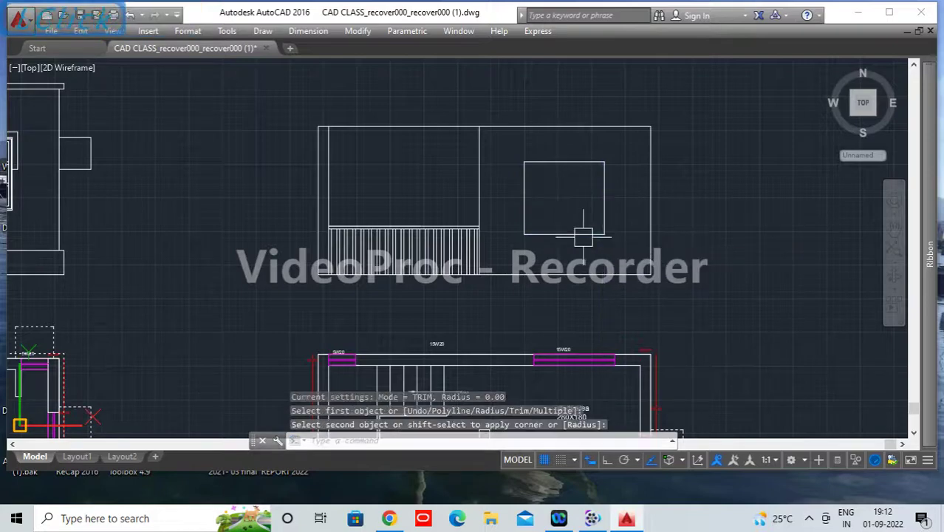
Step: Copy the three-panel window from the ground-floor elevation into the window opening of the first-floor elevation
middle_drag(302, 246, 571, 272)
double_click(249, 206)
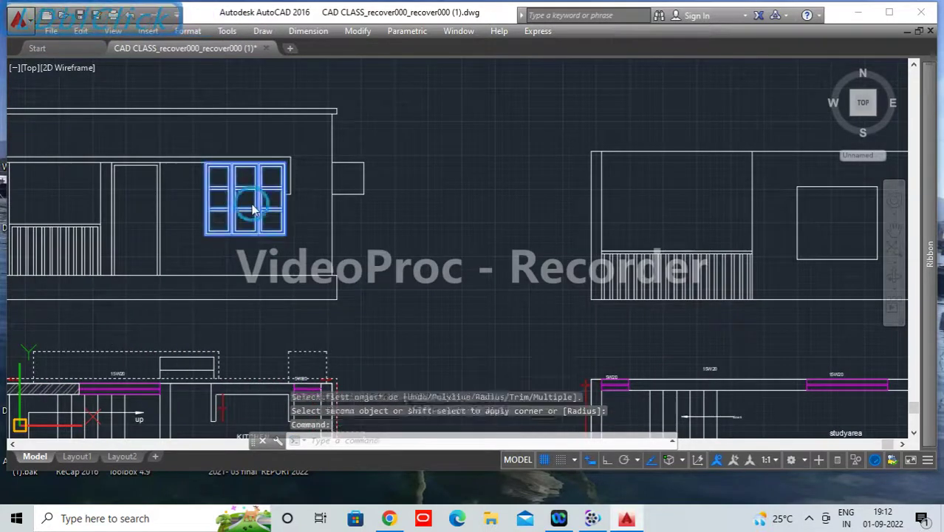
click(591, 148)
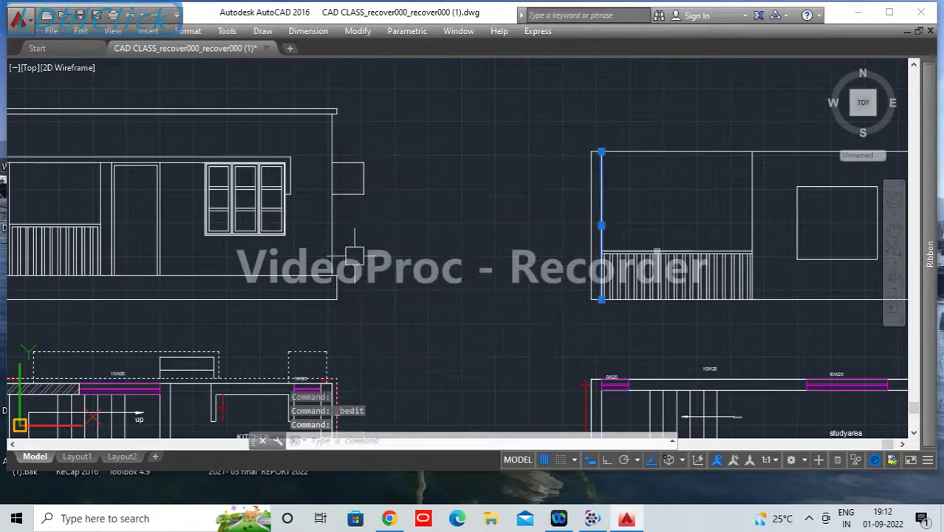
click(272, 253)
click(201, 222)
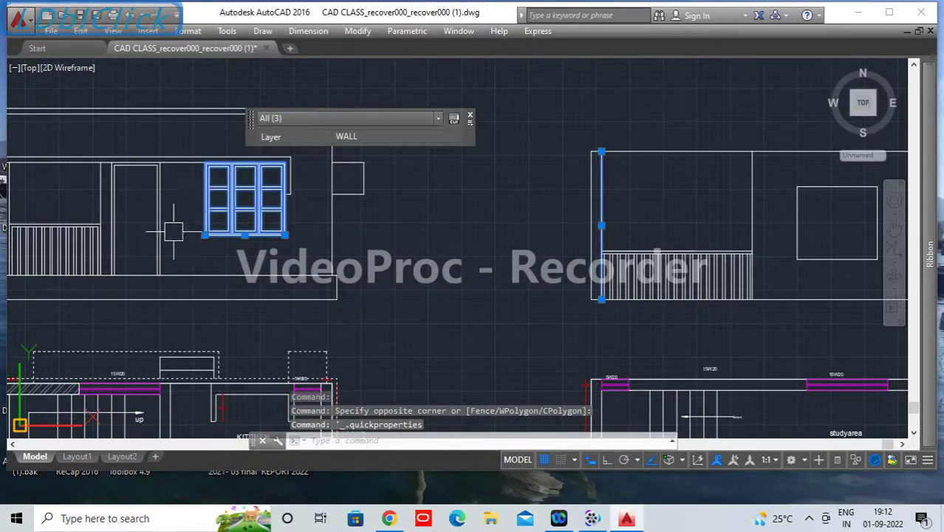
text(co)
key(Return)
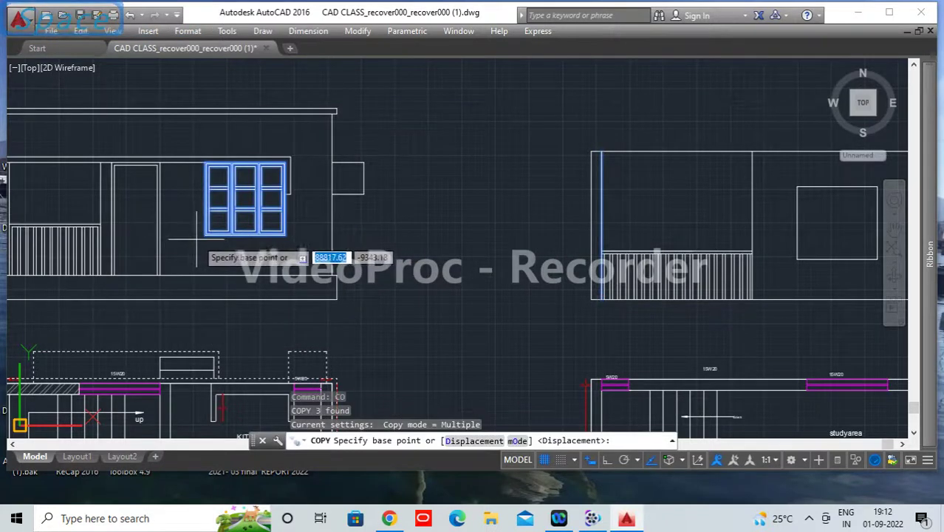
click(218, 221)
middle_drag(826, 254, 487, 249)
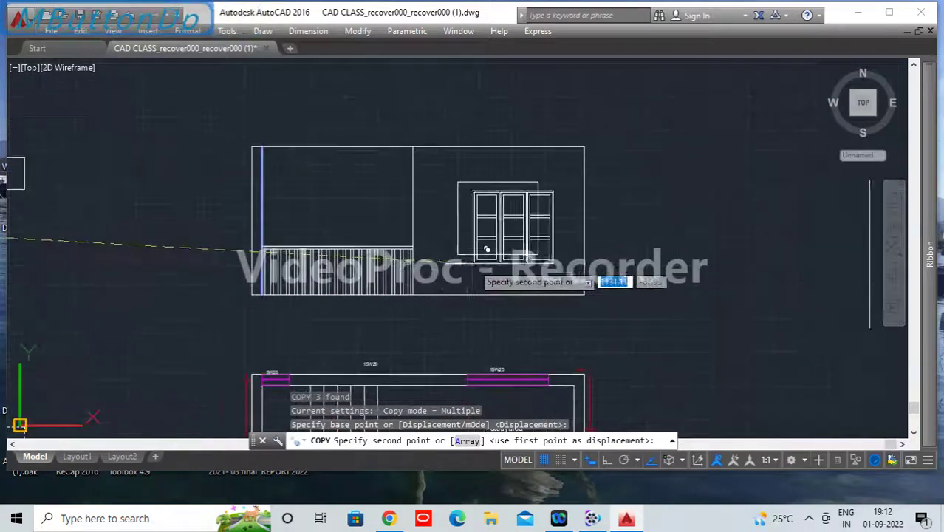
scroll(473, 263, up, 1)
click(448, 247)
scroll(576, 271, down, 3)
key(space)
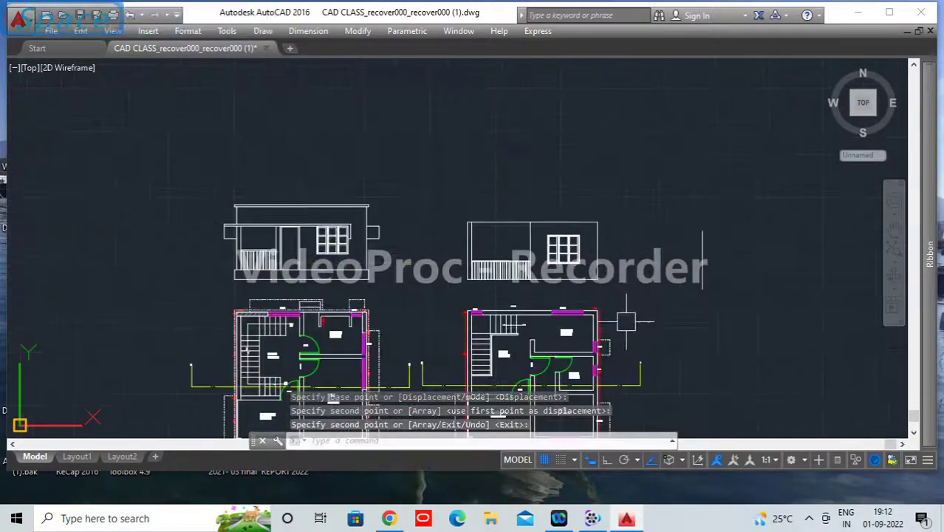
Step: Delete the stray vertical line beside the first-floor elevation
middle_drag(664, 316, 754, 257)
click(712, 178)
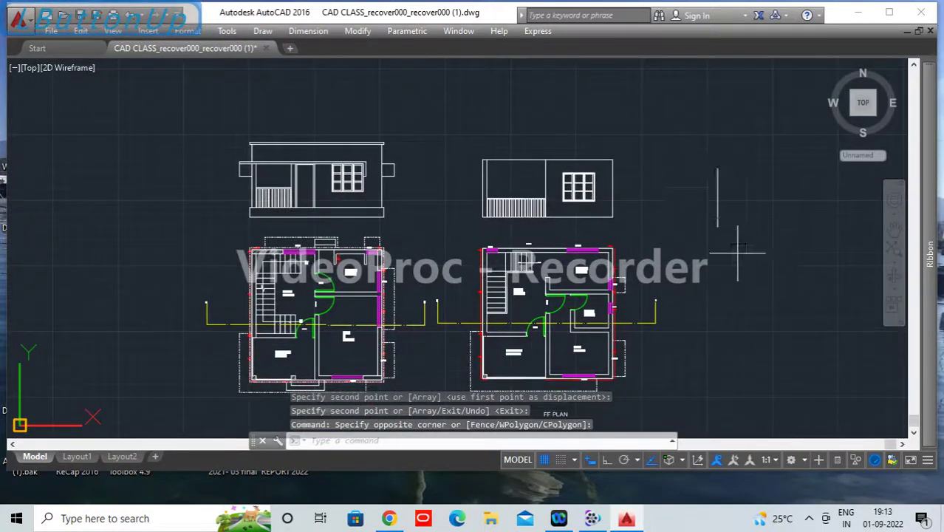
click(696, 160)
key(Delete)
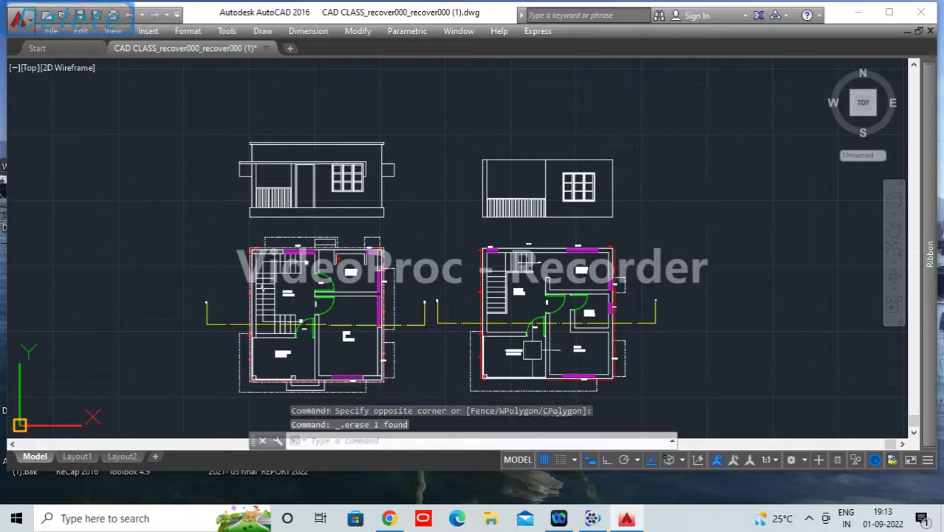
Step: Draw a vertical construction line through the outer corner of the bedroom's dashed side sunshade in the FF plan, past the elevation
scroll(614, 305, up, 4)
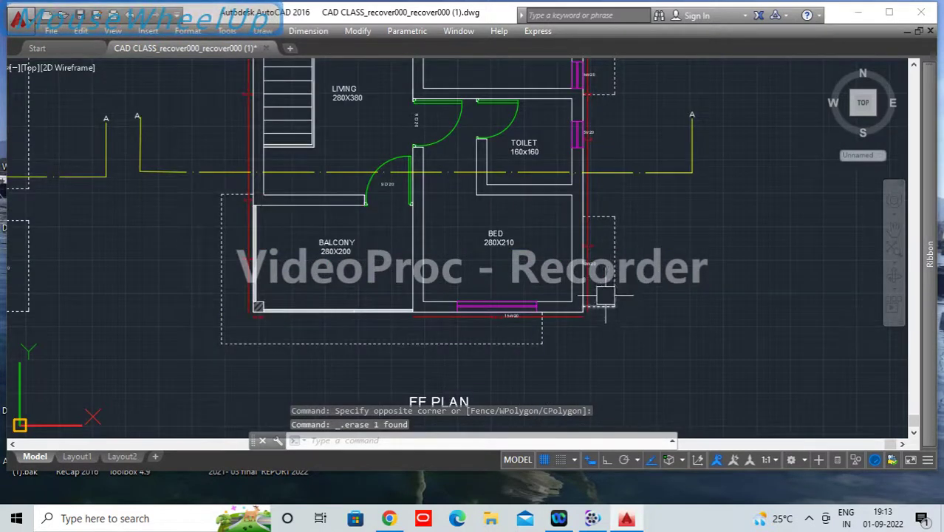
click(603, 303)
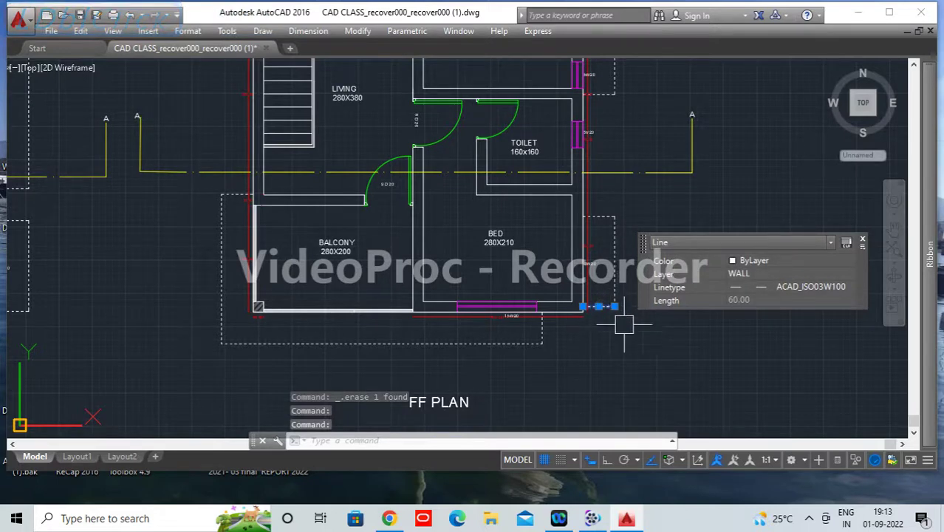
key(Escape)
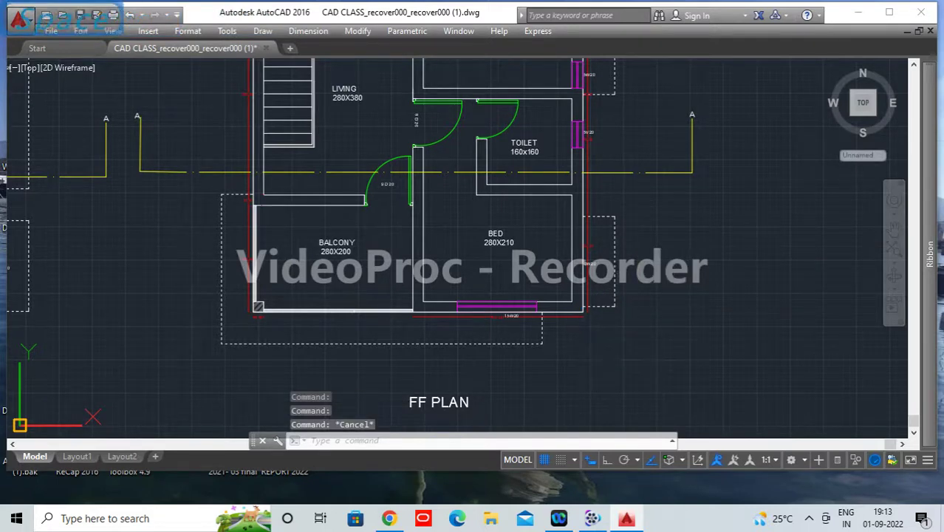
text(xl)
key(Return)
text(v)
key(Return)
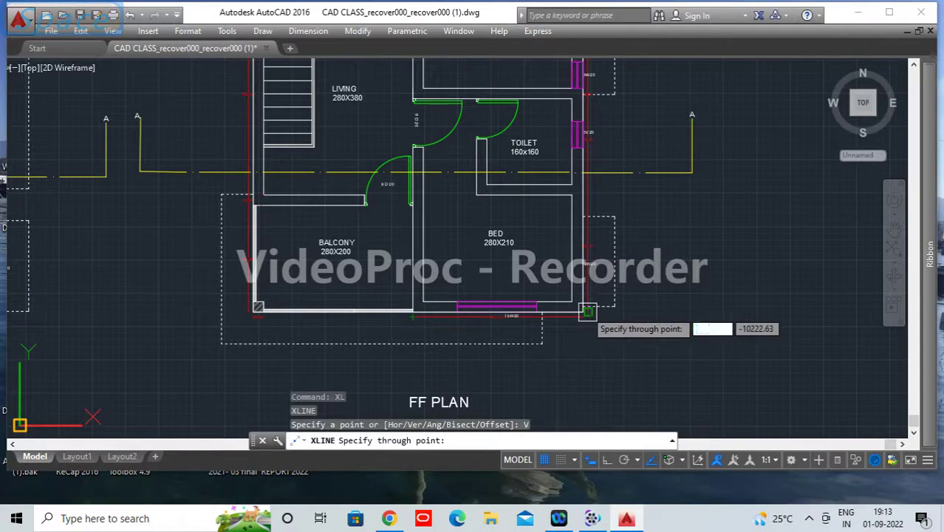
click(613, 306)
middle_drag(688, 132, 618, 435)
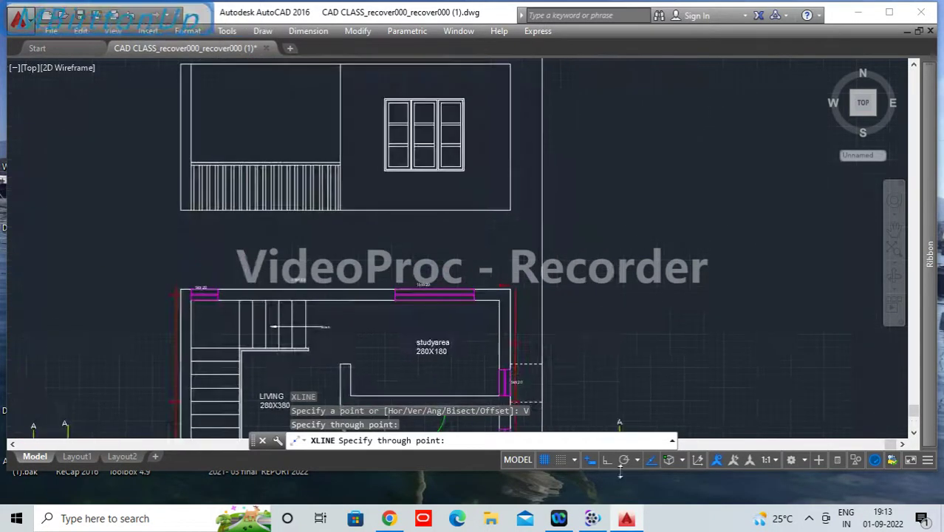
middle_drag(610, 227, 639, 335)
key(Return)
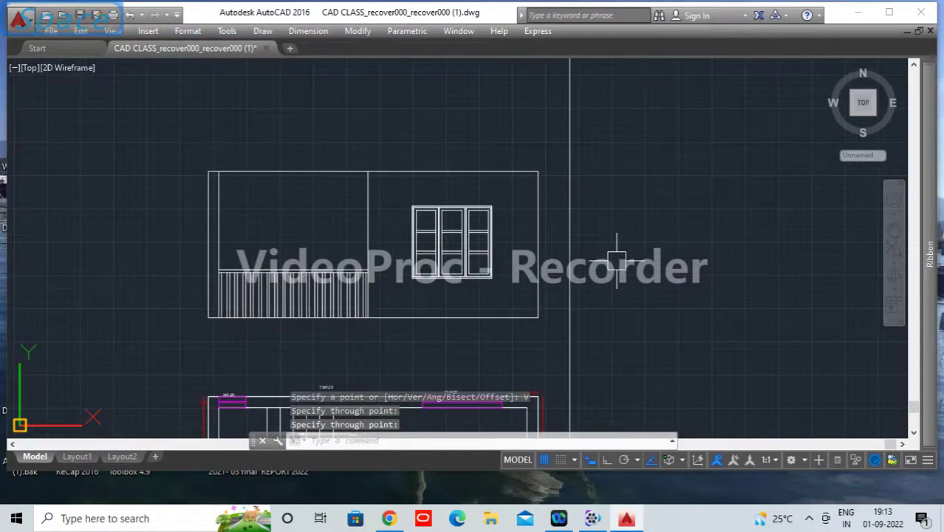
Step: Offset the base line of the first-floor elevation 210 upward to mark the window head level
text(o)
key(Return)
text(210)
key(Return)
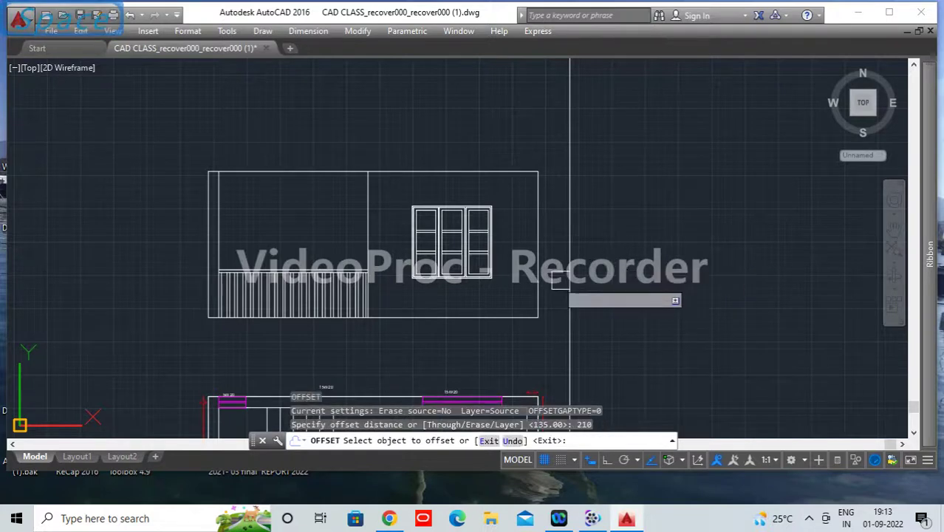
click(453, 317)
click(487, 192)
key(Return)
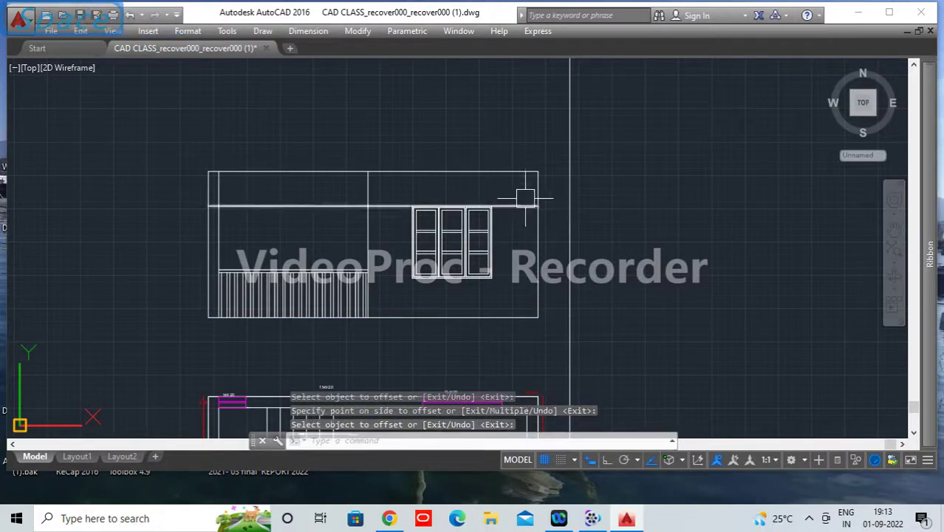
Step: Extend the new window head line past the side wall to the vertical sunshade construction line
text(ex)
key(Return)
key(Return)
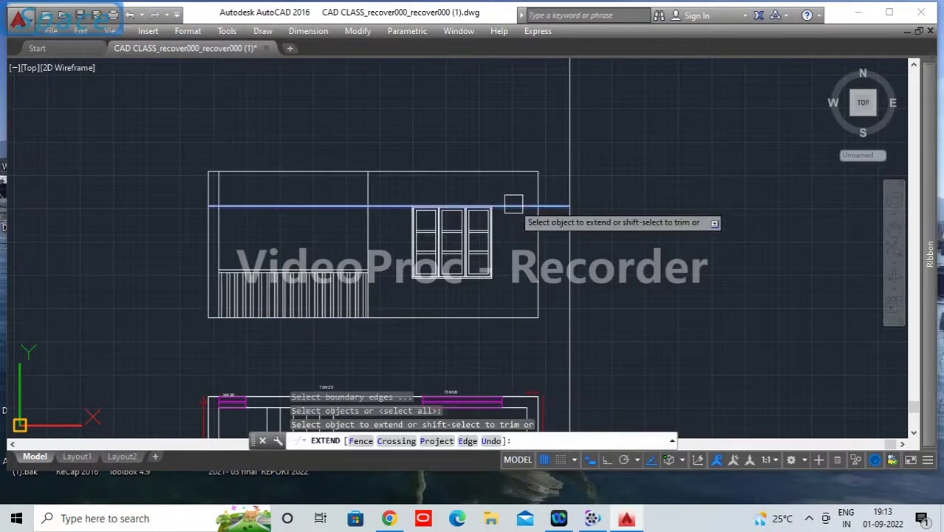
click(518, 206)
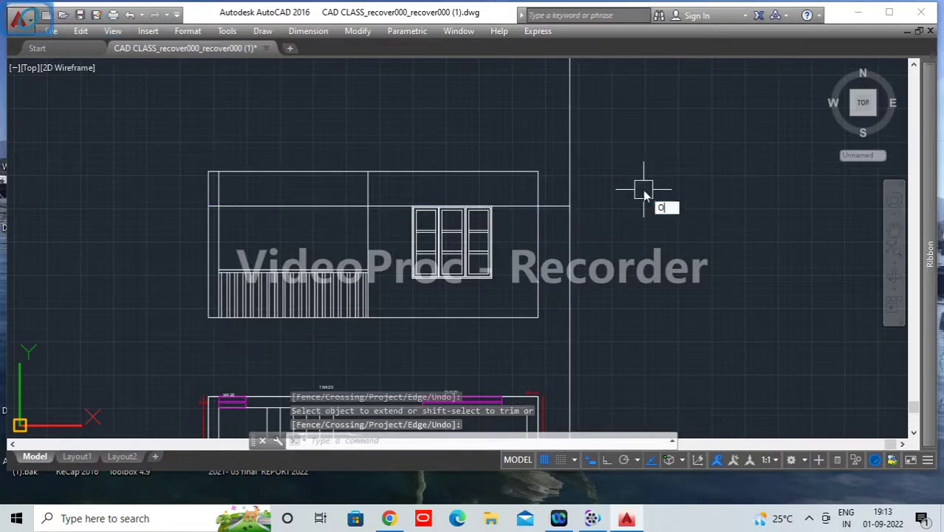
text(o)
key(Return)
text(60)
key(Return)
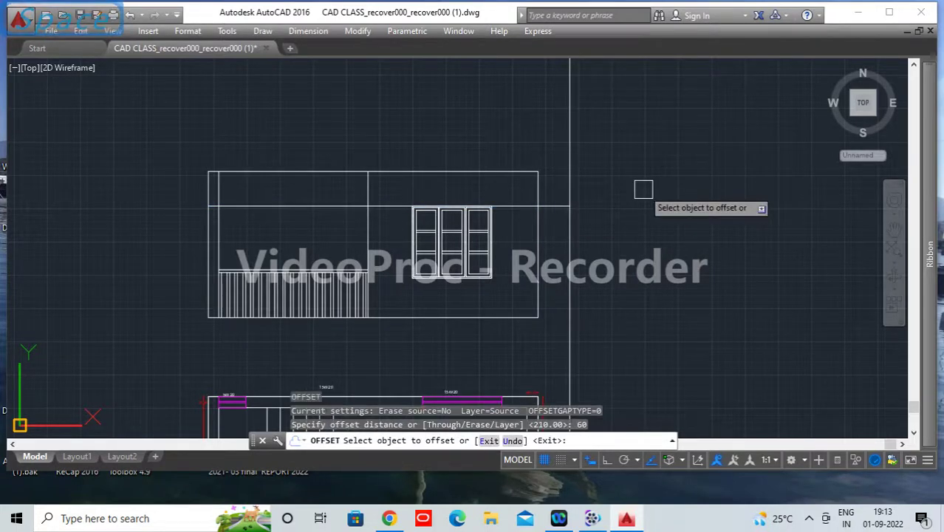
key(Escape)
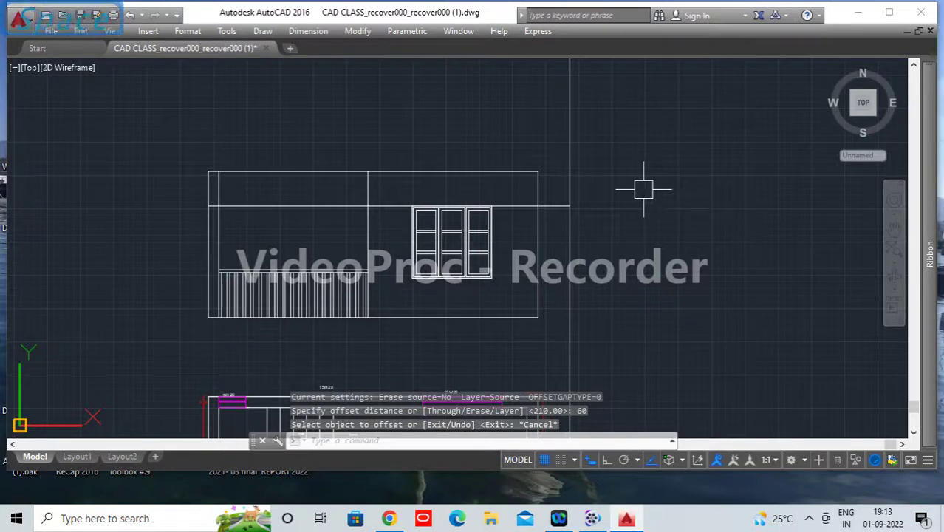
Step: Offset the window head line 10 upward to form the sunshade thickness
key(Return)
text(10)
key(Return)
click(383, 205)
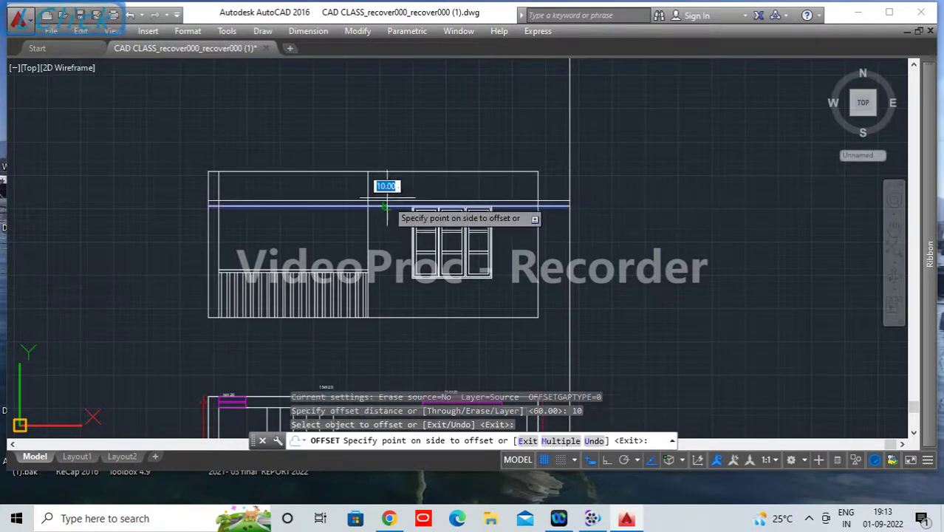
click(389, 192)
click(446, 205)
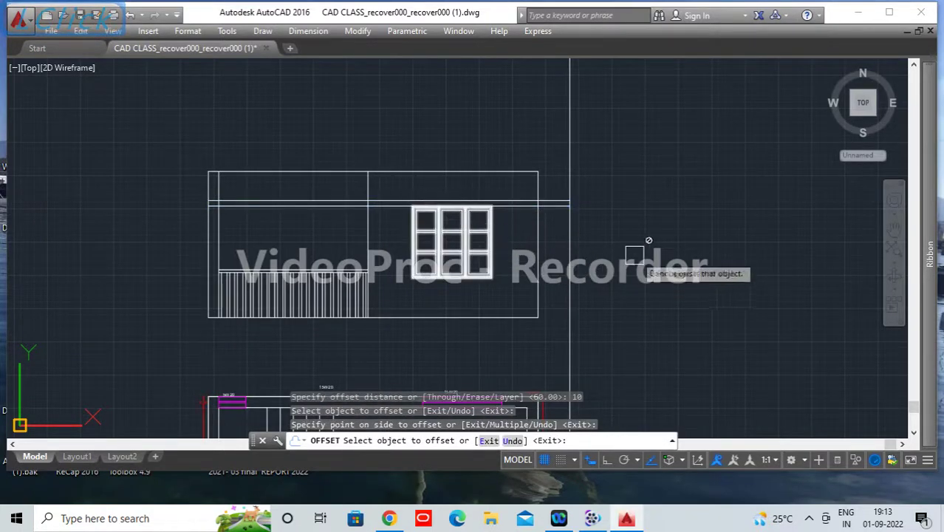
key(Return)
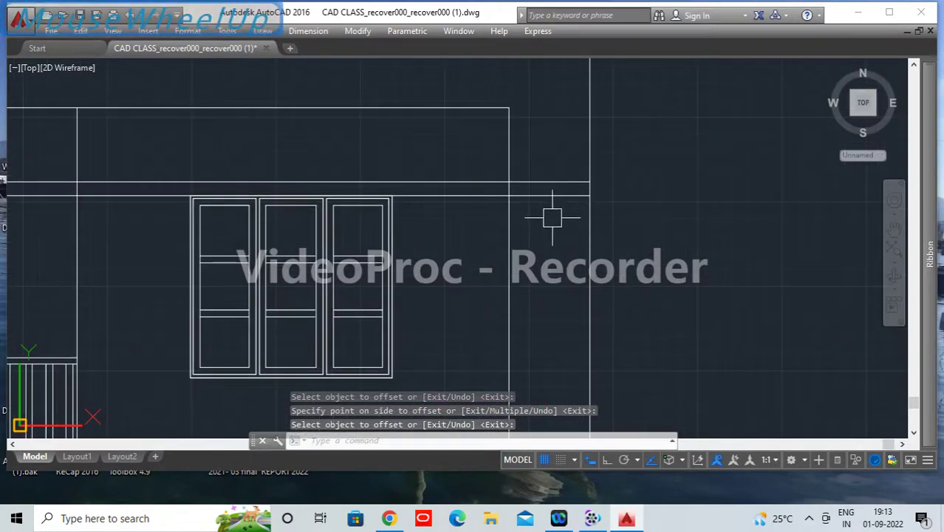
Step: Trim the part of the lower sunshade line that extends beyond the elevation's side wall
text(tr)
key(space)
key(space)
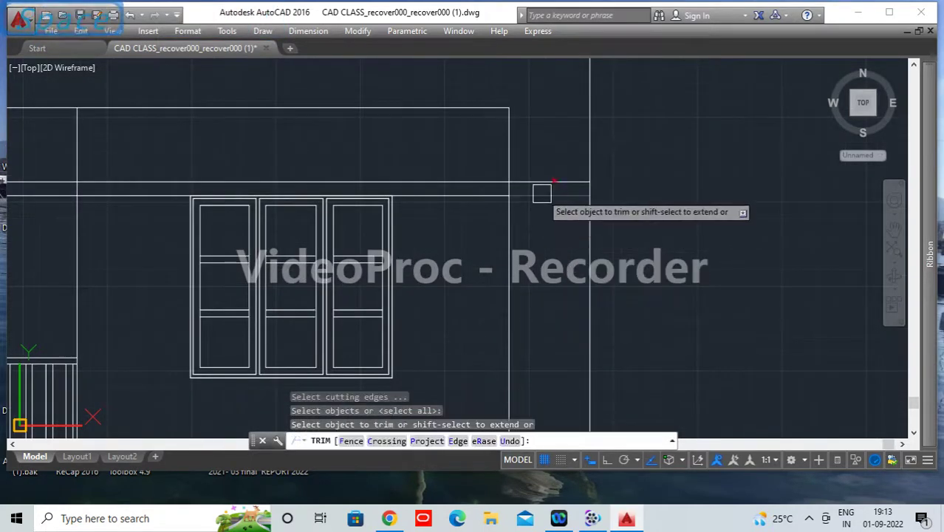
click(540, 198)
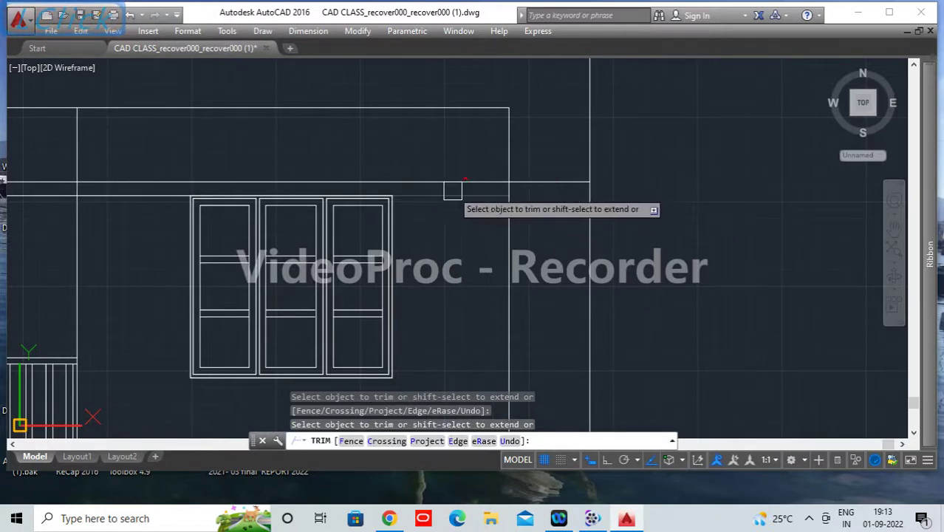
scroll(564, 212, down, 4)
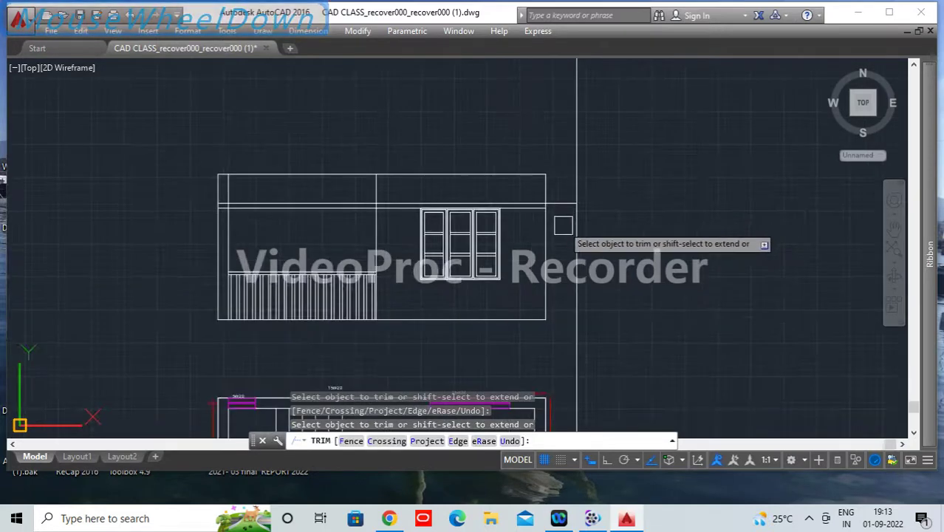
Step: Compare the dashed front and side sunshade outlines in the FF plan with the sunshade lines in the first-floor elevation
scroll(562, 207, up, 5)
scroll(565, 222, down, 5)
middle_drag(616, 393, 624, 41)
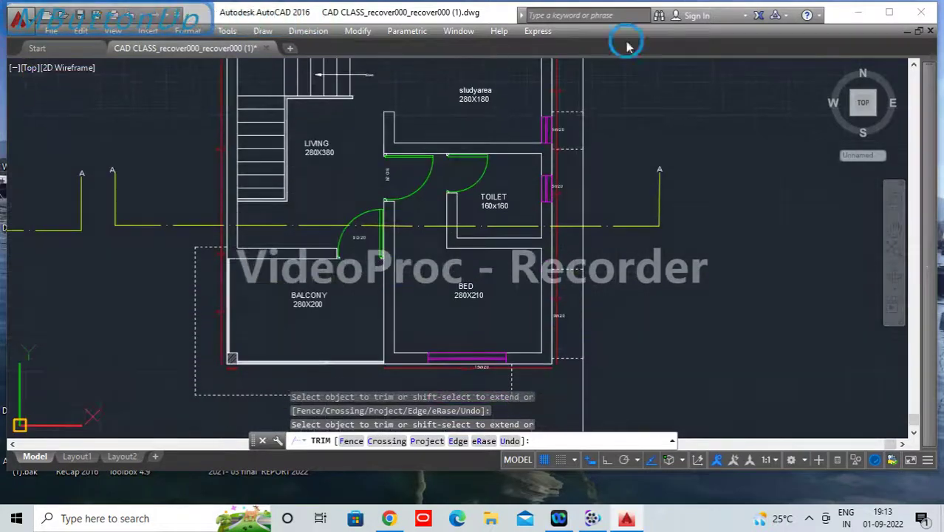
middle_drag(548, 367, 594, 204)
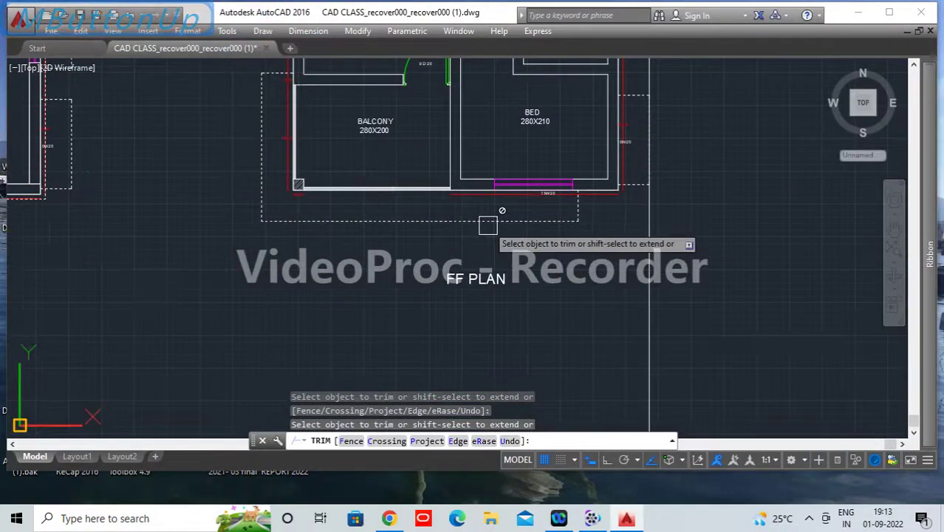
key(Escape)
click(458, 222)
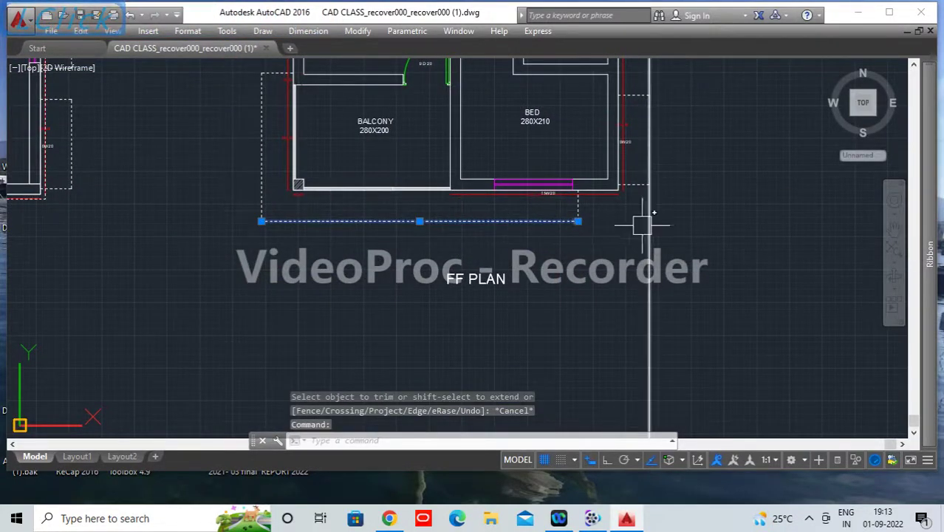
key(Escape)
middle_drag(639, 230, 491, 323)
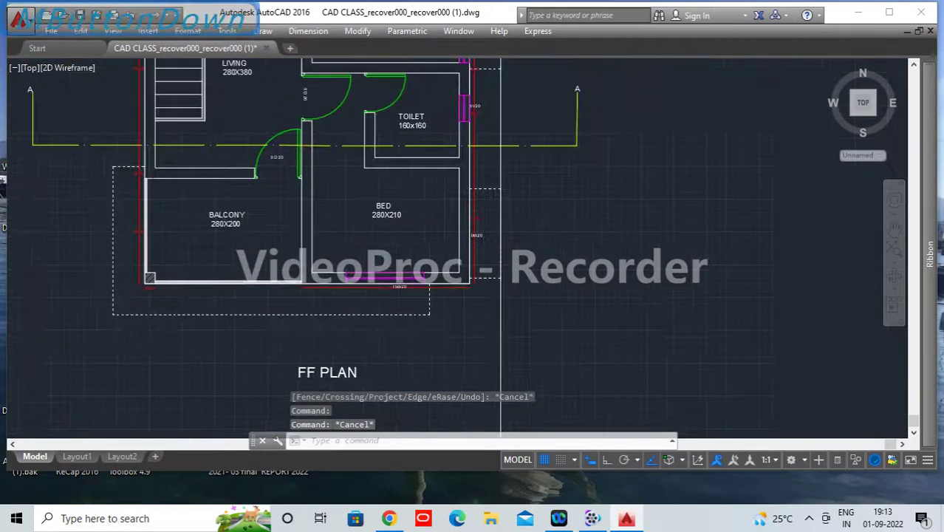
scroll(481, 283, up, 2)
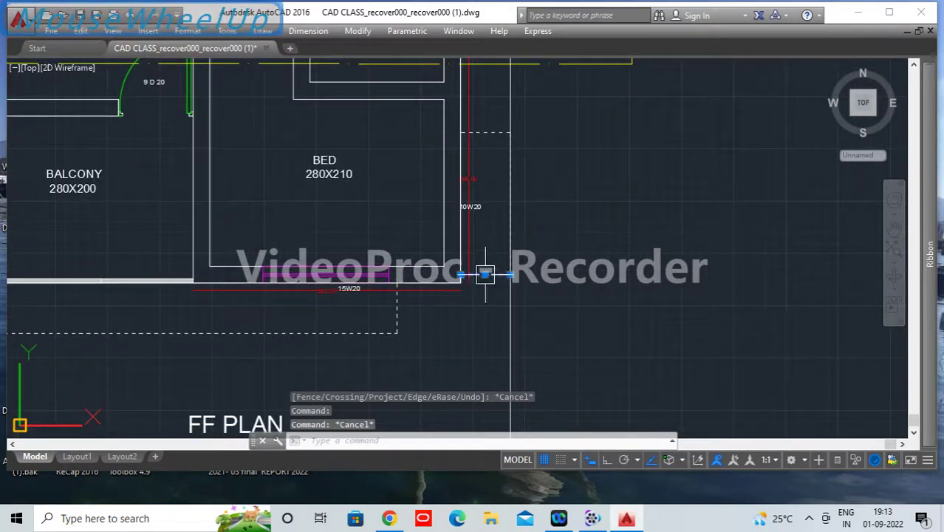
key(Escape)
middle_drag(490, 130, 483, 409)
scroll(482, 310, down, 4)
middle_drag(490, 99, 495, 293)
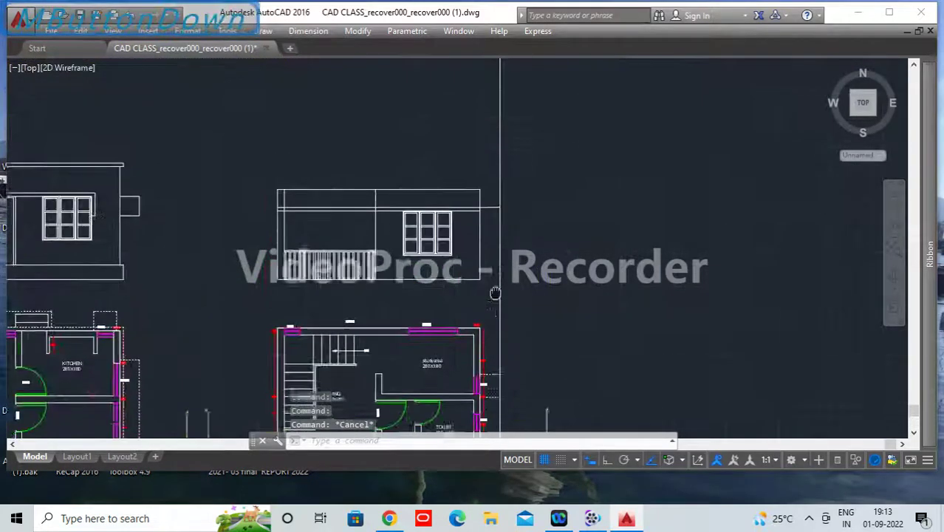
scroll(493, 249, up, 6)
click(479, 225)
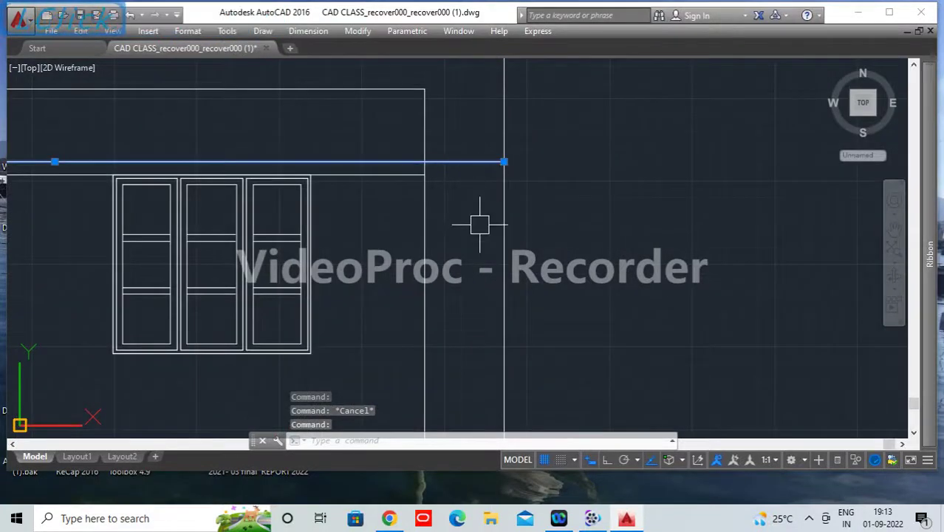
key(Escape)
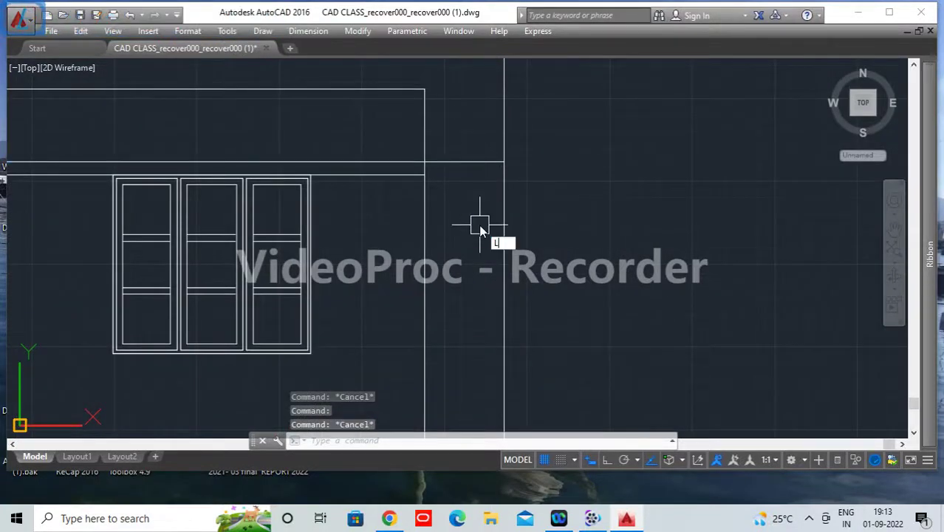
Step: Draw a line along the upper sunshade line from the side wall to the vertical construction line
text(L)
key(Return)
click(424, 163)
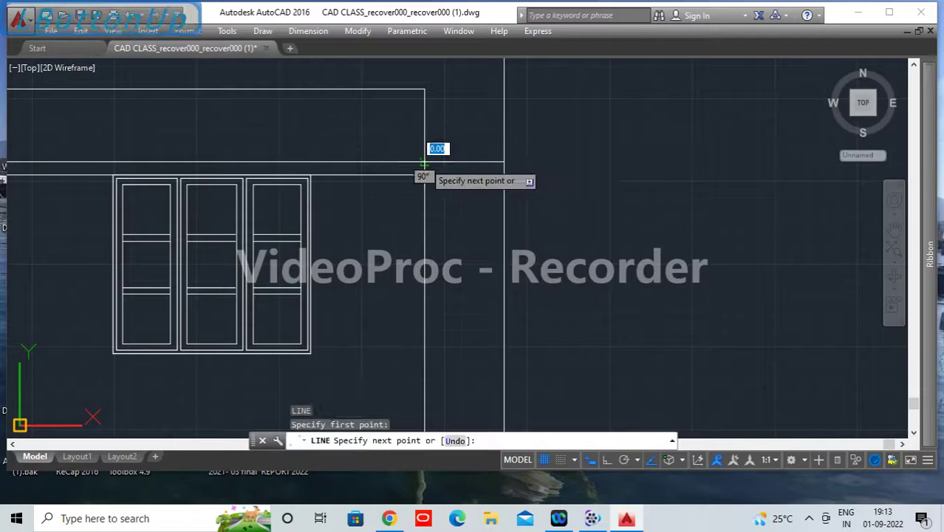
click(503, 161)
key(Return)
Step: Offset the short side sunshade line 60 downward
double_click(480, 161)
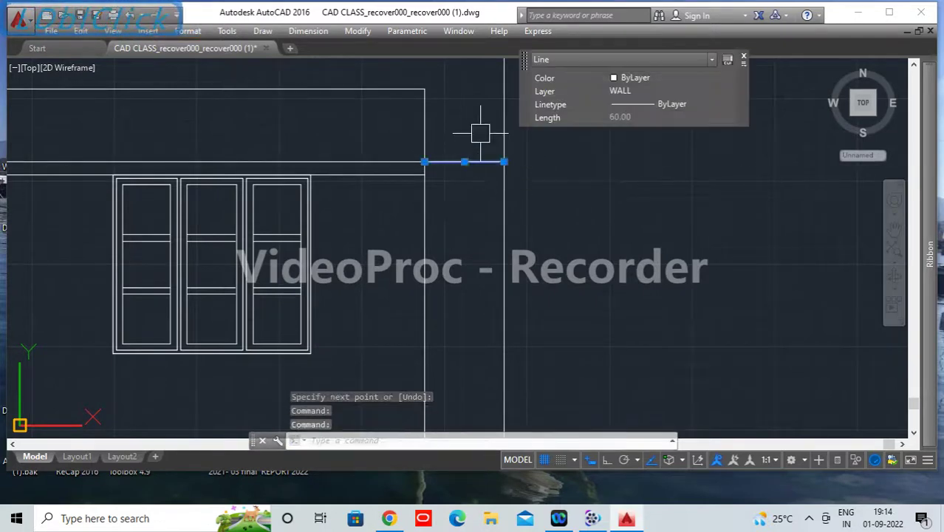
text(O)
key(Return)
text(60)
key(Return)
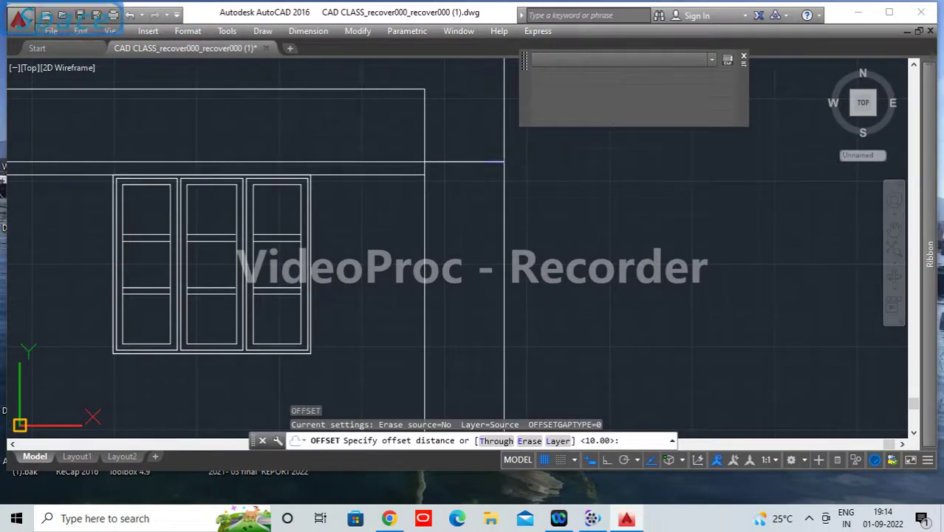
click(465, 280)
key(Escape)
Step: Fillet the side sunshade's upper and lower lines with the vertical construction line in Multiple mode to close its outer corners
text(F)
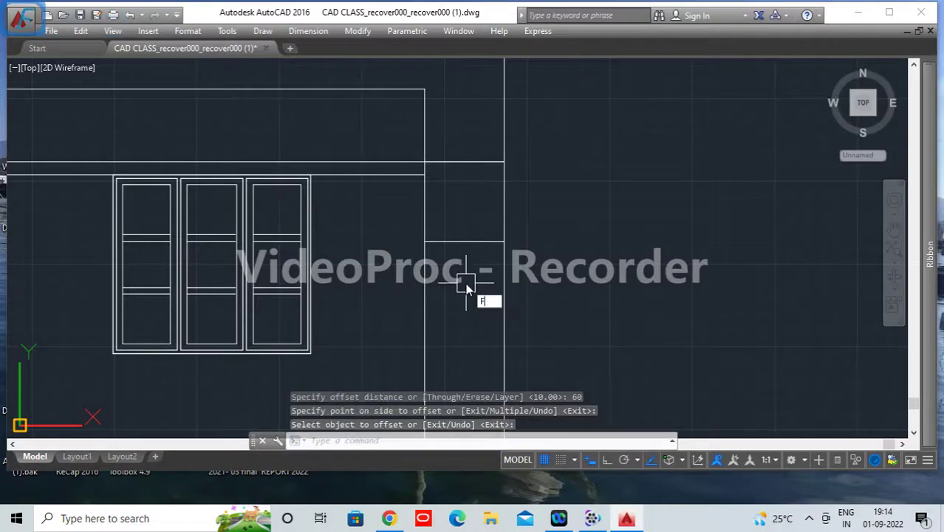
key(Return)
key(Return)
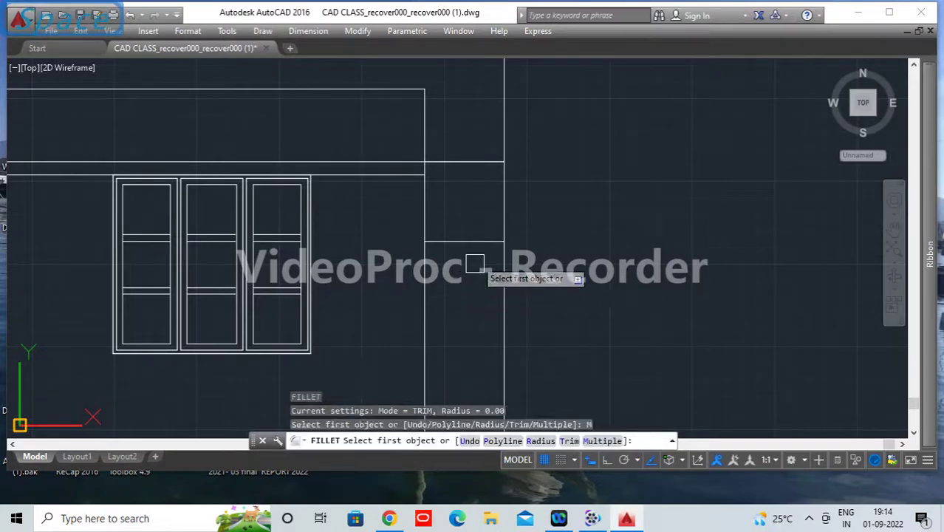
click(490, 165)
click(501, 189)
click(484, 238)
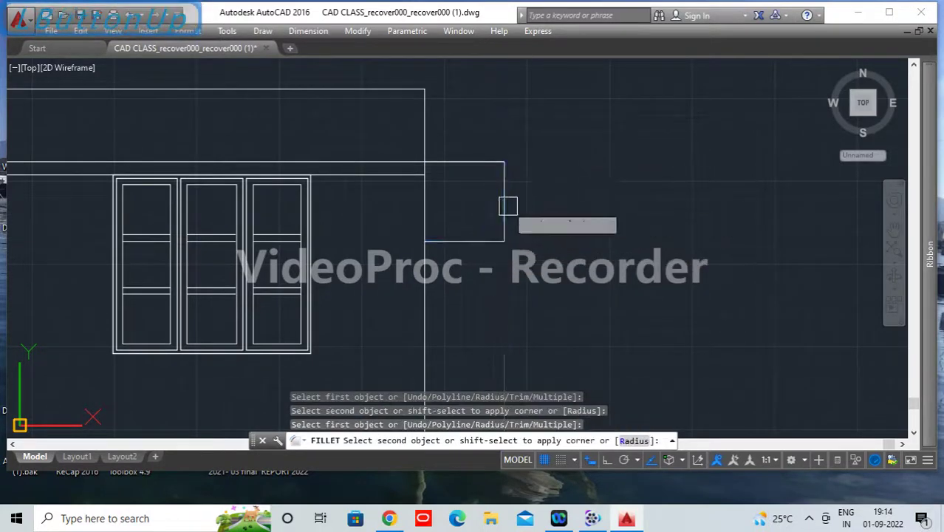
click(508, 206)
scroll(563, 253, down, 8)
middle_drag(423, 285, 469, 220)
middle_drag(617, 354, 618, 283)
key(space)
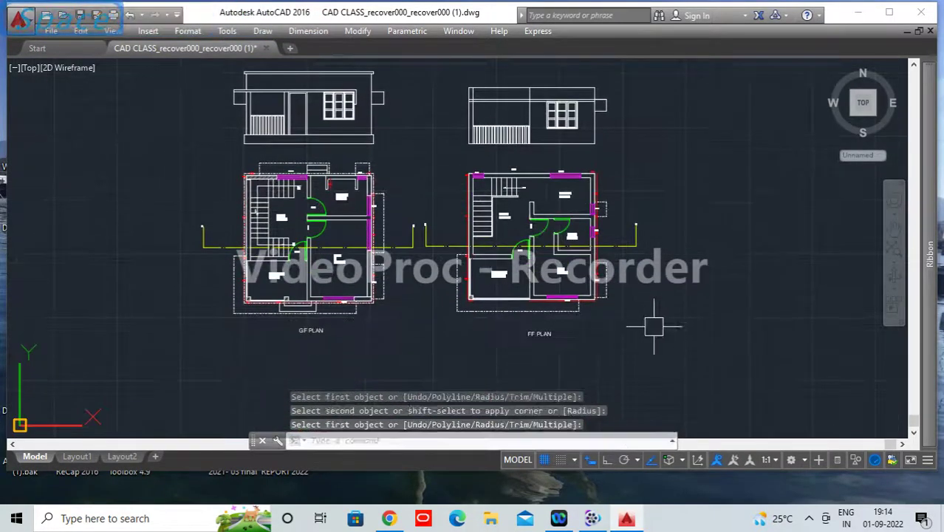
Step: Draw a vertical construction line through the bedroom-side corner of the dashed front sunshade in the FF plan, crossing the elevation
text(xl)
key(Return)
text(v)
key(Return)
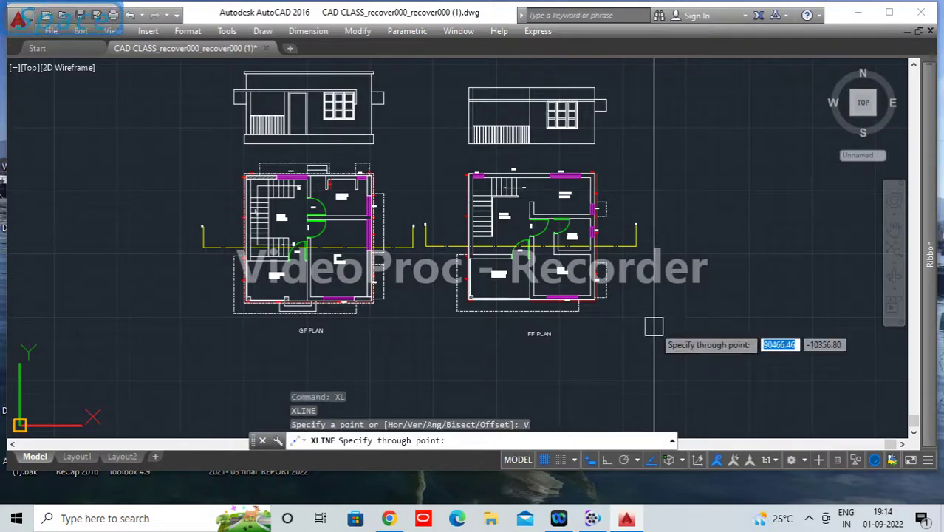
scroll(579, 325, up, 4)
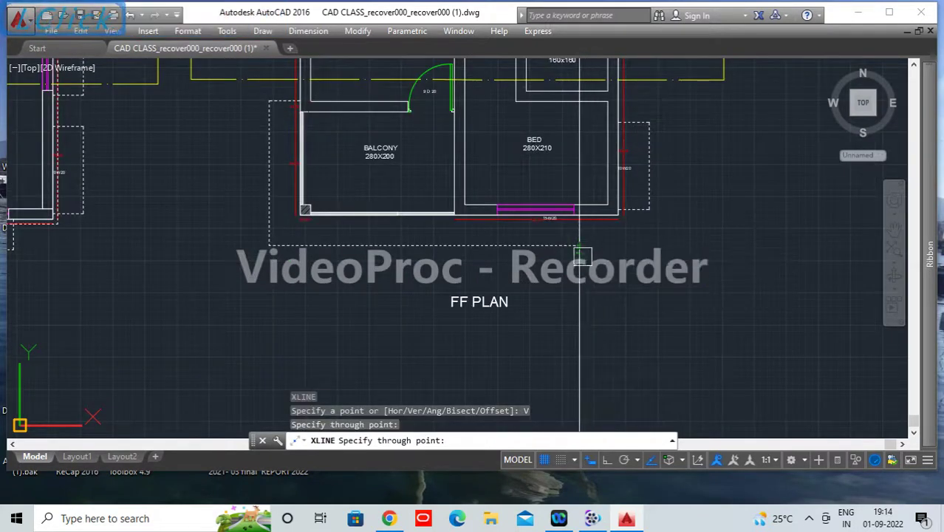
scroll(580, 245, down, 3)
middle_drag(583, 243, 627, 426)
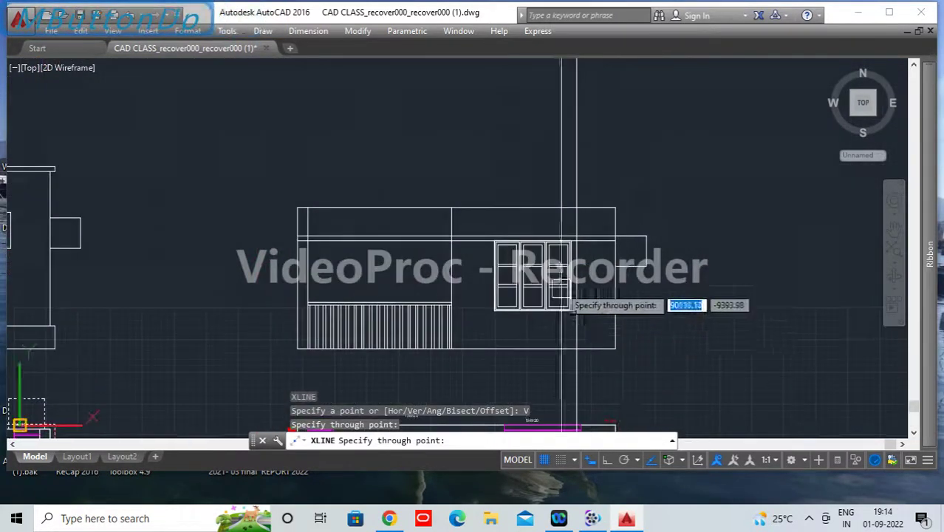
scroll(573, 274, up, 6)
key(space)
middle_drag(632, 223, 584, 264)
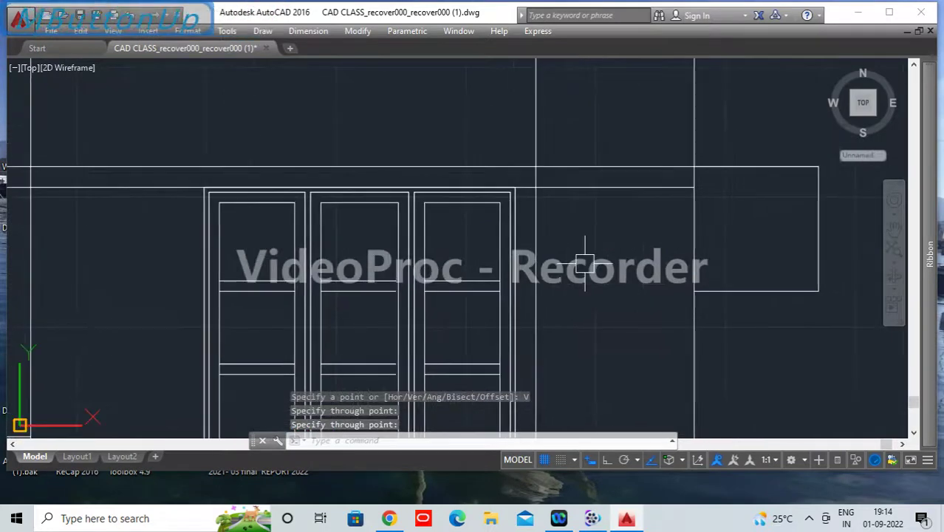
Step: Fillet the upper front sunshade line with the new vertical construction line to form the corner beside the bedroom window
text(F)
key(Return)
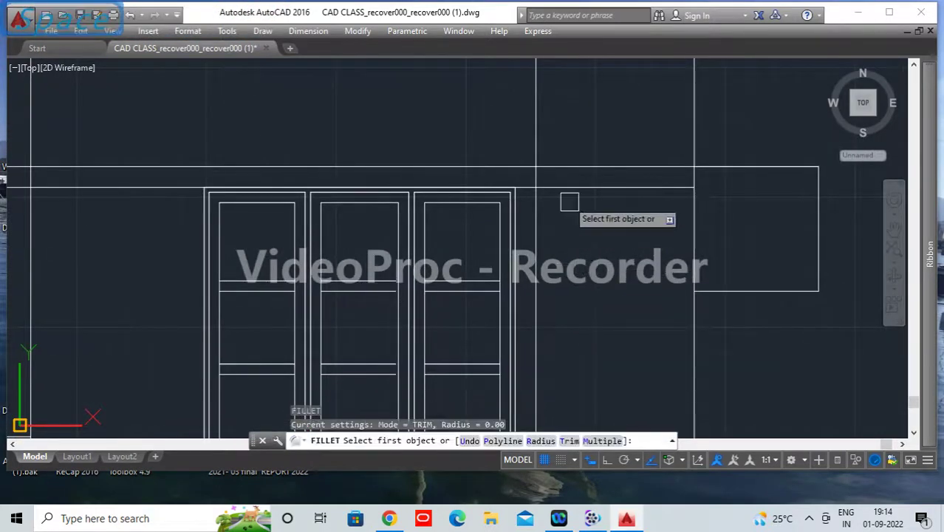
click(520, 167)
click(535, 223)
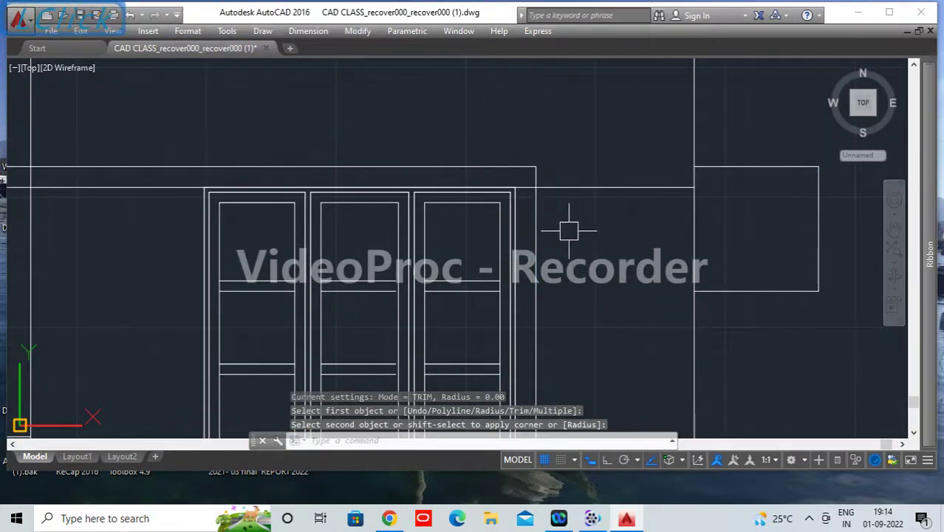
text(F)
key(Return)
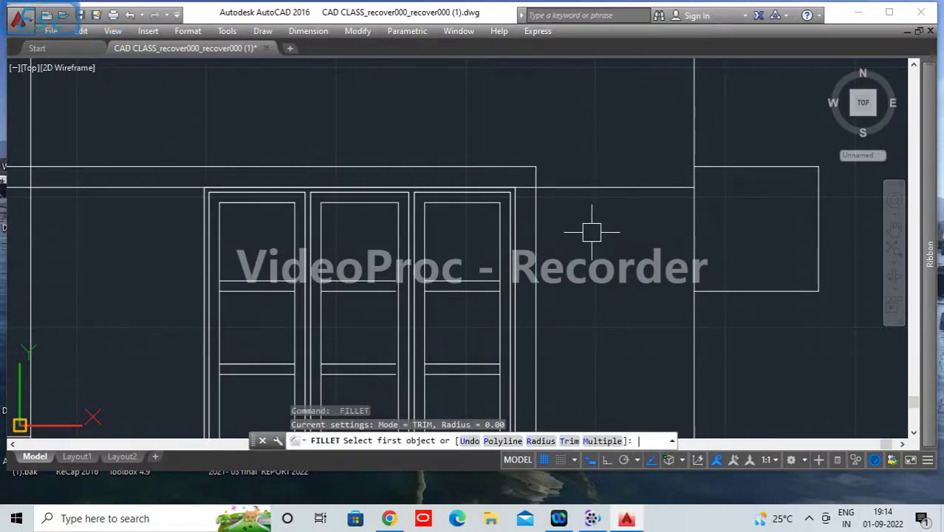
key(Escape)
Step: Trim the lower front sunshade line back to the bedroom window's outer edge
text(TR)
key(Return)
key(Return)
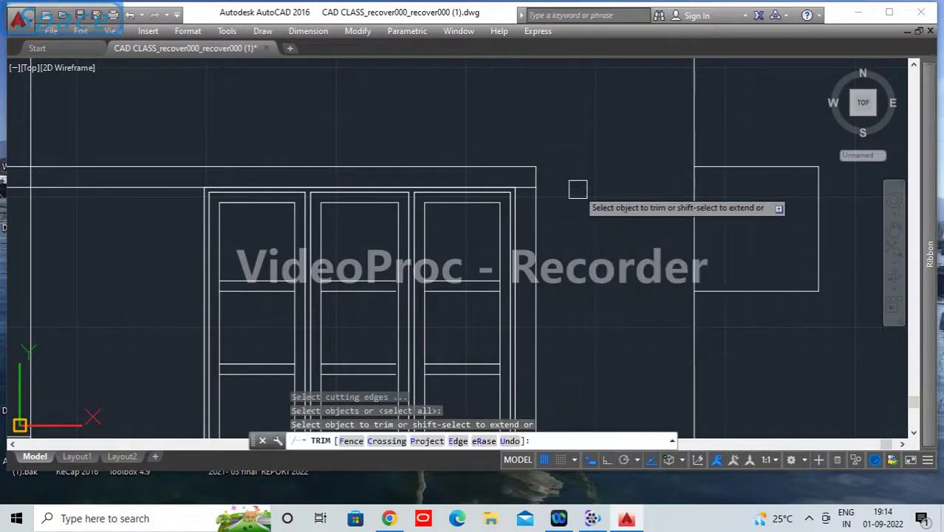
scroll(525, 192, up, 2)
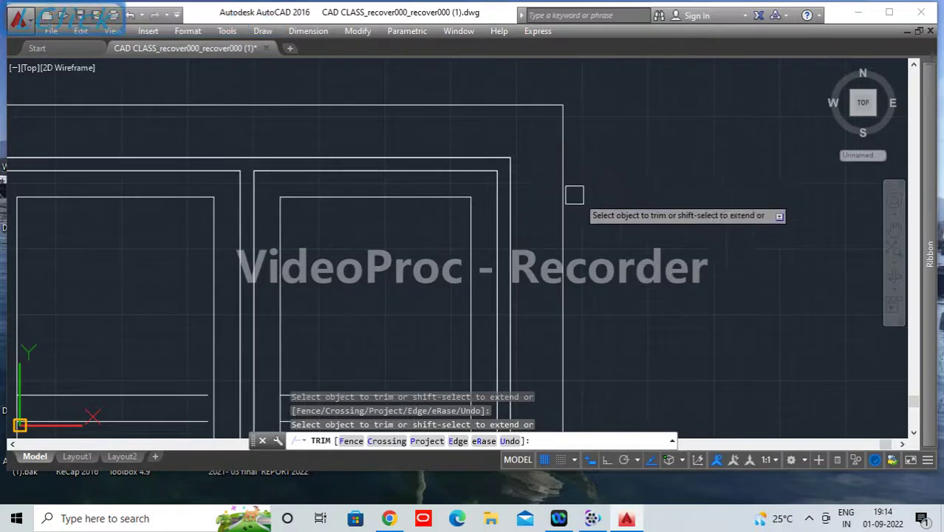
scroll(598, 214, down, 3)
key(Return)
scroll(620, 217, down, 1)
scroll(602, 200, up, 3)
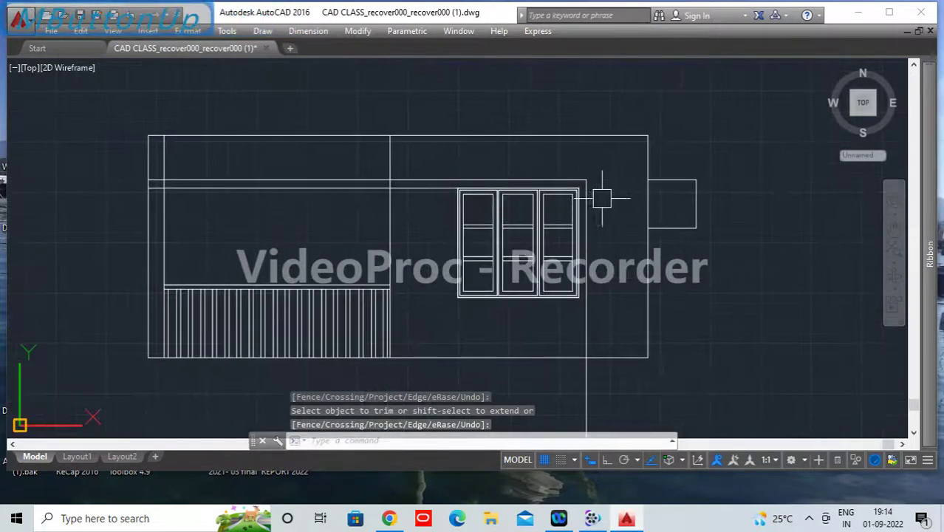
Step: Offset the upper front sunshade line 60 downward across the bedroom window
text(O)
key(Return)
text(60)
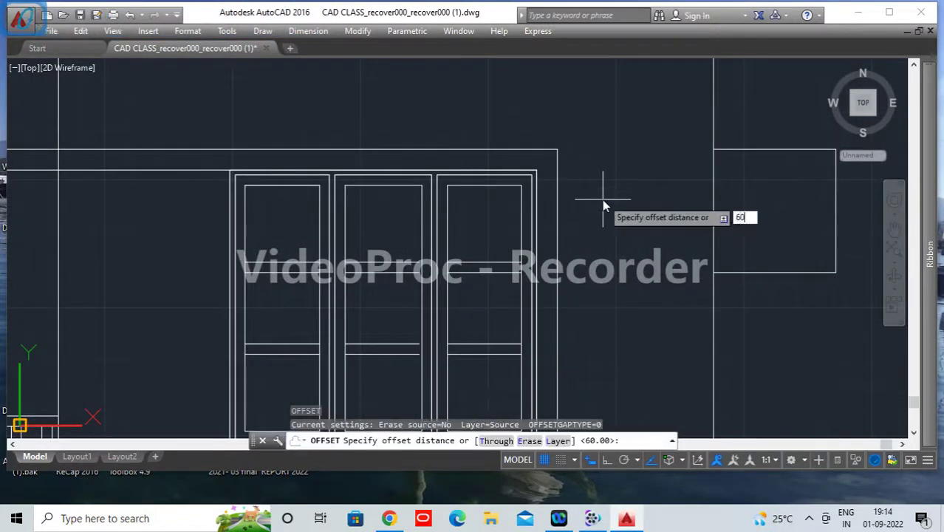
key(Return)
click(541, 150)
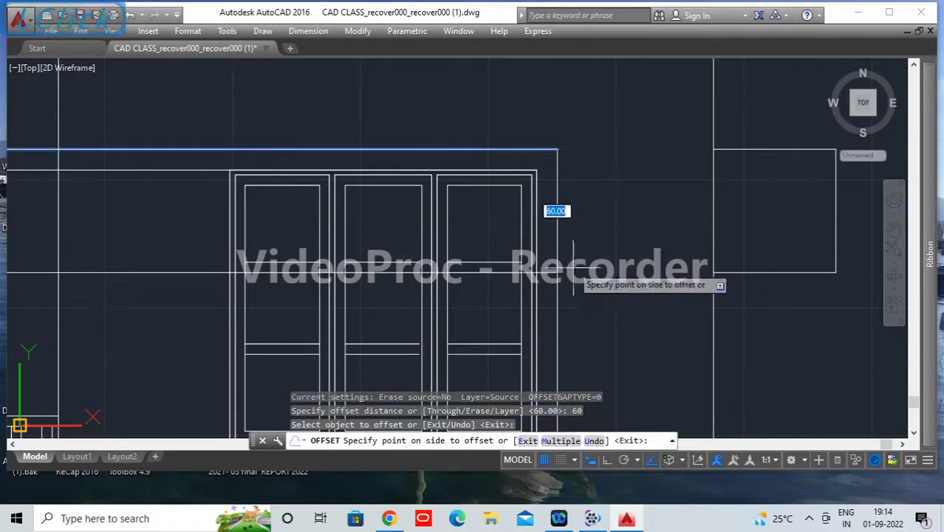
click(587, 311)
Step: Trim the sunshade's vertical edge and the offset line around the bedroom window, and erase the leftover offset line across the window
text(T)
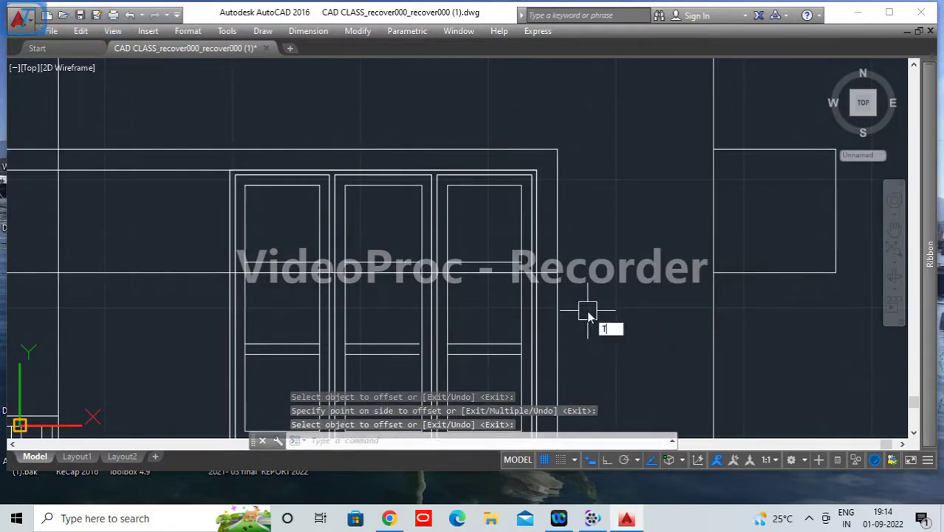
text(R)
key(Return)
key(Return)
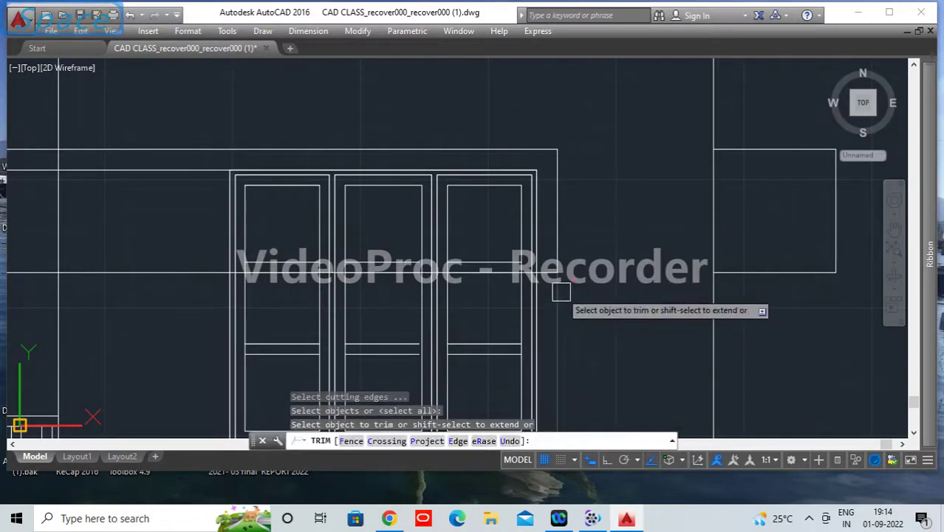
scroll(537, 303, up, 3)
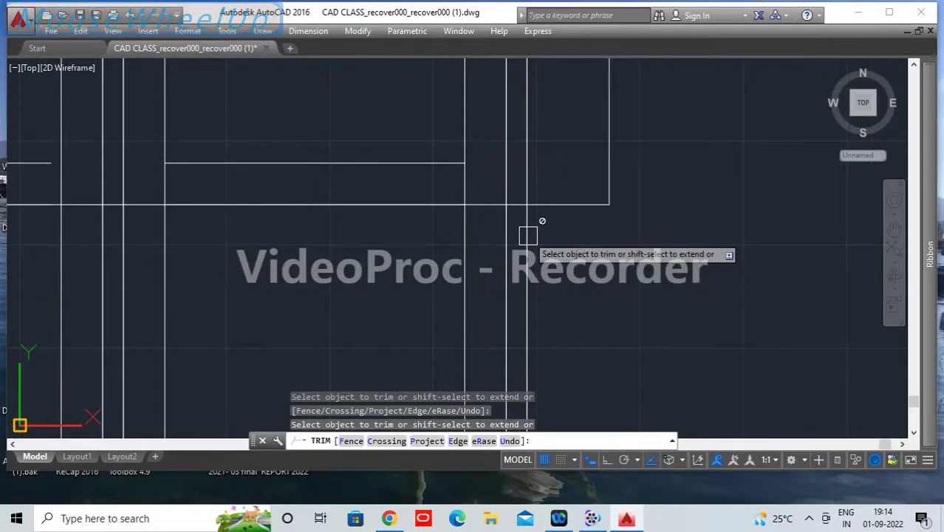
scroll(528, 235, down, 3)
scroll(628, 324, down, 2)
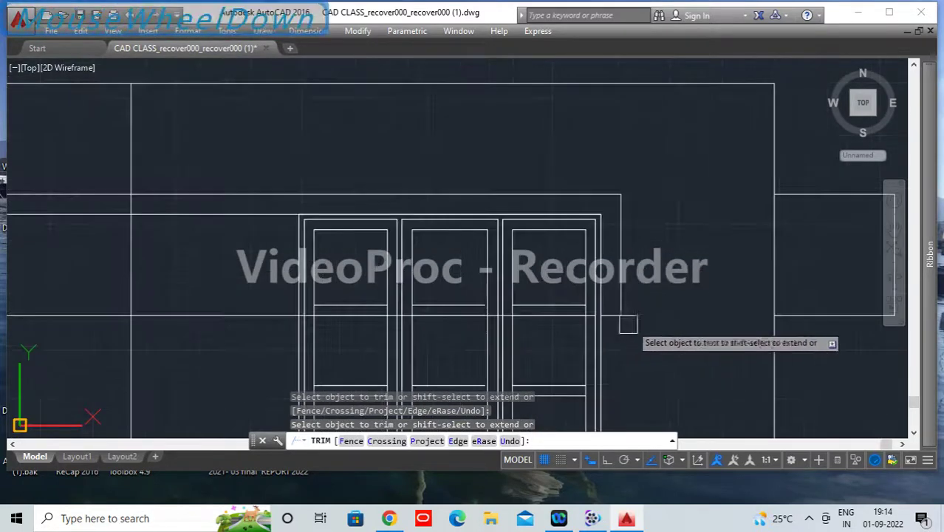
middle_drag(656, 332, 630, 227)
key(space)
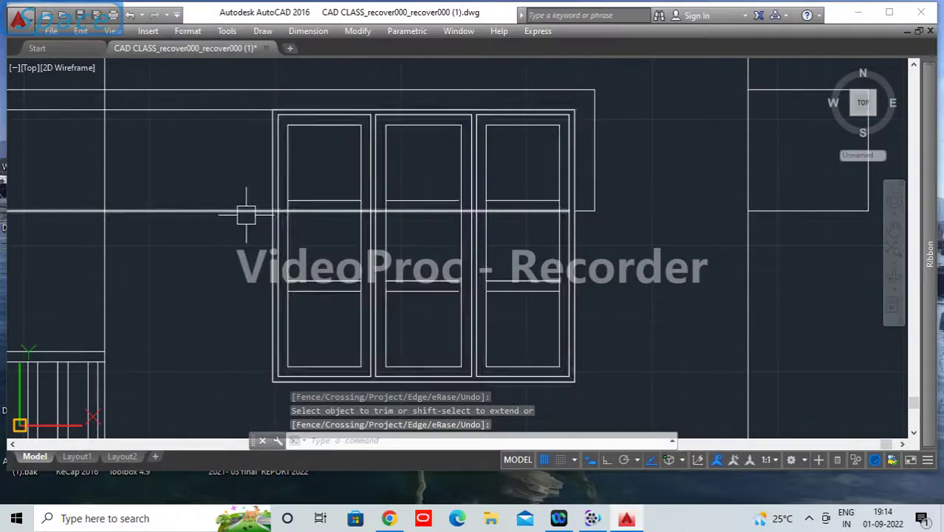
click(246, 215)
key(Delete)
Step: Trim the vertical wall line between balcony and bedroom where it crosses the front sunshade band
scroll(332, 240, down, 4)
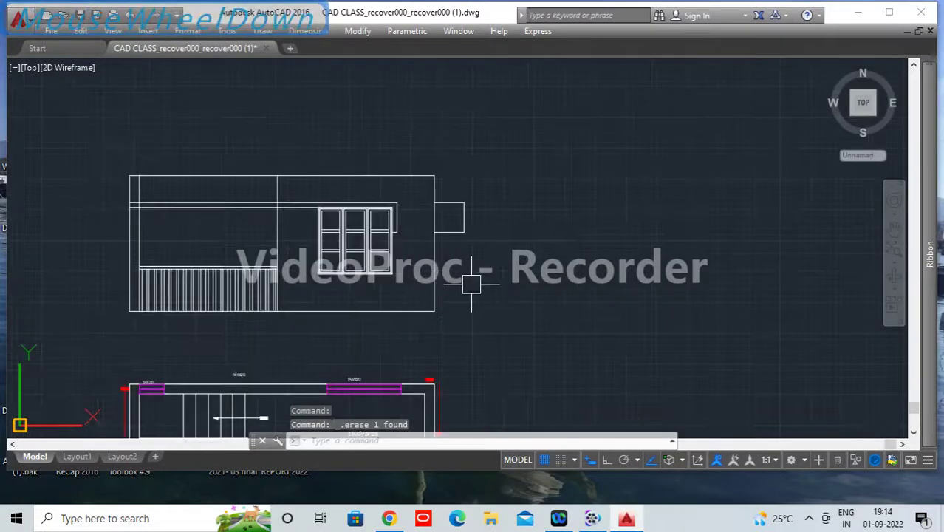
middle_drag(471, 283, 636, 229)
scroll(454, 143, up, 6)
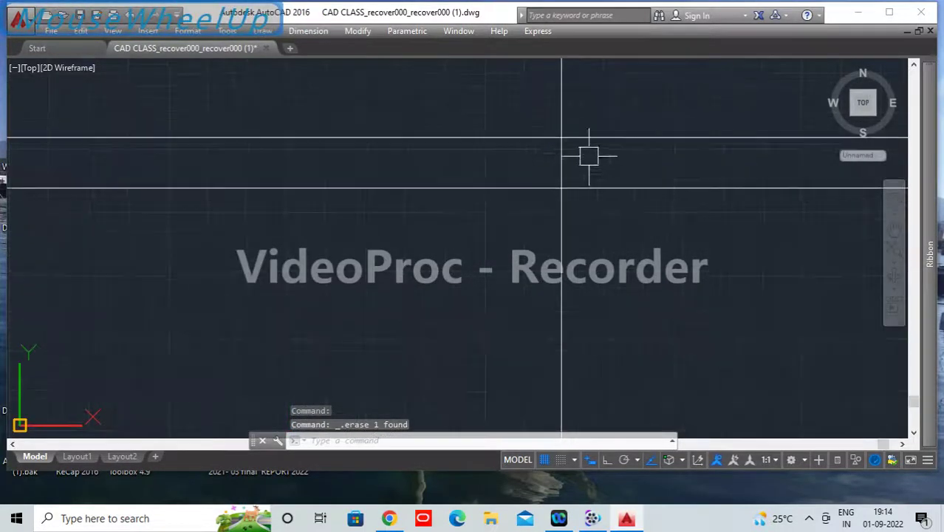
key(Return)
key(Return)
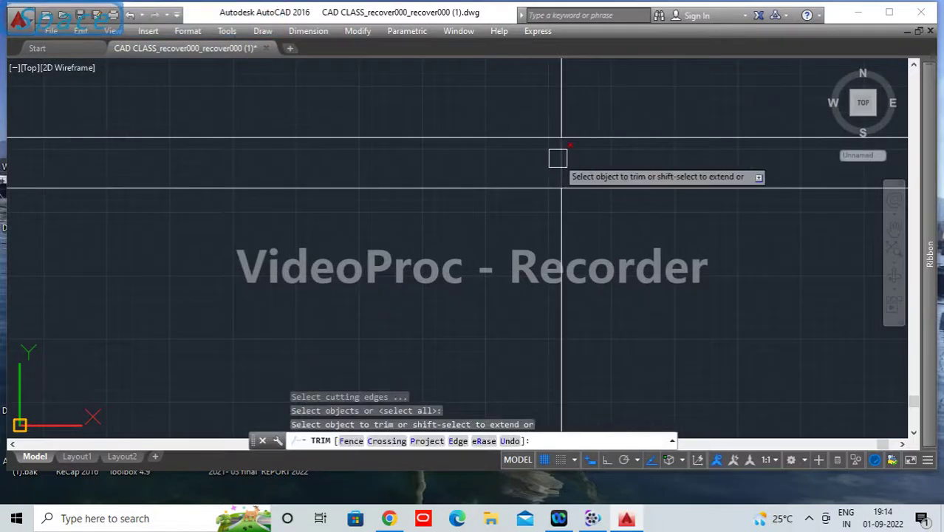
scroll(557, 158, down, 5)
key(Return)
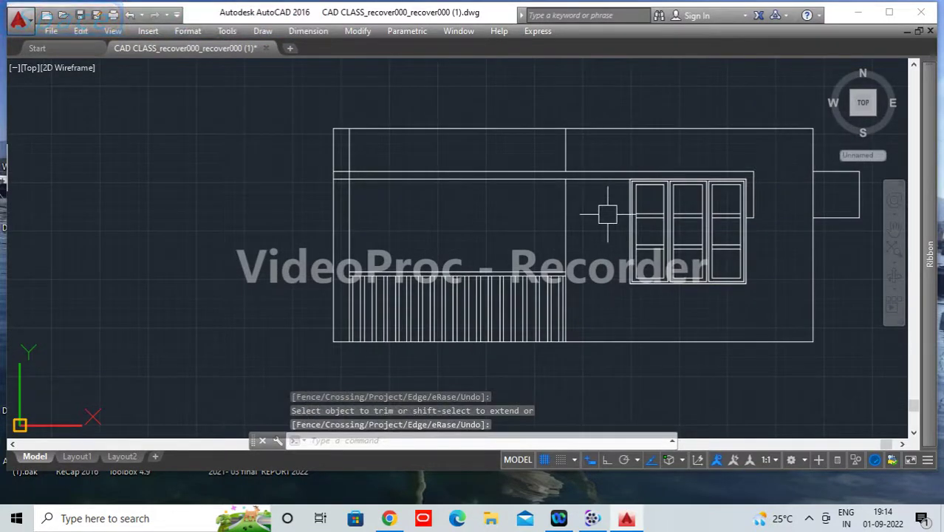
Step: Examine the dashed front sunshade outline around the balcony and bedroom in the FF plan against the elevation
scroll(607, 214, down, 3)
scroll(605, 215, up, 3)
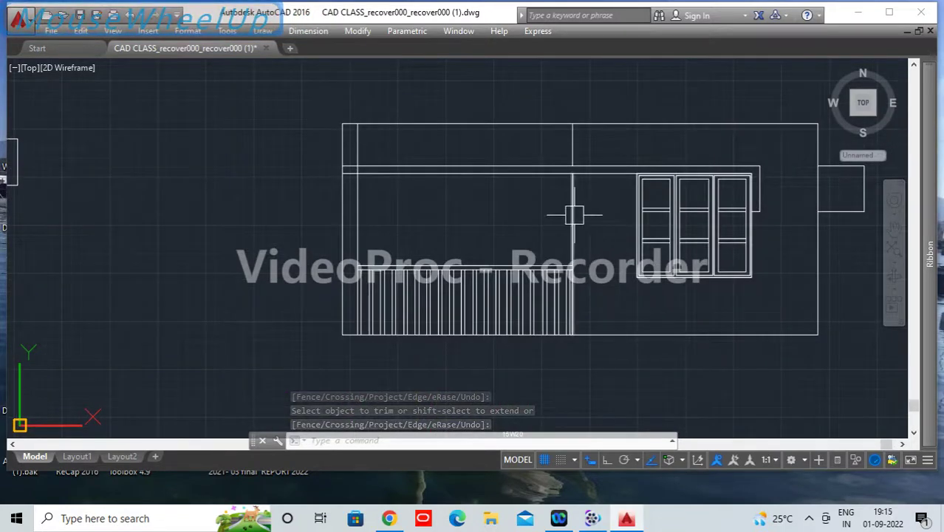
scroll(611, 299, down, 4)
middle_drag(632, 360, 580, 149)
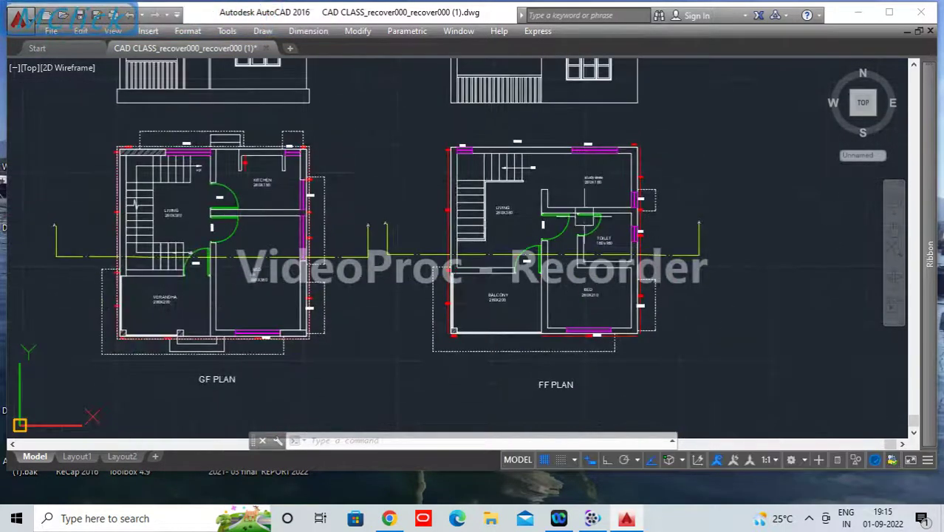
scroll(540, 340, up, 4)
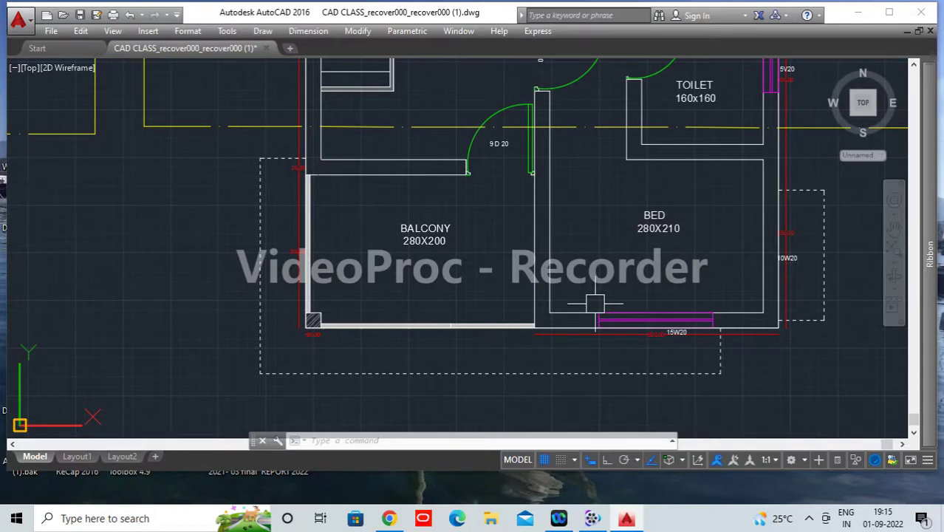
scroll(529, 179, down, 5)
middle_drag(537, 166, 548, 359)
scroll(455, 252, up, 4)
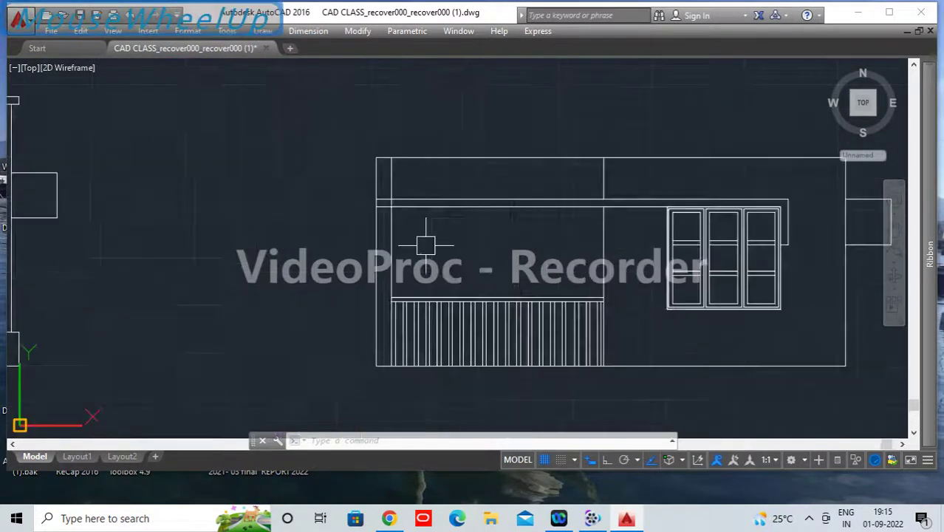
Step: Trim the balcony column's inner vertical line between the two front sunshade lines
key(Return)
key(Return)
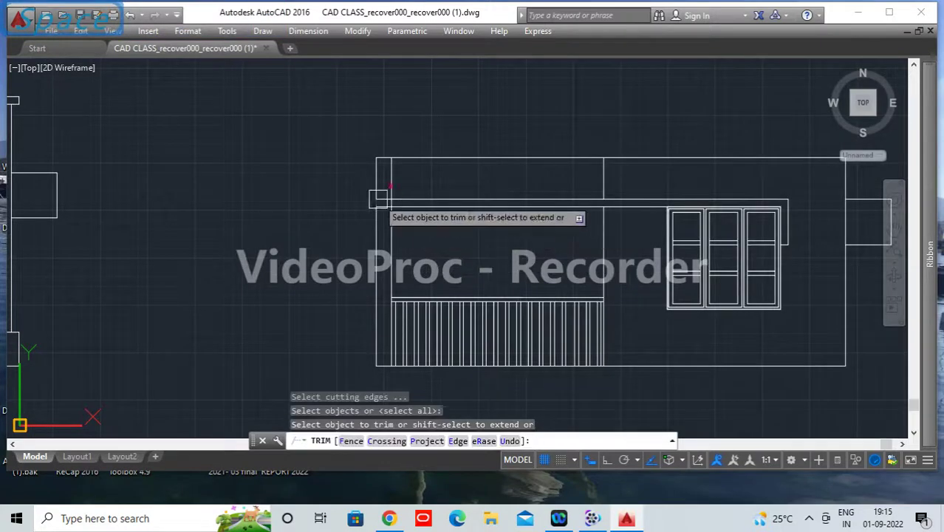
scroll(387, 204, up, 6)
scroll(525, 340, down, 10)
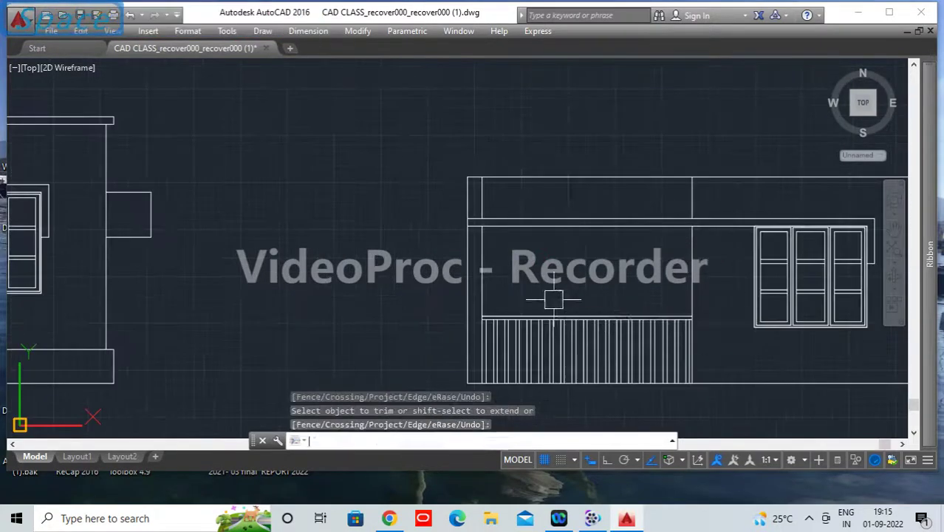
Step: Draw a vertical construction line through the balcony-side corner of the dashed front sunshade in the FF plan, crossing the elevation
middle_drag(583, 344, 597, 224)
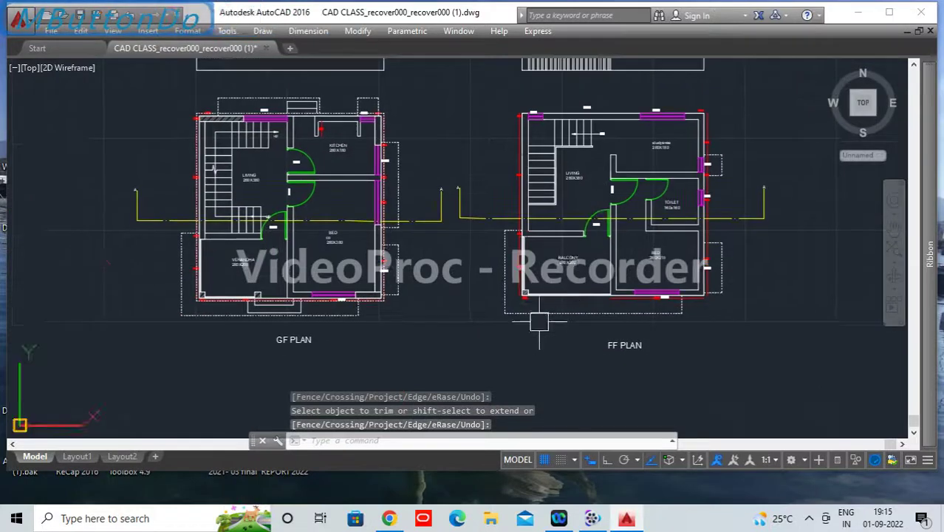
scroll(521, 328, up, 6)
key(Escape)
click(541, 286)
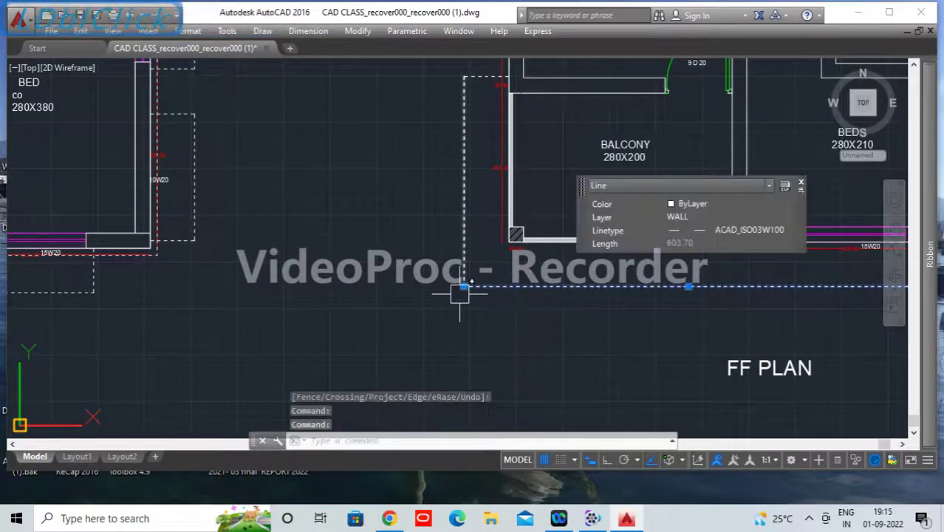
key(Escape)
text(XL)
key(Return)
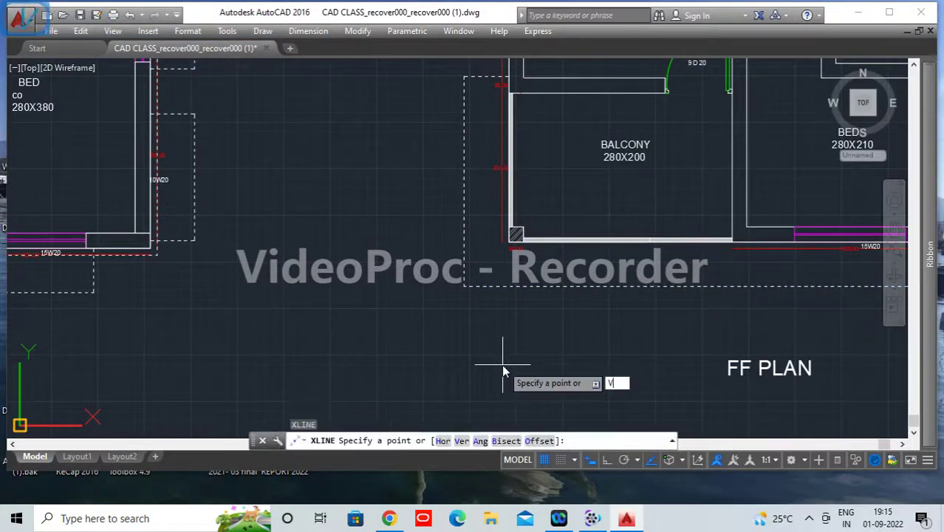
text(V)
key(Return)
click(460, 288)
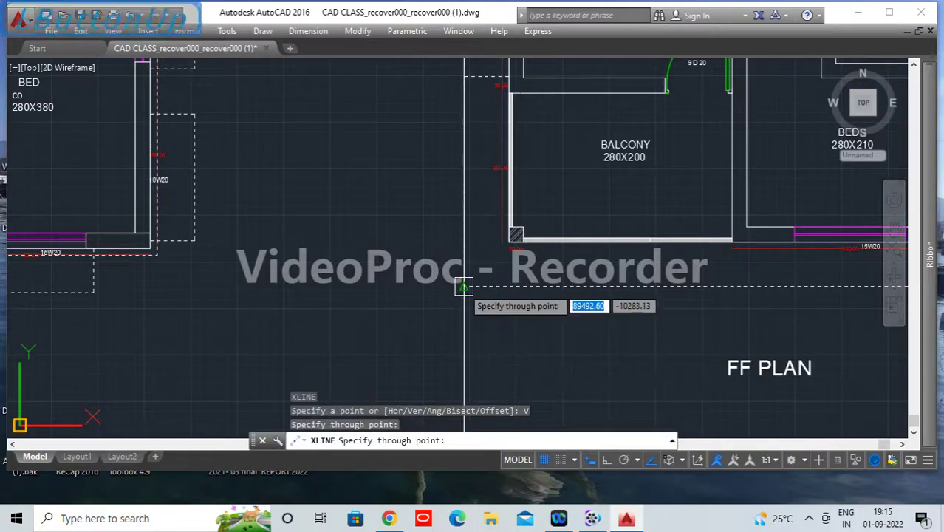
middle_drag(432, 200, 474, 279)
middle_drag(489, 140, 436, 372)
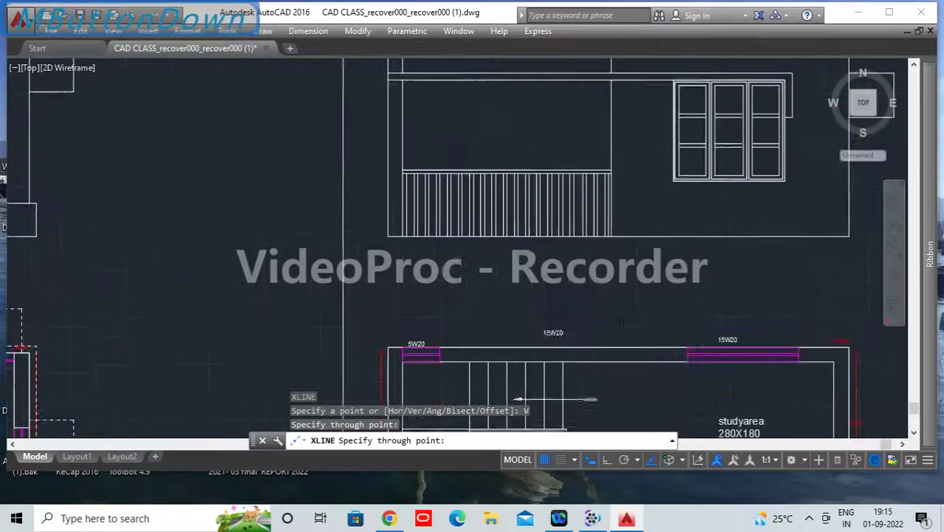
middle_drag(441, 166, 449, 373)
key(space)
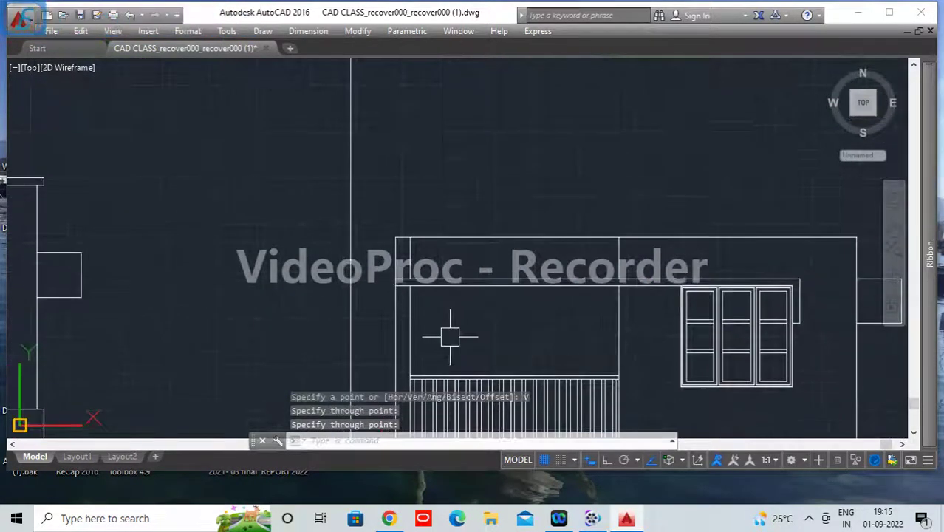
Step: Extend the upper and lower front sunshade lines to the vertical construction line beyond the balcony
text(EX)
key(Return)
key(Return)
click(425, 282)
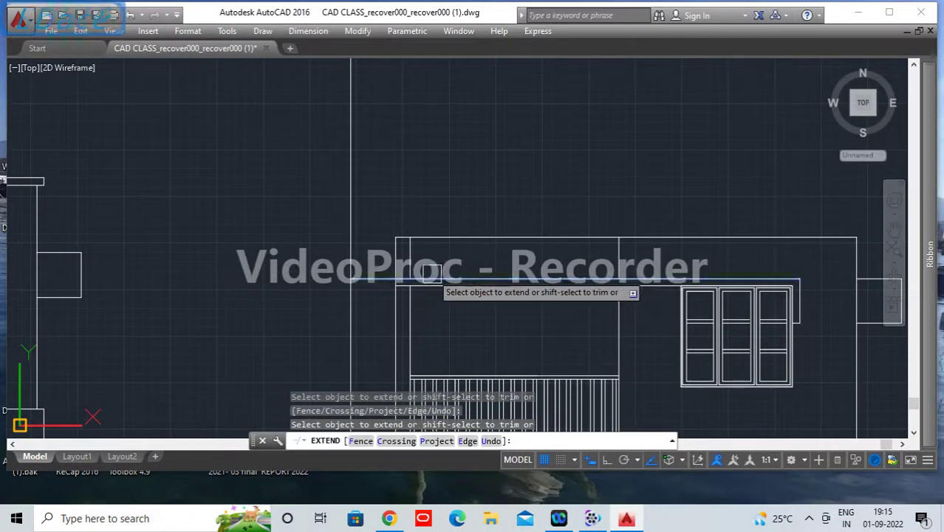
key(Return)
middle_drag(459, 312, 471, 263)
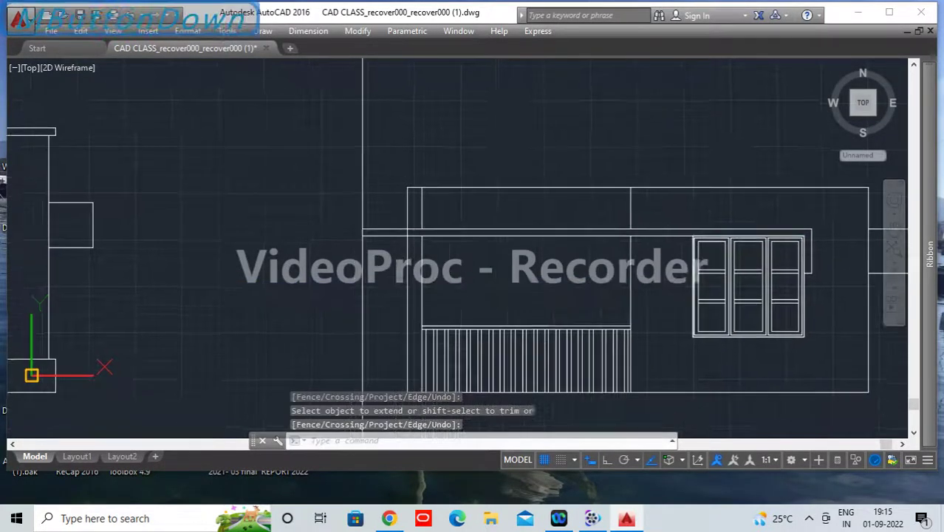
key(Escape)
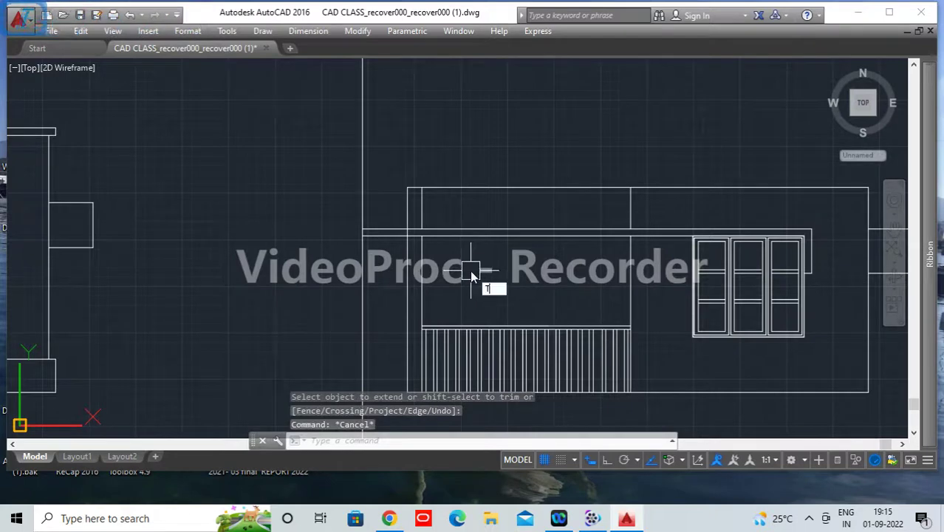
Step: Trim the balcony-side construction line above the upper front sunshade line
text(tr)
key(Return)
key(Return)
click(362, 211)
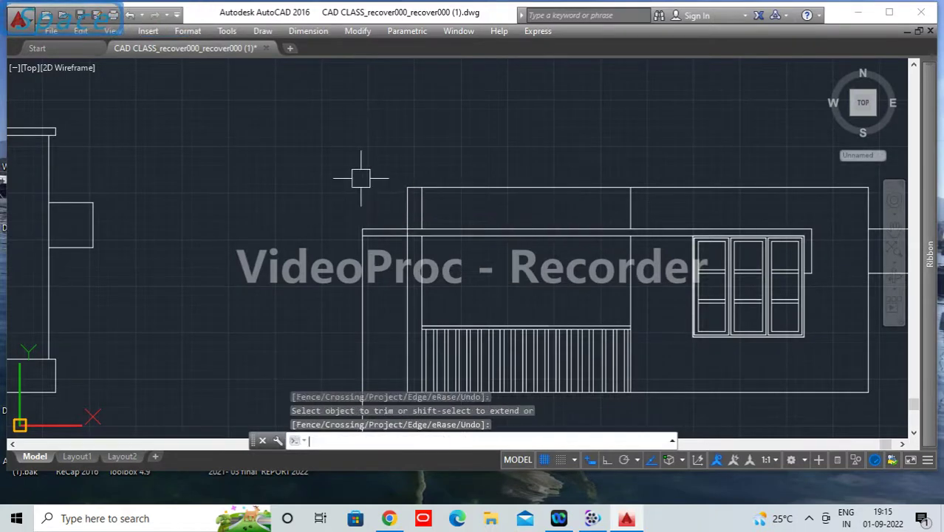
Step: Offset the upper front sunshade line 60 downward for the sunshade's balcony-side return
key(Return)
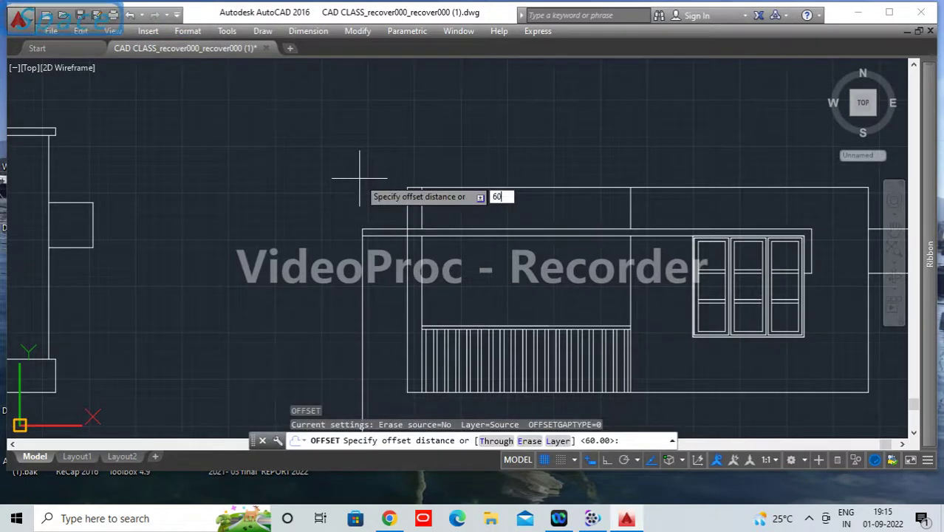
text(60)
key(Return)
scroll(432, 234, down, 3)
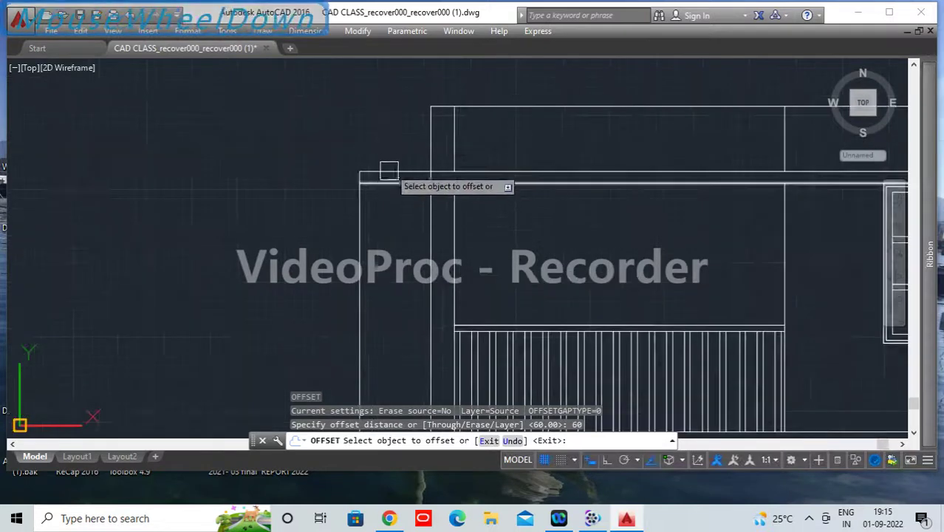
click(389, 174)
click(399, 268)
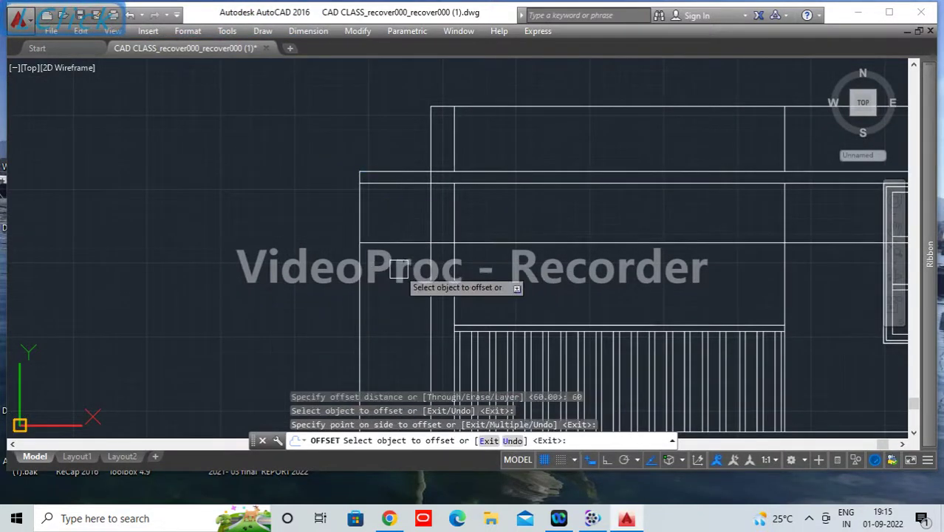
key(Return)
Step: Fillet the balcony-side vertical line with the new offset line to form the sunshade's lower outer corner
text(f)
key(Return)
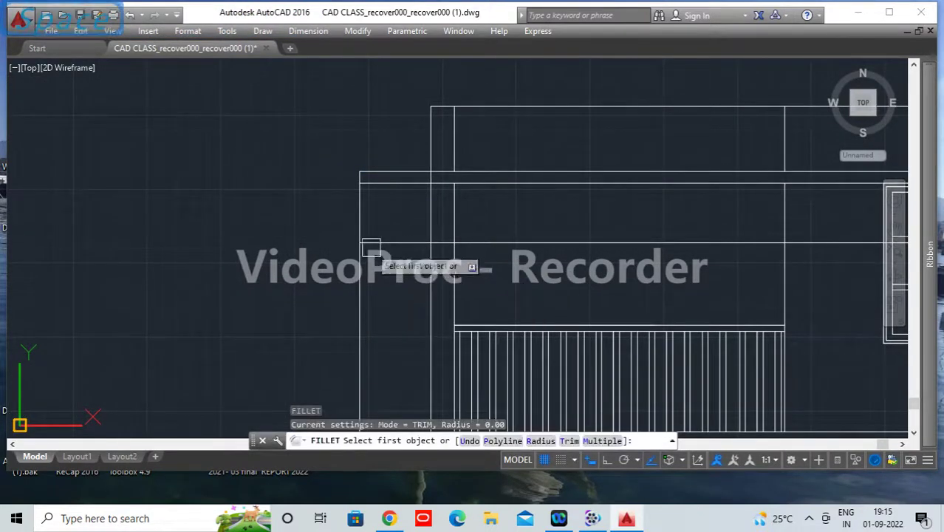
click(359, 220)
click(377, 241)
key(Return)
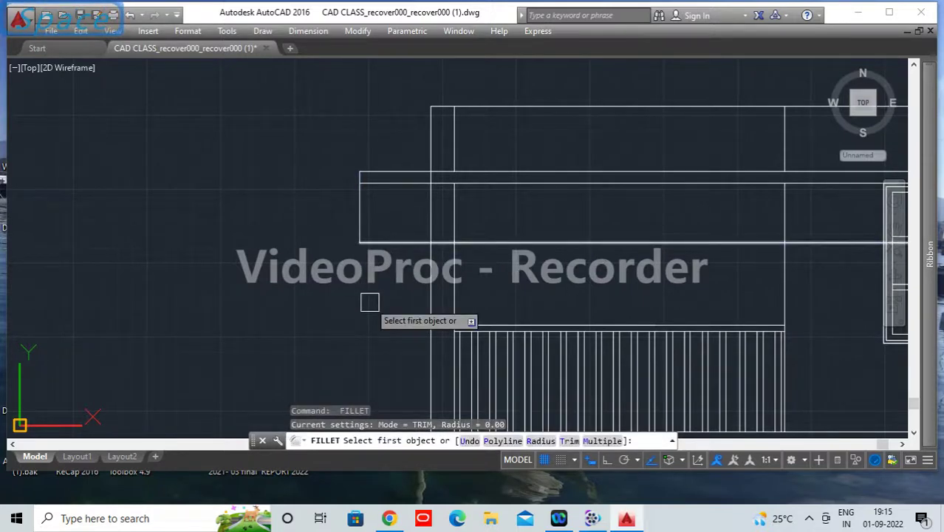
Step: Trim the sunshade's lower return line and the wall line inside the sunshade, and erase the return line's leftover across the elevation
key(Escape)
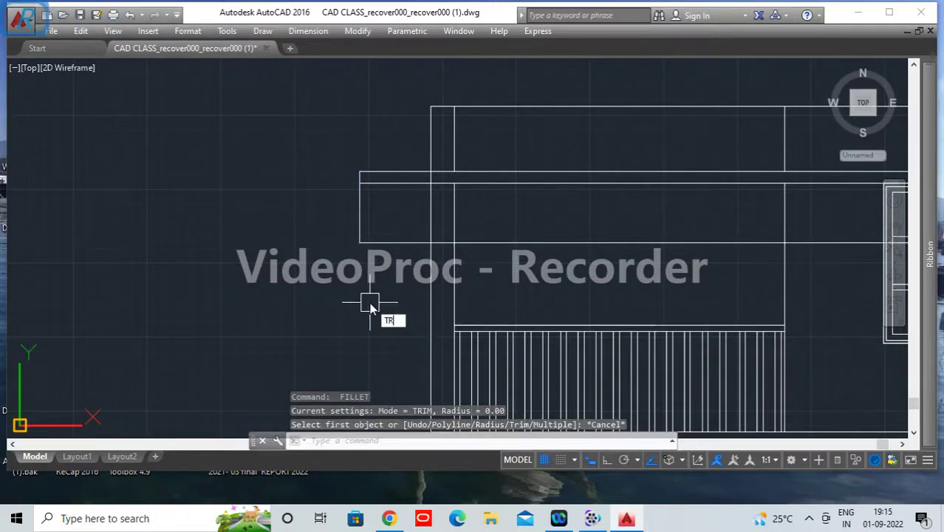
text(tr)
key(Return)
key(Return)
scroll(442, 263, up, 5)
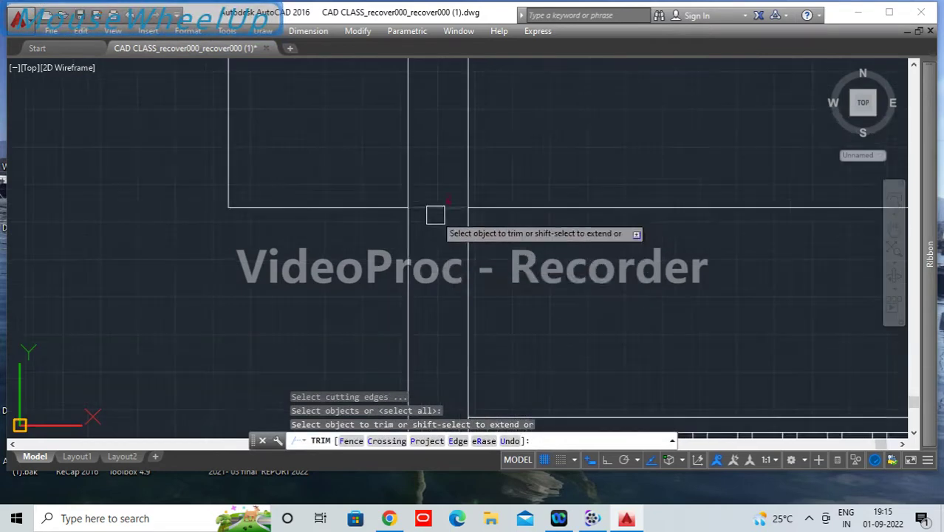
scroll(432, 218, down, 4)
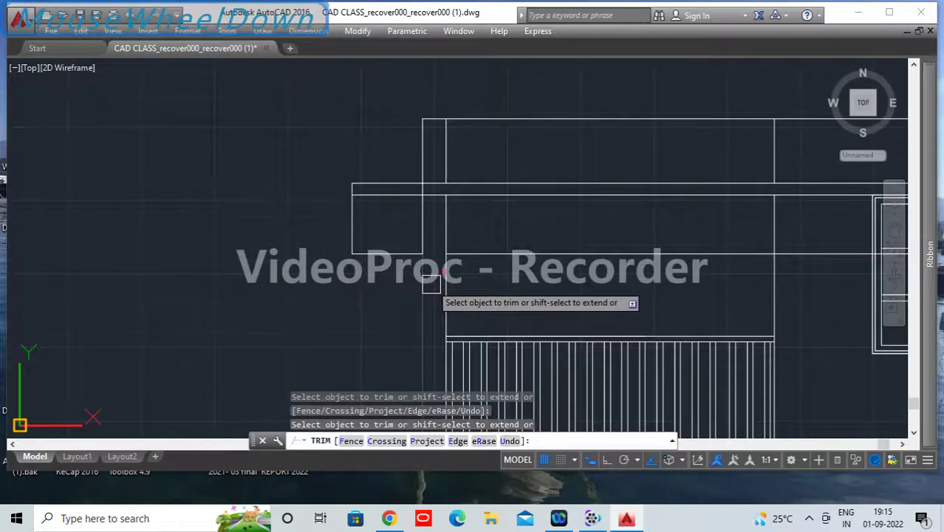
scroll(421, 189, up, 3)
click(411, 173)
scroll(376, 207, down, 4)
key(space)
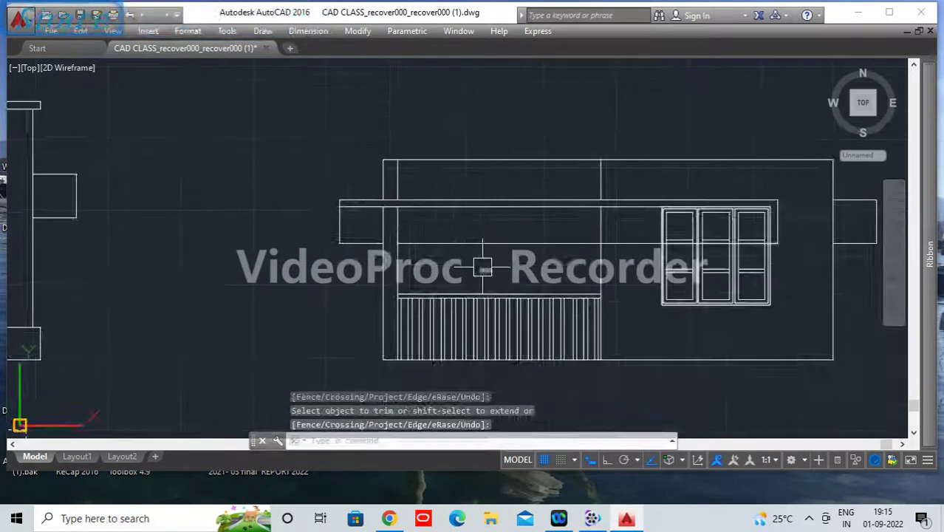
click(485, 248)
key(Delete)
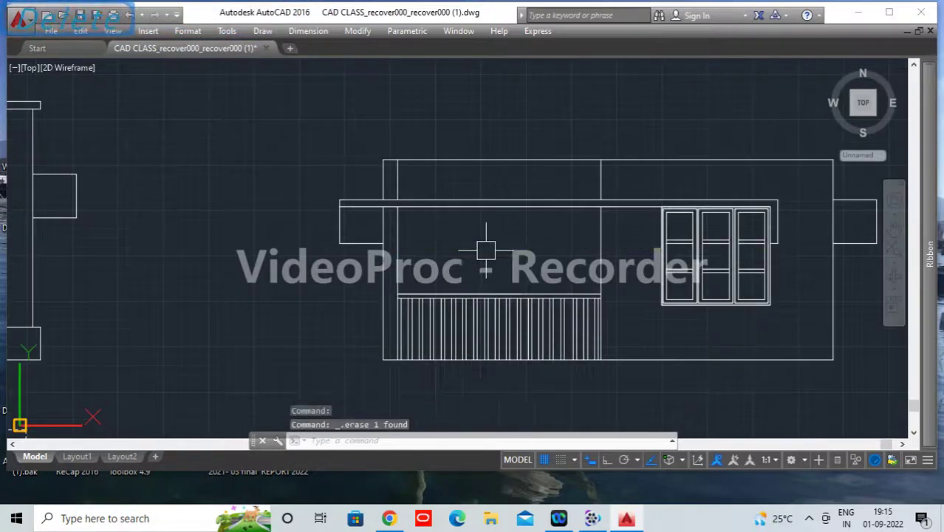
Step: Offset the elevation's top wall line 10 upward for the roof slab thickness
scroll(491, 255, down, 3)
scroll(489, 255, down, 2)
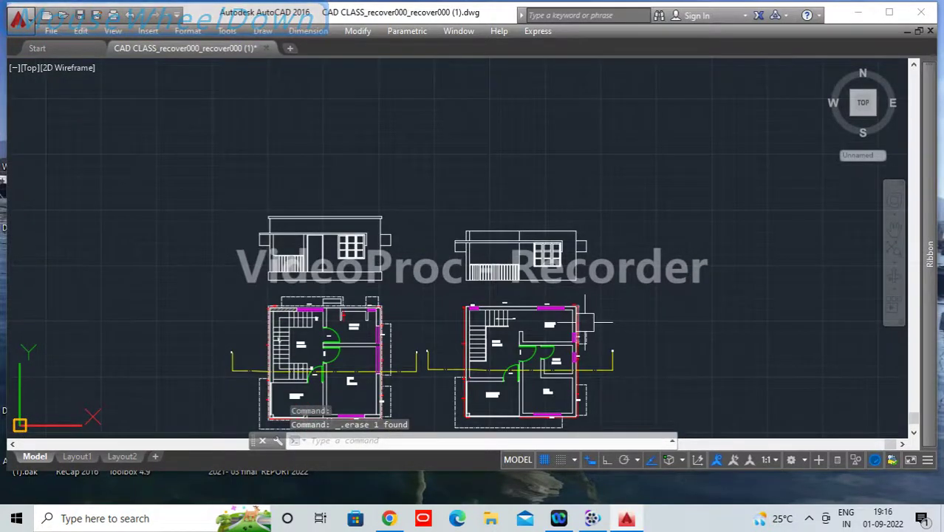
scroll(548, 238, up, 5)
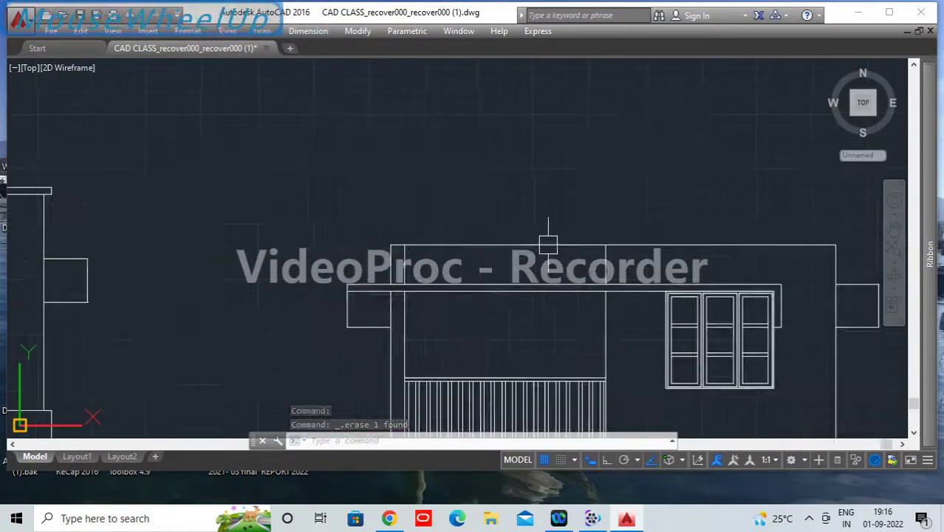
click(548, 244)
text(o)
key(Return)
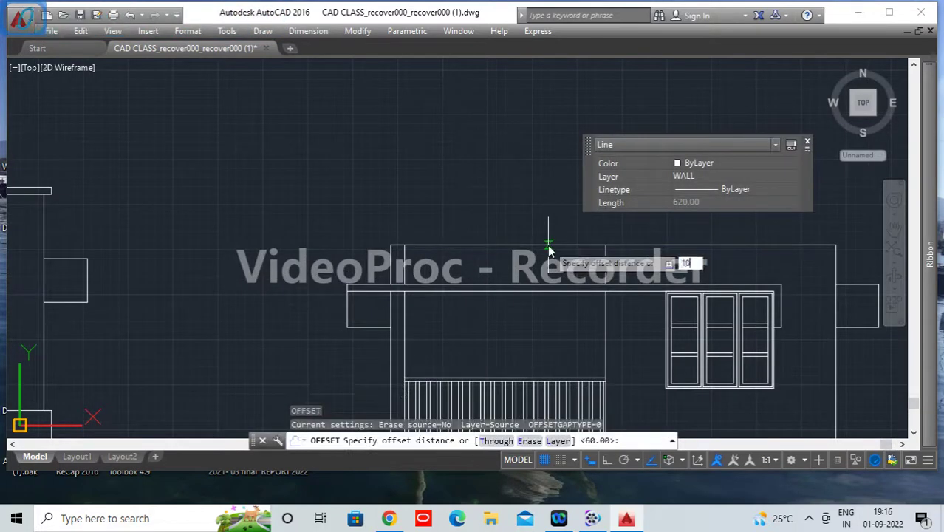
text(10)
key(Return)
click(551, 216)
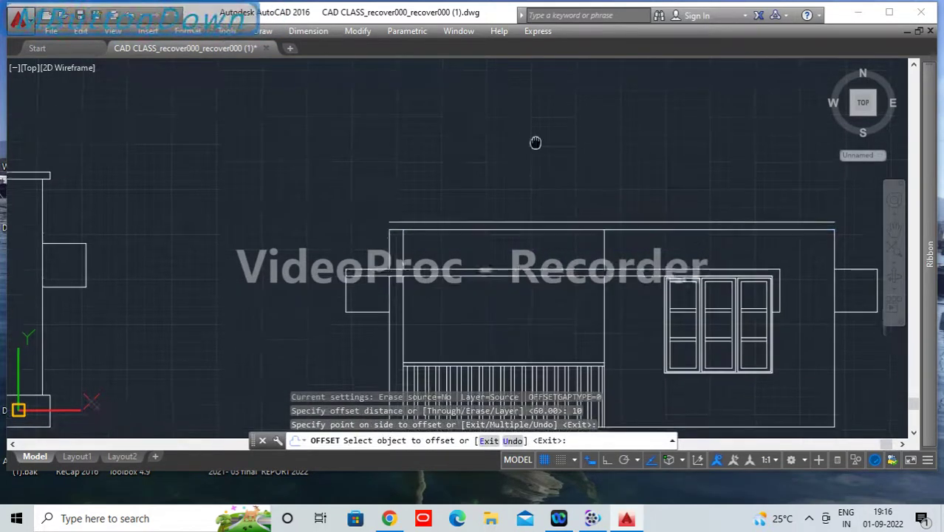
key(Return)
Step: Move the balcony-side outer wall segment above the front sunshade outward, beyond the ends of the roof lines
scroll(381, 225, up, 4)
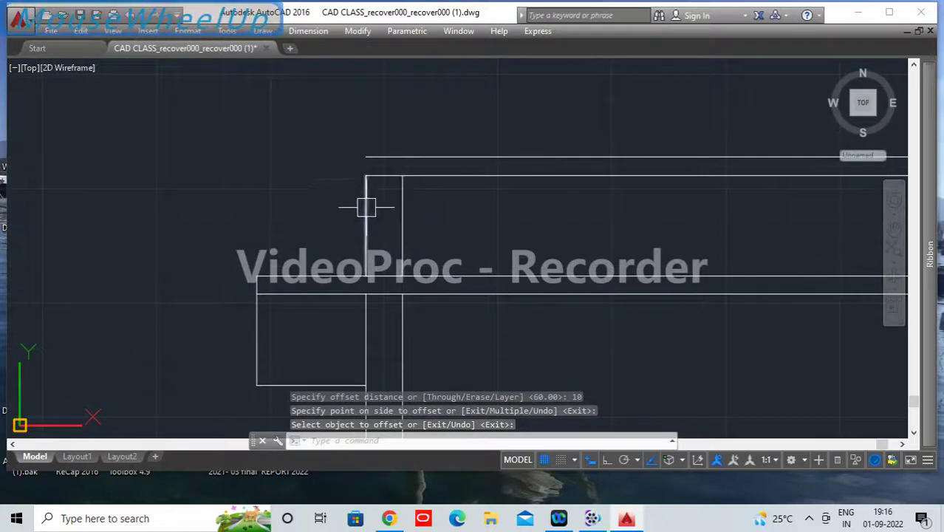
click(365, 208)
key(Delete)
text(o)
key(Return)
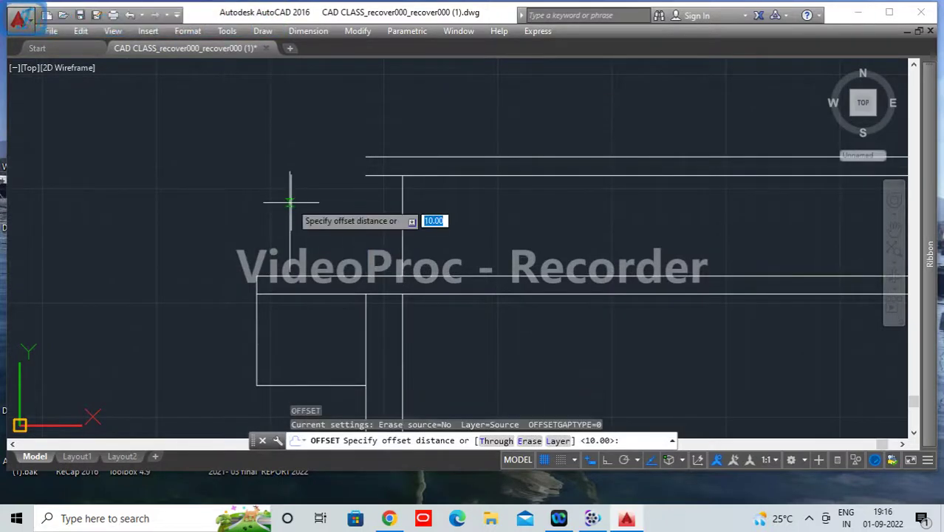
text(10)
key(Return)
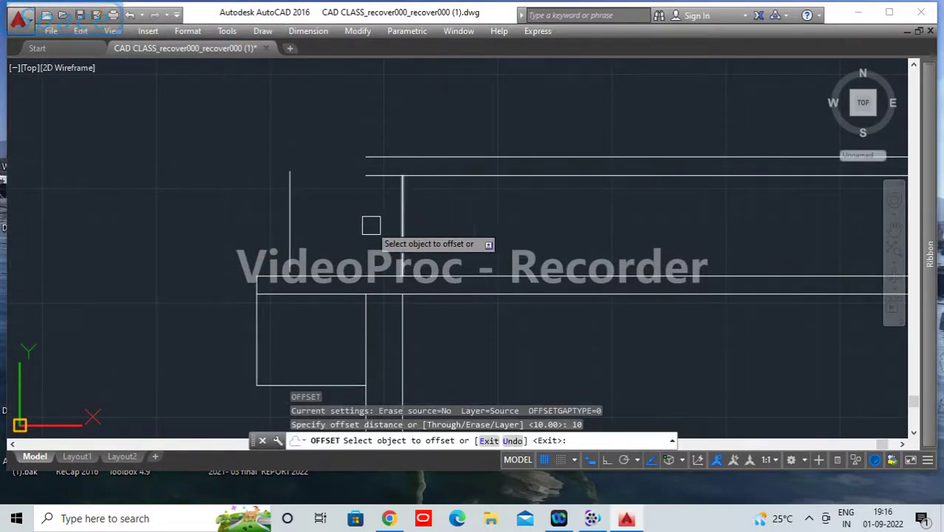
key(Return)
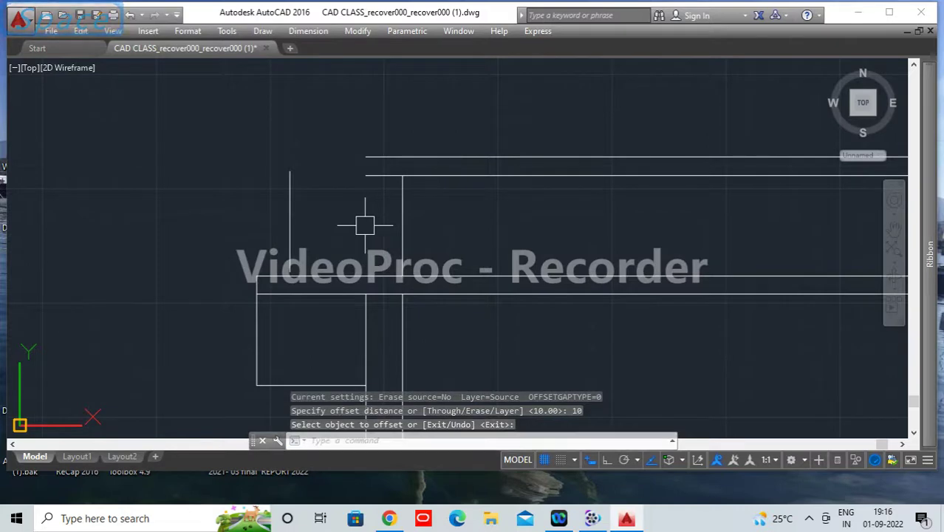
Step: Fillet the upper roof slab line with the vertical line beyond the balcony to form the slab's upper corner
text(F)
key(Return)
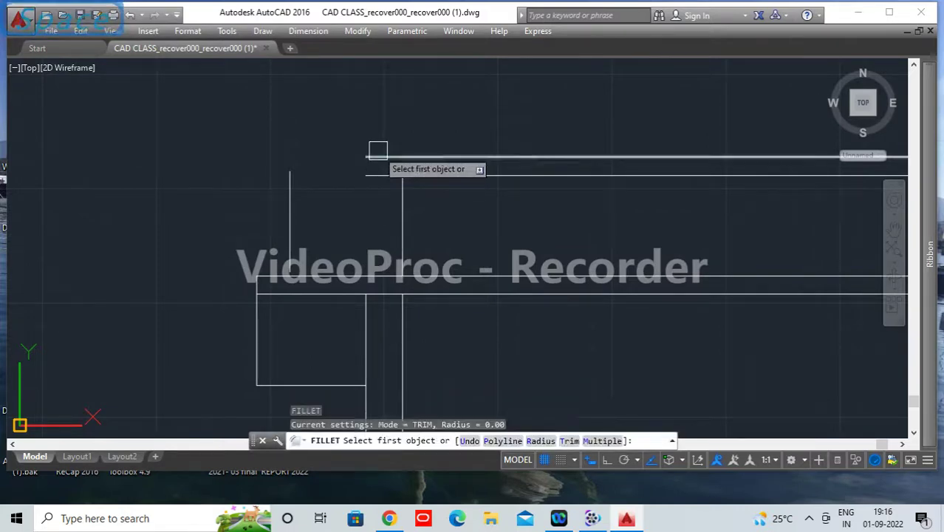
click(373, 155)
click(291, 200)
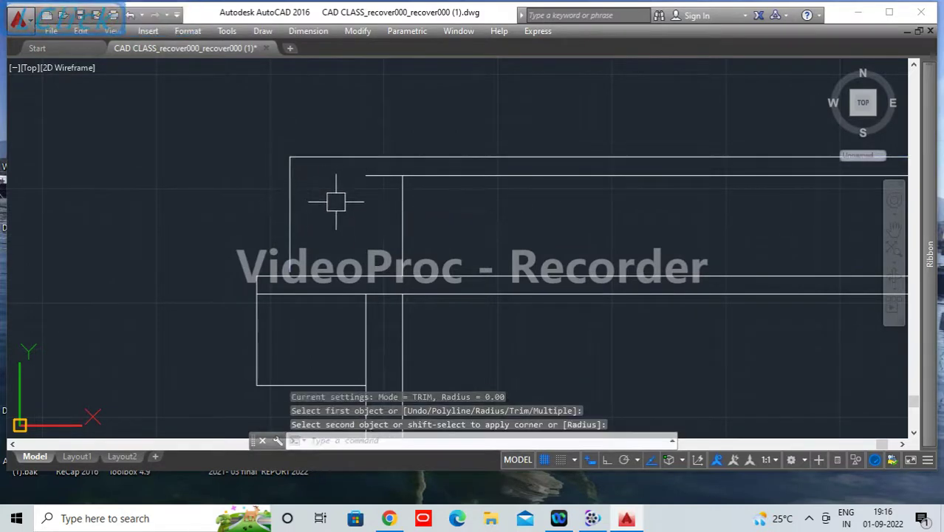
Step: Extend the lower roof slab line to the balcony-side end line and fillet the two to close the slab's lower corner
text(EX)
key(Return)
key(Return)
click(370, 176)
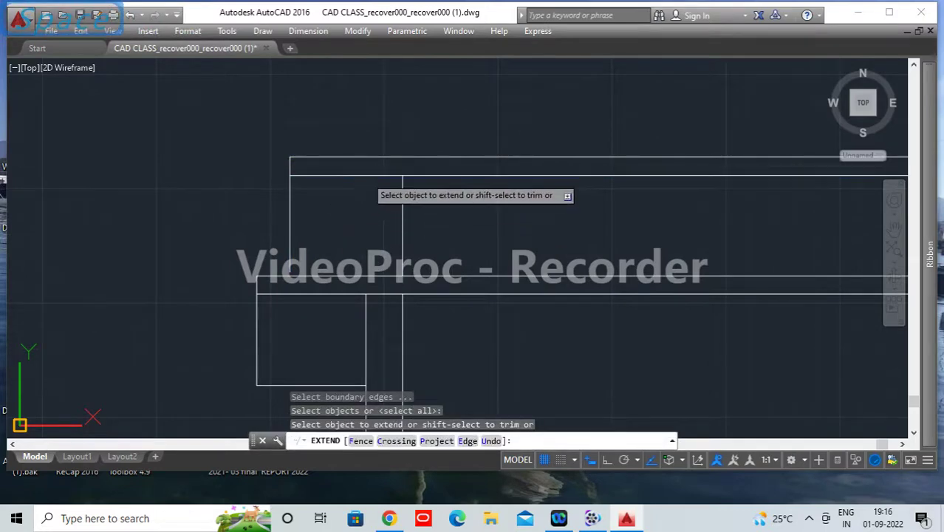
key(Return)
text(F)
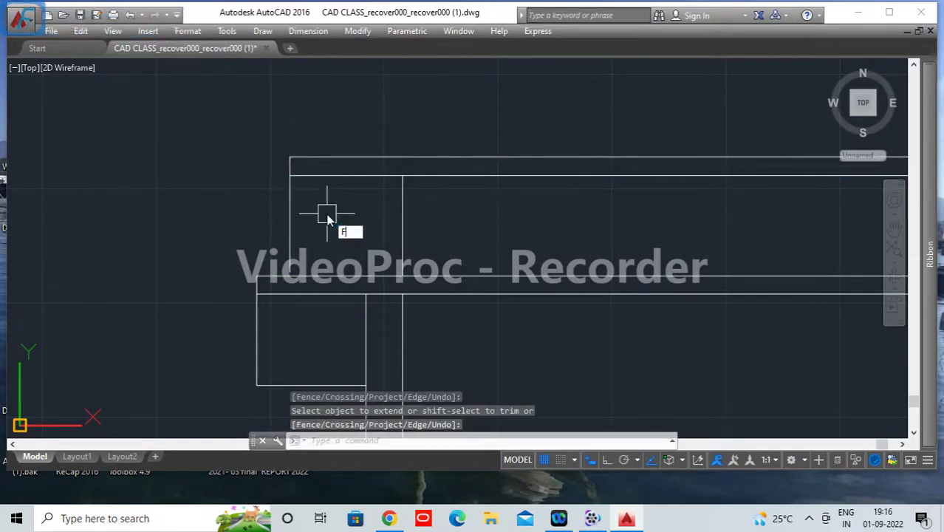
key(Return)
scroll(315, 184, up, 3)
click(297, 209)
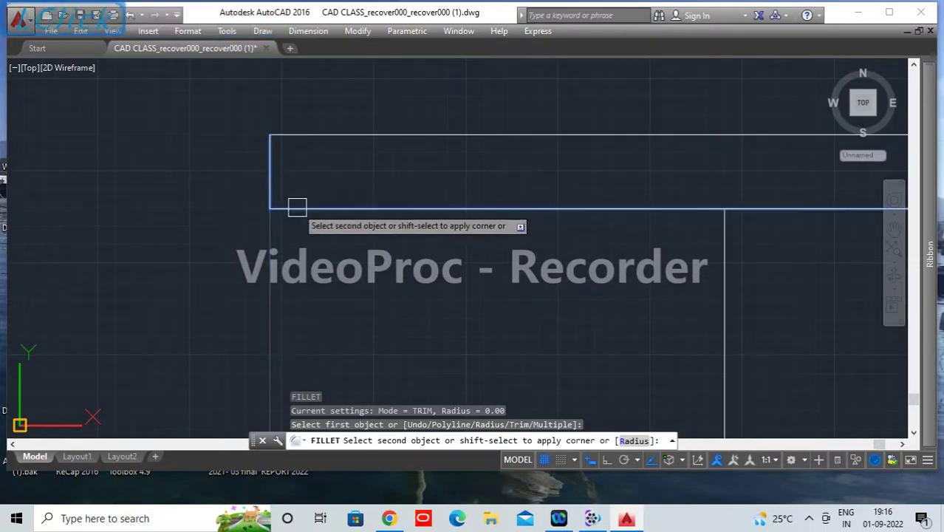
Step: Offset the window-side outer wall line 10 outward for the roof slab's projection
scroll(641, 292, down, 5)
middle_drag(644, 294, 534, 262)
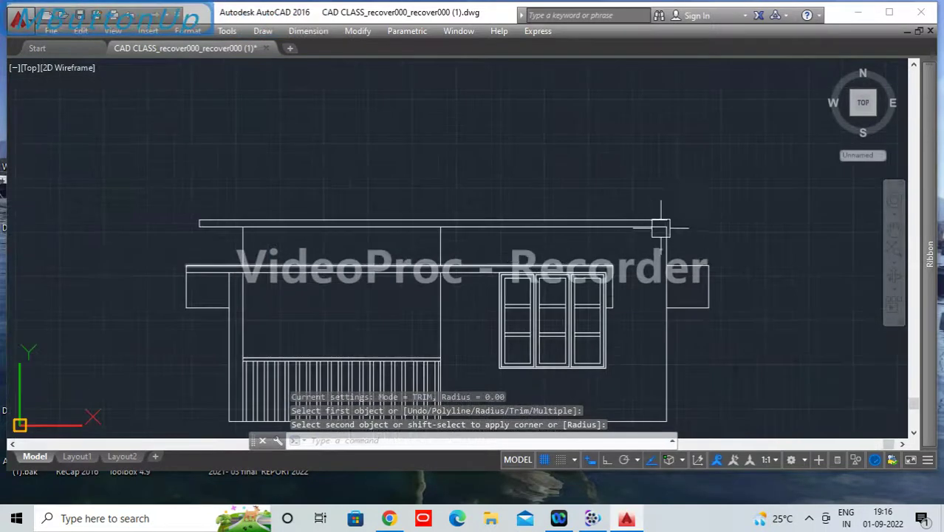
scroll(508, 204, up, 7)
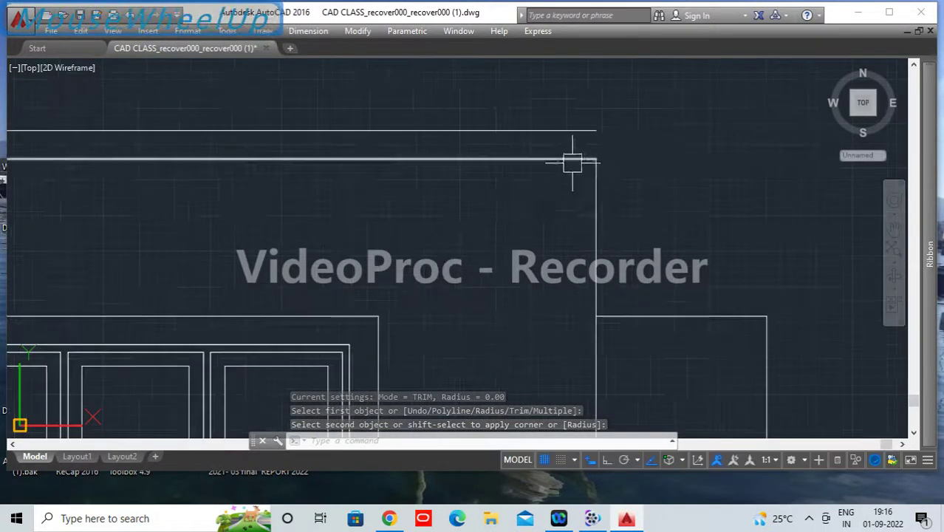
double_click(596, 207)
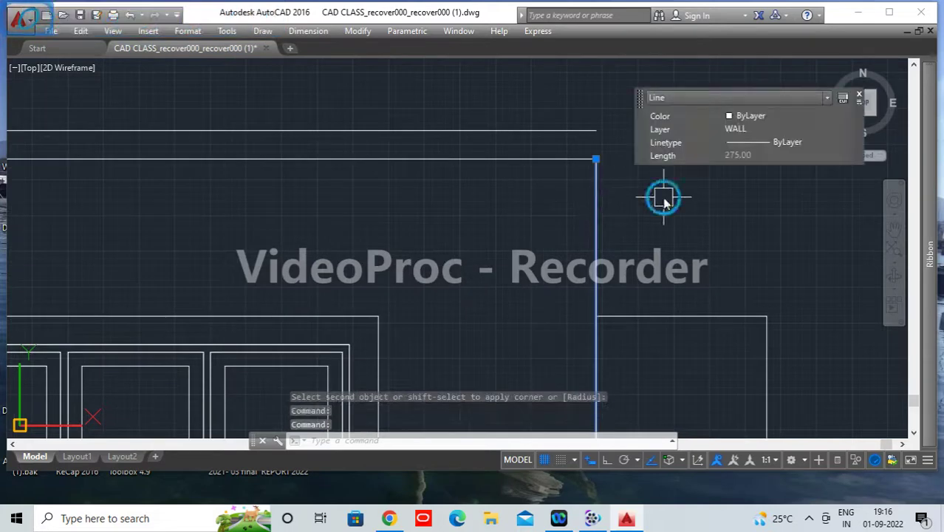
text(o)
key(Return)
text(10)
key(Return)
click(597, 201)
click(677, 202)
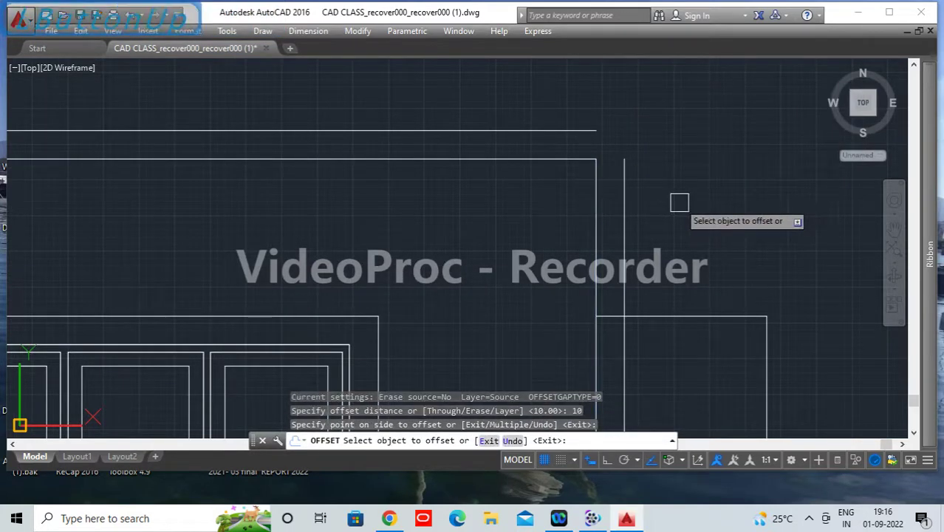
key(Return)
Step: Fillet the upper roof slab line with the offset line on the window side to form the slab's upper corner
text(f)
key(Return)
click(592, 130)
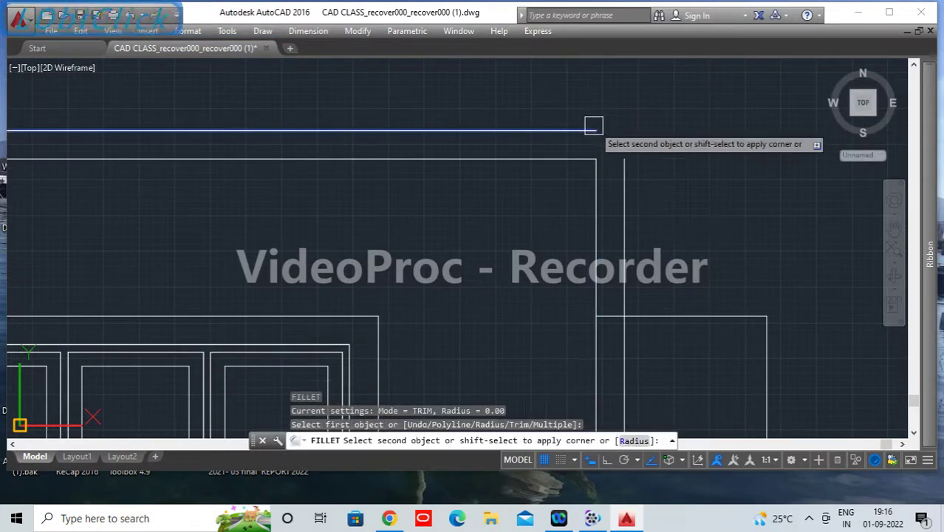
click(624, 187)
Step: Extend the lower roof slab line to the window-side end line and fillet the two to close the slab's lower corner
text(e)
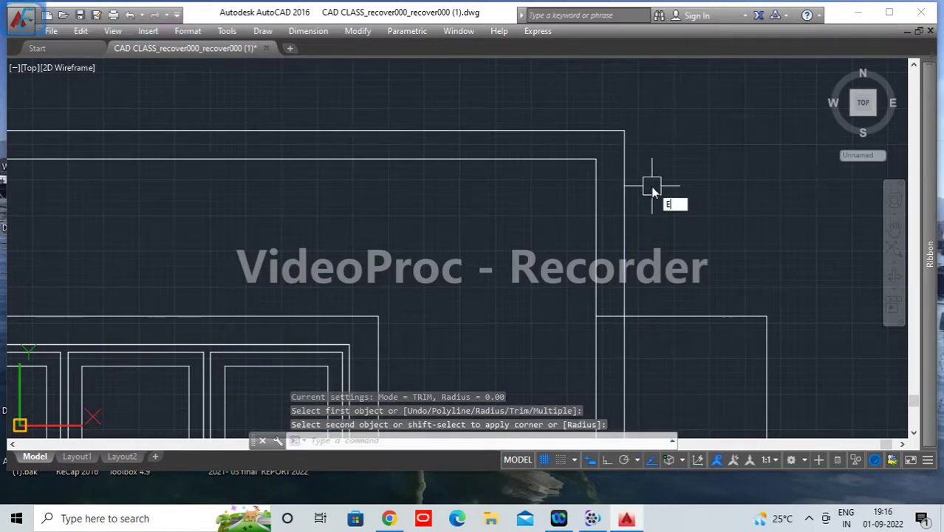
text(x)
key(Return)
key(Return)
click(584, 158)
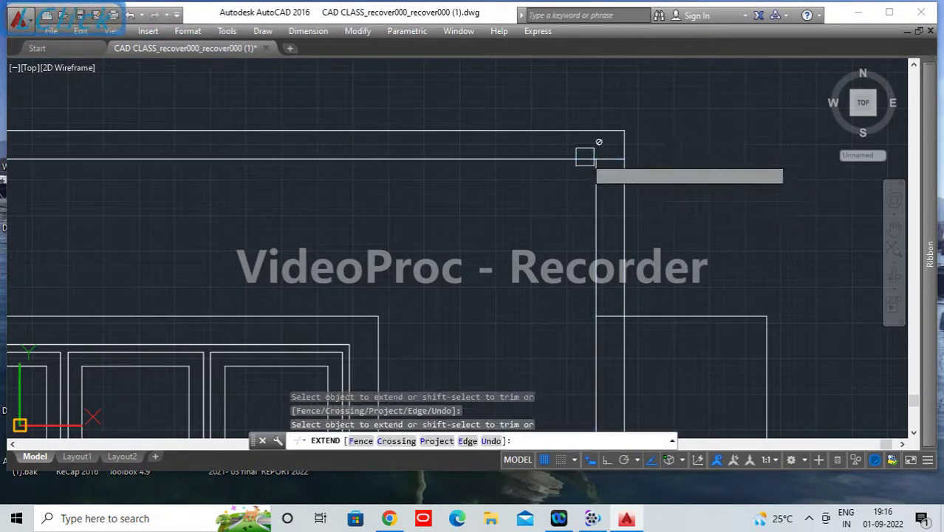
key(Return)
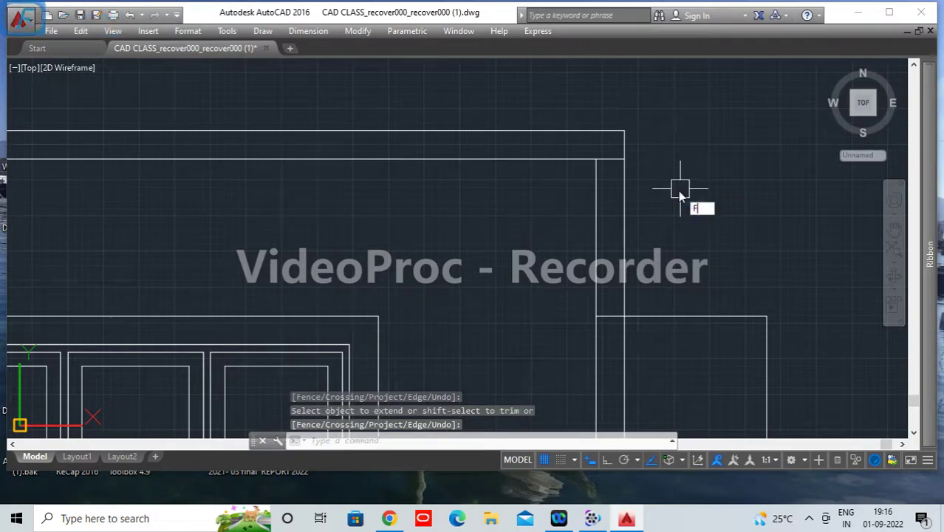
text(F)
key(Return)
scroll(632, 161, up, 3)
click(608, 137)
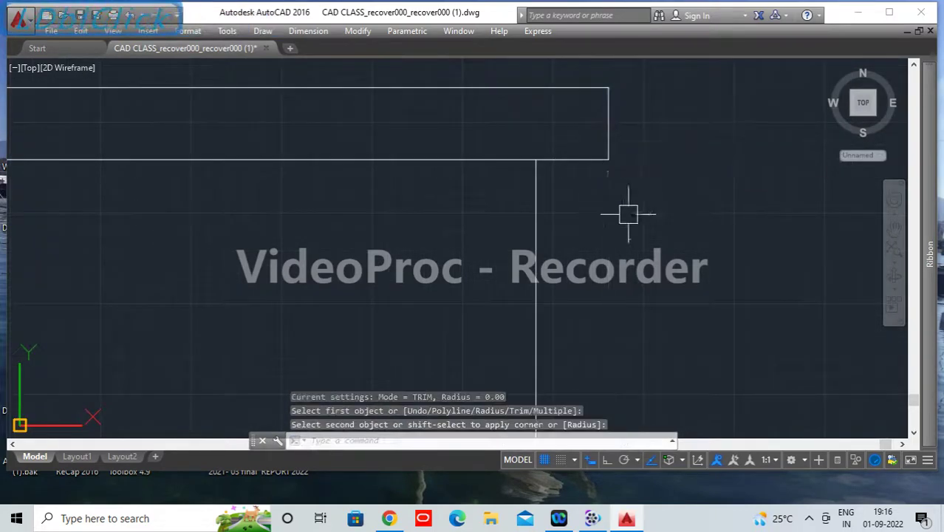
Step: Offset the roof slab's top line 90 upward
scroll(627, 214, down, 5)
scroll(566, 178, up, 5)
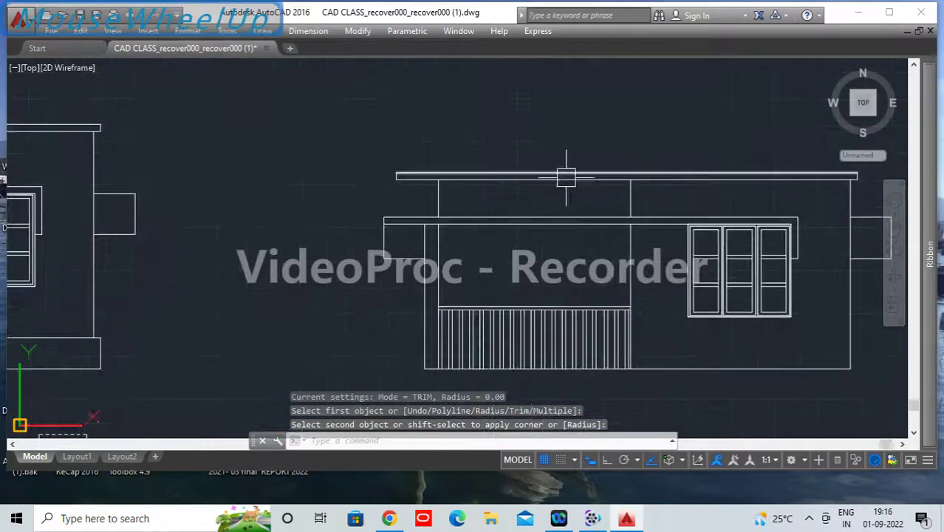
scroll(565, 178, up, 2)
click(537, 172)
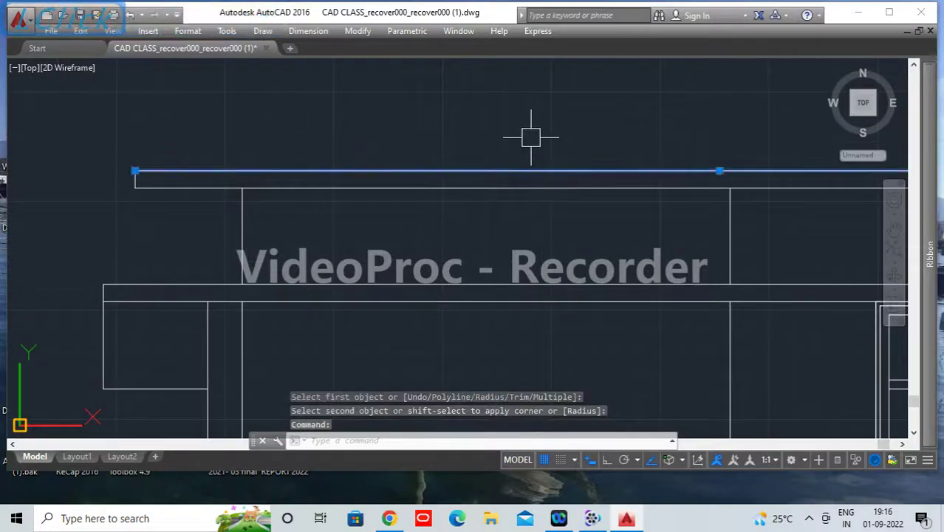
text(O)
key(Return)
text(90)
key(Return)
click(530, 172)
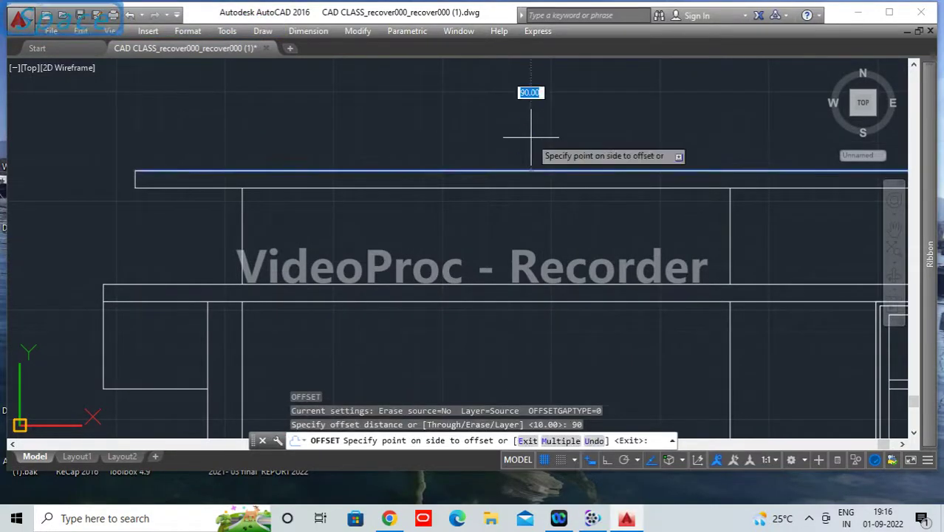
scroll(532, 137, up, 2)
click(542, 92)
scroll(541, 102, down, 3)
scroll(541, 102, up, 3)
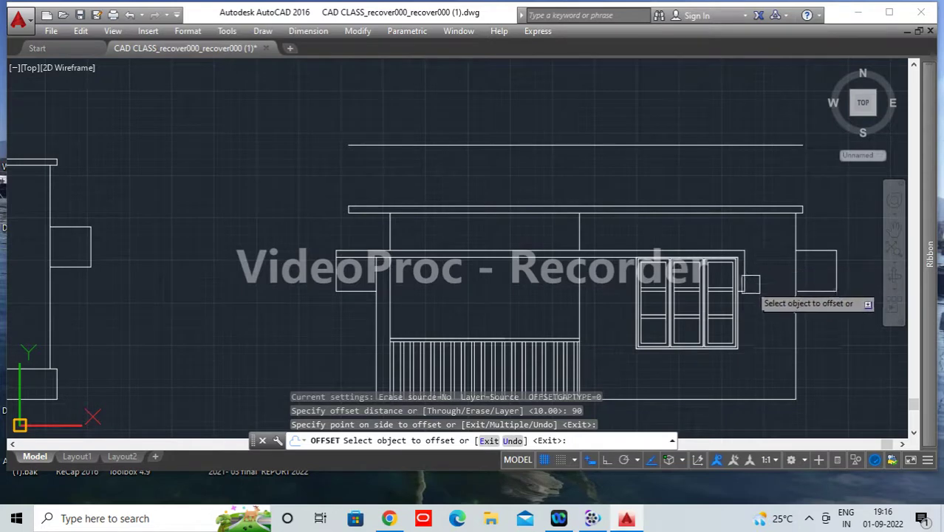
click(724, 270)
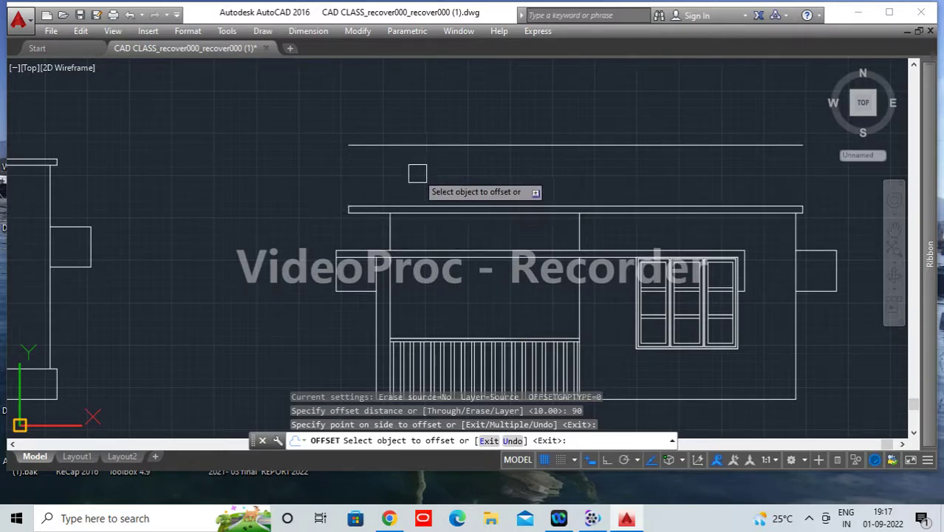
key(Escape)
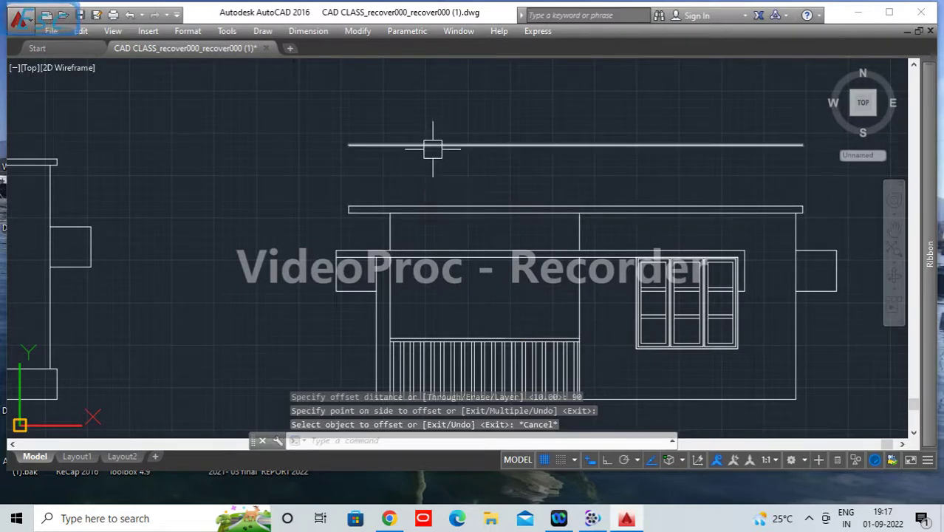
Step: Erase the separate line above the roof slab and the slab's own top line
click(432, 146)
key(Delete)
scroll(459, 190, up, 4)
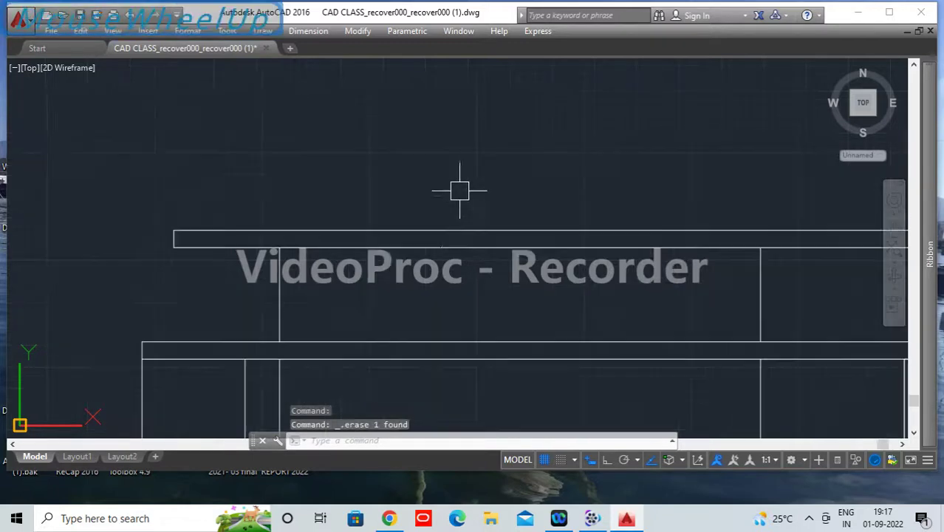
click(440, 225)
key(Delete)
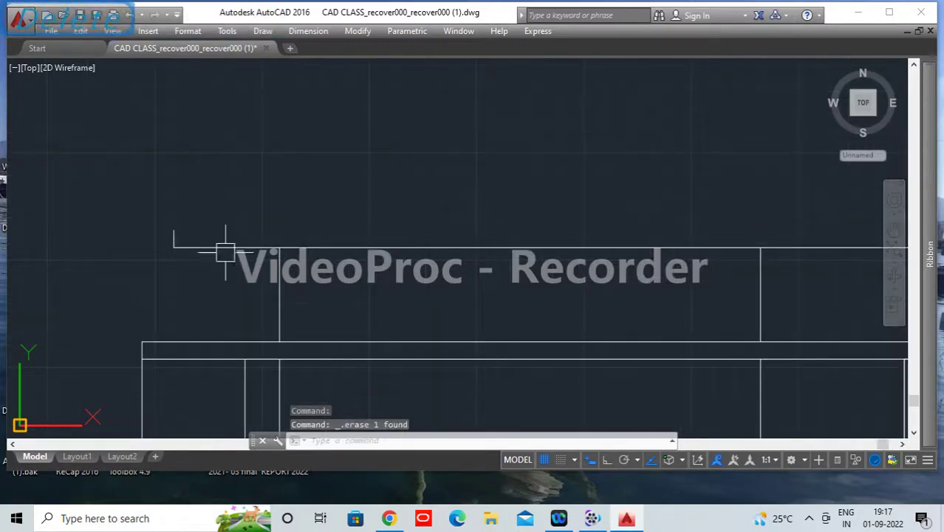
Step: Erase the short vertical end lines at both ends of the roof slab
scroll(201, 237, up, 2)
click(144, 212)
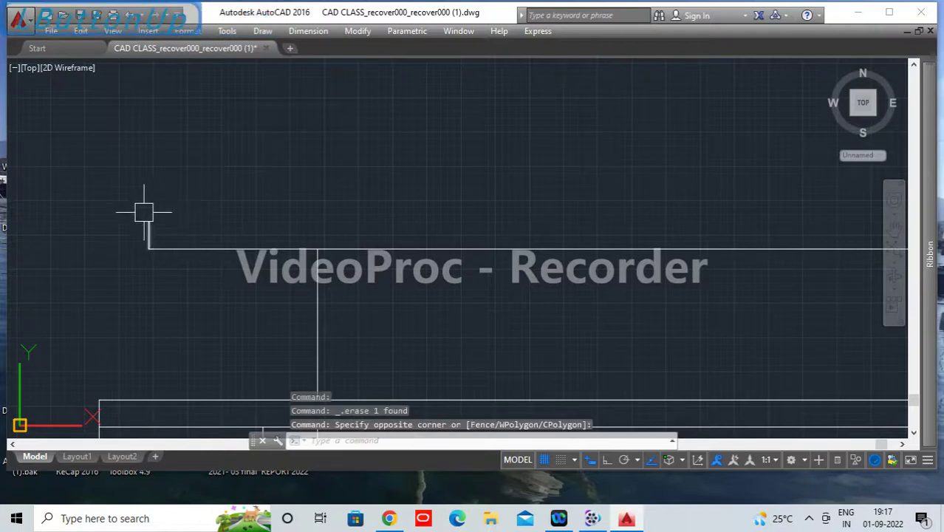
click(144, 227)
key(Delete)
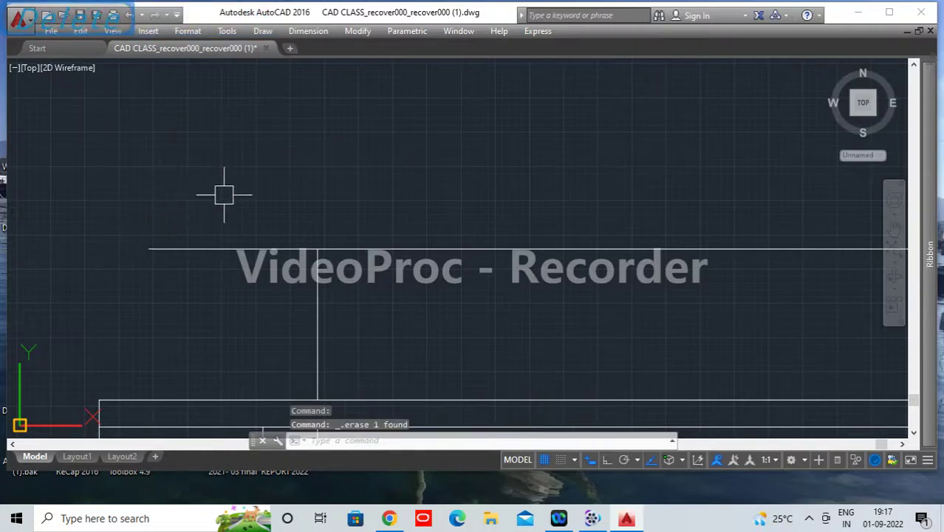
scroll(223, 194, down, 4)
scroll(586, 209, up, 6)
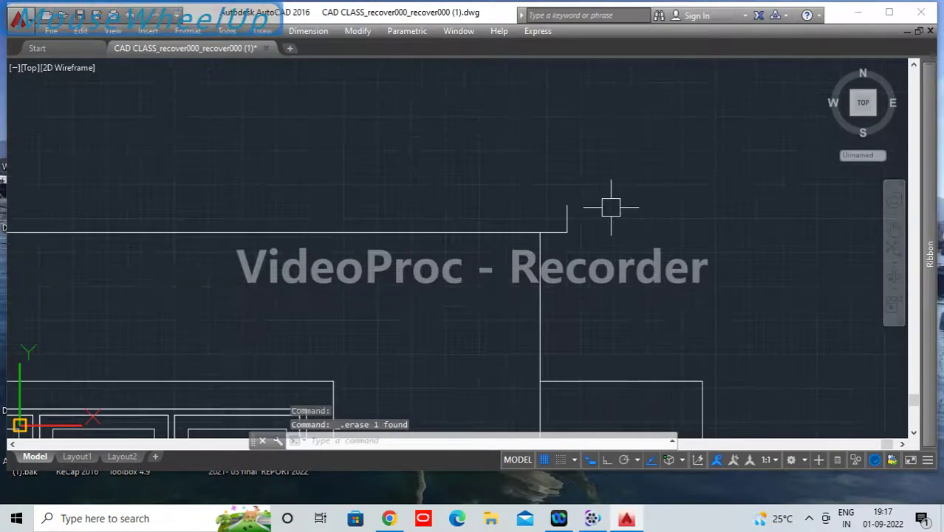
click(570, 210)
key(Delete)
scroll(435, 246, down, 5)
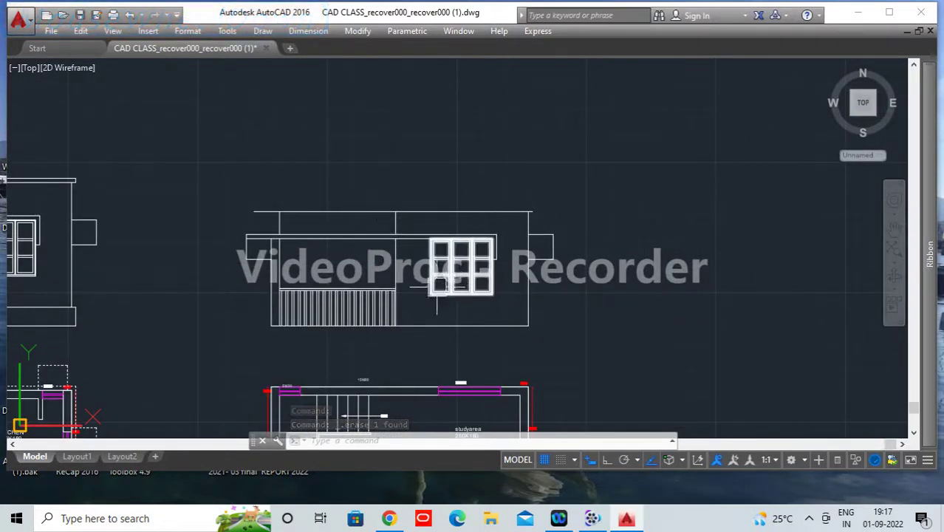
Step: Move the short vertical wall line between the balcony sunshade and the roof onto the outer wall line
scroll(271, 262, up, 2)
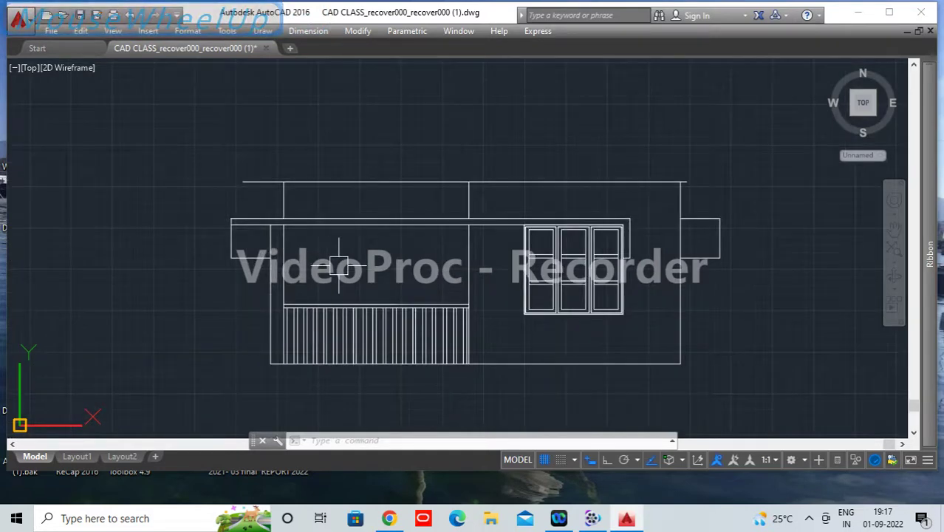
scroll(291, 215, up, 2)
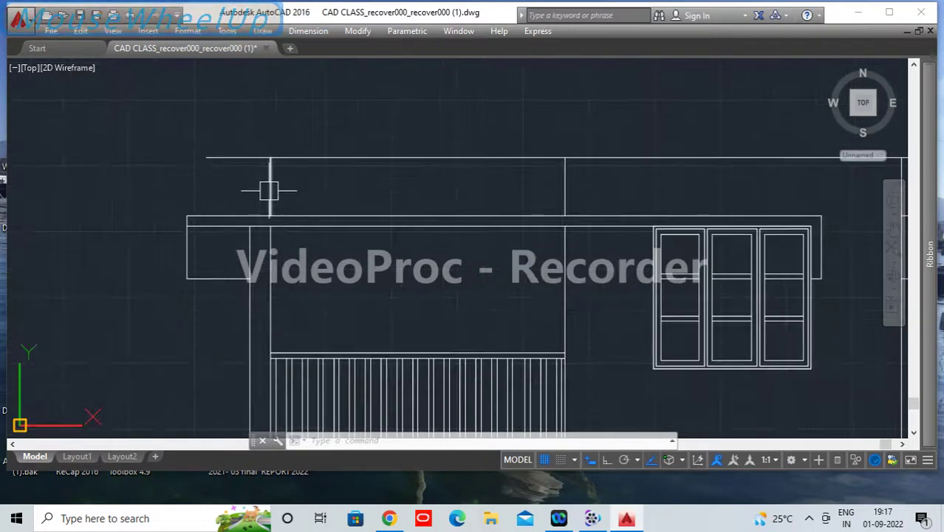
click(268, 191)
key(Return)
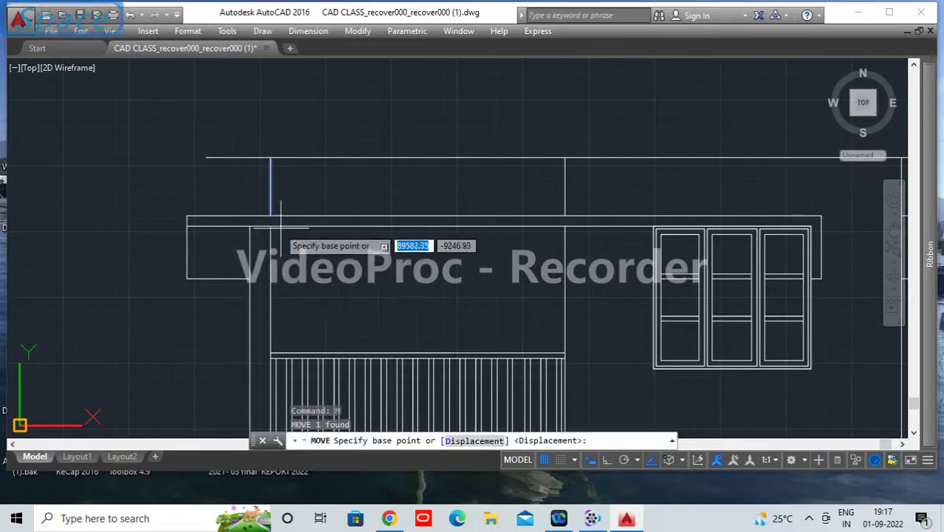
click(288, 197)
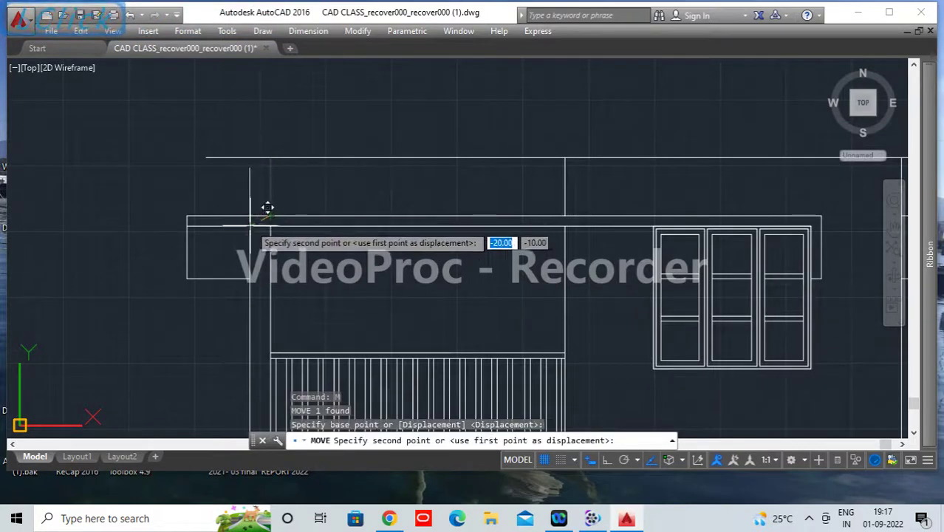
click(266, 197)
scroll(343, 242, down, 4)
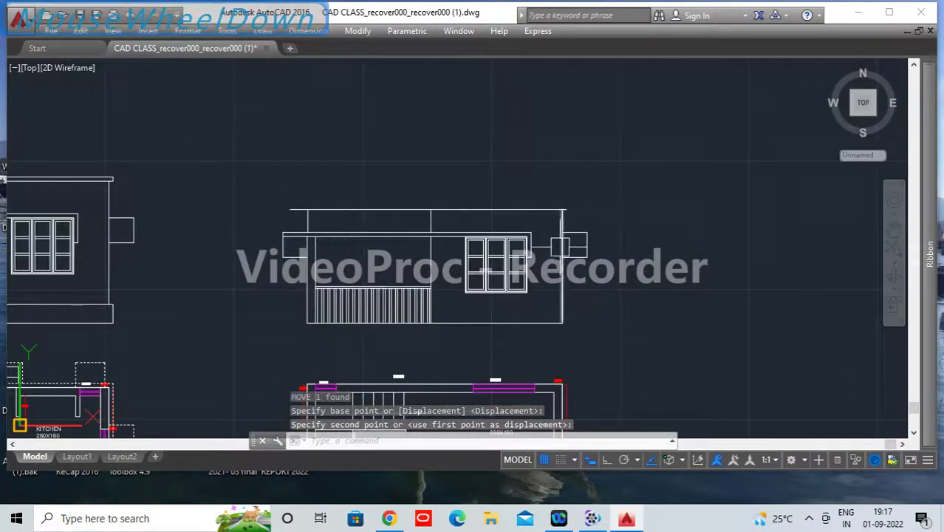
middle_drag(359, 222, 399, 236)
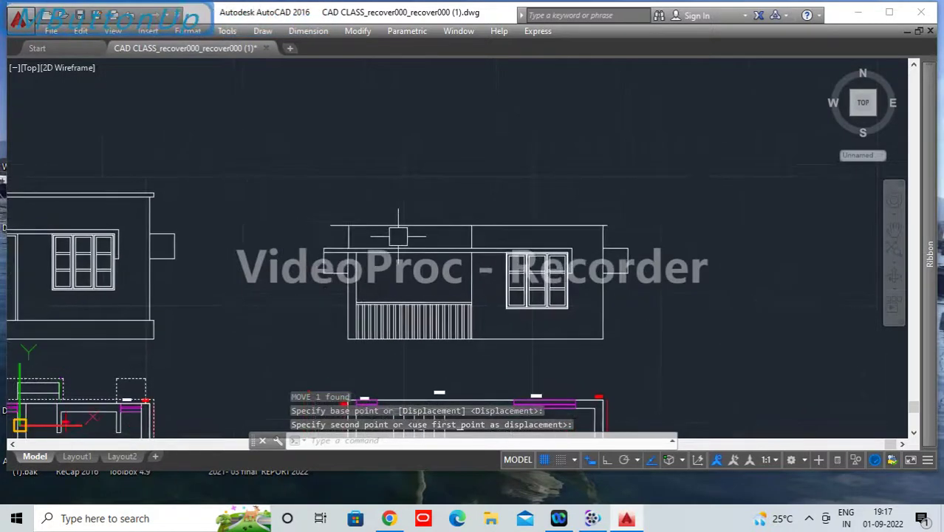
scroll(243, 229, down, 3)
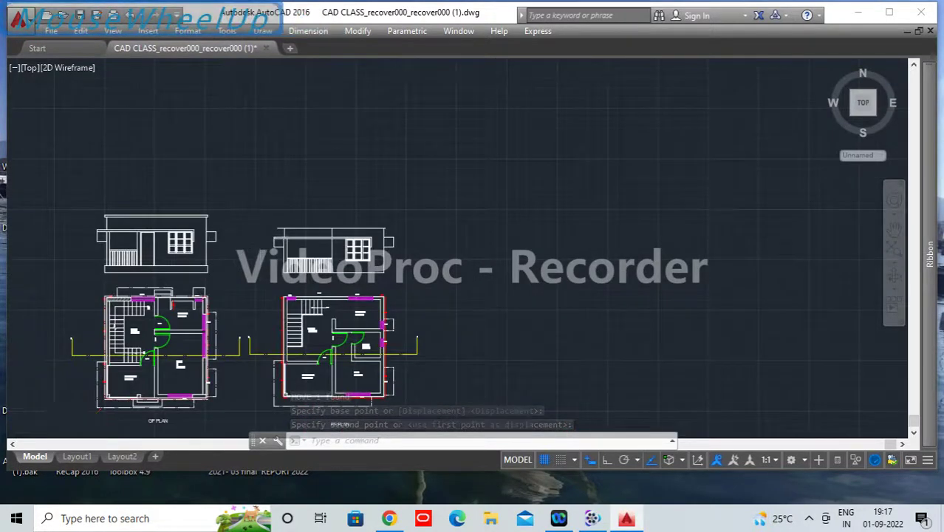
scroll(259, 227, up, 5)
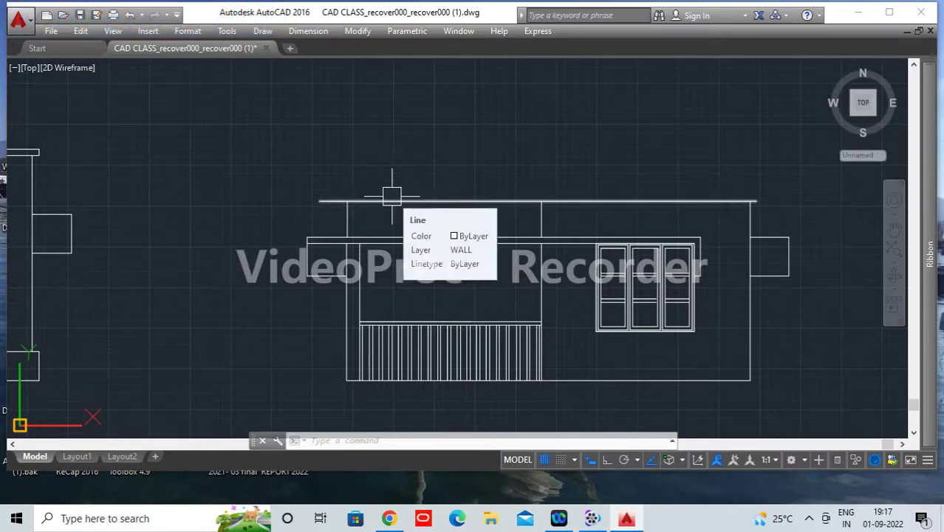
click(411, 200)
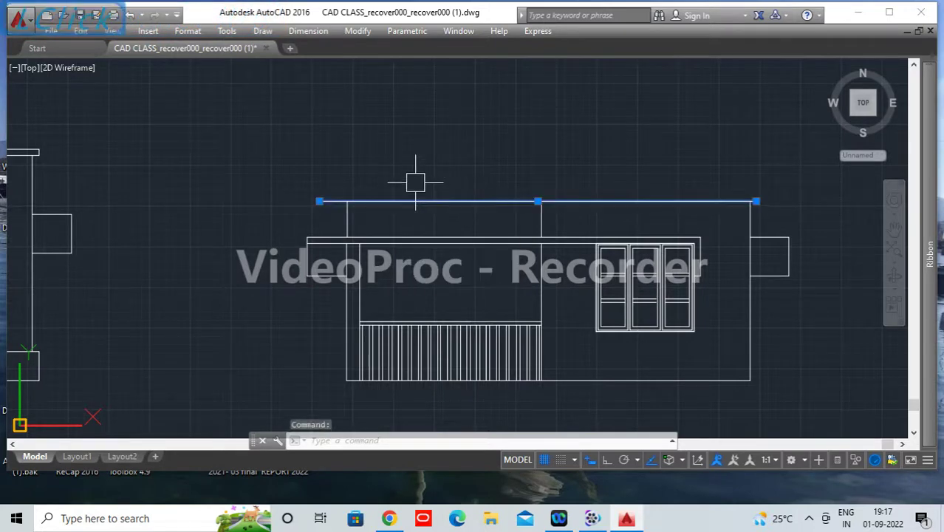
text(o)
key(Return)
text(10)
key(Return)
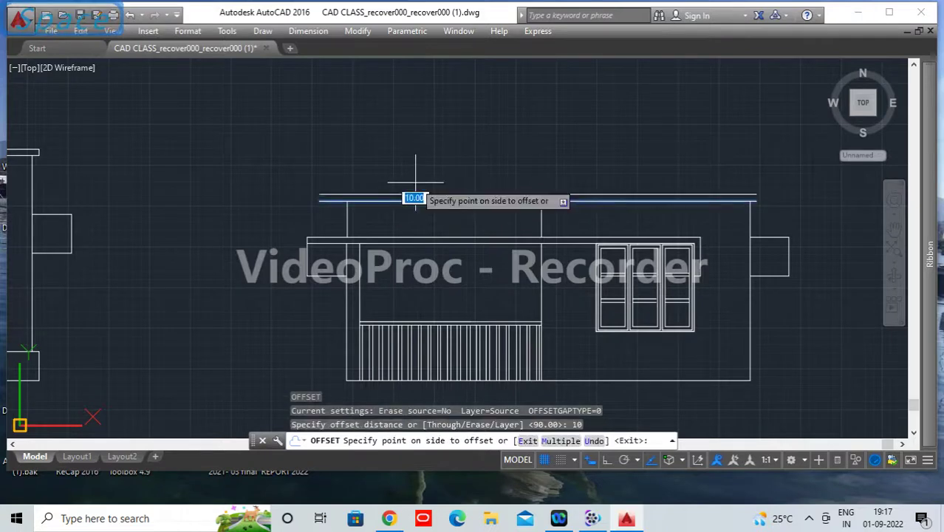
key(ctrl+z)
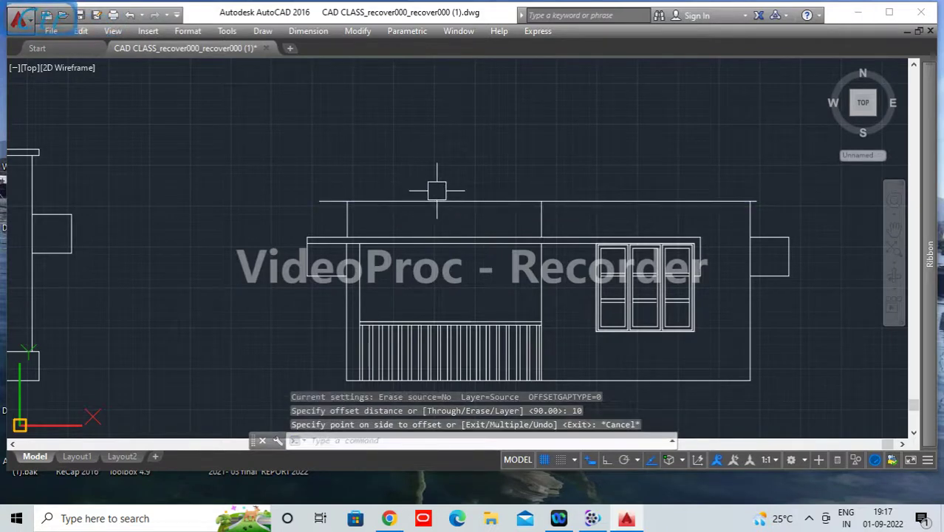
Step: Undo the wall line move and the erasures to restore the roof slab's end lines and top line
key(ctrl+z)
key(ctrl+z)
key(ctrl+z)
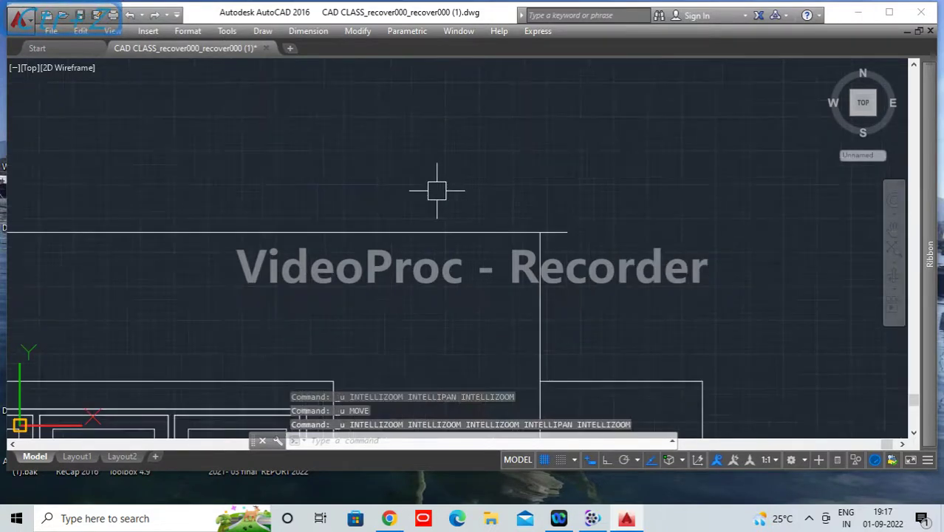
key(ctrl+z)
key(ctrl+z)
key(ctrl+z)
key(ctrl+z)
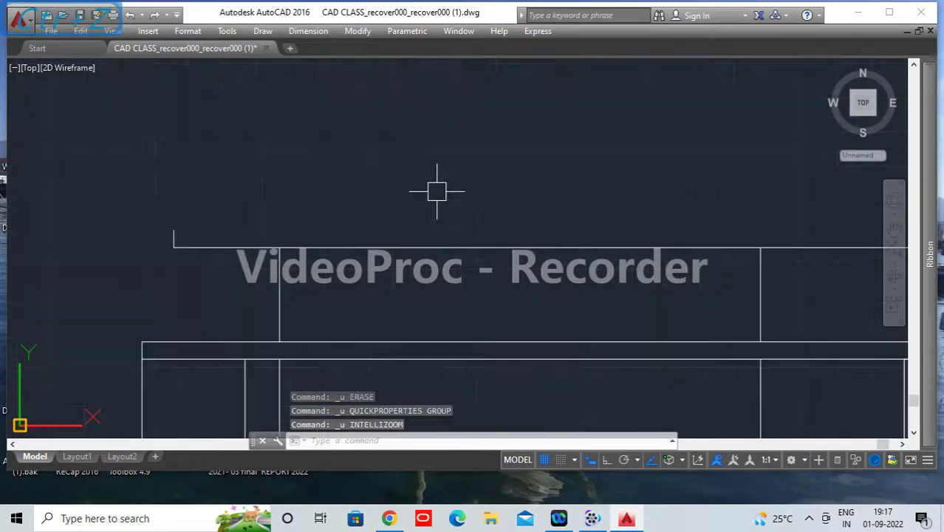
Step: Move the short vertical line under the roof slab on the balcony side into alignment with the outer wall line
scroll(407, 219, down, 5)
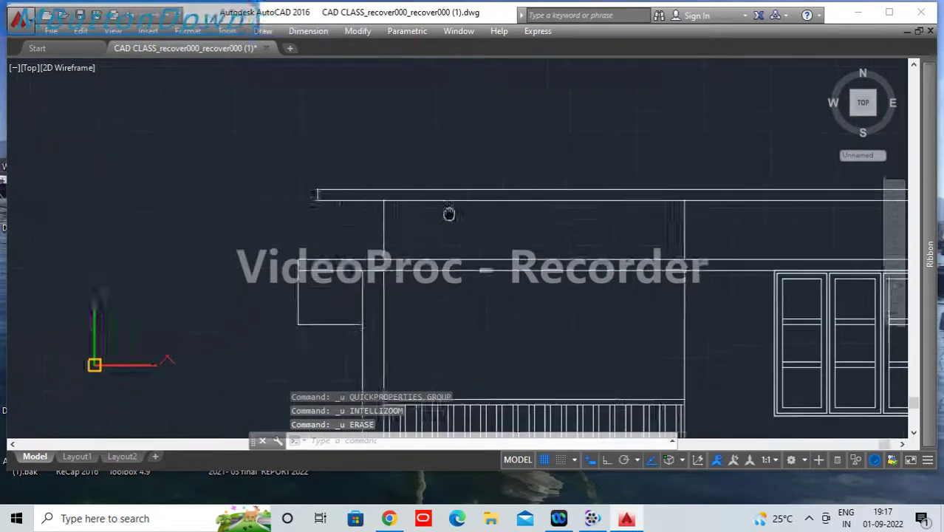
click(446, 200)
click(411, 200)
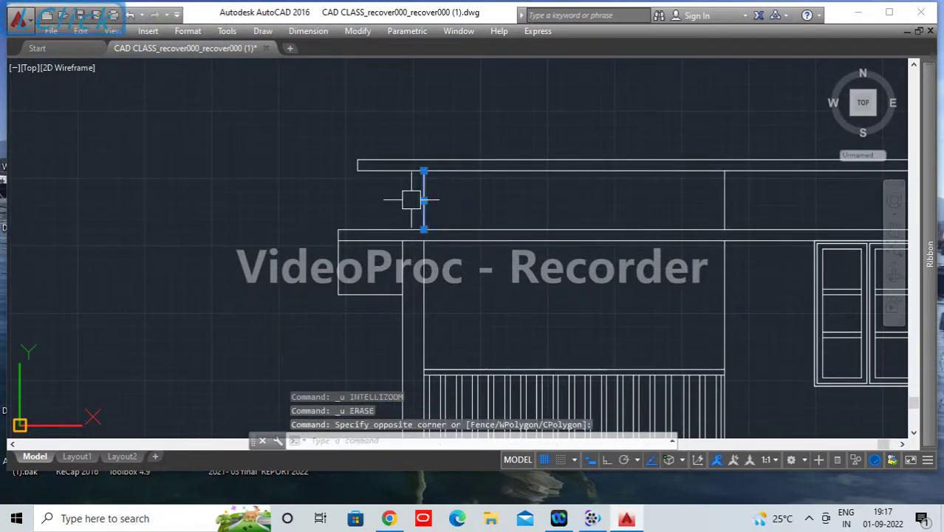
text(m)
key(Return)
click(423, 229)
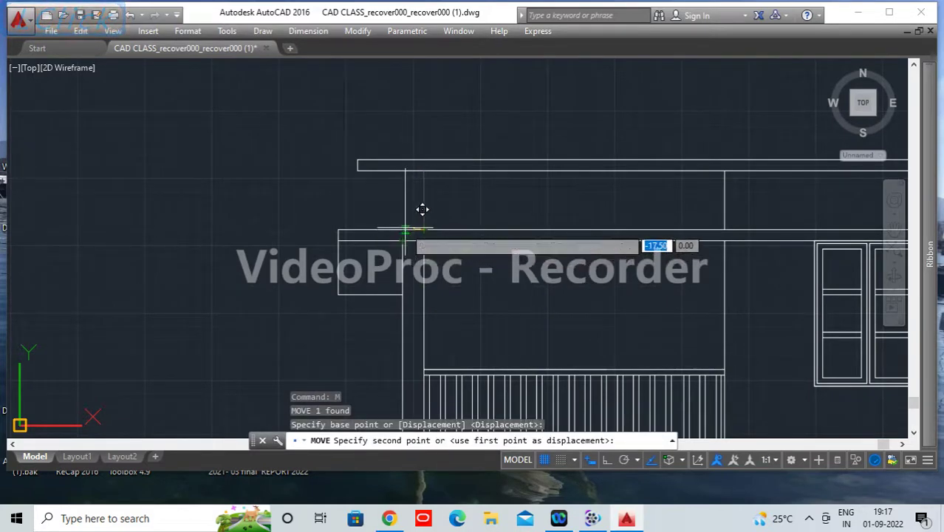
click(416, 235)
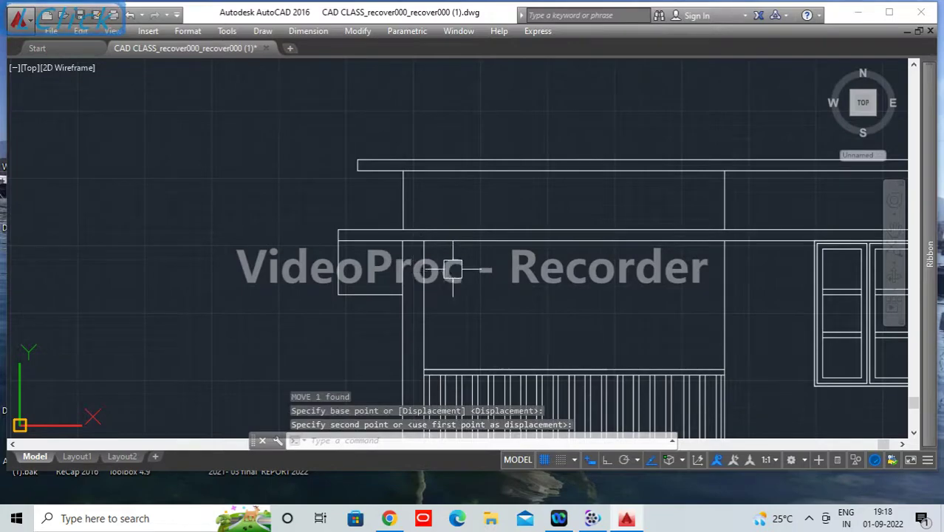
Step: Offset the top line of the roof slab 90 upward for the parapet height
scroll(453, 269, down, 5)
scroll(468, 246, up, 6)
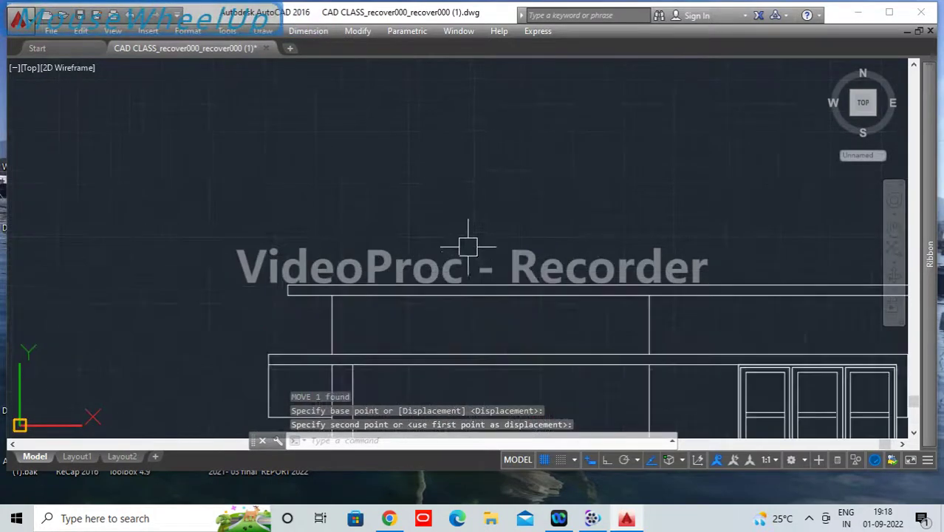
click(453, 285)
text(o)
key(Return)
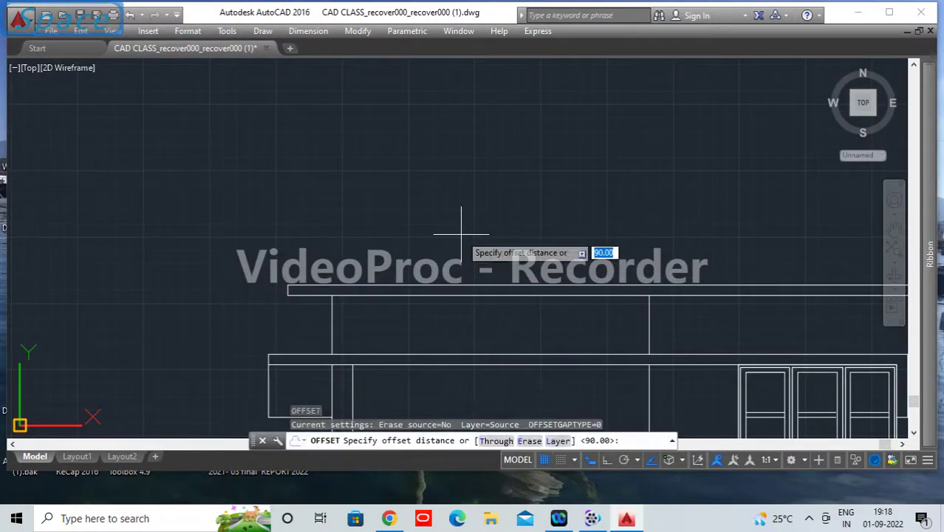
text(90)
key(Return)
click(461, 234)
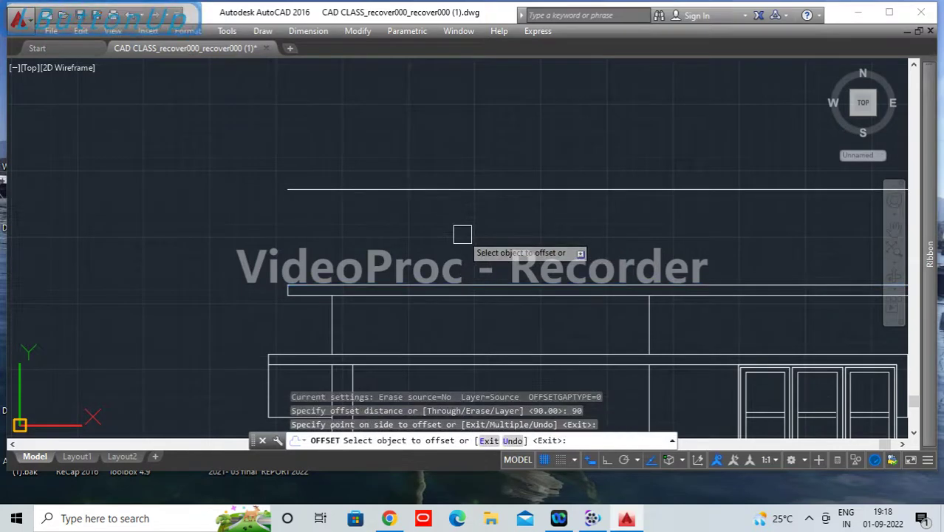
key(Return)
scroll(550, 253, down, 5)
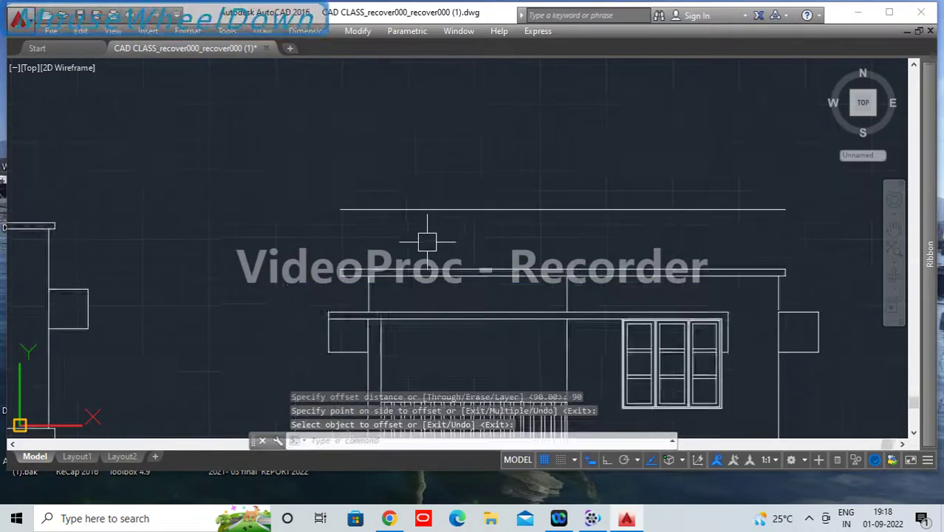
Step: Examine the parapet posts and rails above the roof slab in the completed reference front elevation, and return to the elevation being drawn
scroll(591, 269, up, 2)
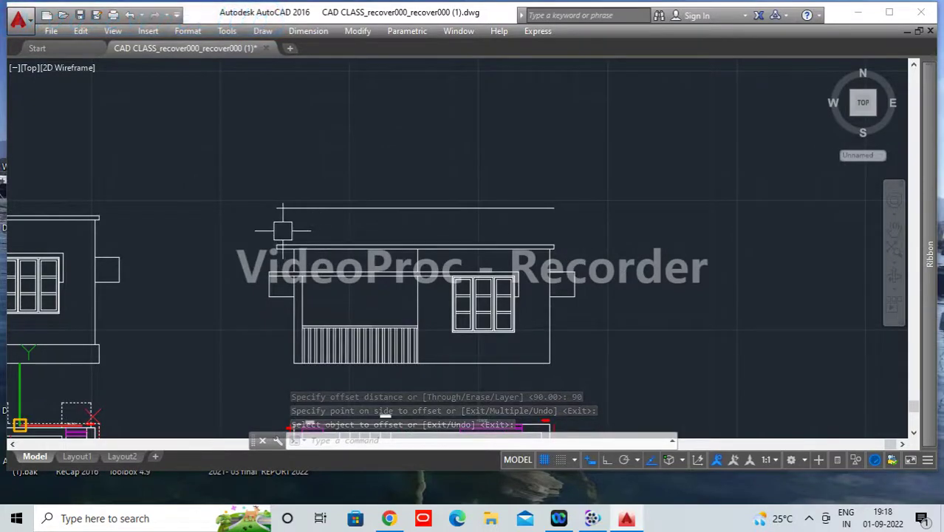
scroll(283, 231, down, 6)
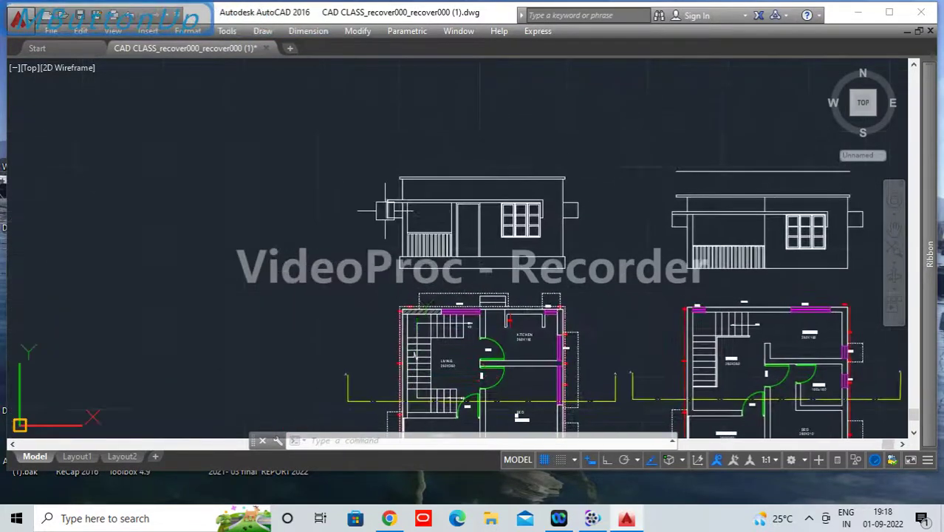
scroll(447, 211, up, 4)
middle_drag(450, 220, 410, 221)
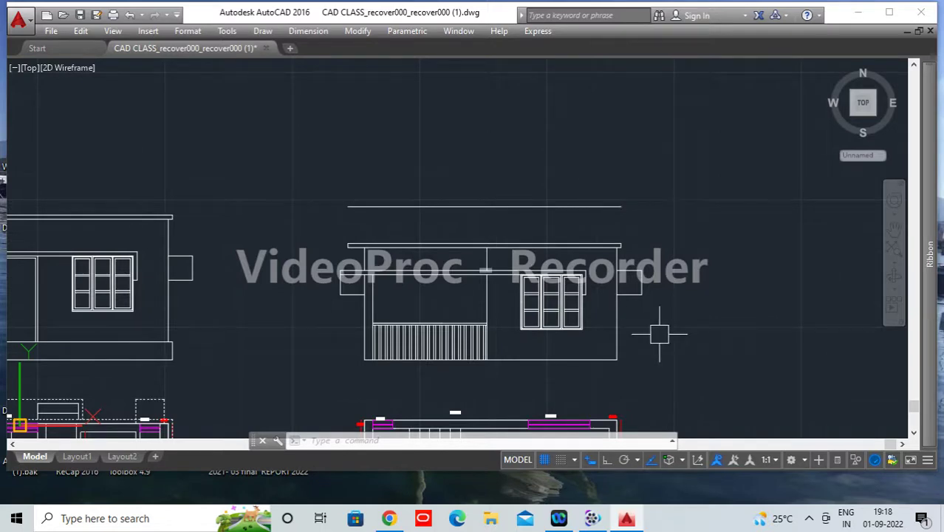
scroll(488, 262, down, 5)
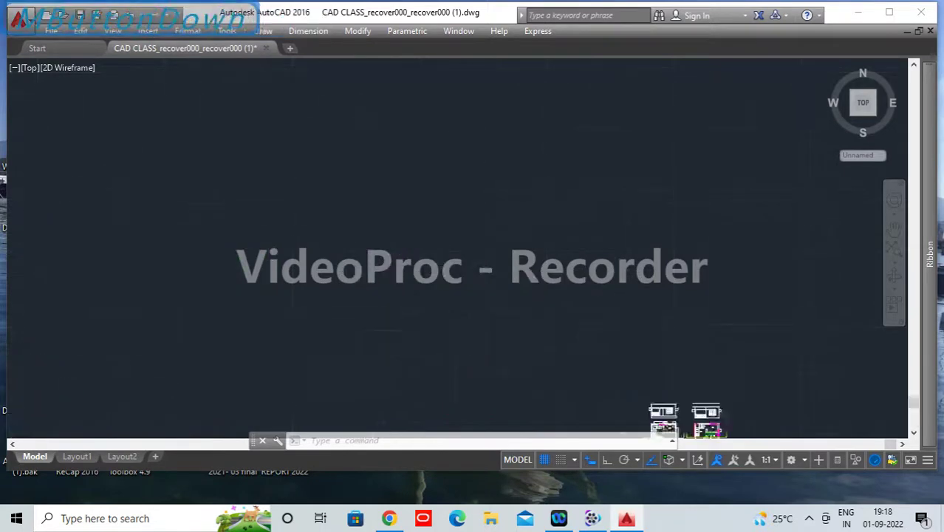
scroll(197, 235, up, 6)
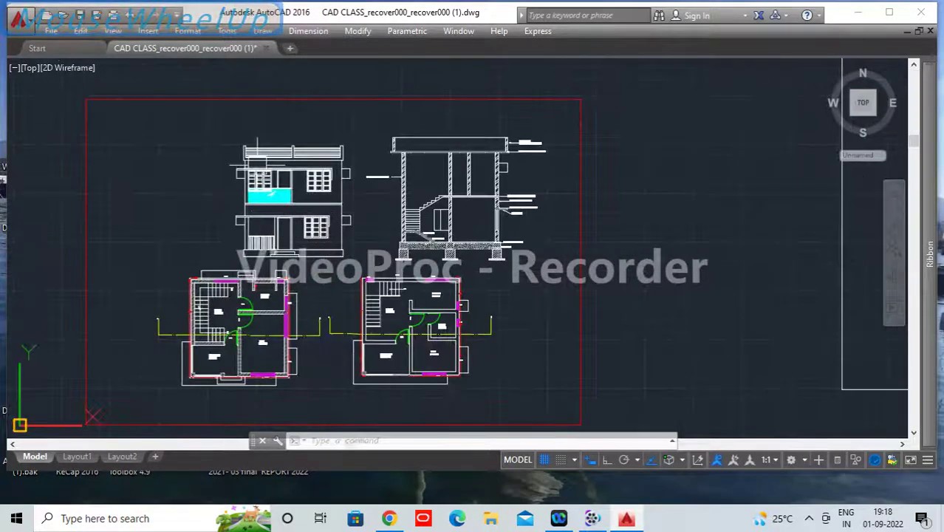
scroll(267, 158, up, 6)
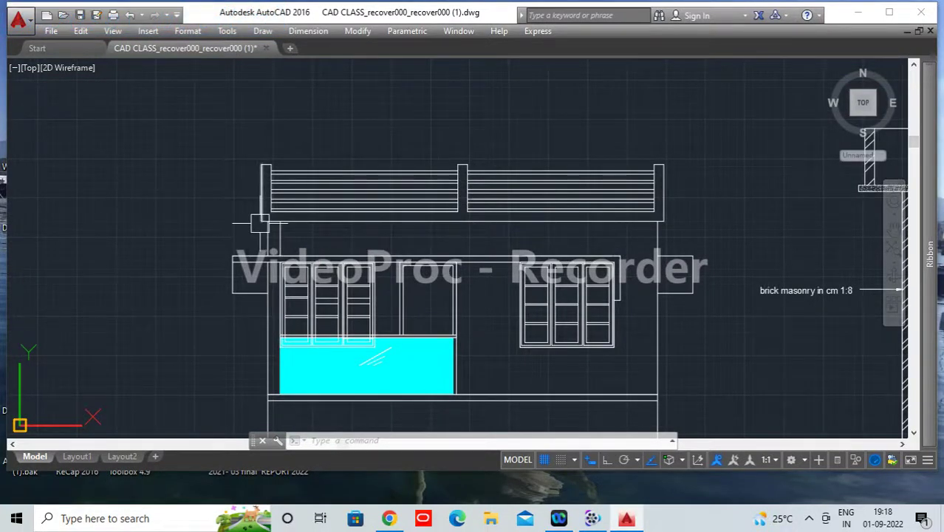
scroll(209, 240, down, 5)
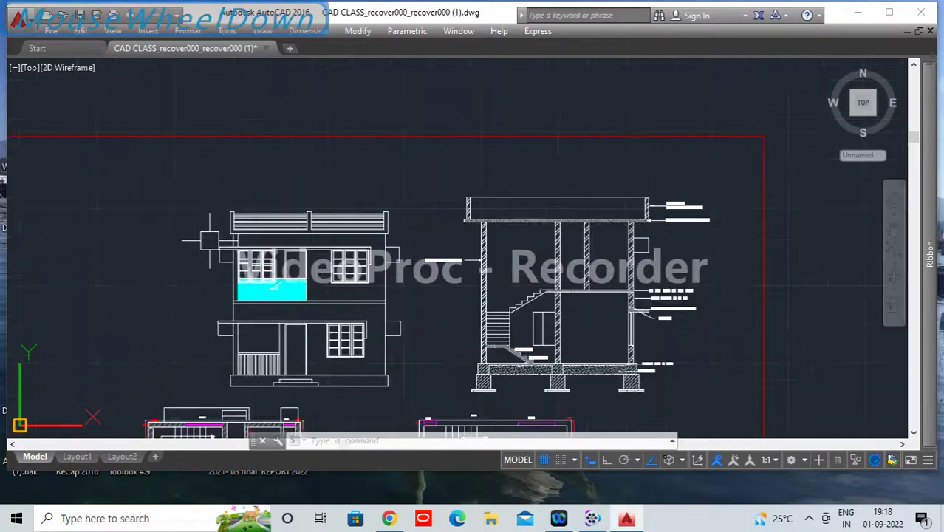
scroll(222, 251, down, 3)
middle_drag(598, 329, 235, 335)
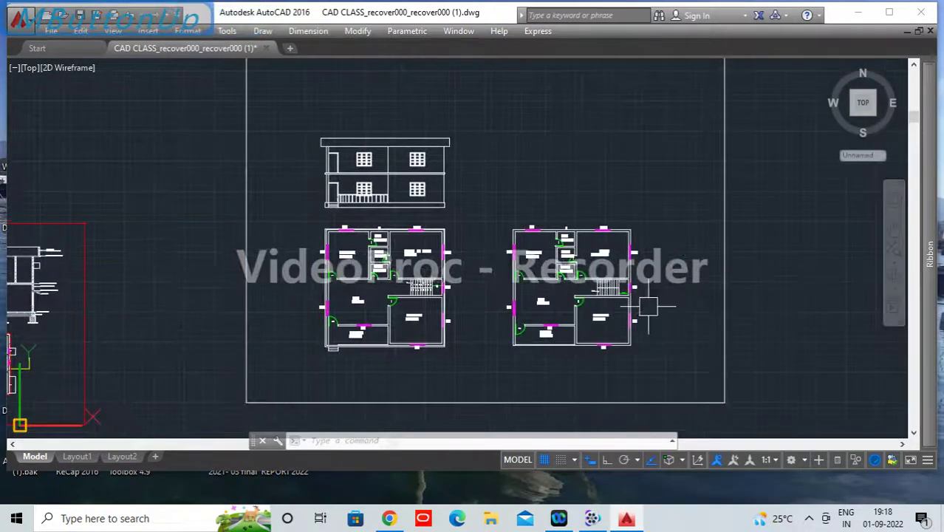
mouse_move(732, 320)
middle_down()
mouse_move(362, 222)
mouse_move(347, 242)
middle_up()
scroll(347, 242, down, 8)
mouse_move(703, 268)
middle_down()
mouse_move(345, 274)
mouse_move(158, 371)
middle_up()
scroll(492, 265, down, 3)
middle_drag(588, 376, 533, 325)
scroll(533, 325, up, 5)
scroll(462, 243, up, 6)
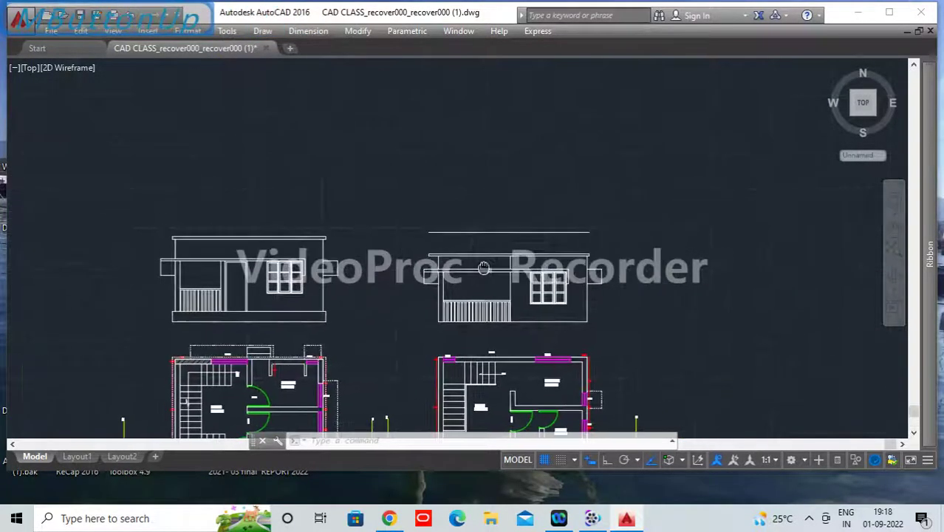
click(379, 258)
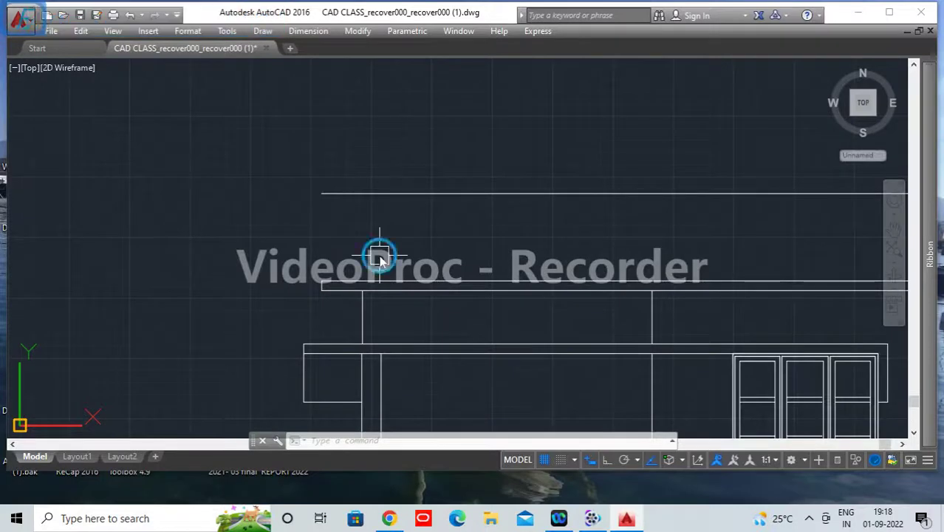
Step: Extend the two outer wall lines from below the roof slab up to the parapet's top line
text(EX)
key(Return)
key(Return)
click(362, 303)
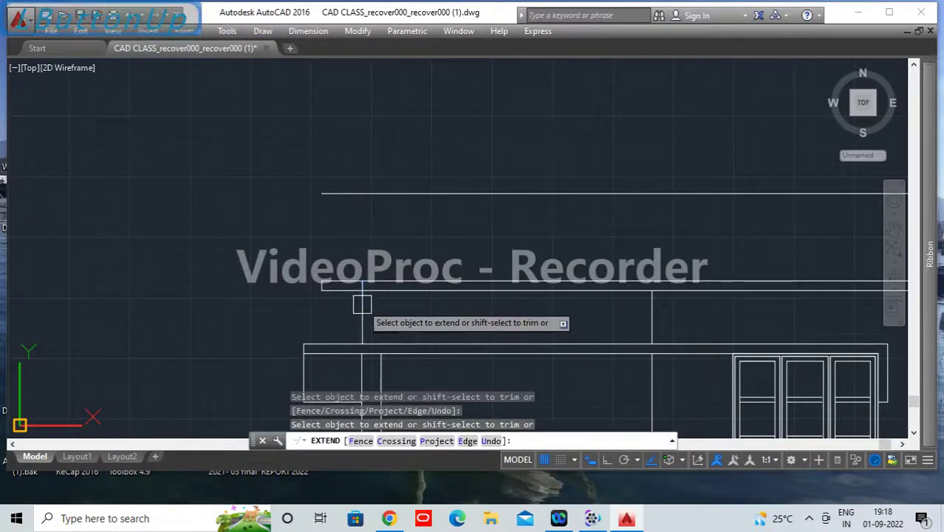
middle_drag(674, 273, 408, 251)
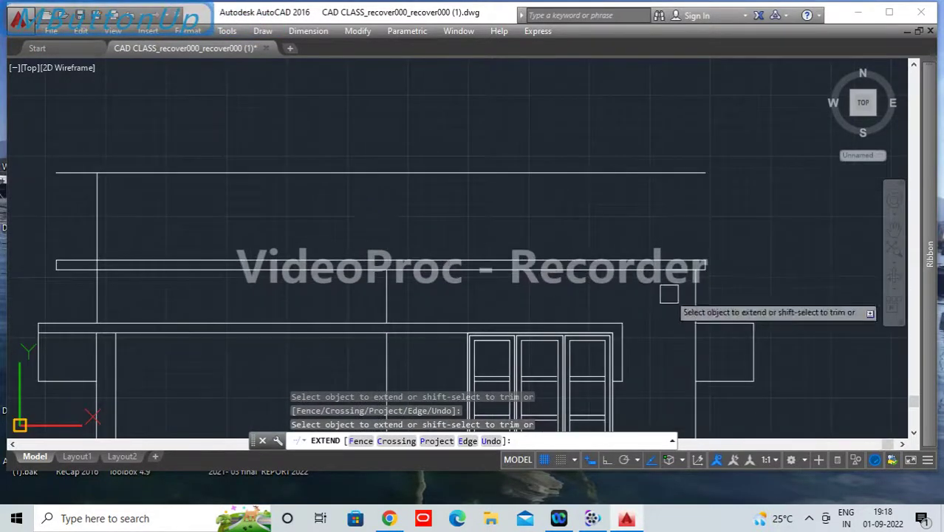
scroll(591, 208, down, 4)
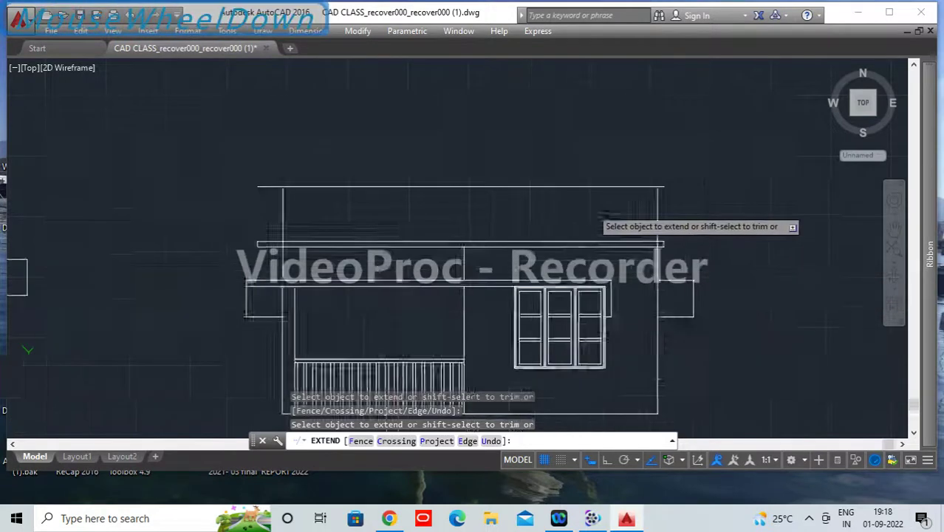
key(Escape)
scroll(658, 216, up, 2)
scroll(617, 235, up, 4)
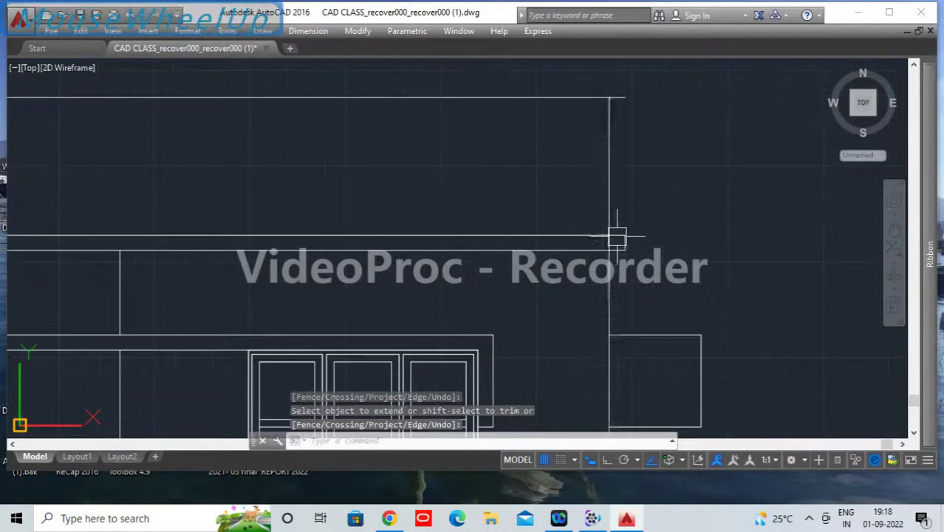
Step: Trim the pieces of both outer wall lines that cross the thickness of the roof slab
text(tr)
key(space)
key(space)
scroll(608, 243, up, 3)
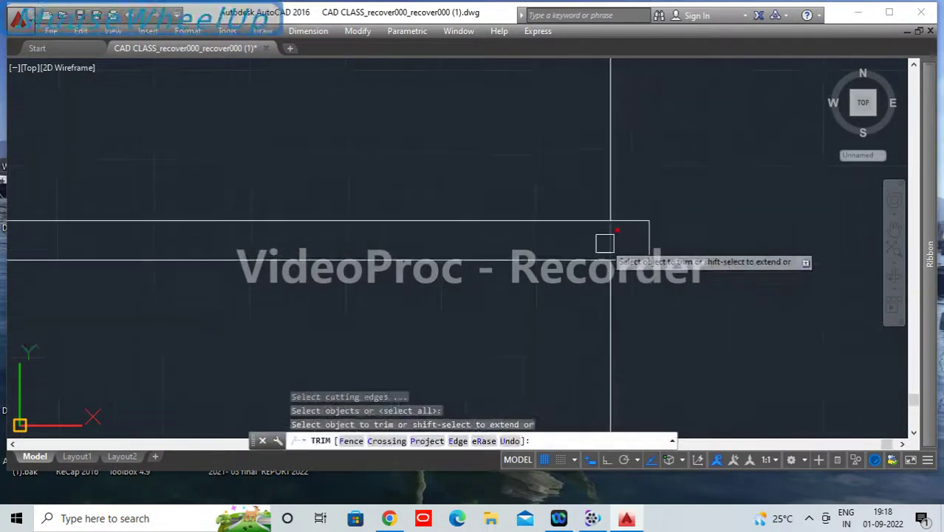
click(609, 239)
scroll(403, 248, down, 3)
middle_drag(179, 266, 689, 275)
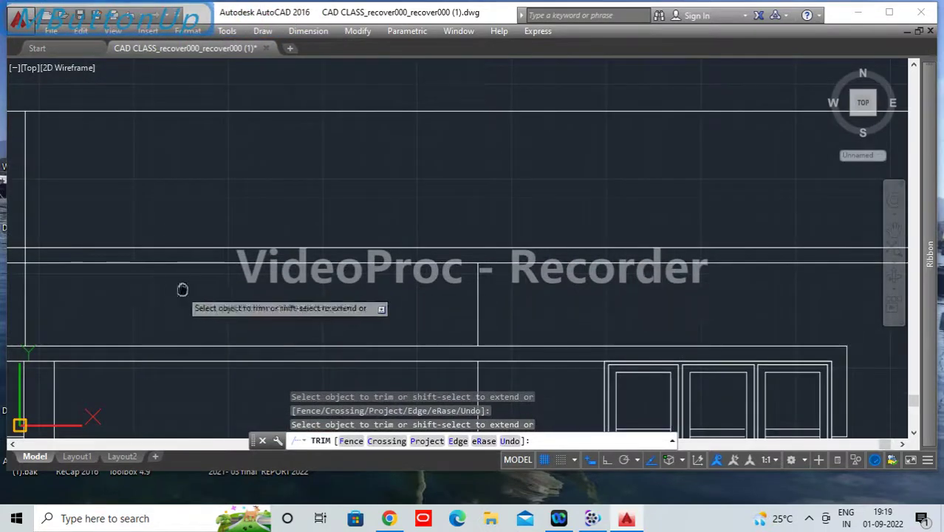
scroll(403, 291, up, 5)
click(463, 263)
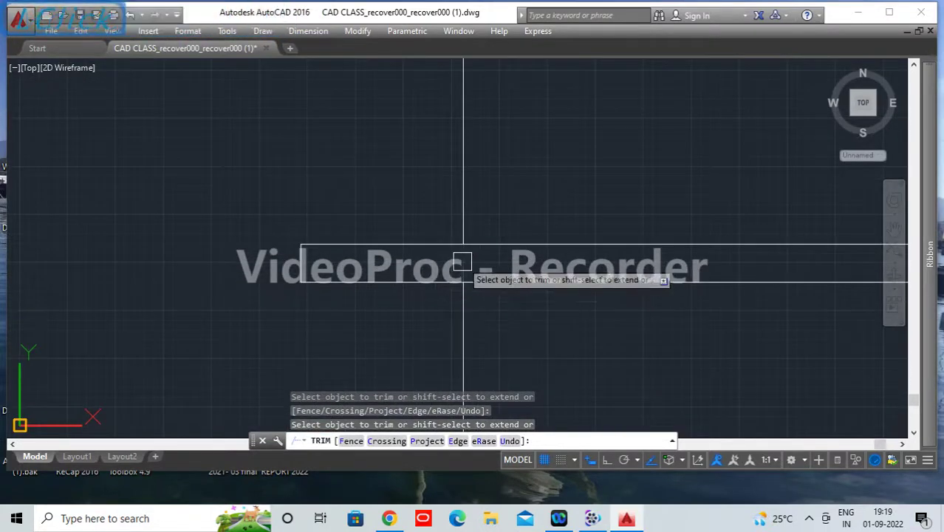
scroll(407, 262, down, 5)
key(space)
Step: Move the parapet's vertical end line on the balcony side 10 outward
click(412, 226)
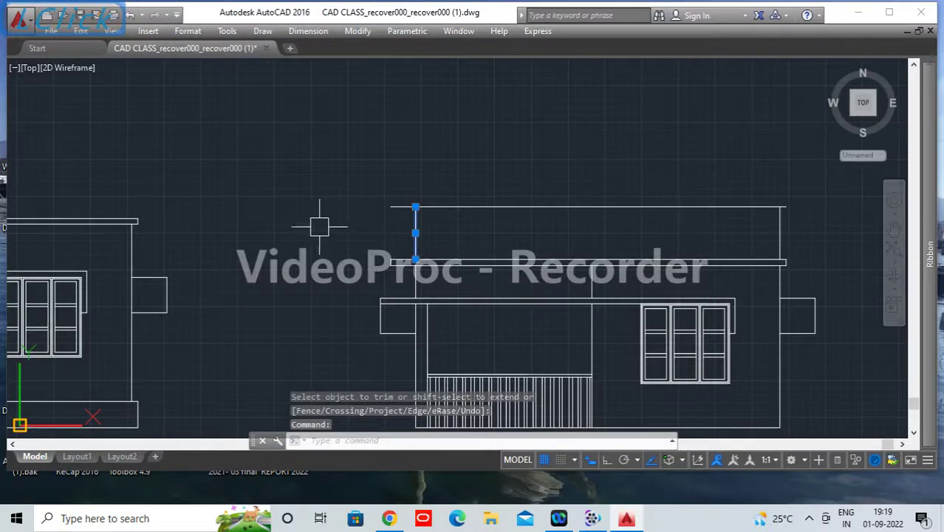
text(M)
key(Return)
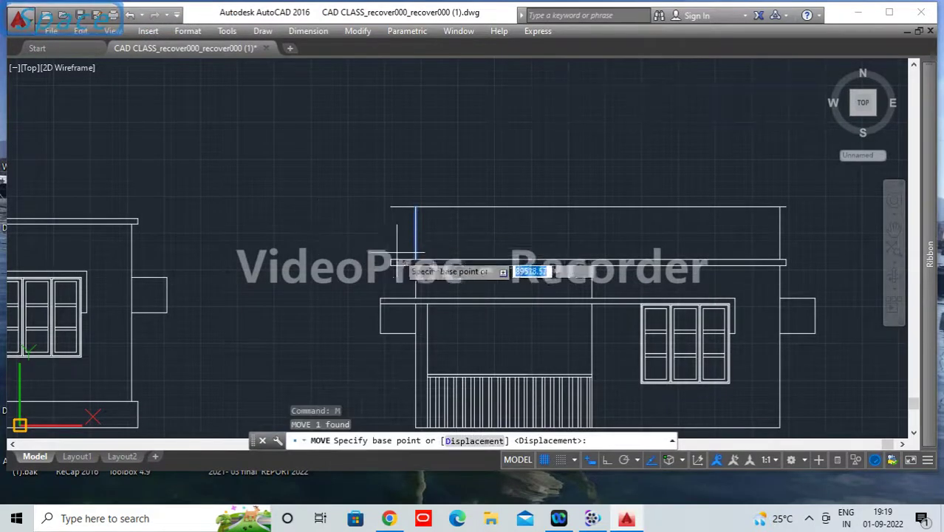
scroll(428, 270, up, 3)
click(435, 271)
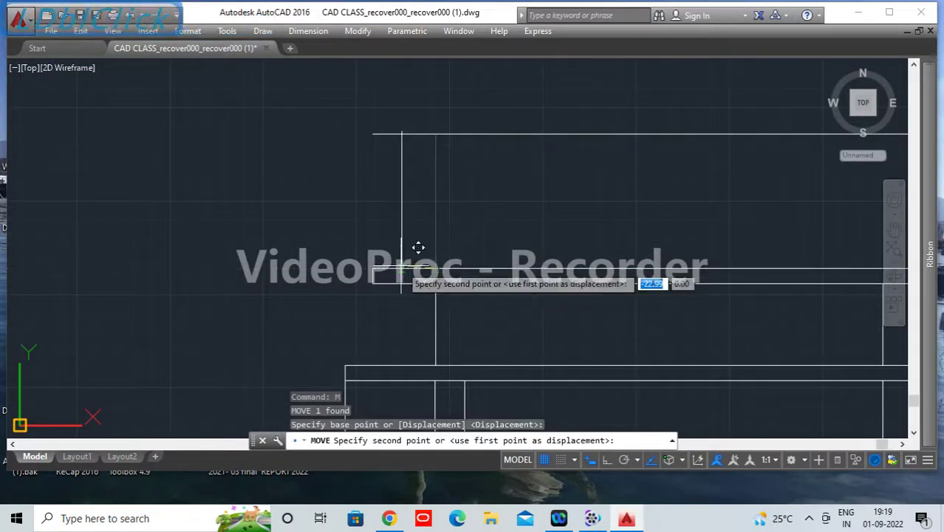
text(10)
key(Return)
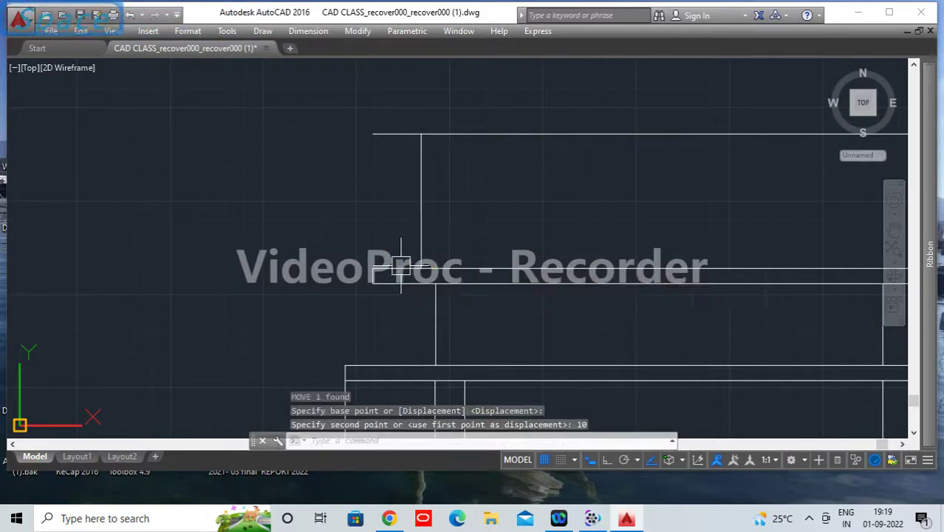
Step: Move the parapet's vertical end line on the window side 10 outward
scroll(403, 264, down, 5)
scroll(606, 247, up, 5)
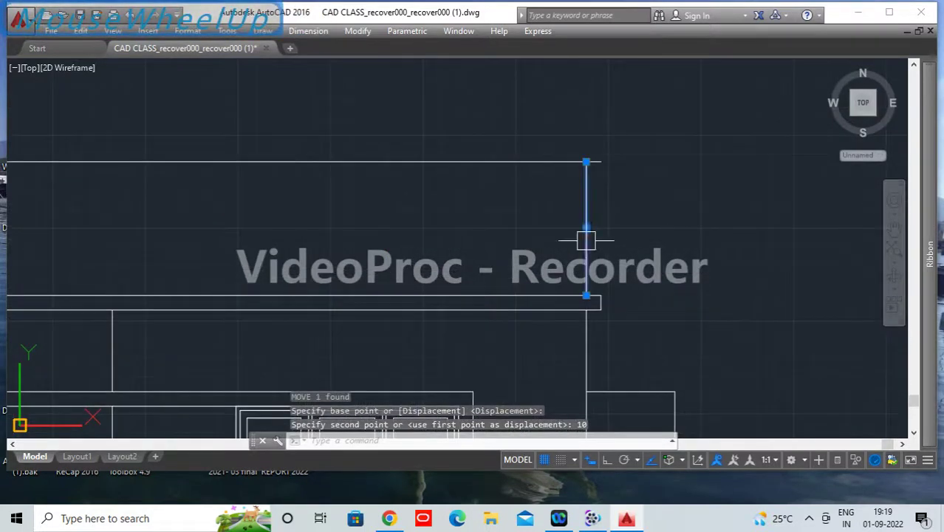
click(586, 240)
key(Return)
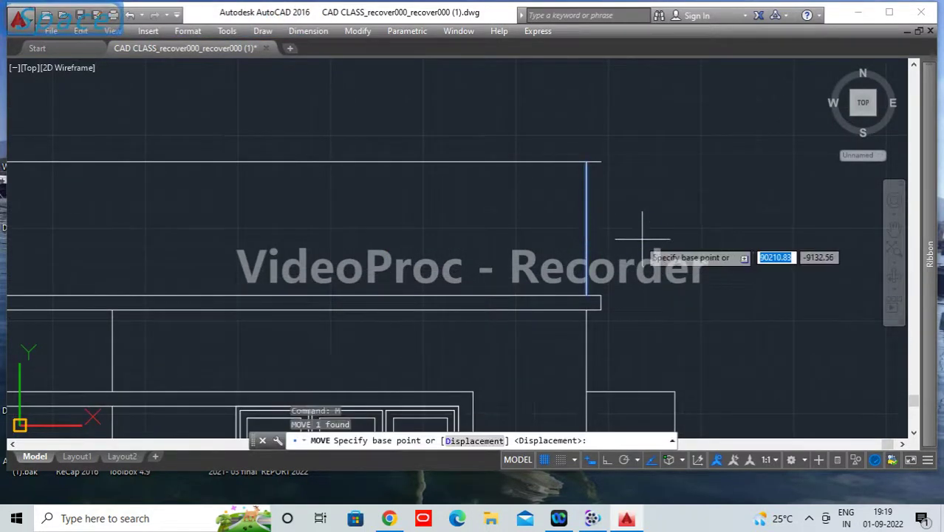
click(585, 295)
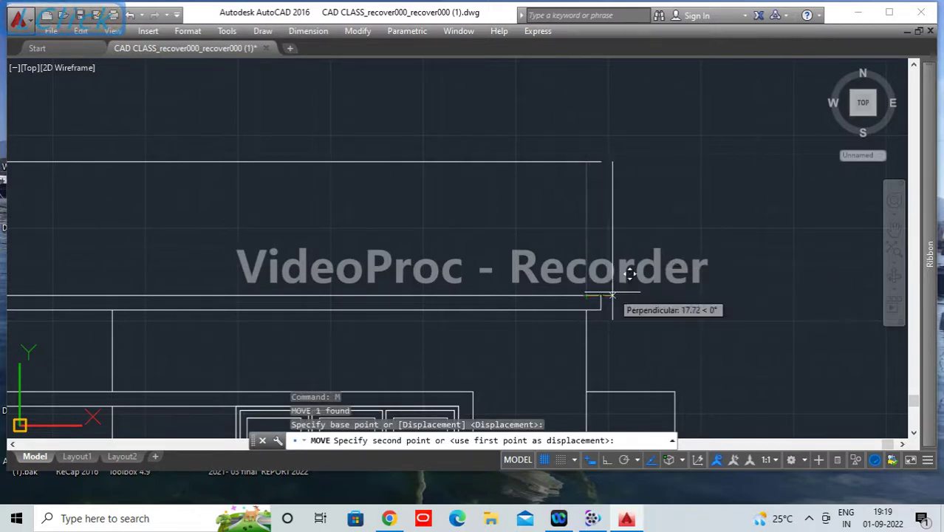
text(10)
key(Return)
scroll(628, 284, down, 2)
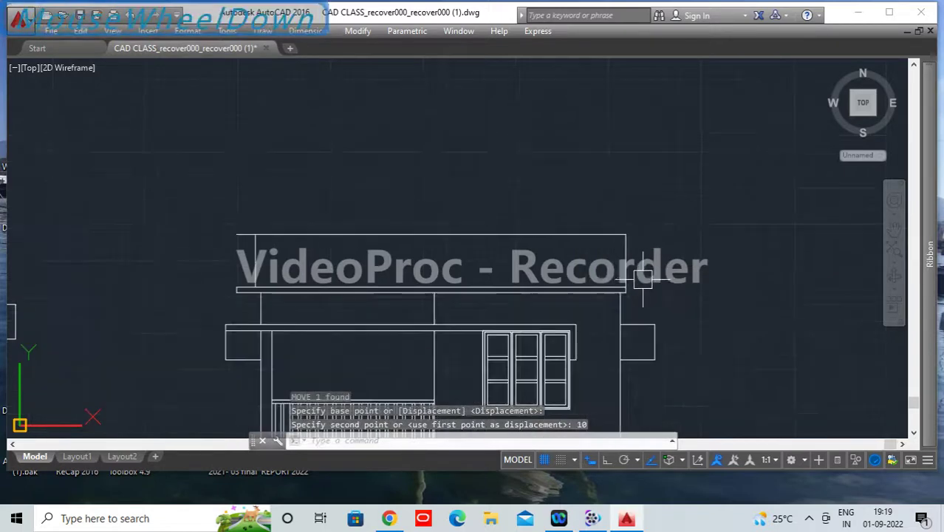
scroll(380, 244, down, 2)
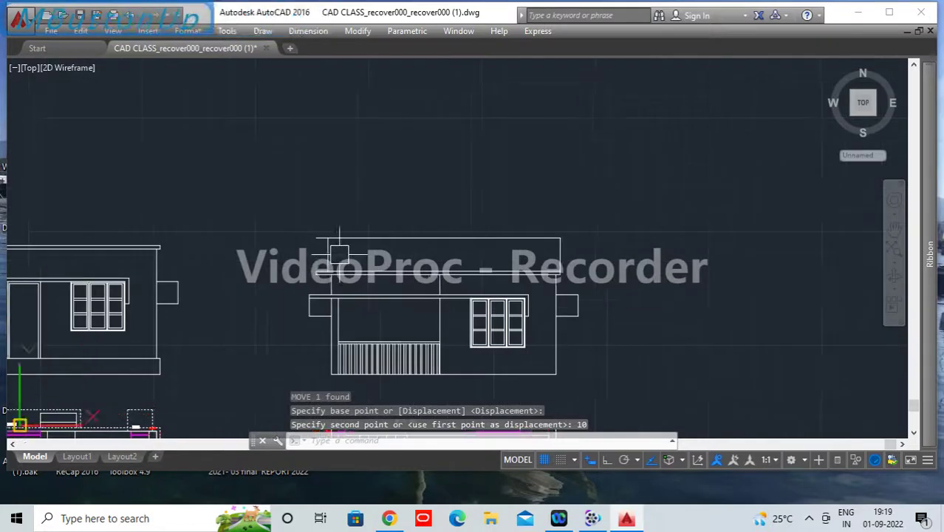
Step: Fillet the parapet's top line with its balcony-side end line at radius 0 to close the corner
scroll(339, 255, up, 4)
text(f)
key(Return)
click(327, 213)
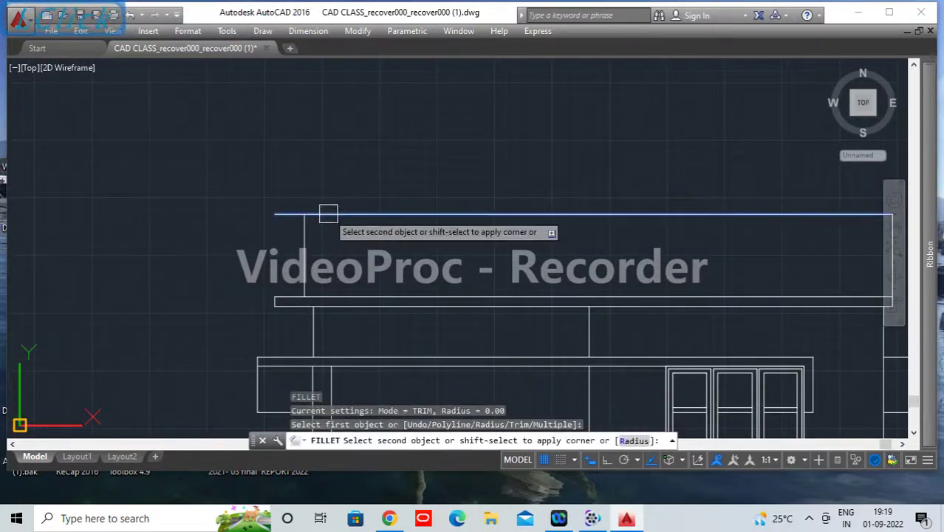
click(308, 244)
scroll(375, 240, down, 3)
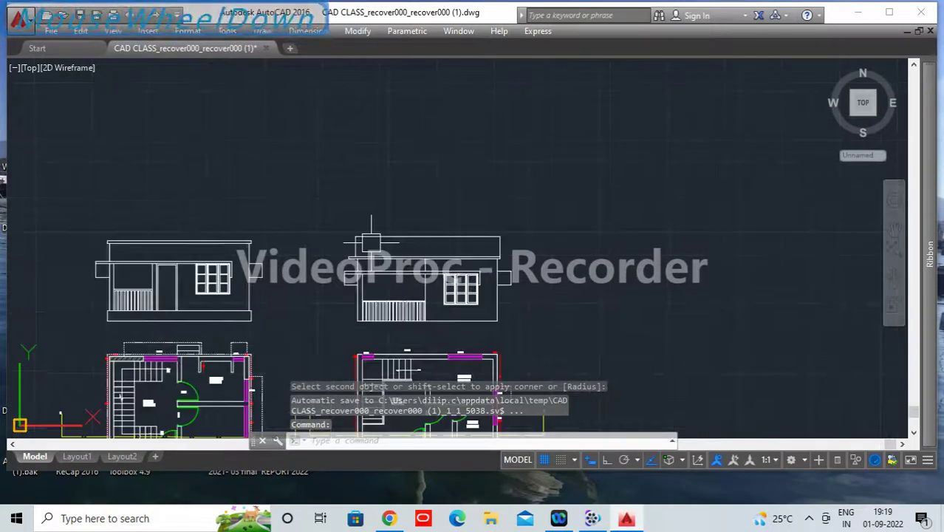
key(Return)
scroll(365, 244, up, 5)
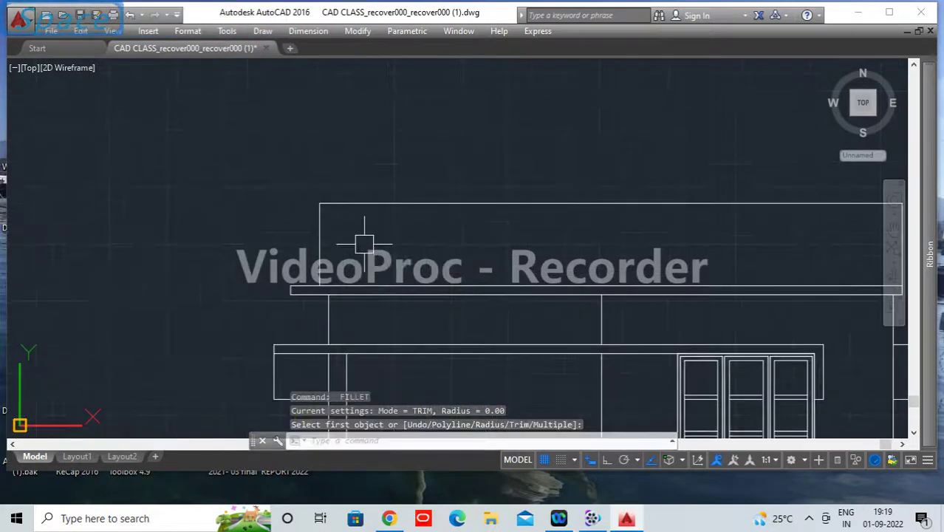
key(Return)
Step: Offset the parapet's two end lines 15 inward and the roof slab's top line 15 upward
click(322, 244)
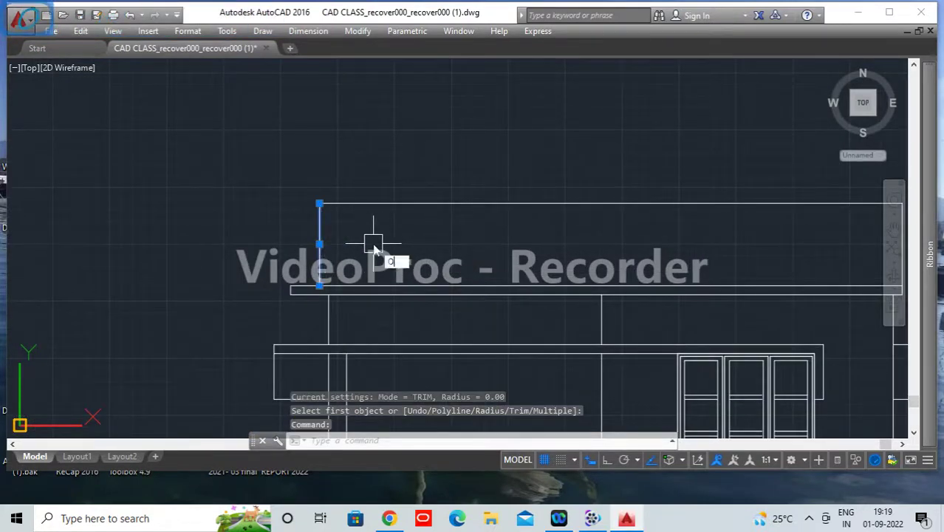
key(Return)
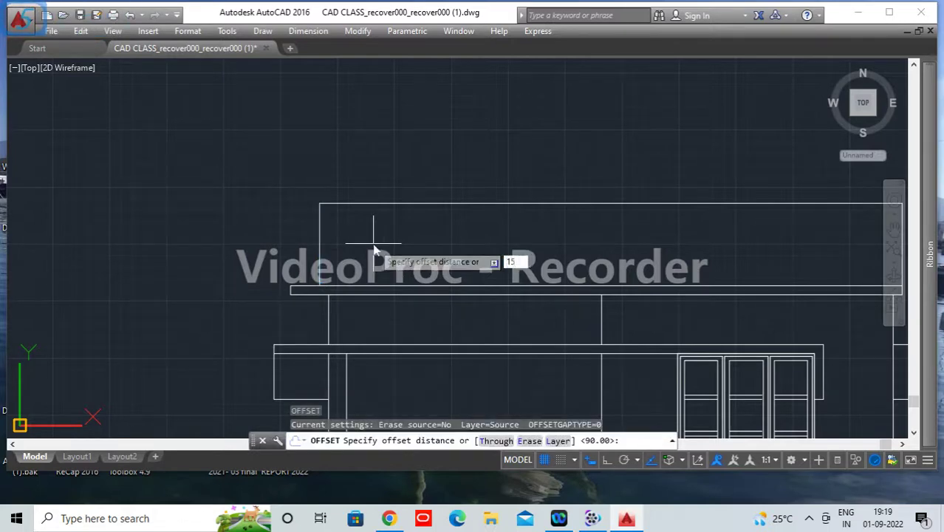
text(15)
key(Return)
click(375, 240)
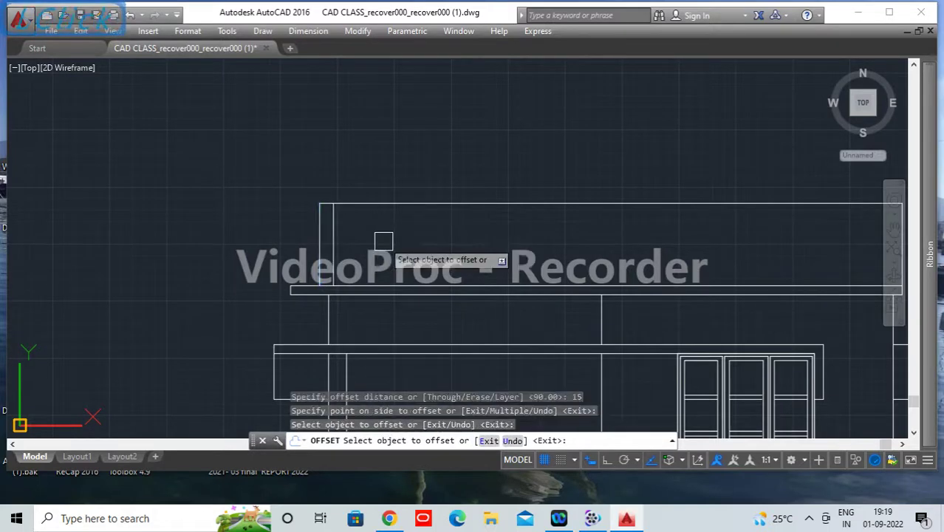
click(397, 285)
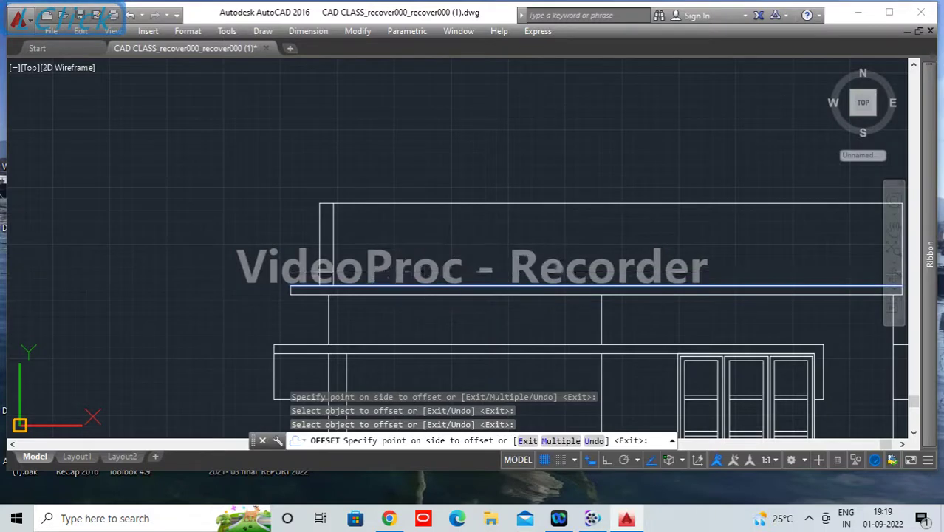
click(480, 244)
mouse_move(723, 243)
middle_down()
mouse_move(408, 234)
mouse_move(415, 219)
middle_up()
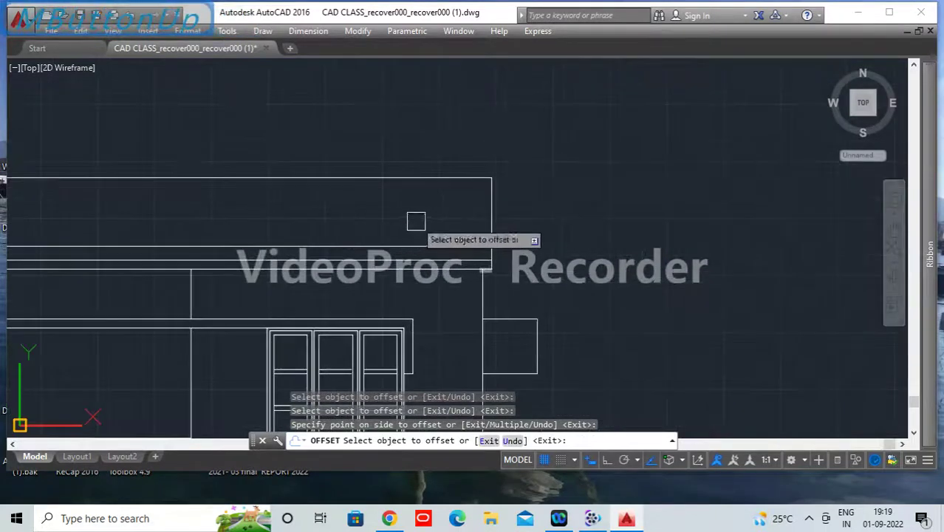
click(491, 211)
click(371, 213)
key(Escape)
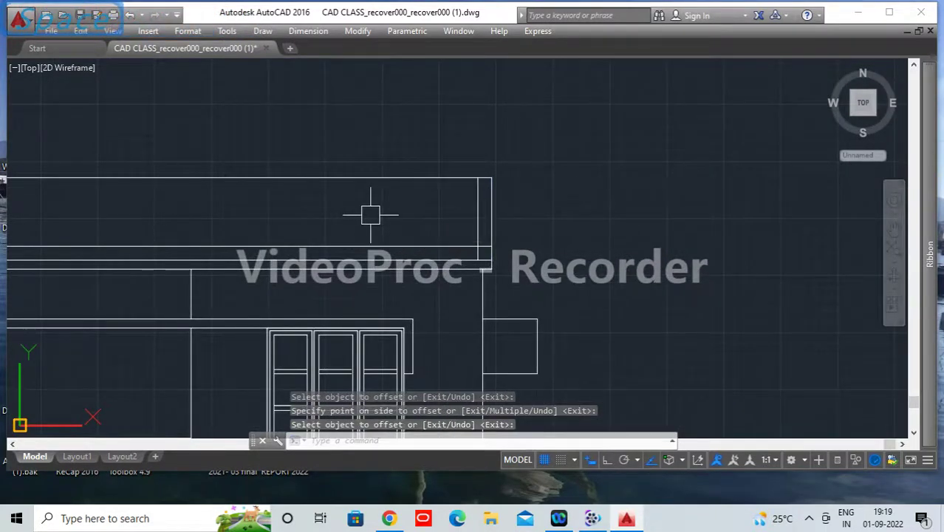
Step: Fillet both lower corners of the parapet's inner outline at radius 0 using the Multiple option
key(Return)
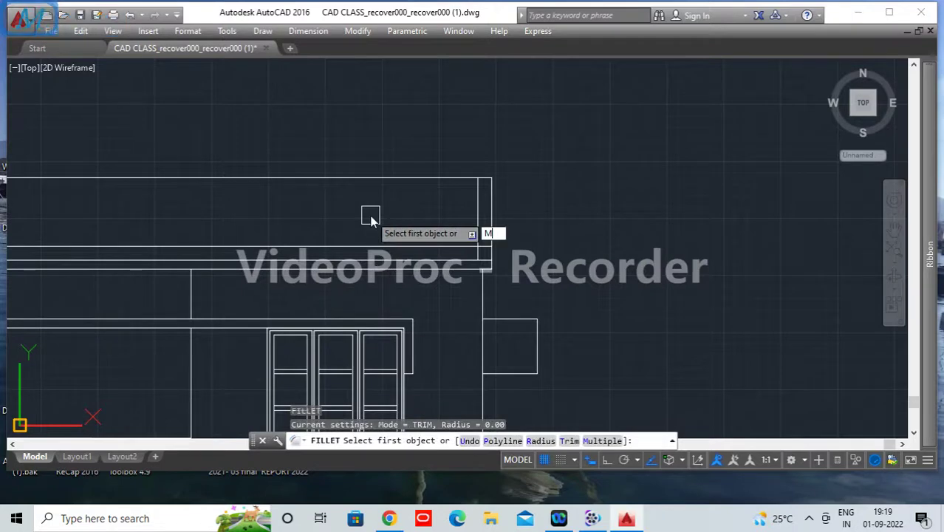
text(M)
key(Return)
scroll(453, 257, up, 2)
click(470, 233)
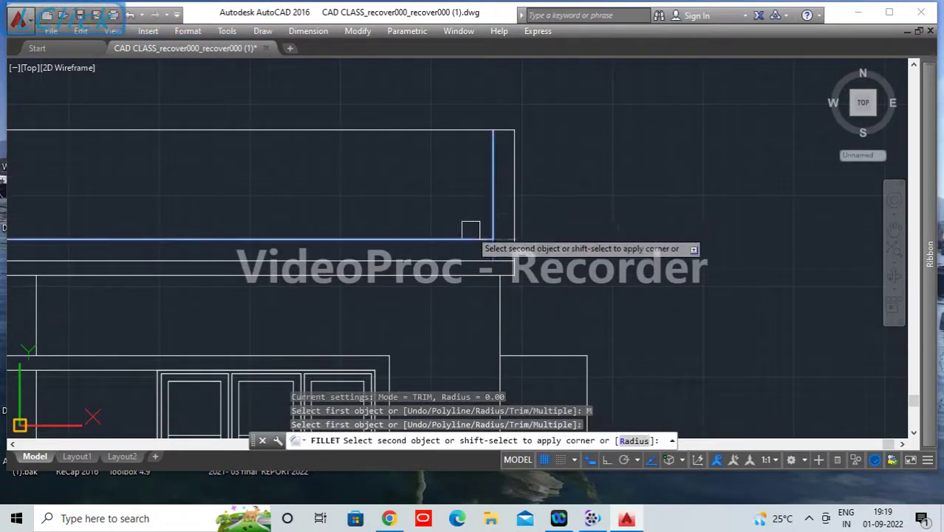
click(471, 230)
scroll(314, 280, down, 2)
middle_drag(235, 279, 684, 297)
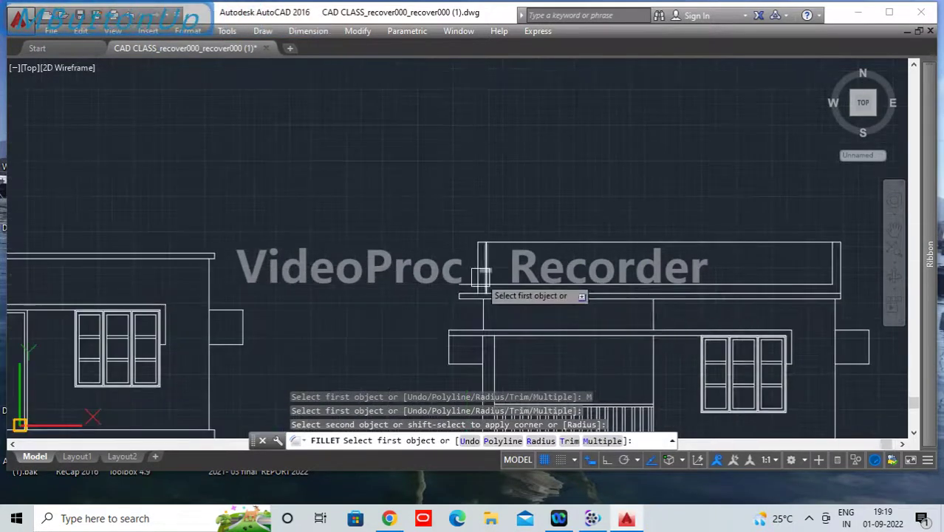
scroll(480, 276, up, 4)
click(497, 265)
click(522, 307)
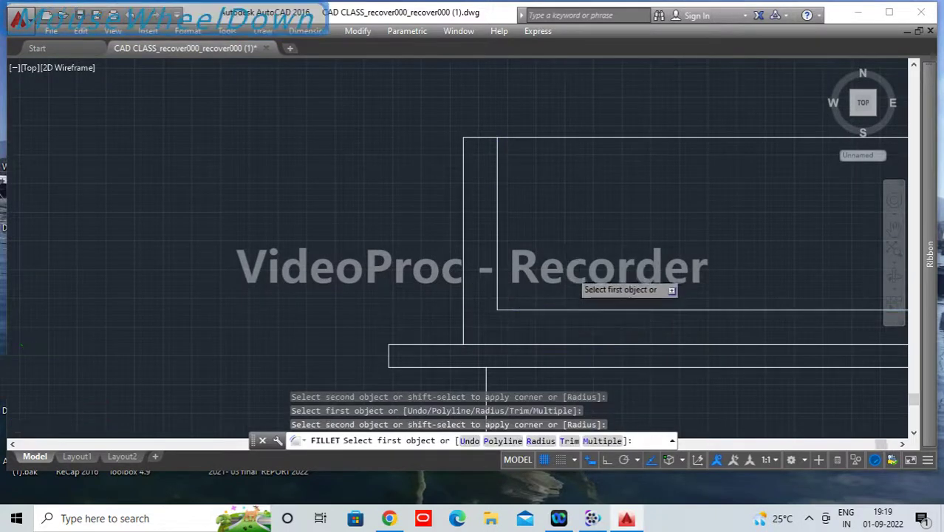
scroll(571, 273, down, 4)
middle_drag(657, 265, 466, 220)
key(space)
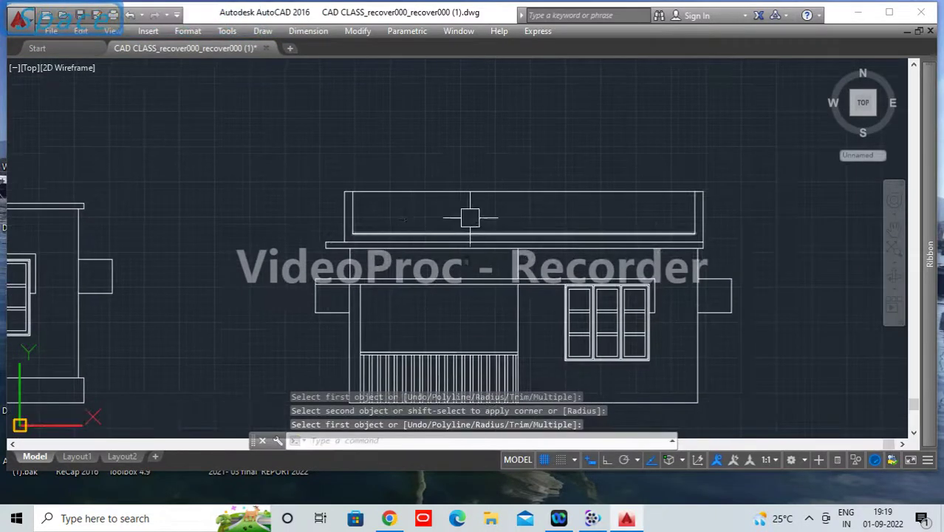
Step: Draw a vertical line from the midpoint of the parapet's top line down to its inner bottom line
scroll(407, 216, up, 2)
scroll(576, 210, down, 3)
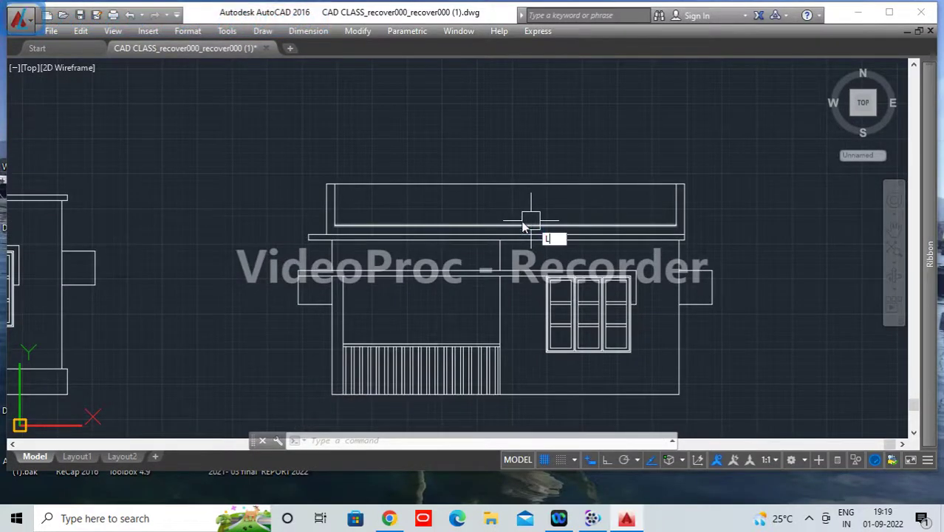
key(Return)
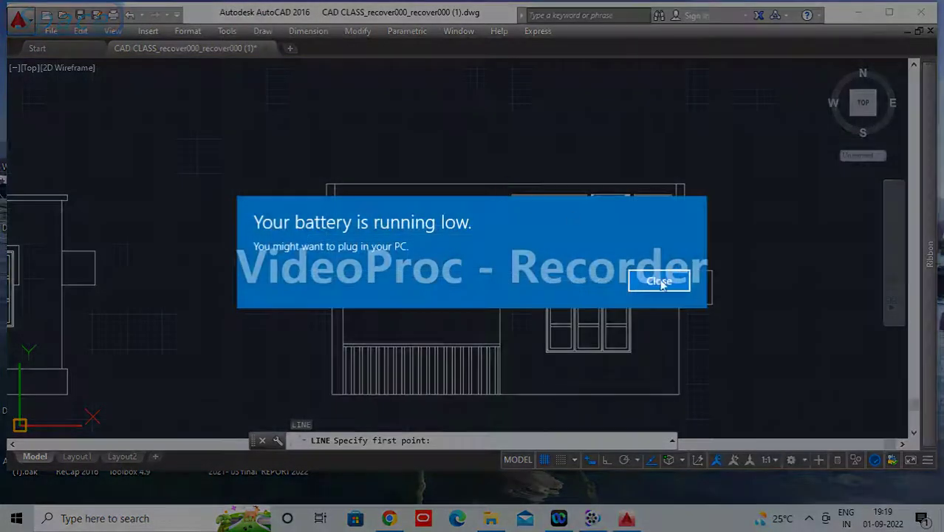
click(674, 286)
click(505, 184)
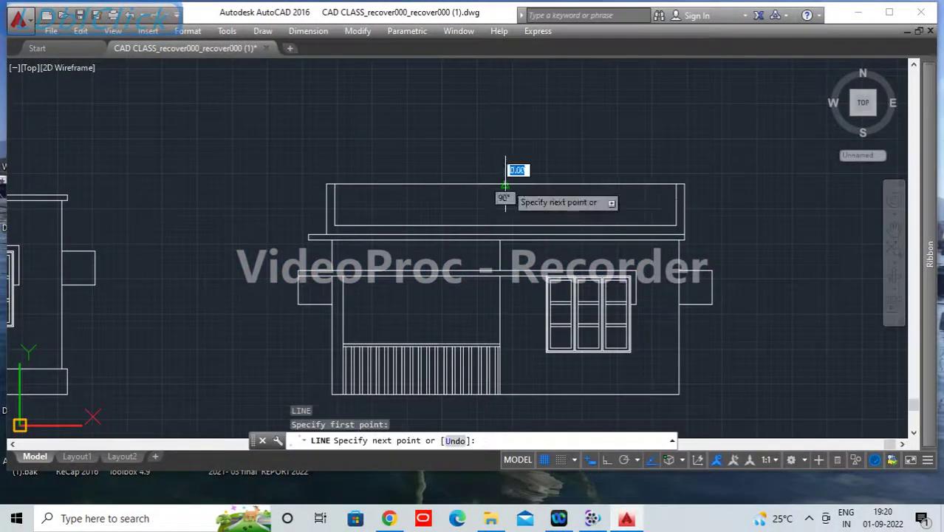
click(506, 225)
key(Return)
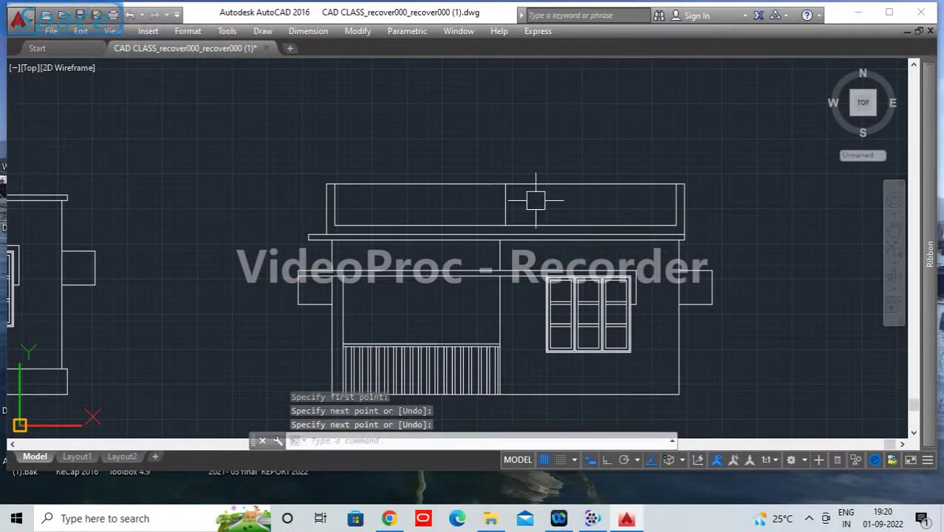
Step: Offset the parapet's central vertical line 7.5 to both sides and erase the original, leaving a middle post
scroll(534, 203, up, 2)
double_click(487, 213)
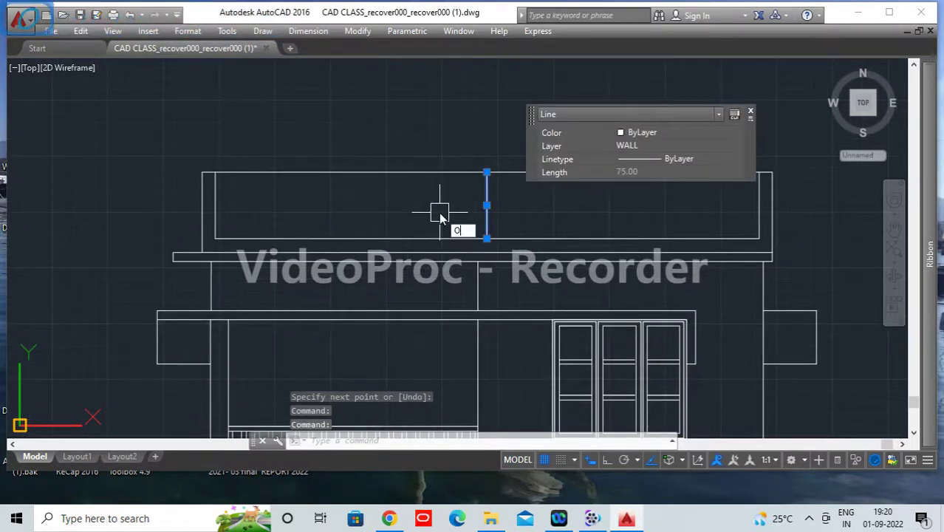
key(Return)
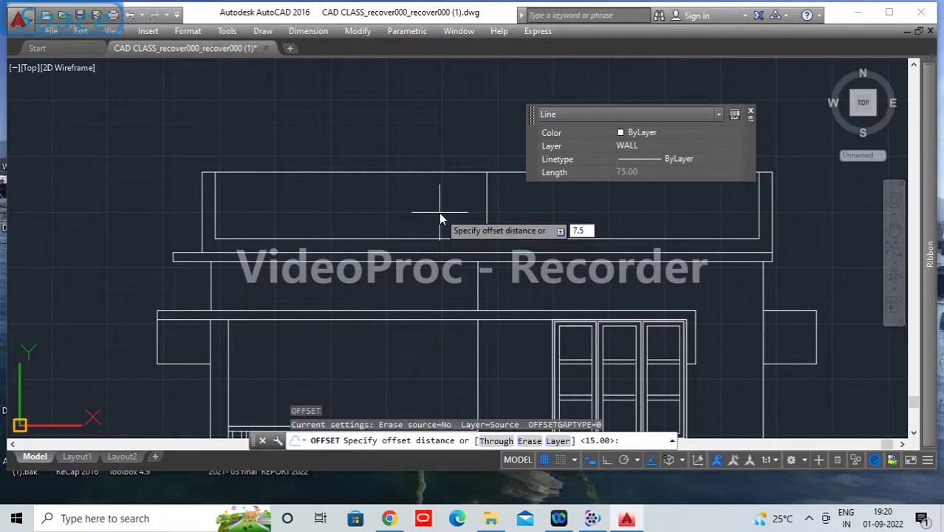
key(Return)
click(488, 207)
click(480, 193)
scroll(482, 194, up, 2)
click(465, 209)
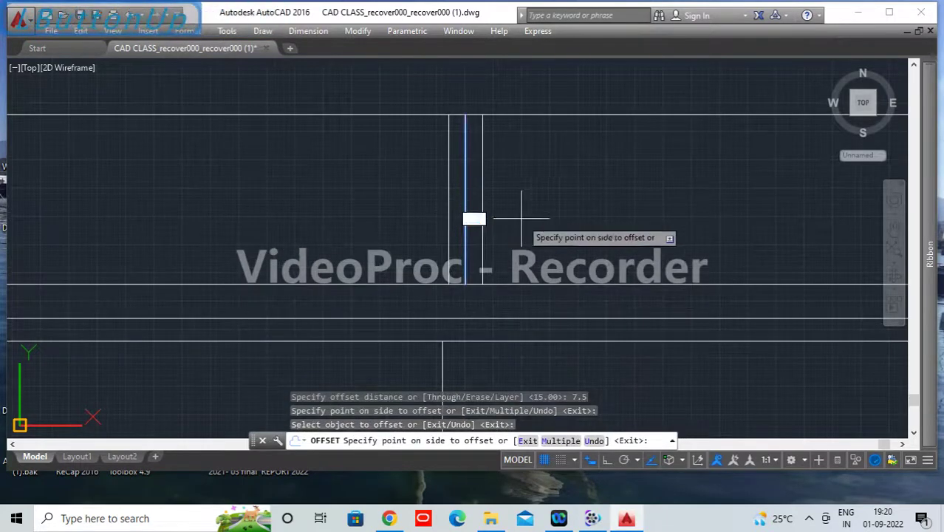
click(480, 215)
key(Return)
click(462, 215)
key(Delete)
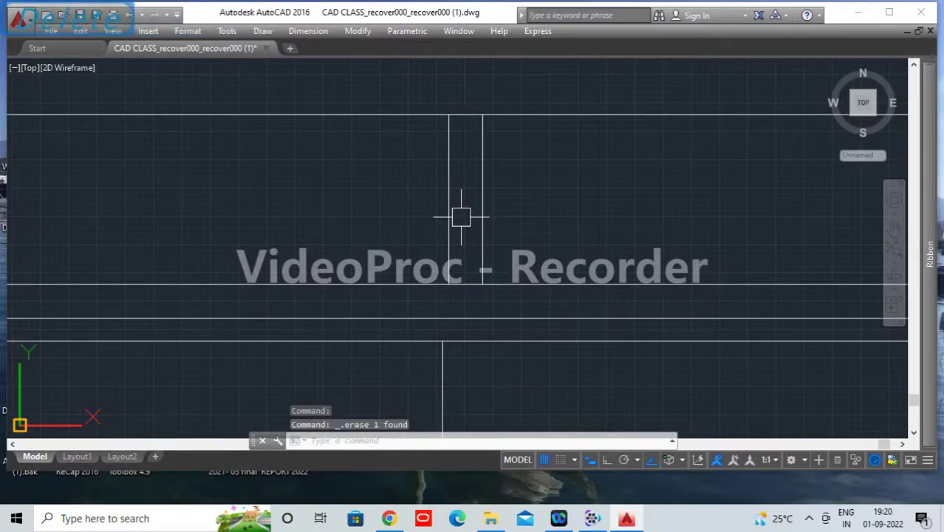
scroll(443, 207, down, 4)
scroll(414, 197, up, 3)
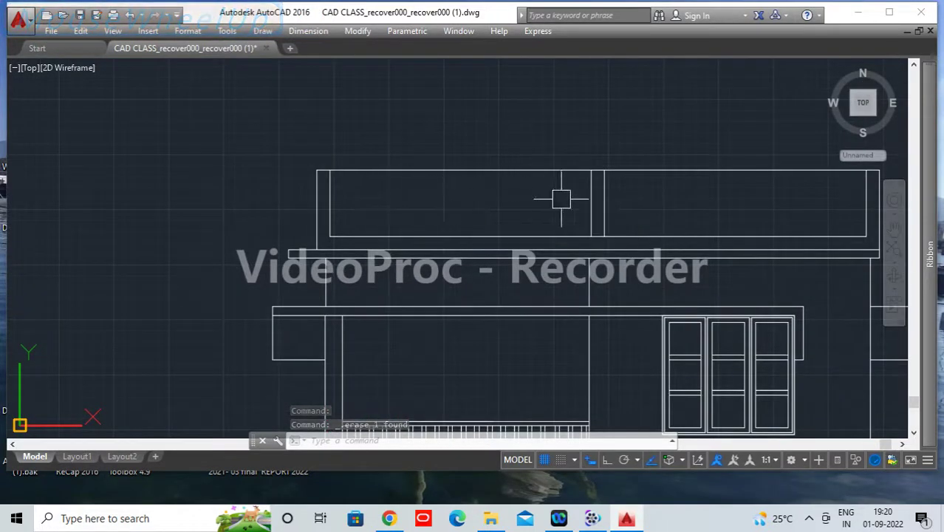
double_click(452, 170)
text(o)
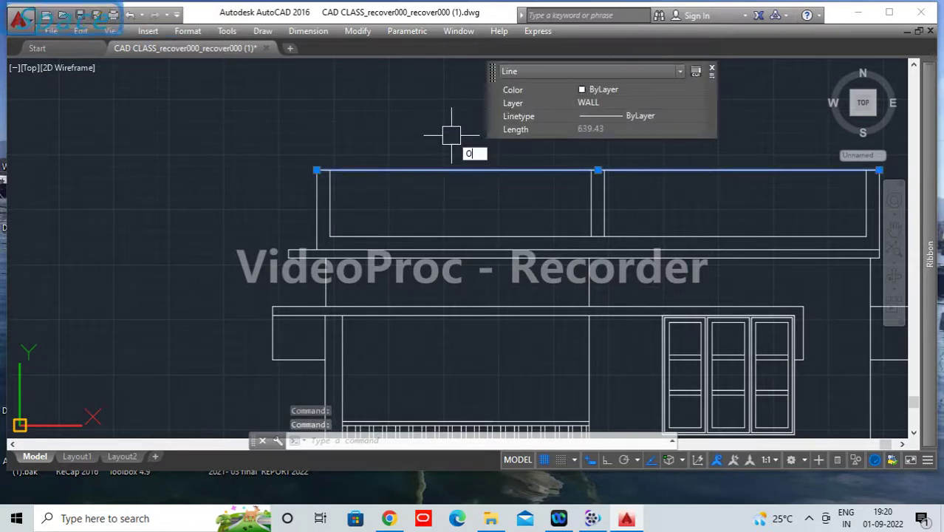
key(space)
text(10)
key(Return)
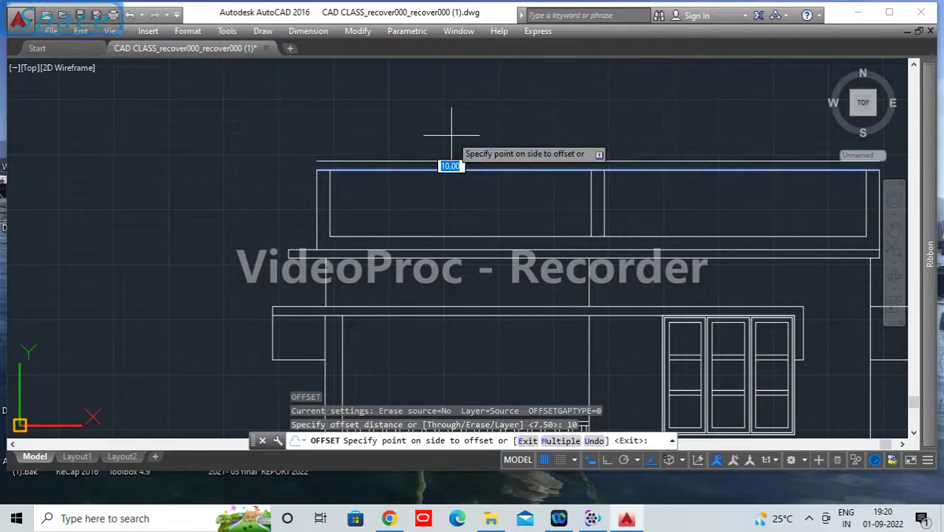
key(Escape)
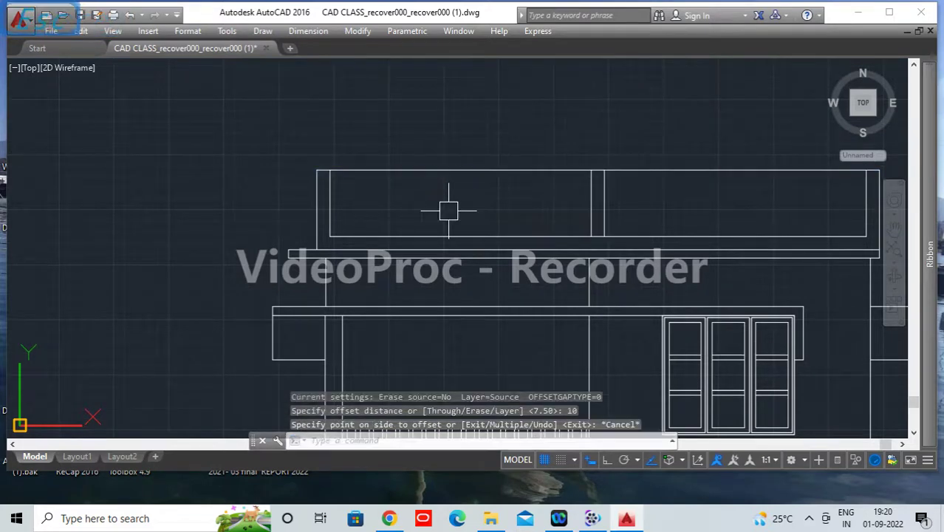
Step: Offset the parapet's top line 15 downward and the new line 5 further down, forming the upper rail
key(space)
text(15)
key(Return)
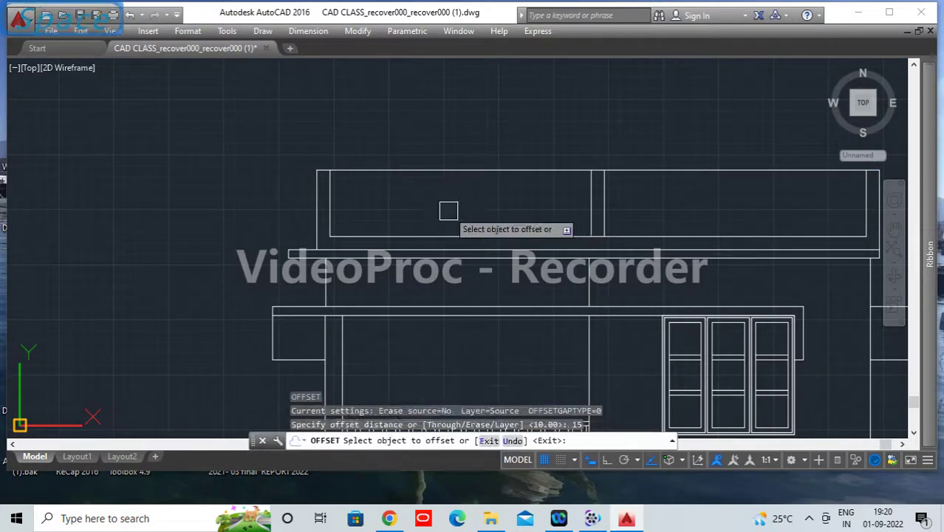
click(442, 171)
click(433, 206)
key(Escape)
key(space)
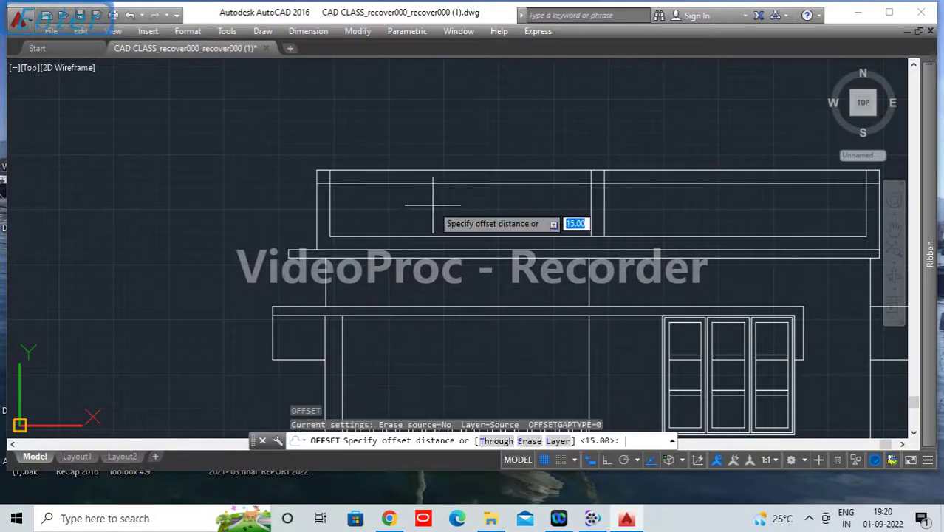
key(Return)
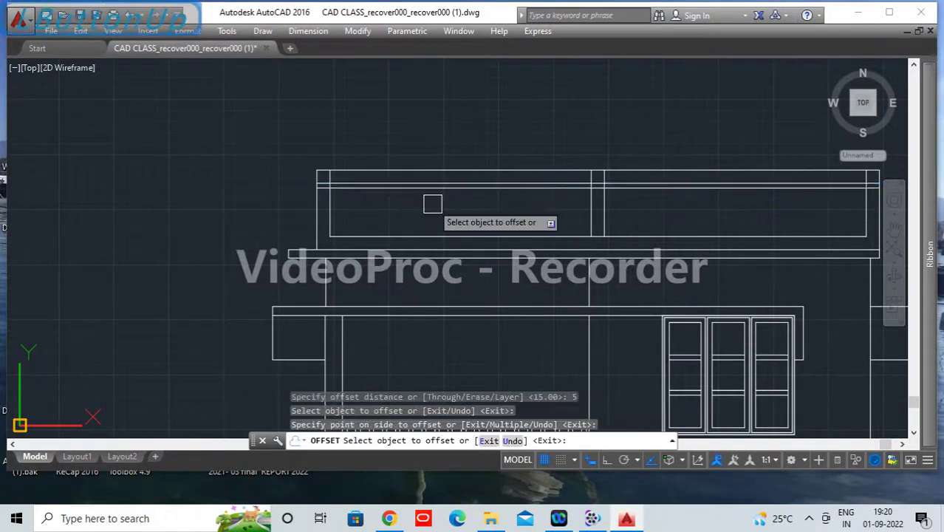
key(Escape)
Step: Offset the upper rail's lower line 15 downward and the resulting line another 5, forming the middle rail
key(space)
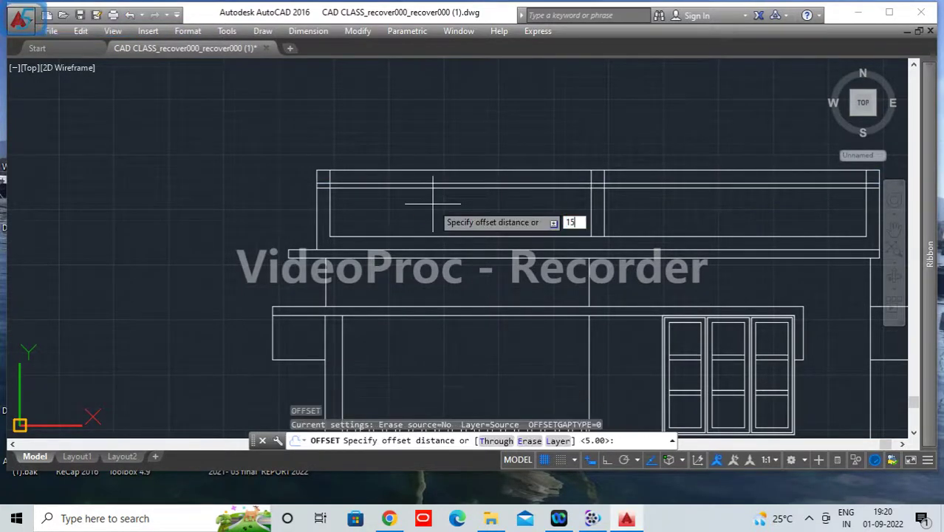
key(Return)
click(432, 183)
click(431, 213)
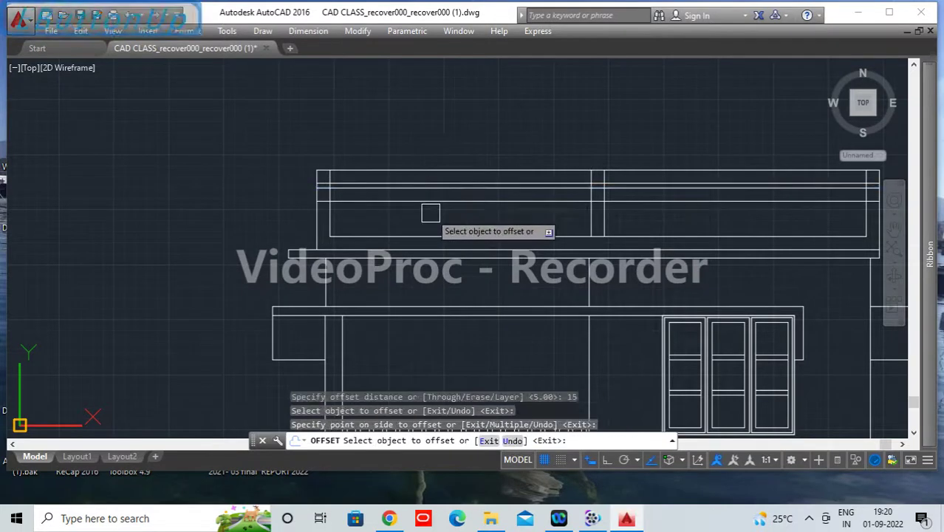
key(Escape)
key(space)
text(5)
key(Return)
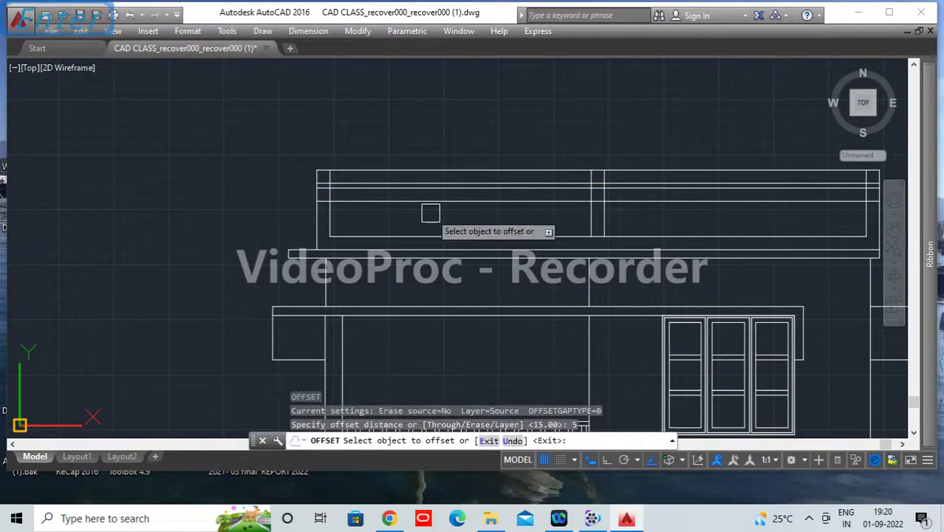
click(432, 202)
click(431, 210)
click(434, 207)
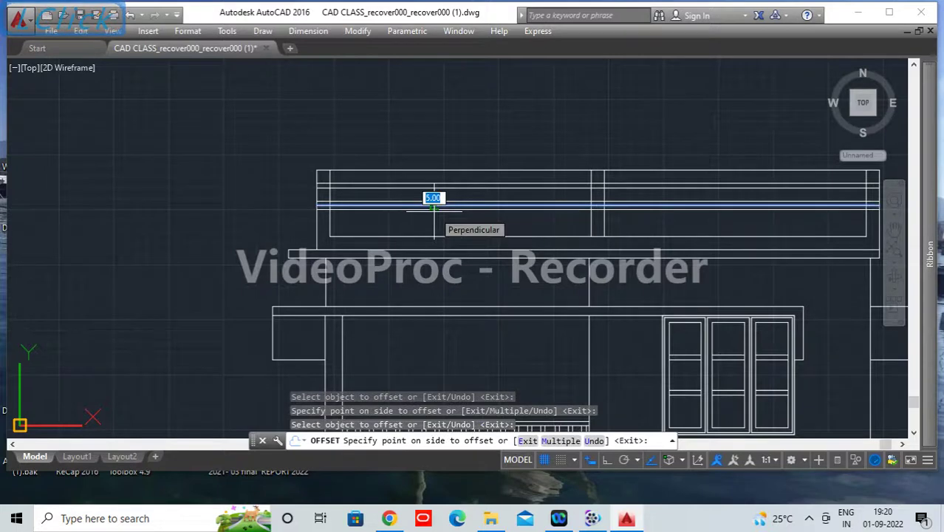
key(Escape)
Step: Offset the middle rail's lower line 15 downward and the resulting line another 5, forming the lowest rail
key(space)
text(15)
key(Return)
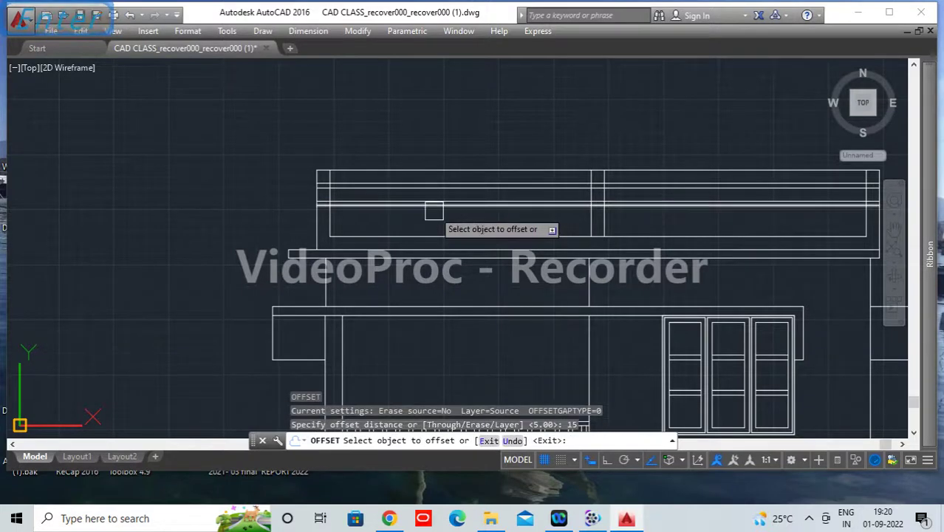
click(432, 208)
click(432, 226)
key(Escape)
key(space)
text(5)
key(Return)
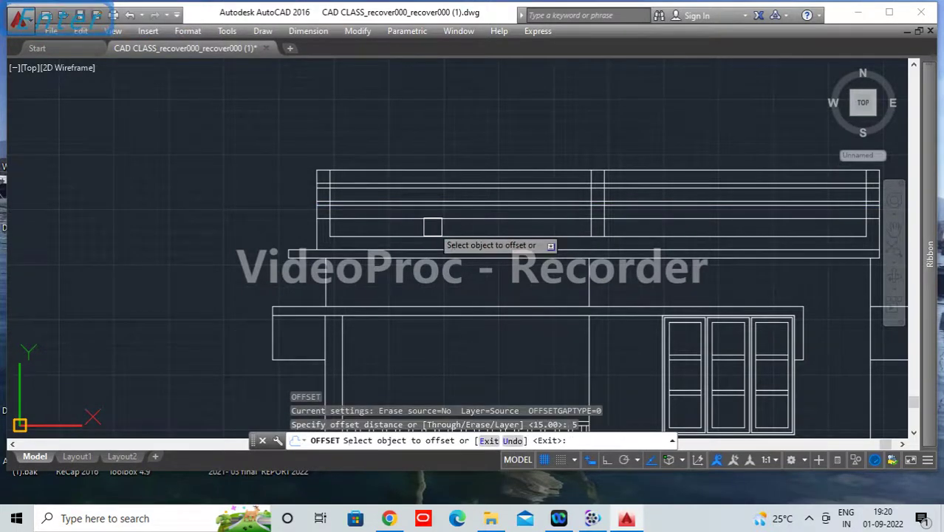
click(432, 208)
click(432, 231)
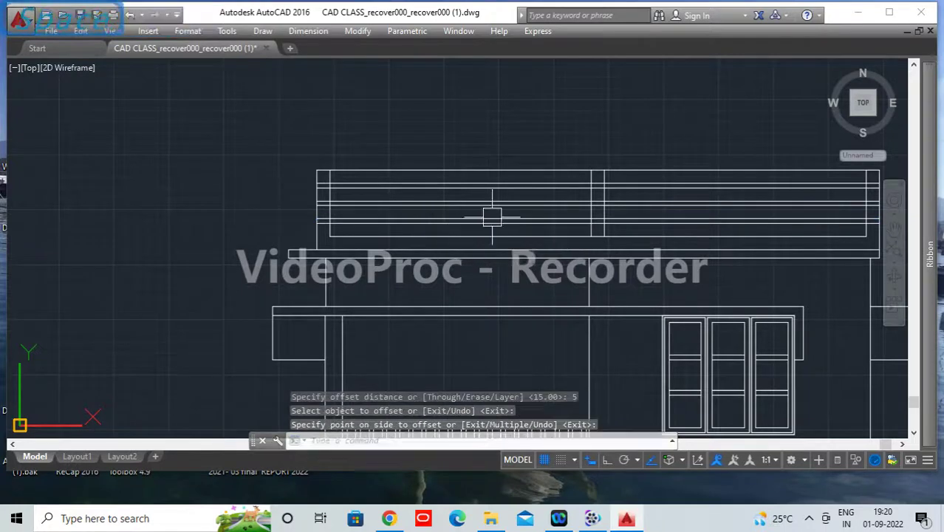
key(Return)
Step: Trim the rail lines out of the parapet's balcony-side end post, using all objects as cutting edges
text(TR)
key(Return)
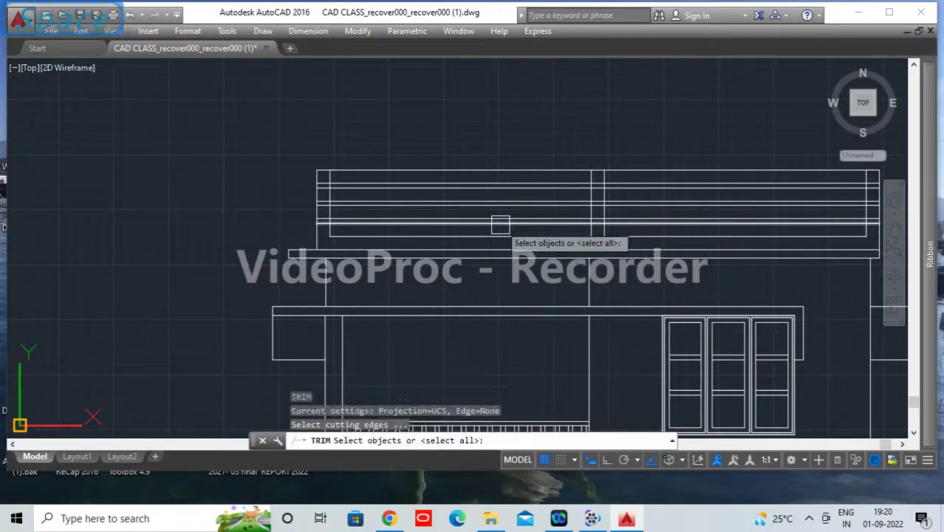
key(Return)
scroll(320, 173, up, 4)
click(315, 217)
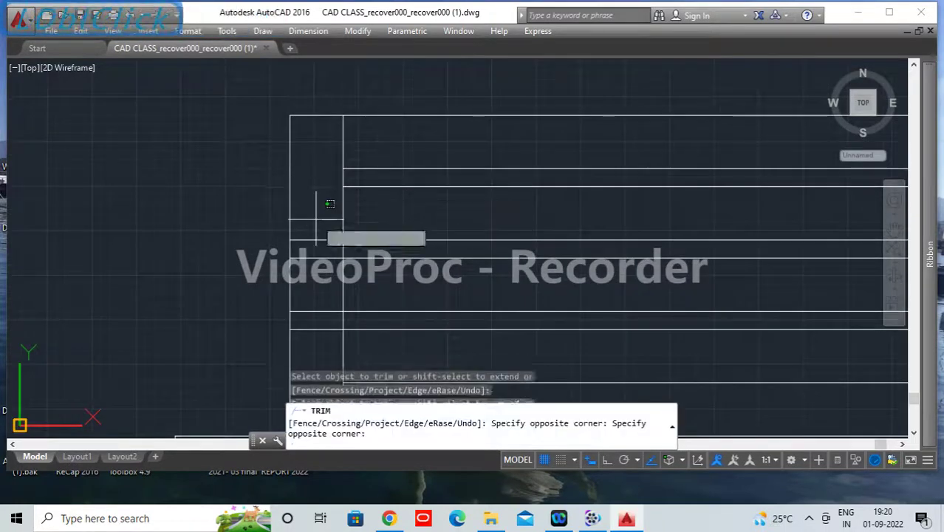
click(313, 344)
scroll(340, 294, down, 5)
Step: Trim the rail lines out of the parapet's middle post and the end post above the bedroom side
scroll(725, 303, up, 4)
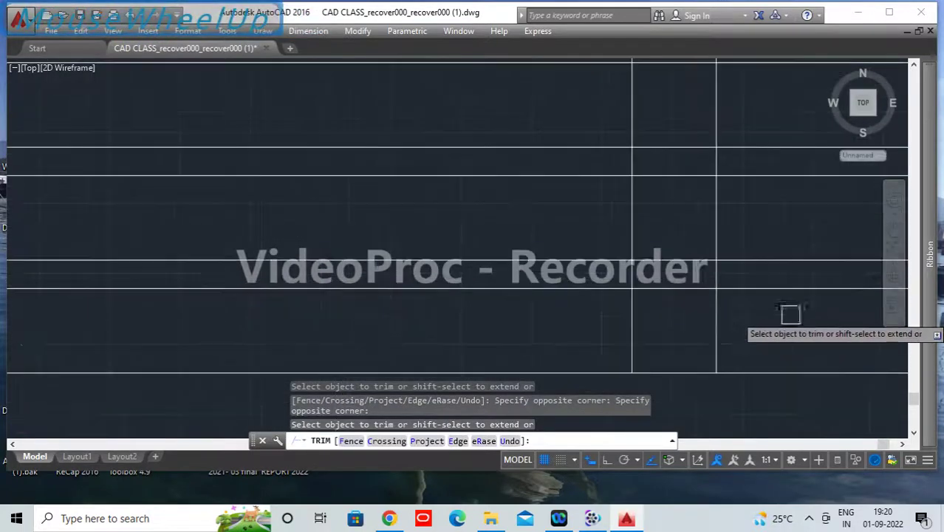
click(691, 322)
middle_drag(676, 105, 566, 242)
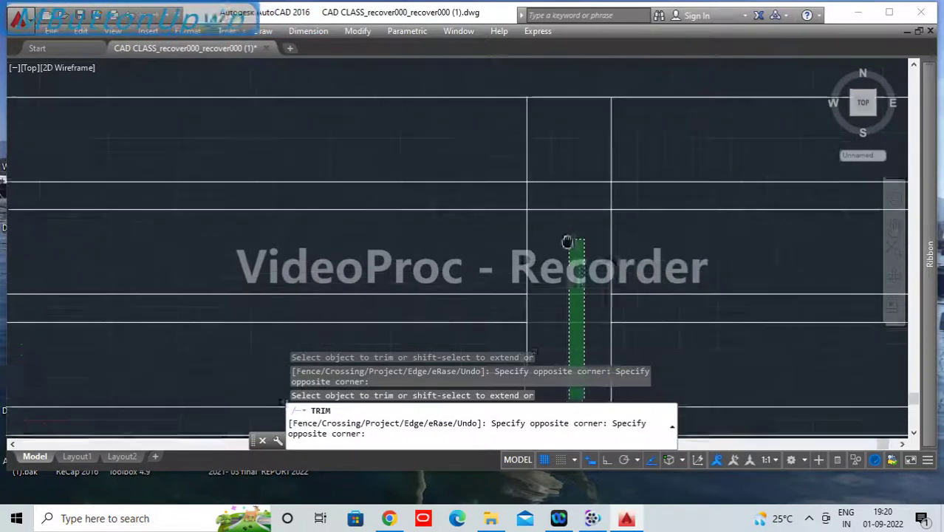
click(565, 164)
scroll(563, 221, down, 4)
scroll(709, 260, up, 4)
click(727, 226)
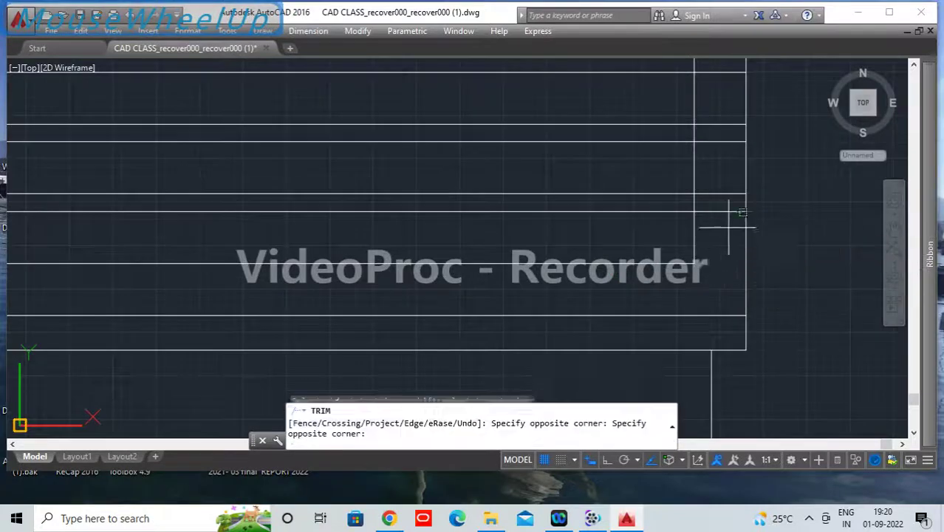
middle_drag(705, 80, 641, 194)
click(648, 184)
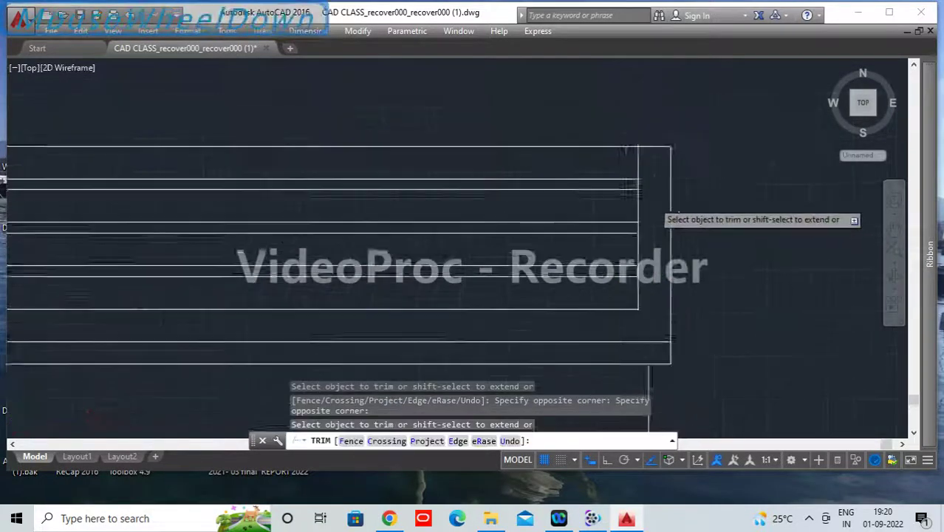
scroll(676, 236, down, 5)
key(space)
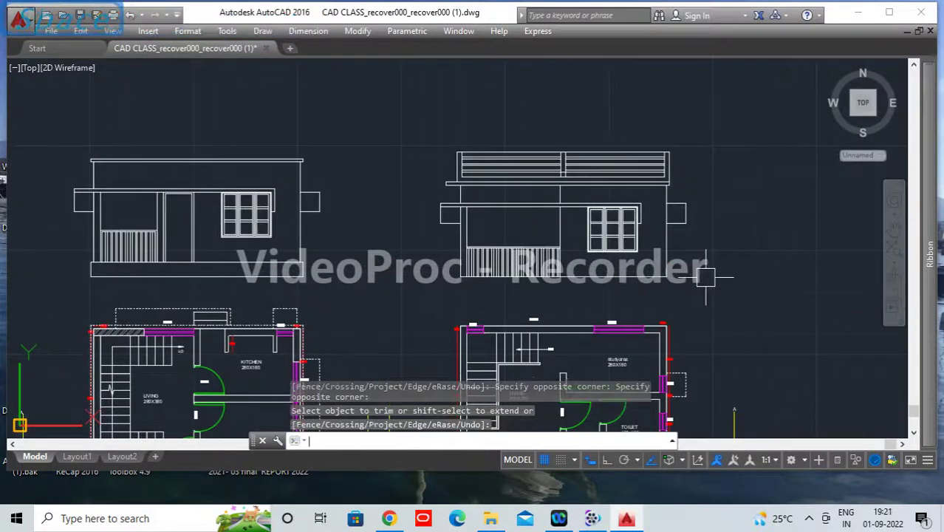
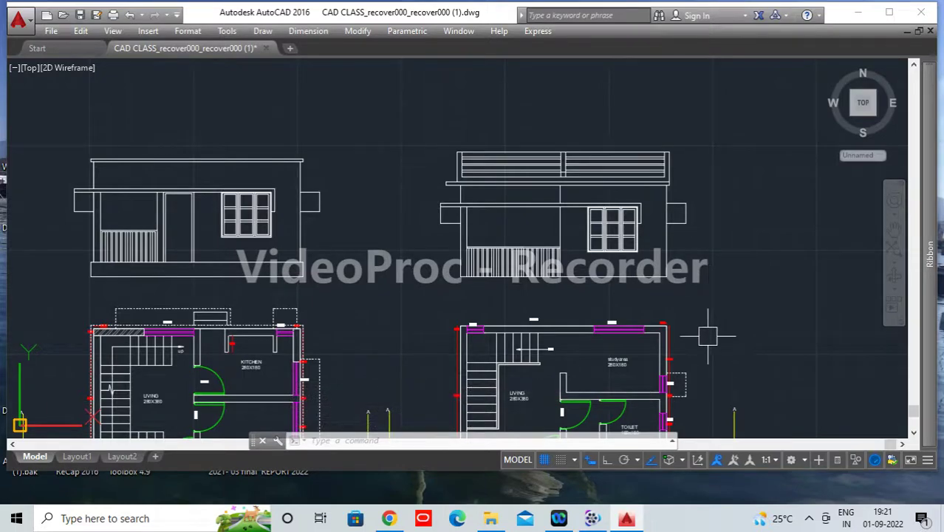
Step: Move the entire first-floor elevation by its balcony-side bottom wall corner onto the top of the ground-floor roof slab, aligned with the wall
middle_drag(707, 336, 700, 170)
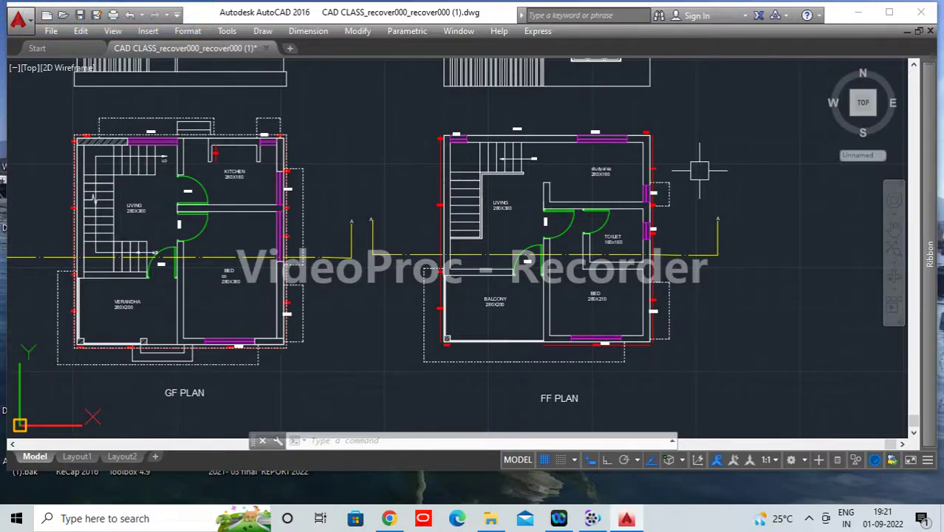
middle_drag(698, 174, 654, 353)
click(640, 273)
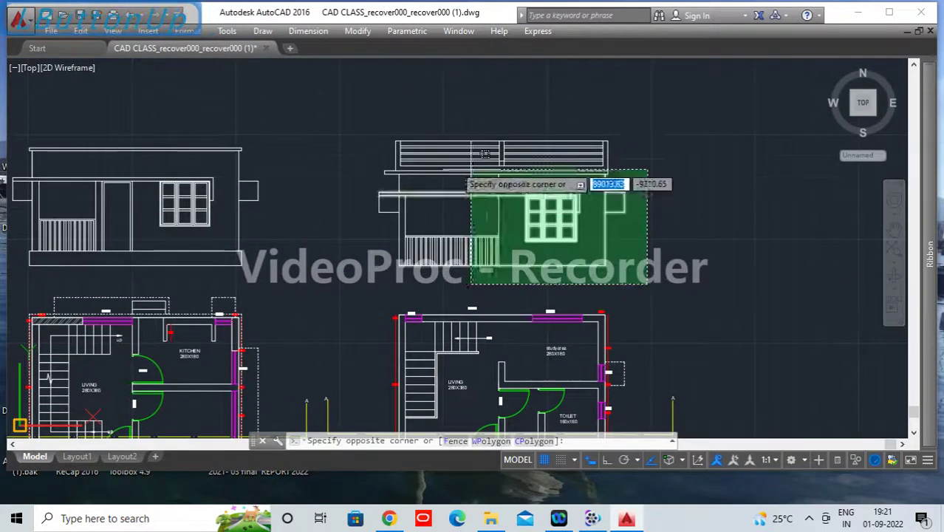
click(351, 135)
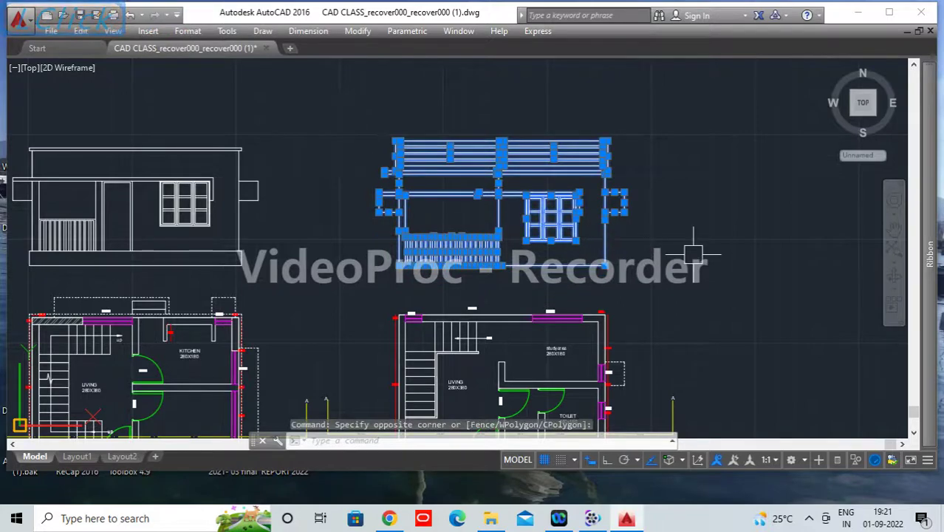
key(Return)
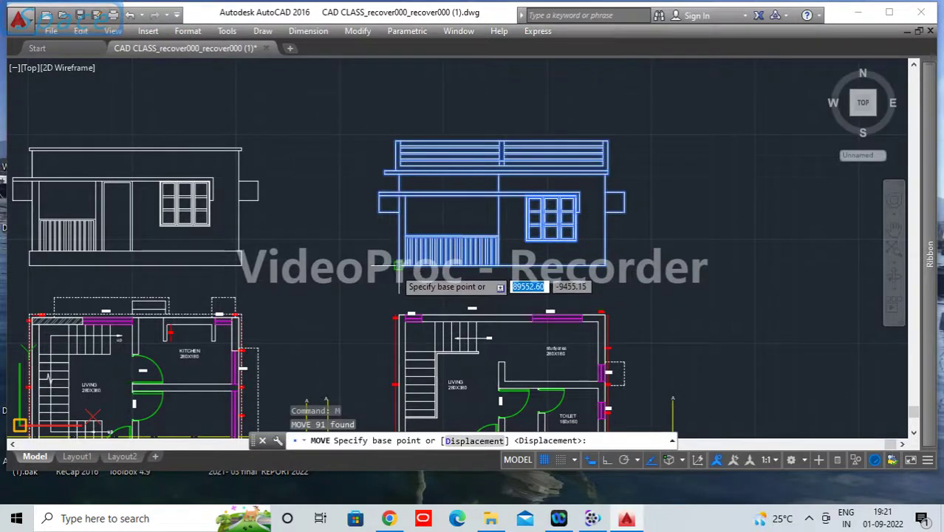
click(399, 266)
scroll(123, 226, up, 6)
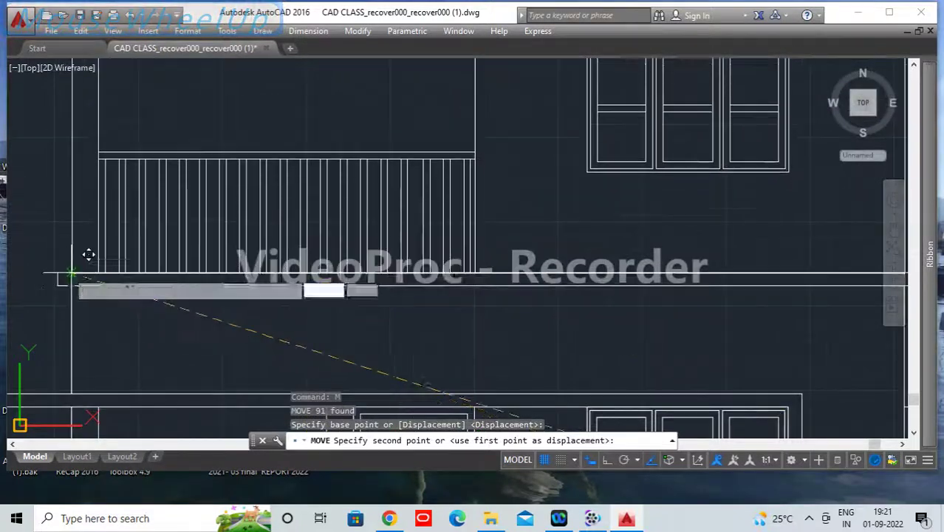
click(70, 276)
scroll(502, 287, down, 6)
scroll(502, 287, up, 3)
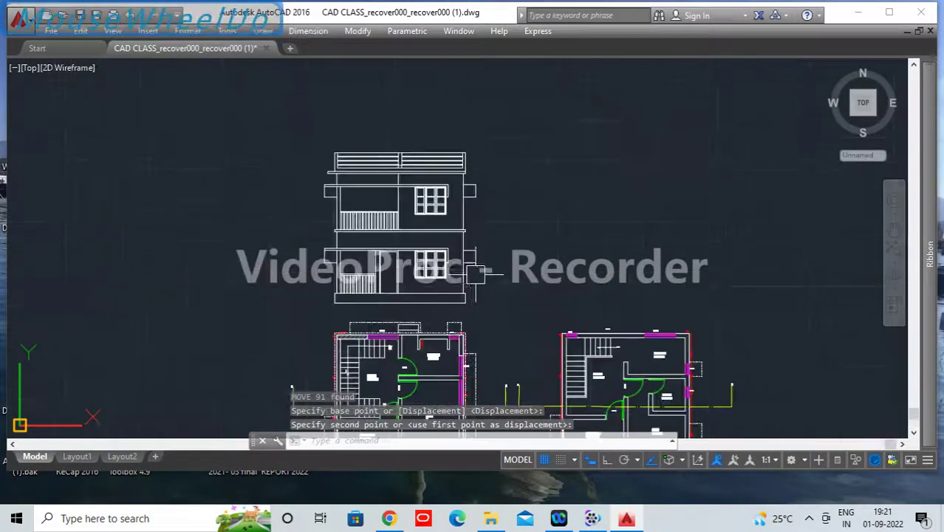
middle_drag(502, 288, 495, 247)
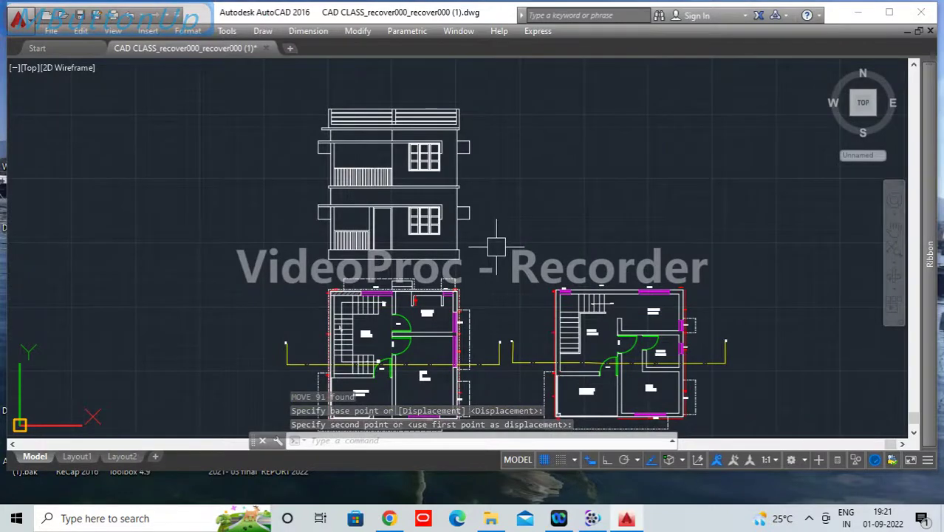
scroll(393, 125, up, 4)
middle_drag(352, 130, 350, 242)
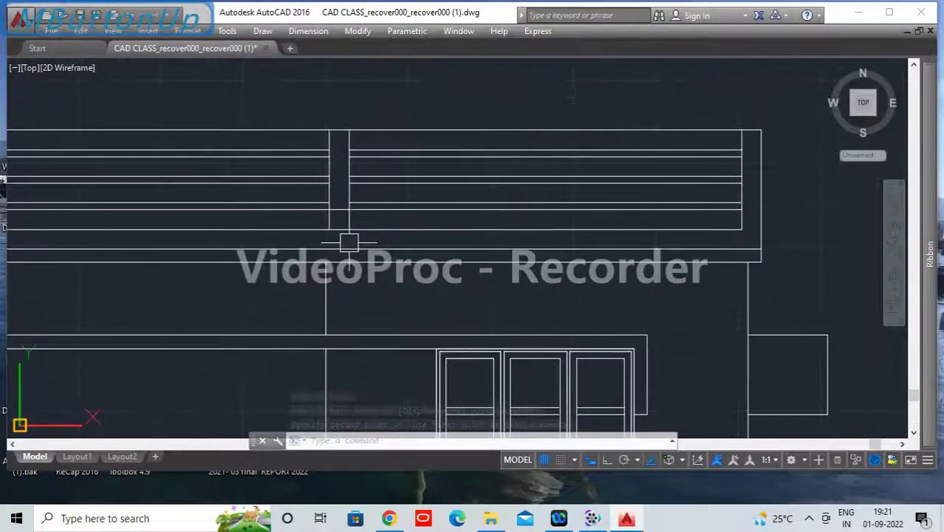
text(TR)
key(Return)
scroll(353, 244, down, 8)
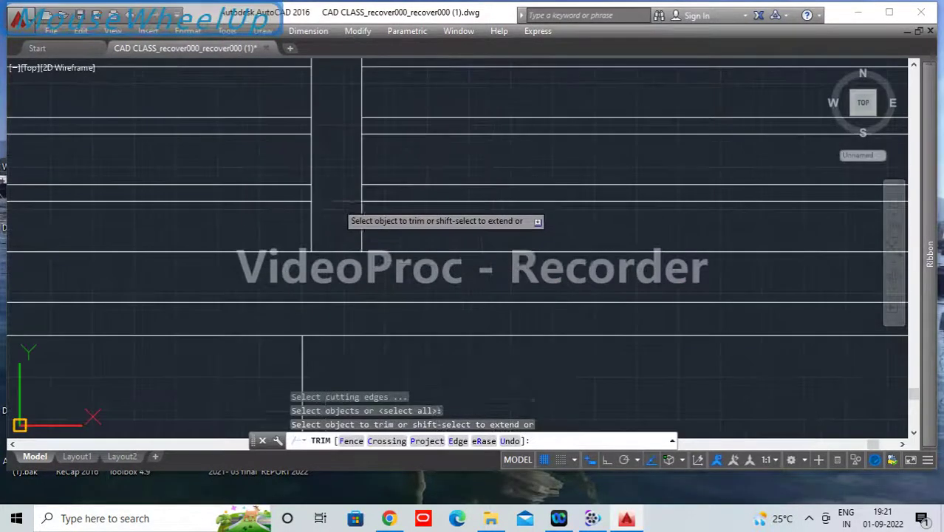
middle_drag(523, 259, 536, 169)
key(Return)
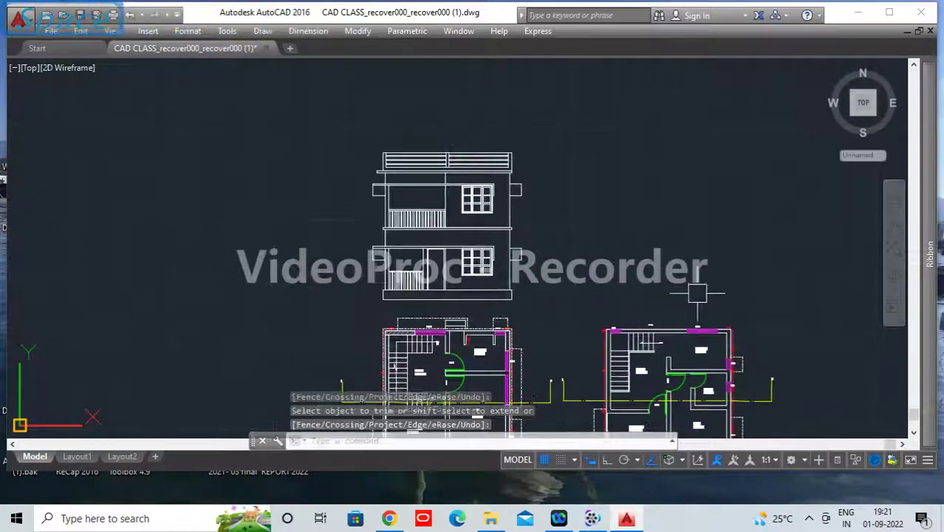
Step: Examine the balcony door beside the bedroom wall on the first-floor plan
middle_drag(695, 293, 638, 204)
middle_drag(734, 334, 692, 343)
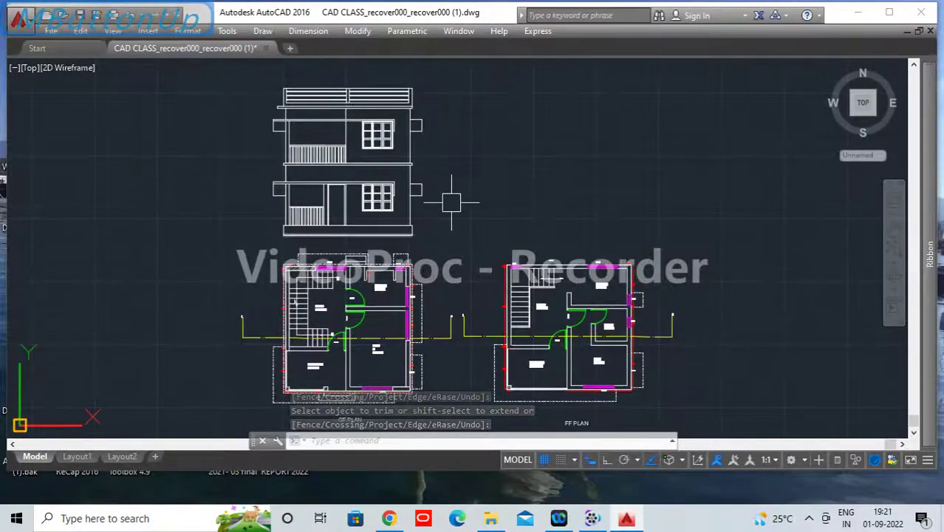
scroll(334, 356, up, 5)
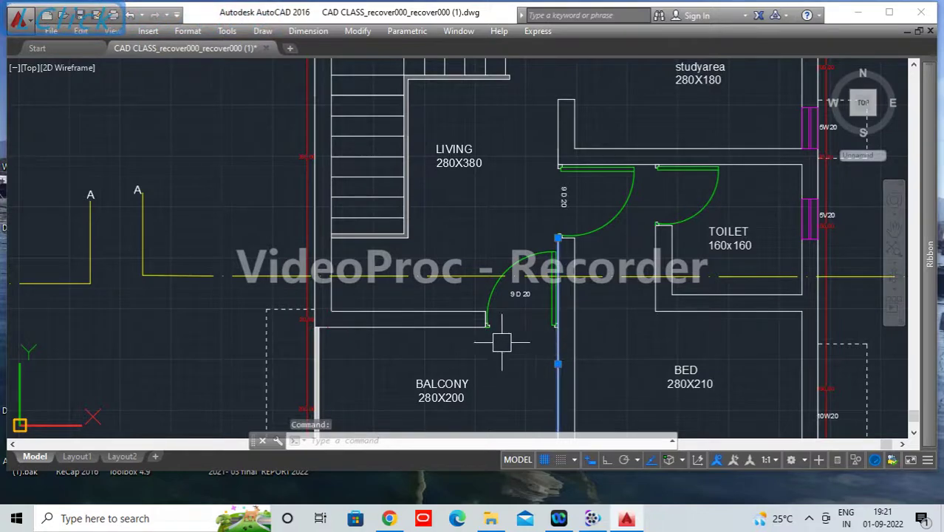
key(Escape)
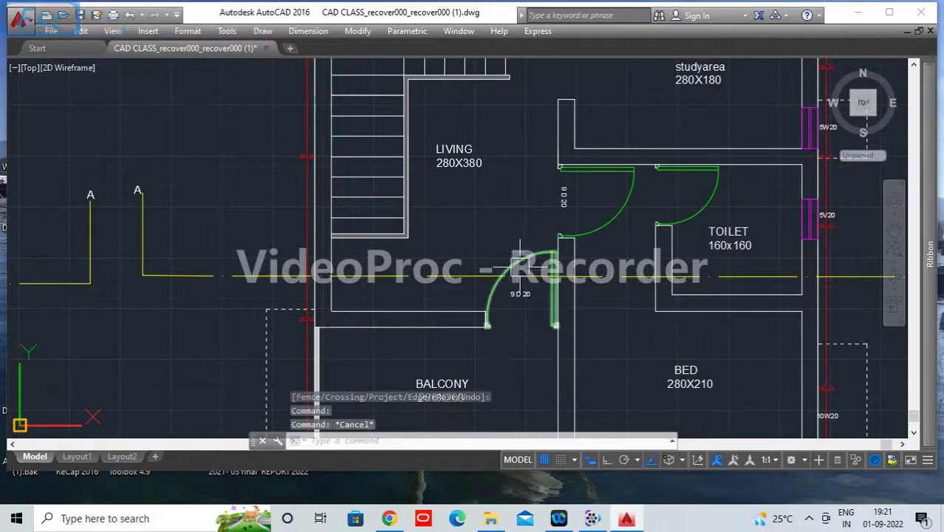
scroll(517, 338, down, 8)
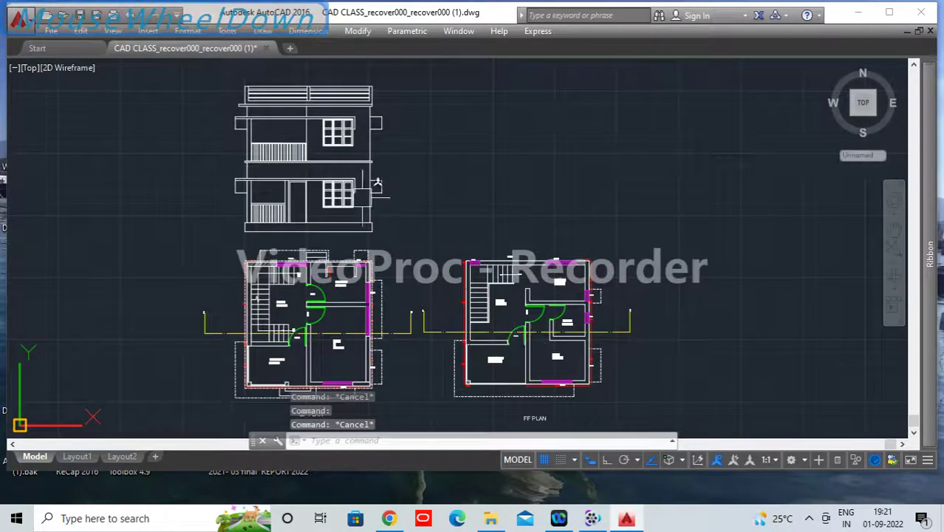
middle_drag(333, 145, 432, 249)
scroll(431, 248, up, 6)
click(330, 208)
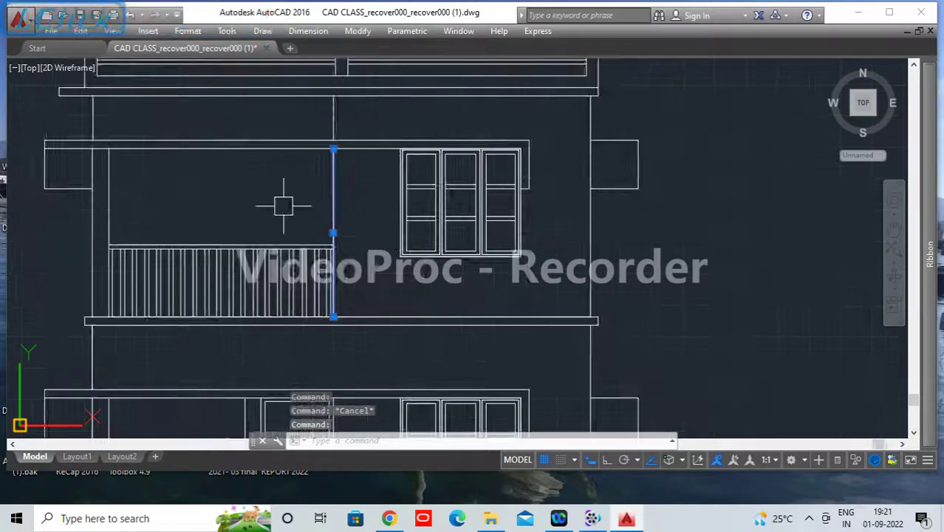
text(o)
key(space)
key(Return)
click(333, 207)
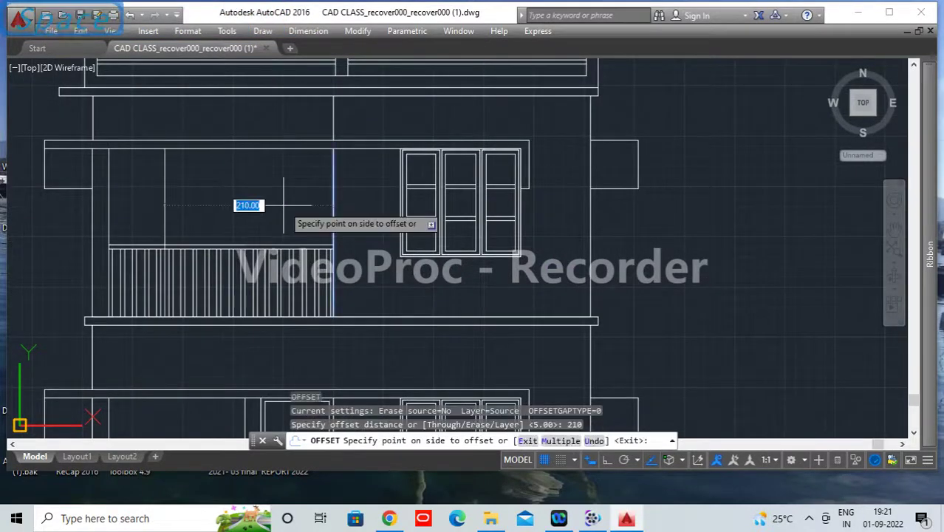
key(Escape)
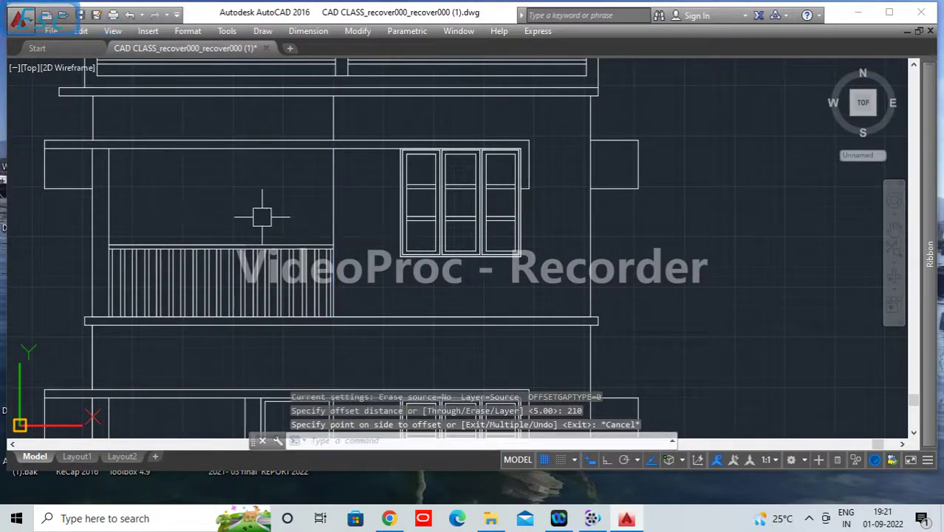
Step: Offset the first-floor wall line between balcony and bedroom 90 toward the balcony to mark the door's other edge
key(Return)
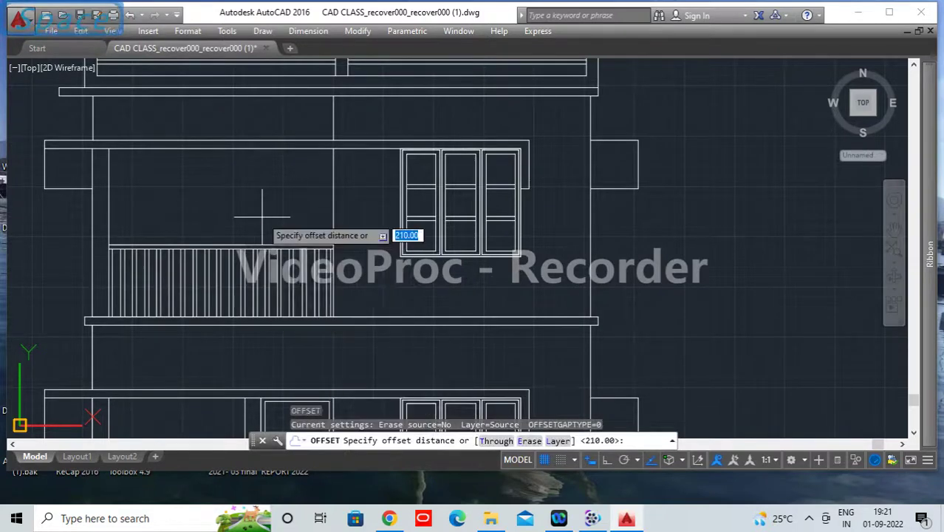
text(90)
key(Return)
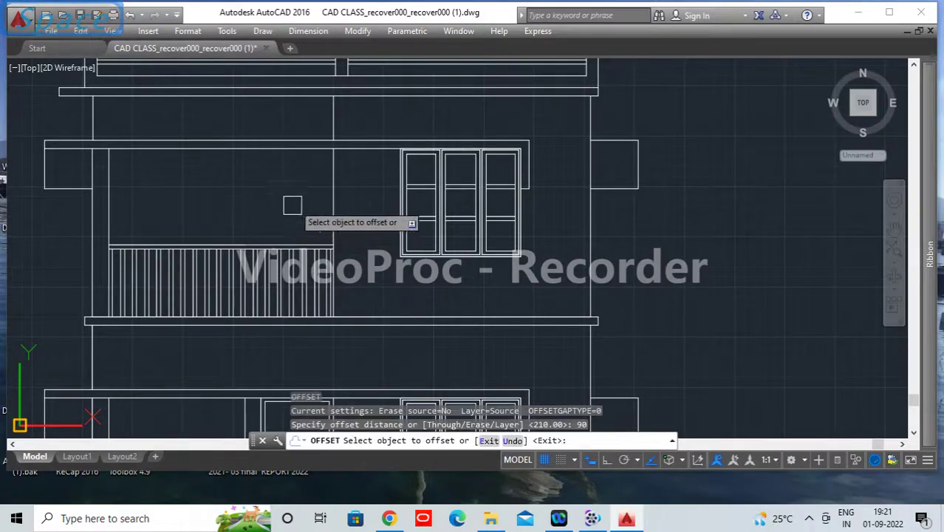
click(334, 204)
click(228, 214)
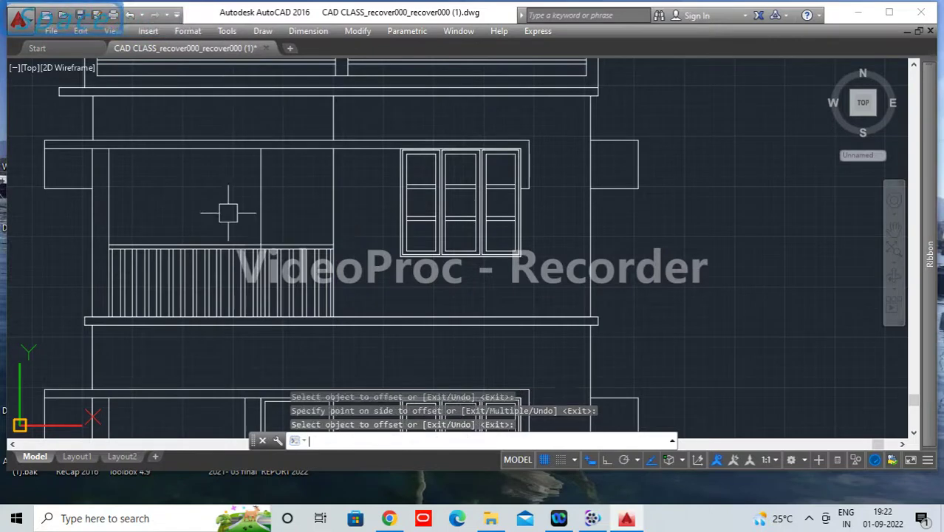
key(Return)
Step: Offset the sunshade's bottom line 5 downward and both door edge lines 5 inward to form the first-floor door frame
key(Return)
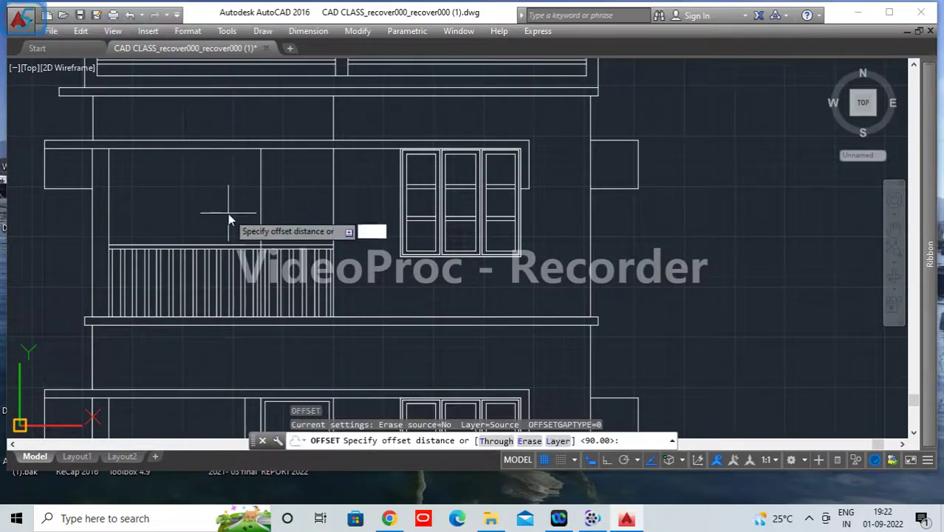
text(5)
key(Return)
click(294, 141)
click(282, 211)
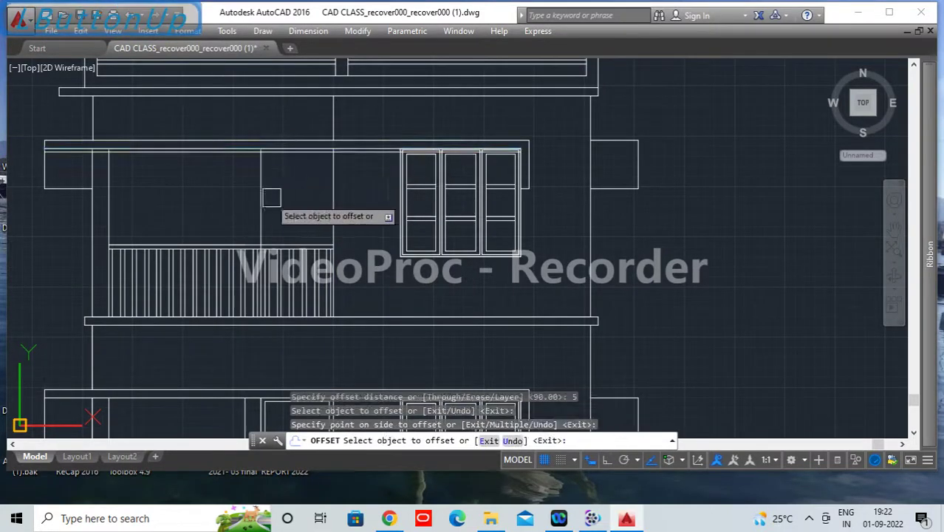
click(262, 194)
click(315, 194)
click(330, 186)
click(301, 193)
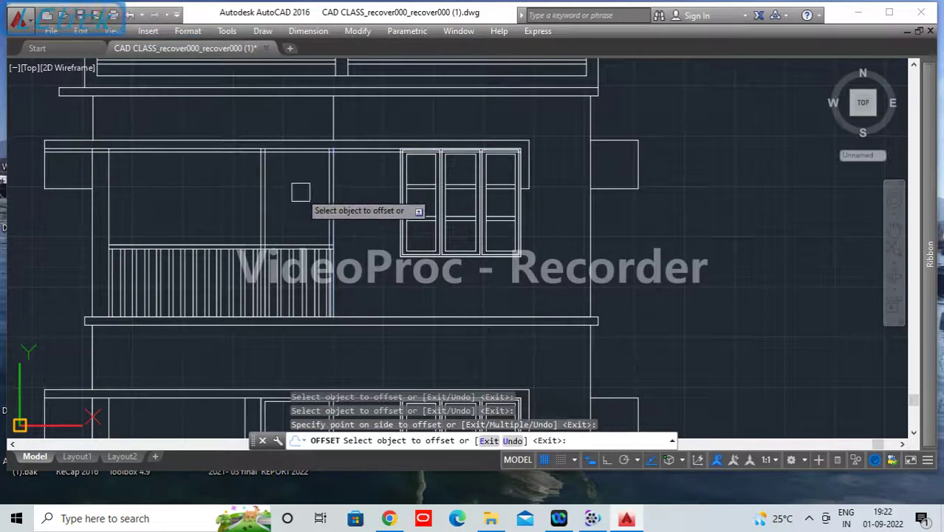
key(Return)
Step: Fillet the inner door frame lines at both upper corners with zero radius, using the Multiple option
scroll(276, 161, up, 4)
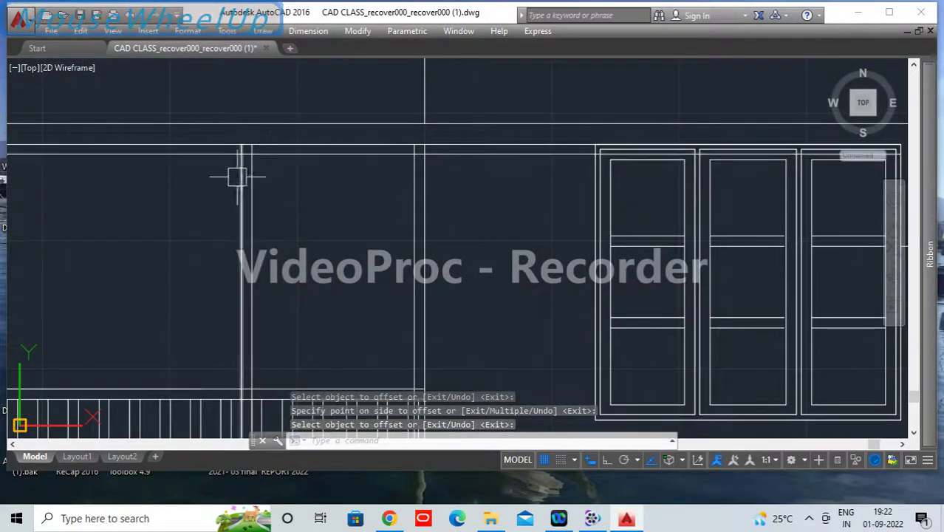
text(f)
key(space)
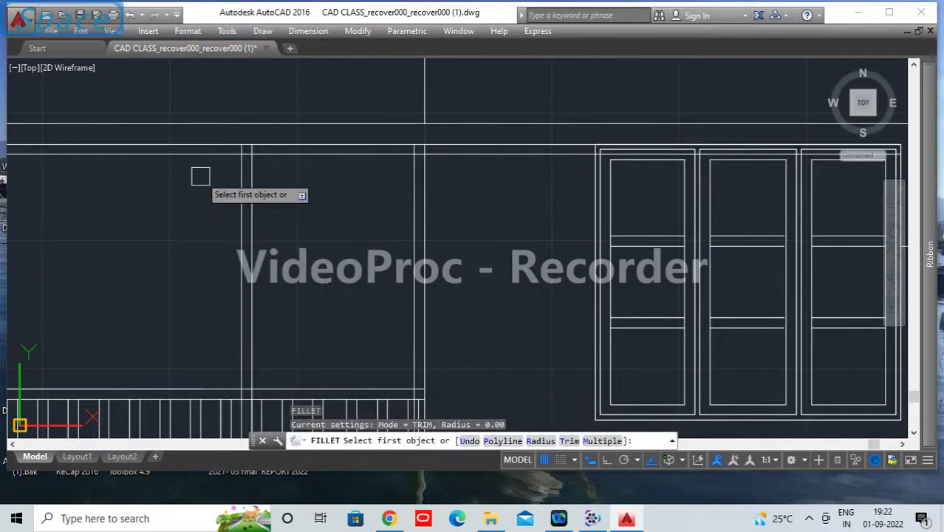
text(M)
key(Return)
click(249, 156)
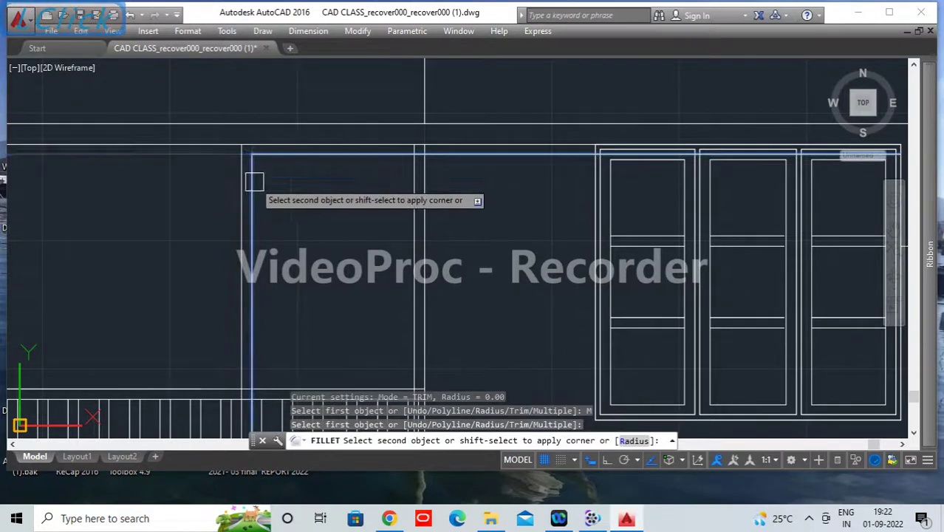
click(253, 179)
click(383, 155)
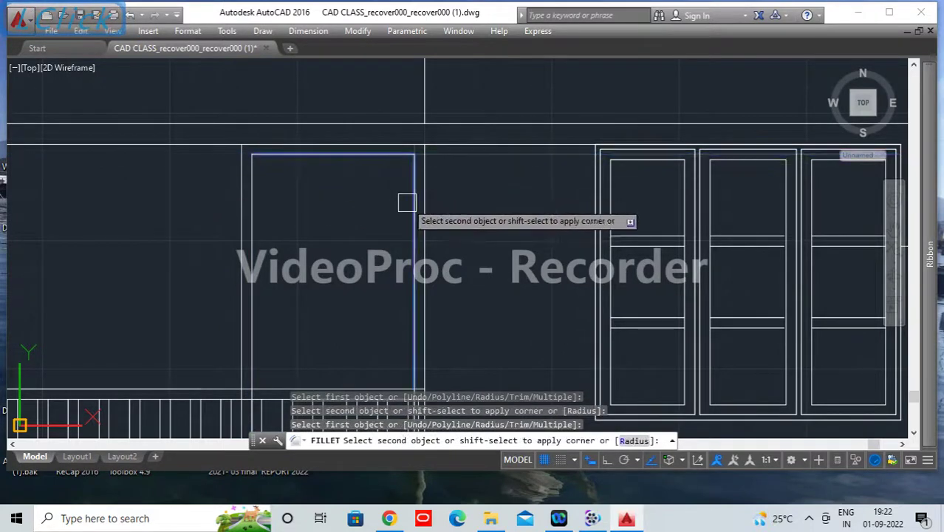
scroll(371, 249, down, 2)
middle_drag(420, 238, 421, 156)
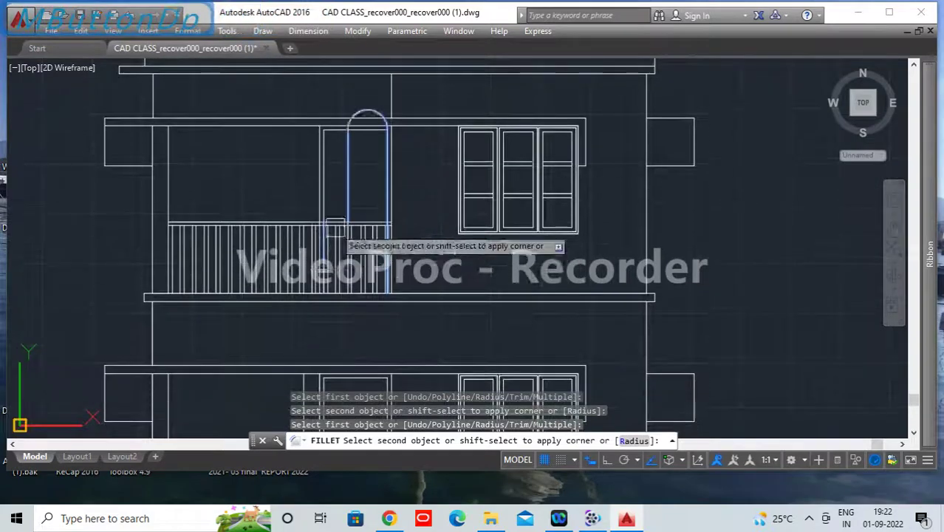
key(Escape)
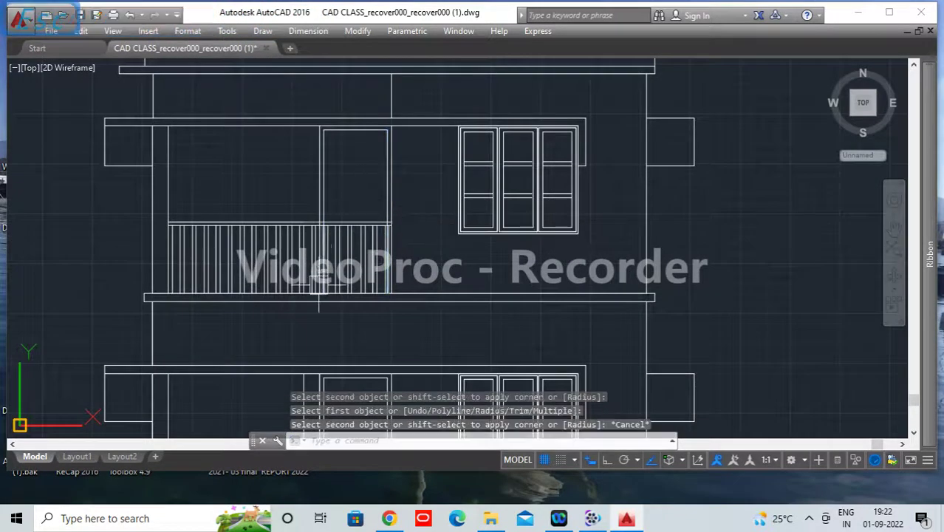
Step: Trim the door frame lines out of the balcony handrail at both jambs, using all objects as cutting edges
text(TR)
key(space)
key(space)
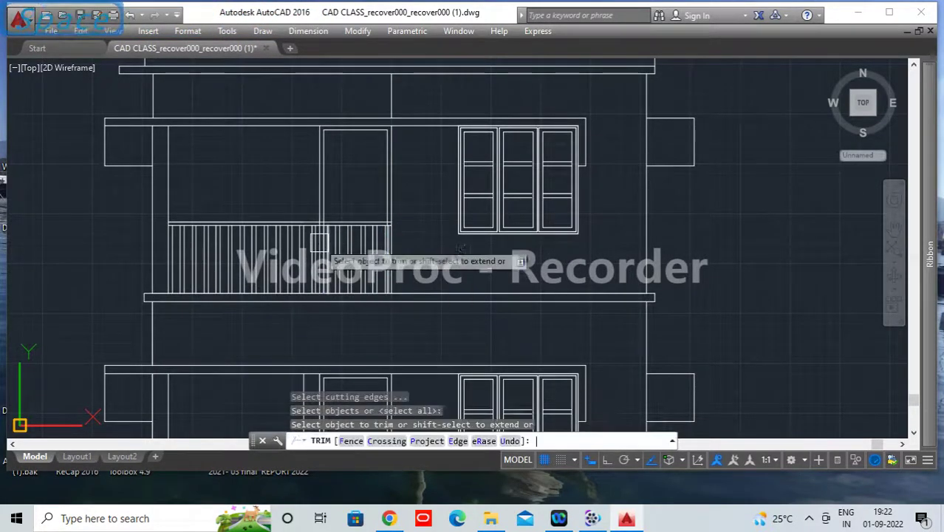
scroll(322, 224, up, 6)
click(382, 202)
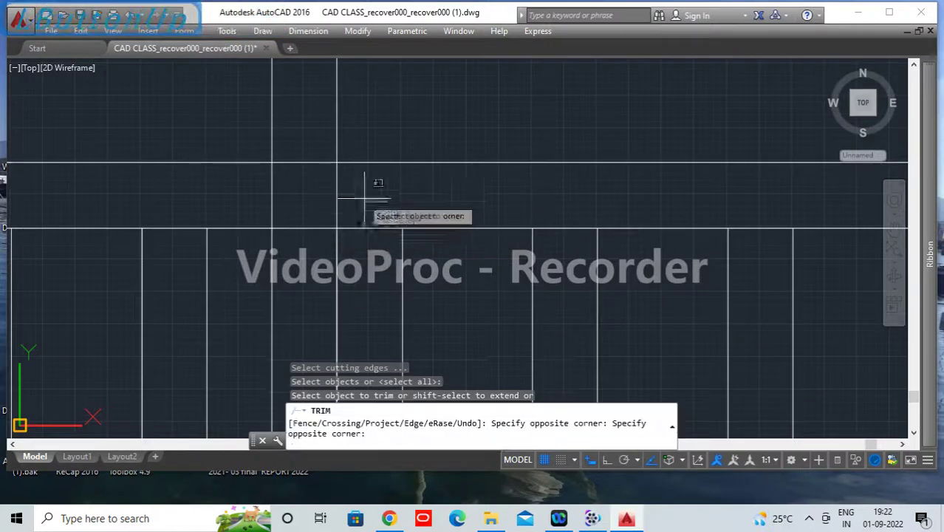
click(217, 193)
scroll(356, 219, down, 2)
scroll(599, 211, up, 2)
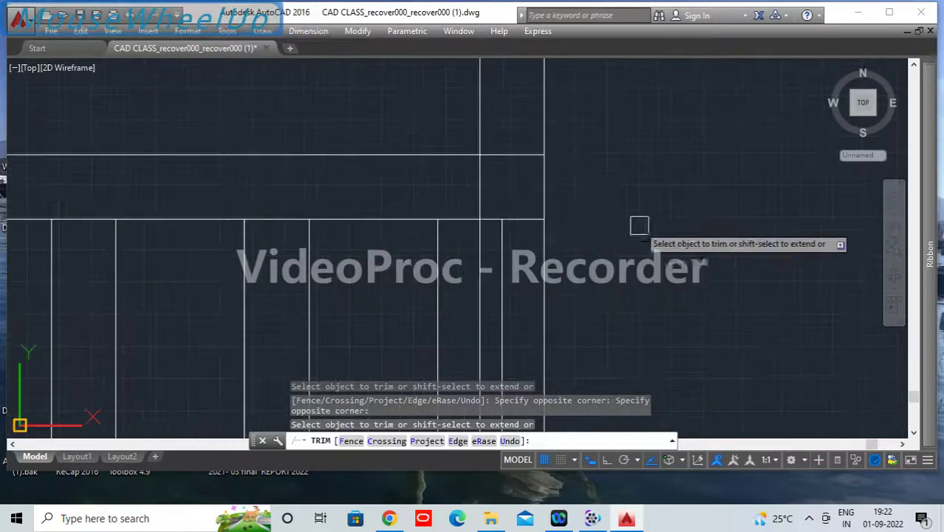
click(495, 183)
click(447, 184)
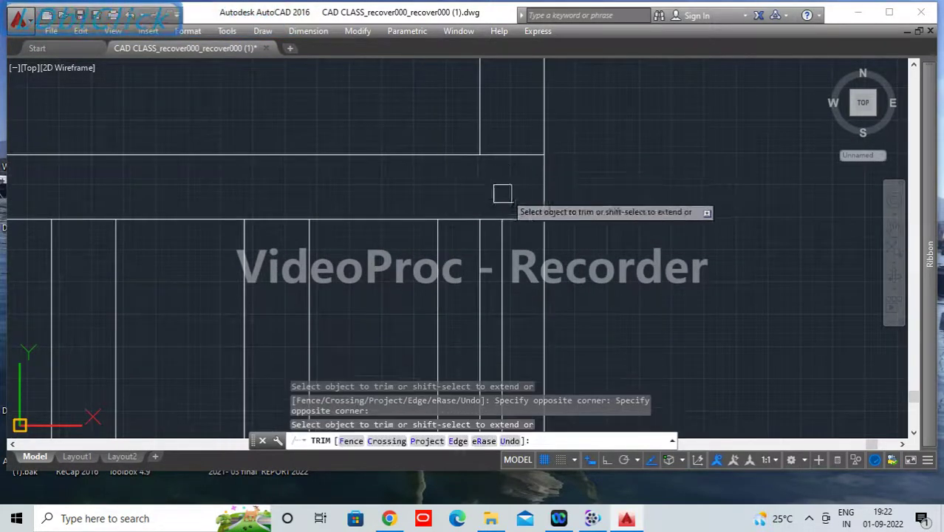
scroll(598, 238, down, 4)
scroll(651, 310, down, 4)
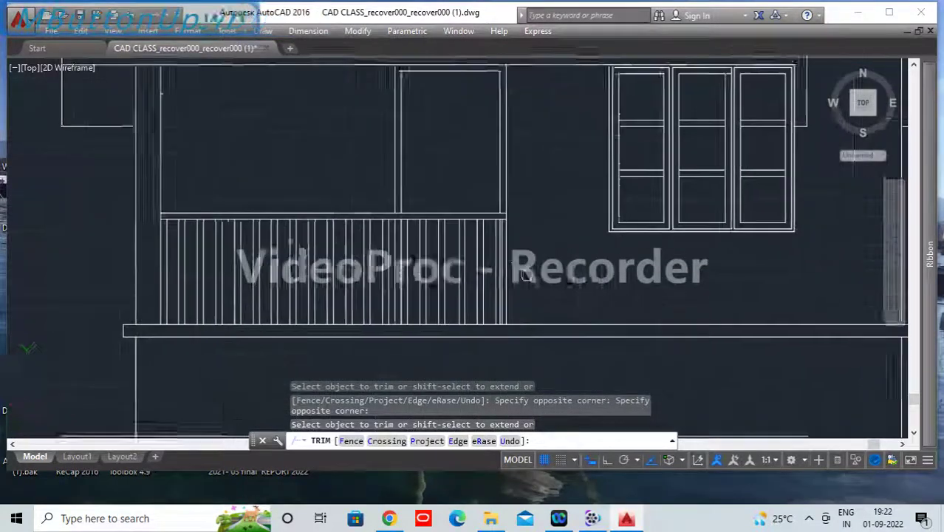
scroll(706, 280, down, 5)
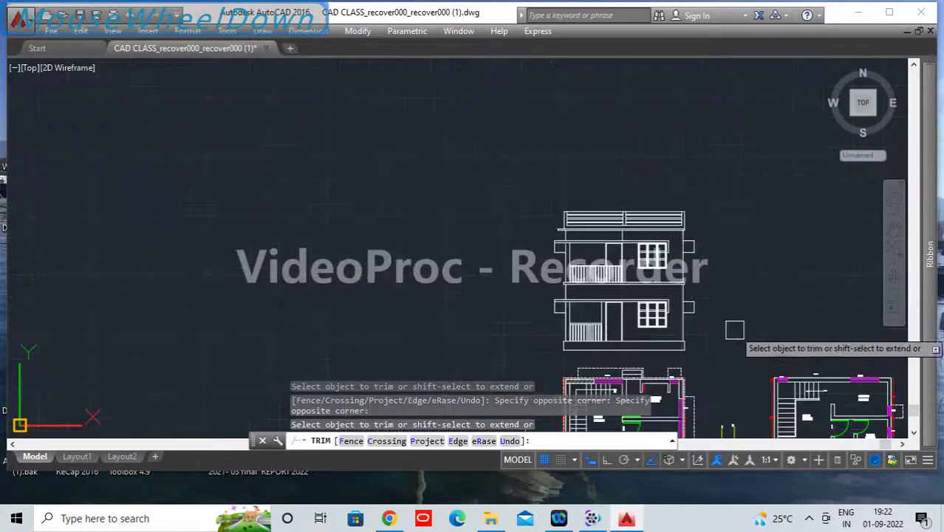
middle_drag(733, 329, 465, 205)
key(Escape)
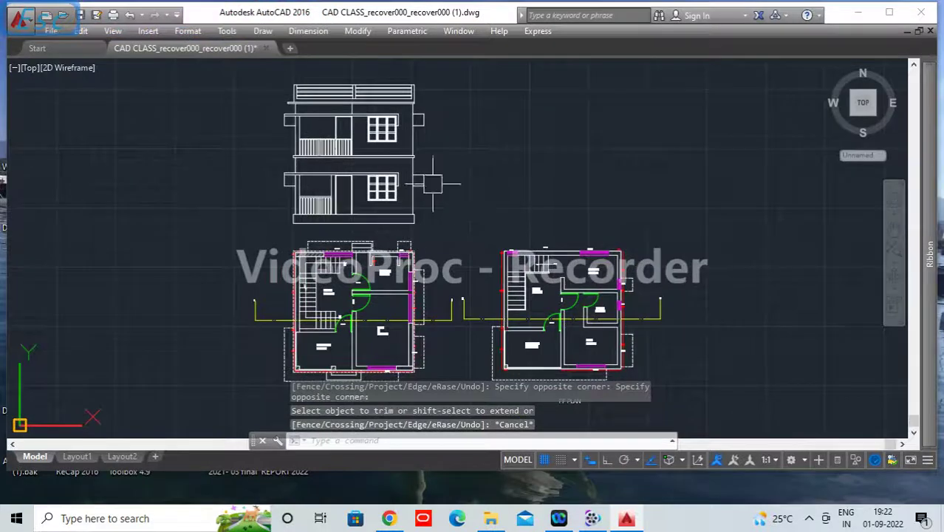